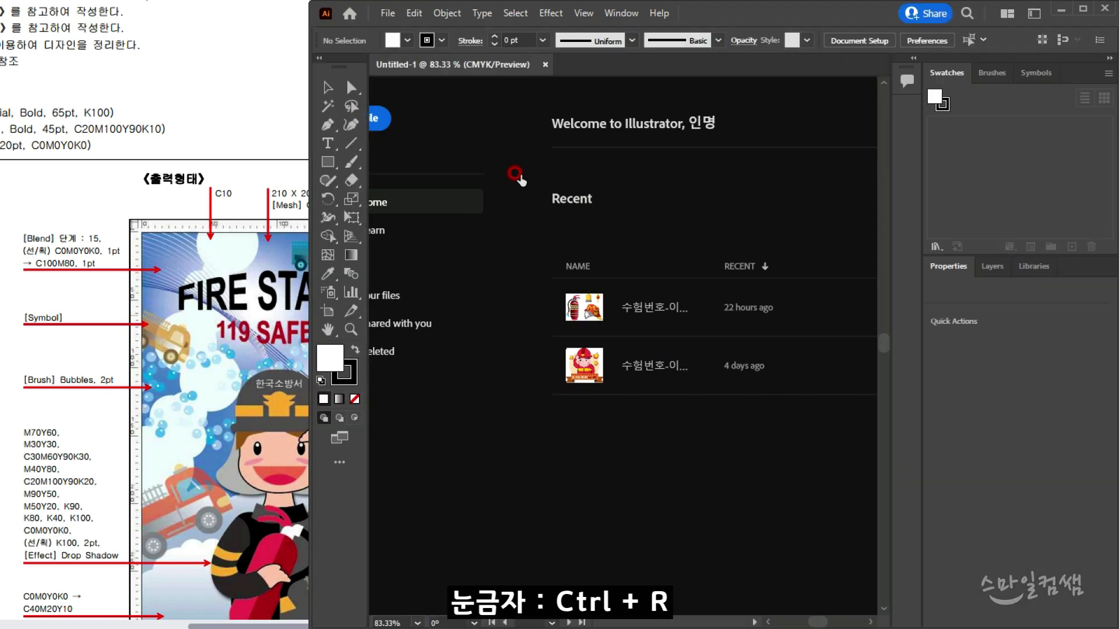
Show the rulers on the blank artboard and bring the full poster layout in the reference sheet into view
key(ctrl+r)
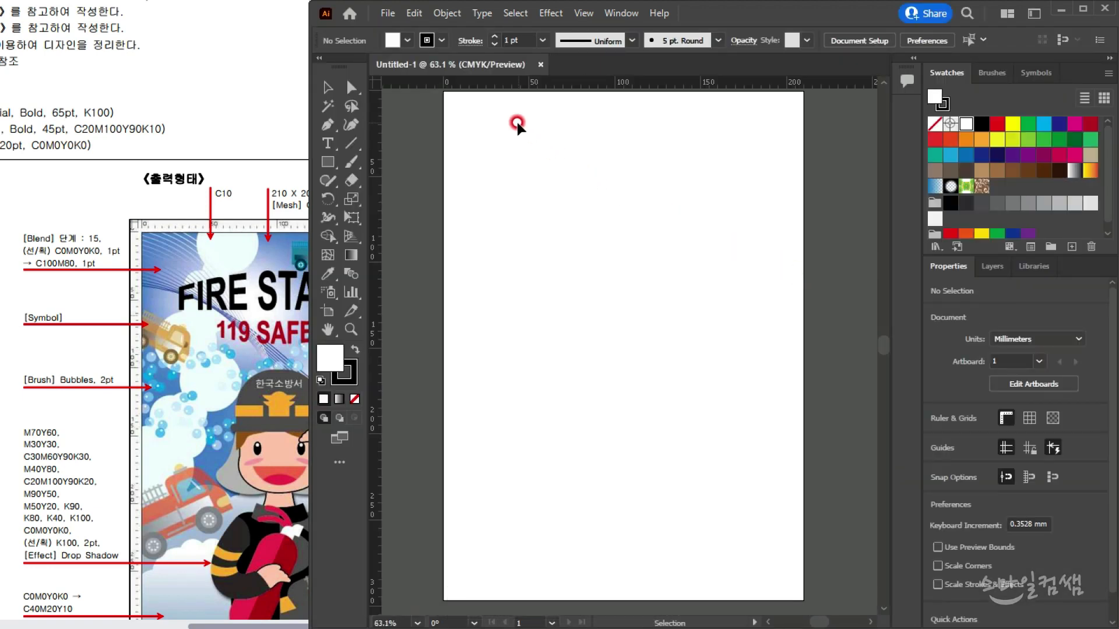
click(204, 286)
scroll(233, 262, up, 5)
scroll(300, 257, down, 2)
scroll(126, 162, up, 2)
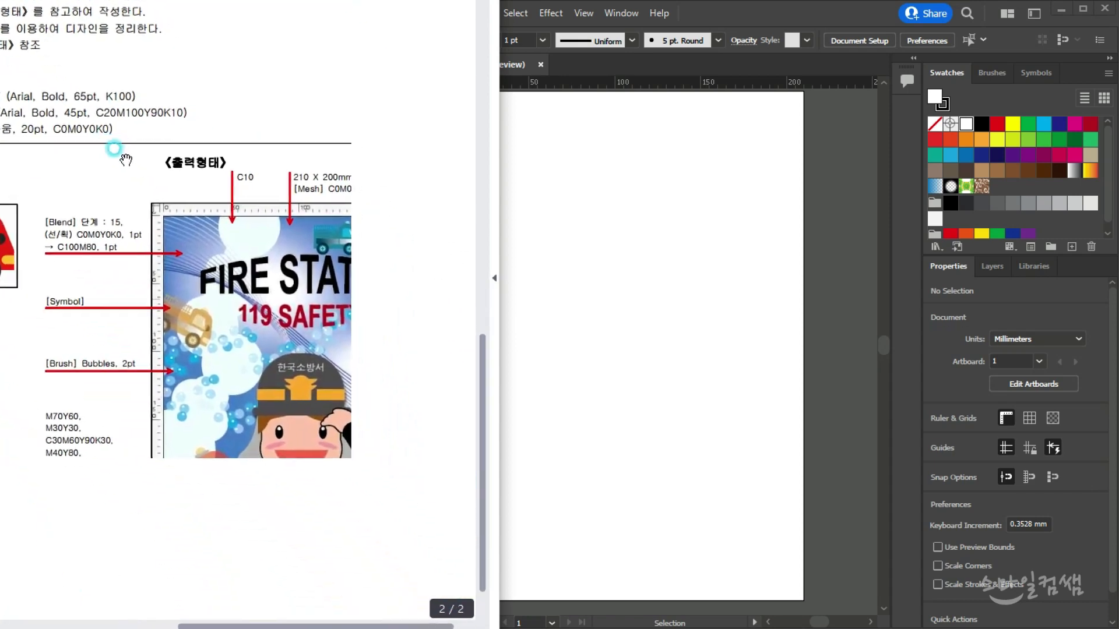
scroll(126, 162, down, 3)
scroll(239, 292, right, 1)
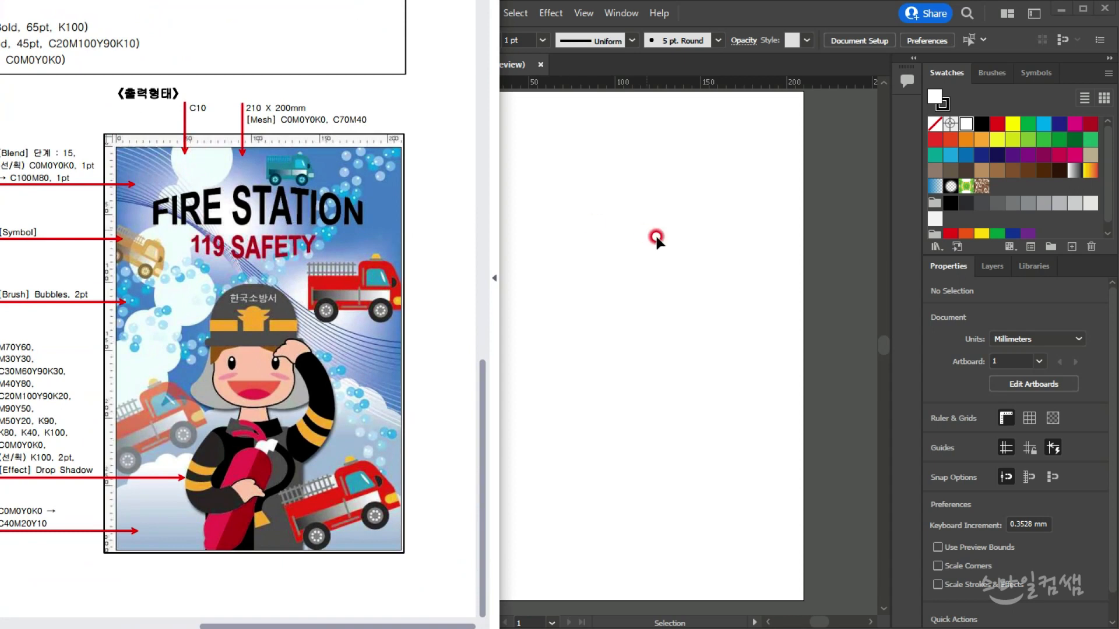
scroll(133, 259, down, 1)
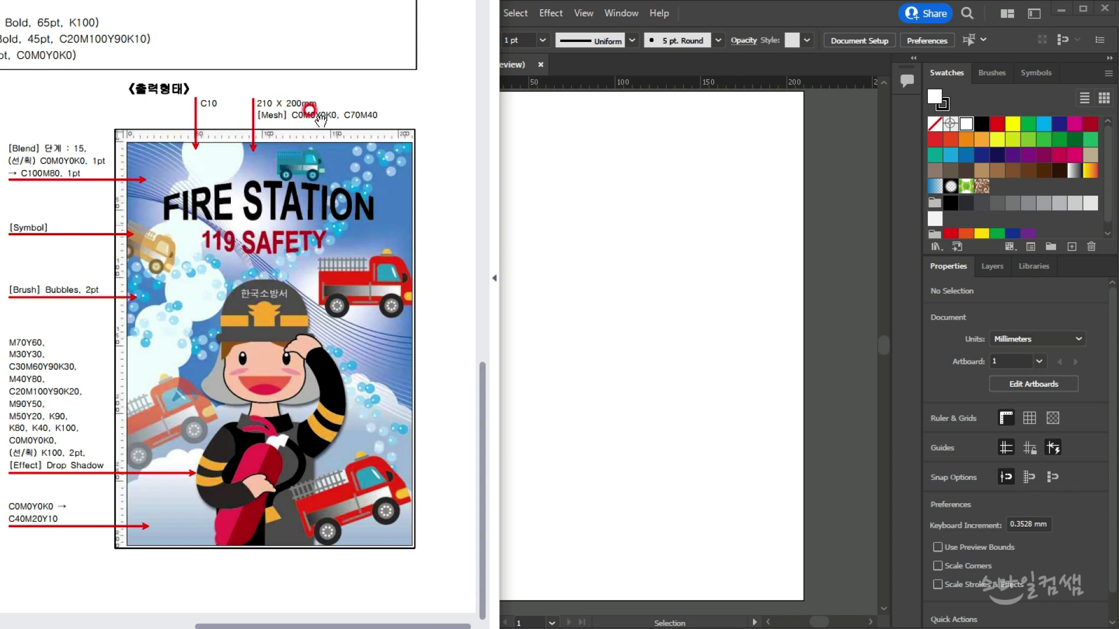
Create a rectangle 210 mm wide and 297 mm high with the Rectangle tool
click(554, 317)
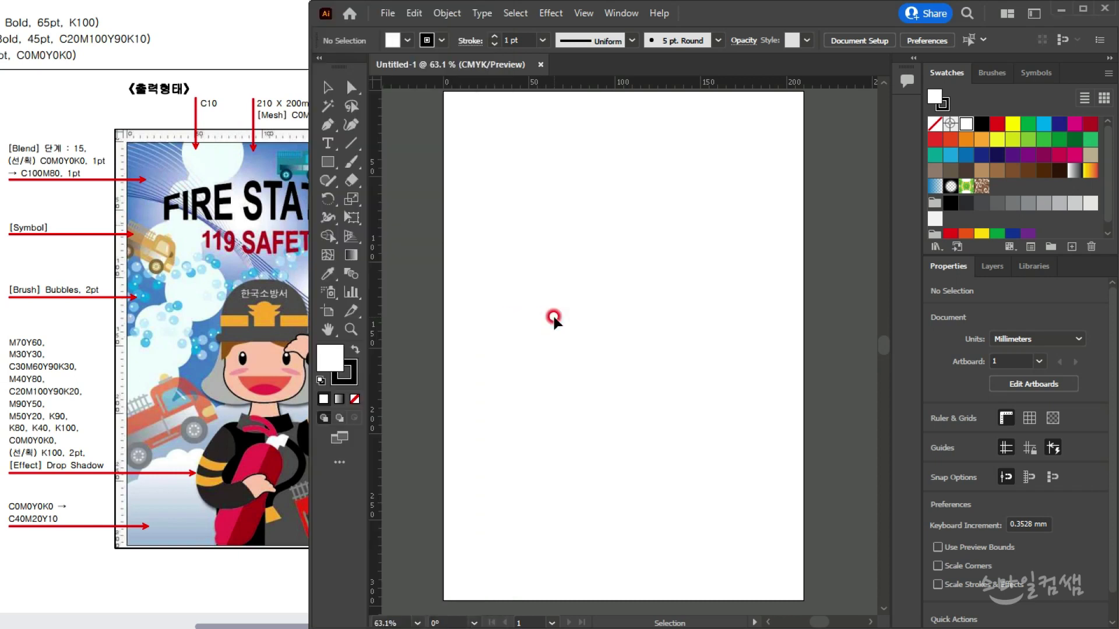
click(330, 164)
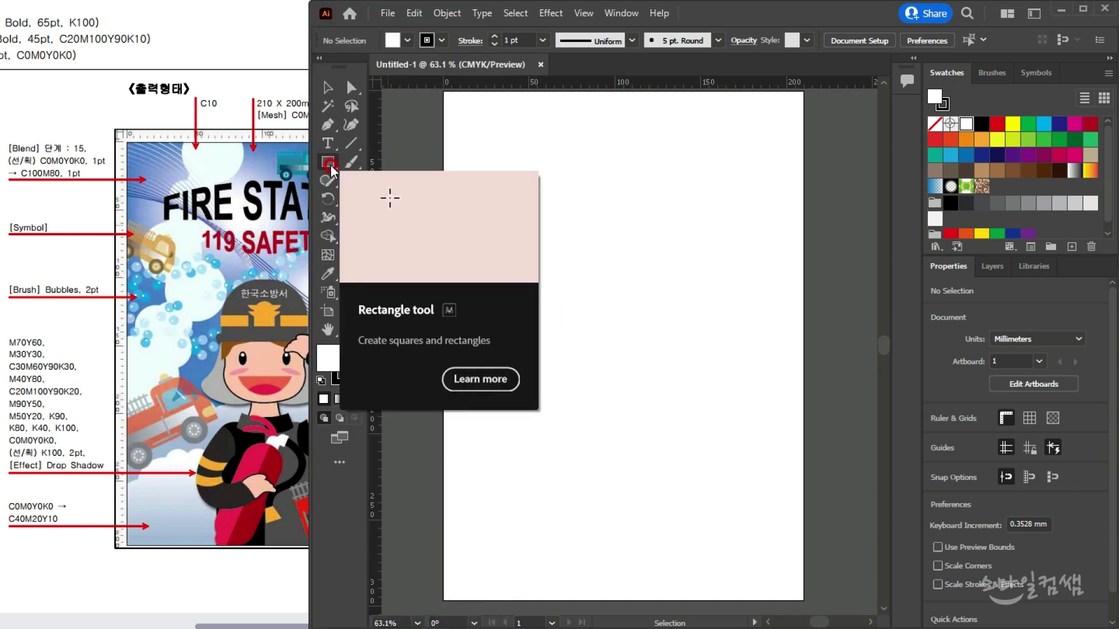
click(536, 318)
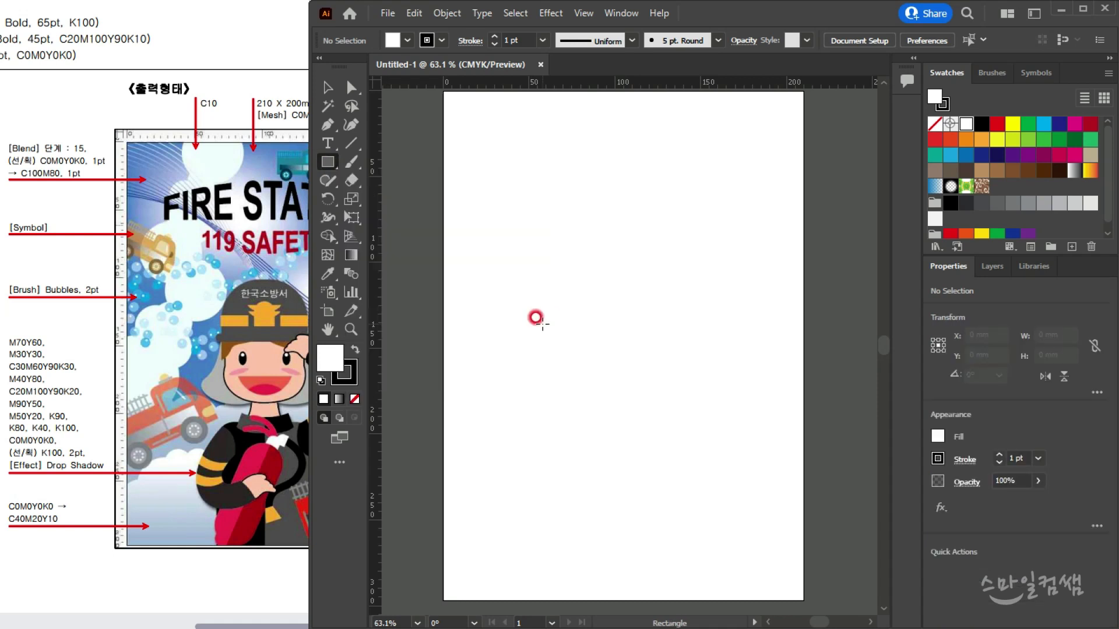
click(522, 250)
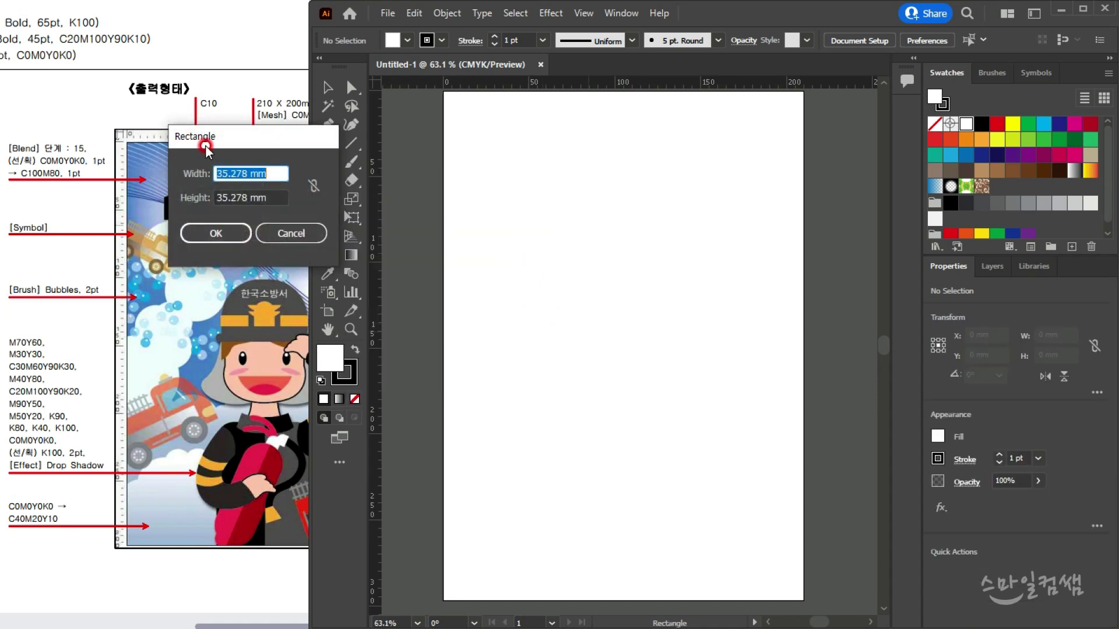
text(210)
key(Tab)
text(2)
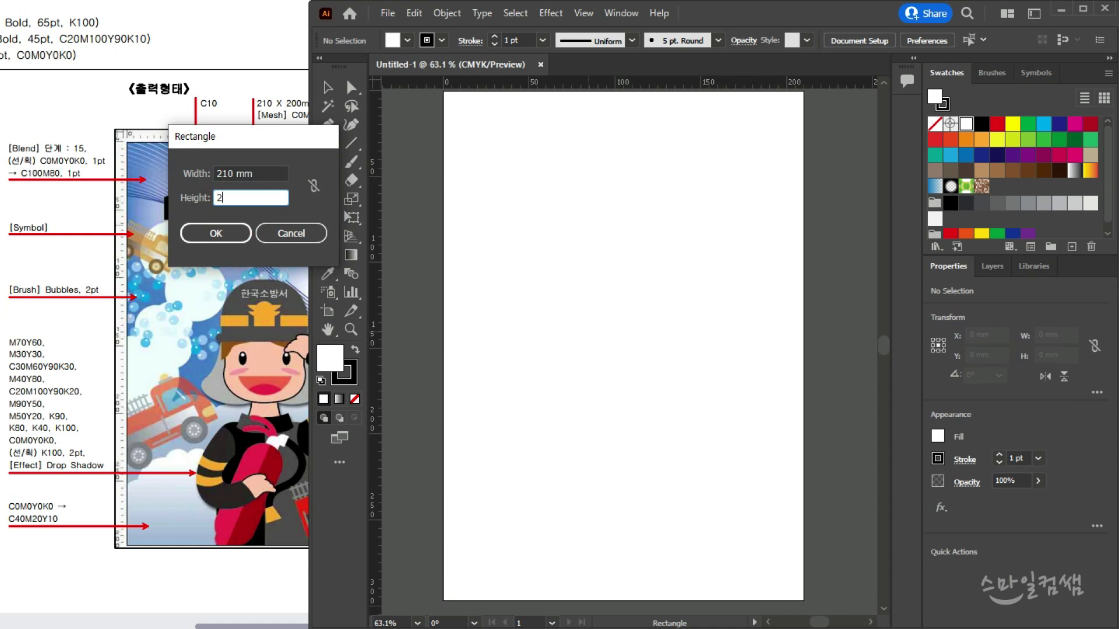
key(Return)
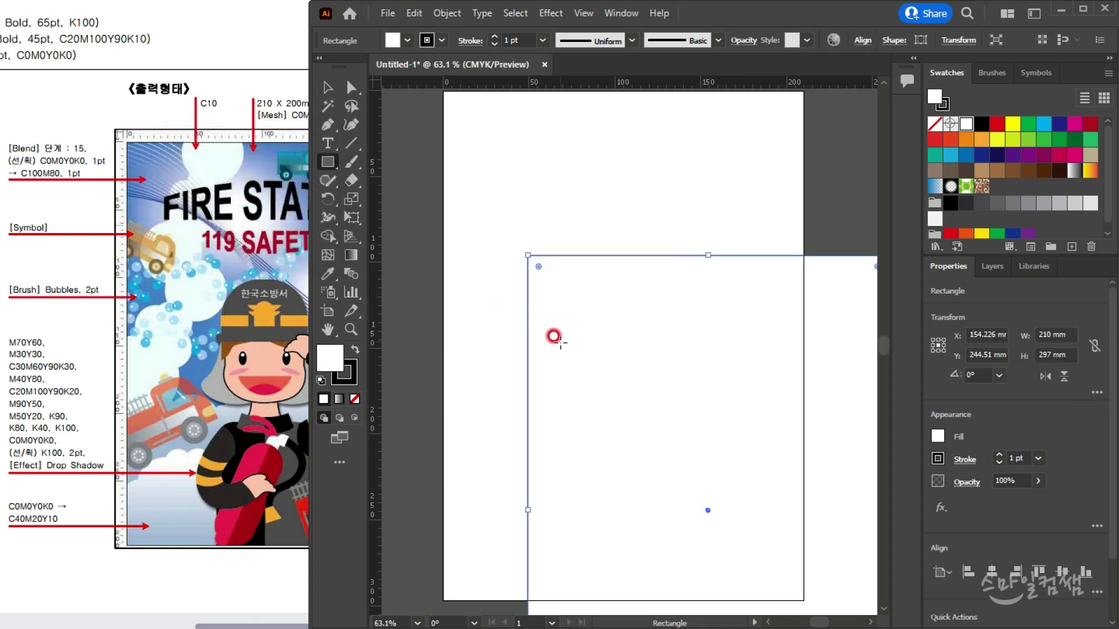
Move the rectangle up toward the artboard's top-left corner and set its stroke to None
key(v)
drag(667, 350, 592, 260)
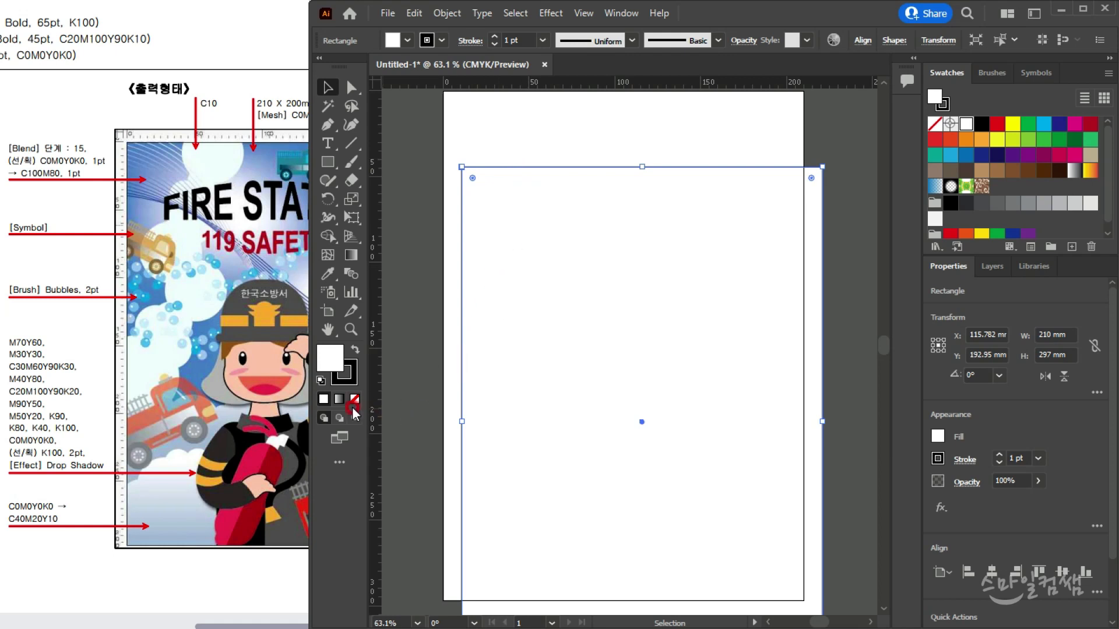
click(342, 380)
click(354, 401)
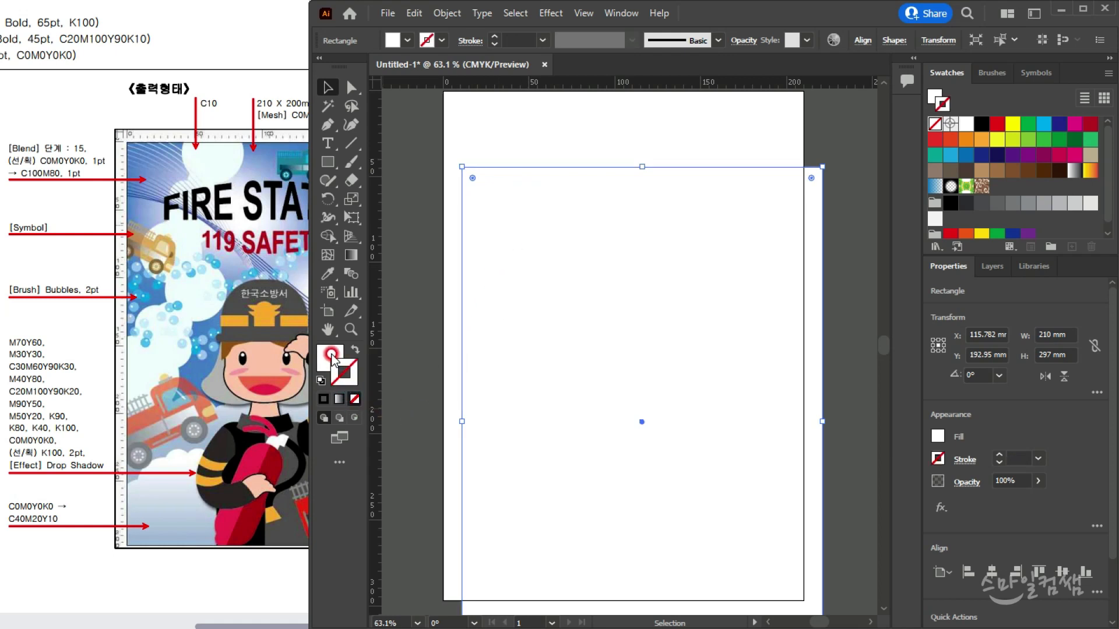
Move the rectangle until it snaps exactly onto the artboard, comparing it with the reference poster
drag(538, 269, 493, 270)
click(217, 120)
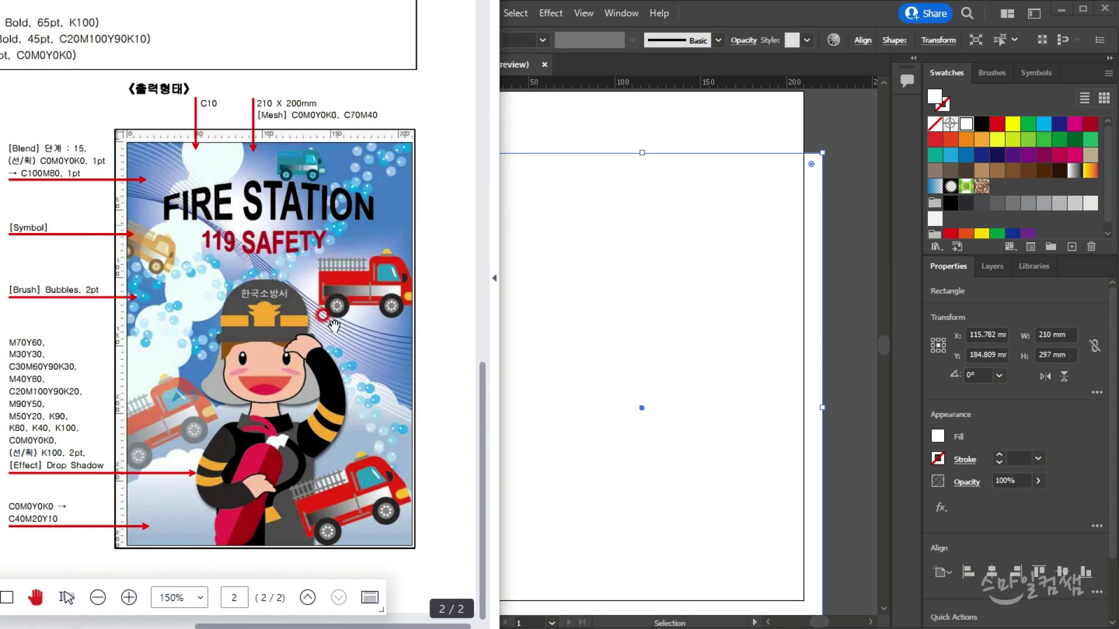
click(629, 347)
drag(615, 319, 495, 208)
click(715, 235)
Fill the rectangle with the orange swatch
click(967, 123)
click(966, 139)
drag(639, 212, 530, 191)
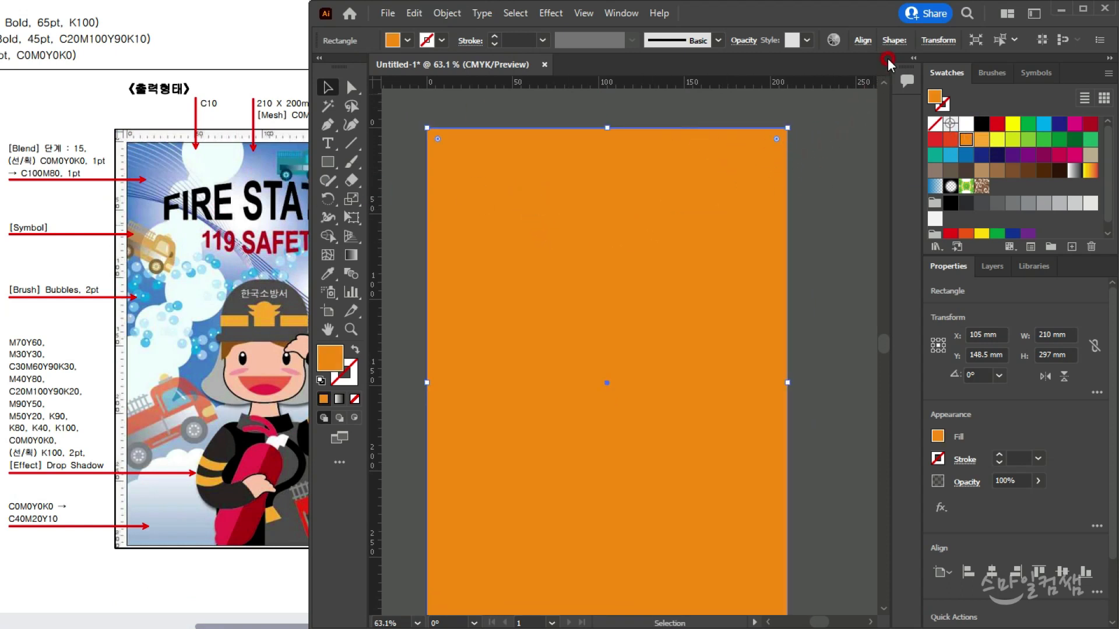
Set the rectangle's transform reference point to its top-left corner and check its X and Y position
click(933, 41)
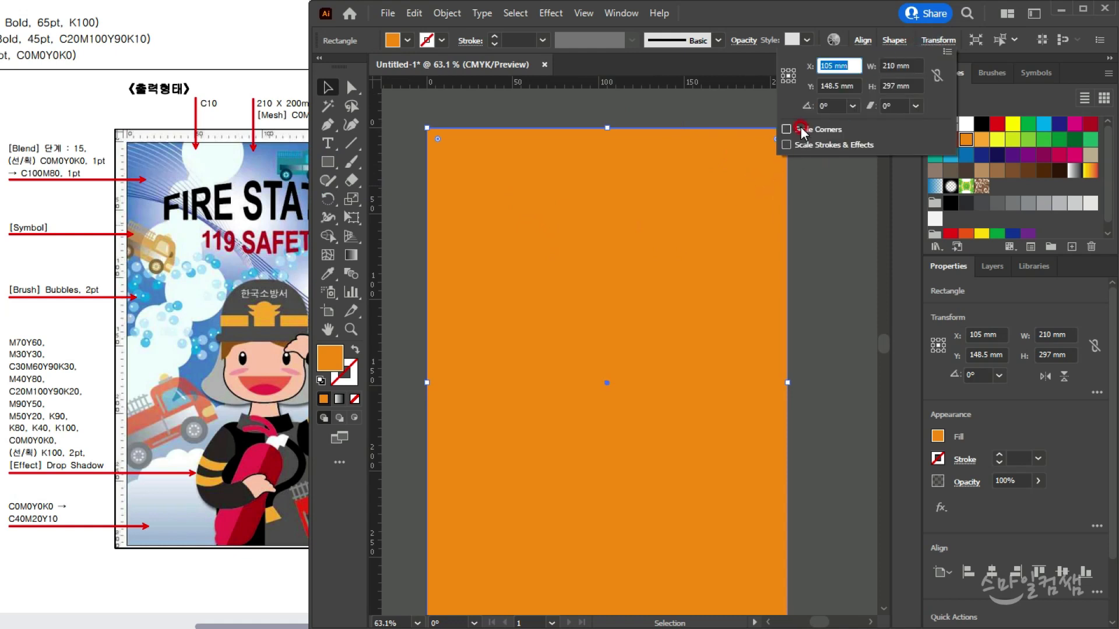
click(784, 70)
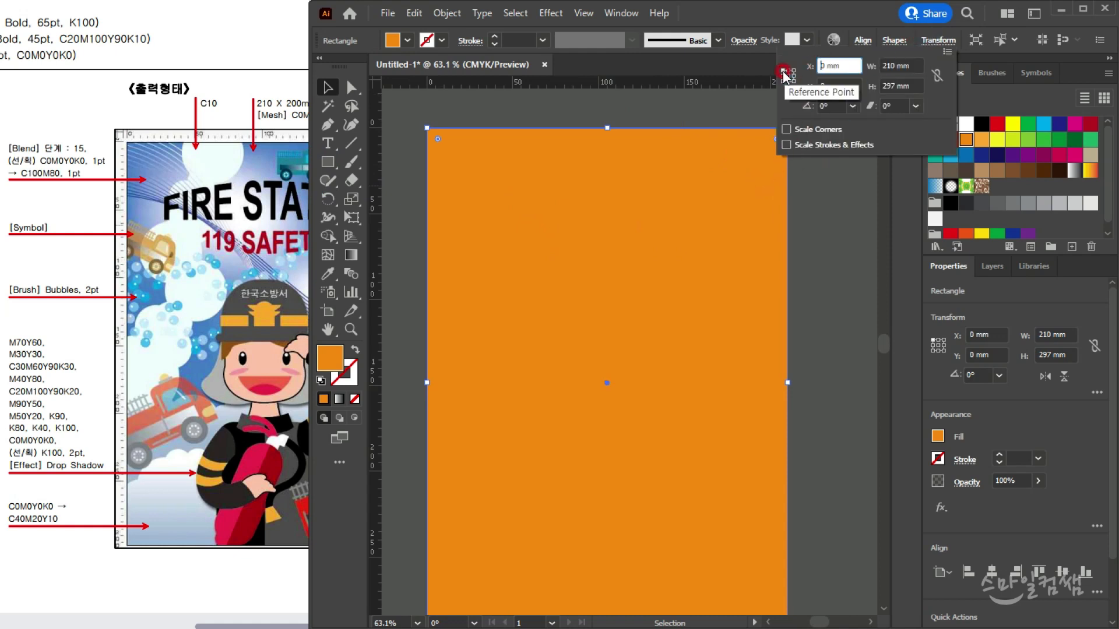
click(828, 72)
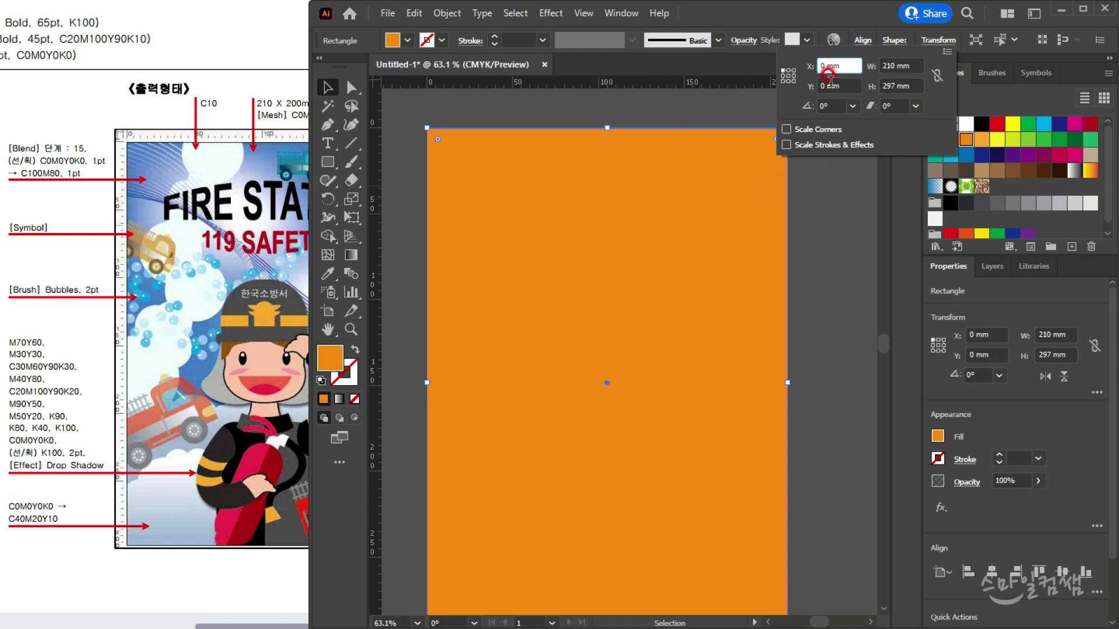
click(630, 220)
Set the rectangle's fill to the blue mesh colour from the reference sheet, C70 M40 Y0 K0
click(257, 148)
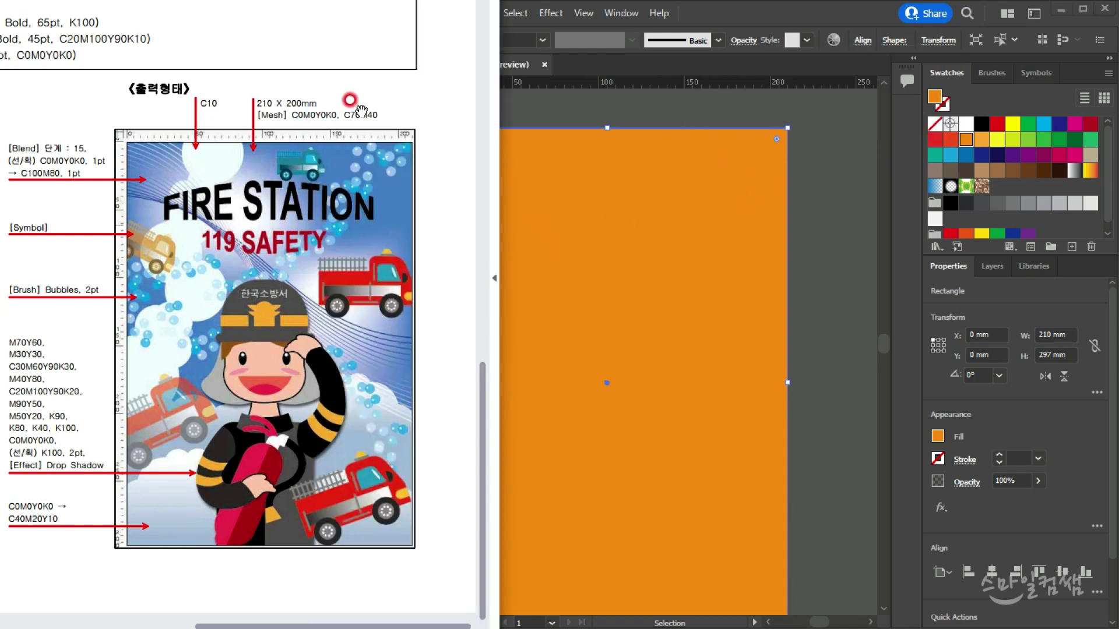
click(670, 231)
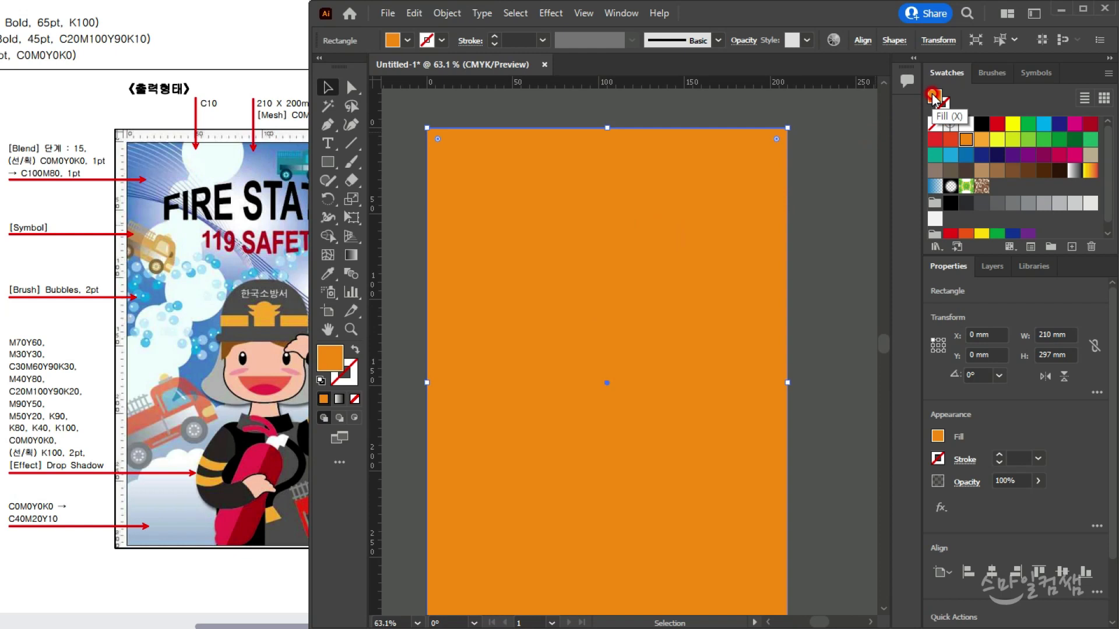
click(575, 251)
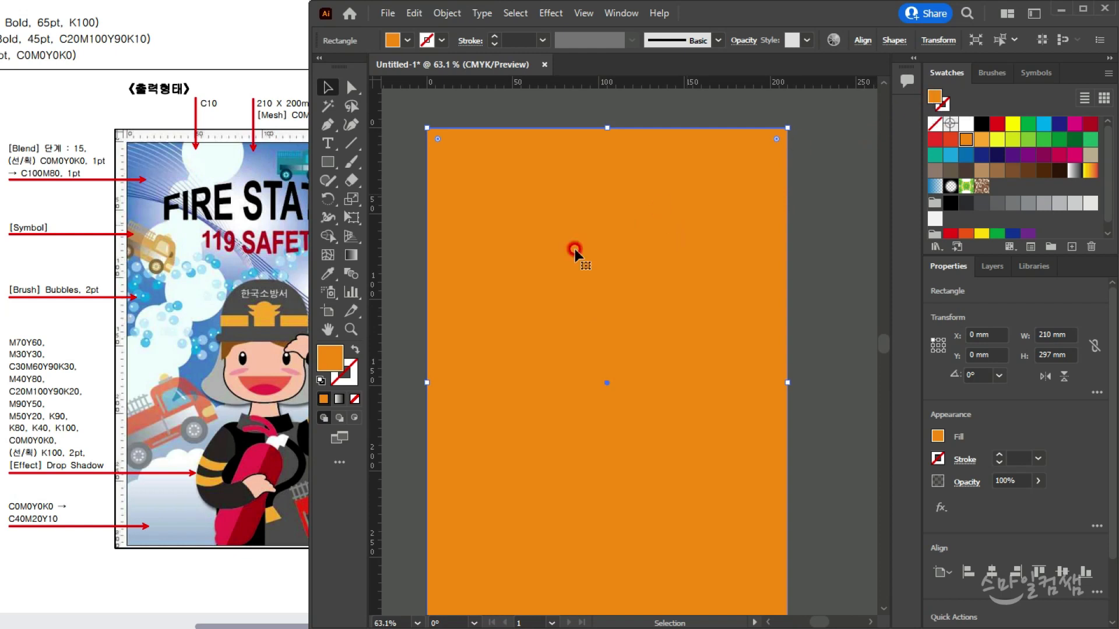
double_click(337, 357)
click(226, 133)
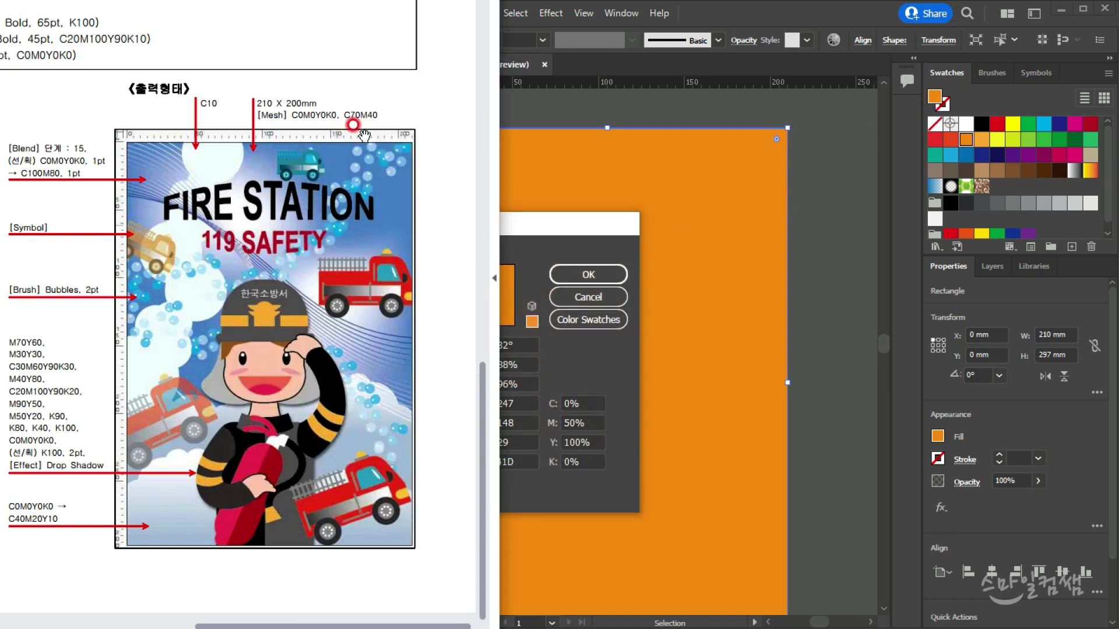
click(554, 412)
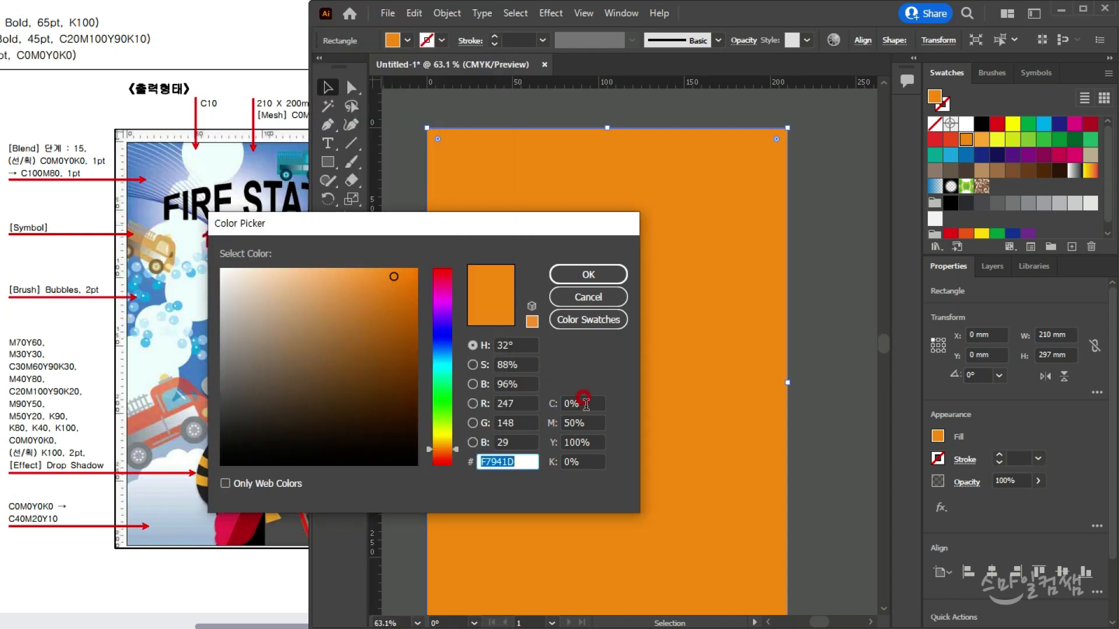
key(Tab)
text(70)
key(Tab)
text(40)
key(Tab)
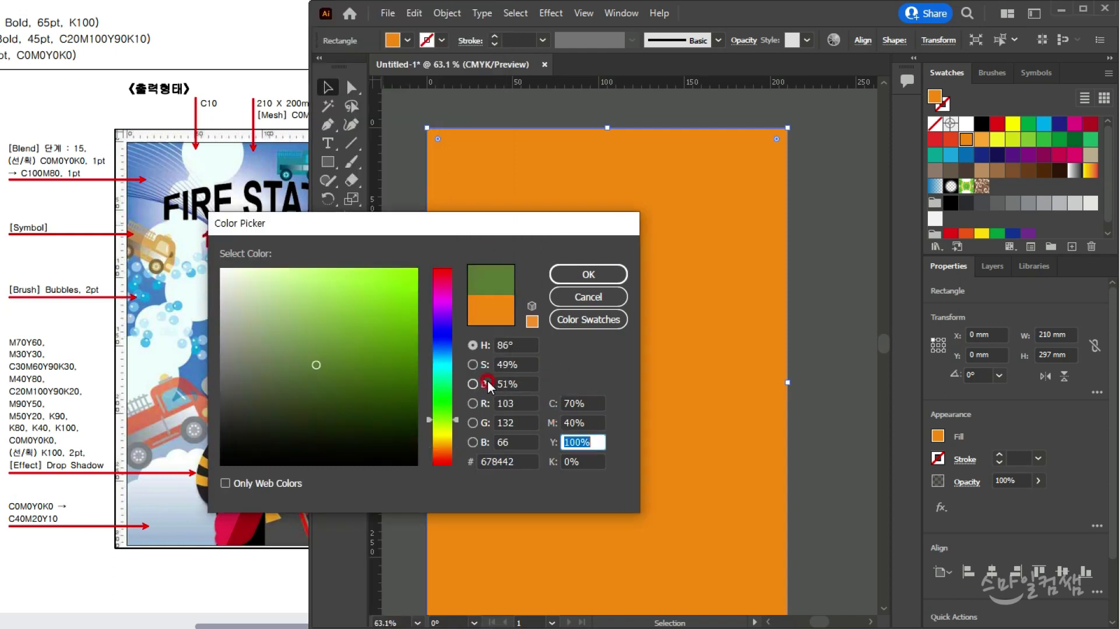
key(Return)
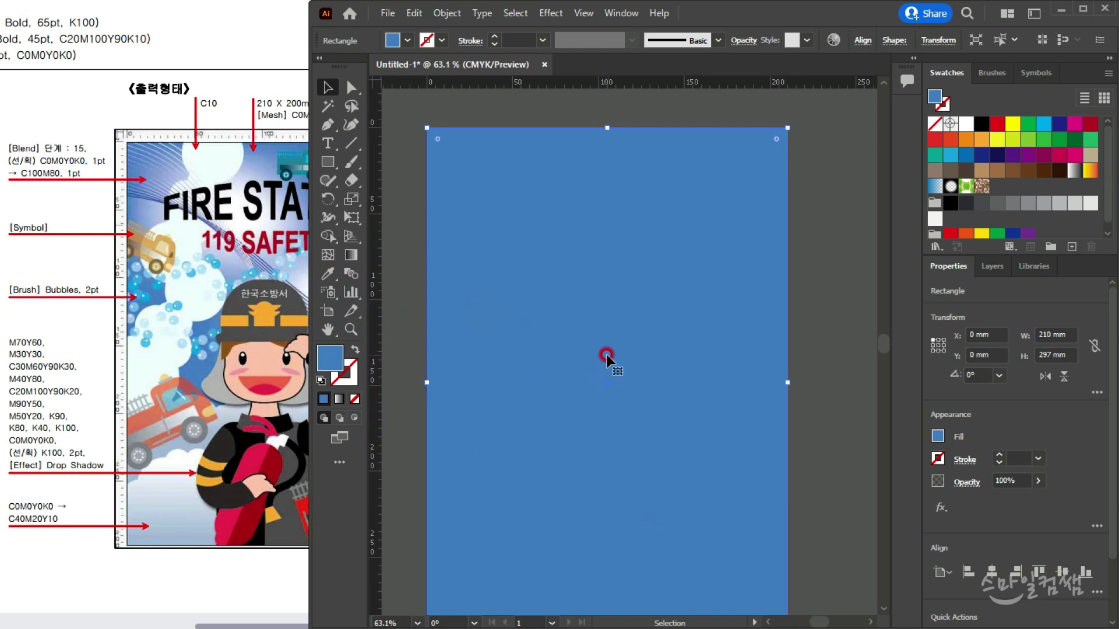
Add a gradient mesh point in the rectangle's upper part at about X 79 mm, Y 53 mm and colour it white
click(222, 247)
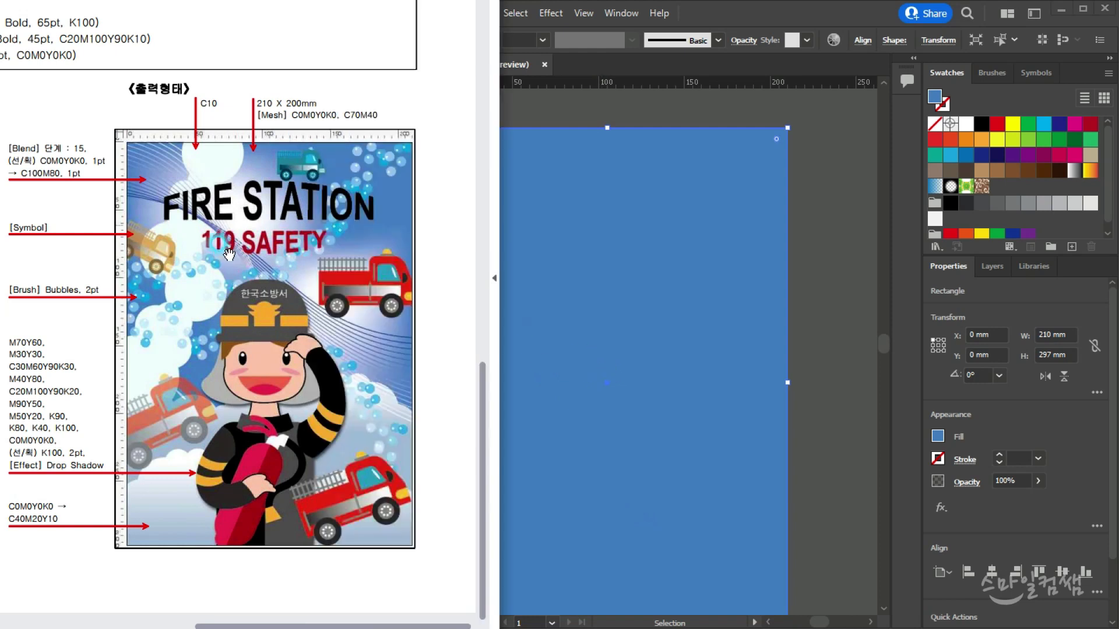
click(230, 203)
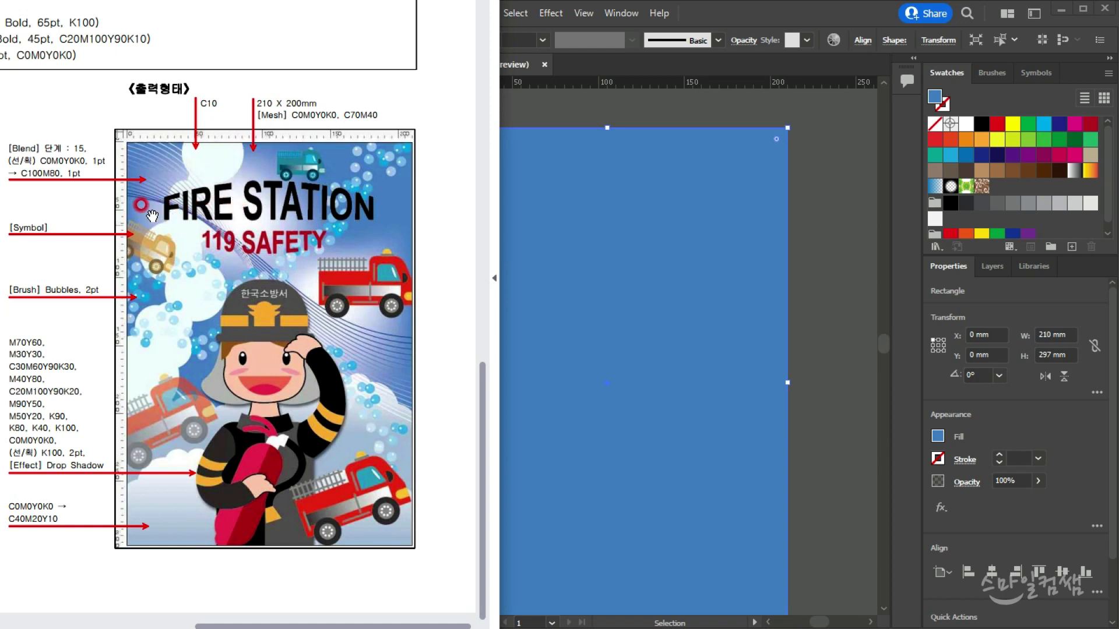
click(624, 257)
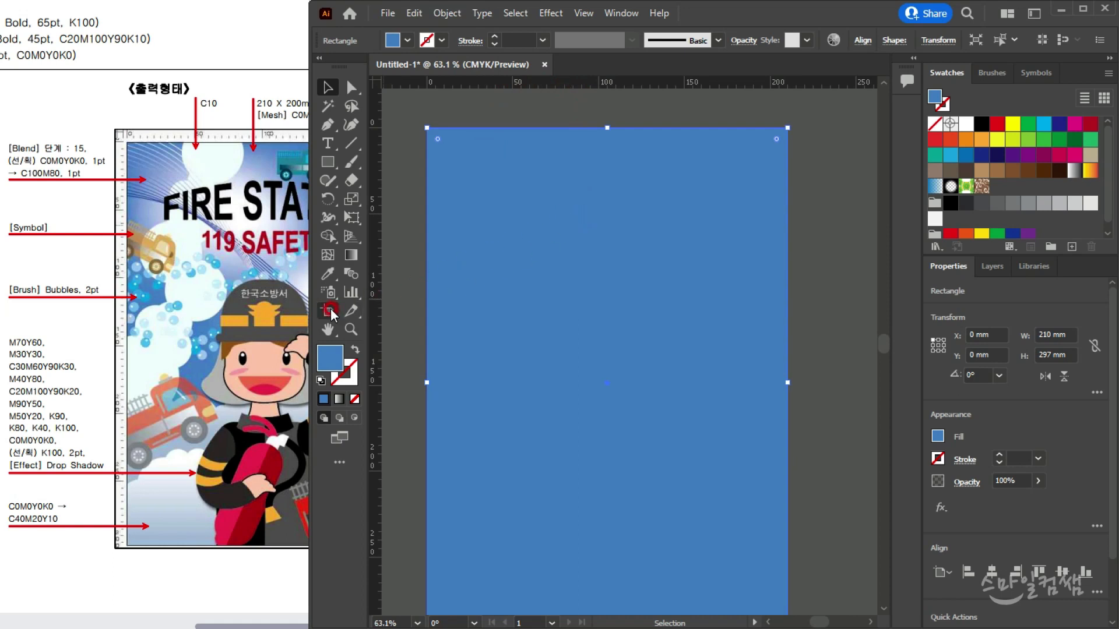
click(327, 256)
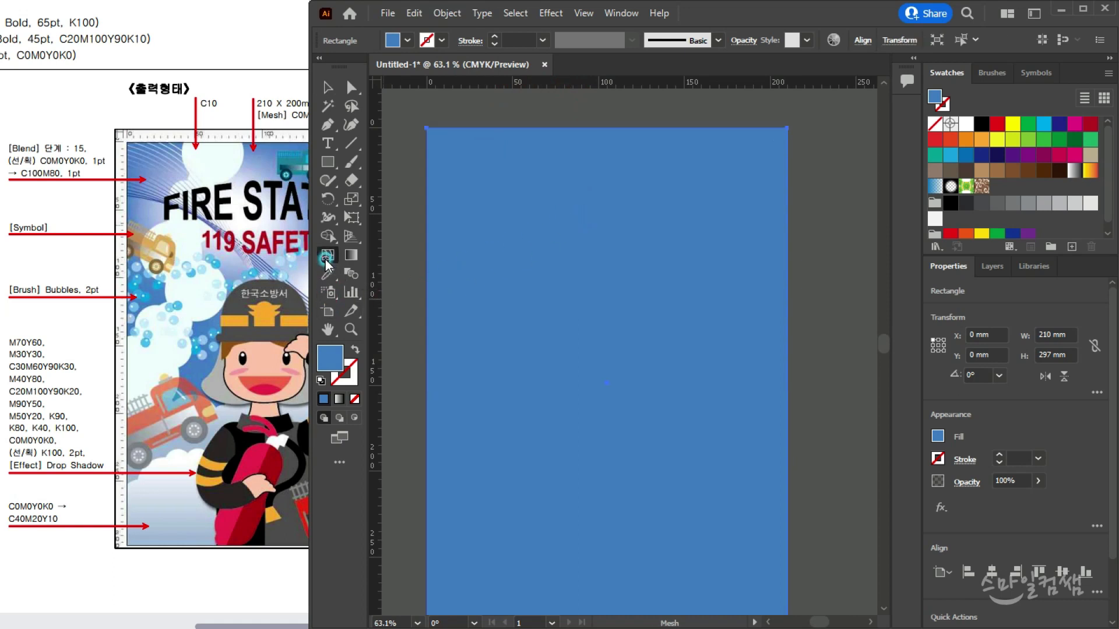
click(561, 220)
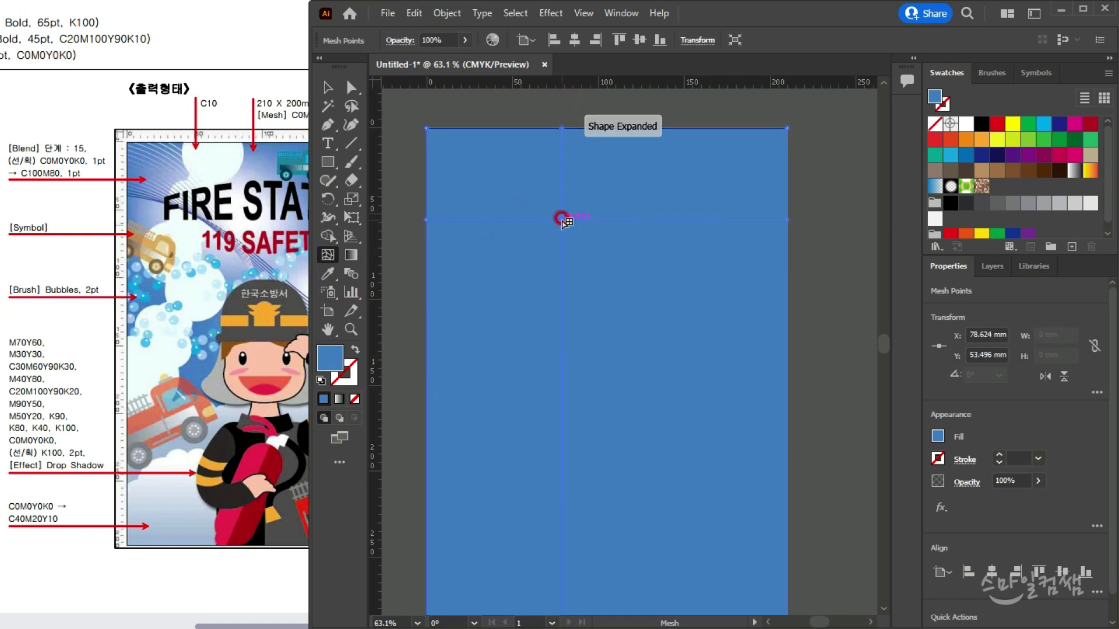
click(963, 124)
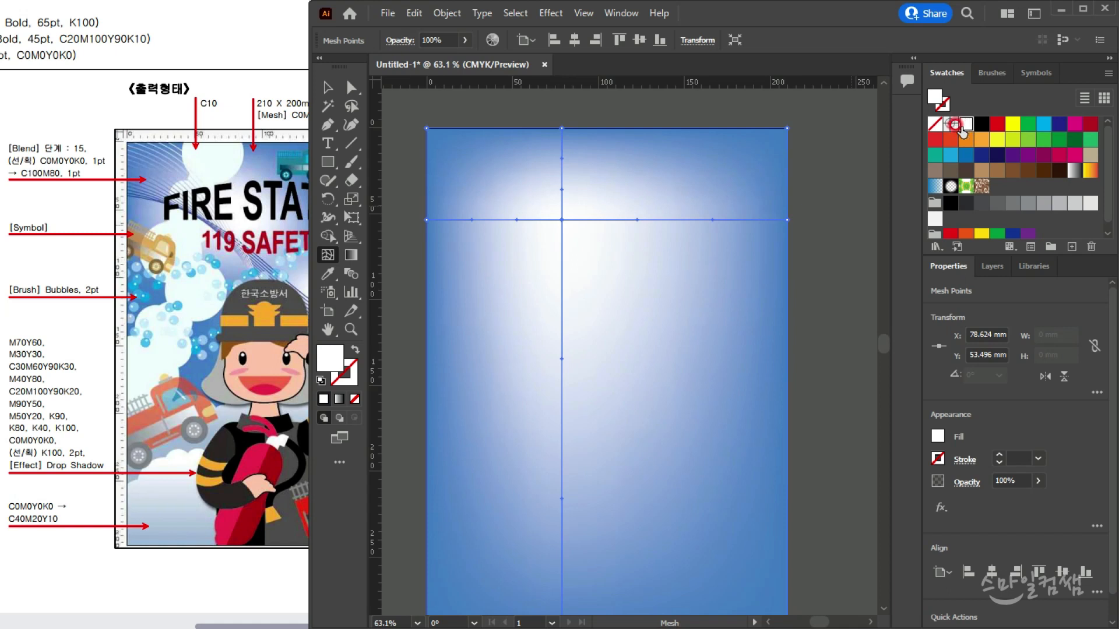
Add a second white mesh point lower and to the right, at about X 147 mm, Y 129 mm
click(229, 233)
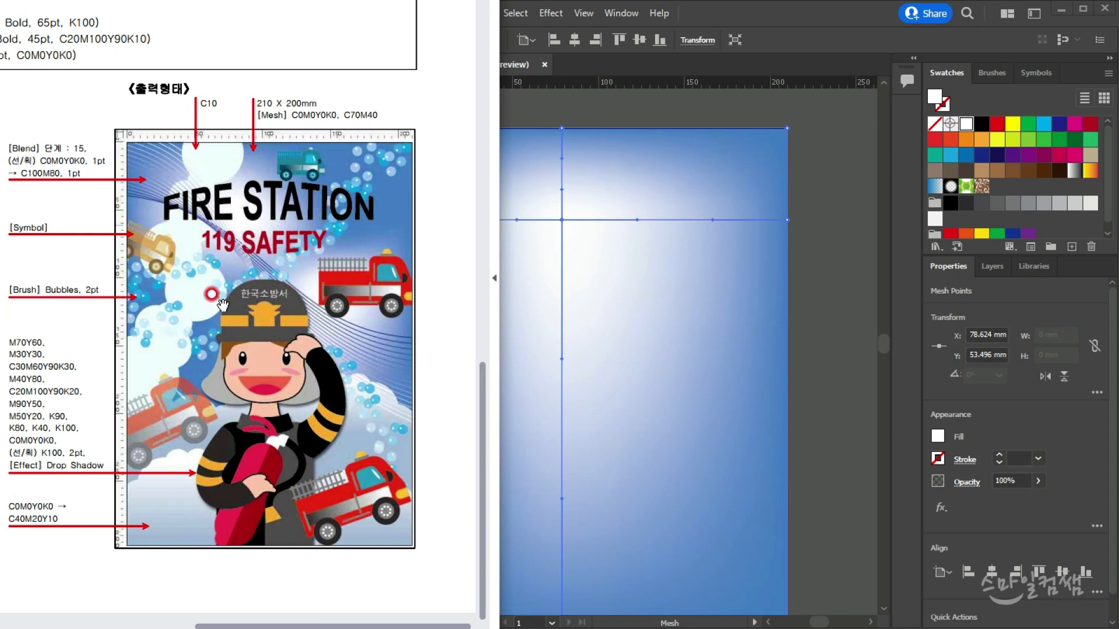
click(788, 22)
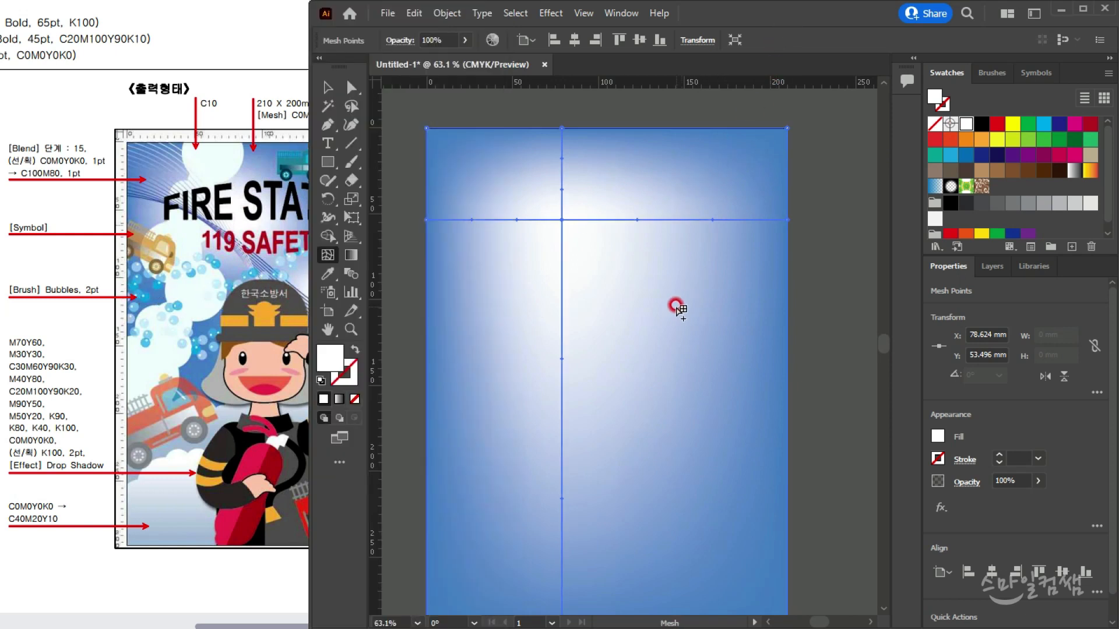
click(679, 348)
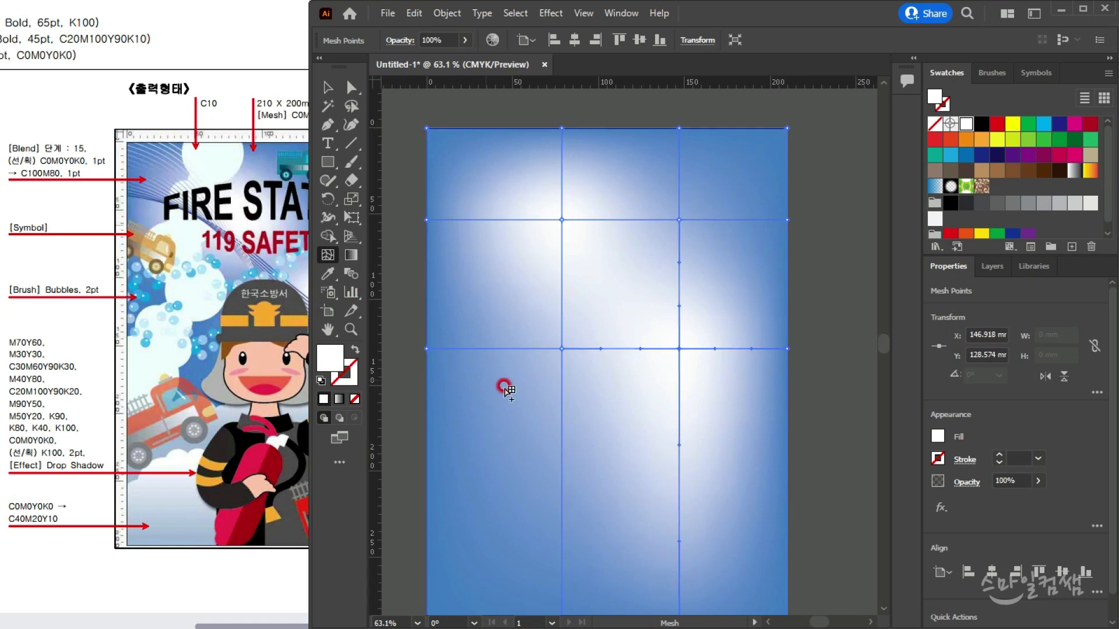
Colour the mesh point at about X 79 mm, Y 129 mm with C70 M40 Y0 K0, as given on the reference sheet
click(561, 349)
click(257, 134)
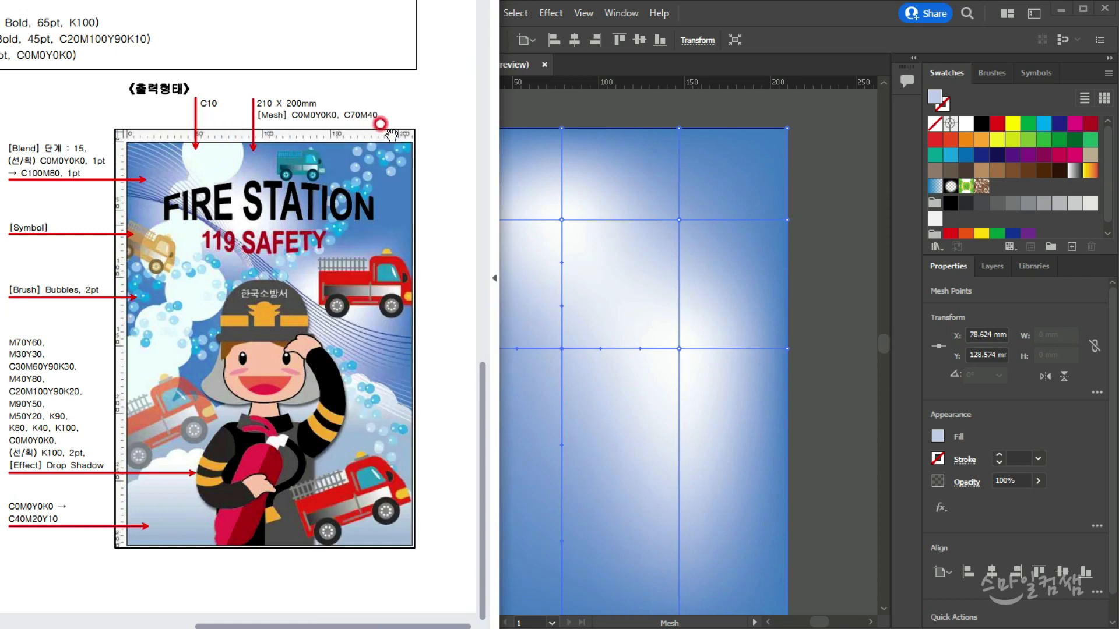
click(843, 36)
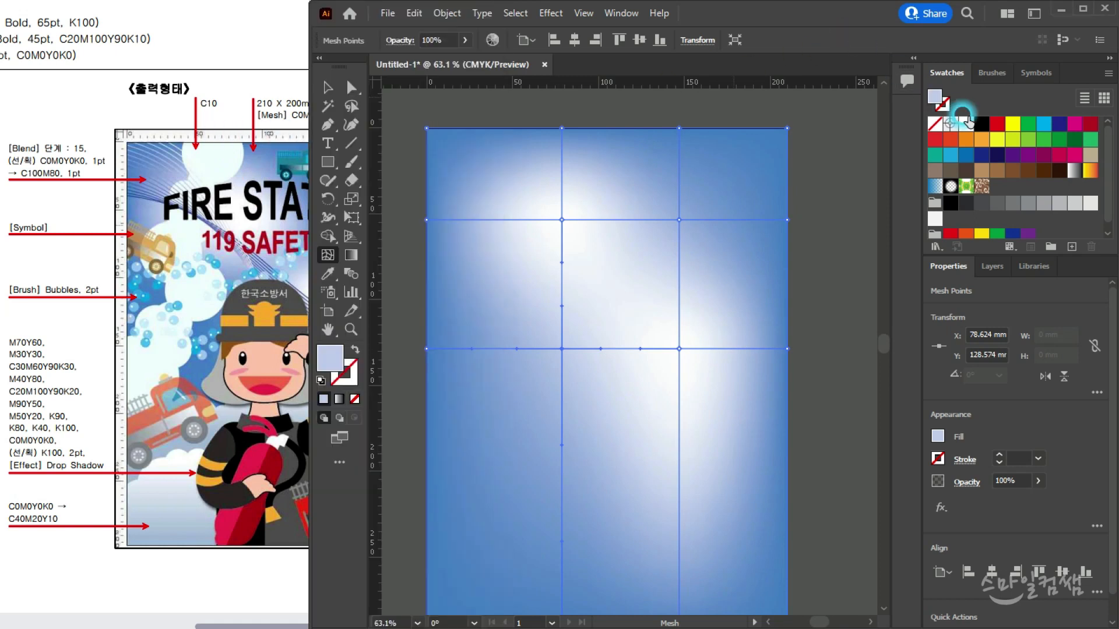
double_click(936, 100)
click(593, 403)
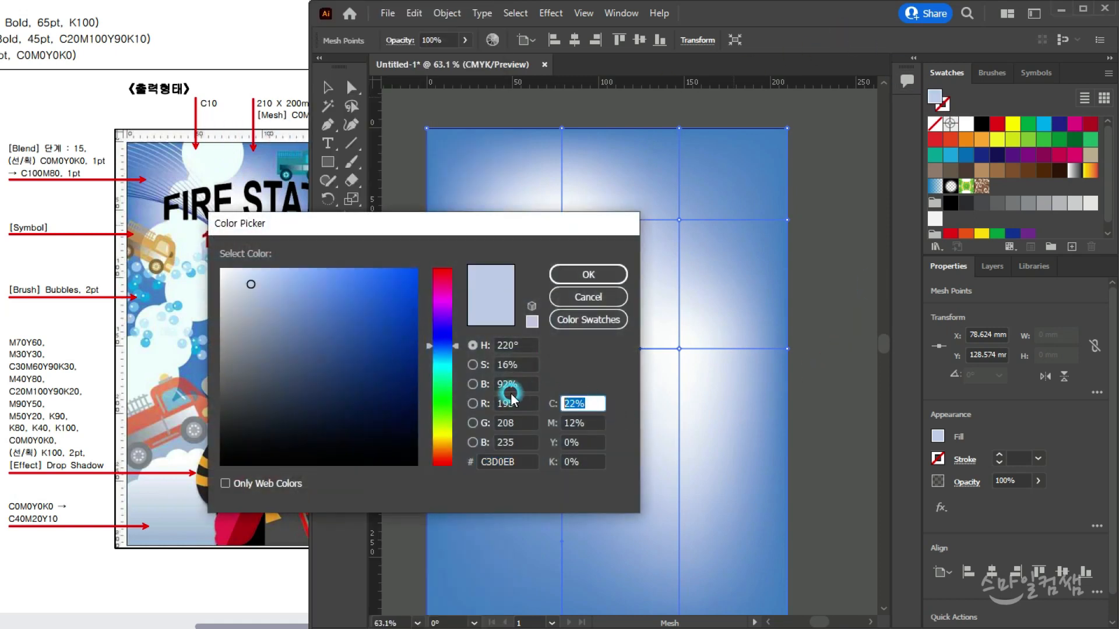
text(70)
key(Tab)
text(40)
key(Return)
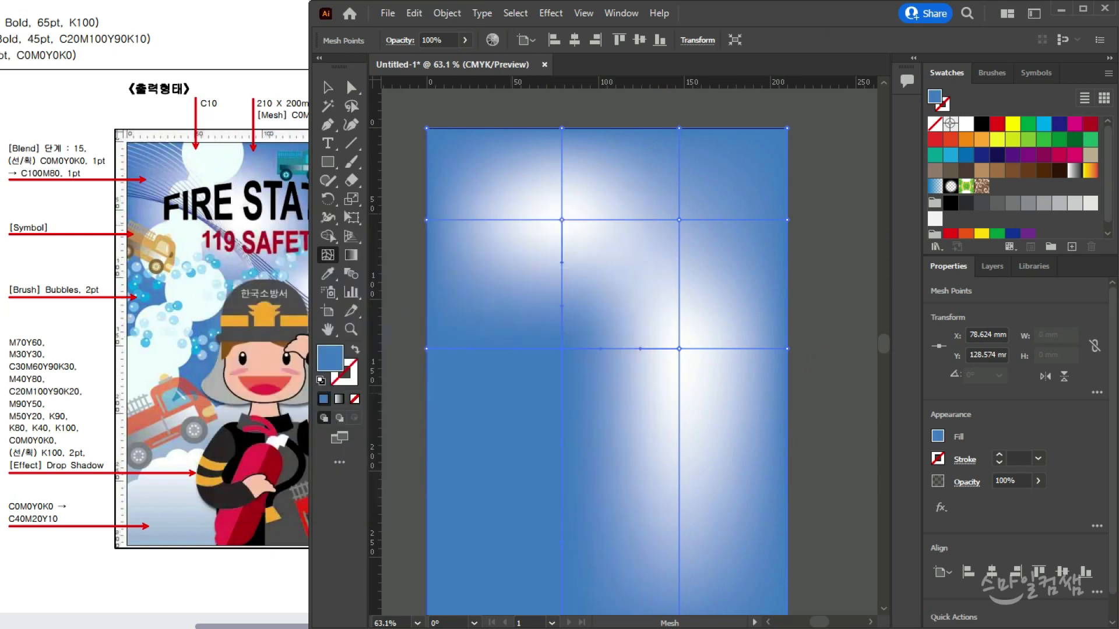
Try moving the whole mesh rectangle slightly down and to the right with the Selection tool
click(229, 238)
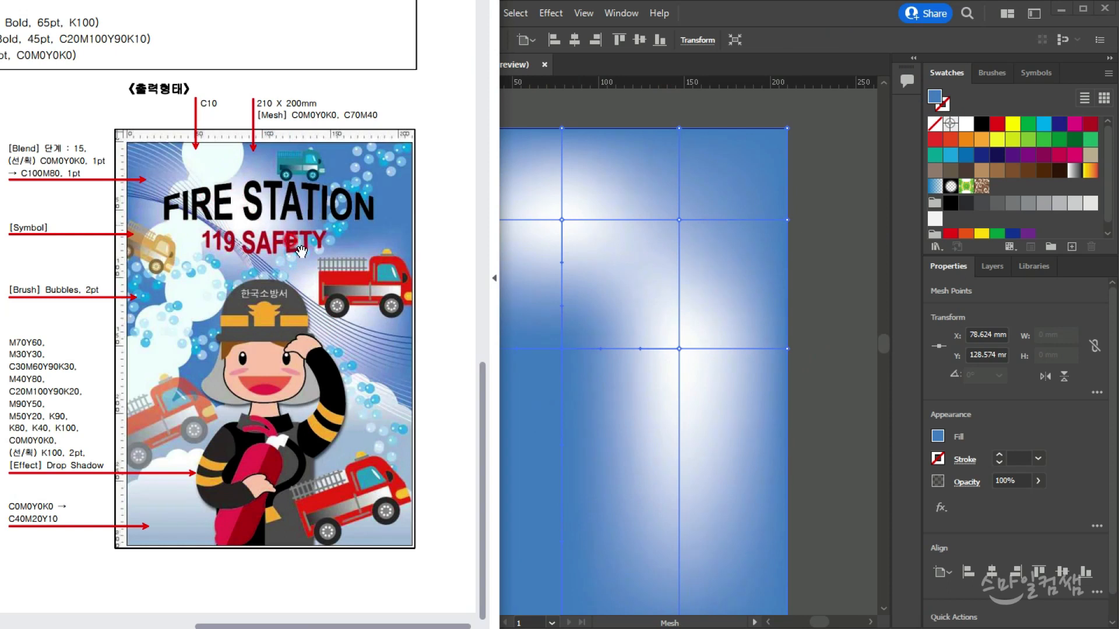
key(v)
click(764, 21)
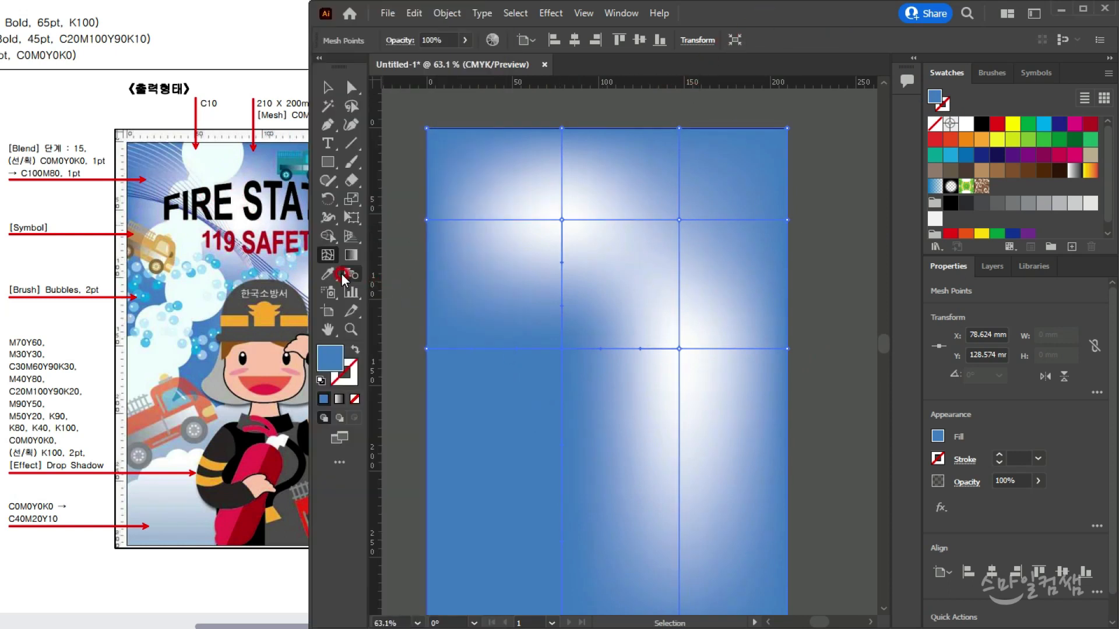
click(327, 87)
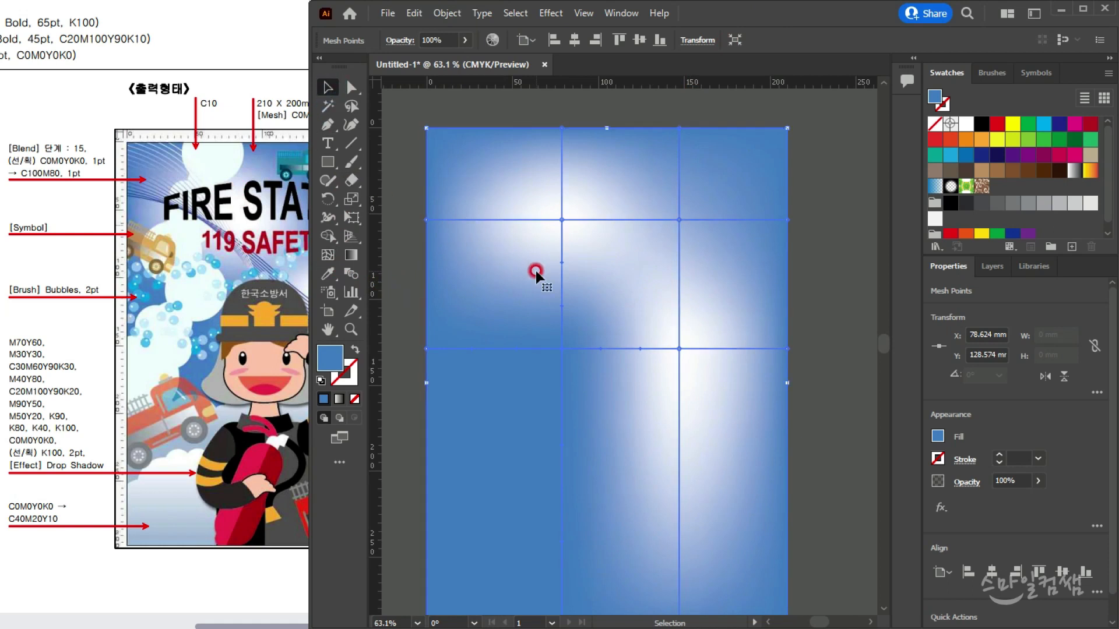
drag(535, 299, 569, 331)
key(a)
key(ctrl+z)
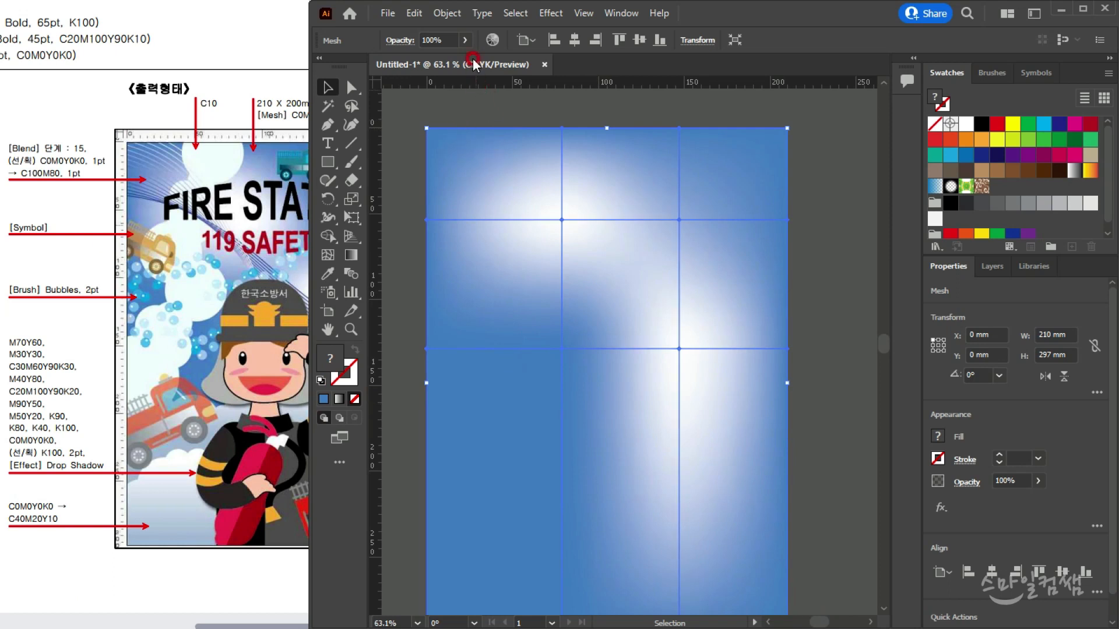
Lock the gradient mesh rectangle so it cannot be selected
click(457, 18)
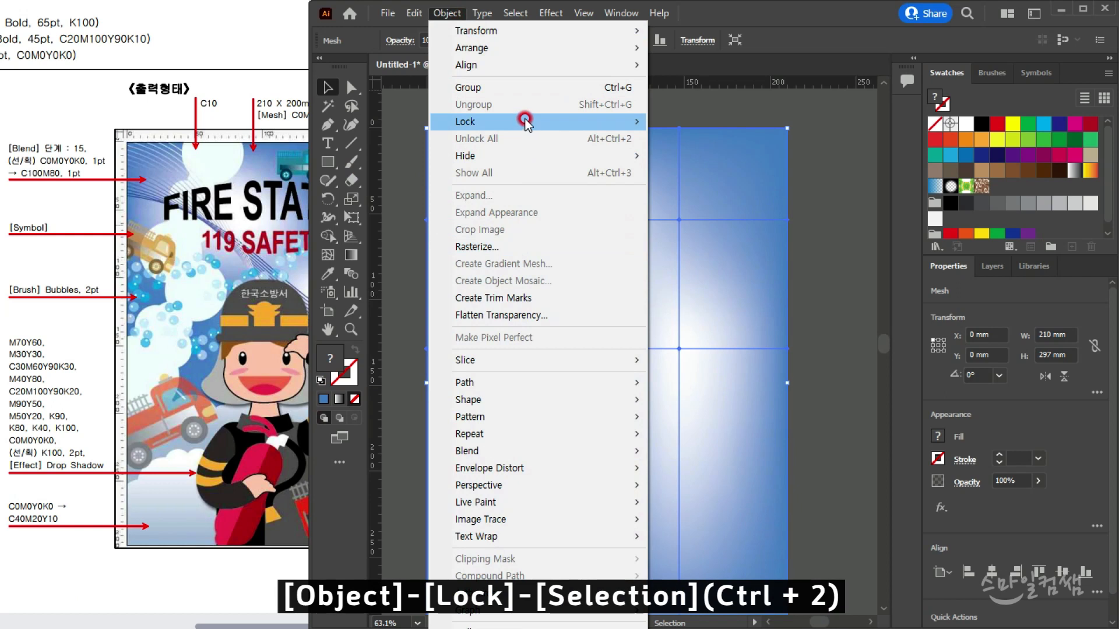
mouse_move(606, 128)
click(676, 123)
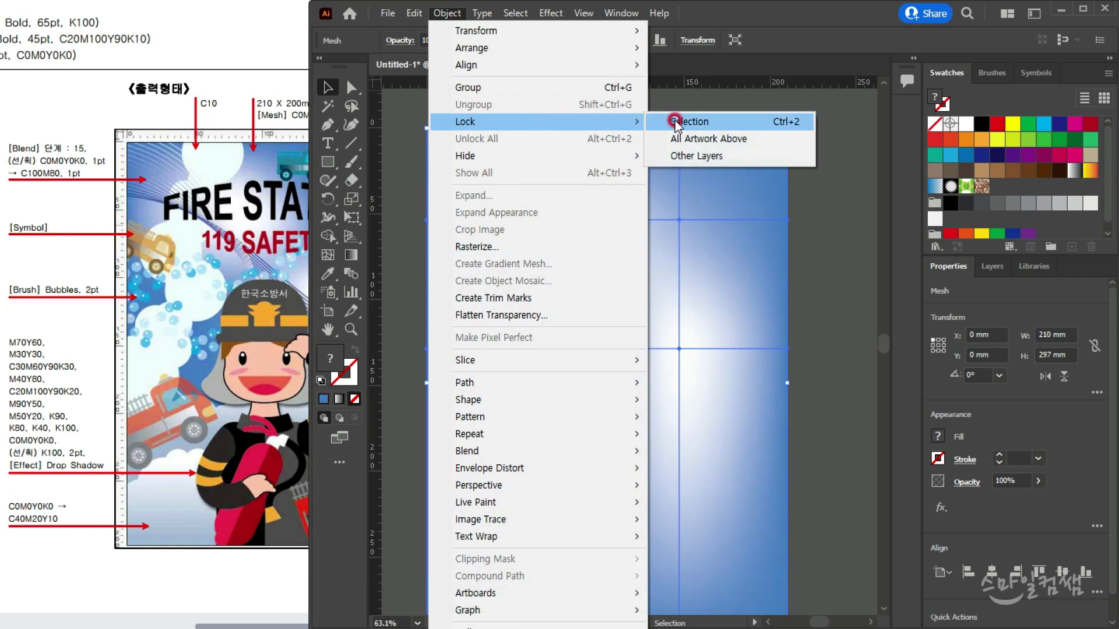
click(651, 223)
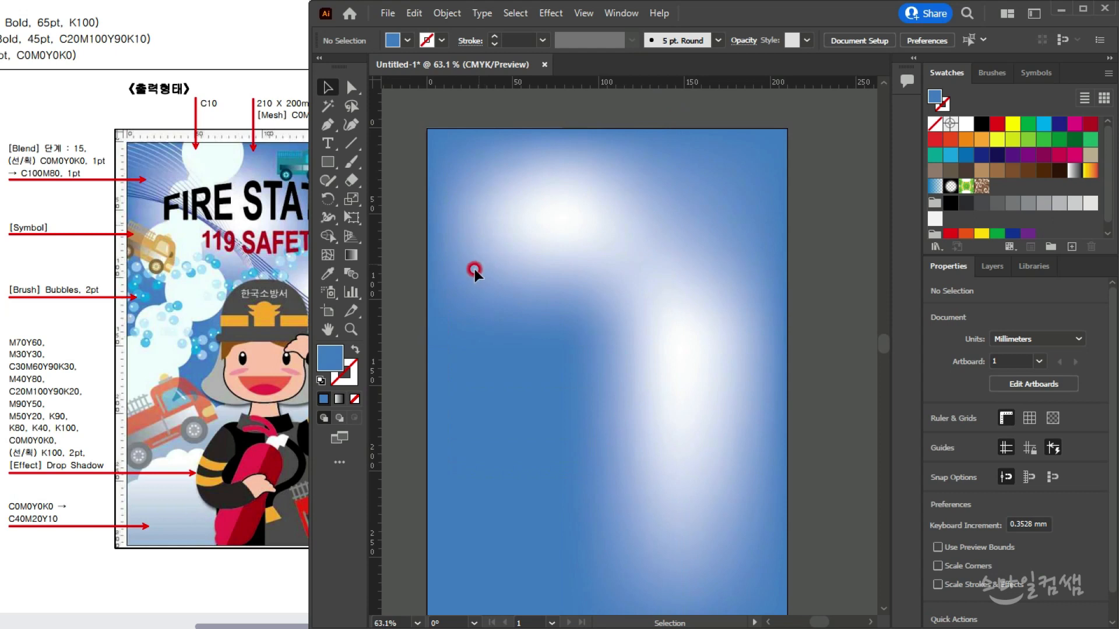
Draw a circle about 38 mm in diameter at about X 82 mm, Y 134 mm and fill it white
click(217, 398)
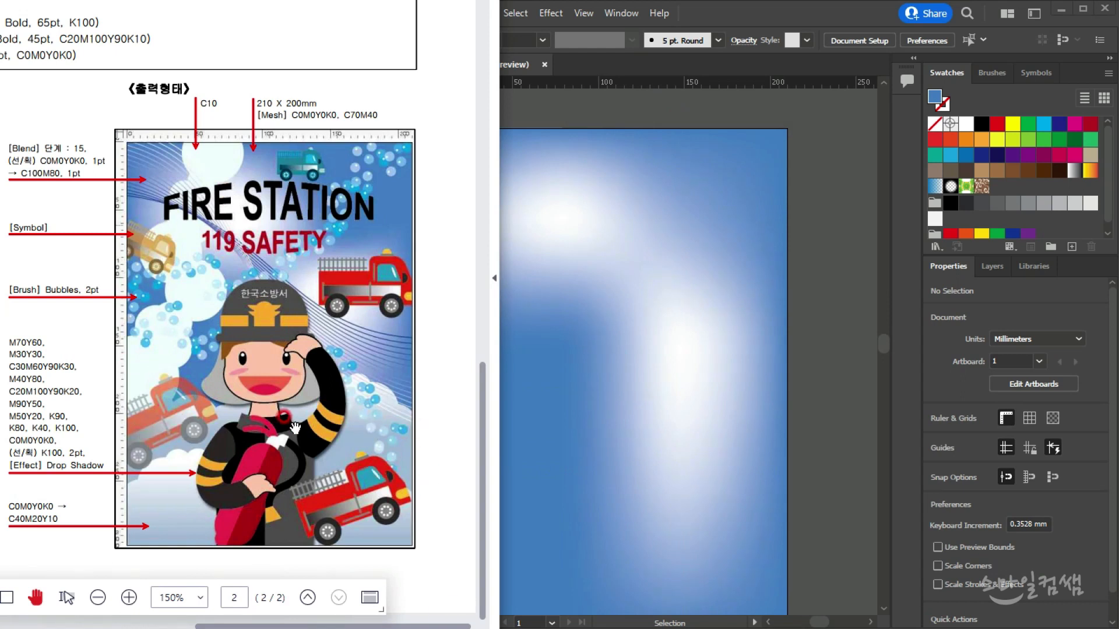
click(88, 402)
click(318, 441)
click(122, 441)
click(579, 305)
drag(322, 170, 361, 201)
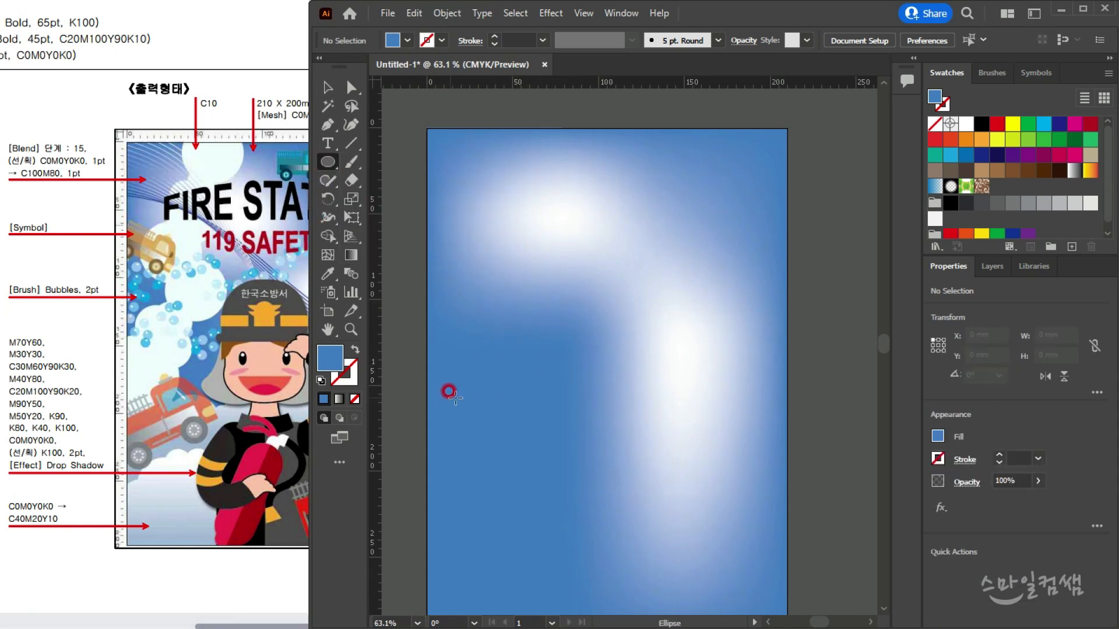
drag(568, 360, 633, 424)
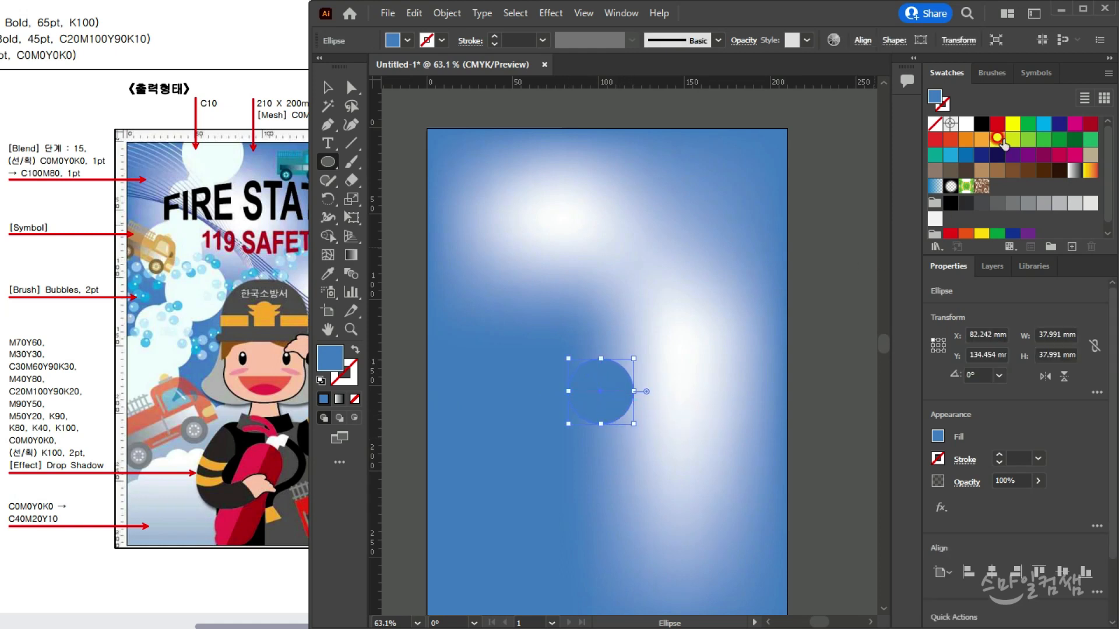
click(963, 125)
Duplicate the white circle three times towards the page's right edge and enlarge the last copy to about 44 mm
click(327, 86)
click(609, 418)
drag(611, 411, 752, 445)
drag(776, 403, 785, 393)
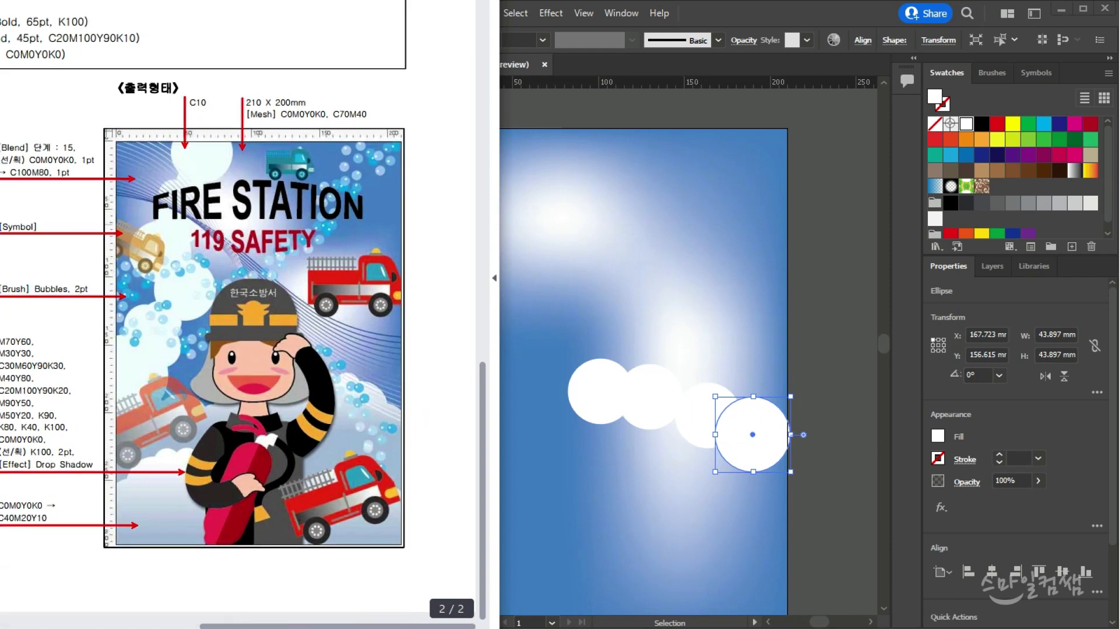
Enlarge the third circle to about 51 mm and move the first circle to about X 94 mm, Y 130 mm
click(641, 490)
drag(690, 426, 676, 422)
drag(722, 384, 754, 364)
drag(712, 445, 699, 441)
drag(639, 407, 607, 390)
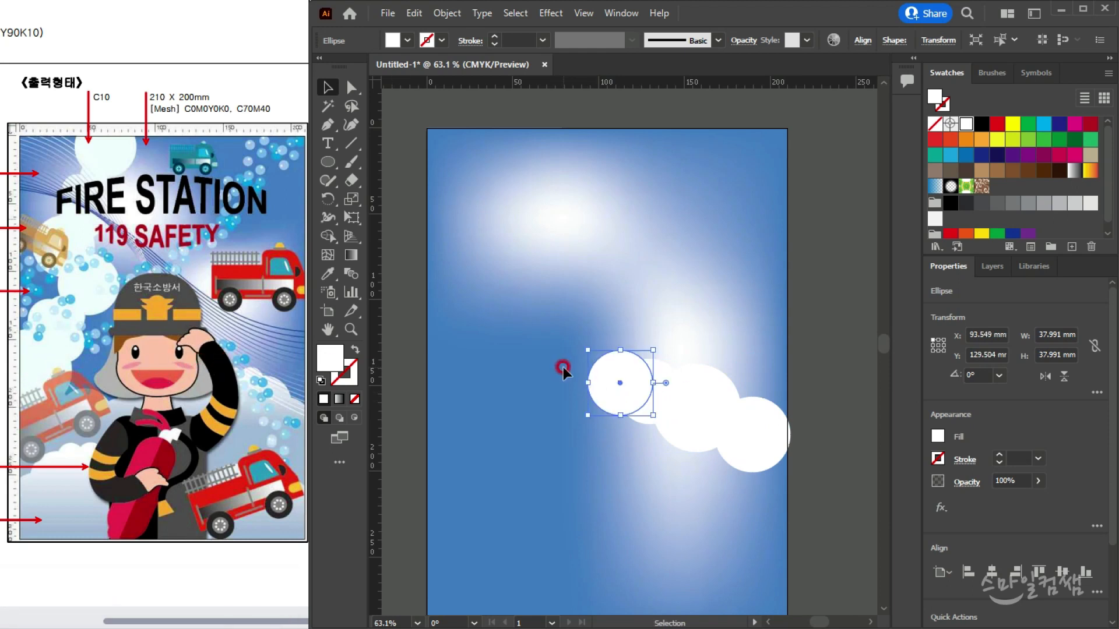
Select all four circles and move them down together to about X 96 mm, Y 165 mm
click(745, 518)
drag(563, 358, 735, 431)
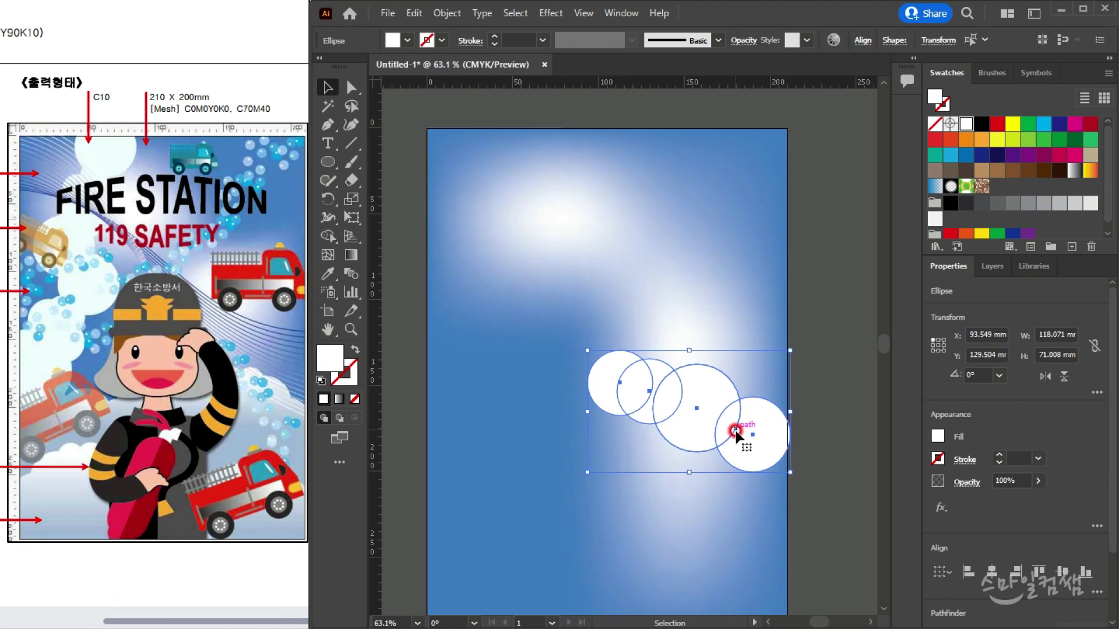
scroll(612, 420, down, 2)
scroll(575, 345, up, 3)
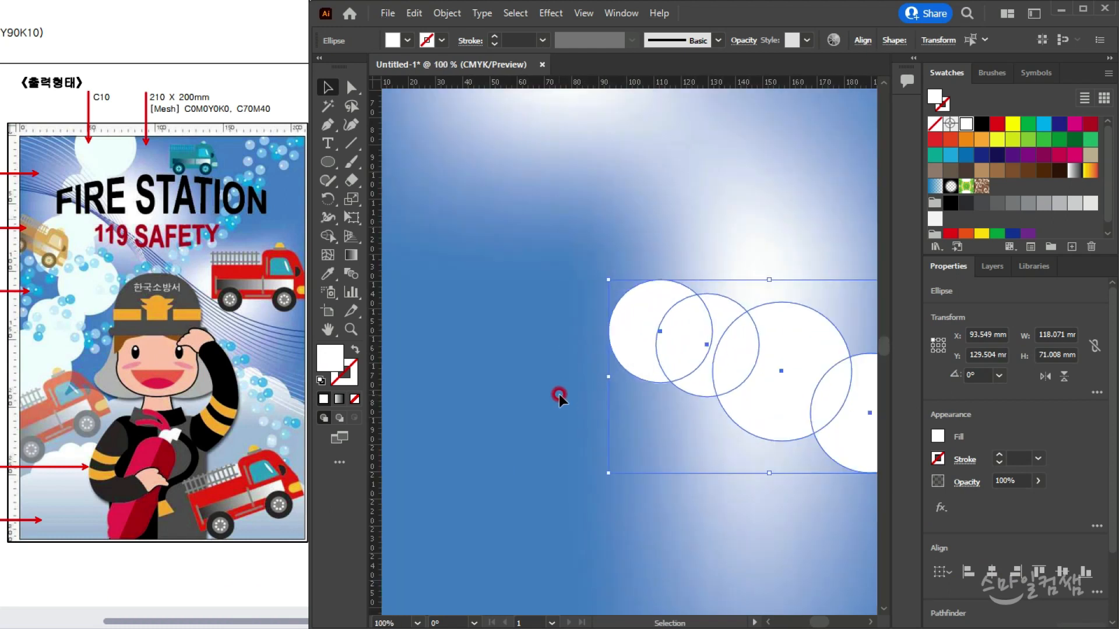
scroll(559, 394, down, 1)
drag(726, 348, 730, 394)
click(204, 362)
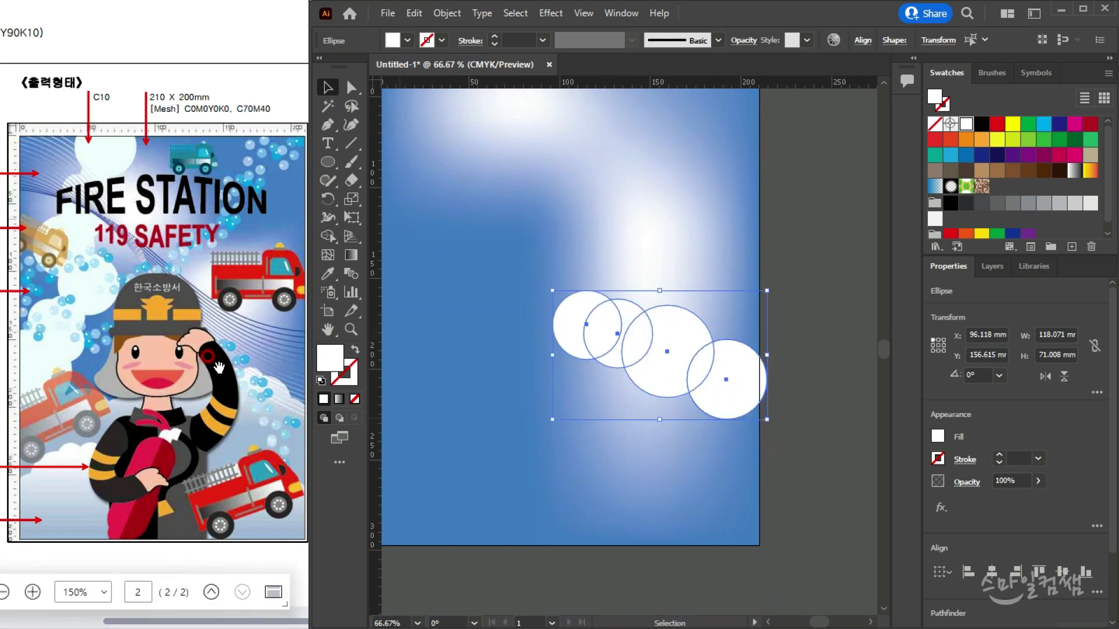
click(652, 392)
drag(723, 391, 724, 408)
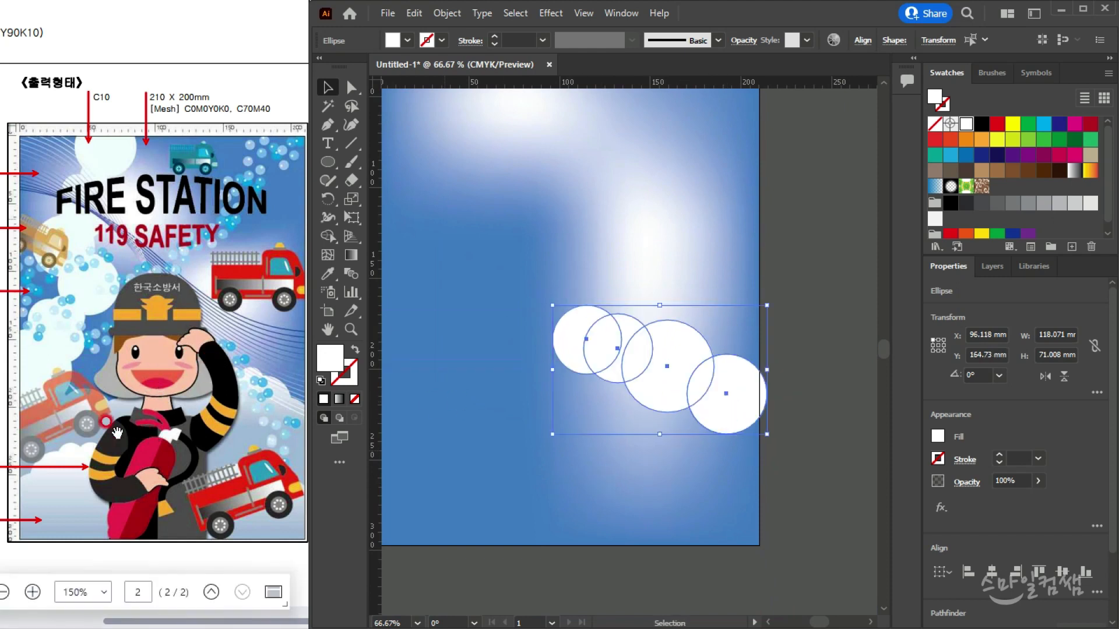
Duplicate the 51 mm circle three times down towards the page's left edge, ending at about X -2 mm, Y 208 mm
click(667, 466)
drag(670, 401, 490, 438)
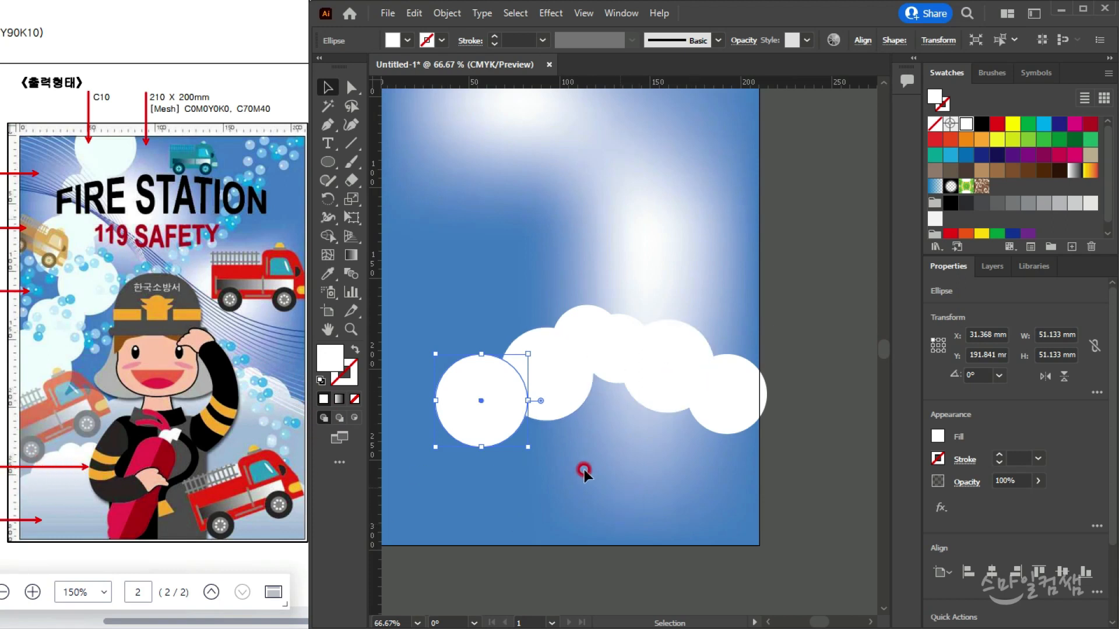
drag(490, 419, 432, 450)
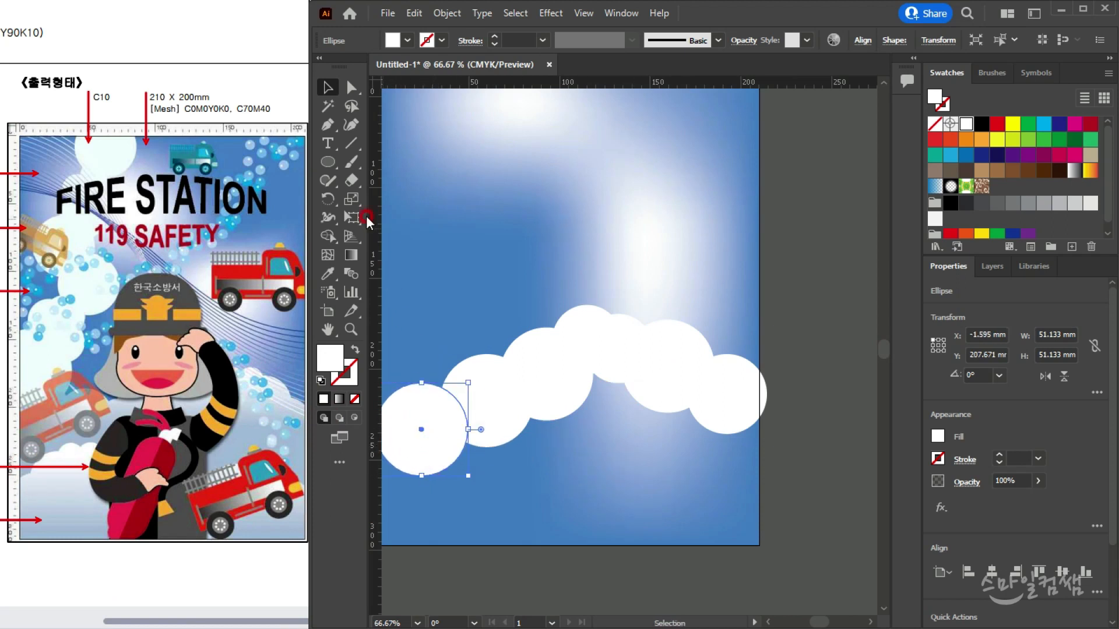
Fill the area below the circles with a white rectangle about 211 × 75 mm and cover the remaining gap with a smaller rectangle
drag(328, 162, 385, 163)
drag(396, 436, 397, 436)
drag(466, 439, 502, 373)
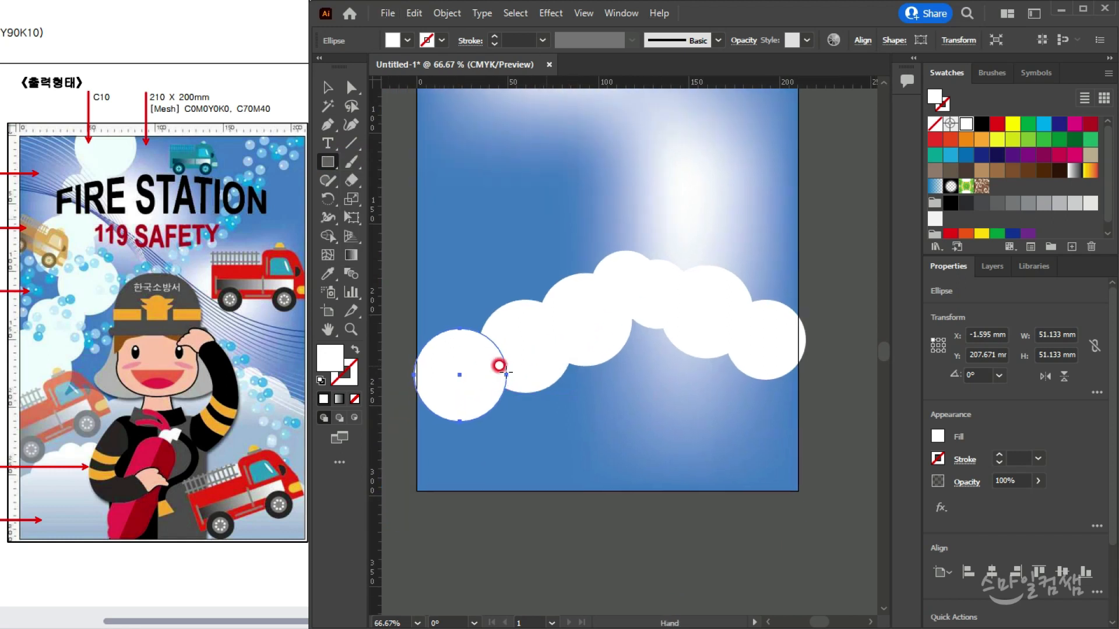
drag(414, 374, 425, 320)
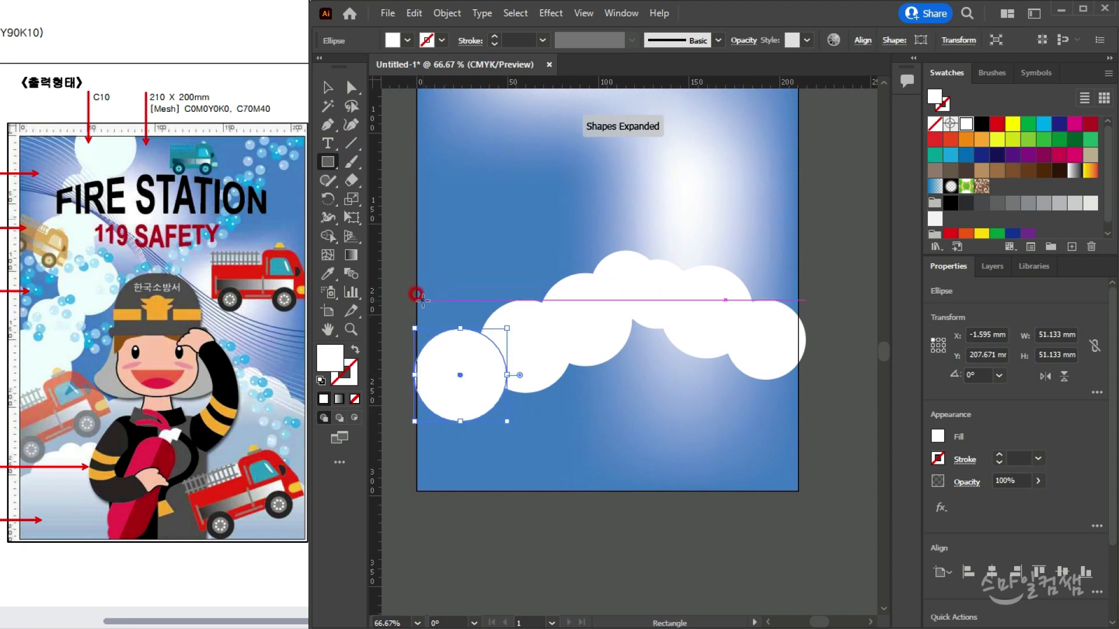
click(423, 483)
drag(417, 491, 798, 354)
drag(584, 397, 700, 312)
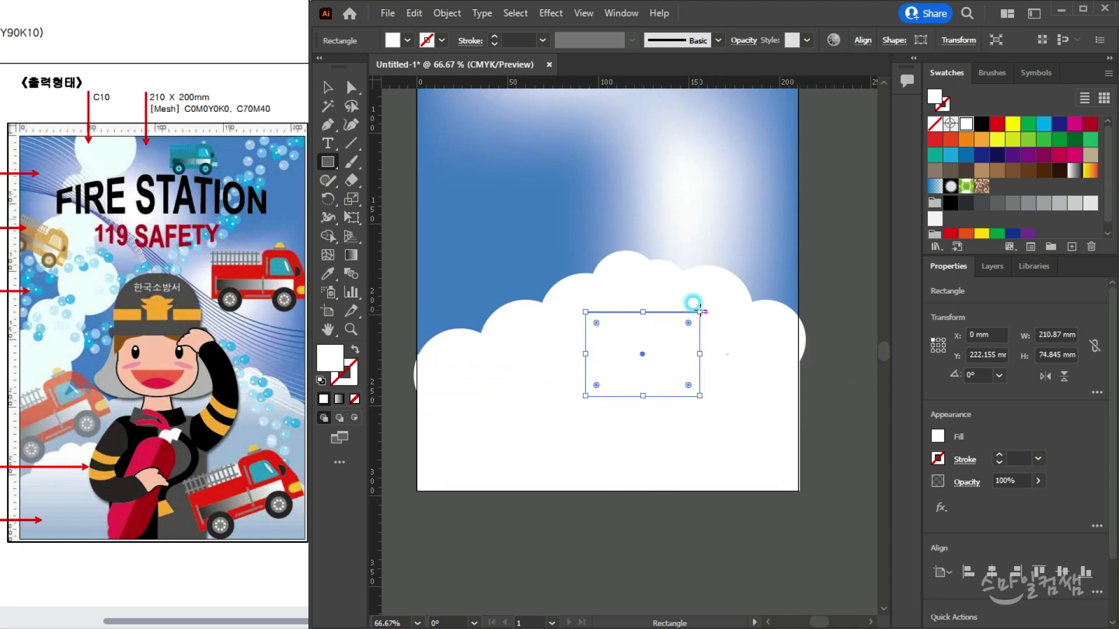
Select all the white circles and rectangles and unite them into a single cloud shape
click(328, 88)
click(545, 229)
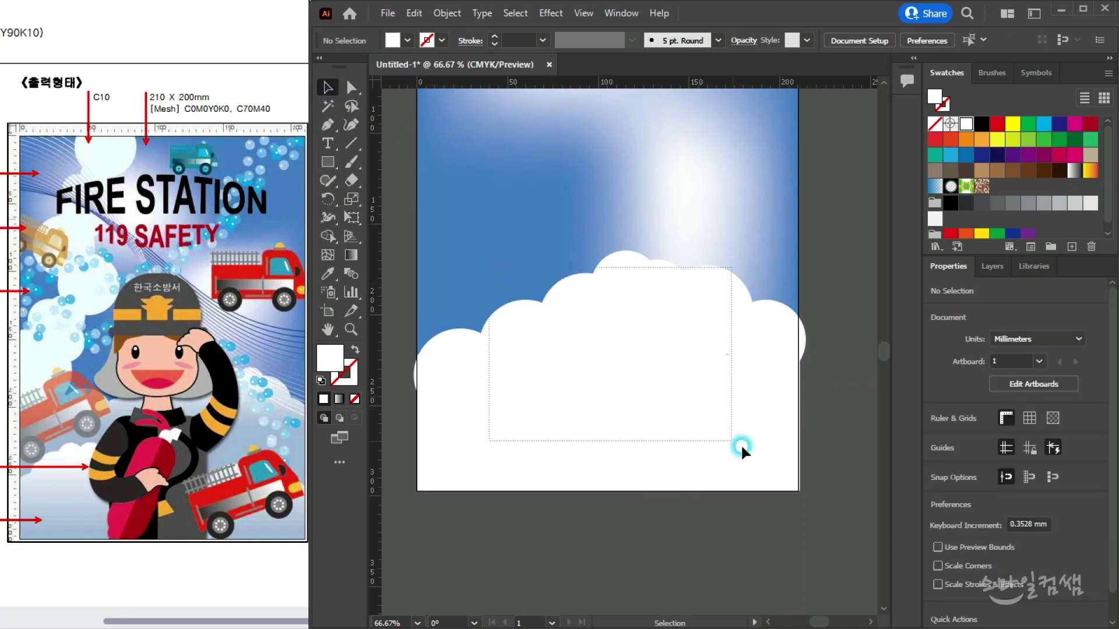
key(ctrl+a)
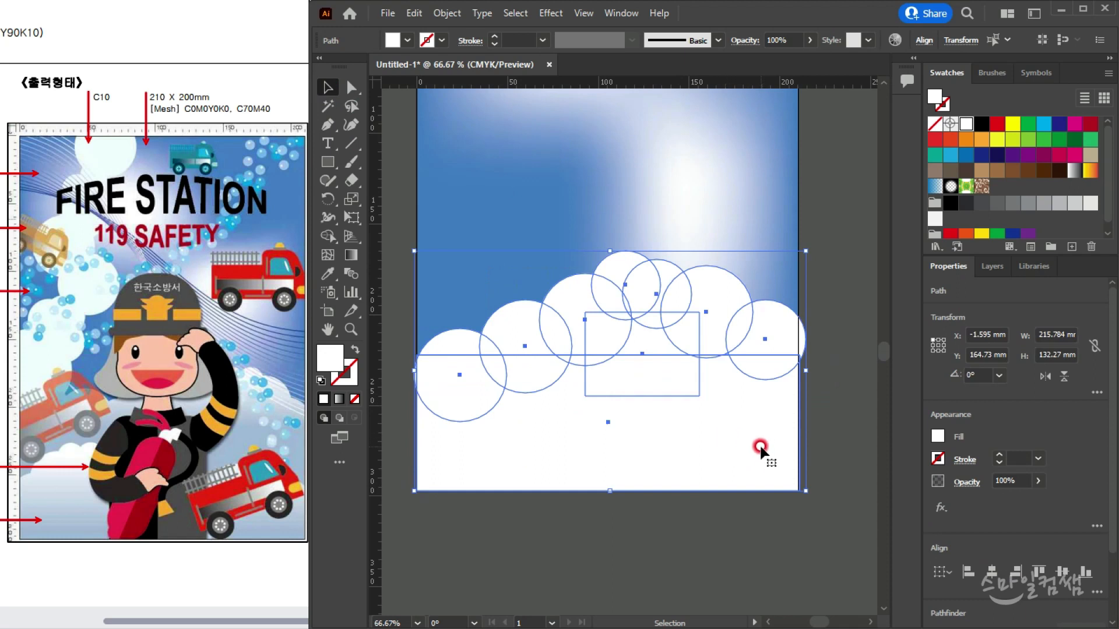
scroll(991, 466, down, 3)
click(991, 486)
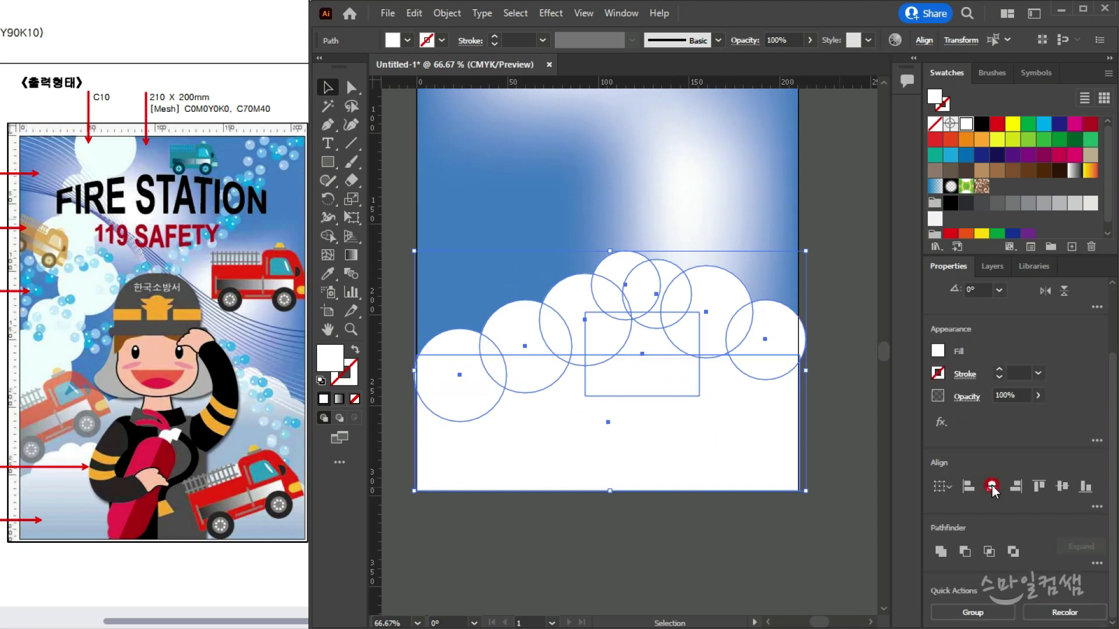
click(942, 552)
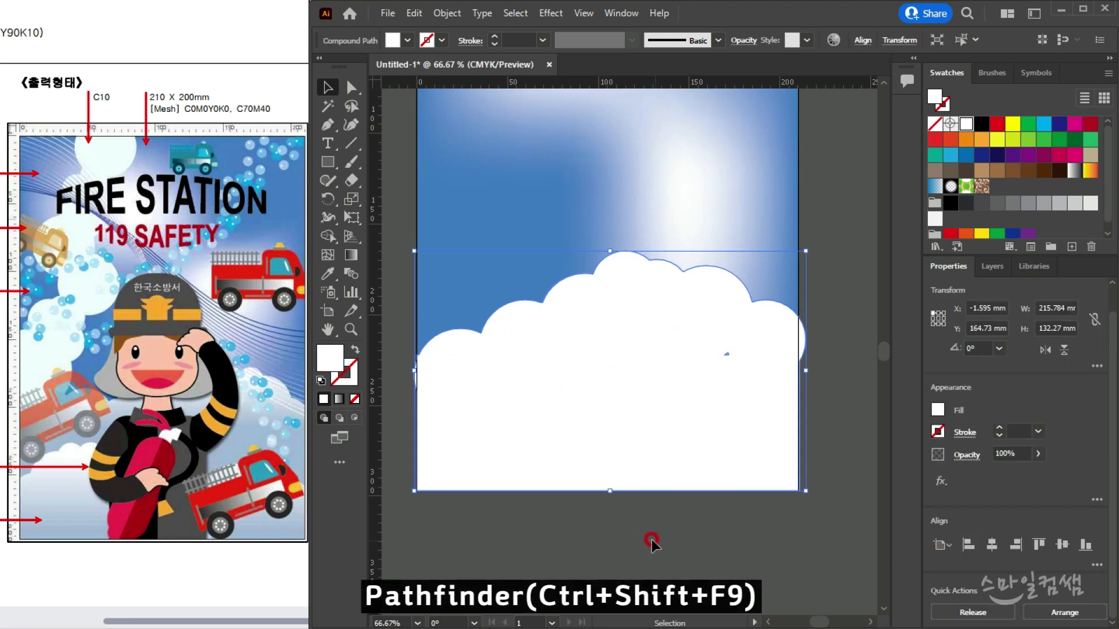
click(529, 544)
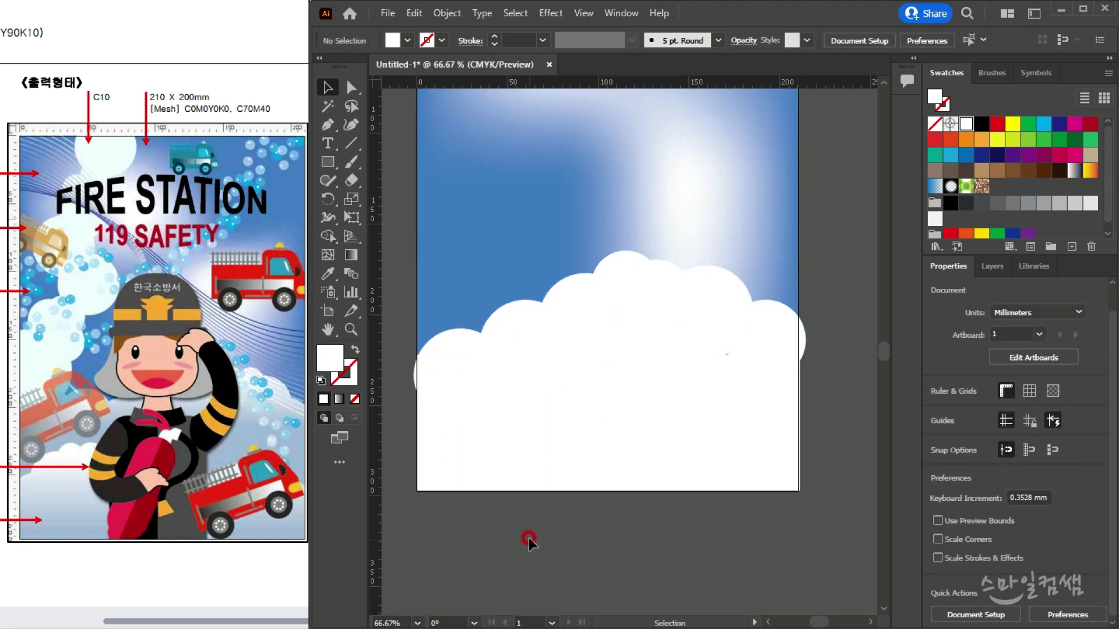
Select the united white cloud, check its colours on the reference sheet, and apply a linear gradient fill
click(558, 443)
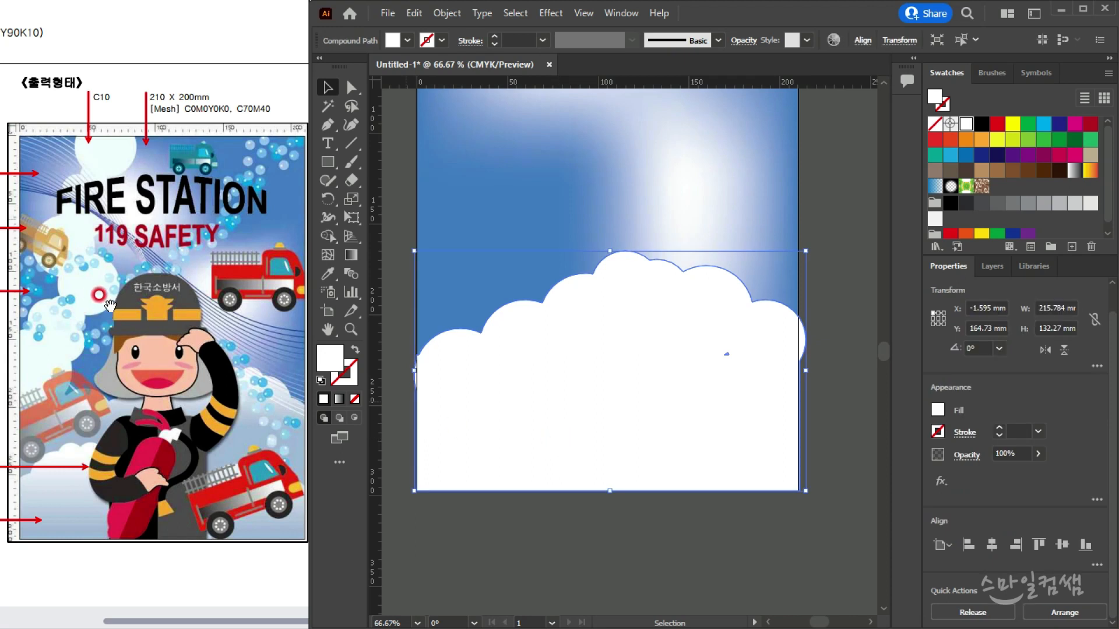
click(134, 294)
scroll(148, 307, left, 3)
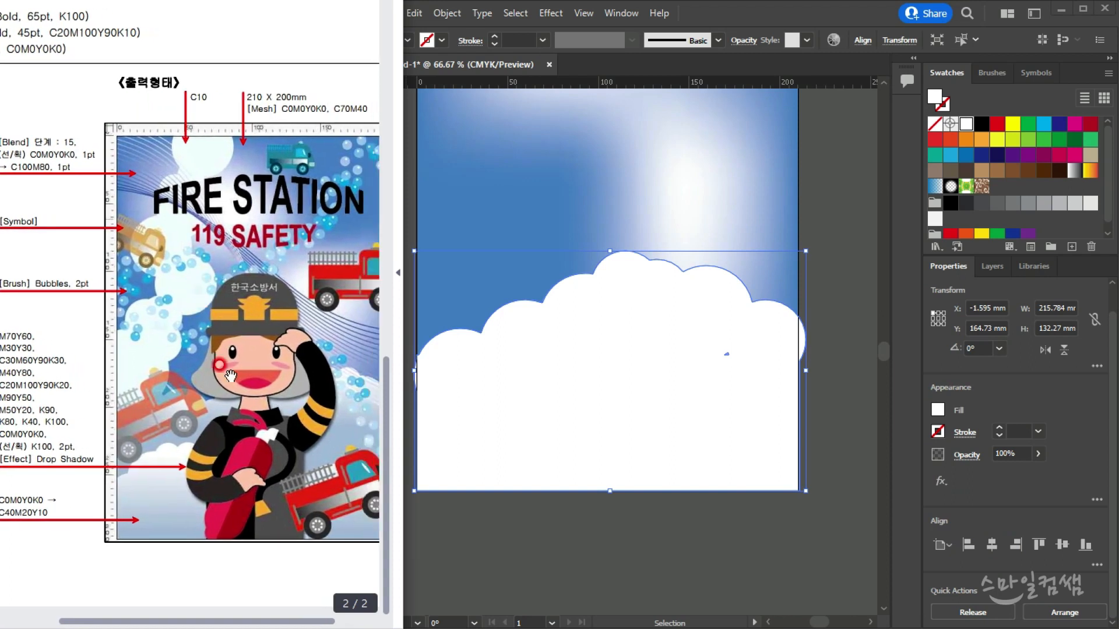
scroll(70, 513, left, 1)
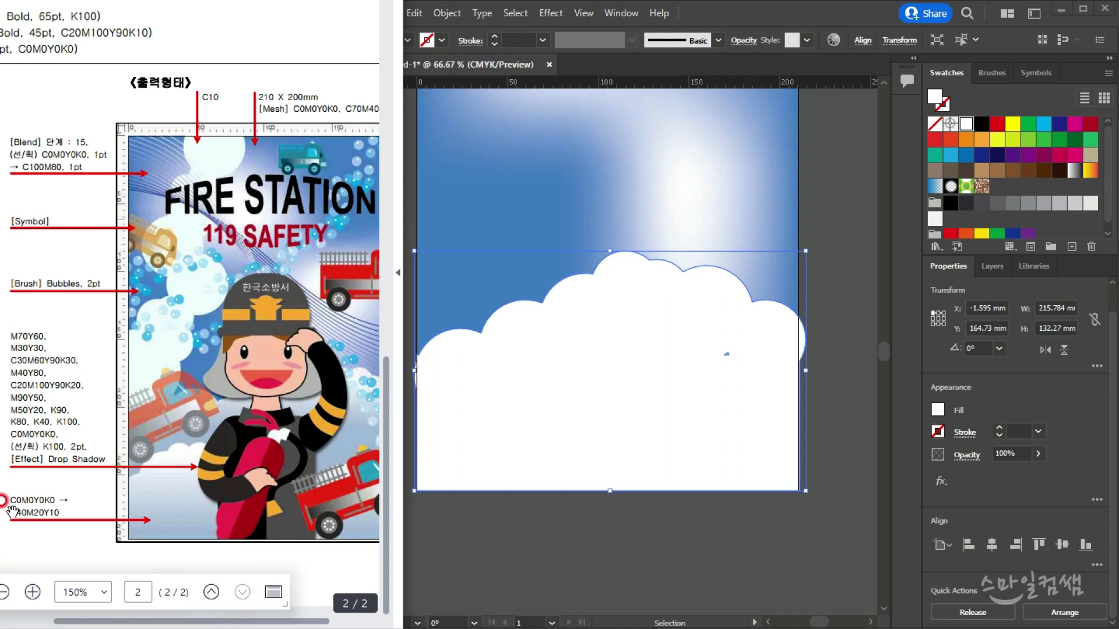
click(631, 393)
click(622, 13)
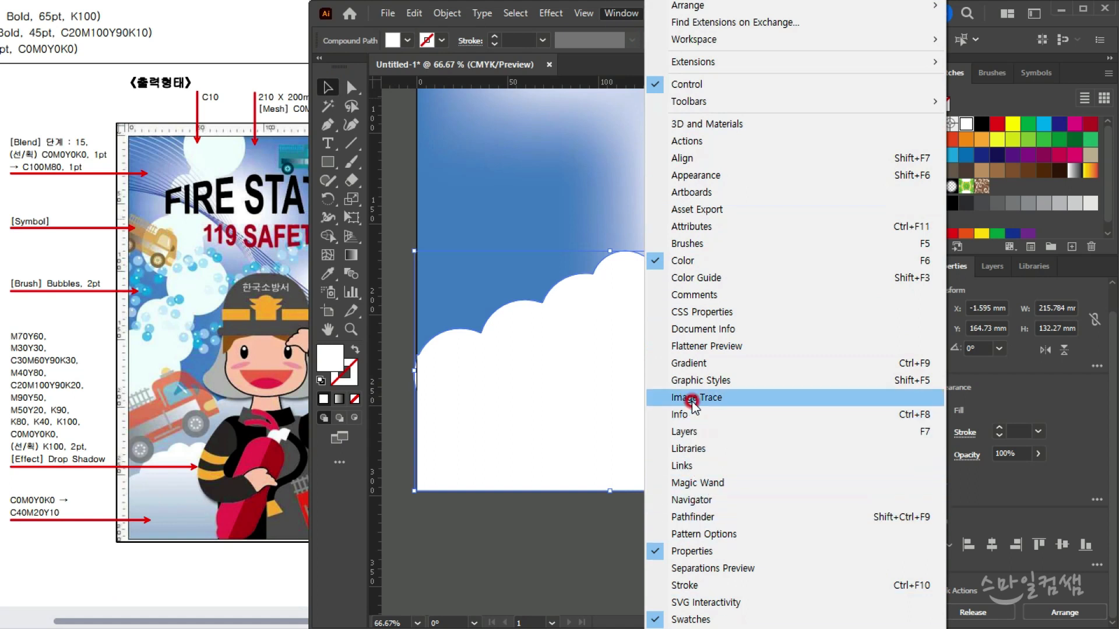
click(690, 364)
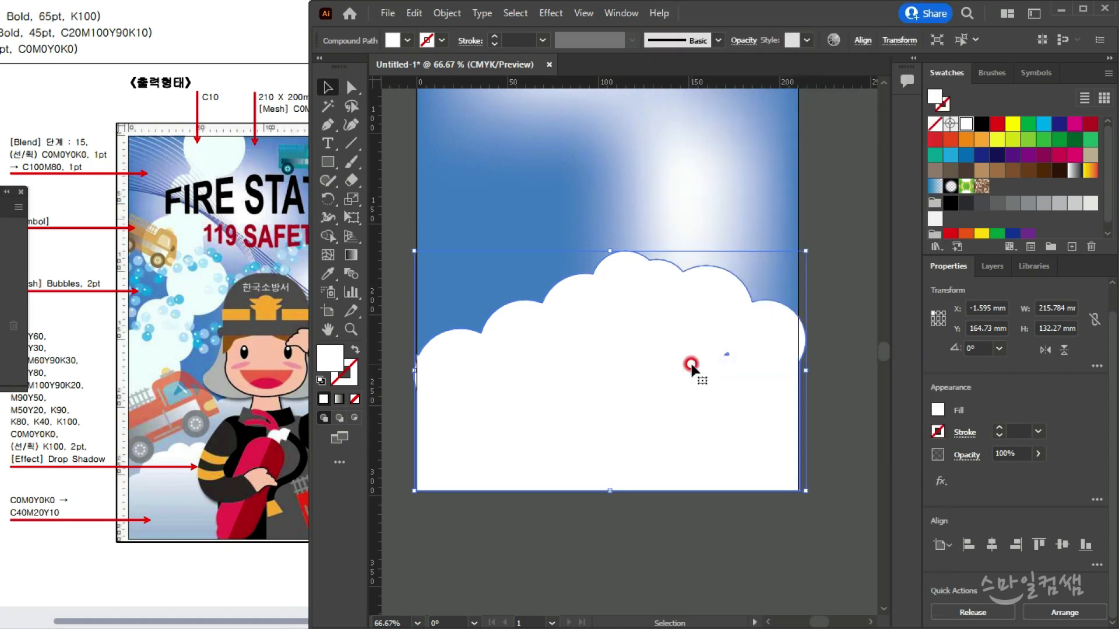
click(69, 291)
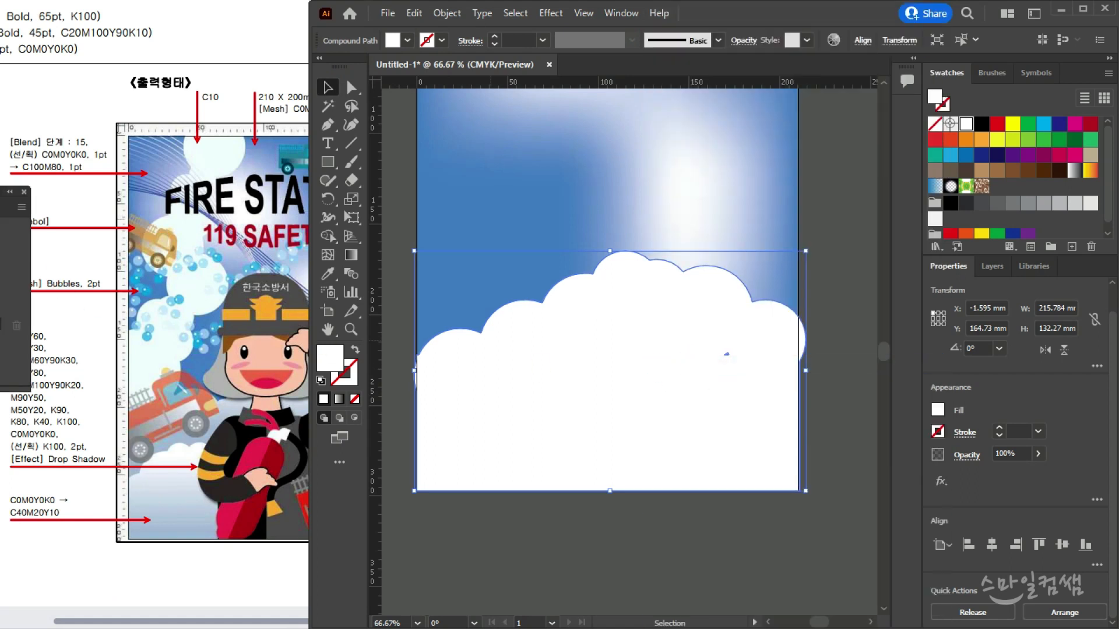
drag(651, 369, 670, 369)
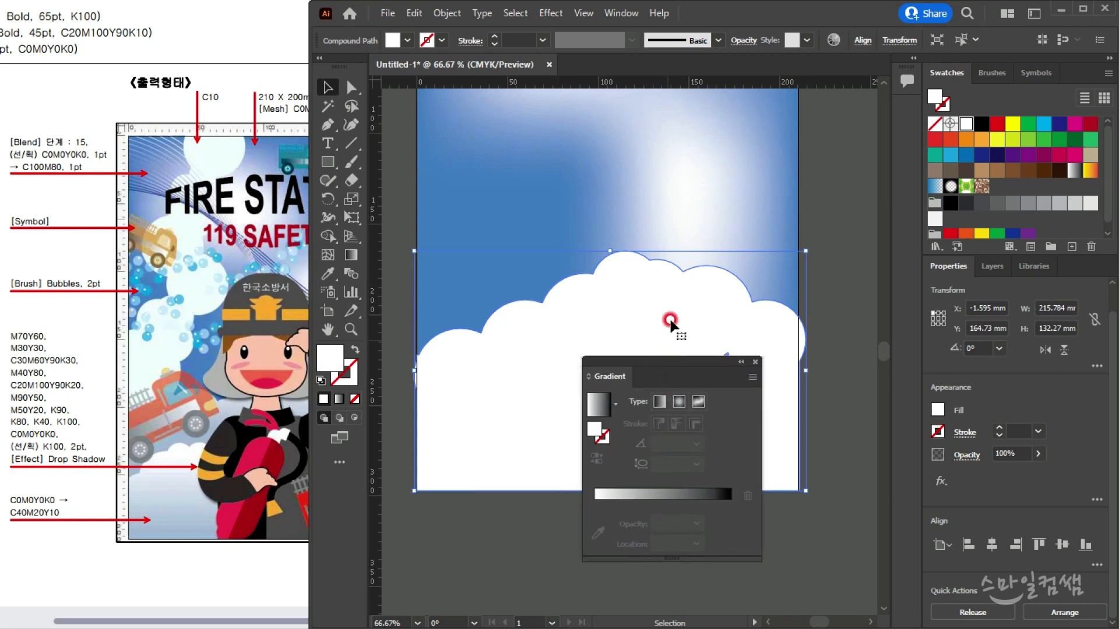
drag(673, 365, 697, 361)
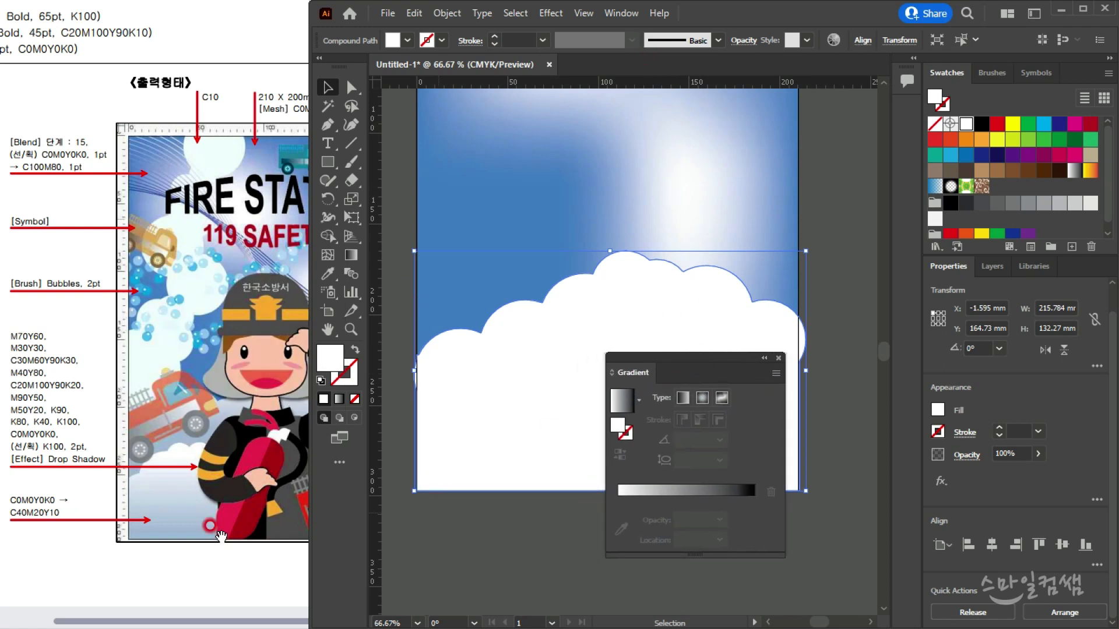
click(694, 450)
click(684, 398)
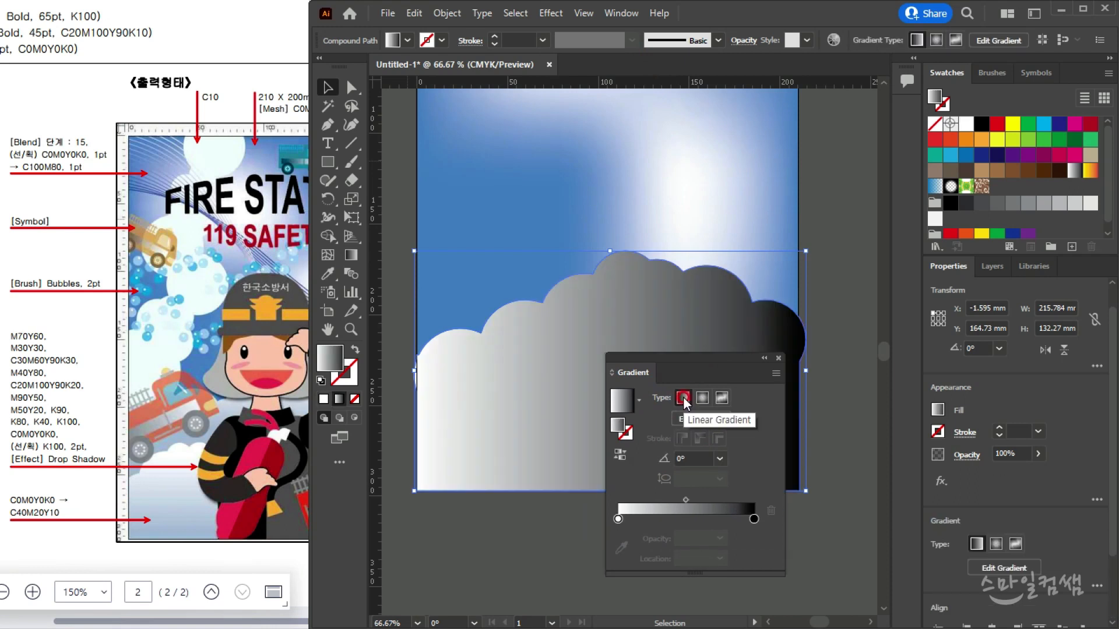
Keep the cloud gradient's starting stop white and switch its black end stop to the CMYK colour mode
double_click(618, 519)
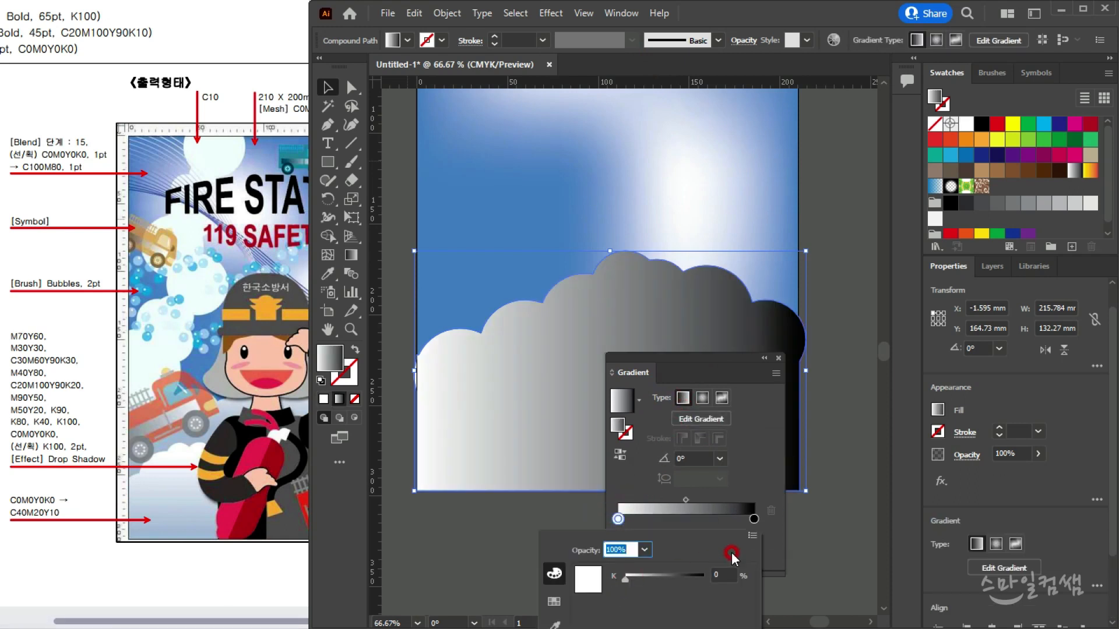
click(743, 469)
click(754, 519)
drag(709, 359, 659, 255)
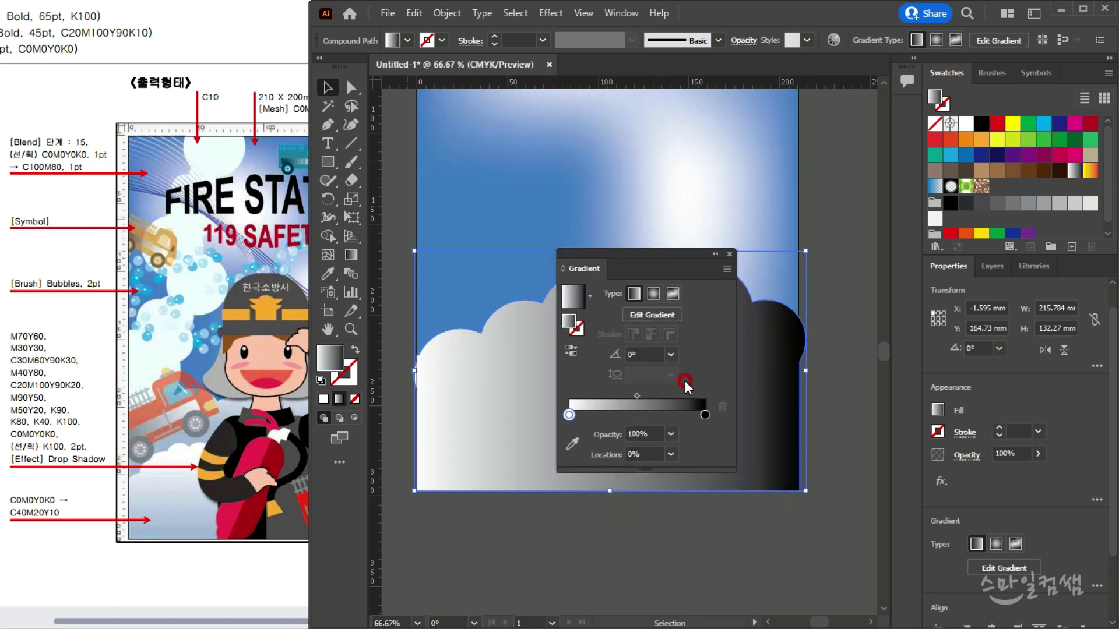
double_click(703, 414)
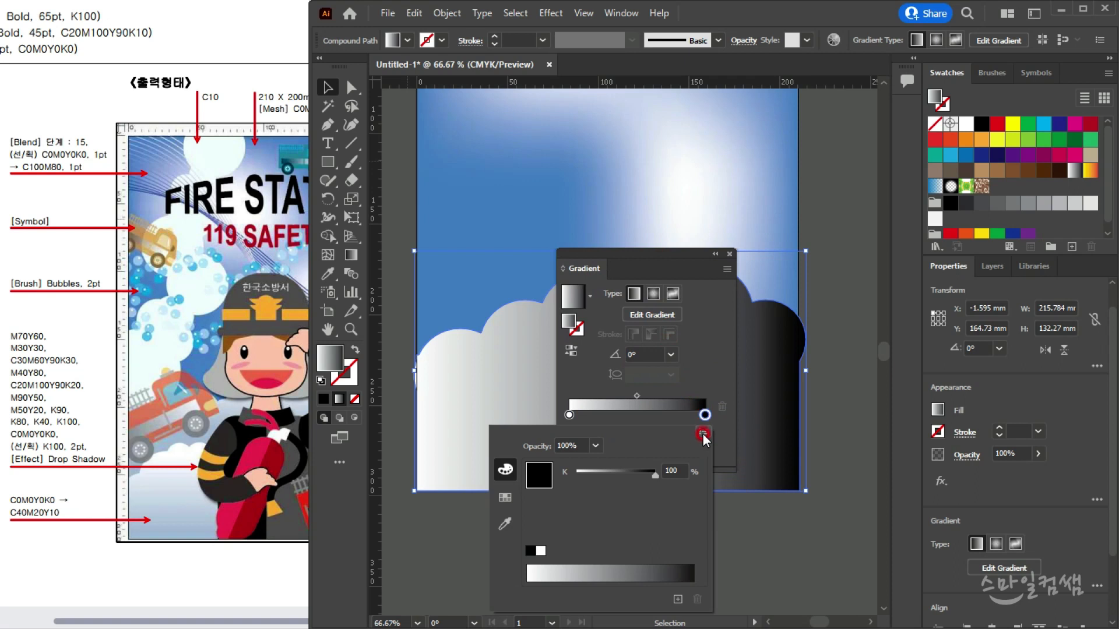
click(37, 505)
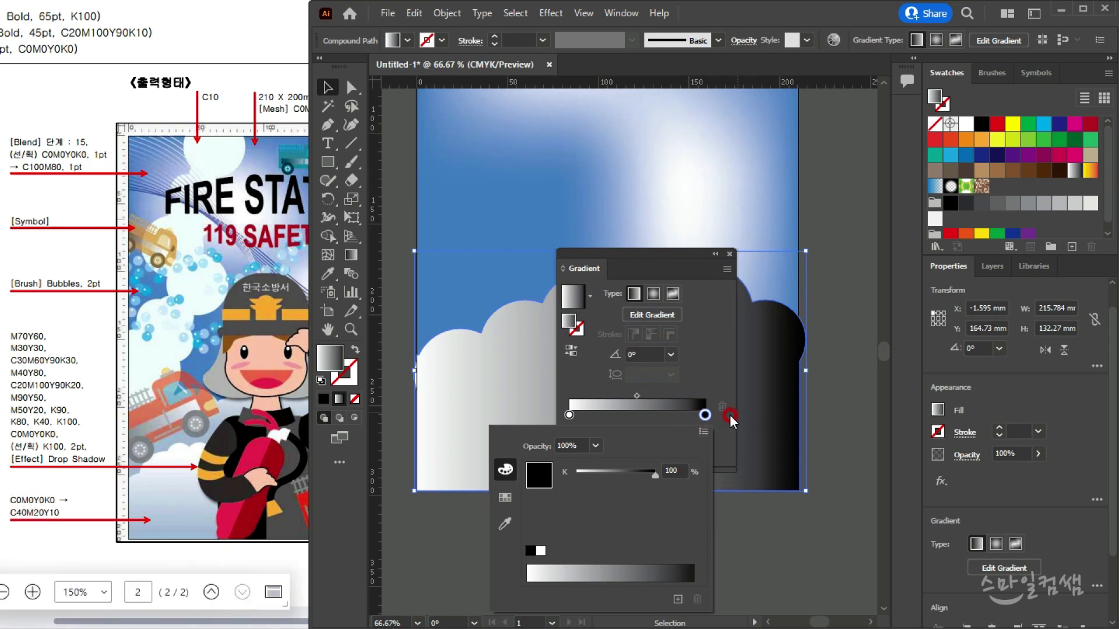
click(704, 431)
click(717, 483)
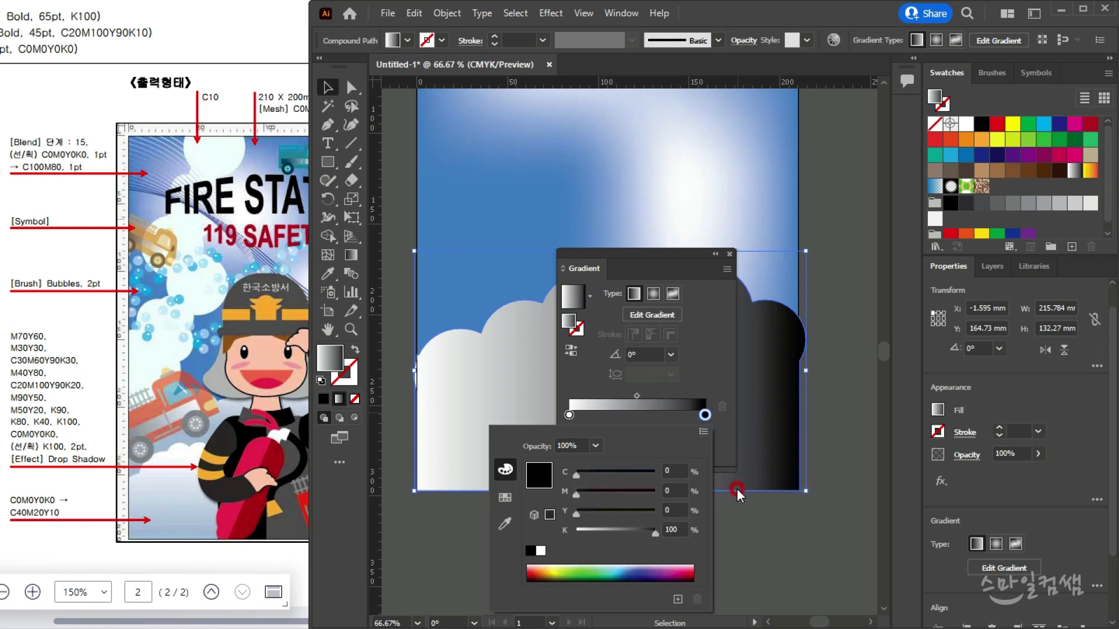
Set the gradient's end stop to C40 M20 Y10 K0 and close the gradient settings
click(676, 472)
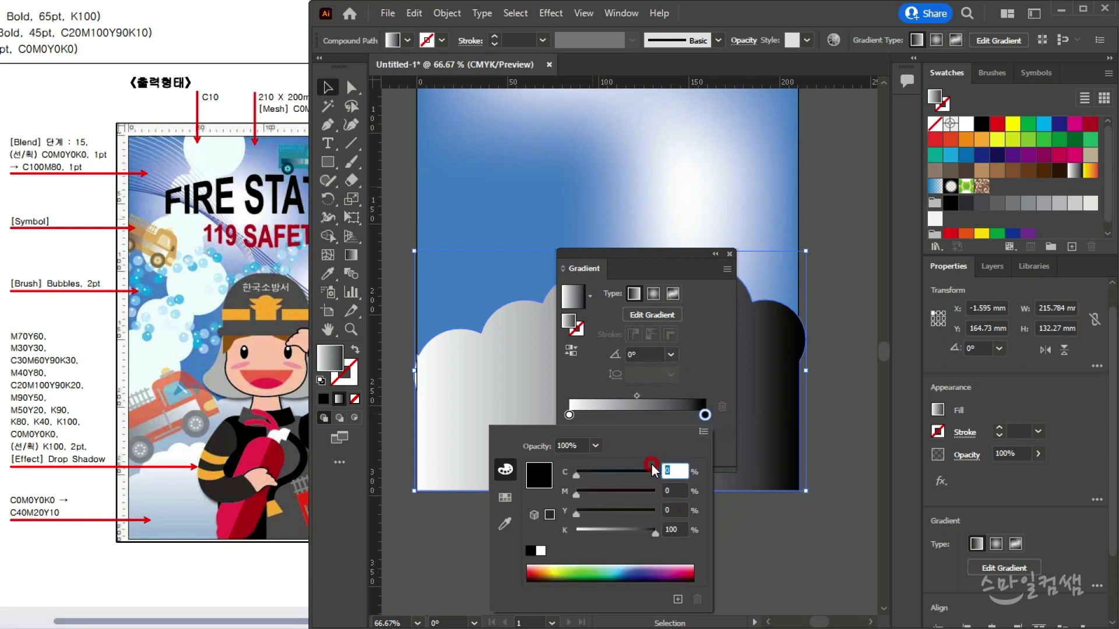
text(40)
key(Tab)
text(20)
key(Tab)
text(10)
key(Tab)
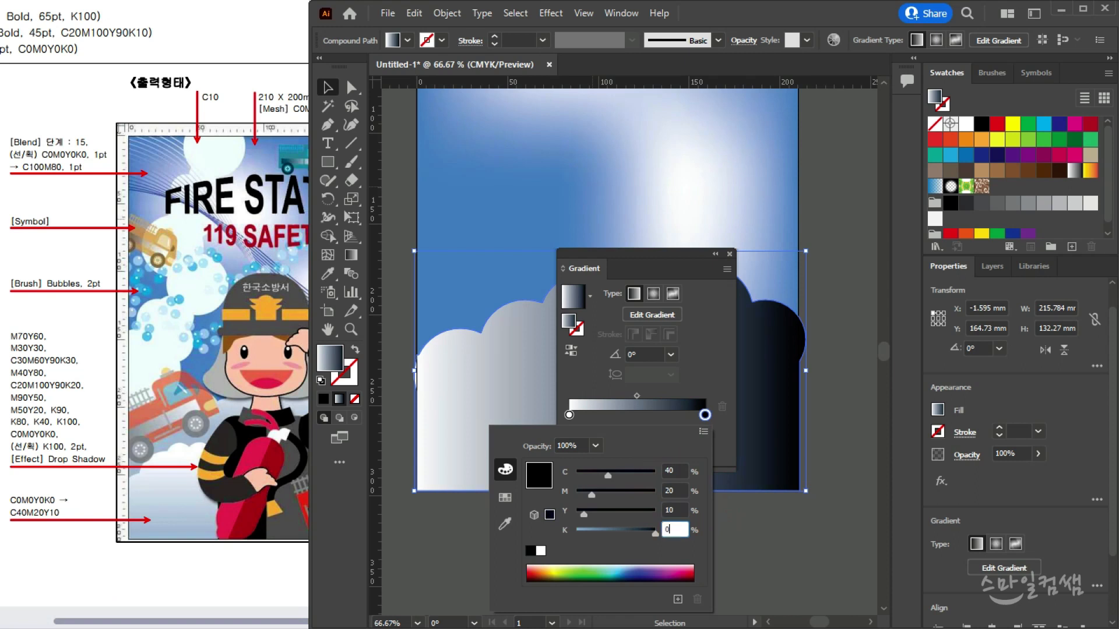
text(0)
key(Return)
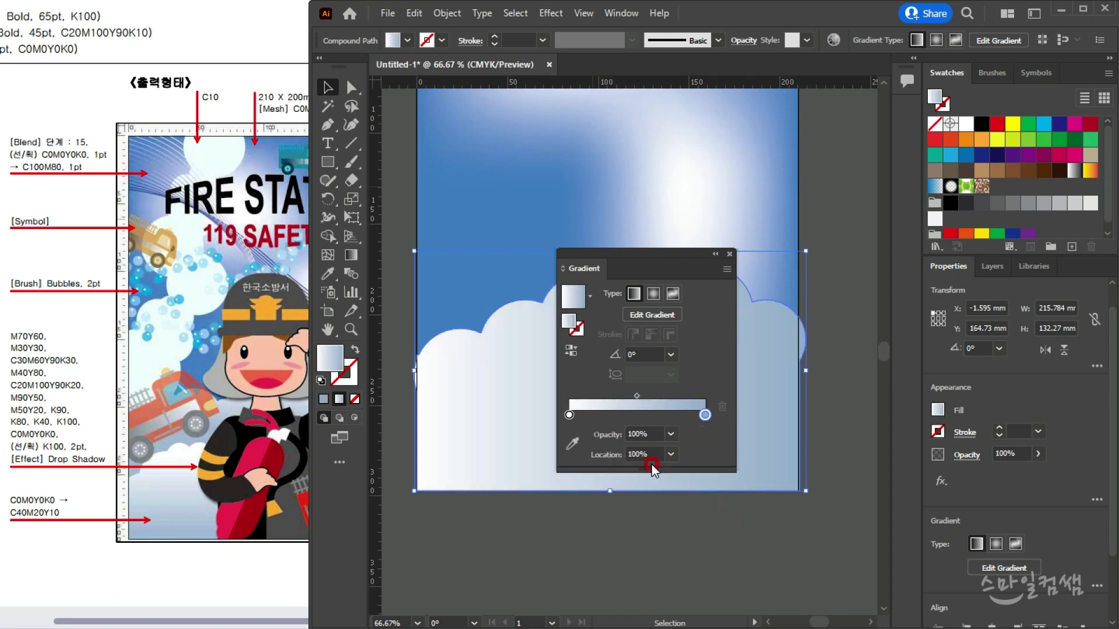
click(731, 254)
click(697, 354)
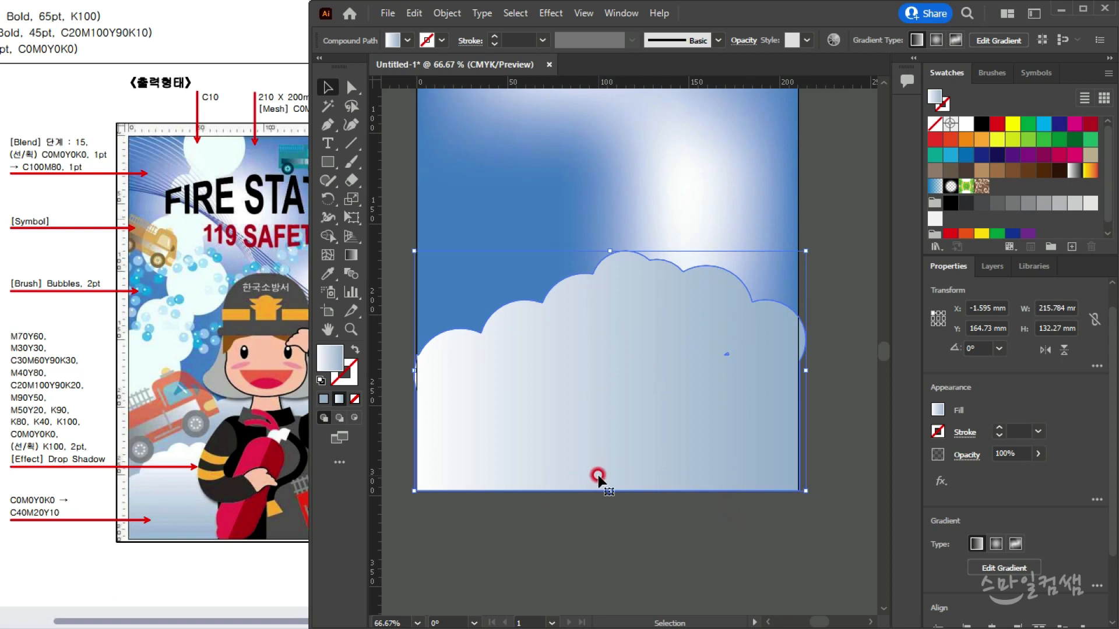
Redirect the cloud's gradient vertically with the Gradient tool, from white at the upper bumps to blue-grey around mid-height
click(350, 255)
click(629, 310)
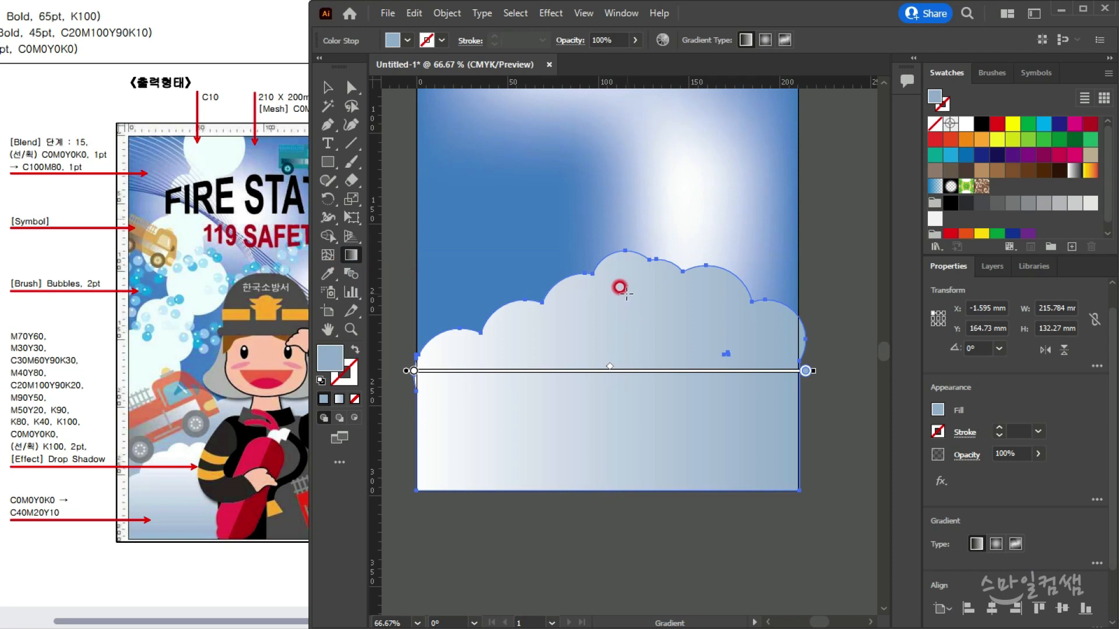
drag(622, 301, 623, 440)
mouse_move(621, 271)
mouse_down()
mouse_move(625, 412)
mouse_move(624, 377)
mouse_up()
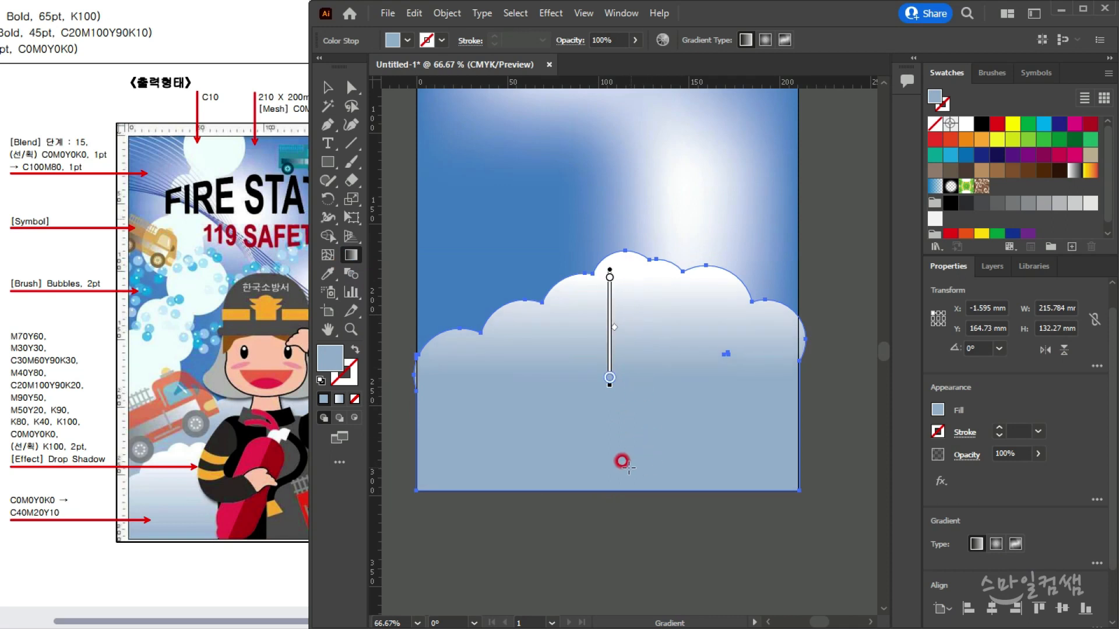
click(328, 89)
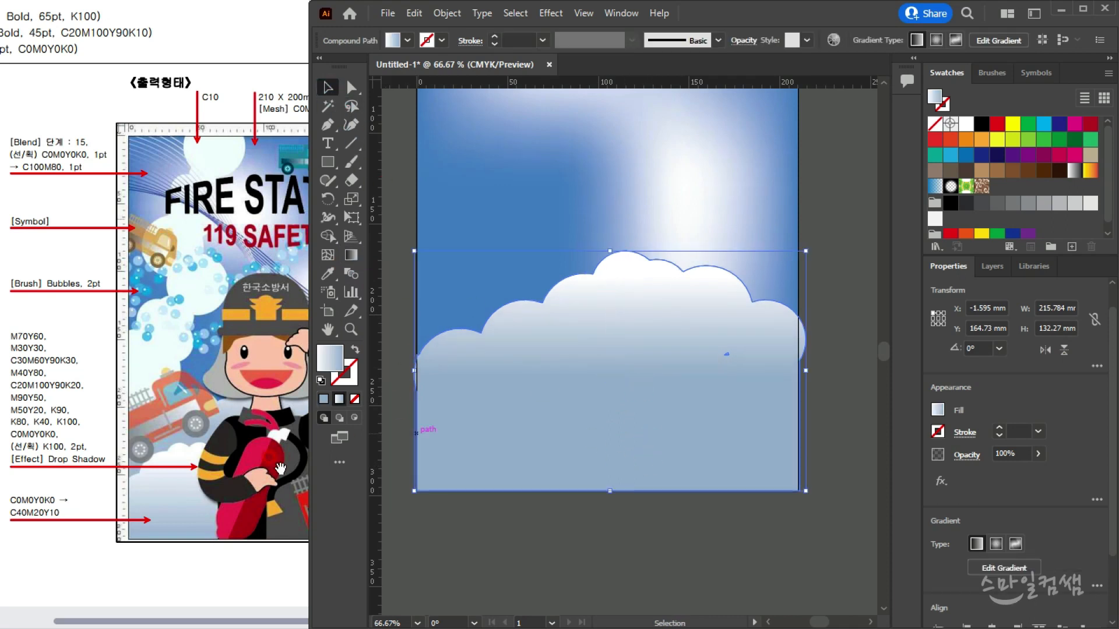
Compare with the reference poster and duplicate the cloud straight down to about Y 185 mm
click(228, 469)
drag(297, 440, 210, 425)
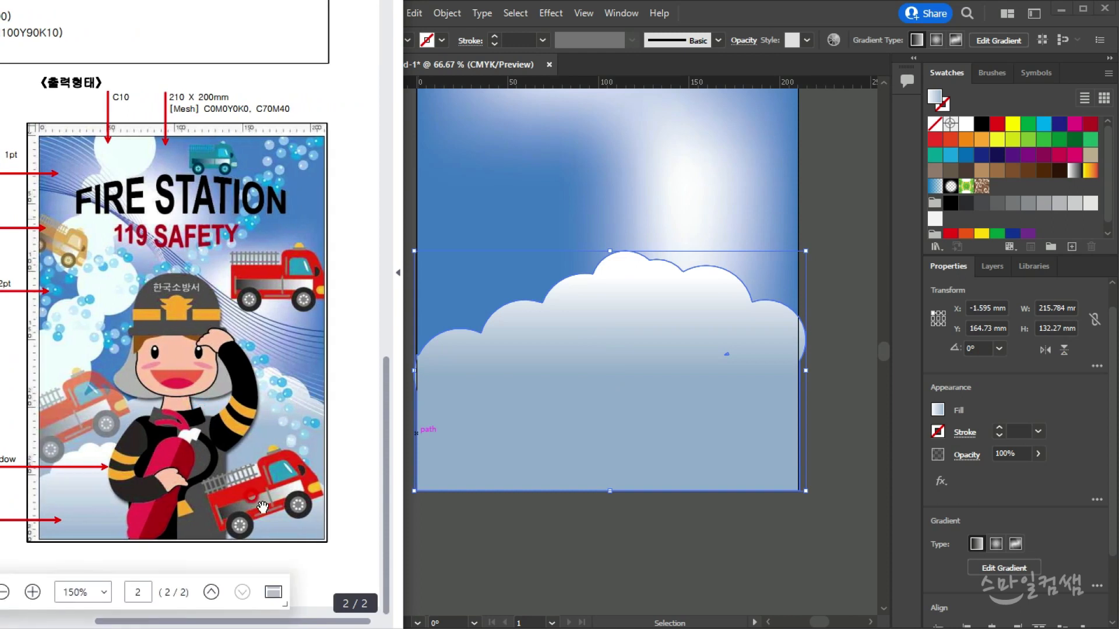
click(851, 414)
click(680, 350)
drag(680, 350, 683, 388)
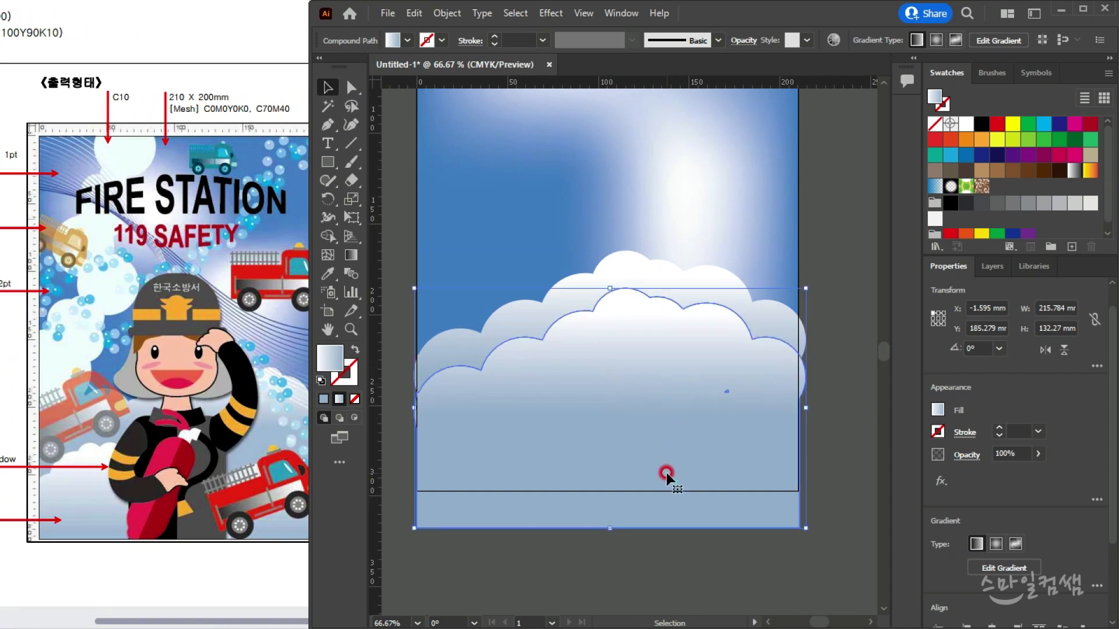
Reflect the duplicated front cloud horizontally so its outline mirrors the cloud behind
drag(327, 199, 374, 225)
click(595, 397)
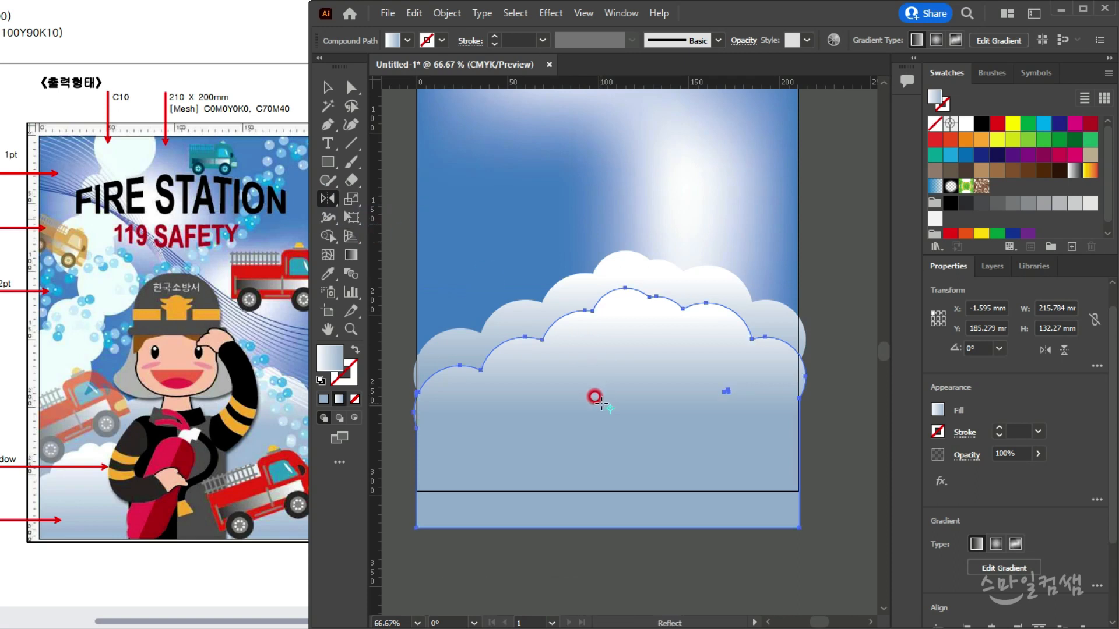
drag(617, 415, 500, 362)
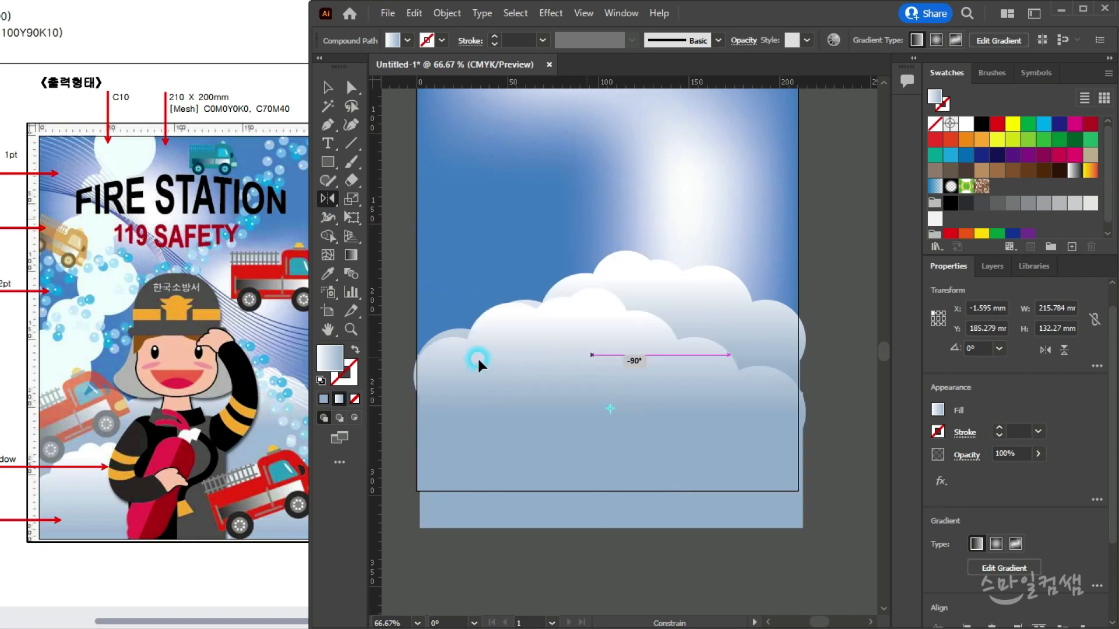
drag(489, 368, 490, 368)
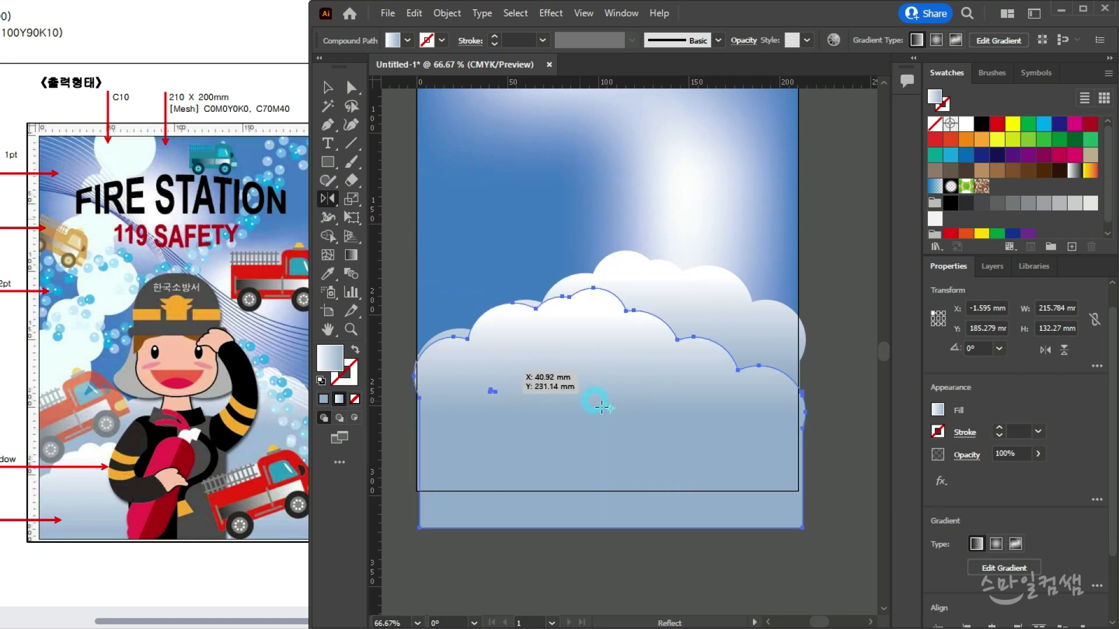
Move the mirrored front cloud straight down to about Y 215 mm
click(328, 87)
click(559, 322)
drag(635, 382, 637, 429)
click(697, 519)
click(561, 541)
Raise the front cloud's two bottom corner anchor points, shortening the shape to about 95 mm high
click(351, 88)
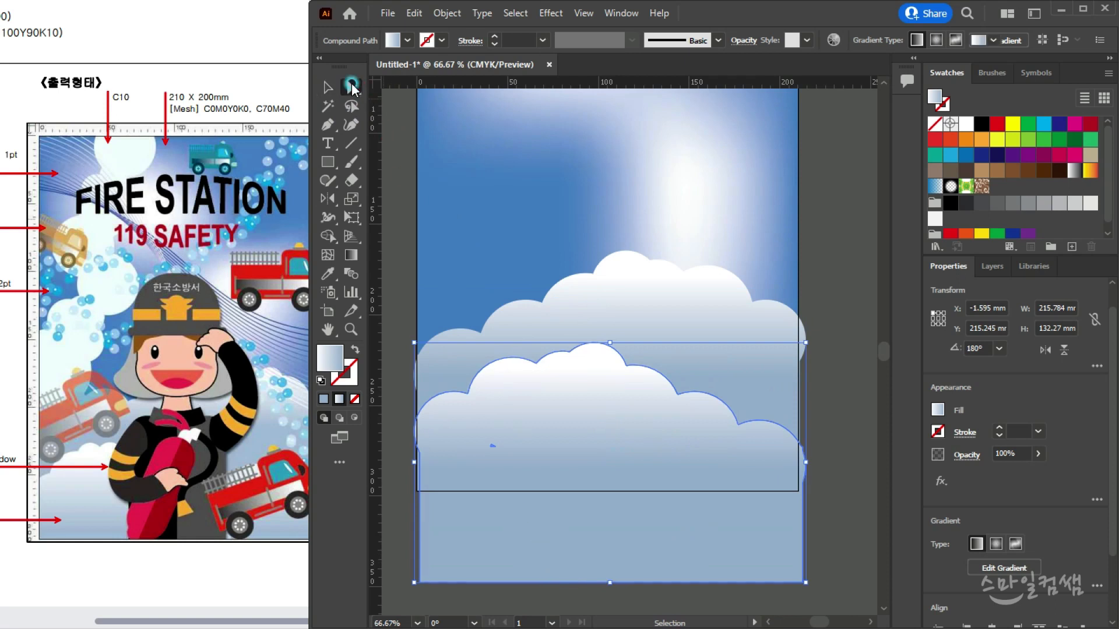
click(415, 523)
drag(407, 518, 843, 597)
drag(809, 584, 794, 522)
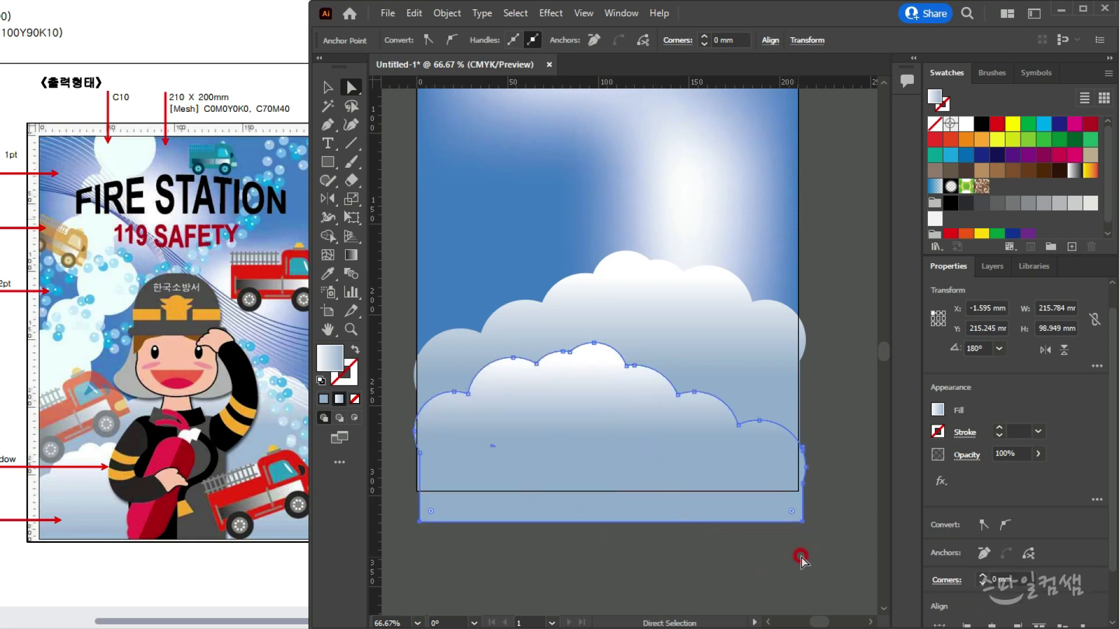
drag(802, 521, 802, 514)
click(581, 399)
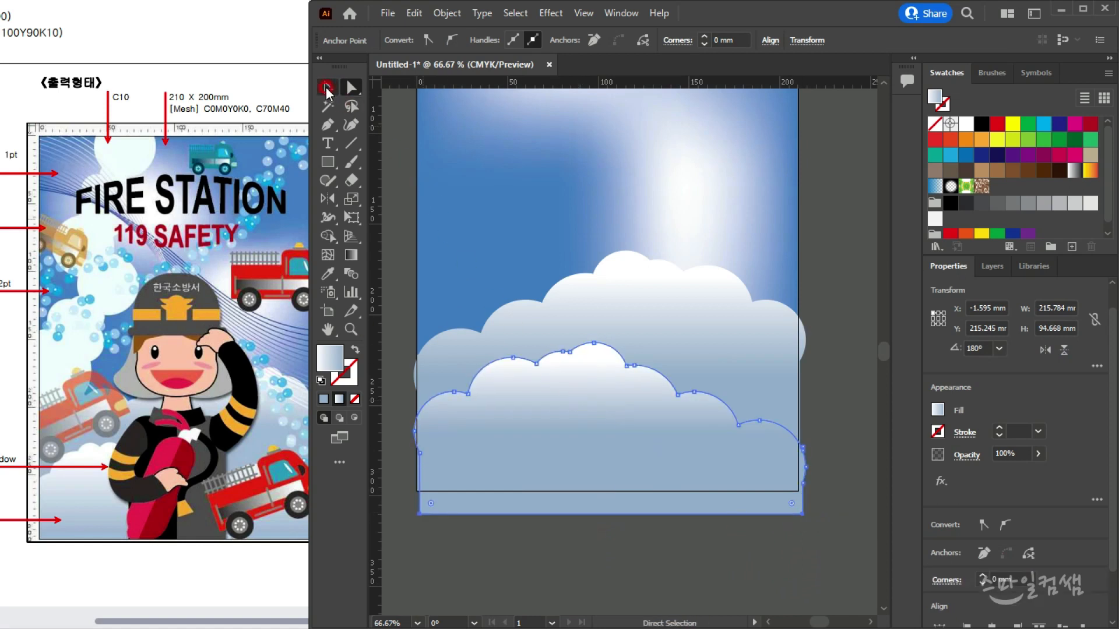
click(326, 87)
click(702, 574)
Compare the cloud heights with the reference poster and shift the front cloud slightly further down
click(78, 449)
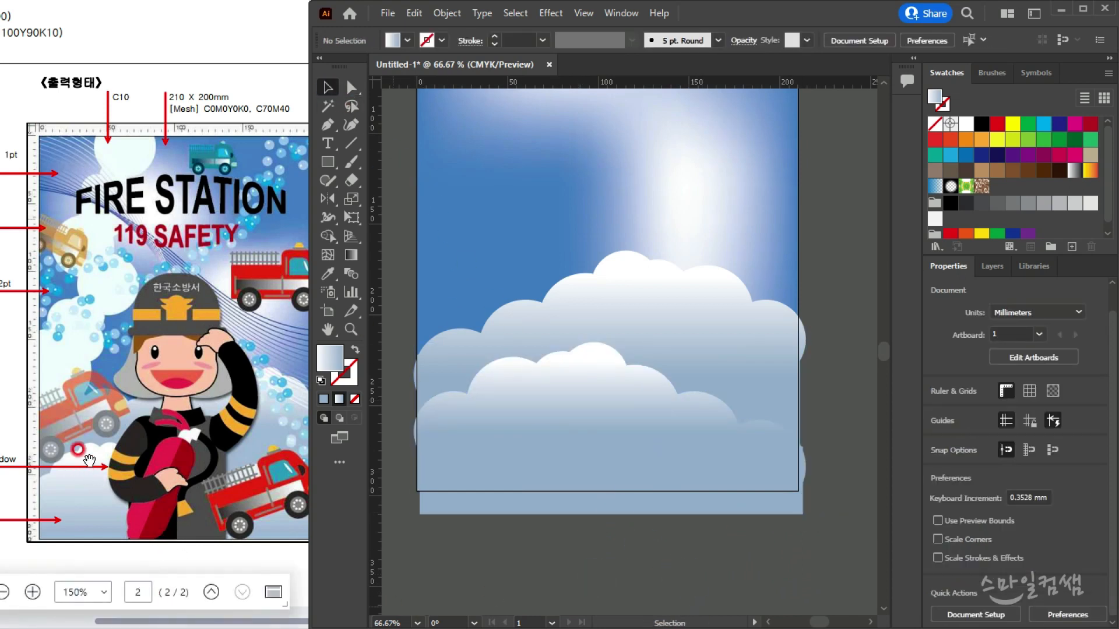
click(98, 463)
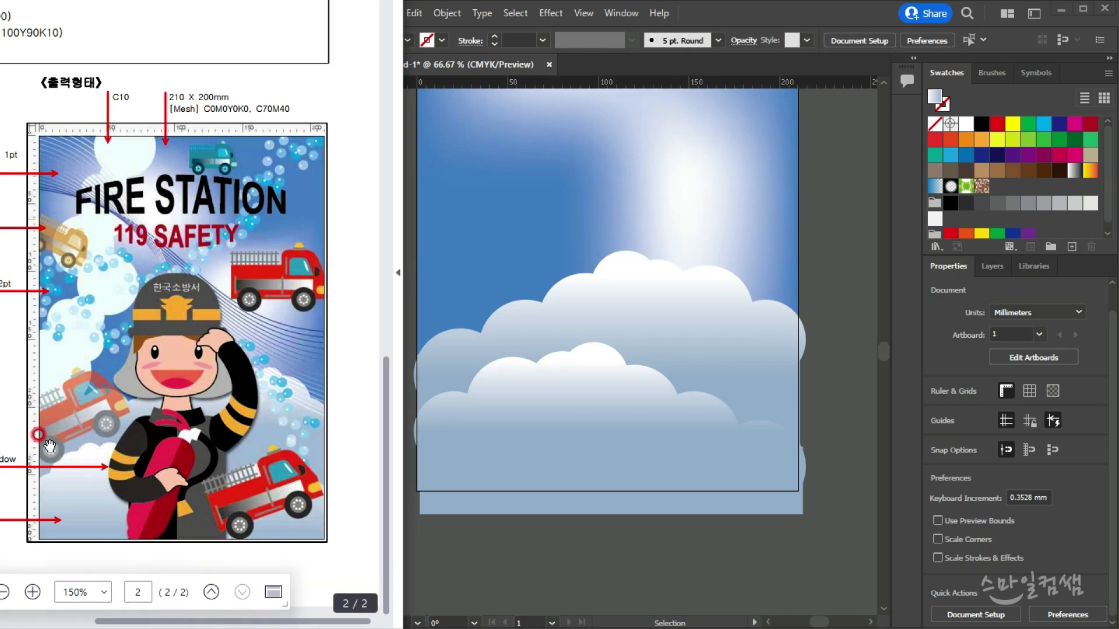
click(604, 530)
click(584, 418)
click(579, 400)
click(507, 367)
drag(606, 403, 606, 416)
click(843, 561)
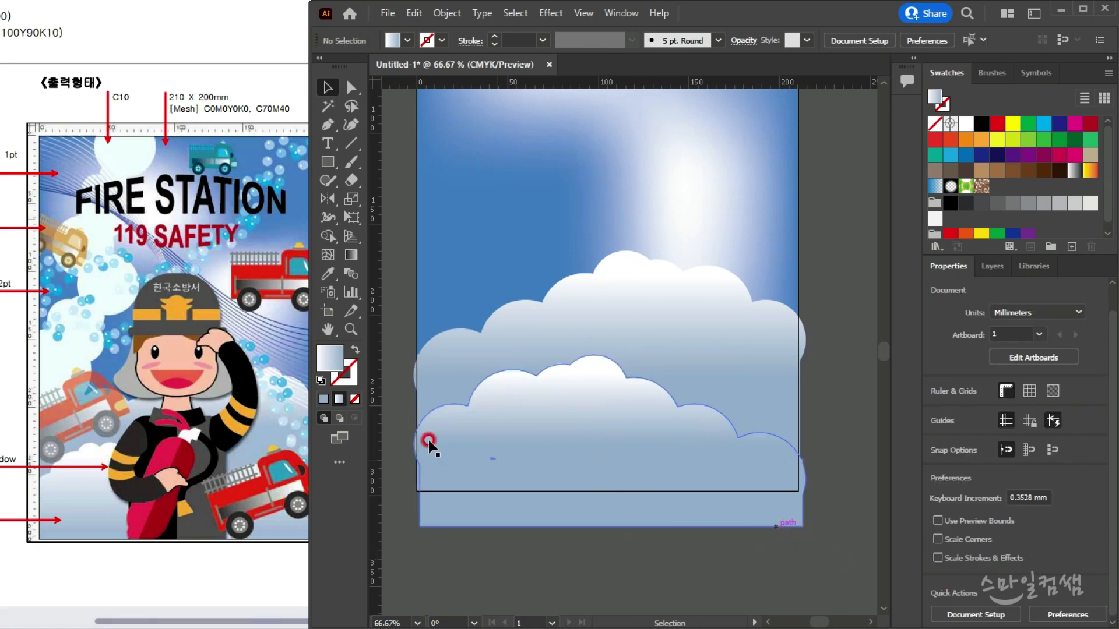
Following the reference poster, draw a circle about 41 mm in diameter overlapping the artboard's upper edge
click(124, 438)
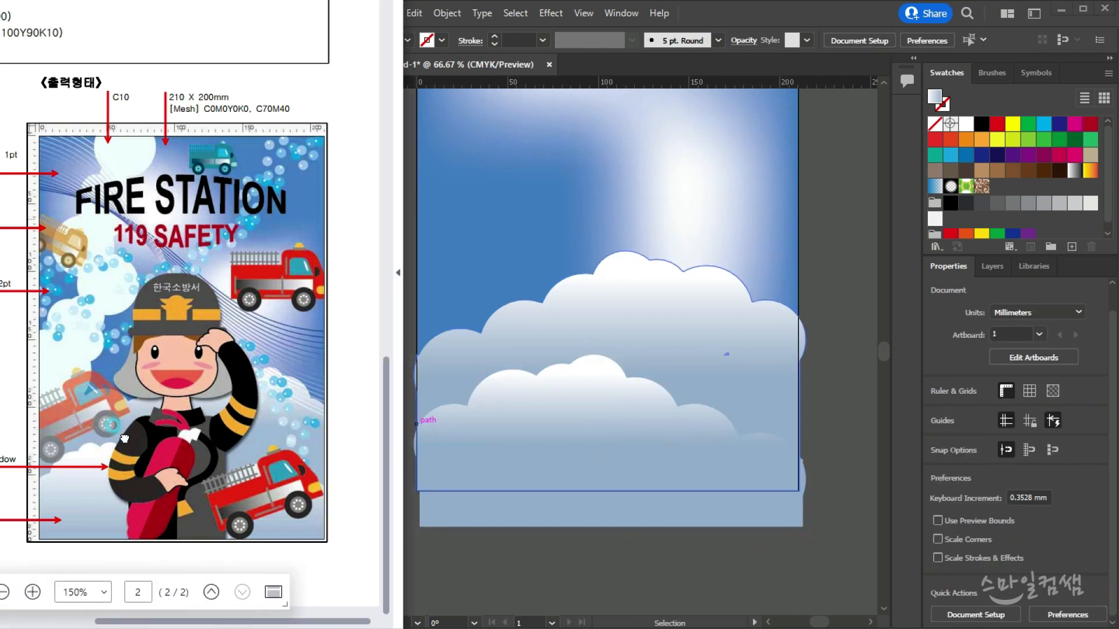
drag(105, 173, 187, 202)
drag(210, 397, 123, 372)
click(619, 270)
click(844, 263)
scroll(579, 324, up, 5)
scroll(579, 400, up, 1)
scroll(580, 400, down, 1)
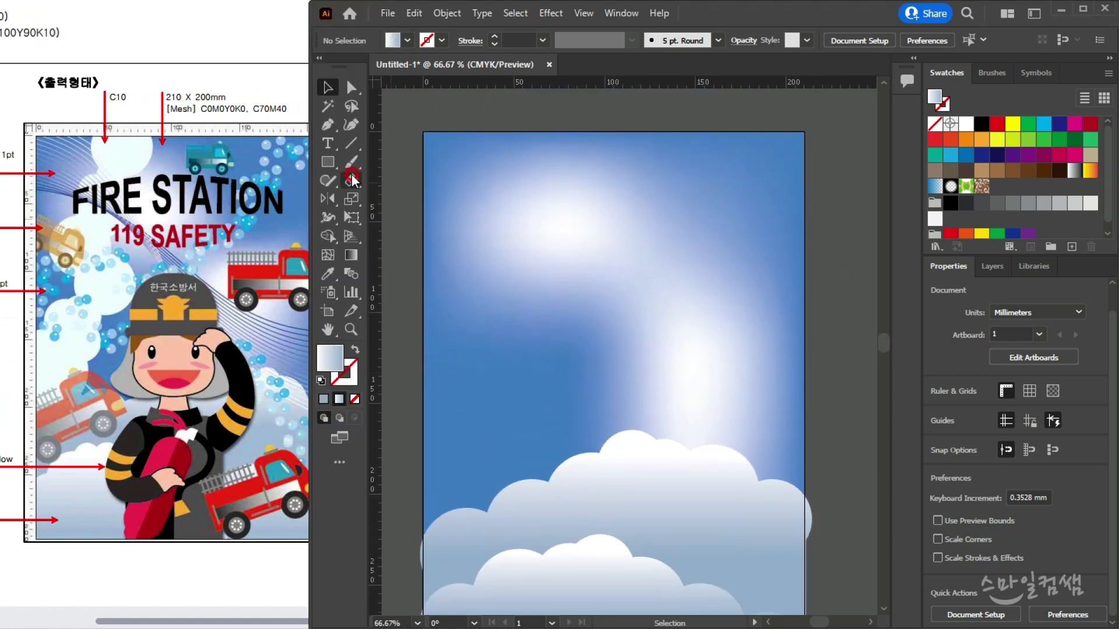
click(326, 164)
drag(324, 169, 375, 202)
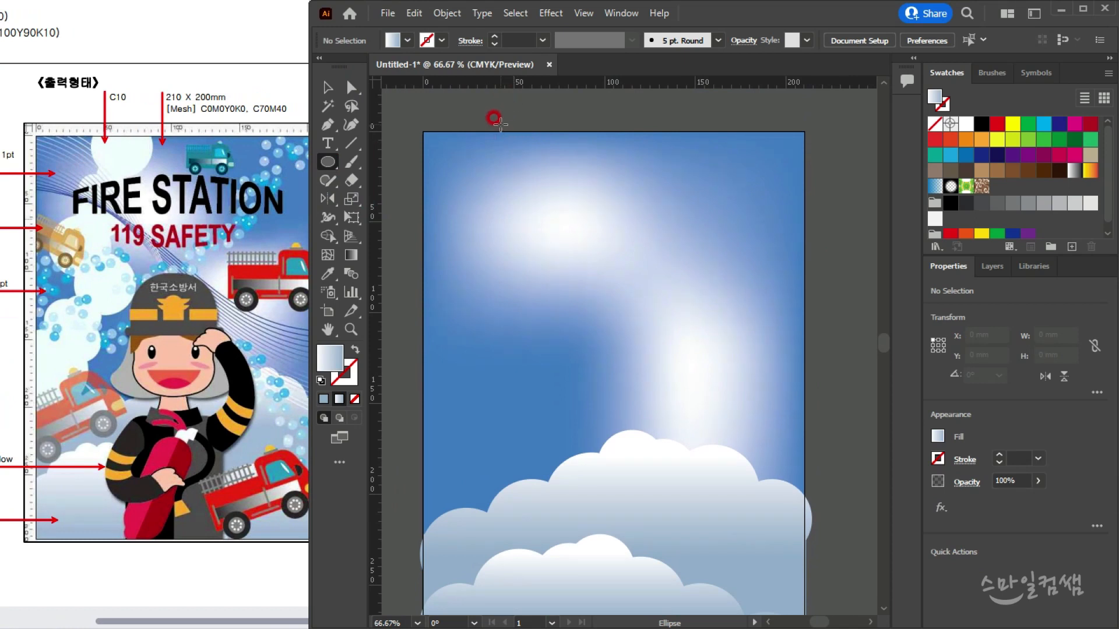
drag(492, 114, 568, 185)
Replace the circle's gradient fill with white, then tint the fill to 10% cyan
double_click(937, 97)
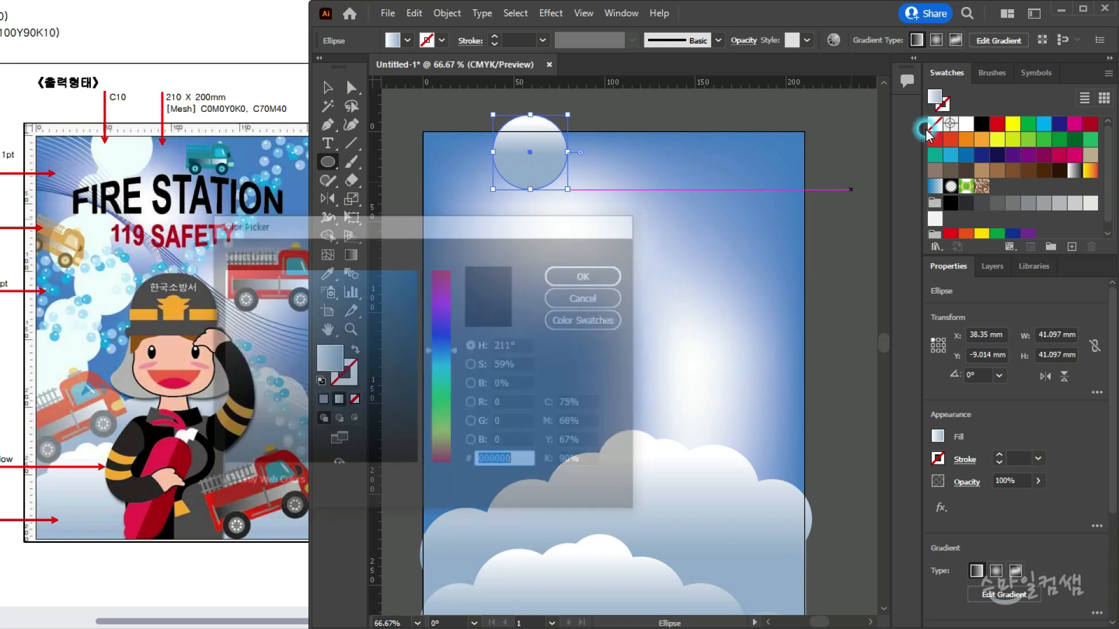
click(581, 299)
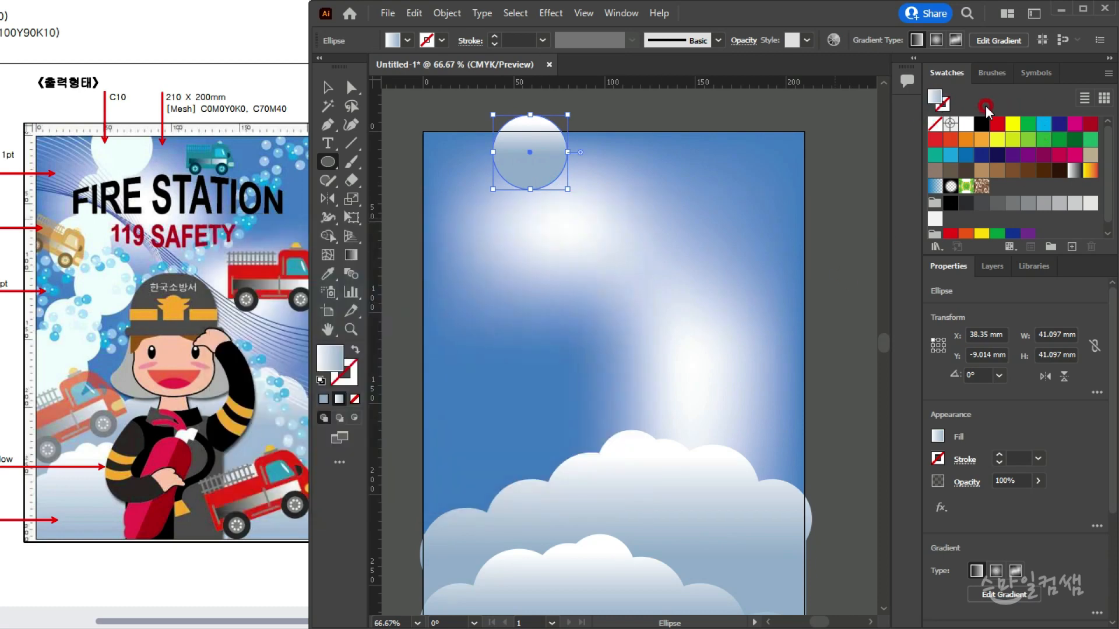
click(965, 125)
double_click(937, 98)
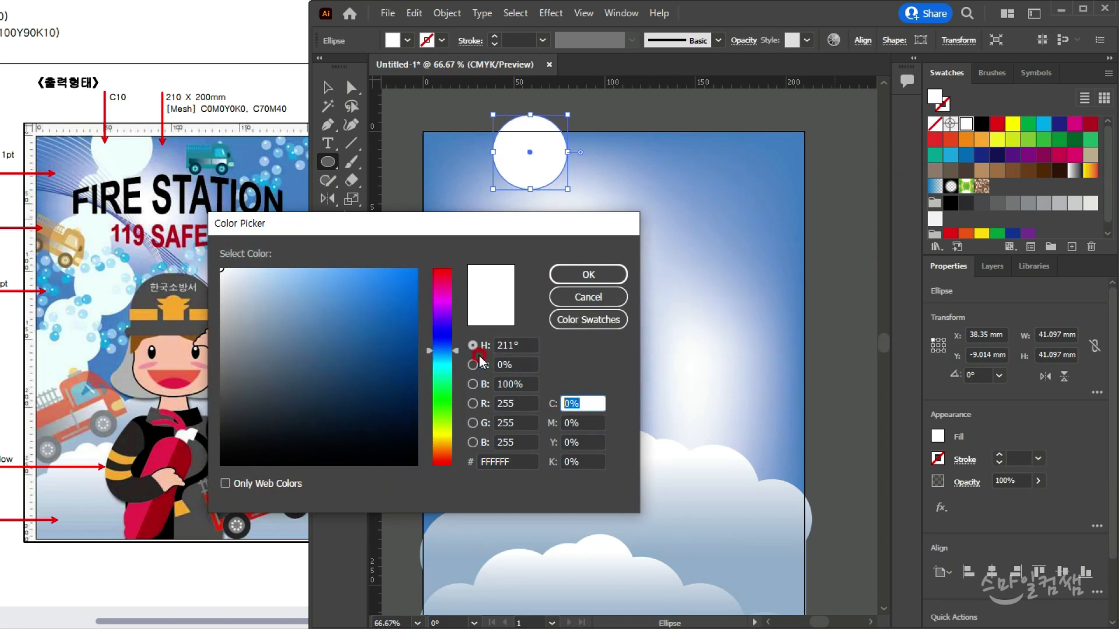
text(10)
key(Return)
Copy and resize the circle into a winding chain of nine overlapping circles running down to the gradient clouds
click(327, 88)
drag(539, 173, 549, 312)
mouse_move(535, 226)
mouse_down()
mouse_move(548, 170)
mouse_move(527, 185)
mouse_move(538, 205)
mouse_up()
drag(543, 320, 527, 353)
drag(557, 298, 502, 530)
drag(508, 424, 501, 435)
Try to move one circle of the round-cloud chain sideways, and undo the move
click(616, 335)
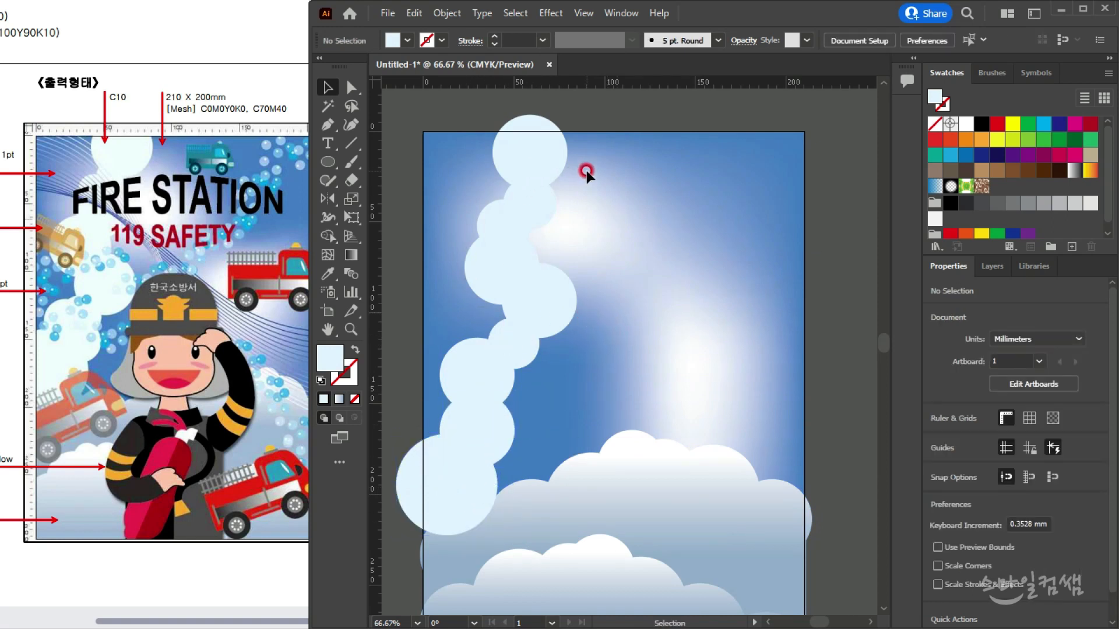
click(448, 455)
click(673, 300)
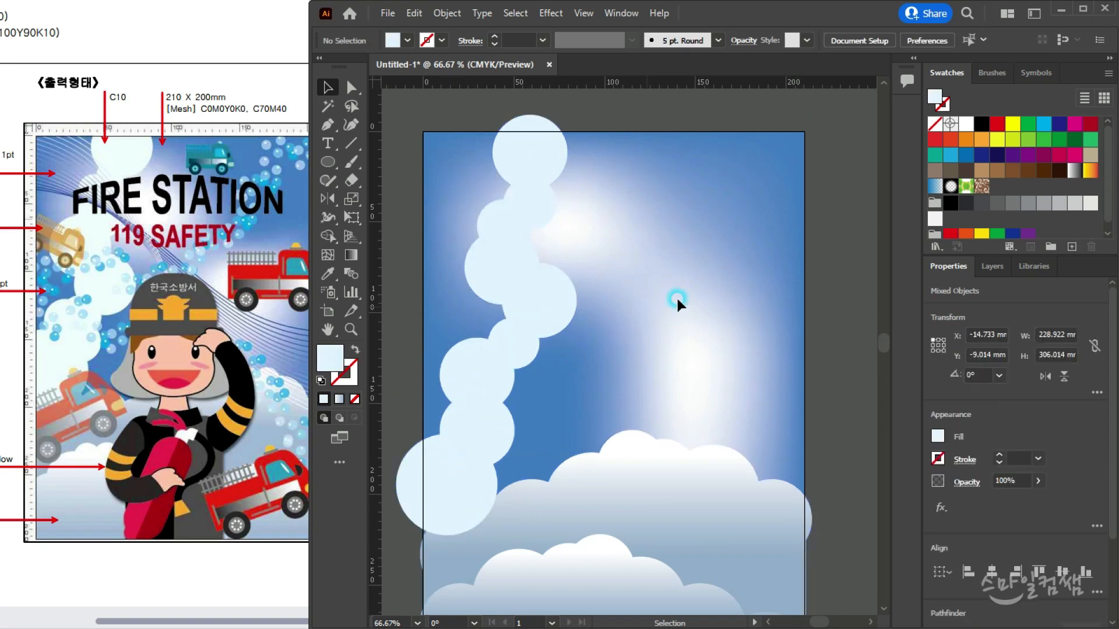
drag(498, 428, 532, 452)
key(v)
click(637, 340)
drag(536, 305, 628, 296)
key(ctrl+z)
click(628, 295)
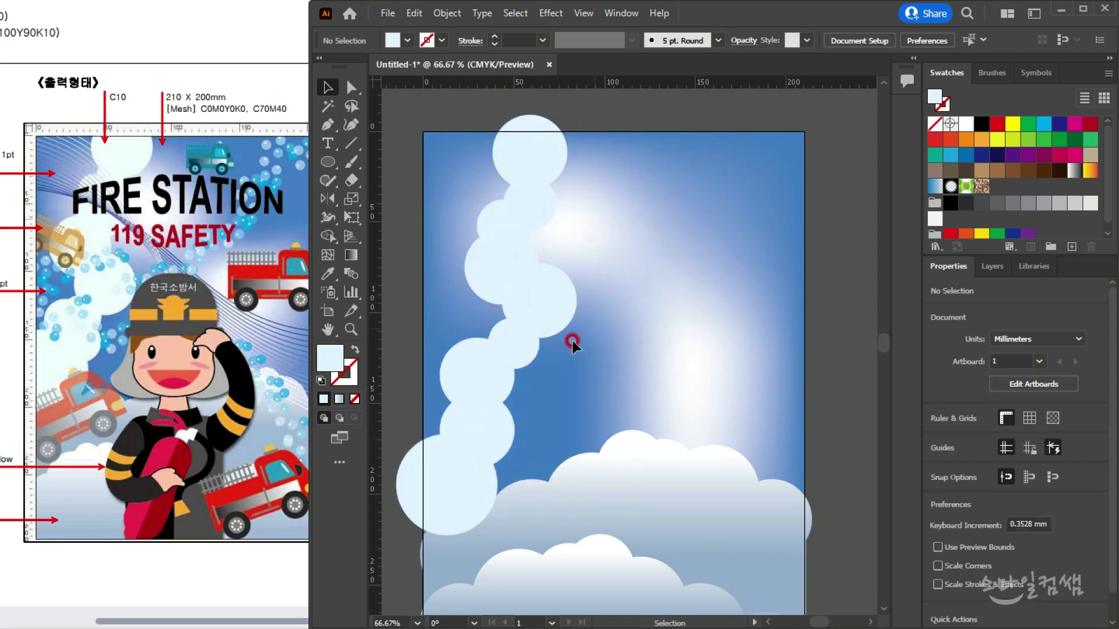
scroll(609, 369, down, 1)
drag(608, 371, 548, 284)
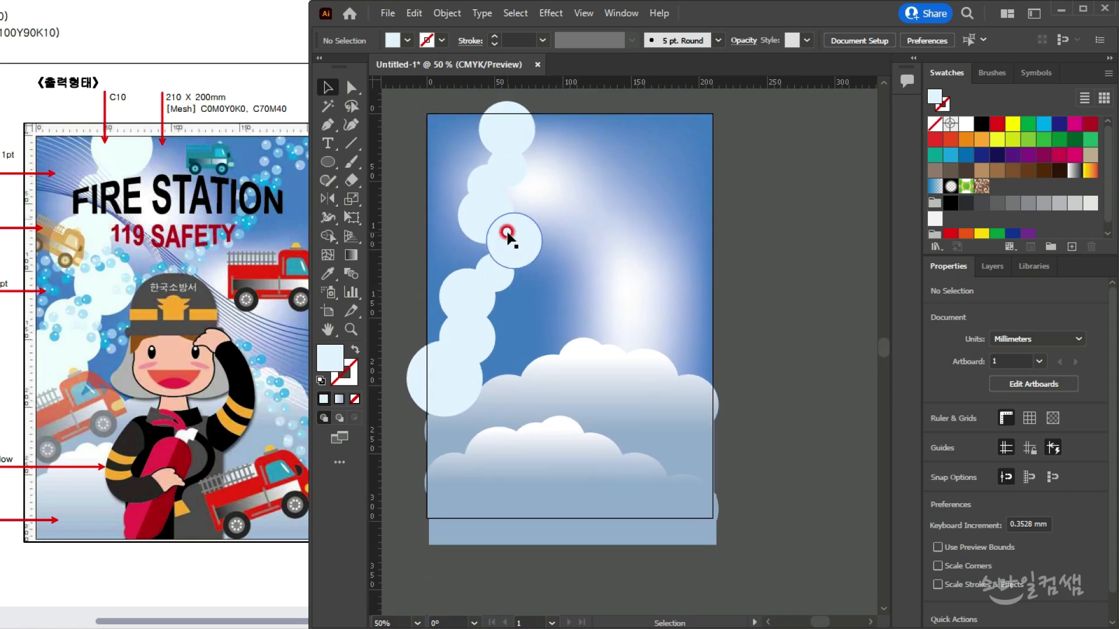
click(507, 239)
click(585, 488)
click(770, 427)
click(402, 175)
drag(402, 143, 761, 535)
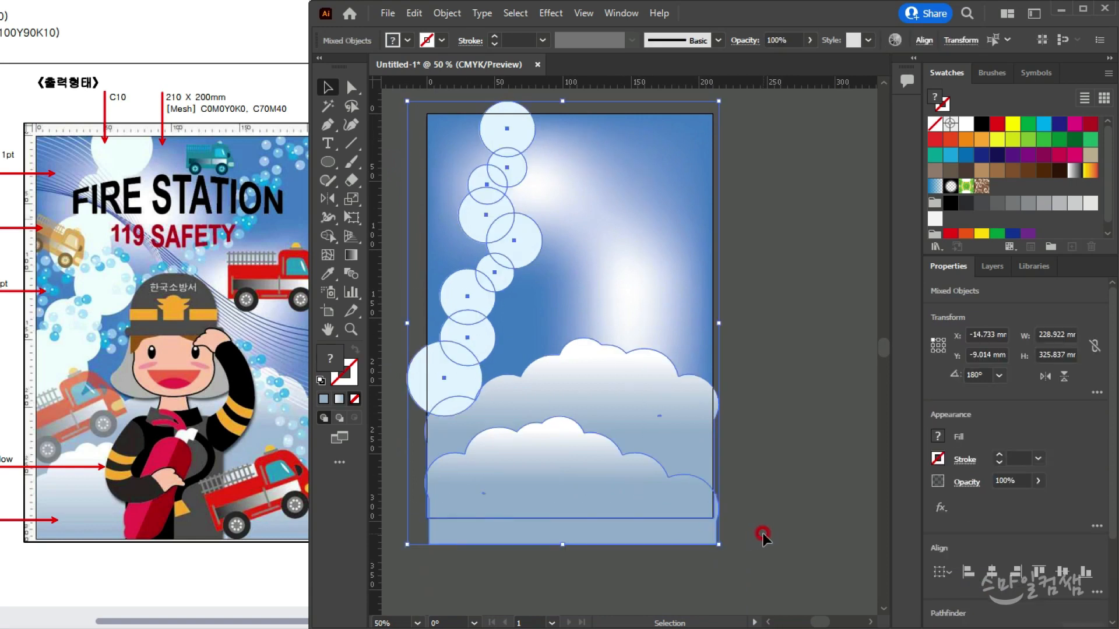
click(762, 536)
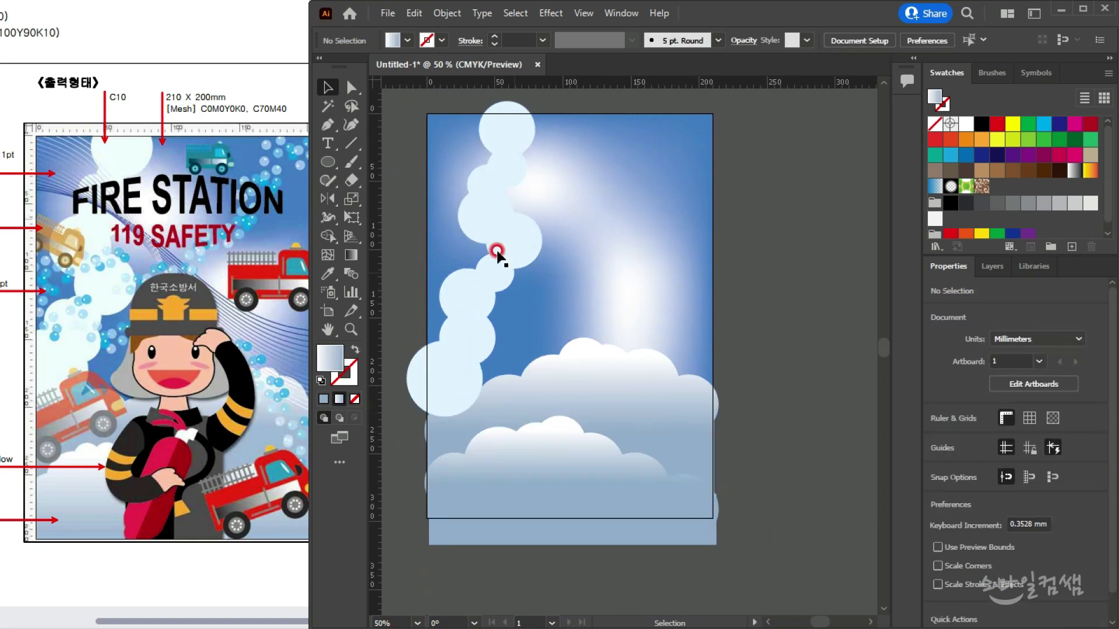
drag(410, 122, 676, 527)
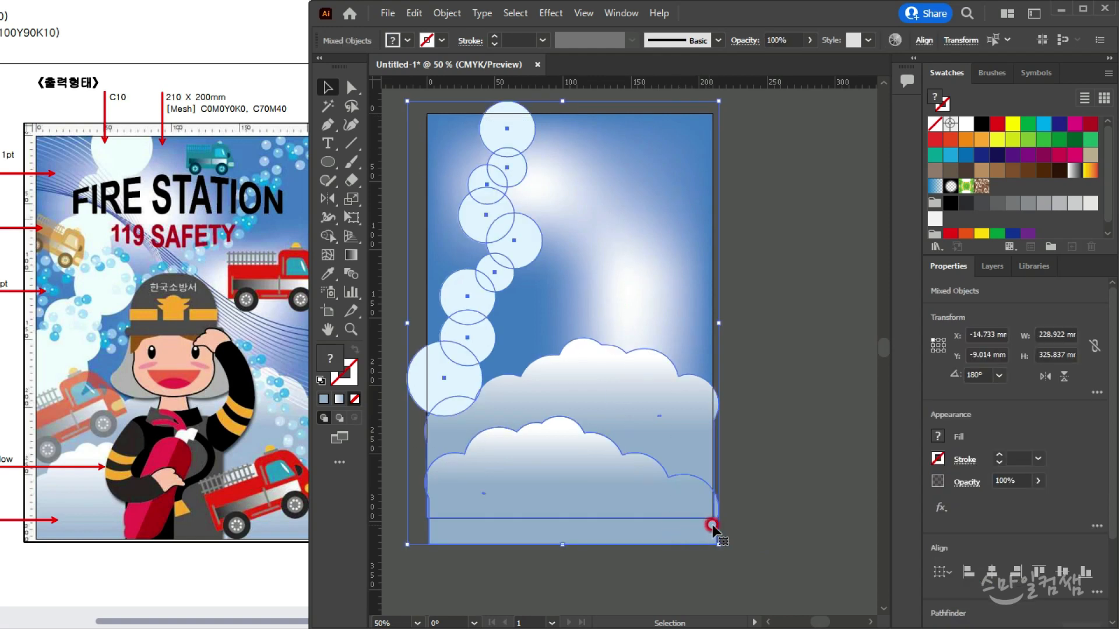
click(775, 535)
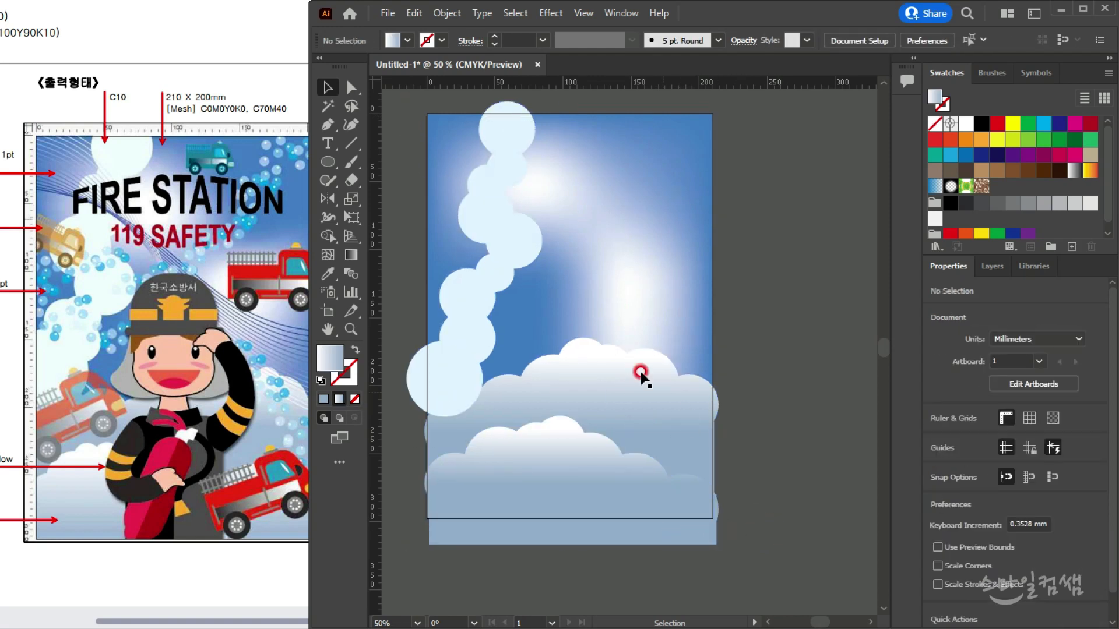
Select all the artwork on the artboard and lock it
key(ctrl+a)
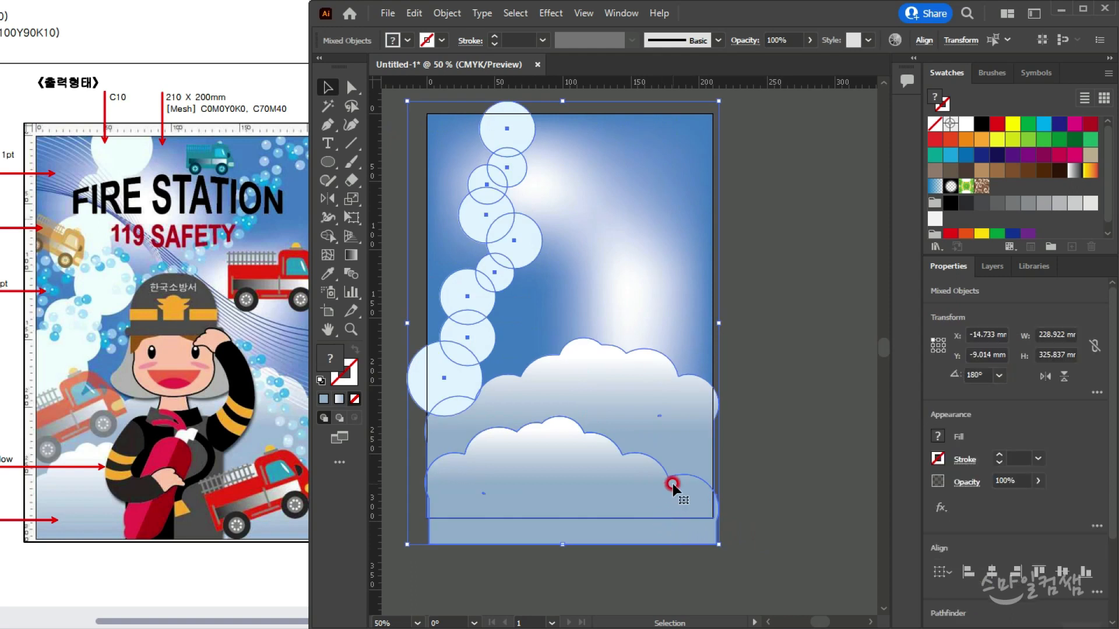
click(447, 13)
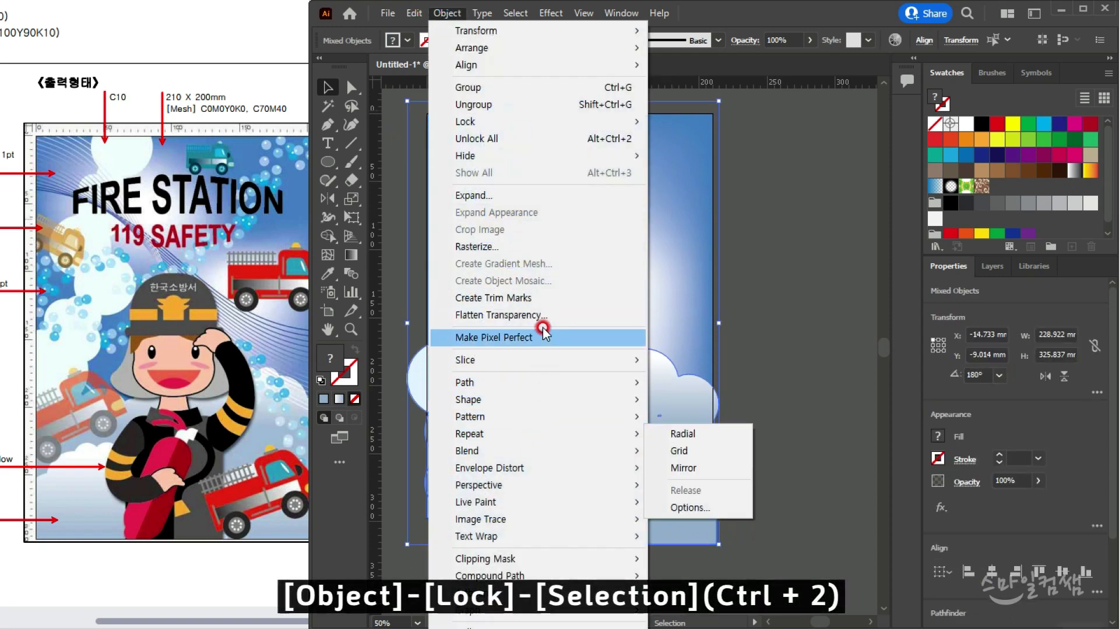
mouse_move(522, 122)
click(693, 123)
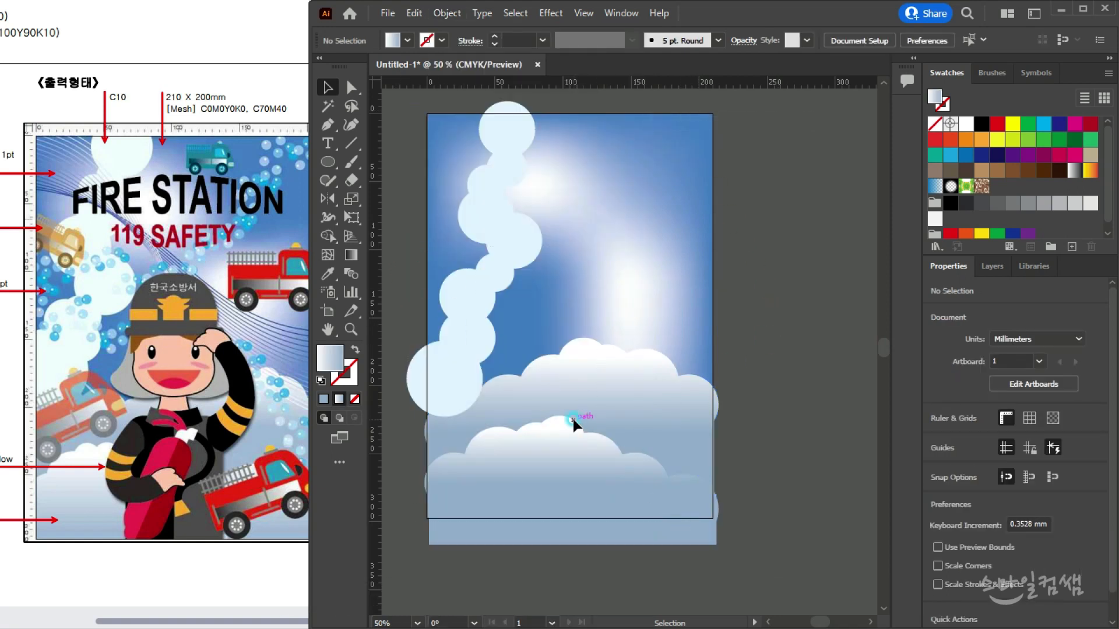
Compare with the reference poster and place a horizontal guide at about 100 mm, near the firefighter's hat position
scroll(510, 301, up, 1)
scroll(561, 365, up, 1)
scroll(556, 372, down, 1)
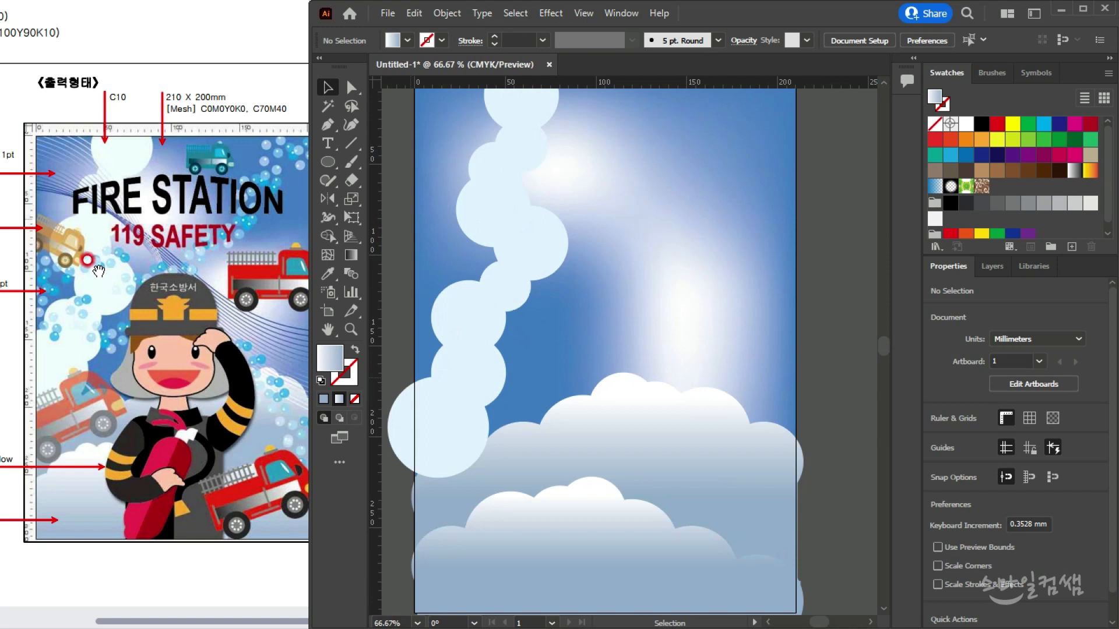
click(154, 309)
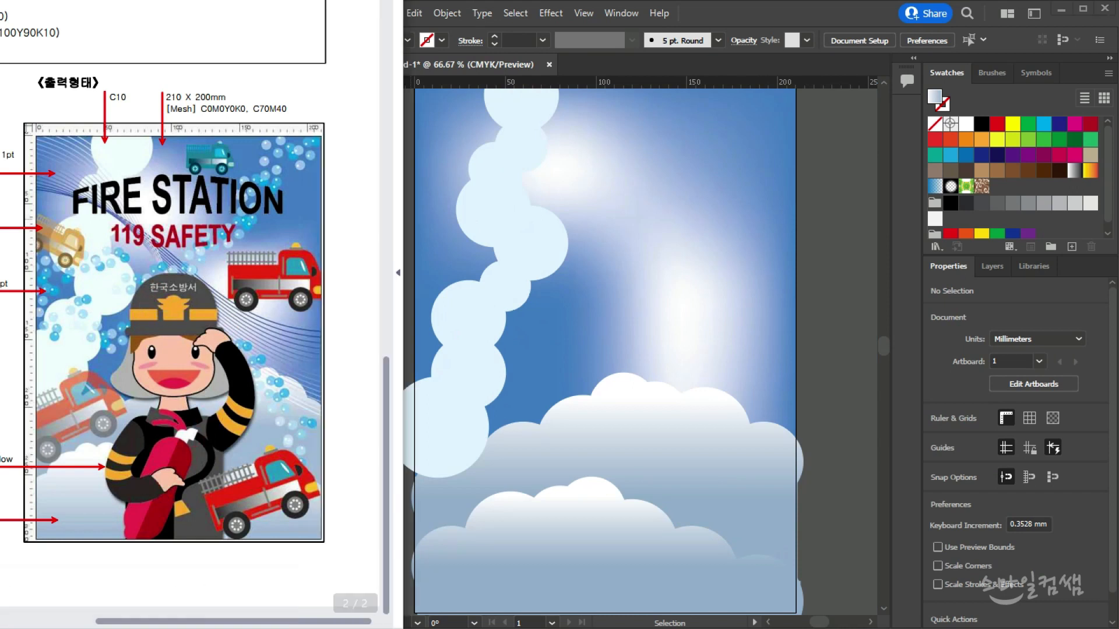
click(490, 391)
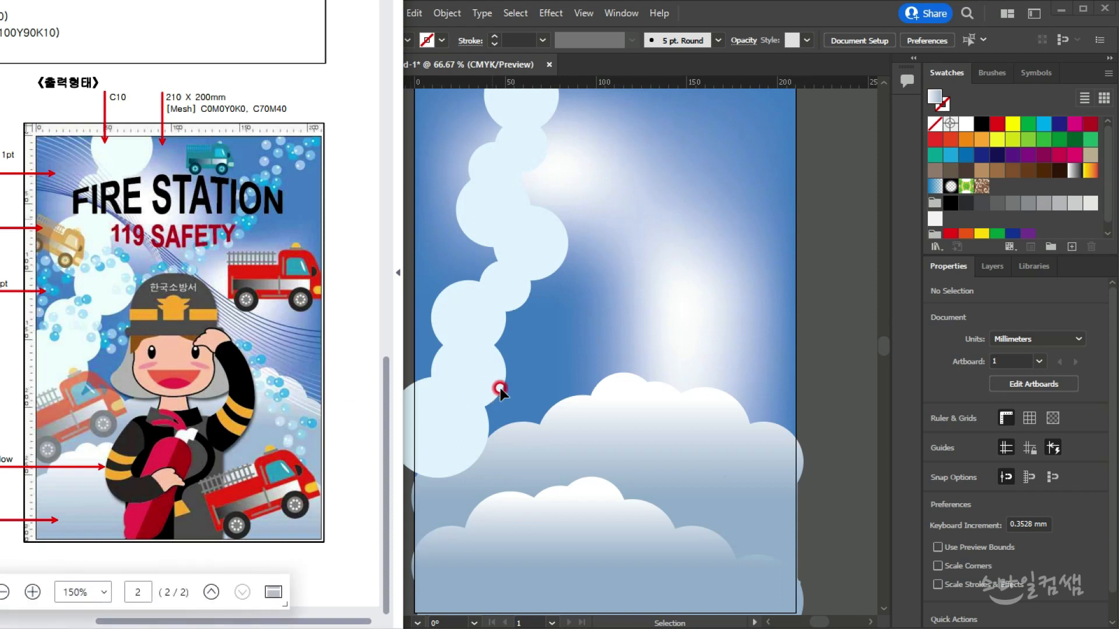
click(549, 379)
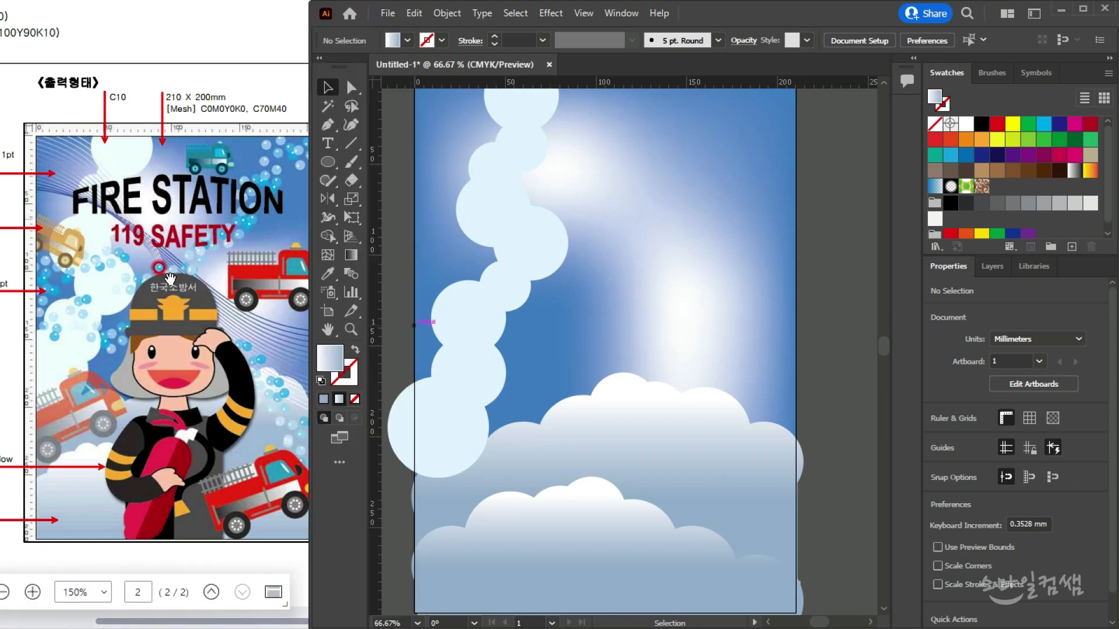
drag(176, 274, 27, 272)
drag(575, 86, 578, 365)
drag(573, 275, 574, 255)
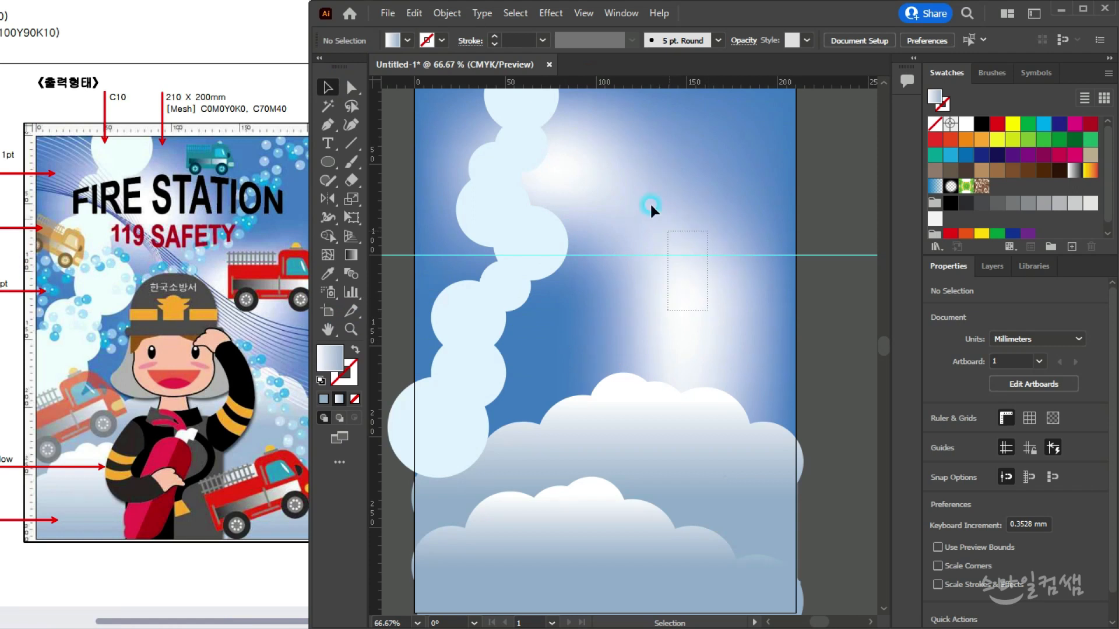
drag(609, 373, 605, 292)
Check the firefighter's extent on the reference poster and place a vertical guide at about 50 mm
click(97, 362)
drag(97, 362, 225, 129)
click(401, 244)
drag(376, 254, 500, 349)
click(503, 396)
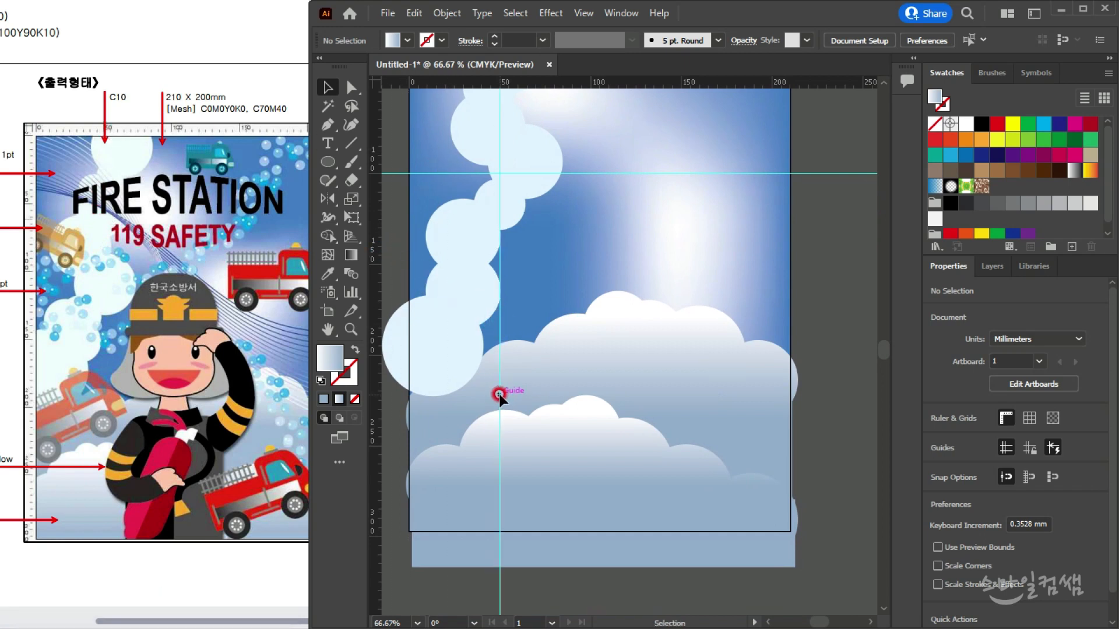
click(516, 313)
Add a second horizontal guide at about 190 mm and a second vertical guide at about 107 mm
mouse_move(172, 403)
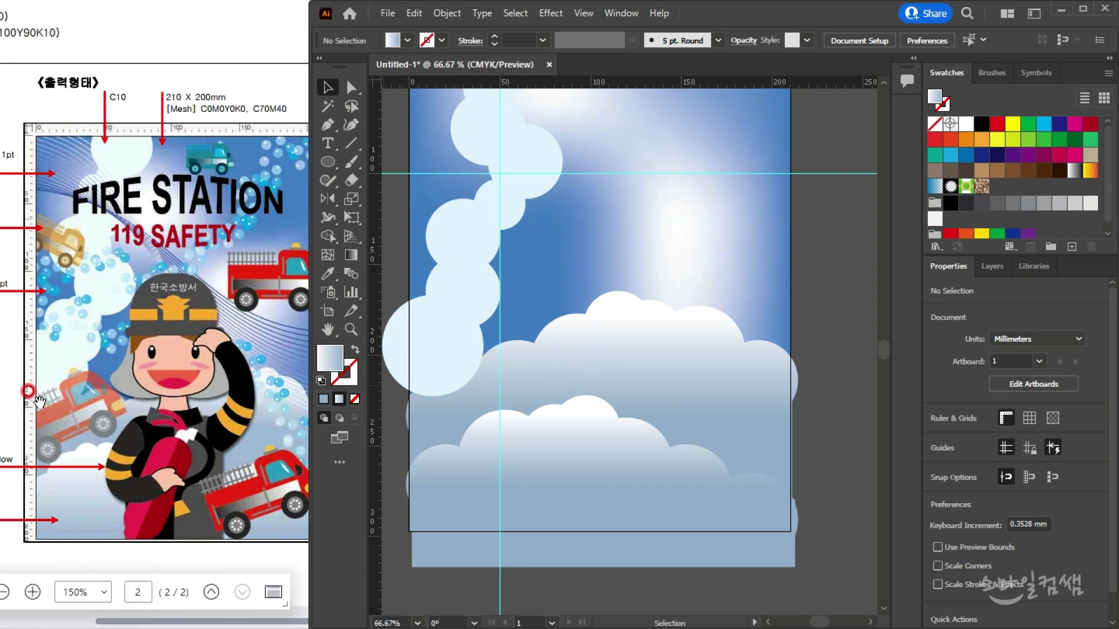
click(647, 121)
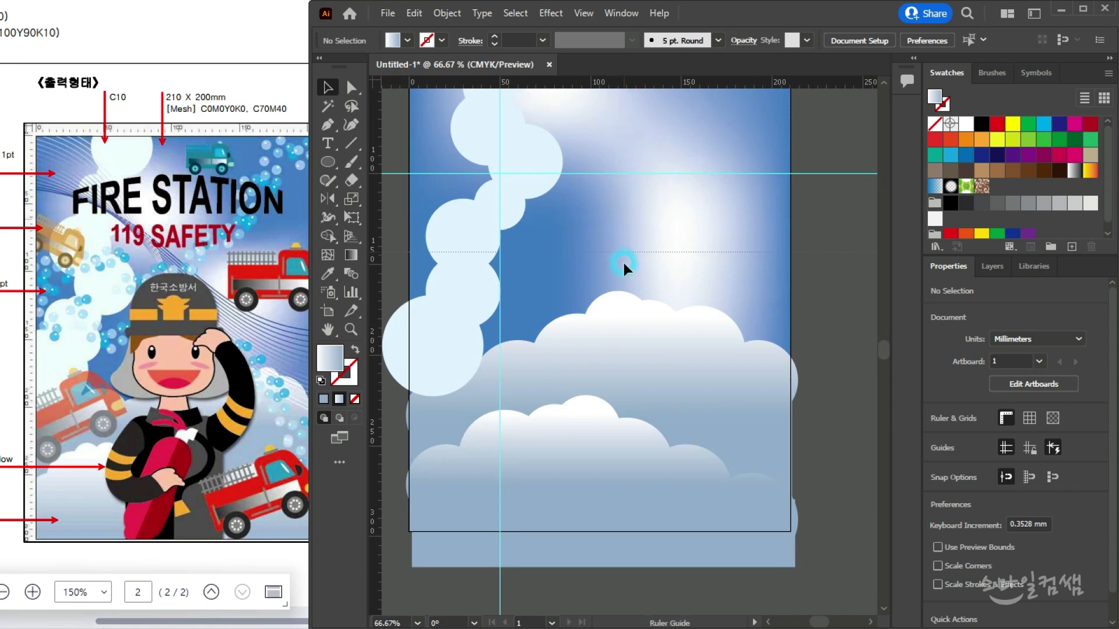
drag(629, 343, 634, 338)
click(633, 350)
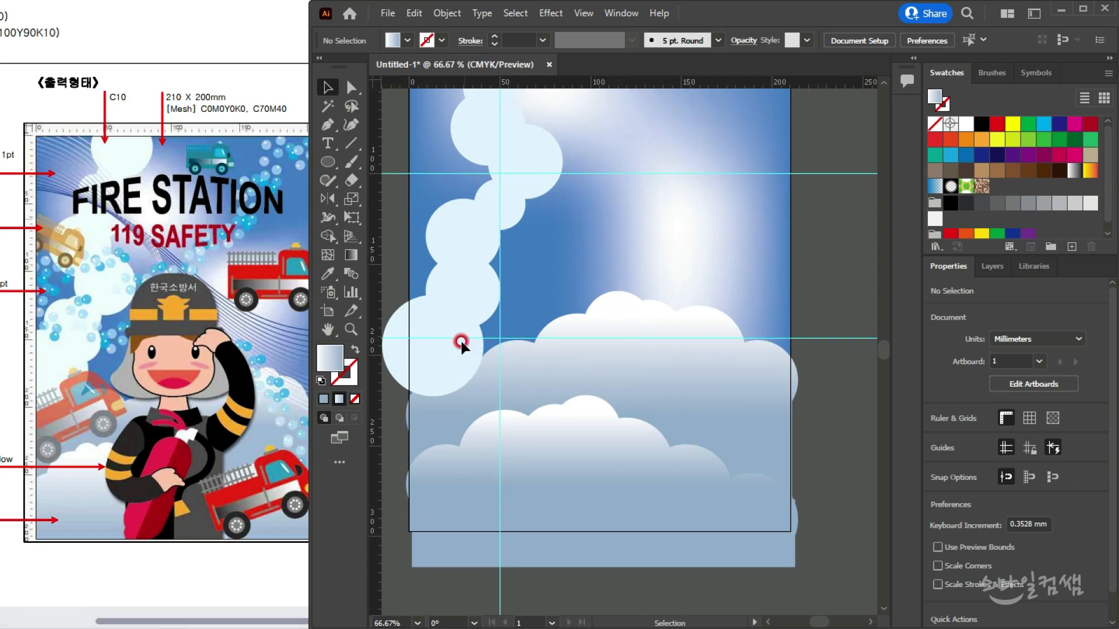
drag(369, 297, 455, 318)
drag(603, 361, 603, 361)
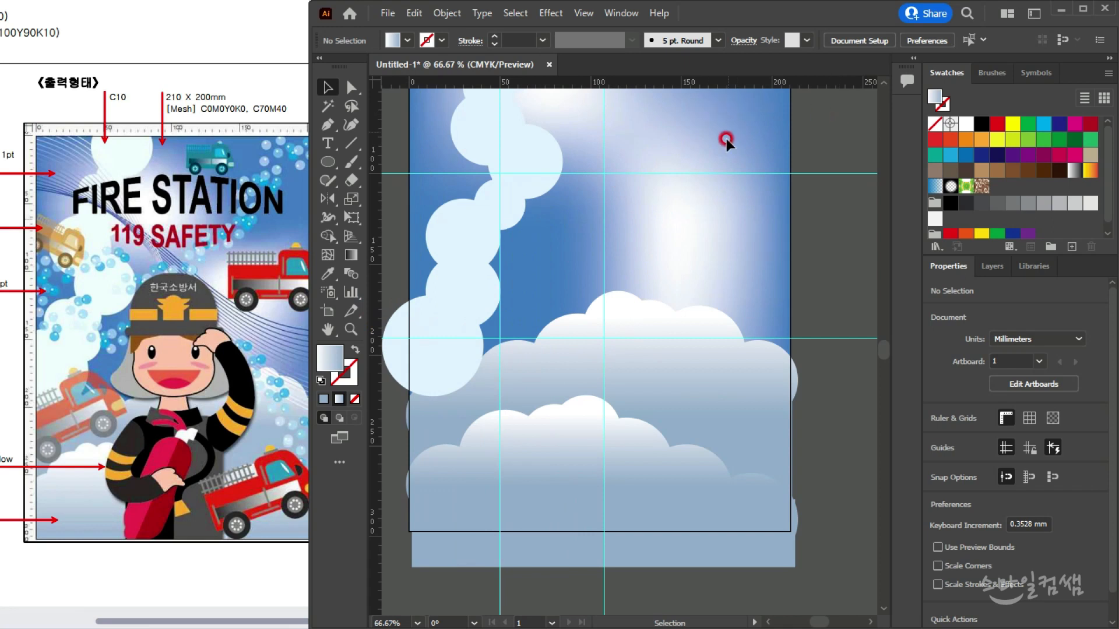
Examine the firefighter's head, hat and body shapes on the reference poster against the guided area of the artboard
scroll(627, 279, up, 1)
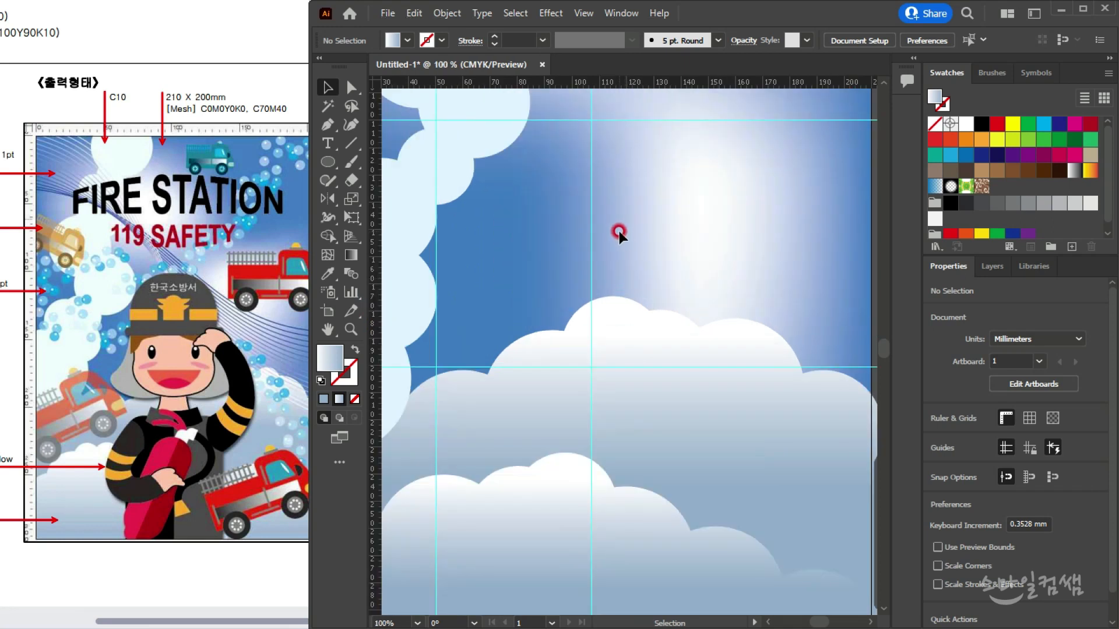
scroll(619, 231, up, 2)
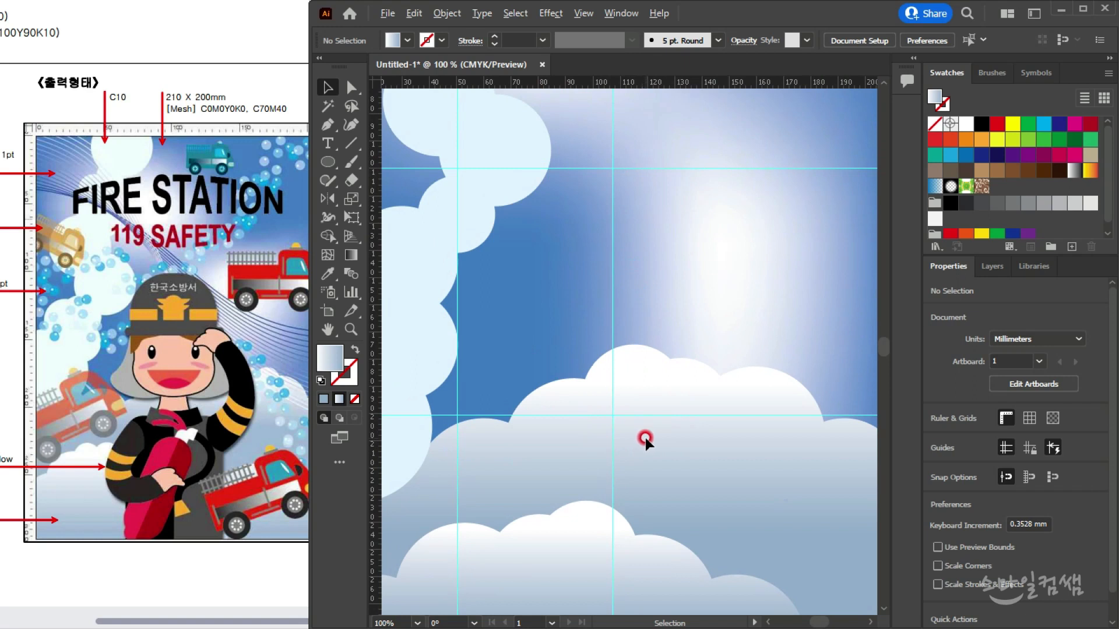
scroll(645, 438, down, 2)
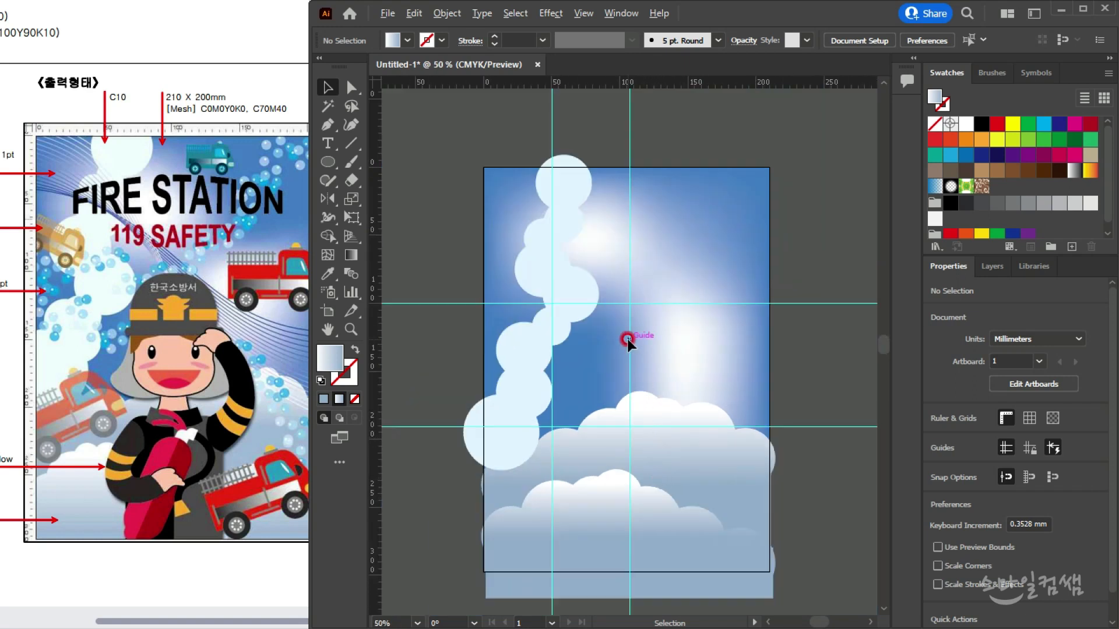
scroll(613, 470, down, 3)
scroll(614, 470, right, 1)
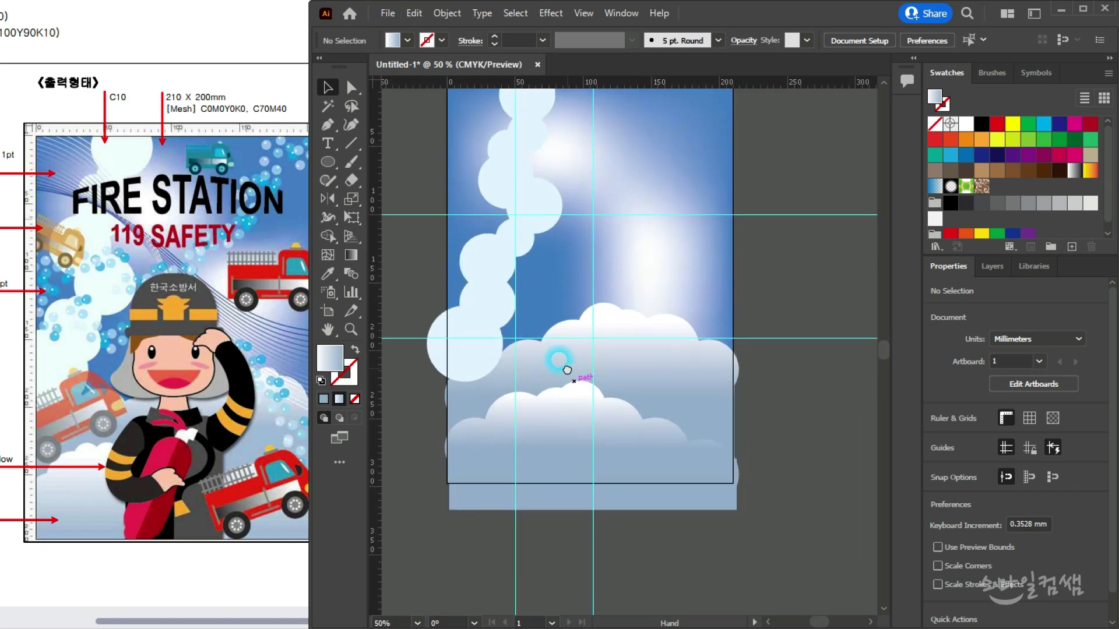
scroll(648, 285, up, 2)
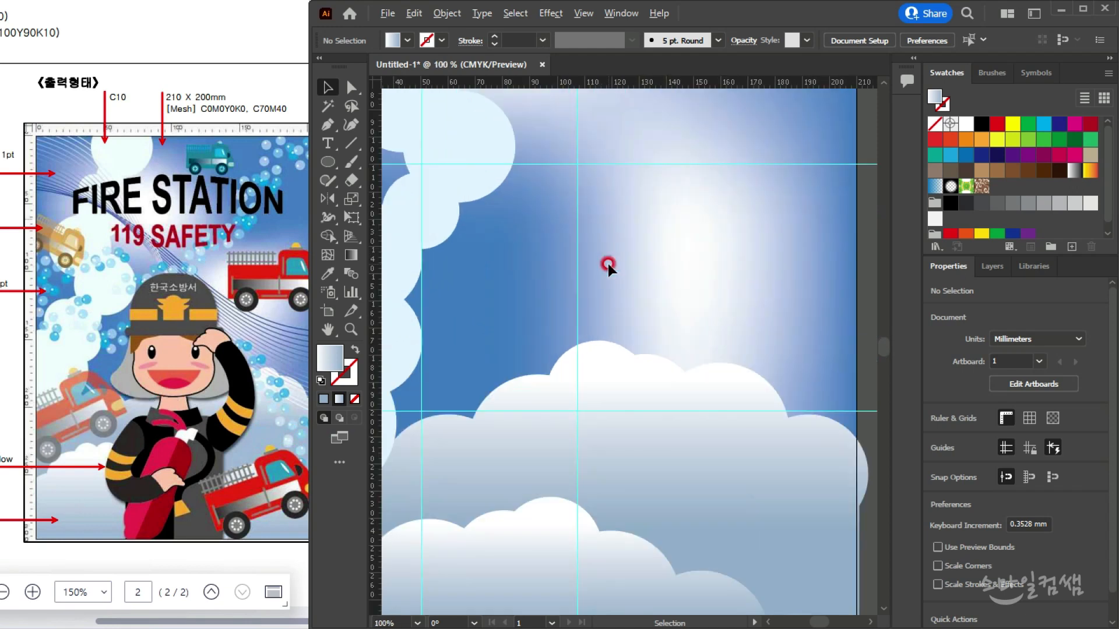
click(158, 362)
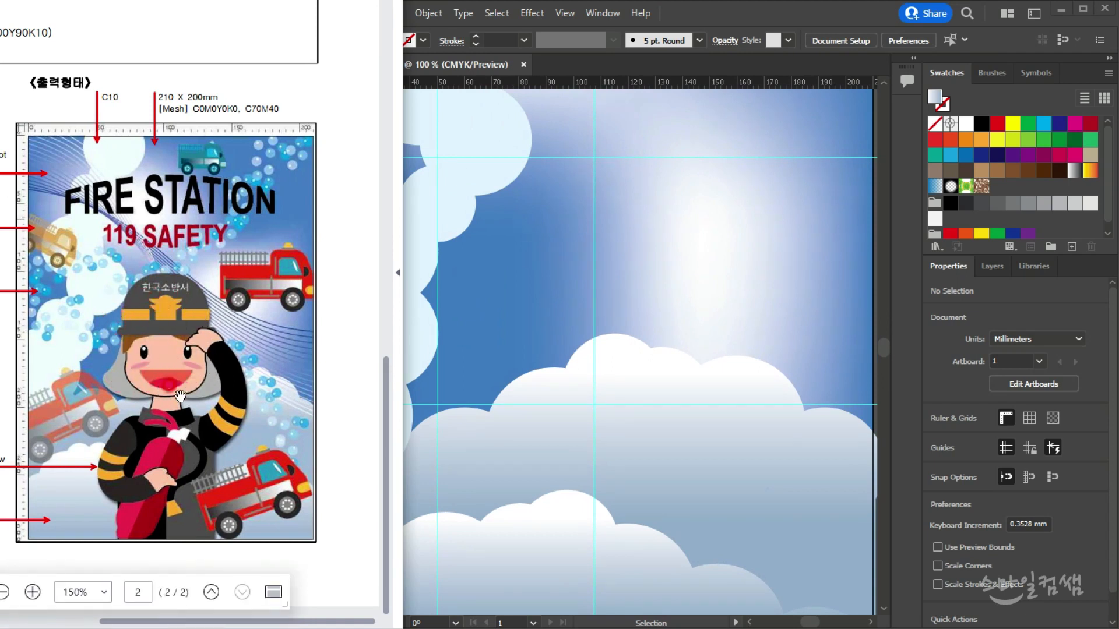
click(550, 342)
click(301, 179)
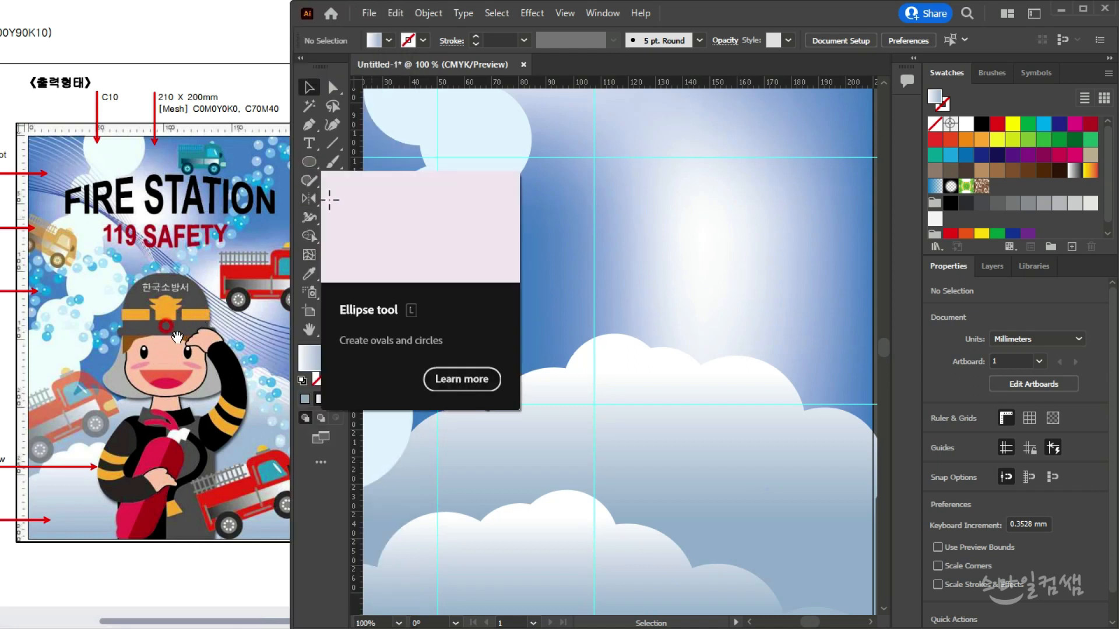
click(173, 321)
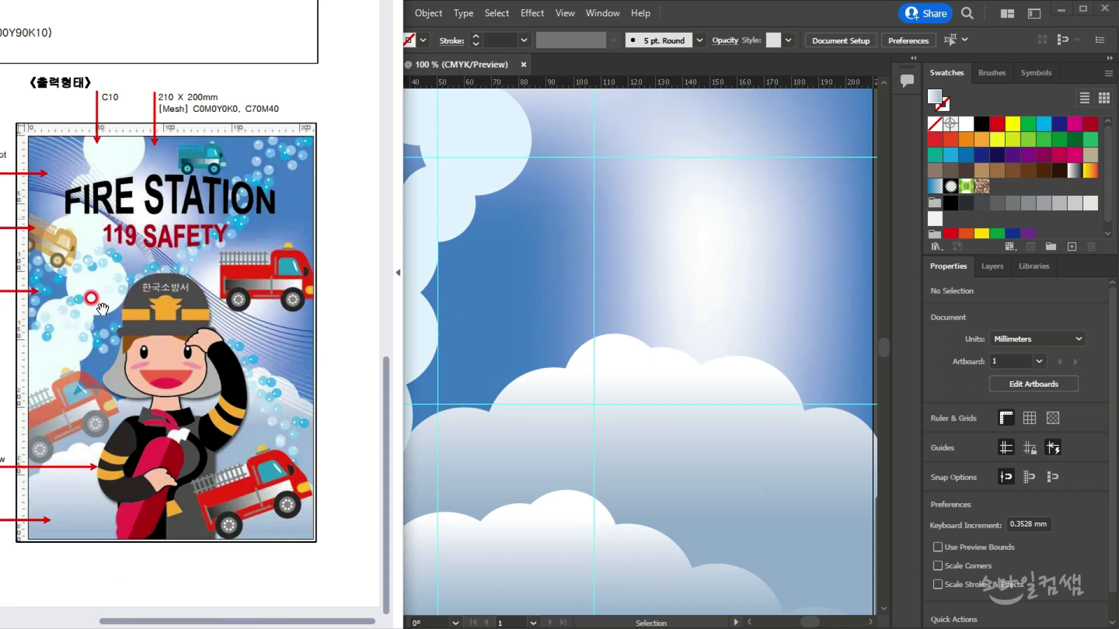
Add a horizontal guide at about 133 mm and draw a fully rounded rectangle about 49 by 59 mm for the head, centred on the vertical guide
drag(622, 82, 626, 247)
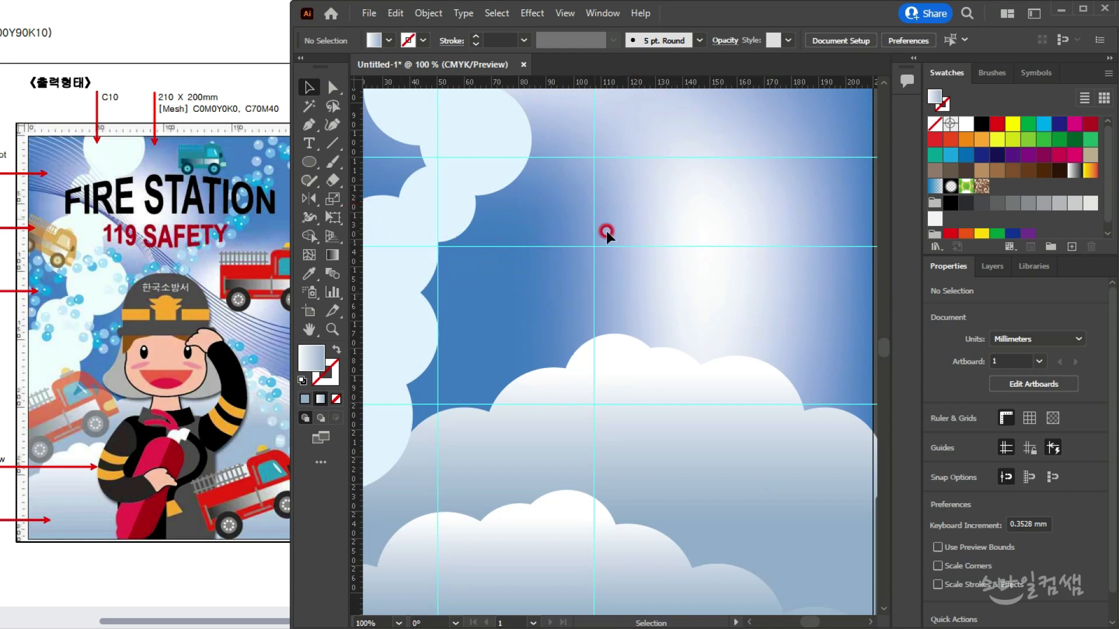
drag(308, 162, 407, 182)
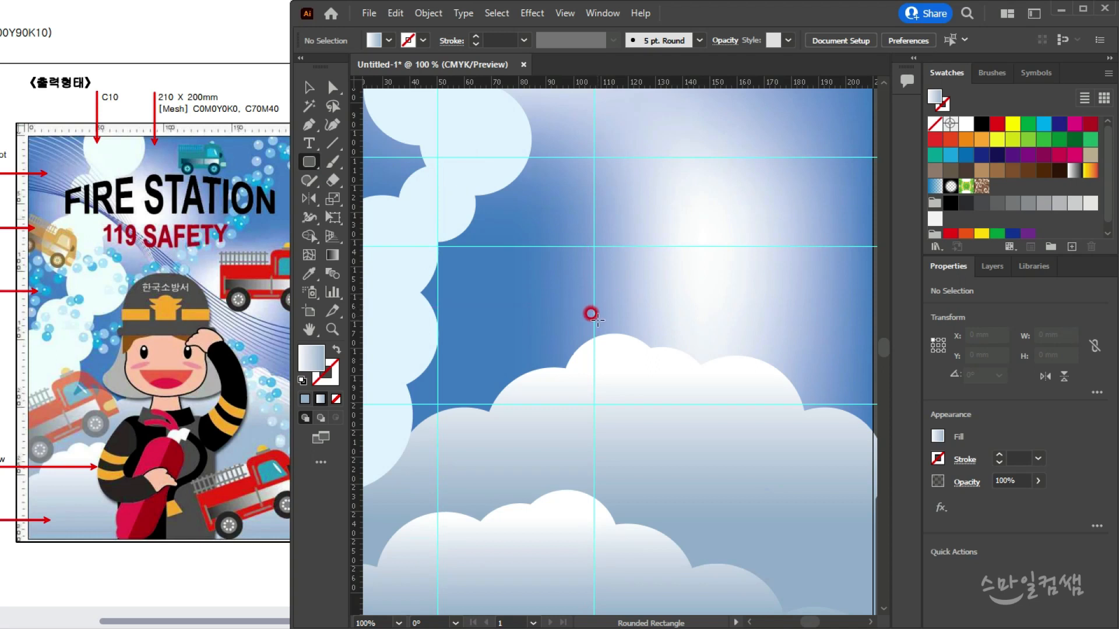
drag(593, 318, 660, 400)
drag(648, 252, 548, 322)
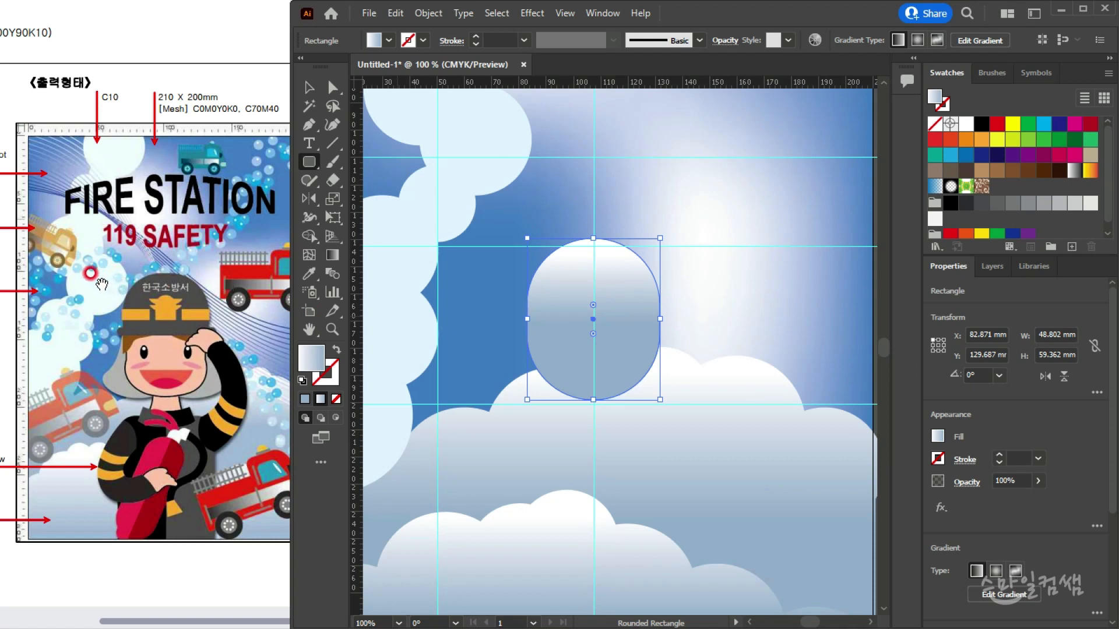
Check the character's colour list on the reference sheet and create a new empty colour group with nothing selected
click(121, 231)
scroll(116, 320, left, 3)
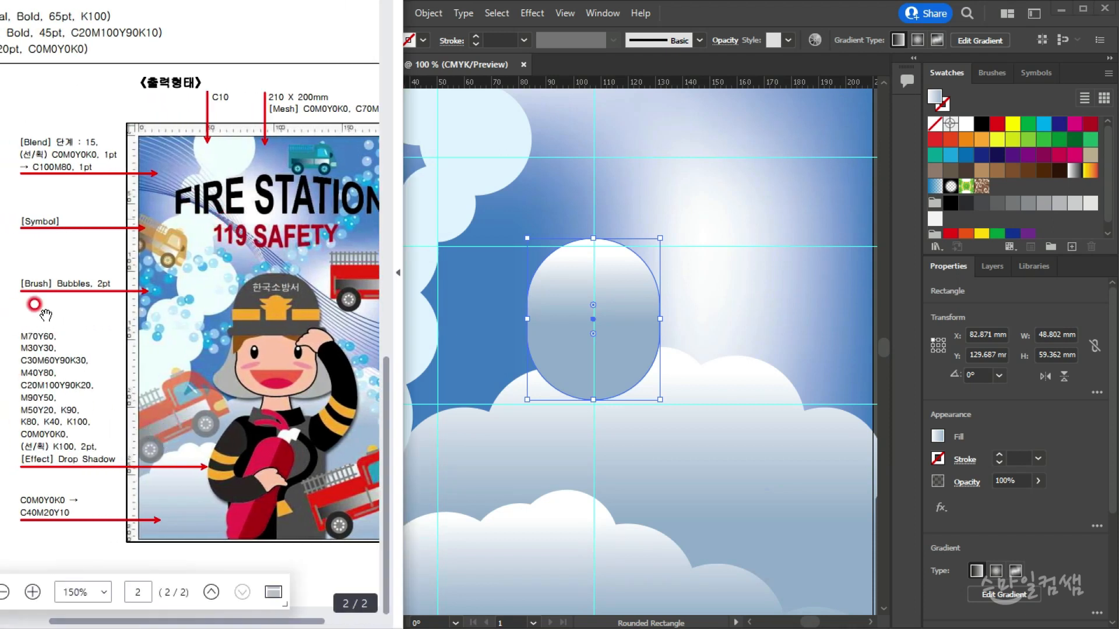
click(1032, 200)
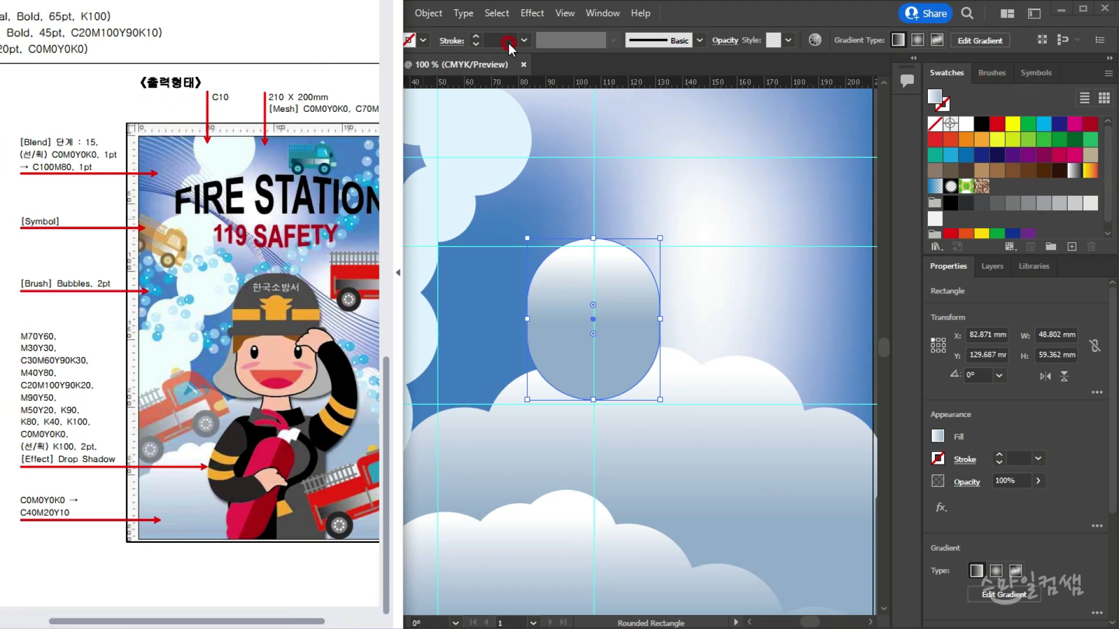
click(705, 13)
click(309, 87)
click(582, 181)
click(1070, 200)
click(1049, 247)
click(576, 292)
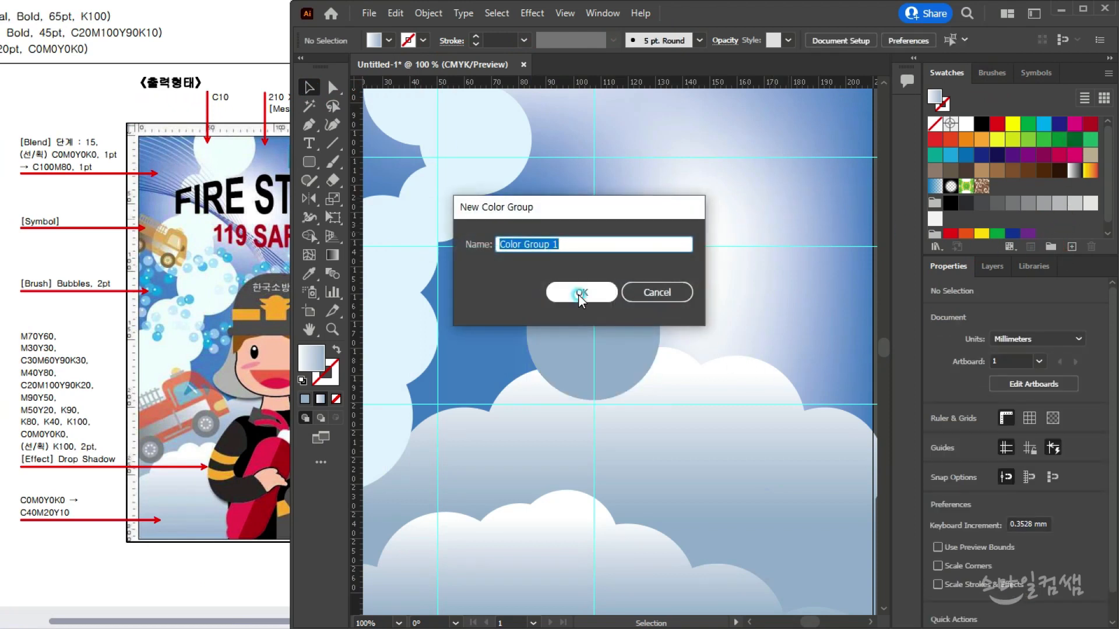
Create a process colour swatch with C0 M70 Y60 K0 and move it into the new colour group
click(1072, 247)
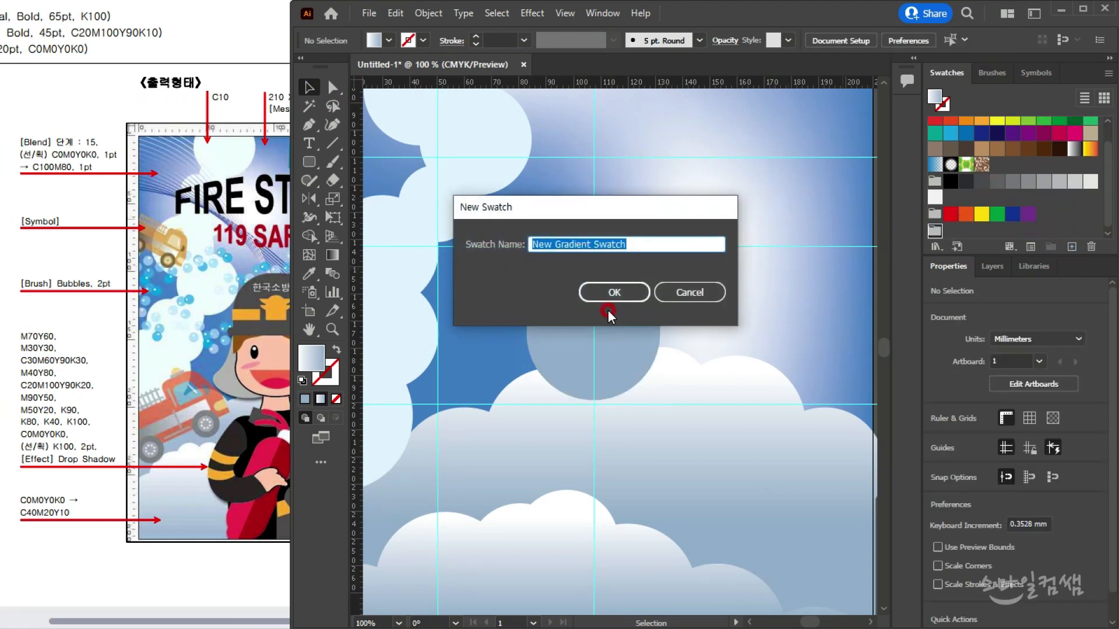
click(704, 295)
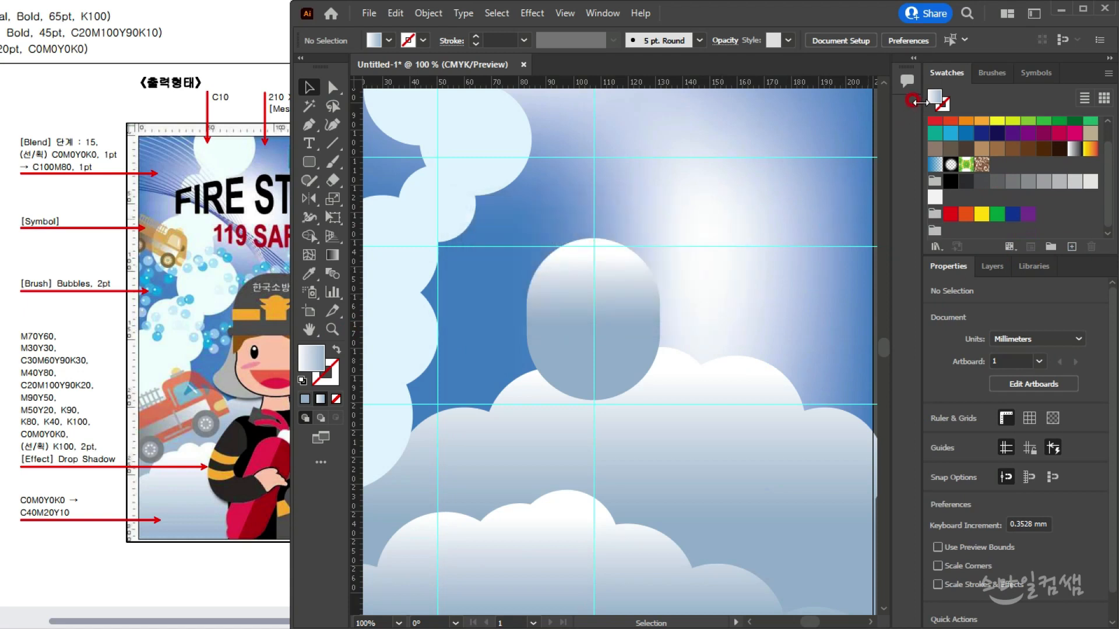
click(966, 120)
click(1052, 250)
click(445, 319)
key(Tab)
text(70)
key(Tab)
text(60)
key(Return)
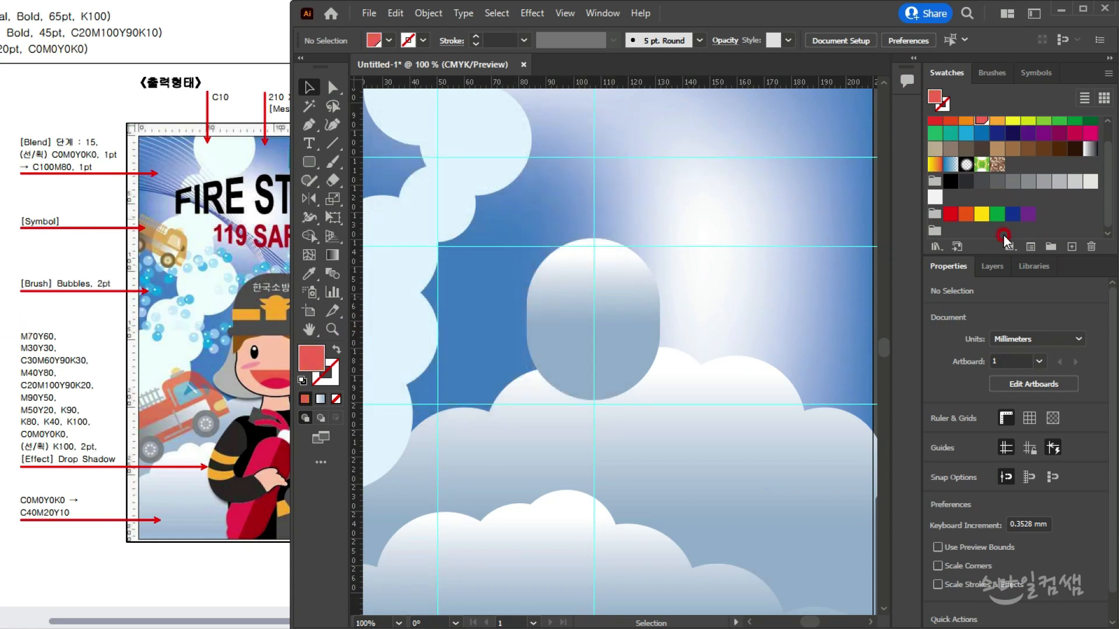
drag(981, 122, 939, 226)
Add another swatch to the colour group with M 30 and Y 30, based on the red one
click(1070, 247)
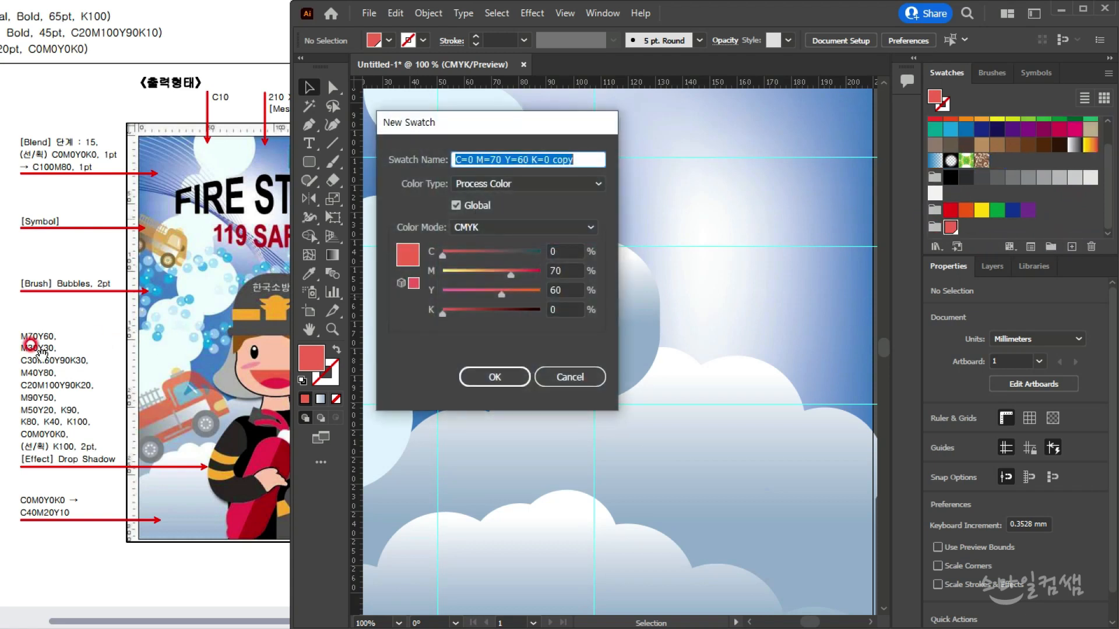
double_click(561, 269)
text(30)
key(Tab)
text(30)
key(Return)
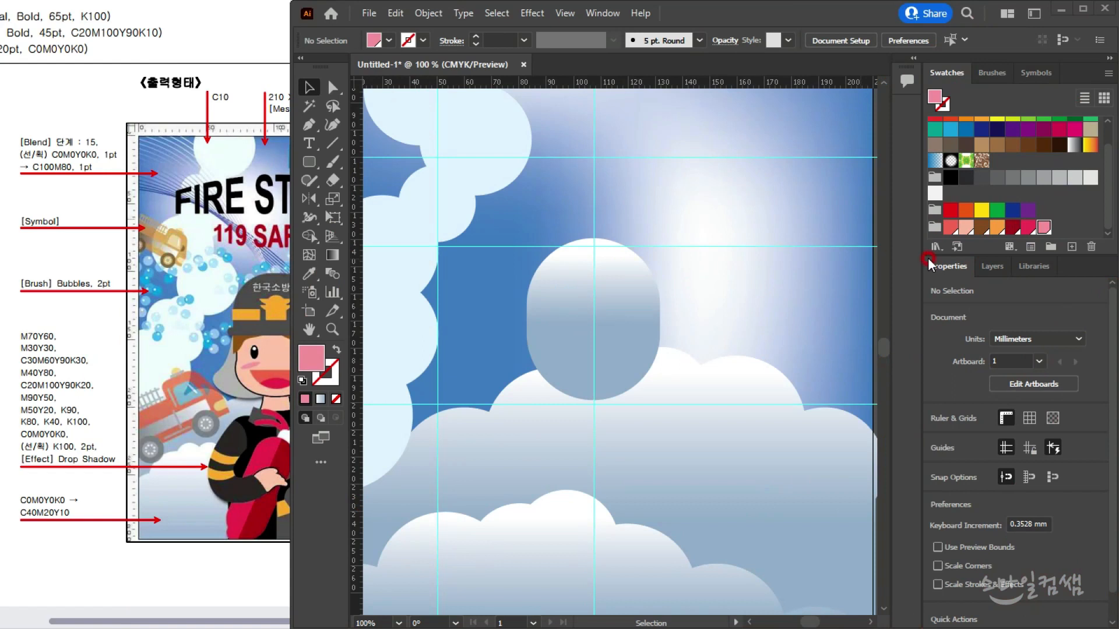
Fill the rounded head shape with the M30 Y30 skin swatch
click(634, 317)
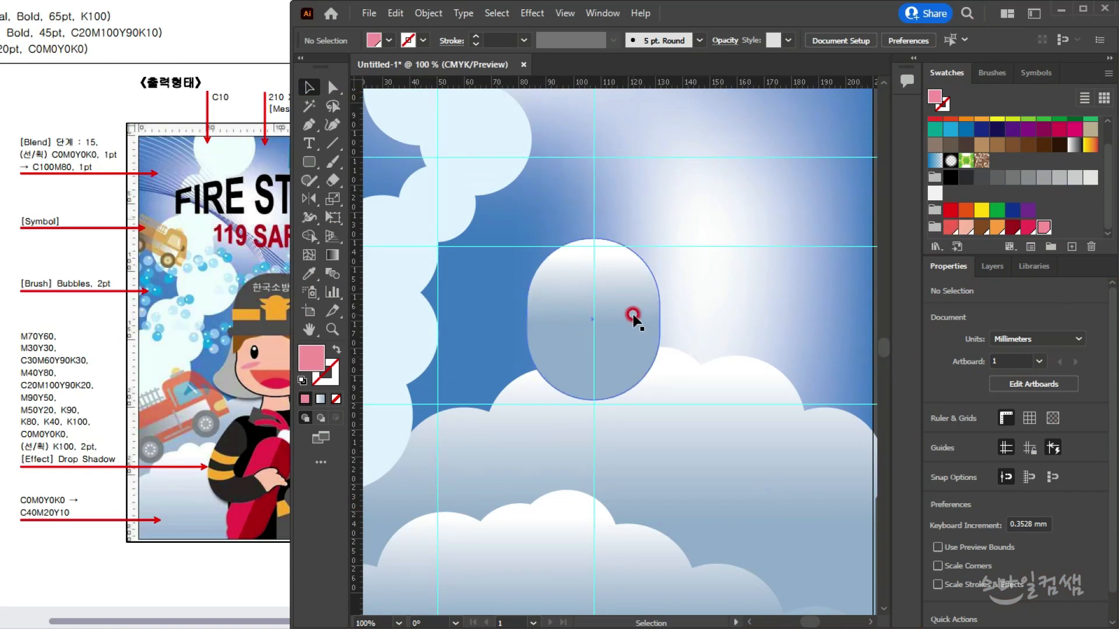
click(962, 228)
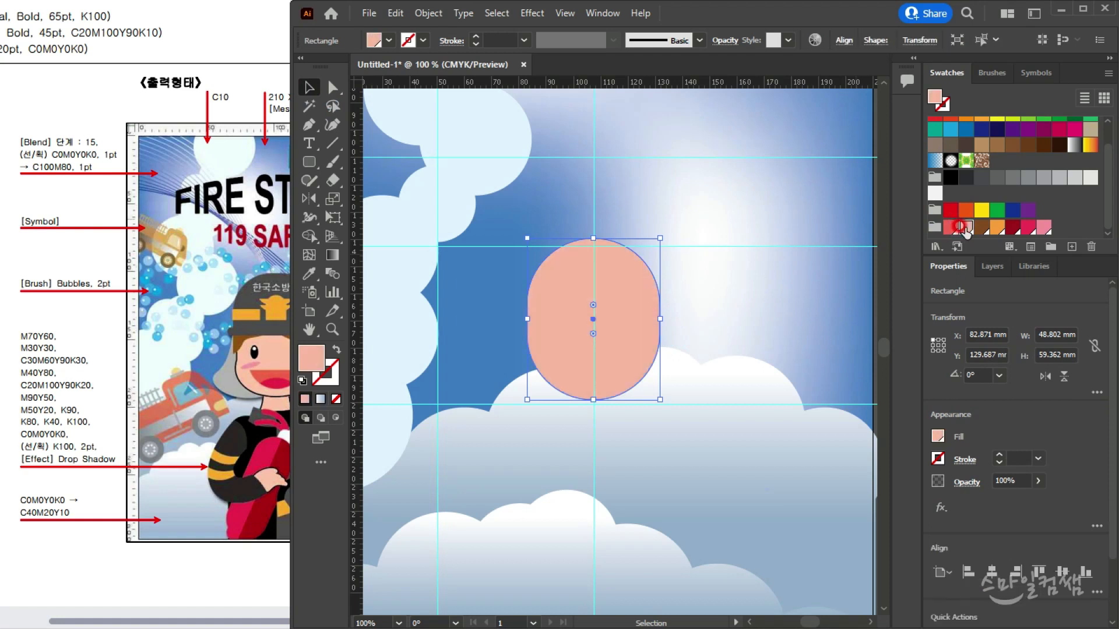
click(725, 361)
Enlarge the head shape from its centre to about 66 by 80 mm and round its corners fully
click(637, 326)
scroll(647, 279, down, 2)
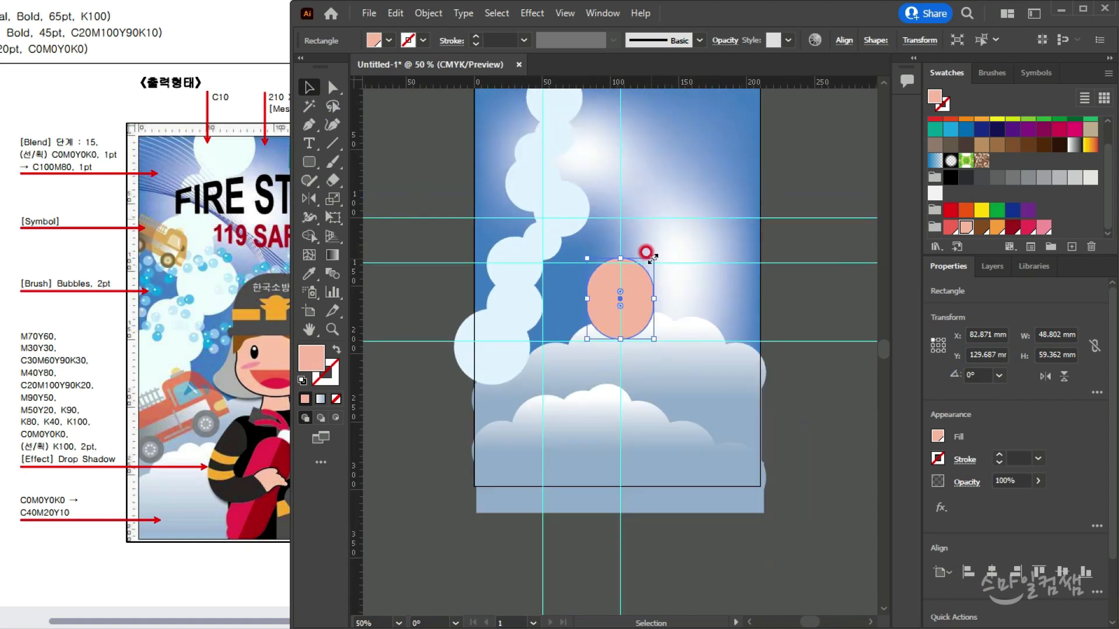
drag(650, 262, 662, 244)
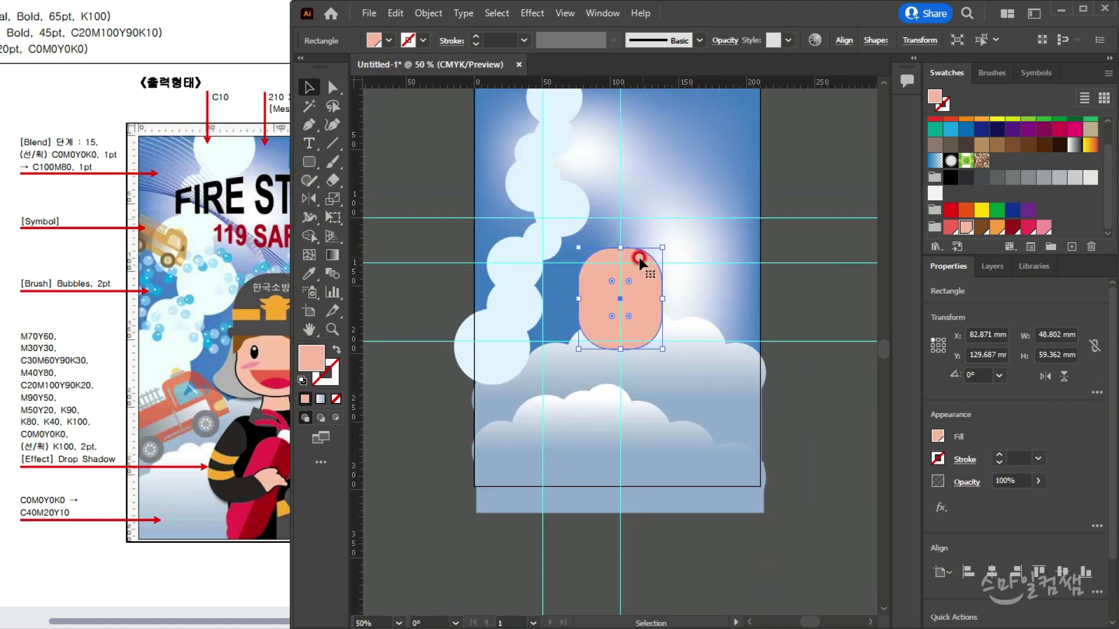
drag(628, 282, 587, 316)
scroll(603, 277, up, 2)
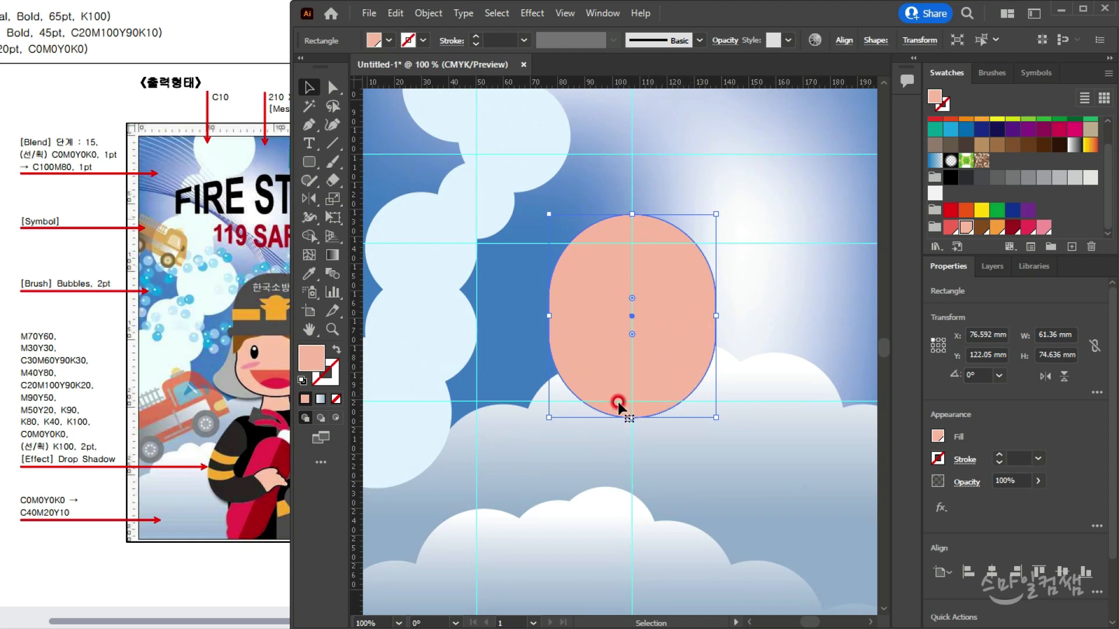
drag(707, 209, 723, 201)
drag(627, 286, 662, 378)
Draw an ellipse about 76 by 55 mm over the head's lower half, centred on the vertical guide, with both bottom edges aligned
click(232, 339)
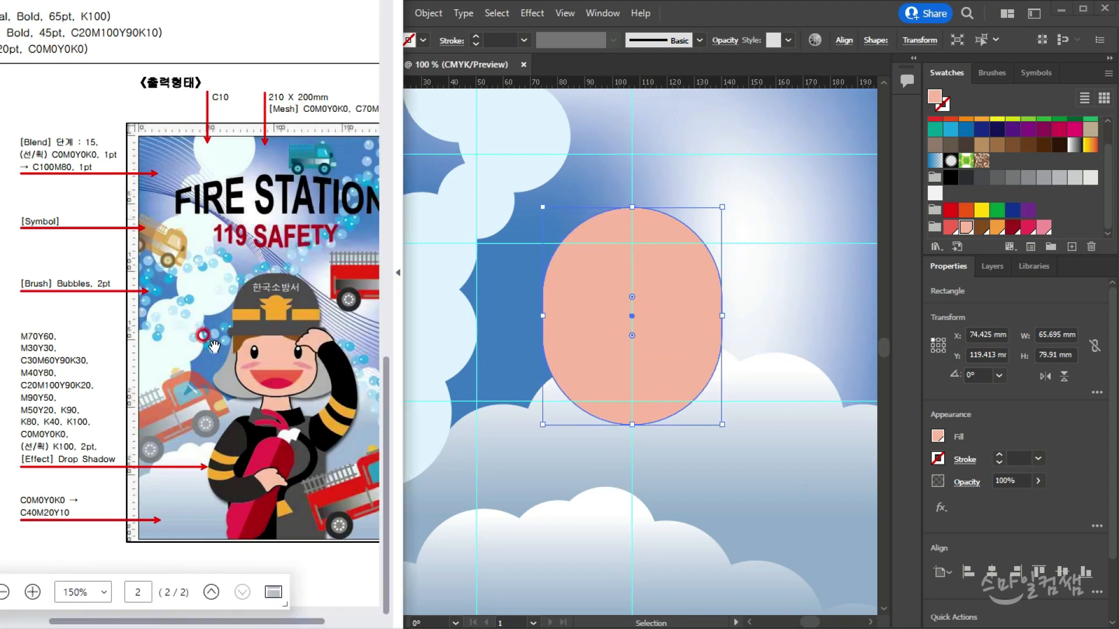
click(656, 344)
click(767, 243)
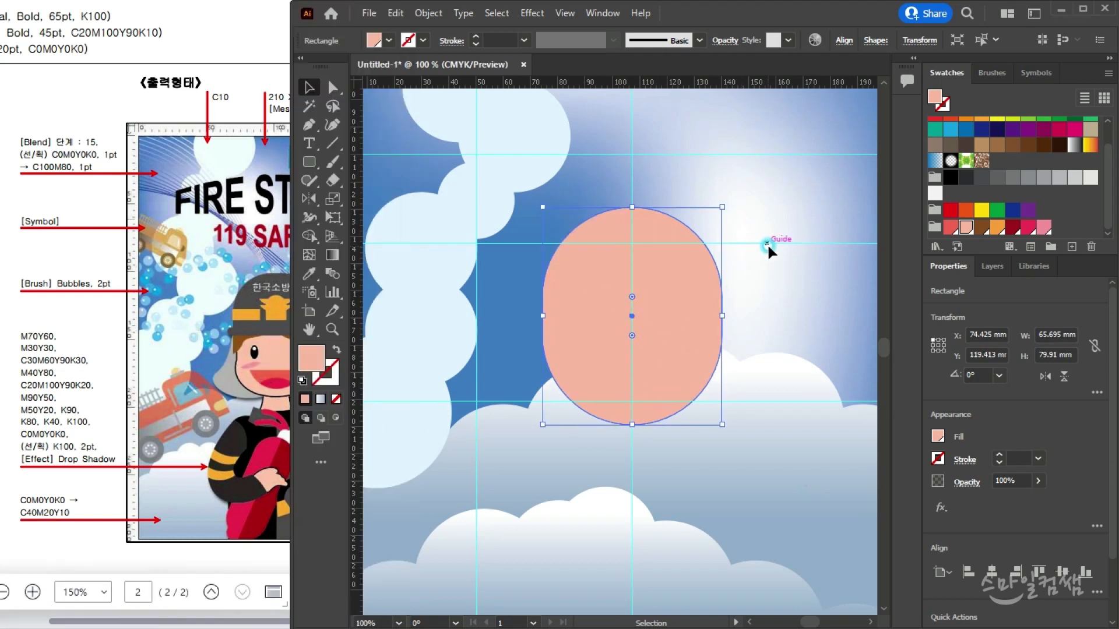
mouse_move(309, 162)
mouse_down()
mouse_move(359, 182)
mouse_move(371, 201)
mouse_up()
mouse_move(632, 336)
mouse_down()
mouse_move(625, 328)
mouse_move(735, 411)
mouse_up()
key(v)
drag(671, 335, 700, 335)
click(750, 296)
Scale the head shape and the ellipse down together from their centre to about 68 by 73 mm overall
click(680, 354)
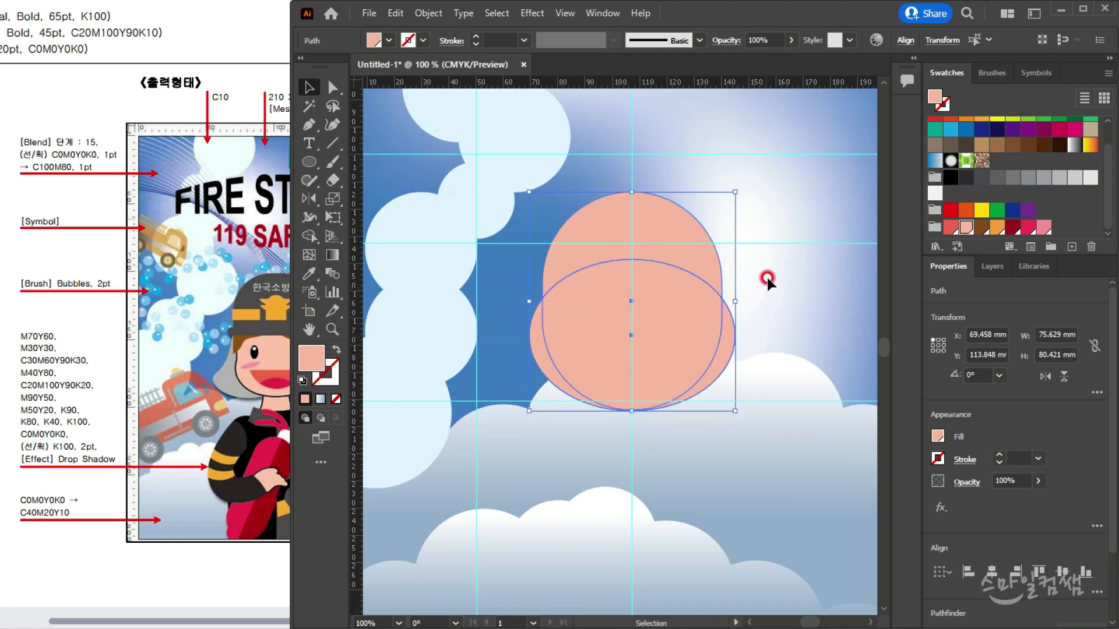
drag(733, 187, 722, 197)
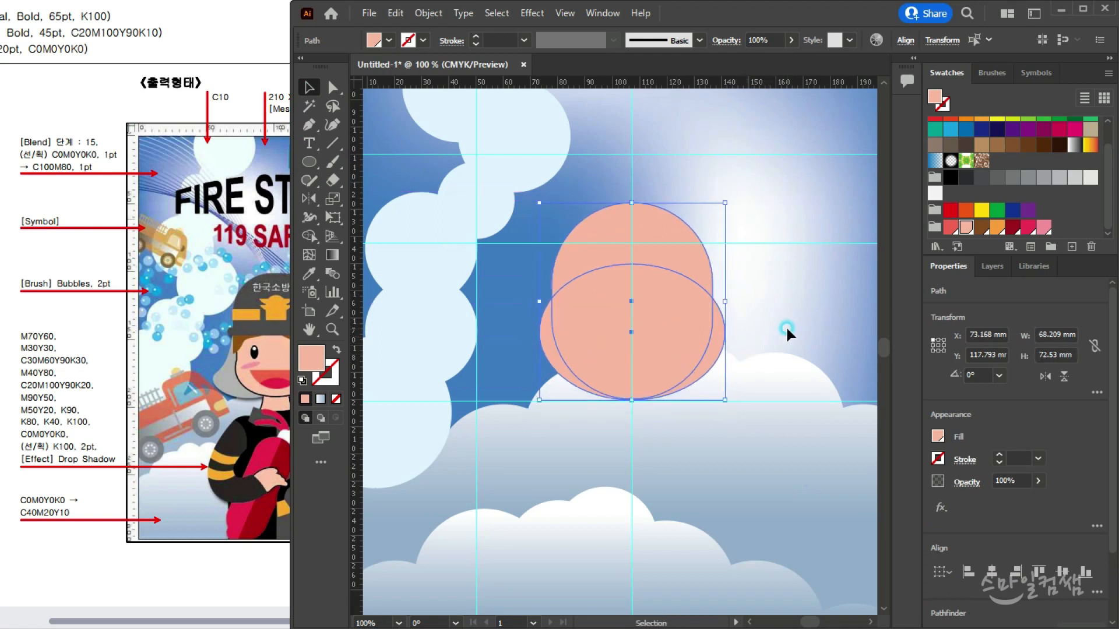
click(786, 325)
Resize the lower ellipse to about 66 mm wide and 50 mm high, keeping its bottom on the lower horizontal guide
click(673, 361)
scroll(655, 320, up, 1)
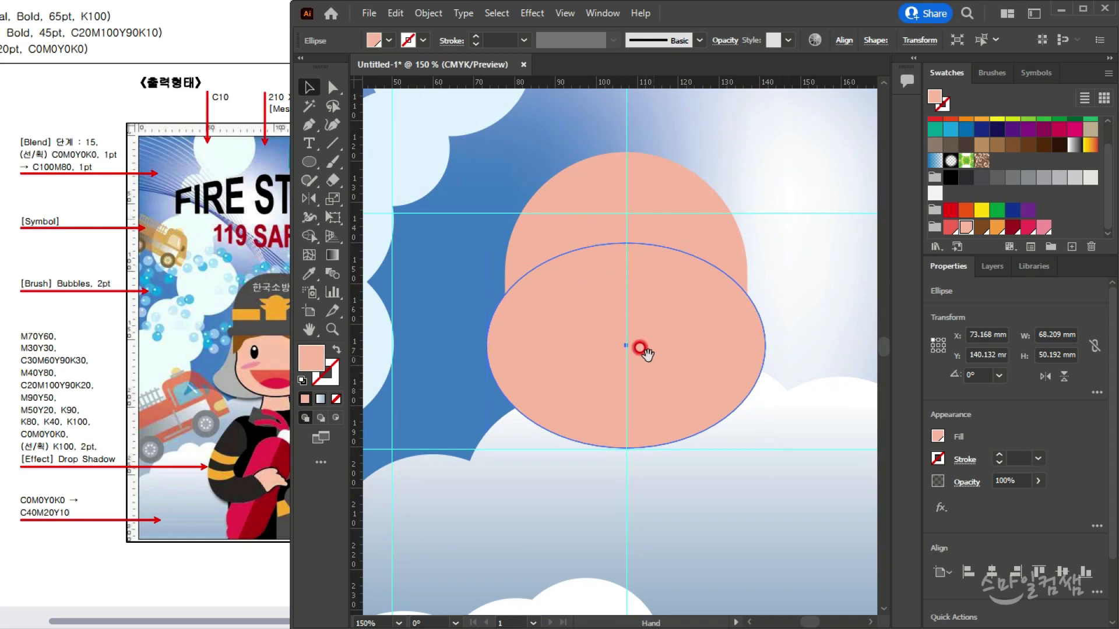
scroll(641, 338, down, 1)
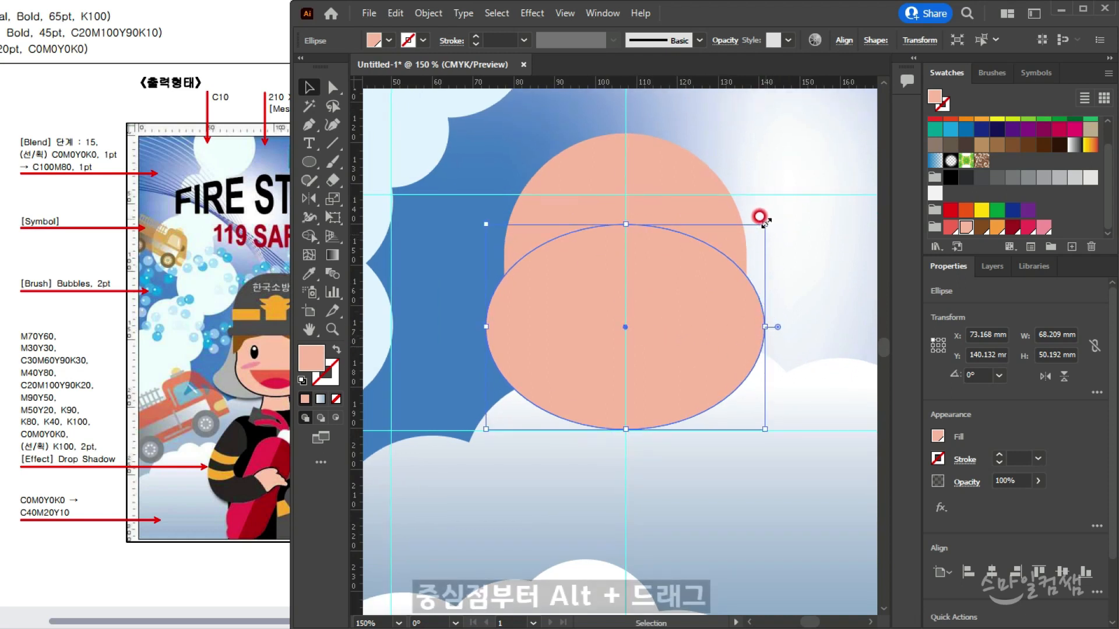
drag(764, 223, 751, 229)
drag(699, 336, 698, 341)
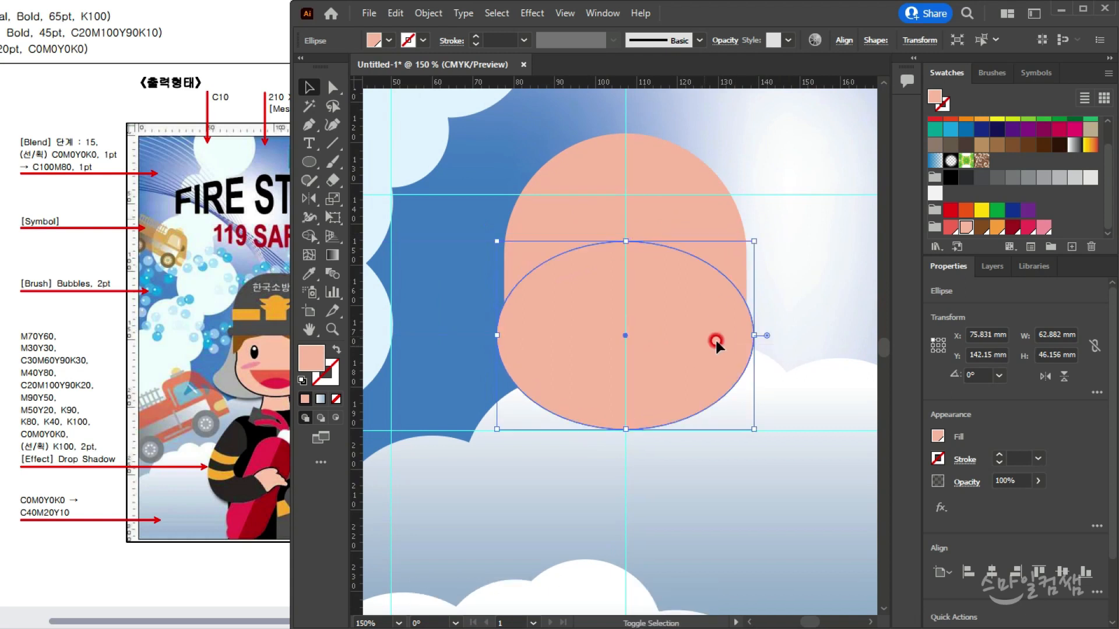
click(796, 339)
click(700, 359)
drag(750, 336, 760, 336)
drag(625, 240, 630, 221)
click(472, 498)
Compare with the reference face and unite the rounded rectangle and the ellipse into one head outline
click(531, 357)
click(762, 280)
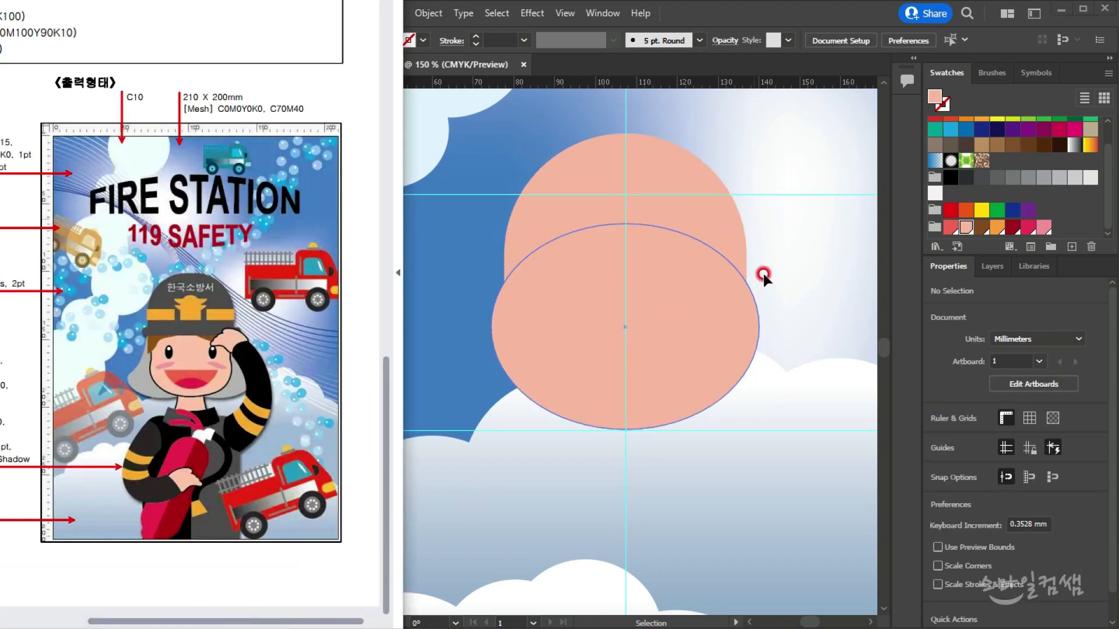
drag(610, 358, 610, 360)
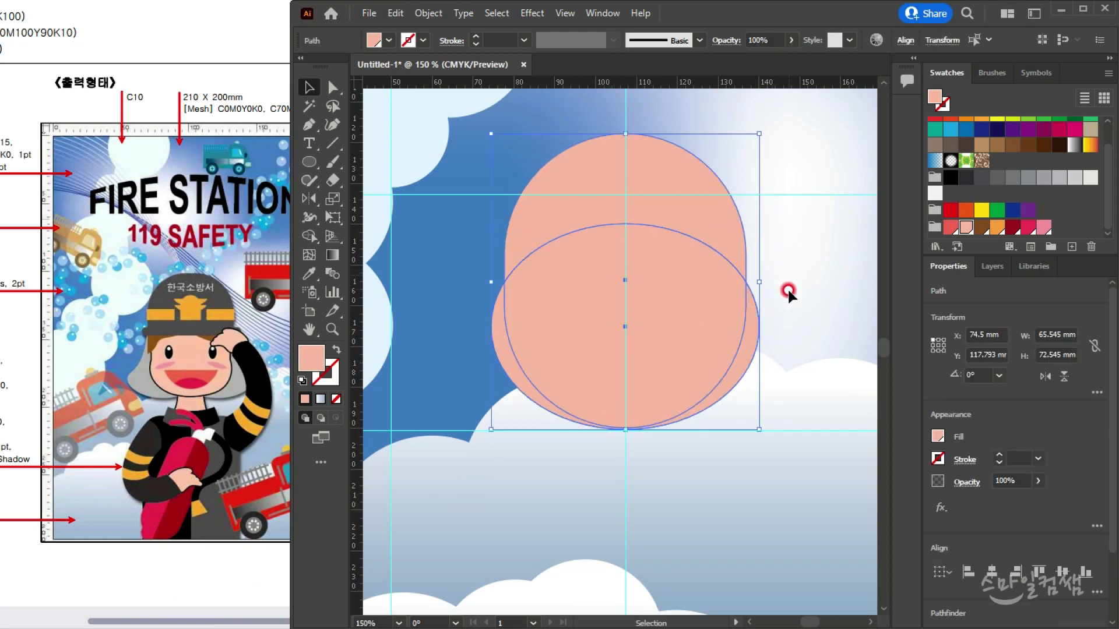
scroll(1028, 475, down, 3)
click(937, 550)
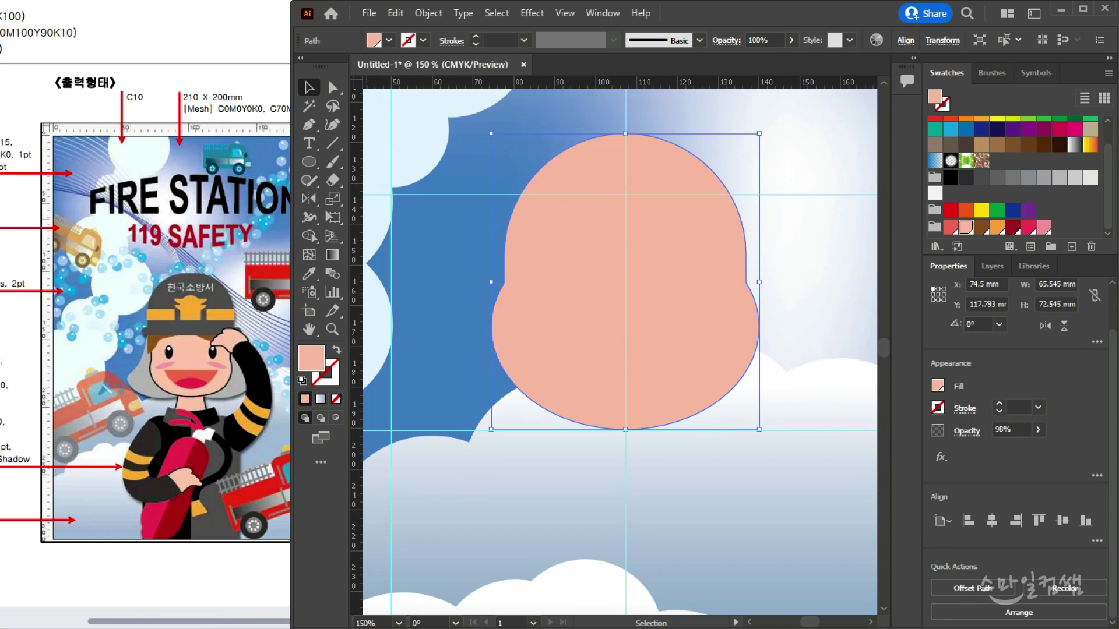
click(816, 308)
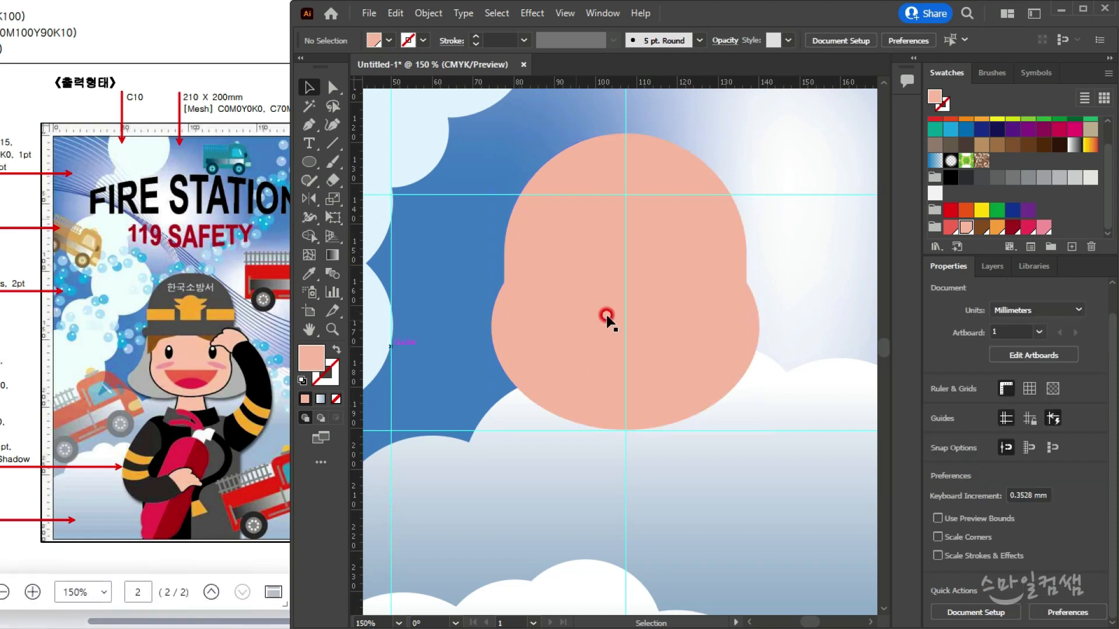
Check the face outline on the reference poster and give the united head shape a black 2 pt stroke
click(204, 467)
key(alt)
scroll(573, 257, up, 1)
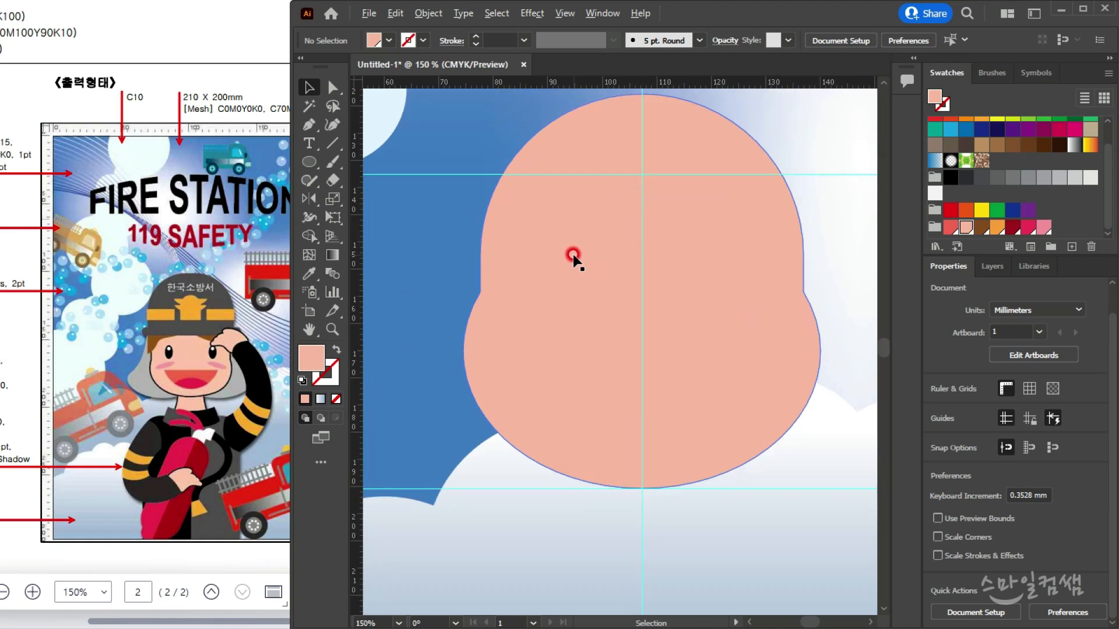
click(512, 367)
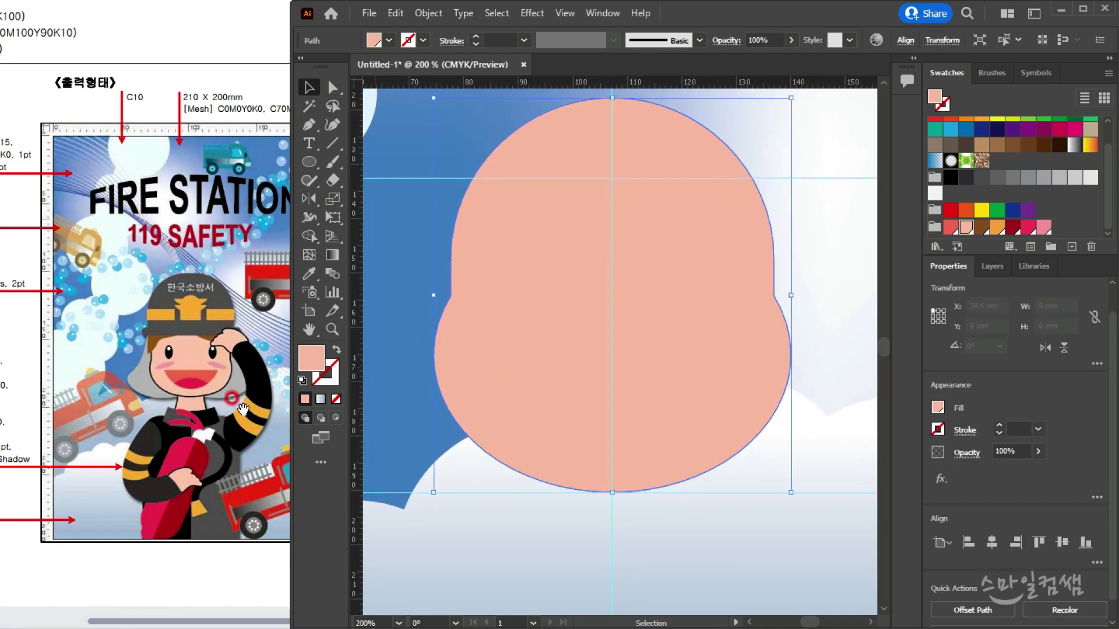
click(145, 371)
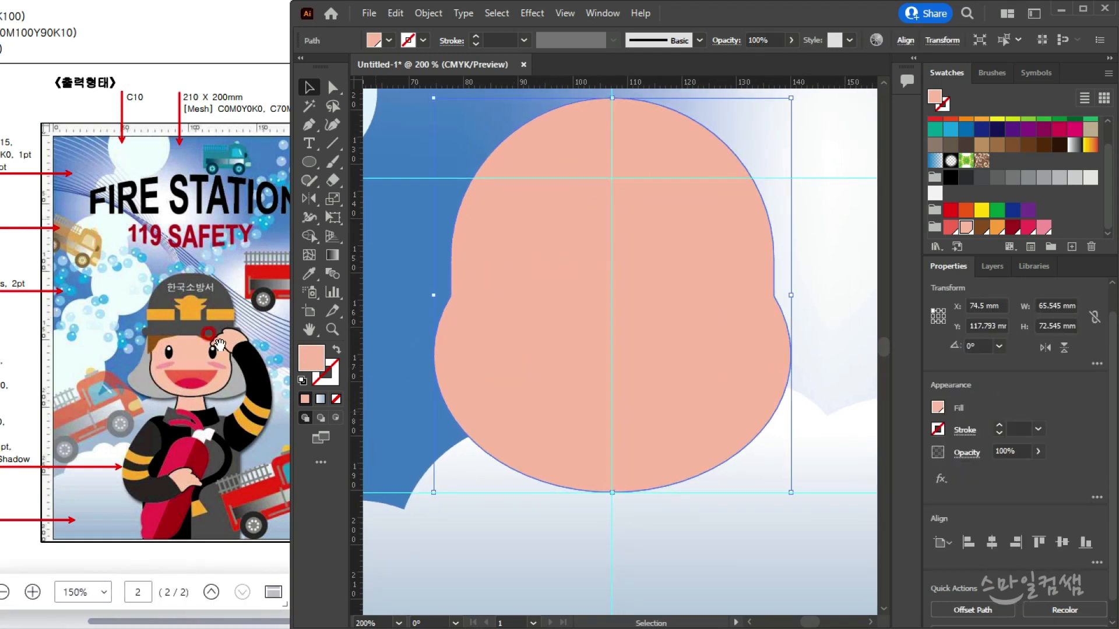
click(158, 420)
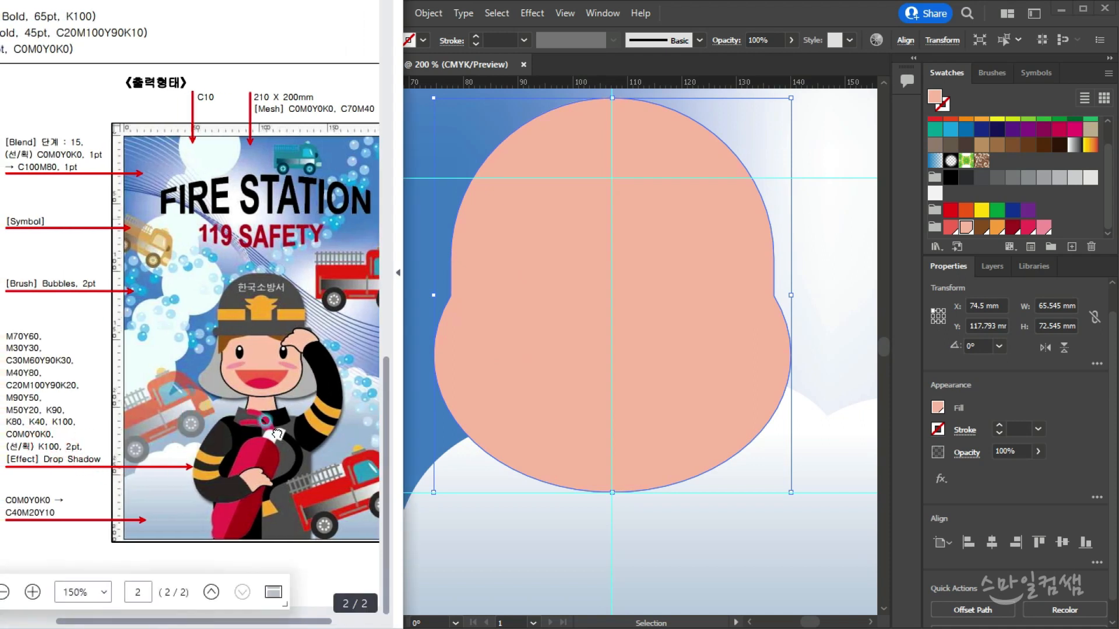
scroll(32, 443, right, 3)
click(692, 301)
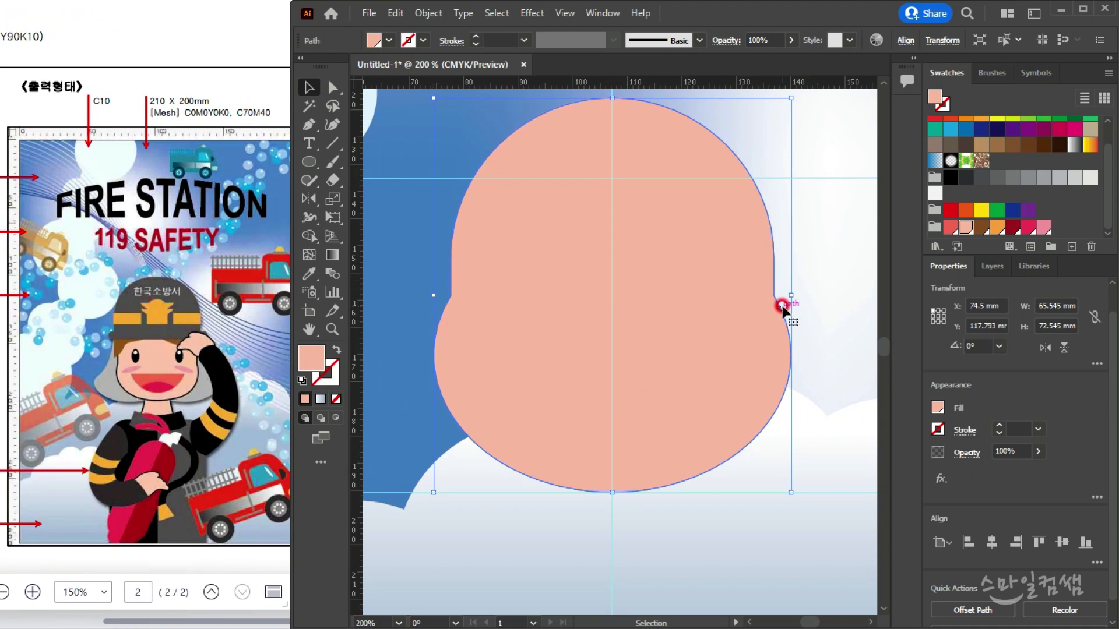
click(944, 105)
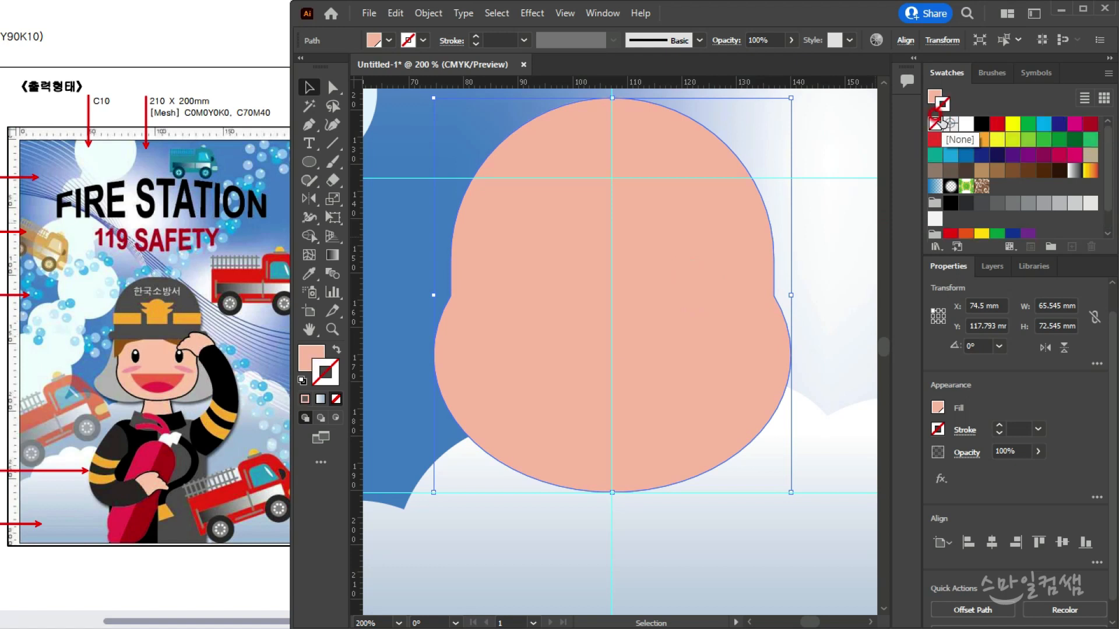
click(980, 125)
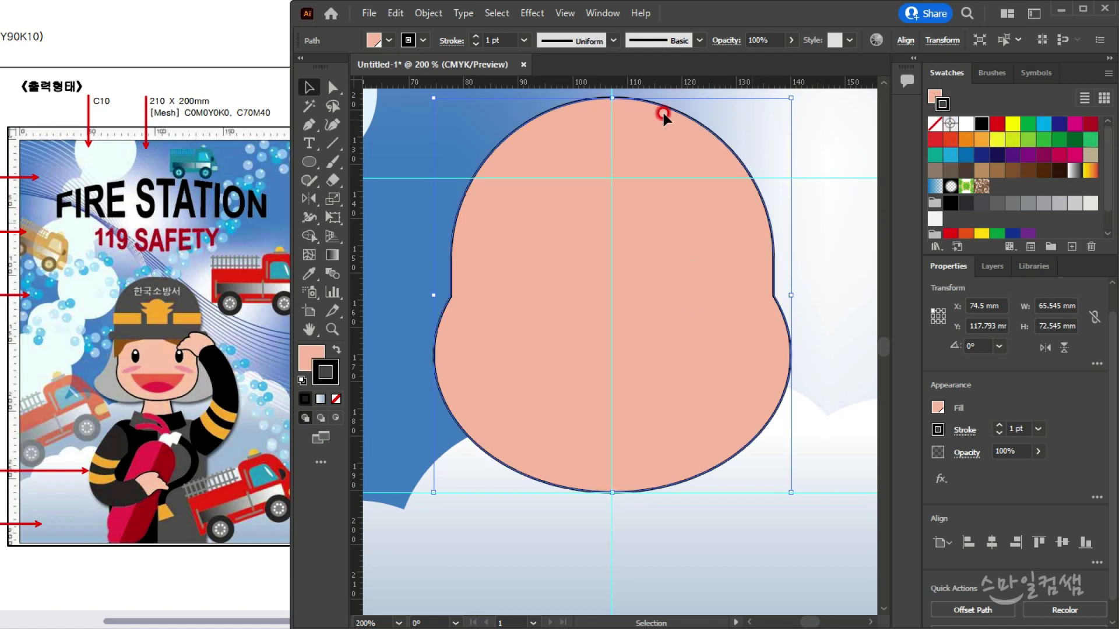
click(473, 37)
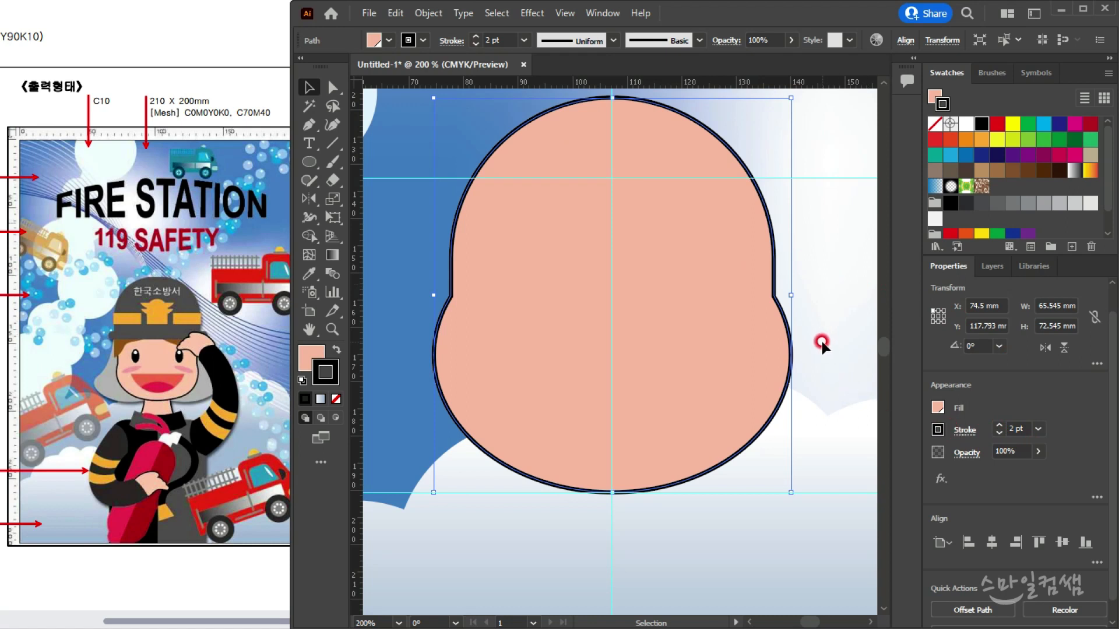
Draw an upright ellipse about 7.7 by 12.4 mm as the left eye on the face and compare it with the reference poster
click(309, 161)
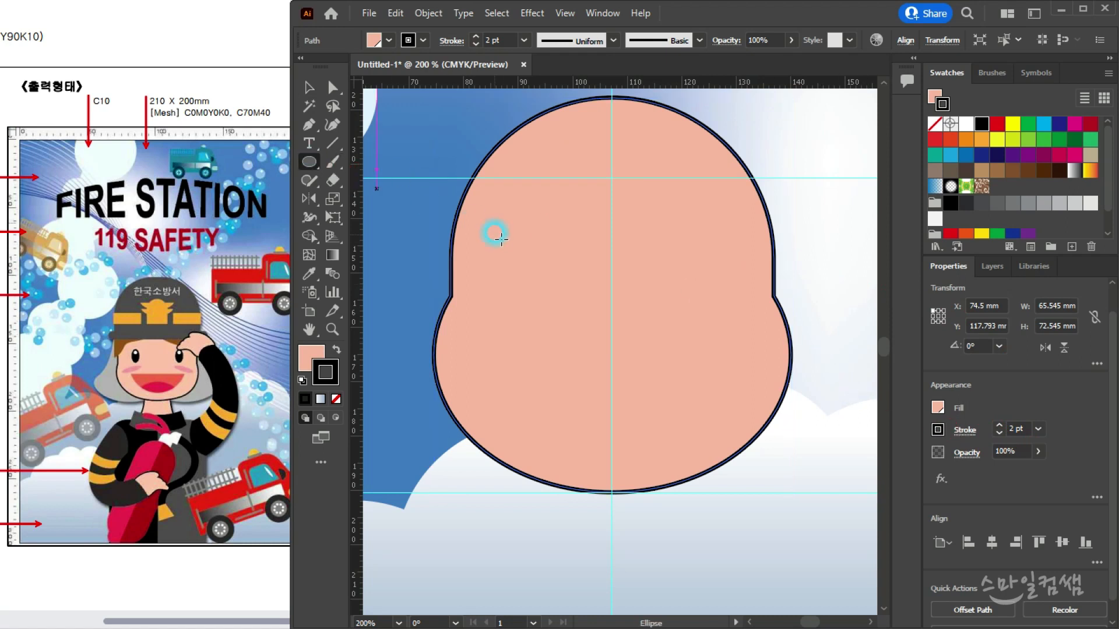
scroll(500, 249, up, 2)
scroll(560, 302, down, 3)
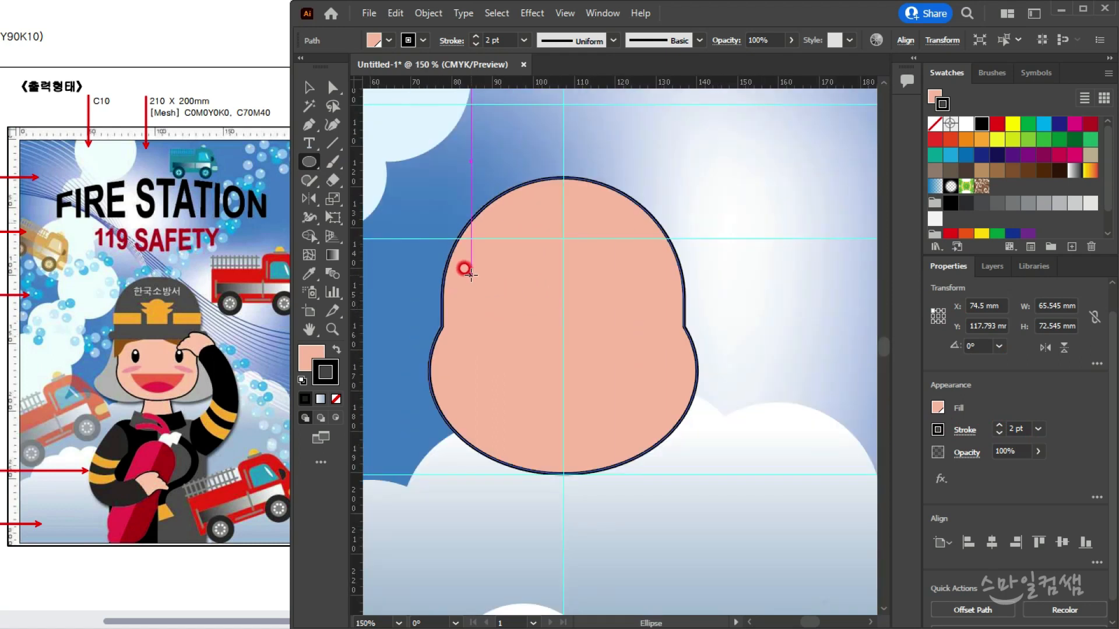
drag(470, 272, 503, 322)
click(93, 352)
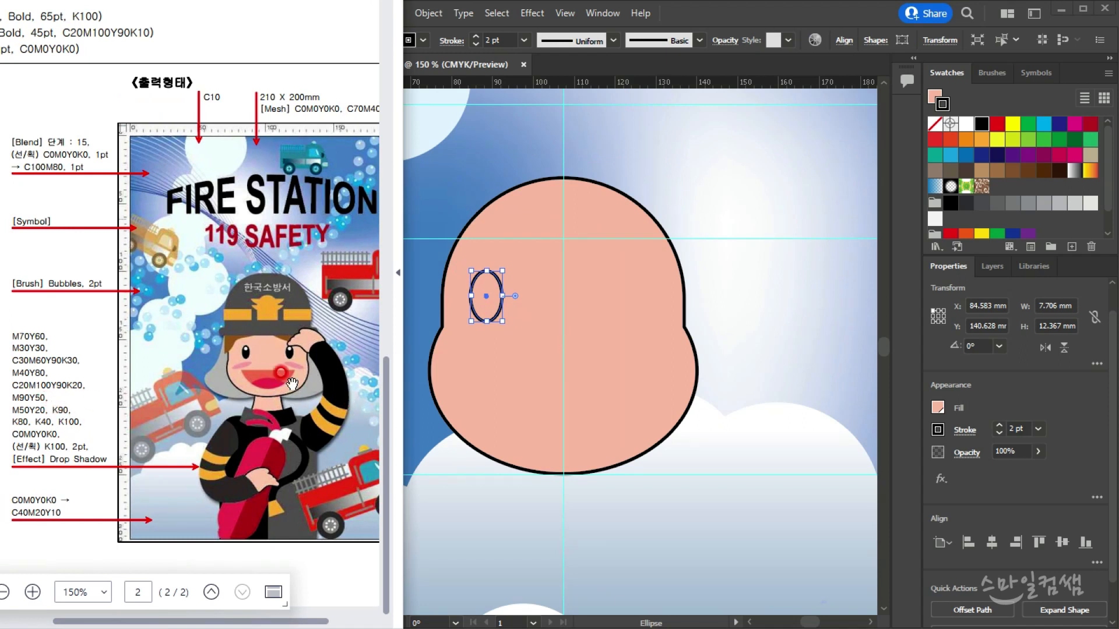
click(290, 432)
scroll(301, 441, right, 5)
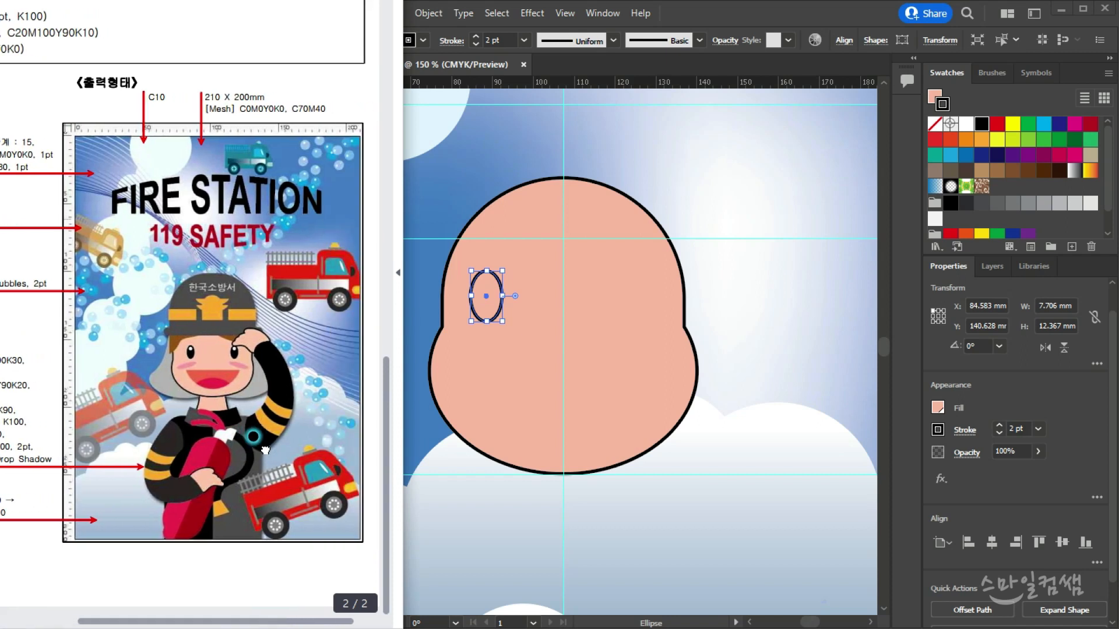
Give the eye ellipse a black fill and no stroke
click(739, 17)
click(204, 343)
click(338, 350)
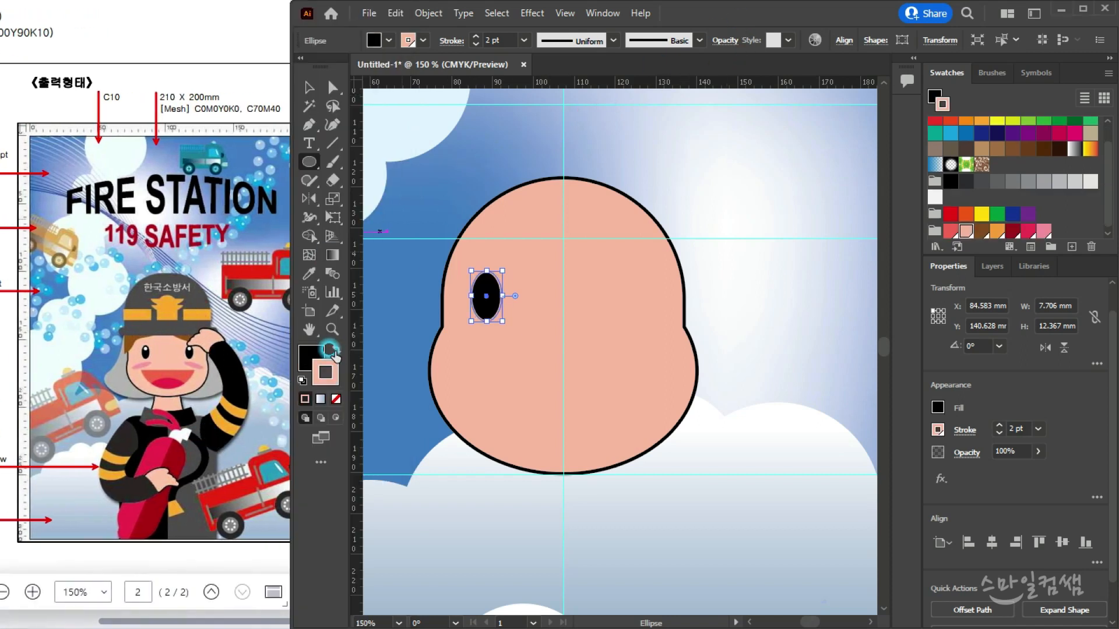
click(335, 400)
click(309, 356)
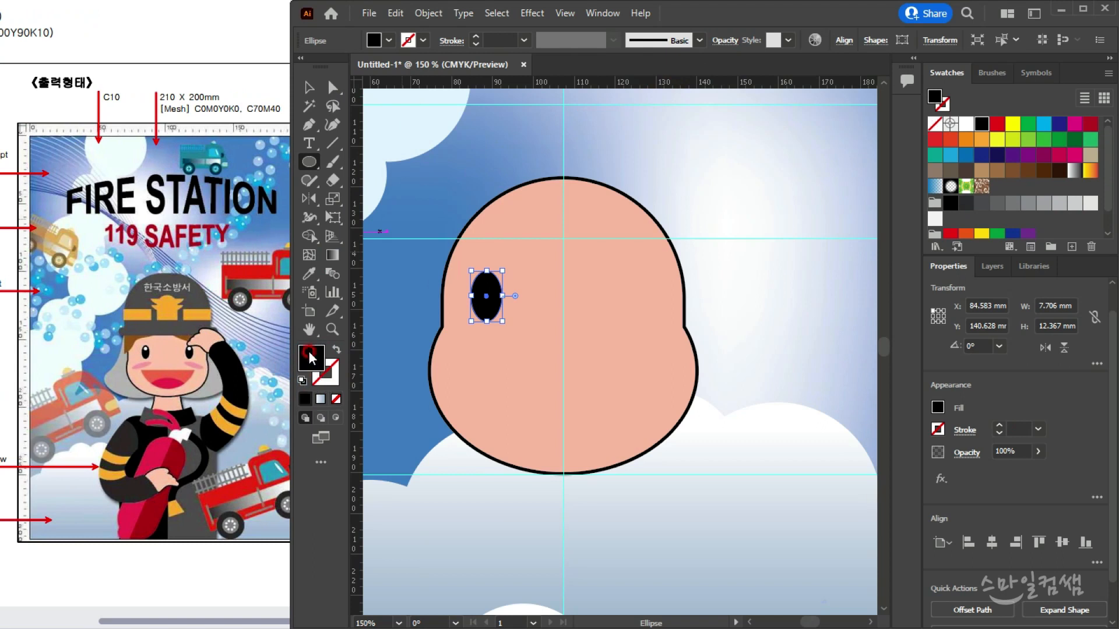
Scale the eye ellipse down from its centre to about 6.3 by 10.1 mm
click(313, 92)
click(494, 318)
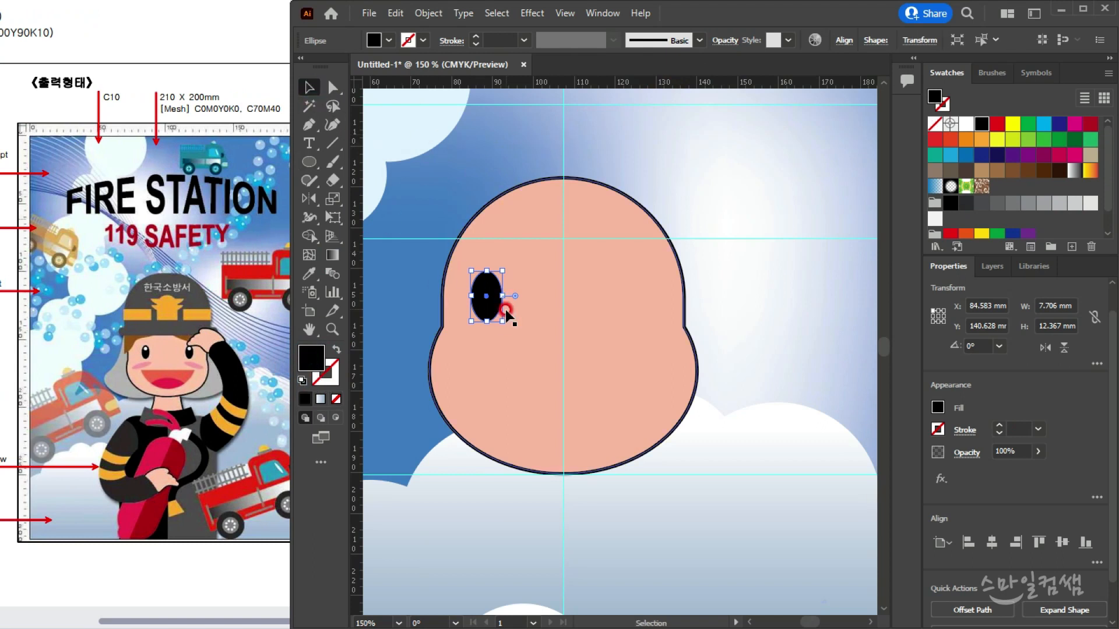
scroll(493, 320, up, 3)
drag(521, 330, 505, 304)
click(486, 286)
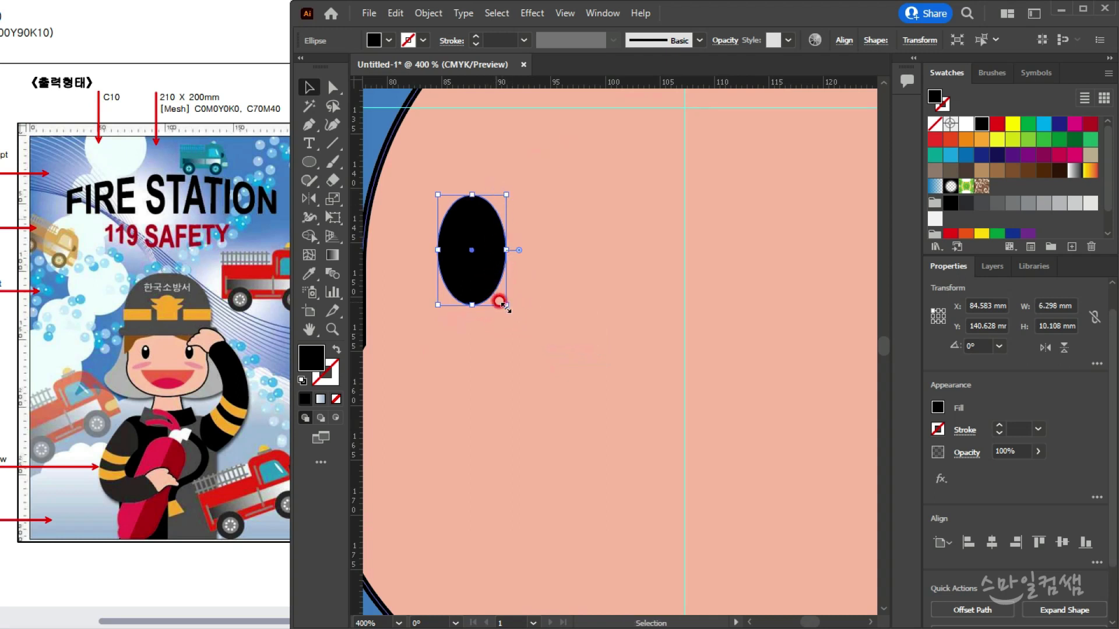
Make a smaller white copy of the eye ellipse and shape it into a 2.65 mm round highlight near the eye's top
drag(502, 304, 487, 272)
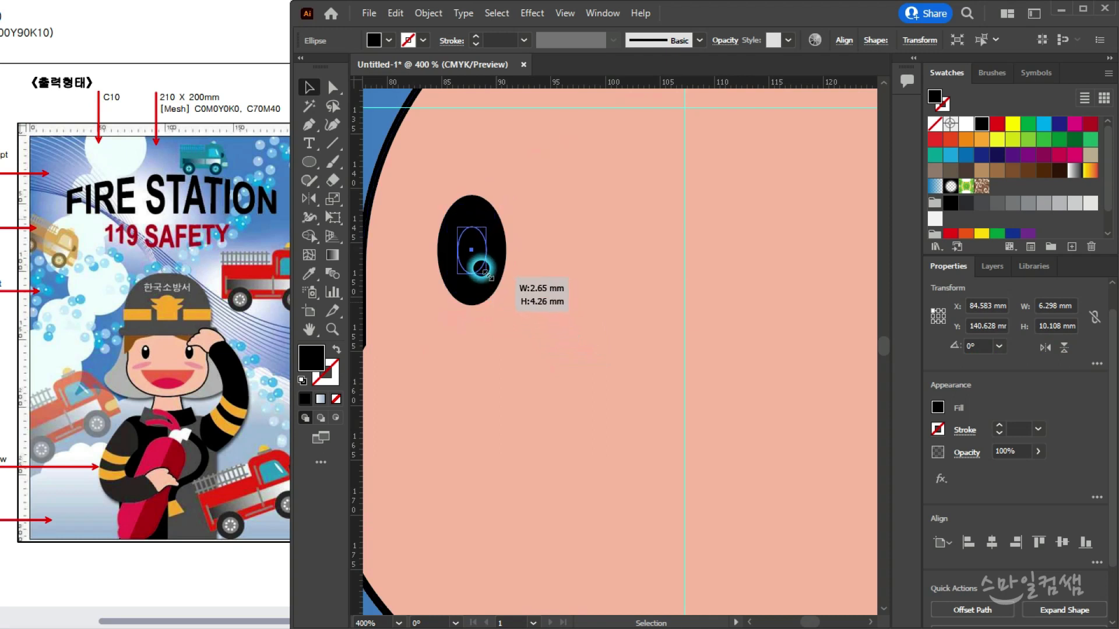
click(964, 125)
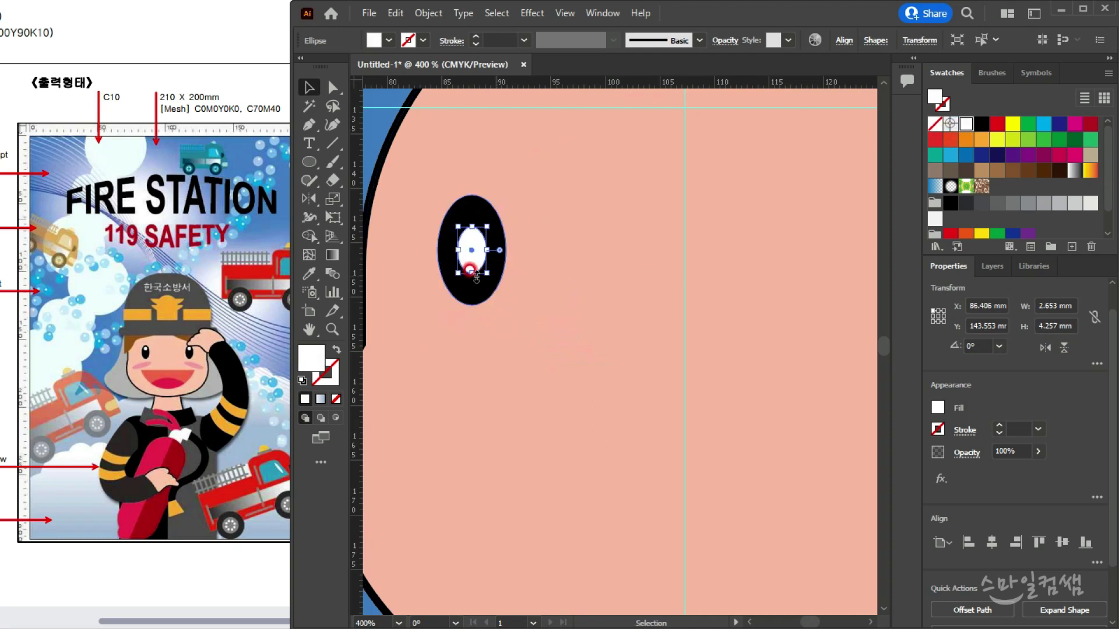
drag(472, 272, 473, 226)
Place a copy of the black eye ellipse below the eye, tilted as a cheek blush about 13 mm wide and 6 mm high
scroll(612, 325, left, 2)
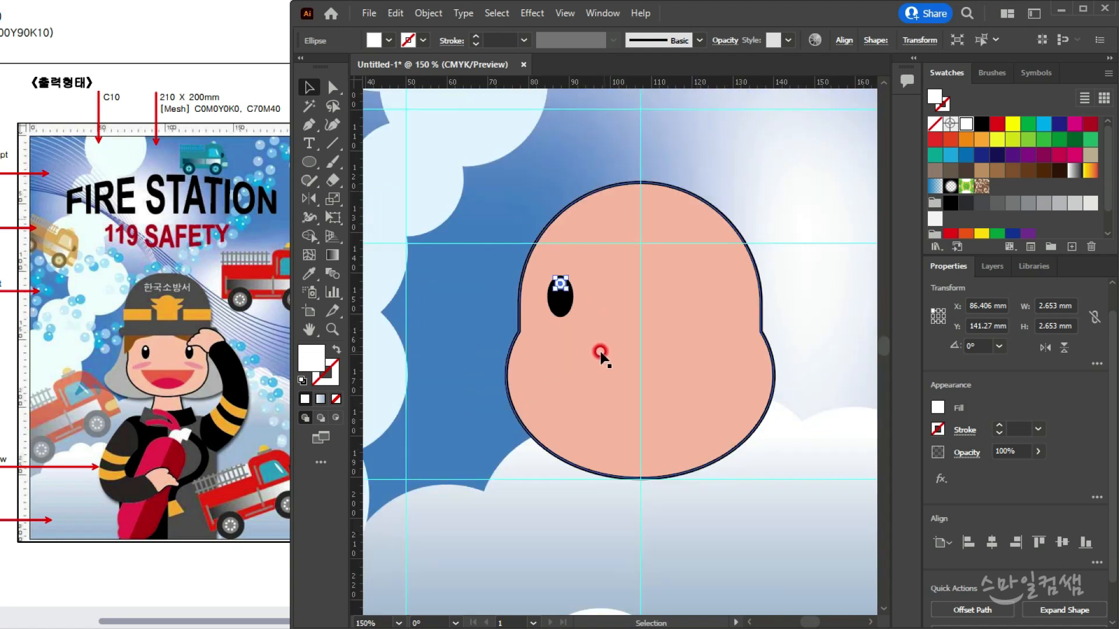
scroll(475, 295, down, 1)
scroll(518, 312, up, 2)
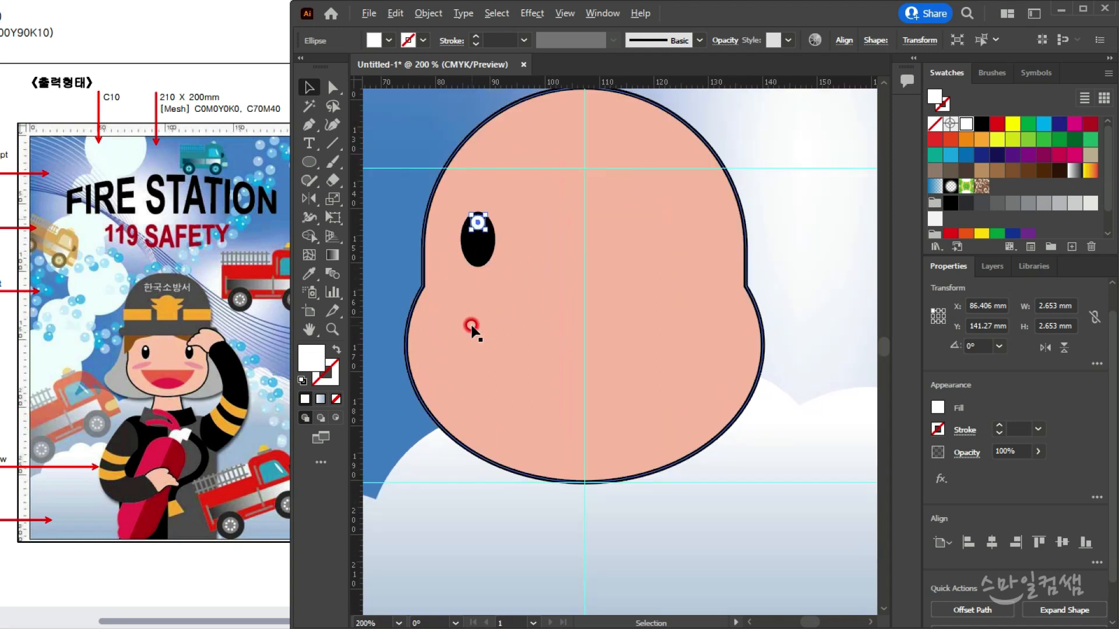
drag(487, 211, 488, 281)
Move the eye with its highlight about 2 mm to the right and 2 mm down, and lower the cheek ellipse slightly
click(487, 194)
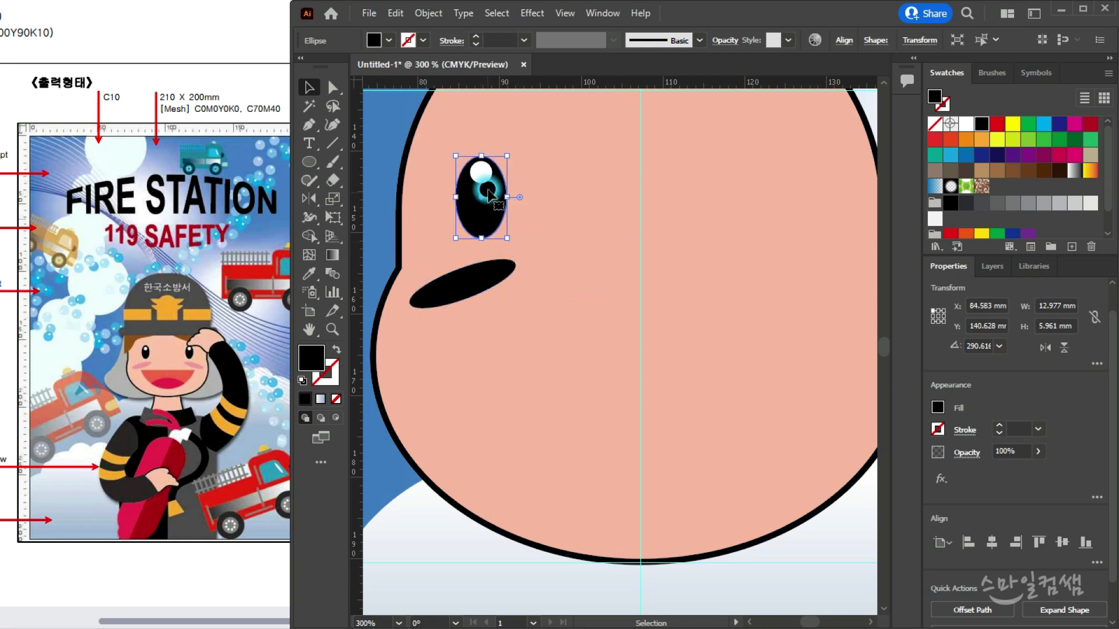
shift+click(481, 172)
drag(485, 172, 501, 172)
mouse_move(477, 287)
mouse_down()
mouse_move(478, 303)
mouse_move(462, 294)
mouse_up()
click(497, 192)
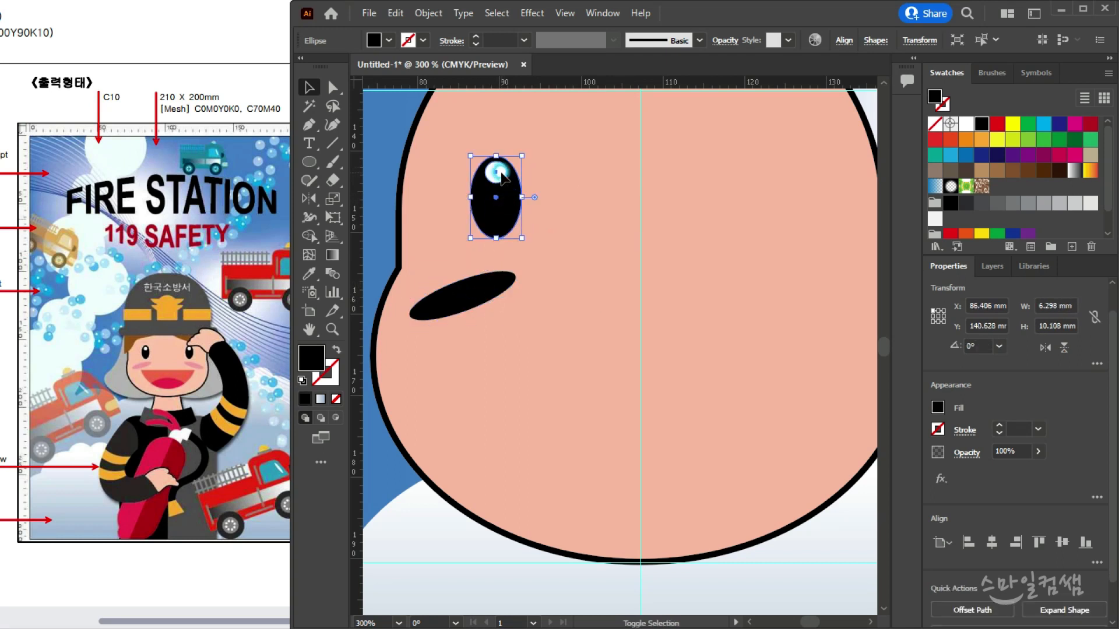
shift+click(499, 179)
drag(507, 198, 507, 214)
Fill the cheek ellipse with the pink swatch C=0 M=50 Y=20
click(463, 294)
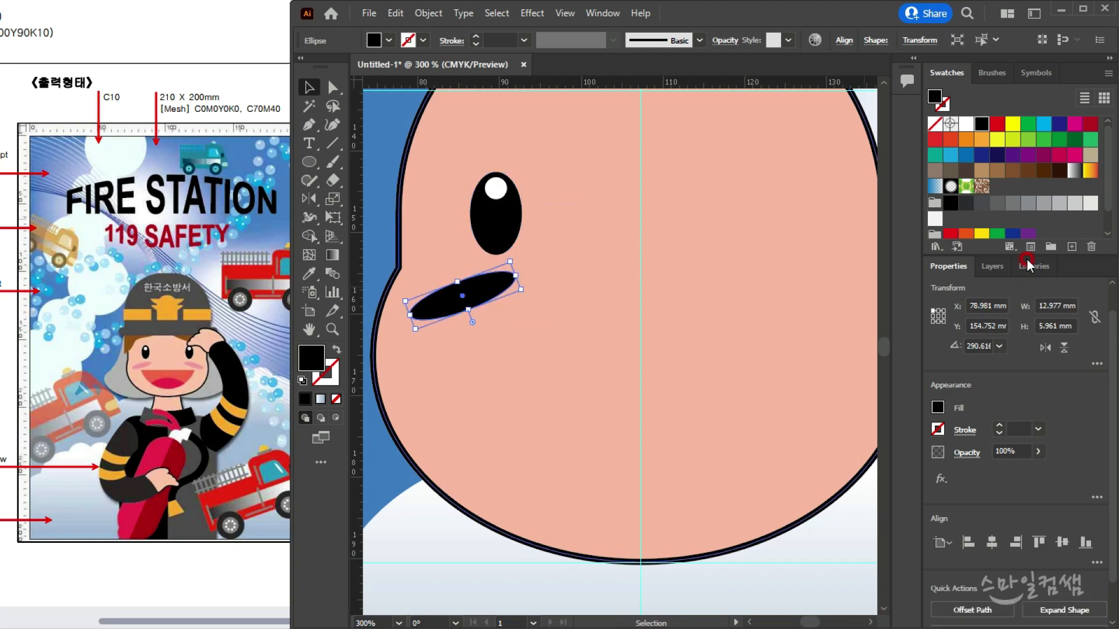
scroll(1045, 218, down, 1)
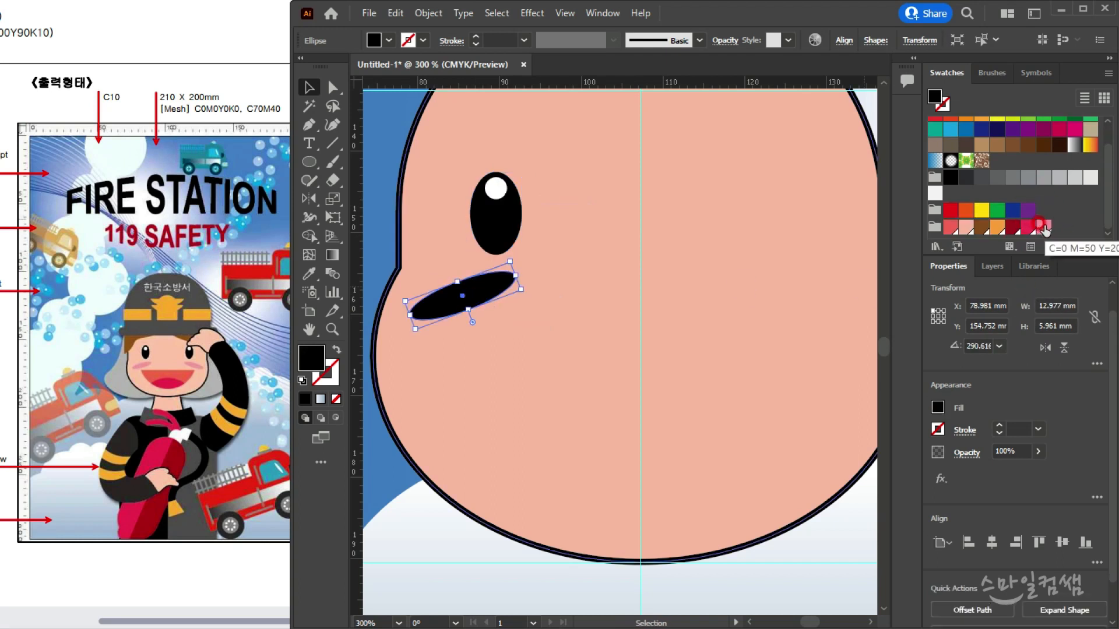
click(1040, 225)
click(564, 386)
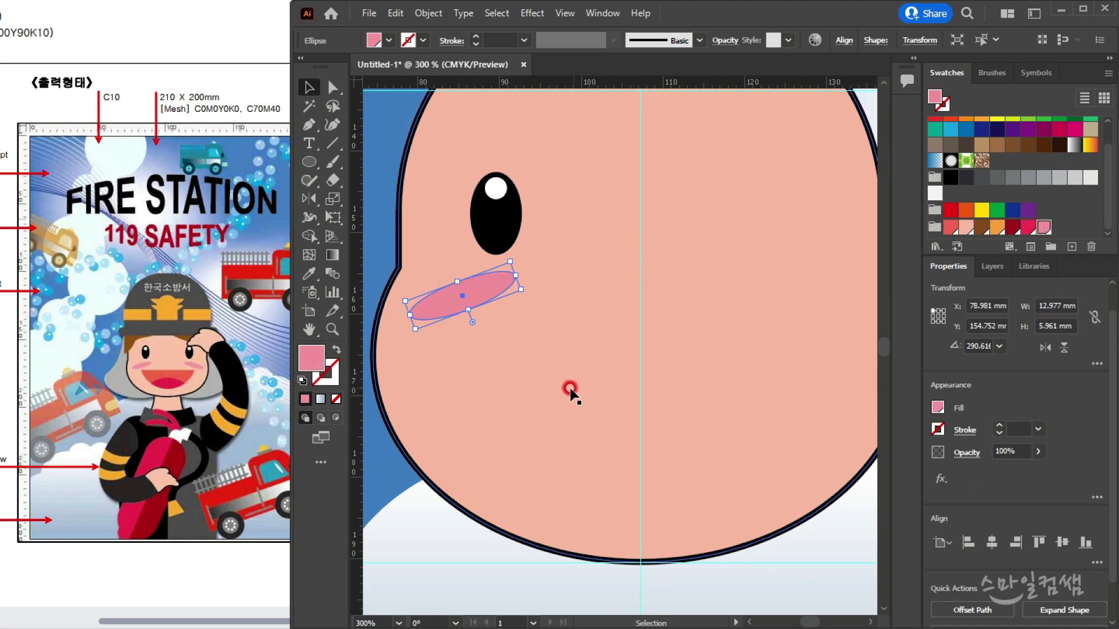
Reflect a copy of the eye, highlight and cheek across the vertical centre guide, using the vertical axis
scroll(570, 382, down, 3)
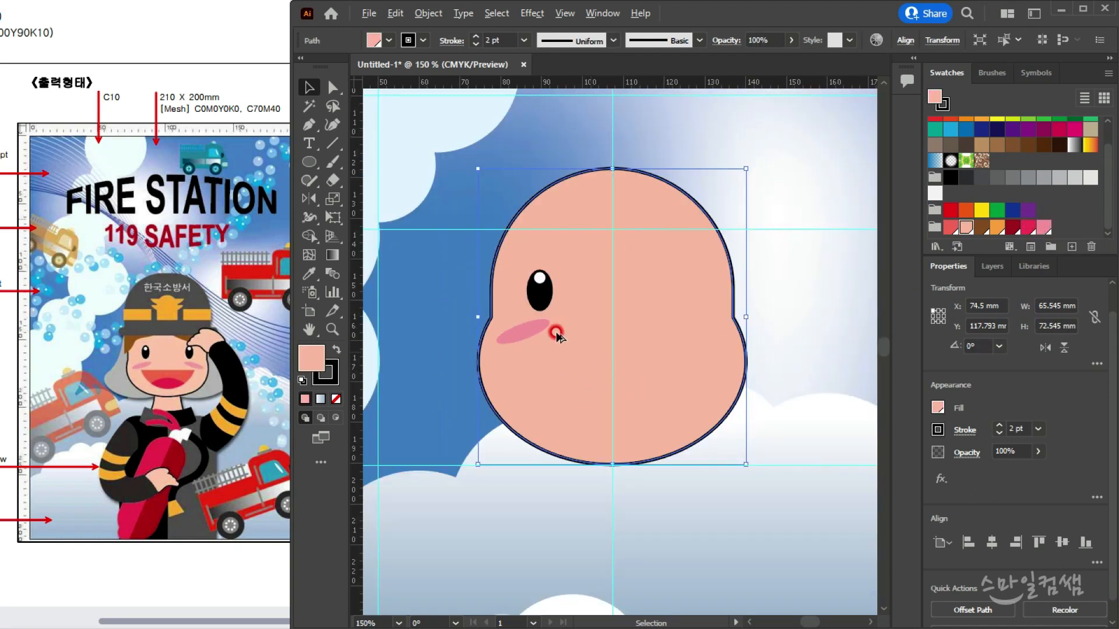
scroll(584, 328, up, 5)
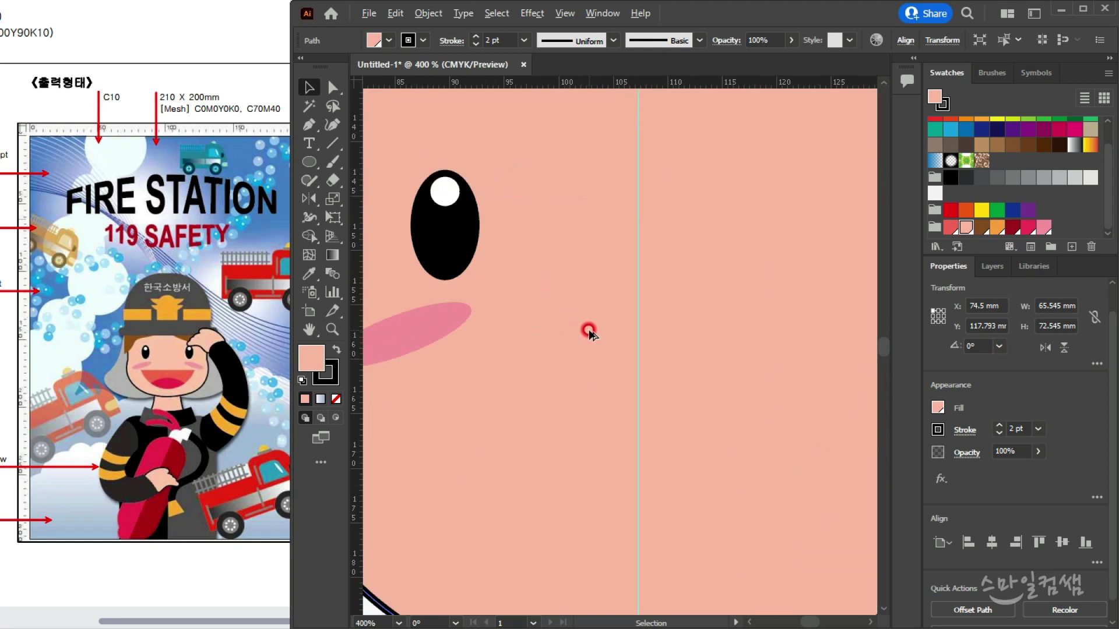
scroll(557, 349, down, 3)
drag(557, 348, 488, 296)
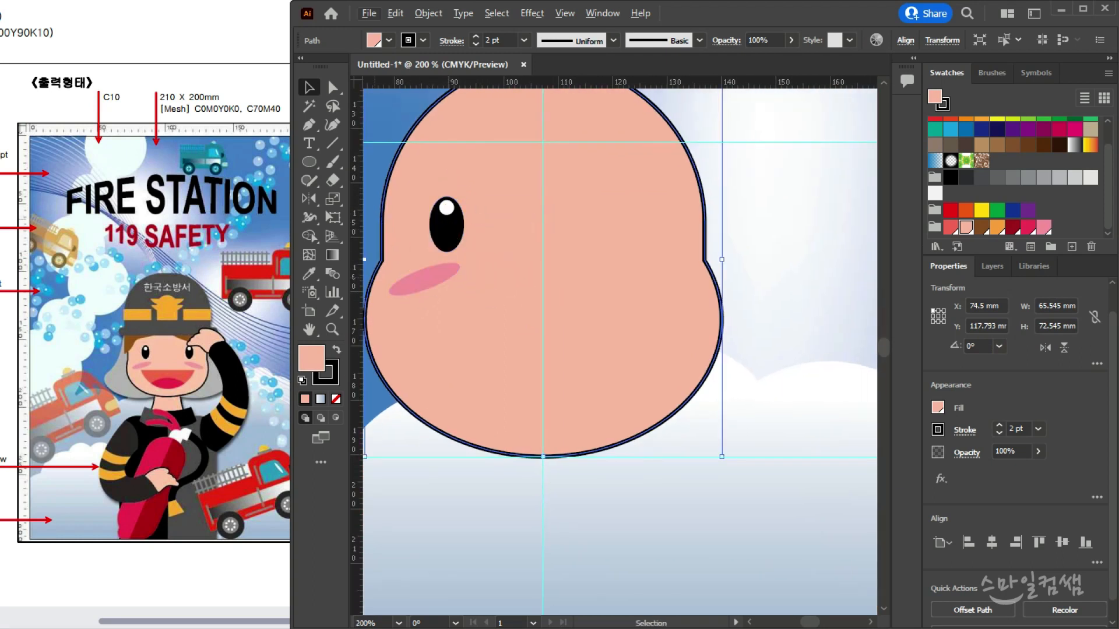
click(447, 208)
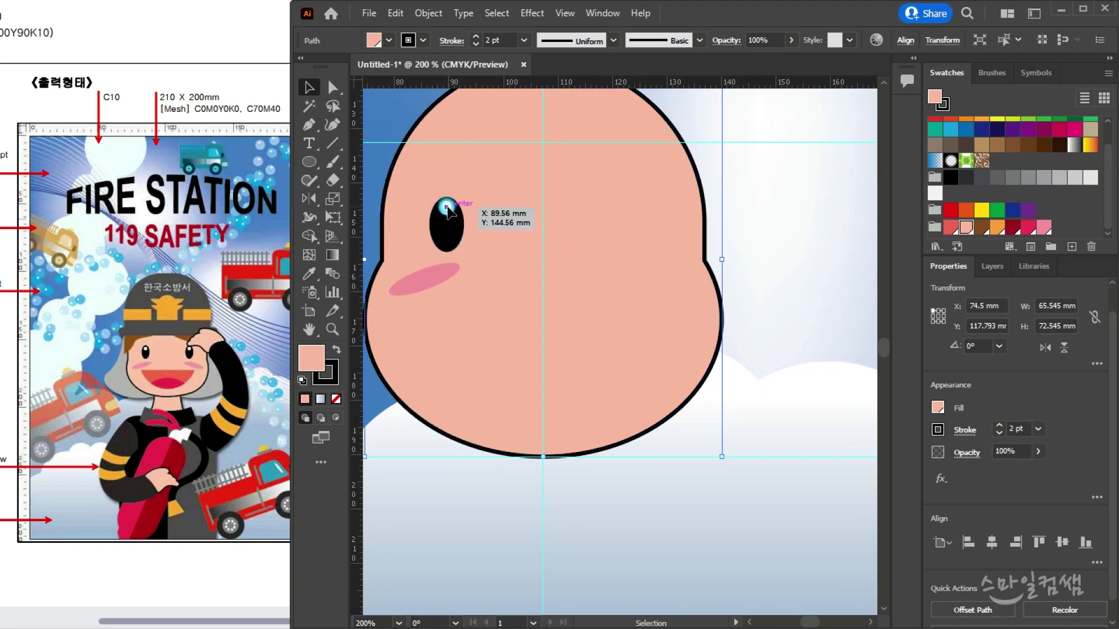
shift+click(449, 239)
shift+click(432, 272)
shift+click(432, 272)
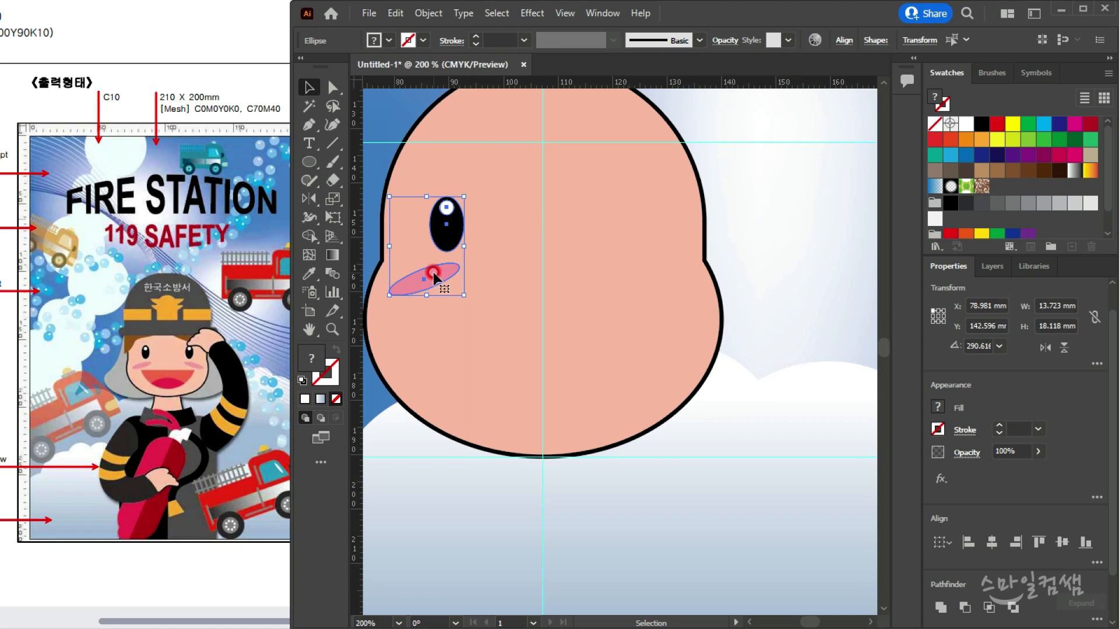
click(303, 201)
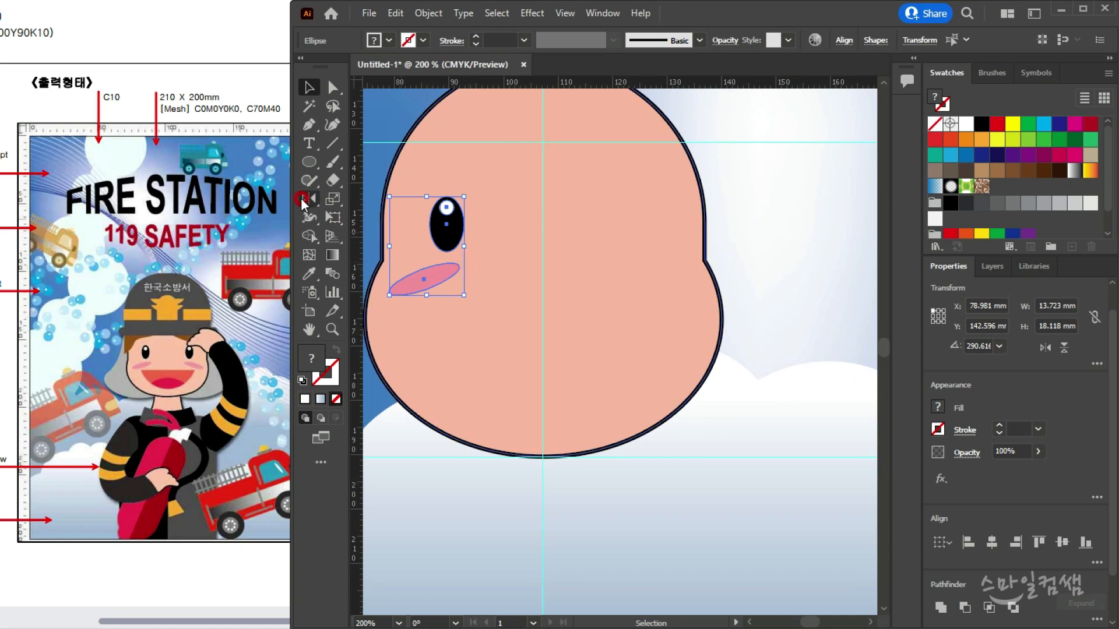
click(381, 216)
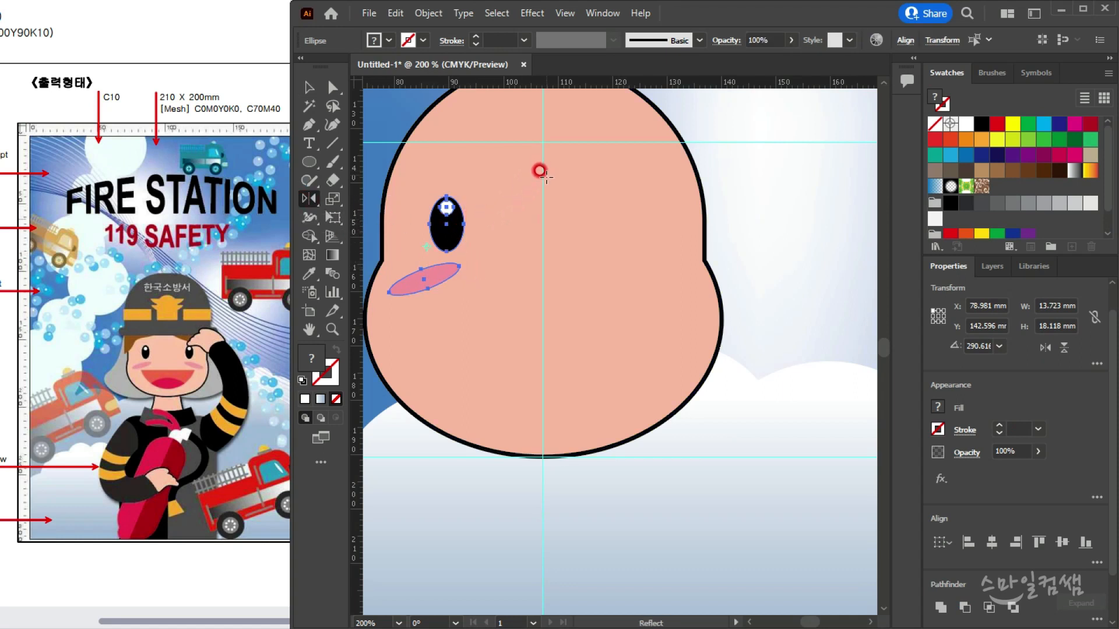
alt+click(542, 222)
click(879, 357)
click(873, 481)
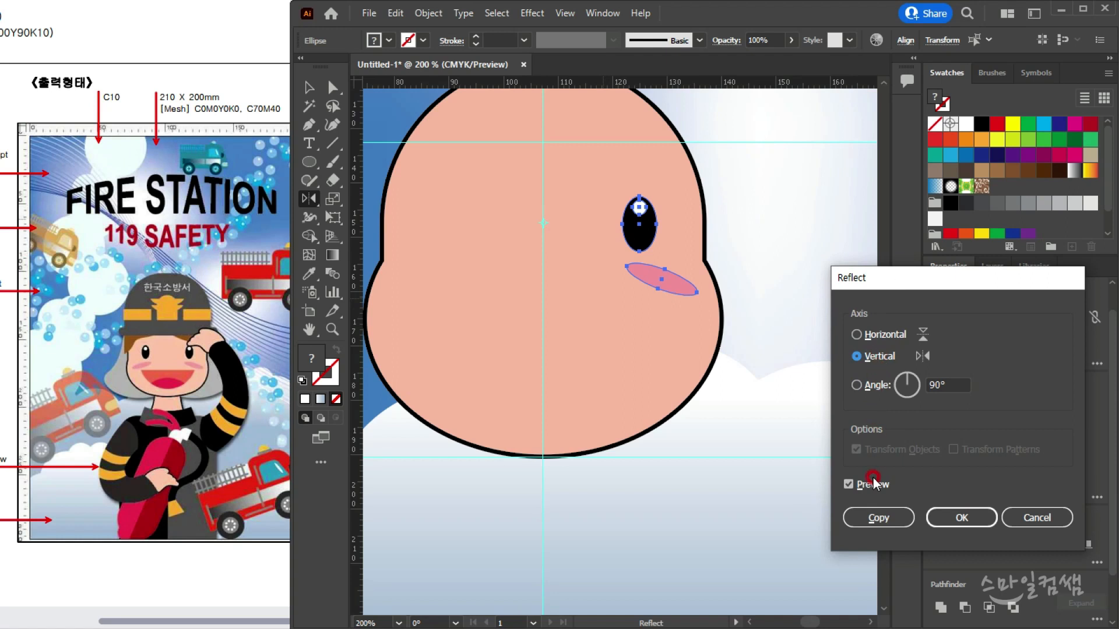
click(873, 485)
click(873, 485)
click(874, 485)
click(873, 485)
click(879, 517)
click(355, 99)
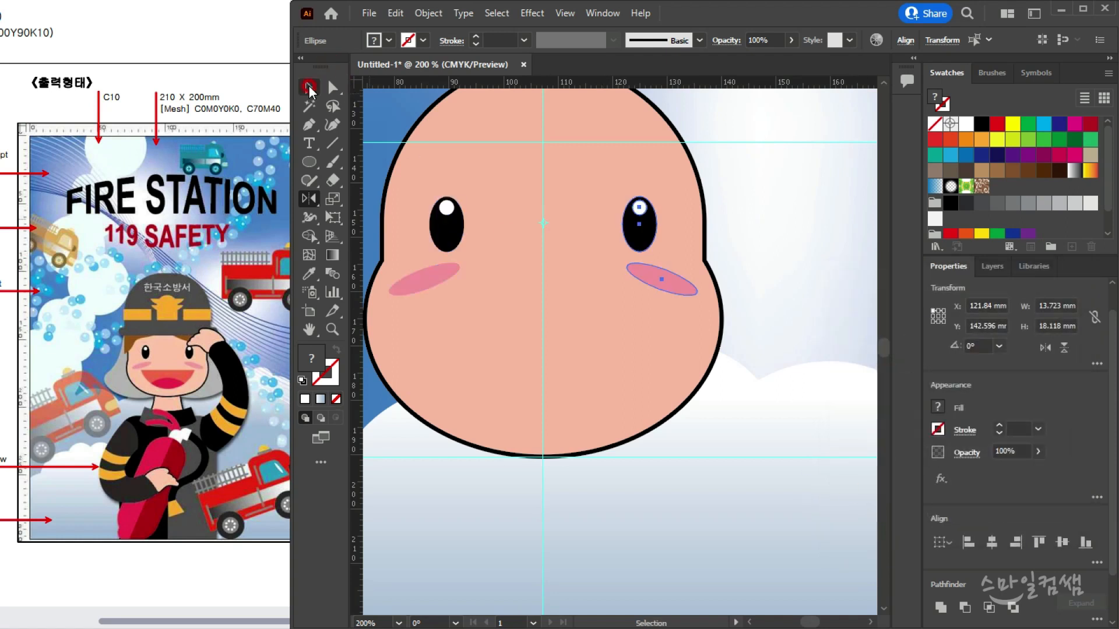
click(309, 89)
click(746, 494)
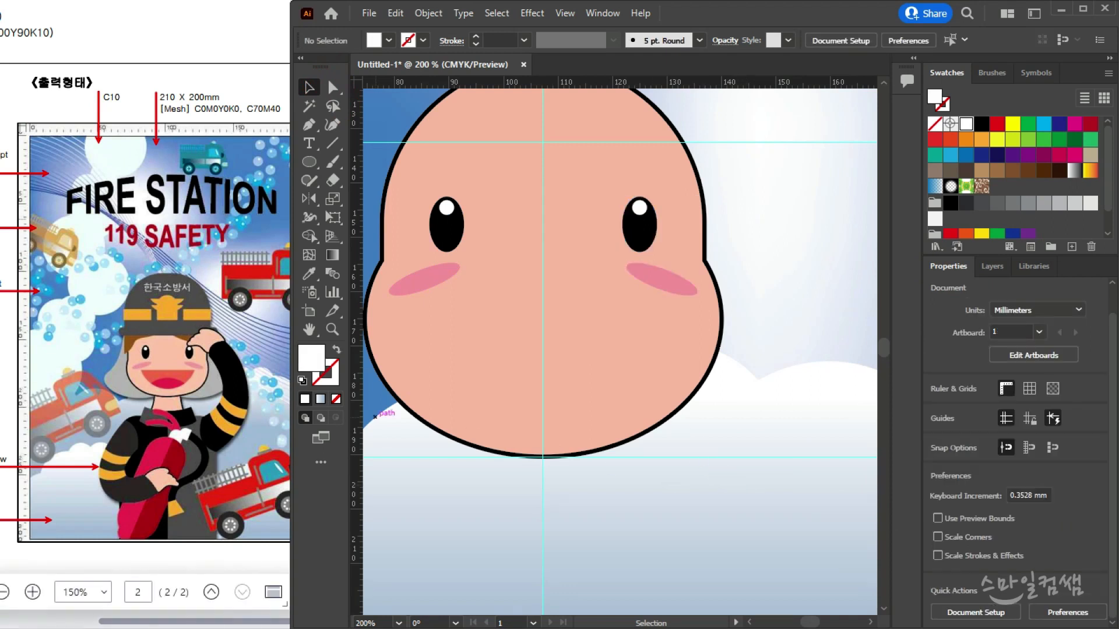
Draw a white ellipse about 49.7 by 38.5 mm for the mouth, centred on the vertical guide in the lower face
click(792, 387)
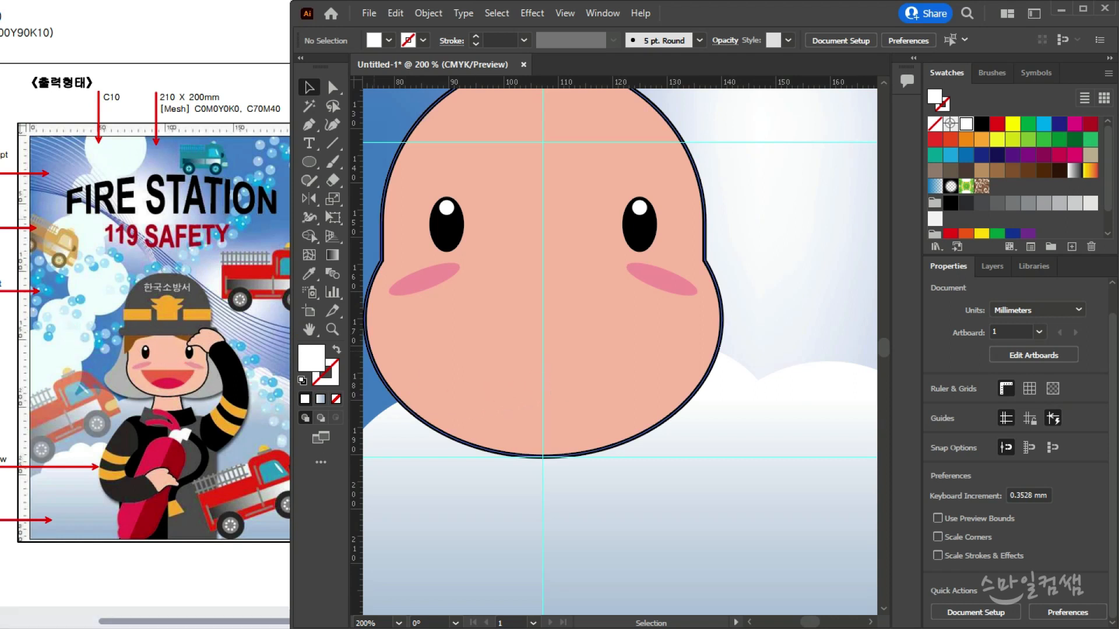
click(541, 273)
click(314, 158)
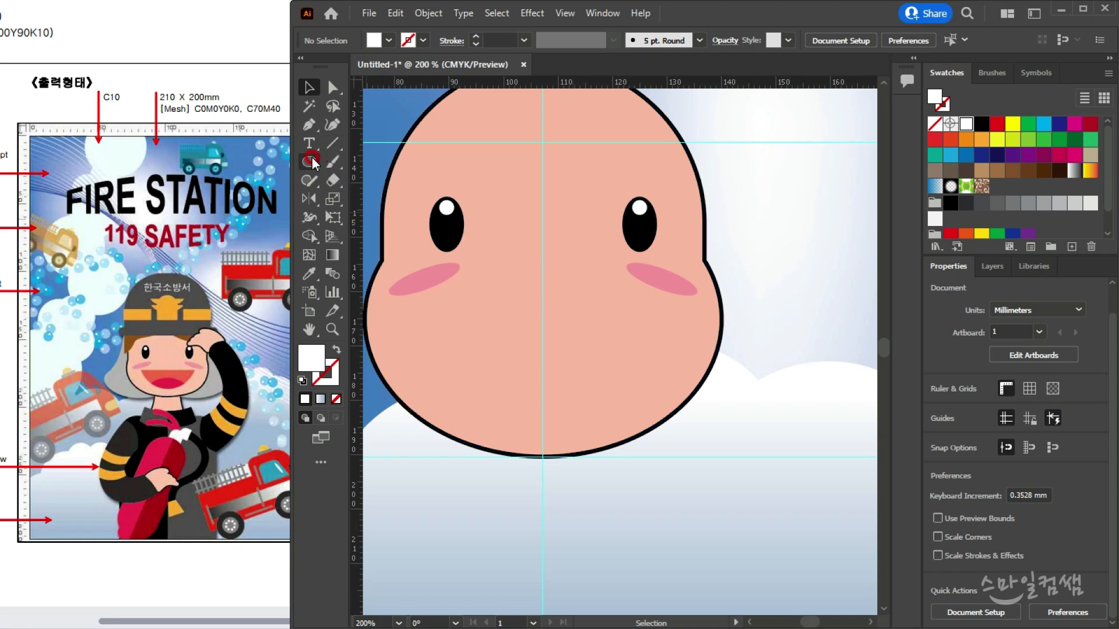
click(538, 360)
drag(544, 367, 677, 464)
Delete the mouth ellipse's top anchor point to leave a flat-topped half ellipse
click(331, 99)
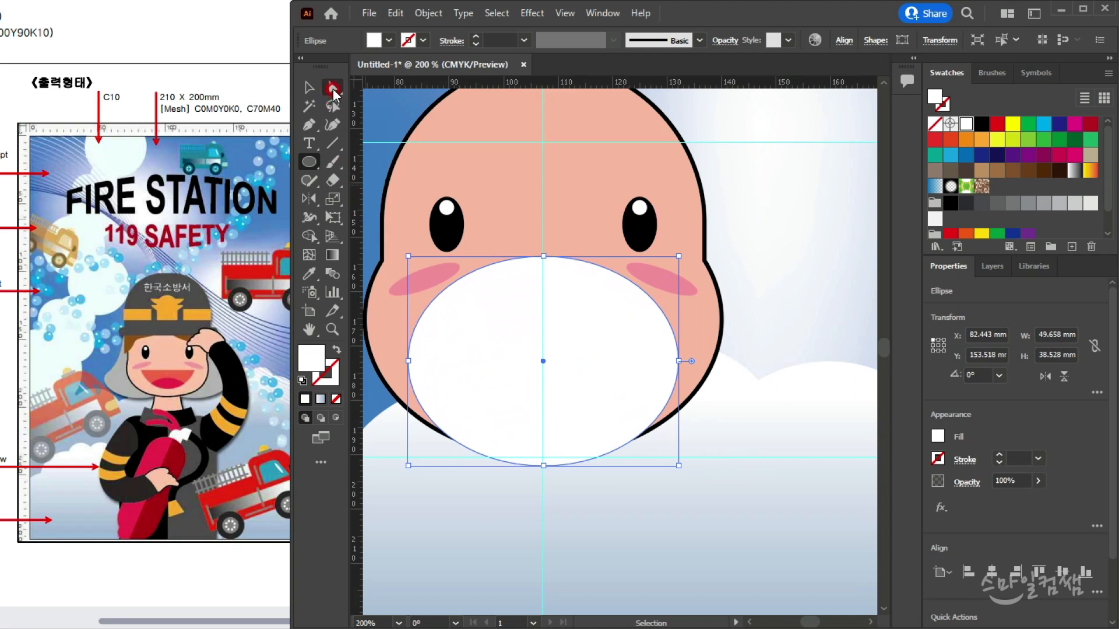
click(542, 257)
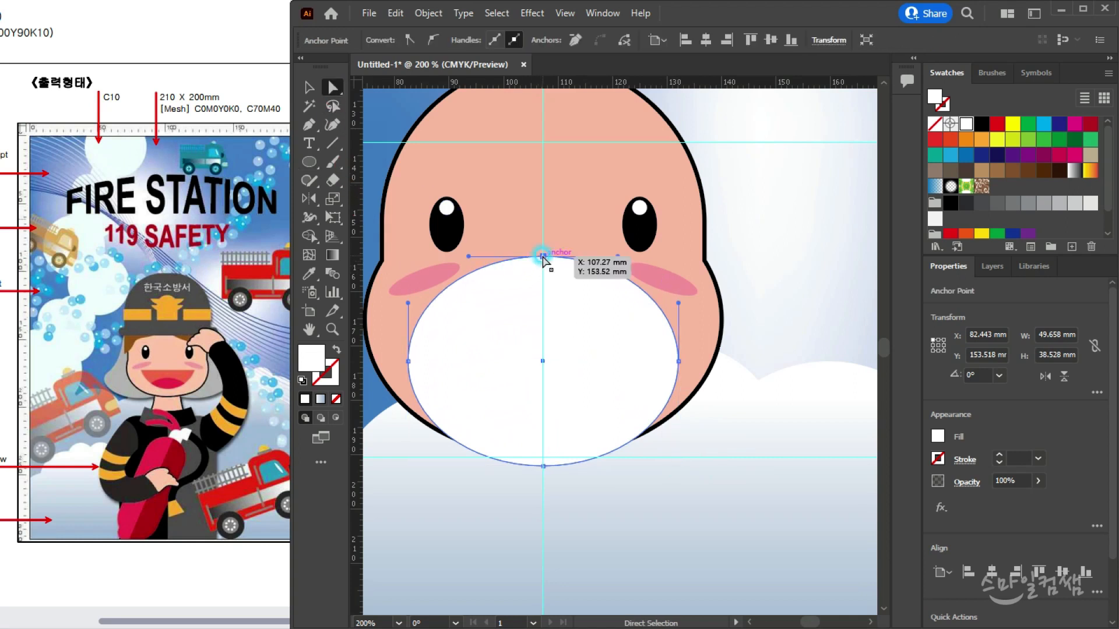
key(Delete)
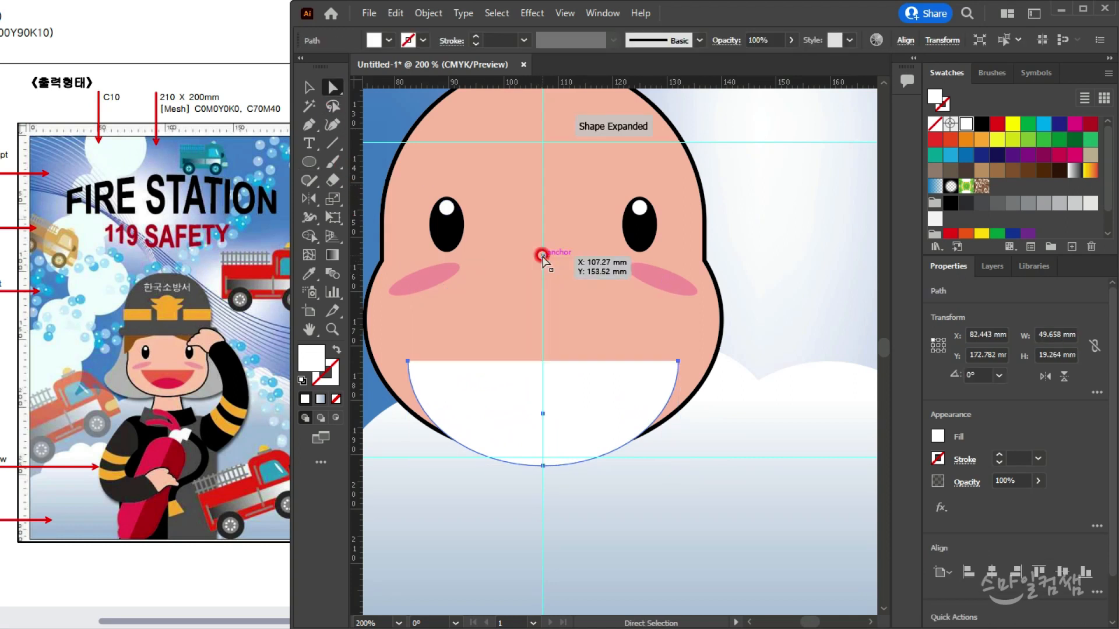
Move the mouth shape up about 10 mm inside the face and narrow it evenly to about 43.6 mm
click(353, 169)
click(308, 89)
drag(594, 387, 595, 339)
drag(678, 318, 659, 318)
drag(617, 338, 617, 328)
Lower the mouth's bottom anchor point straight down by about 3 mm
click(332, 87)
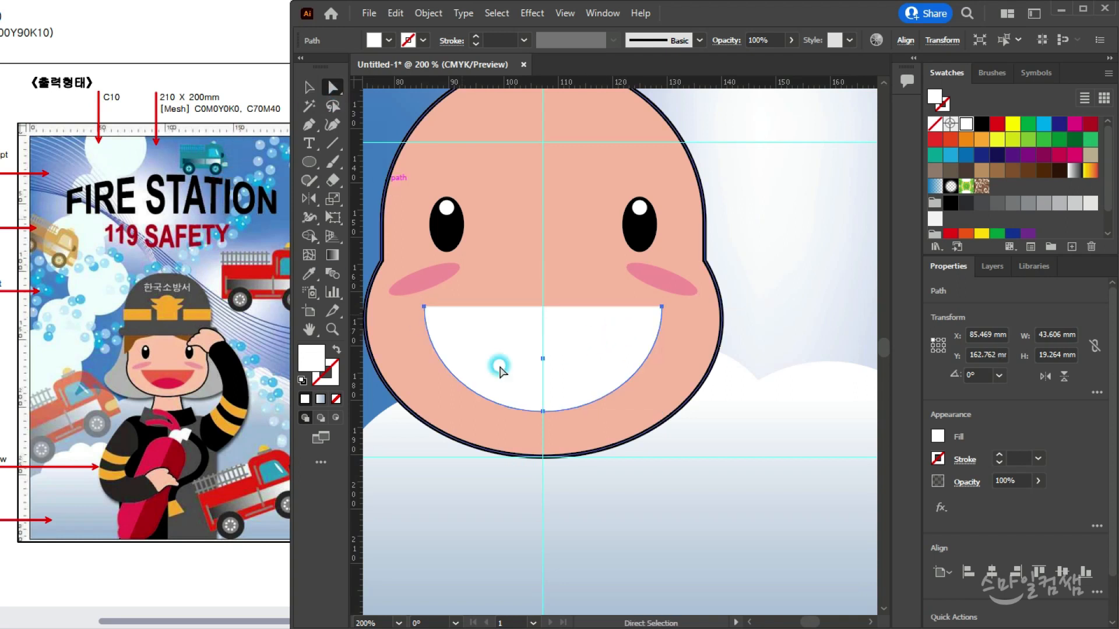
drag(542, 411, 543, 432)
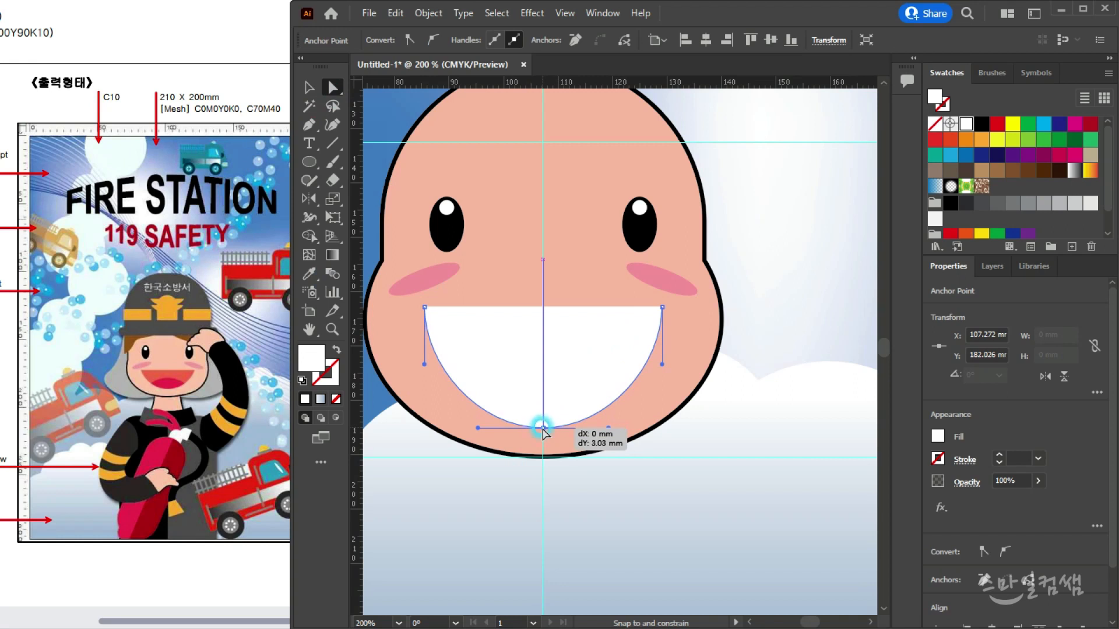
drag(543, 432, 543, 432)
click(308, 87)
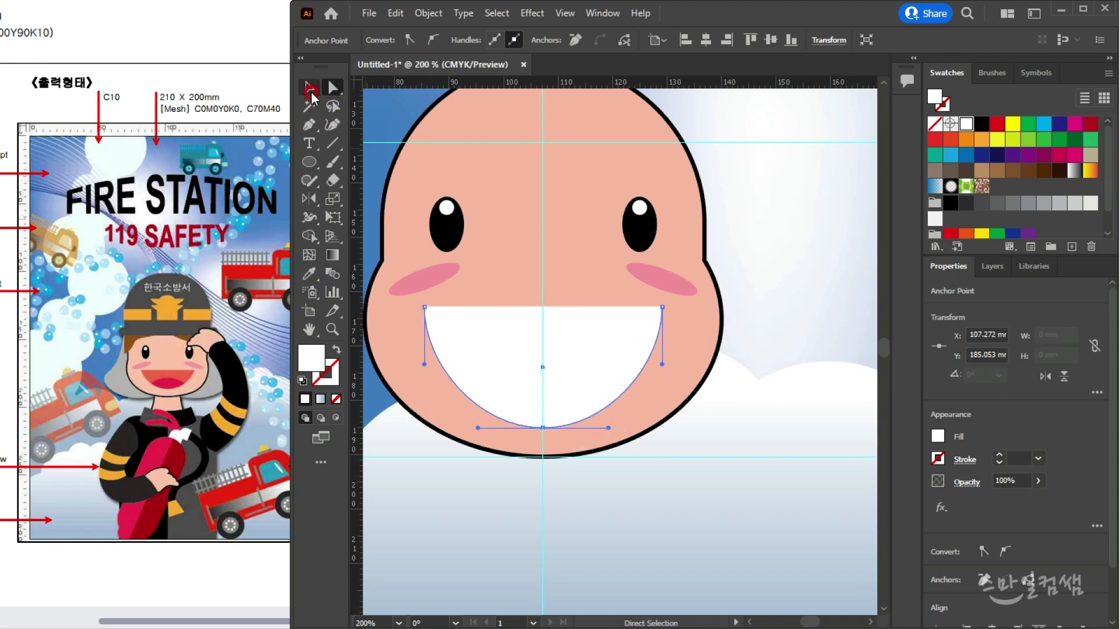
Move the mouth shape down slightly on the vertical guide and fill it with coral red
drag(612, 332, 611, 341)
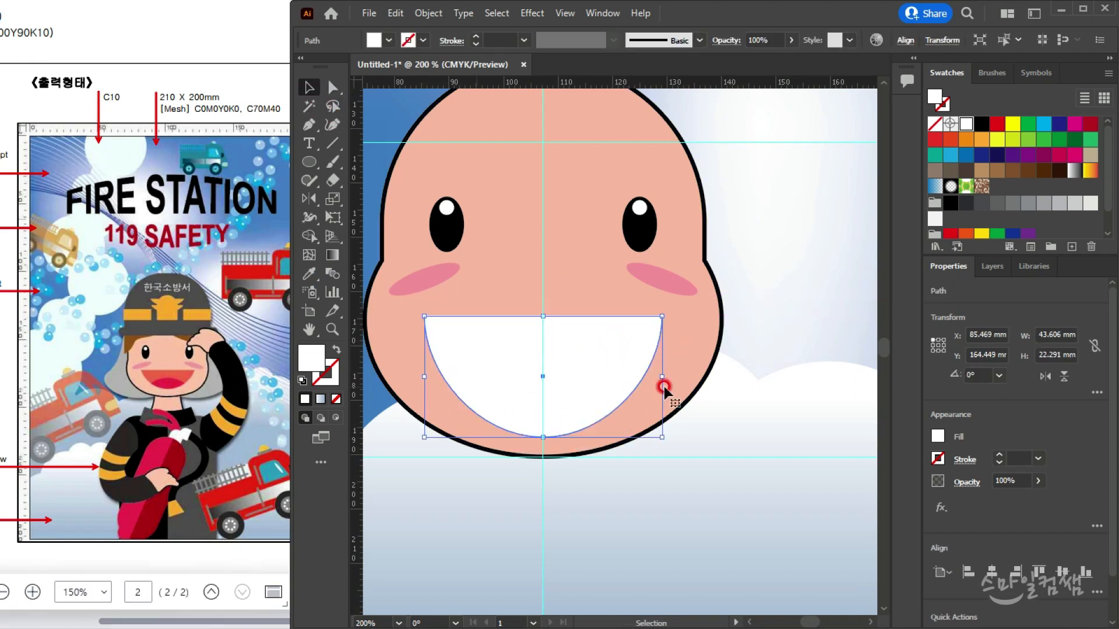
scroll(1012, 211, down, 2)
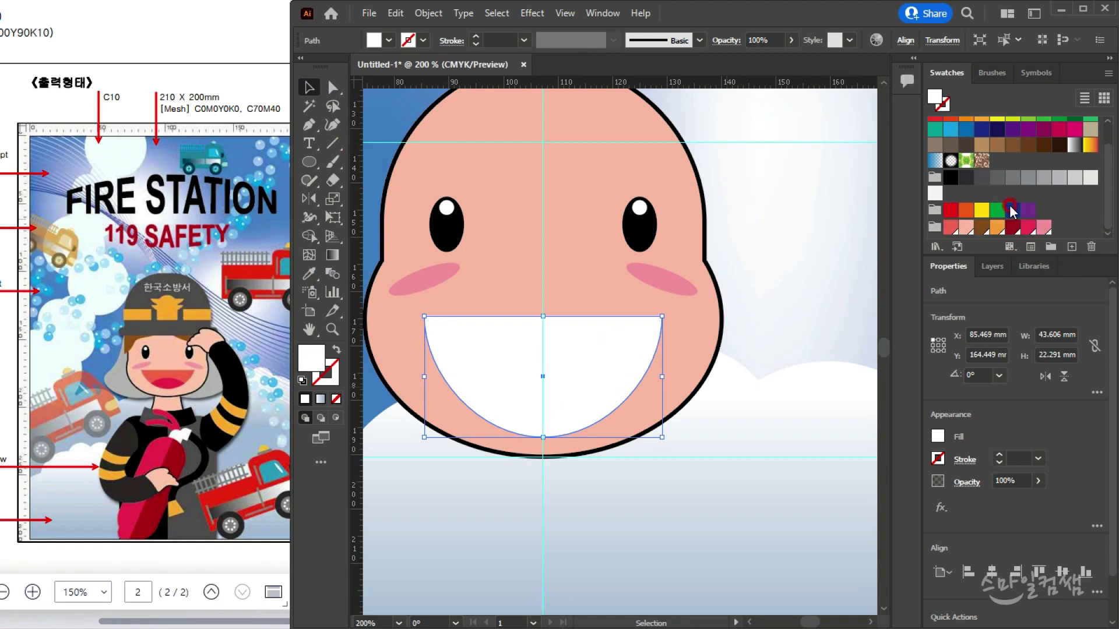
click(949, 227)
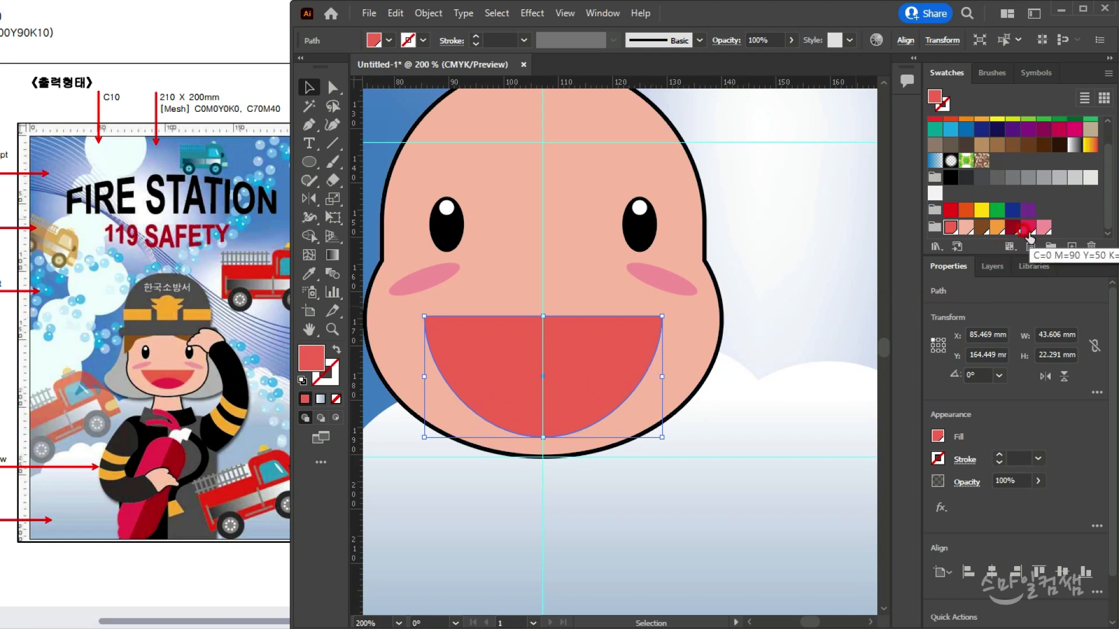
Draw a tongue ellipse about 29.1 by 18.6 mm centred on the vertical guide at the mouth's lower edge, filled with crimson C=0 M=90 Y=50
drag(1028, 232, 327, 168)
click(309, 162)
key(ctrl+shift+a)
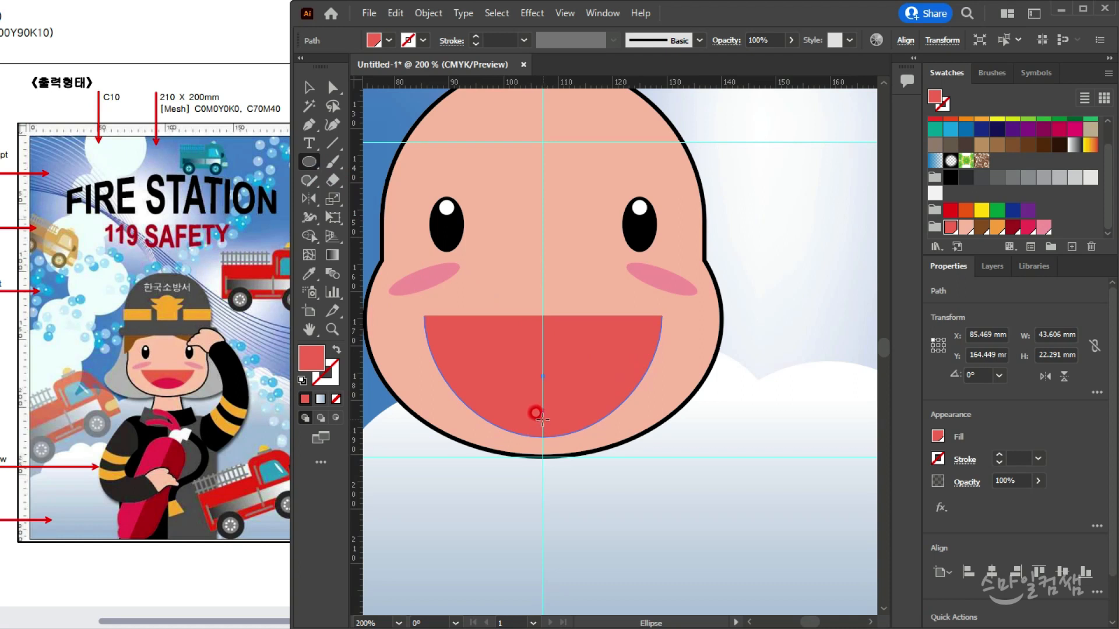
drag(543, 428, 622, 479)
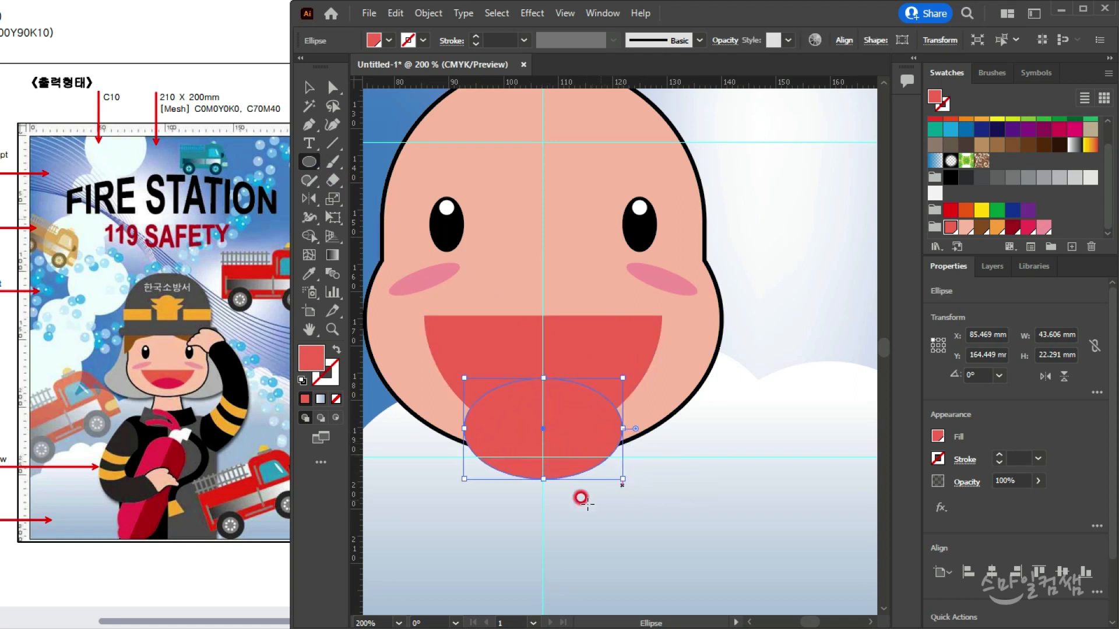
click(1029, 227)
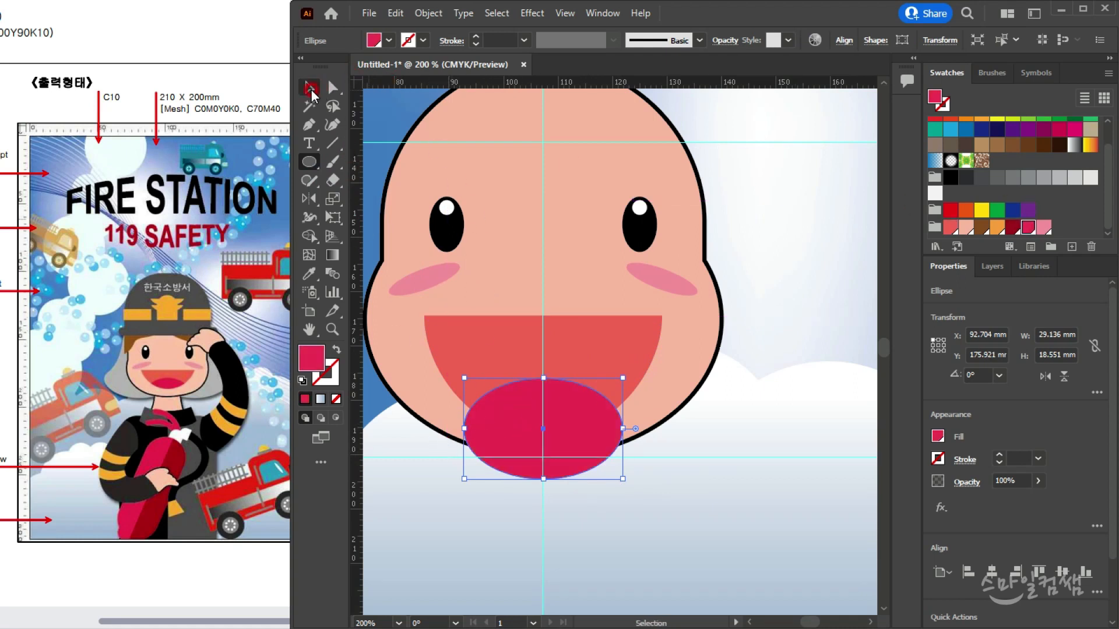
Trim away the part of the tongue ellipse that extends below the mouth using Shape Builder
key(v)
shift+click(592, 337)
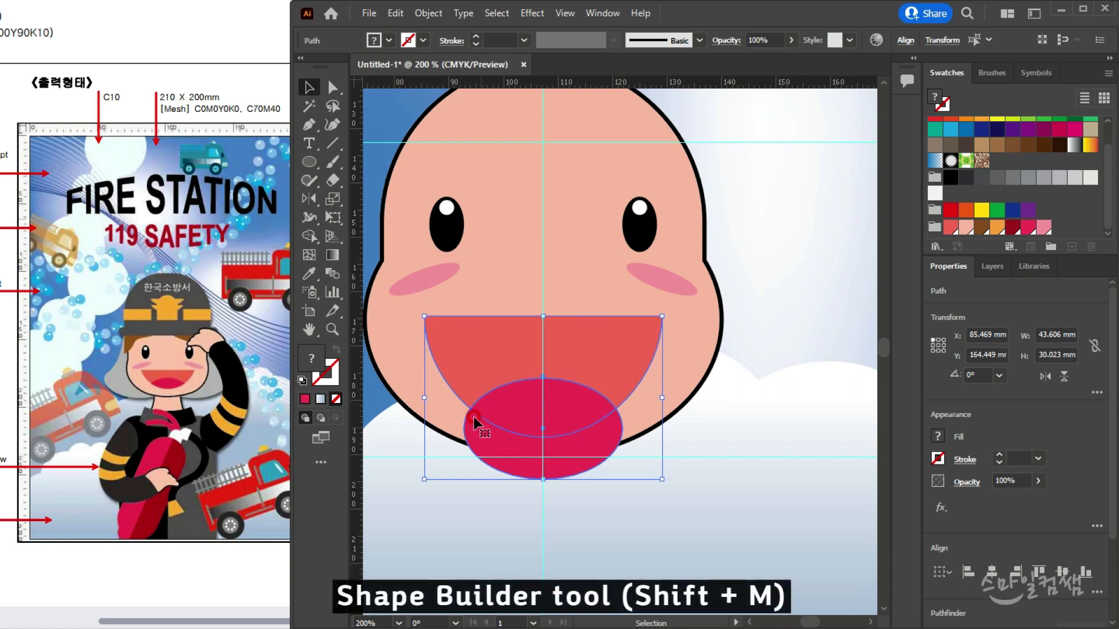
click(311, 237)
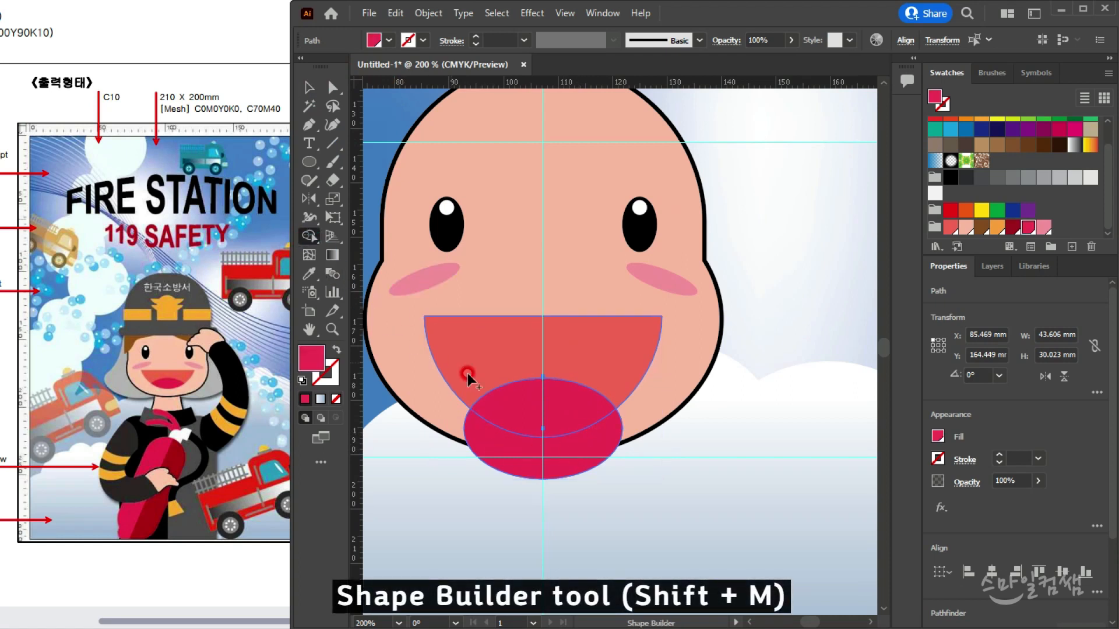
alt+click(593, 436)
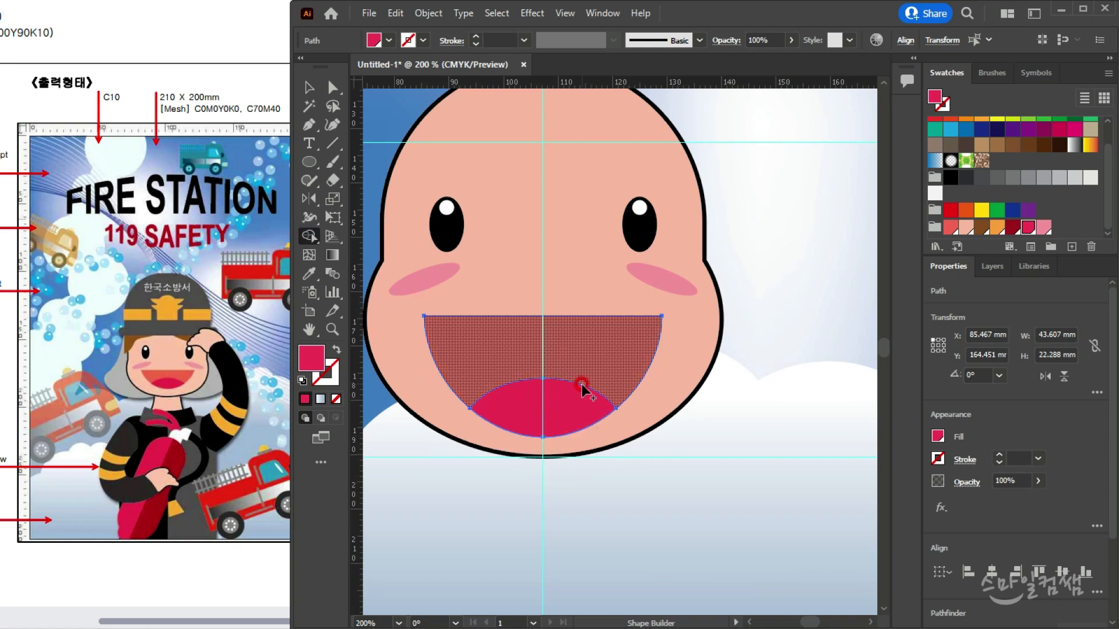
click(309, 87)
click(676, 551)
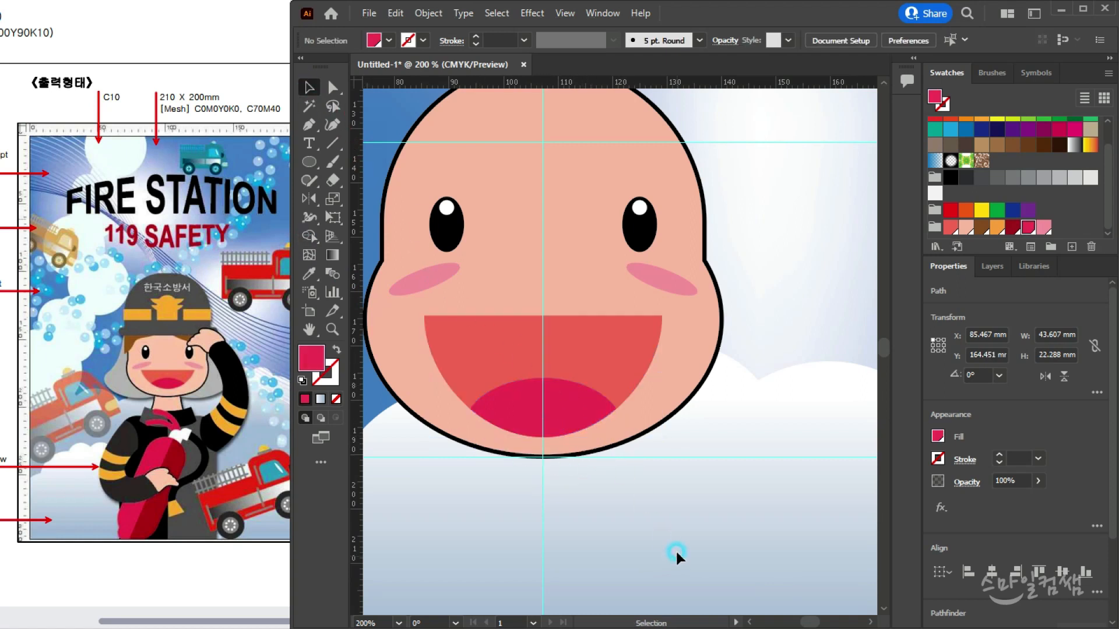
scroll(676, 550, down, 2)
scroll(684, 533, up, 3)
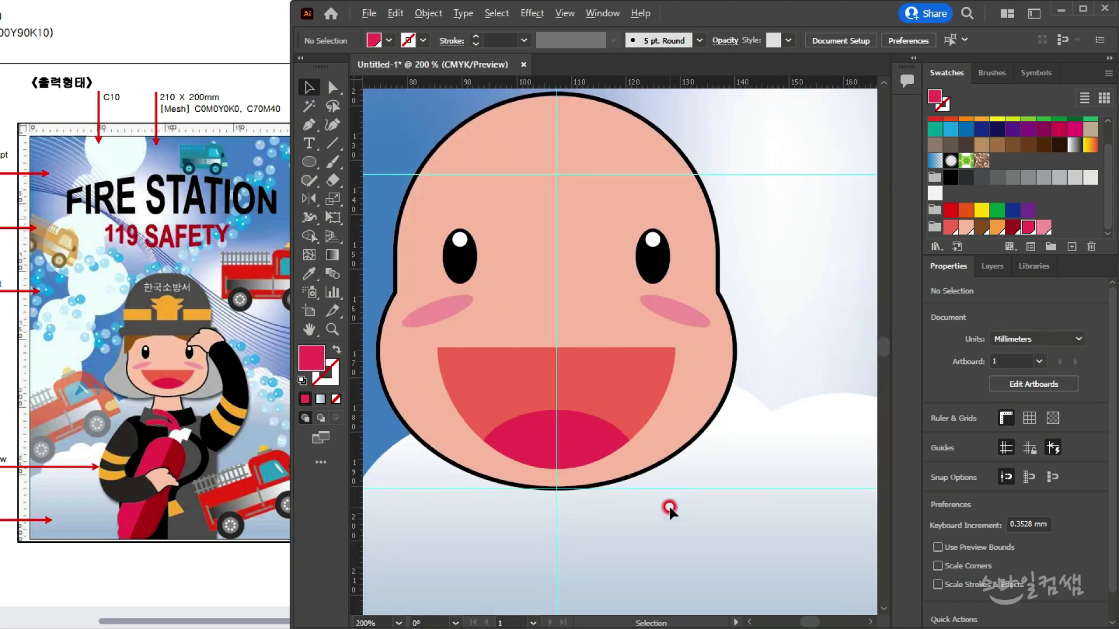
Flatten the mouth and tongue together by lowering their upper edge about 3 mm, keeping the lower edge in place
click(557, 391)
shift+click(514, 284)
drag(500, 267, 500, 294)
click(647, 543)
scroll(642, 433, down, 1)
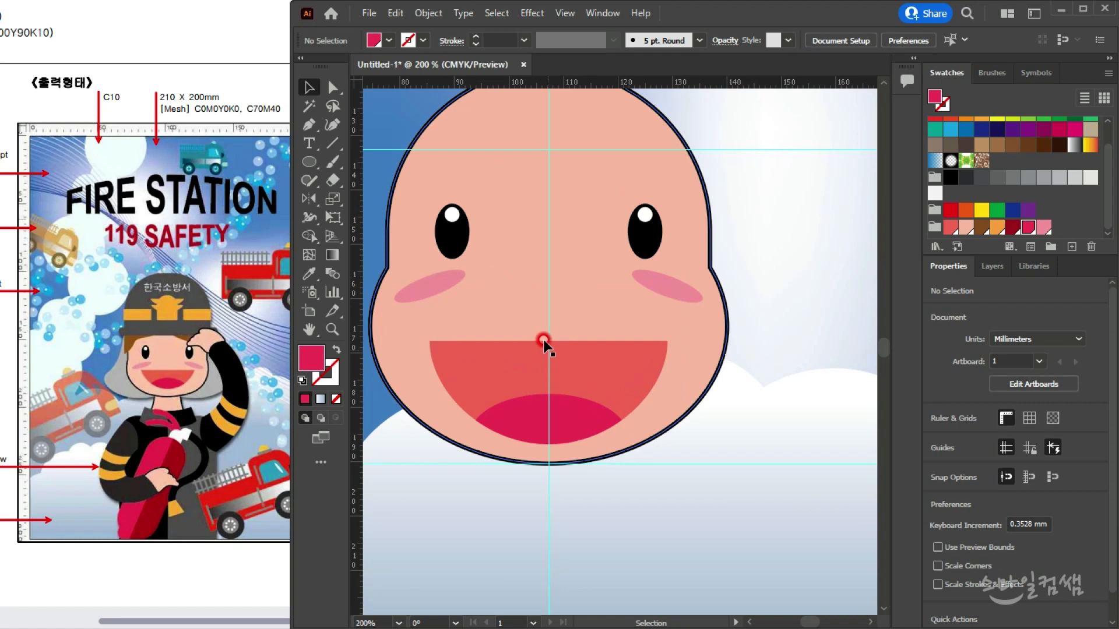
Draw the hair's fringe edge with the Pen tool across the forehead, from the left side of the head over a central peak to the right side
key(ctrl+1)
click(157, 339)
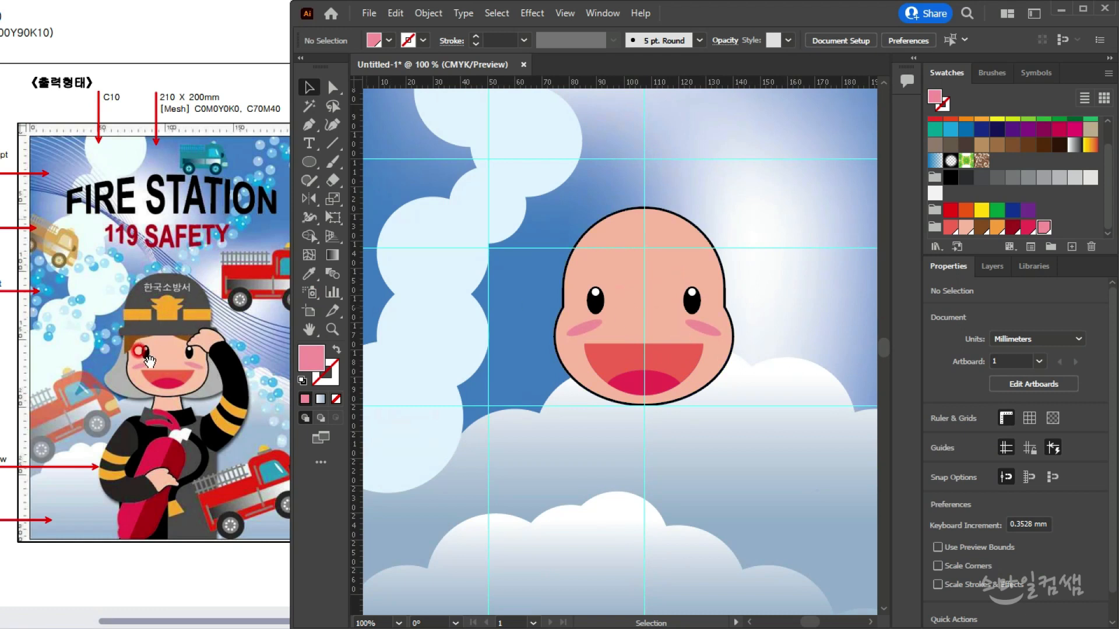
click(131, 372)
click(357, 306)
click(567, 315)
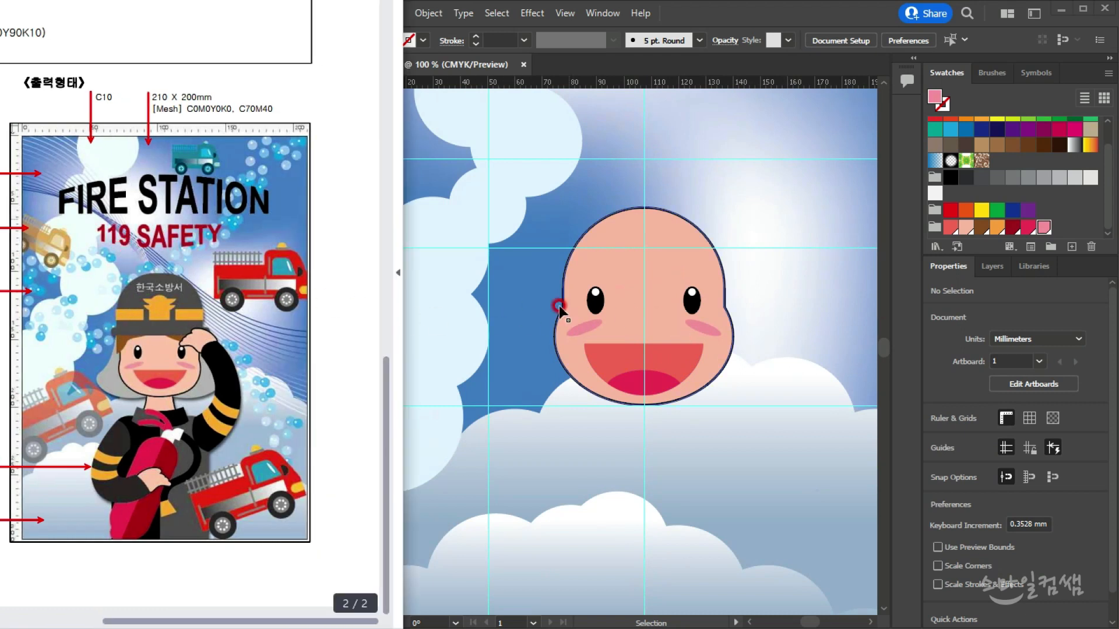
click(312, 130)
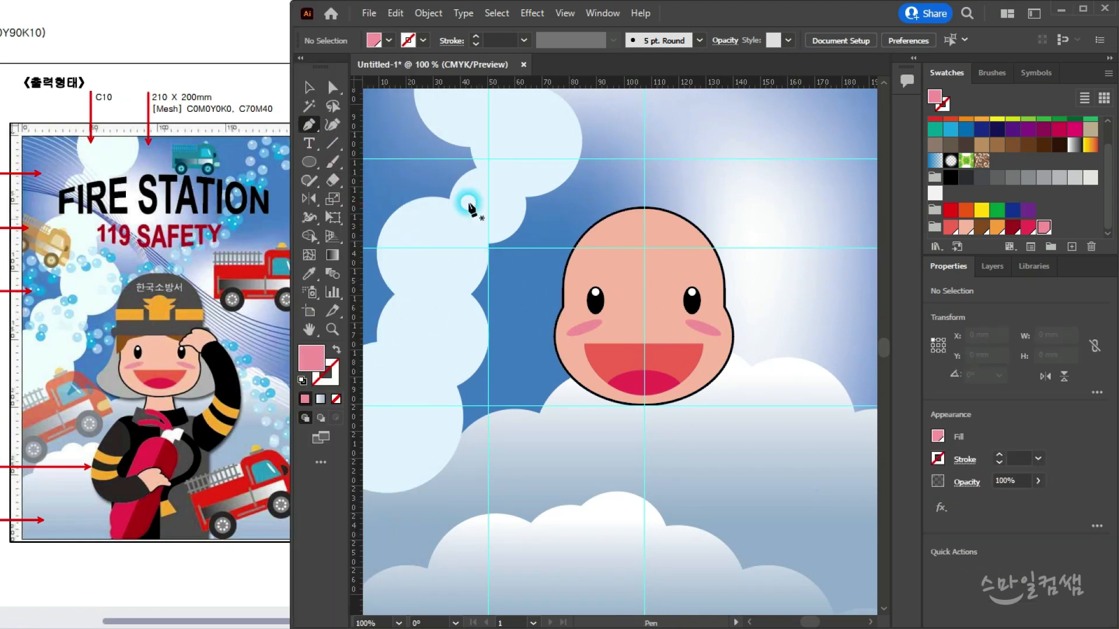
scroll(555, 282, up, 2)
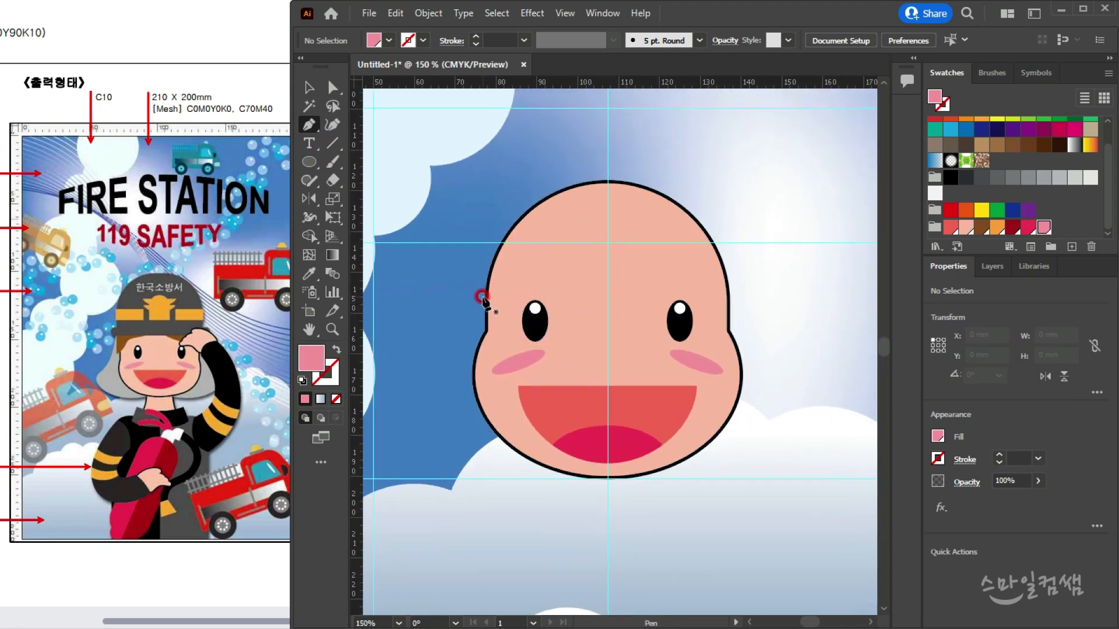
click(479, 302)
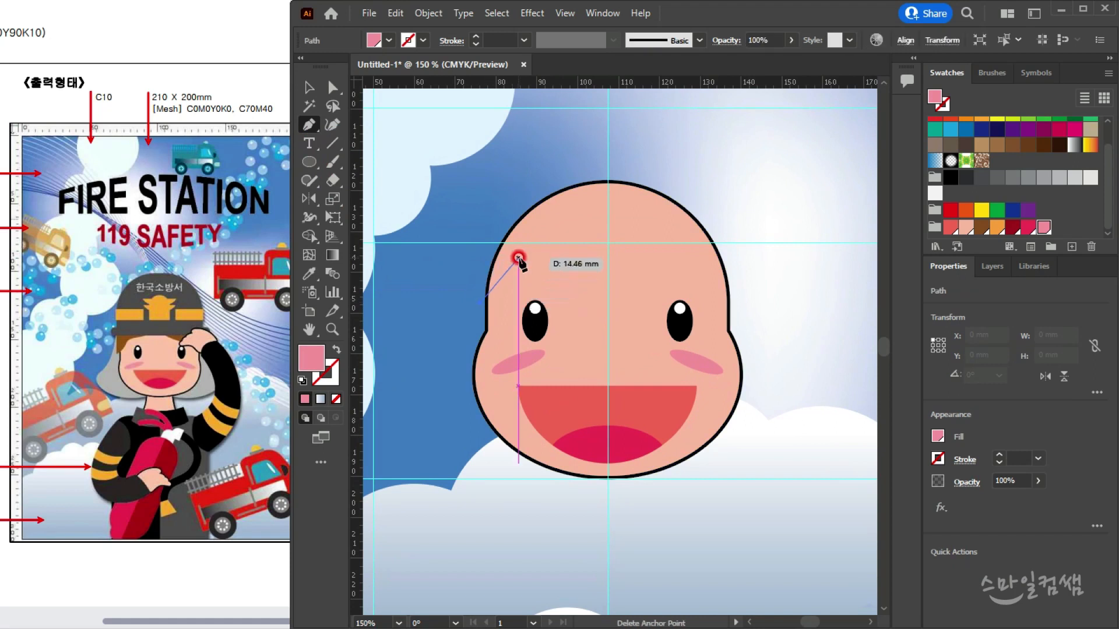
drag(538, 259, 551, 231)
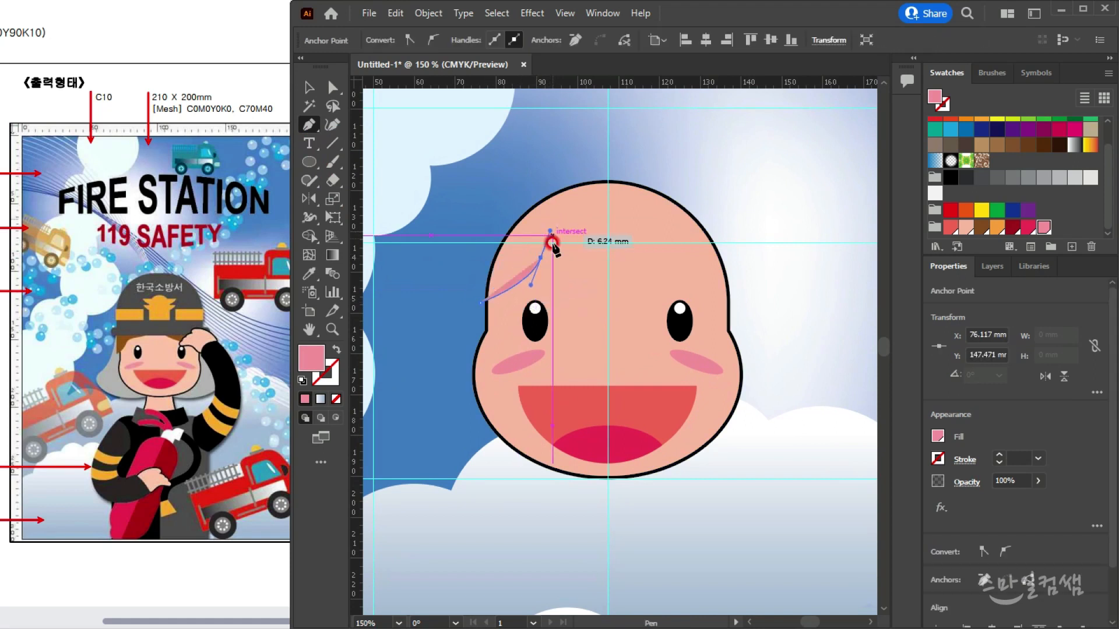
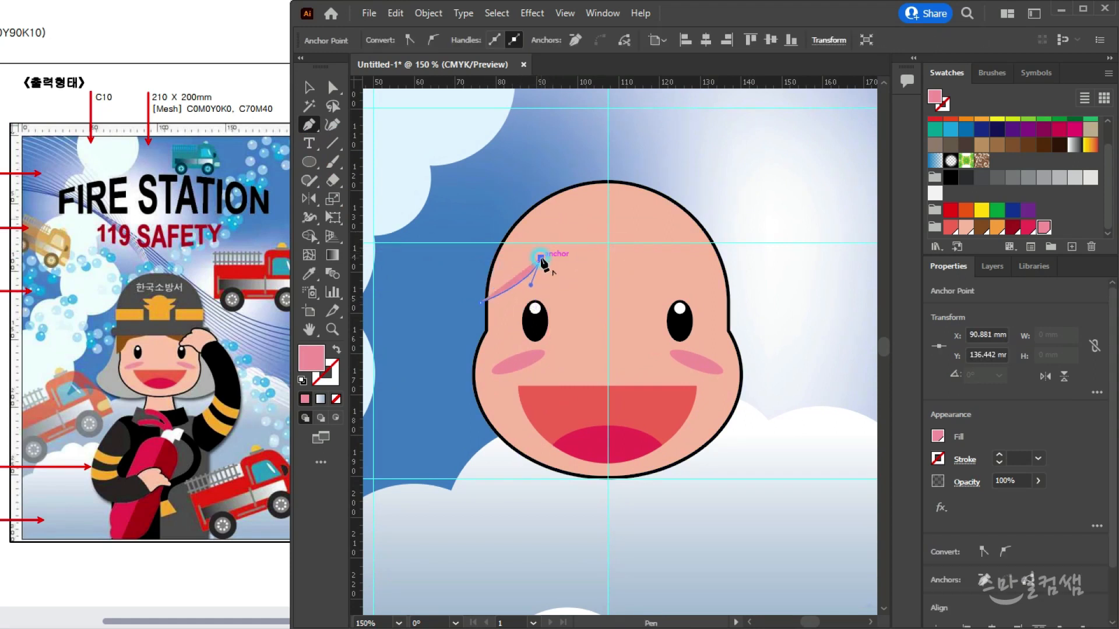
click(610, 239)
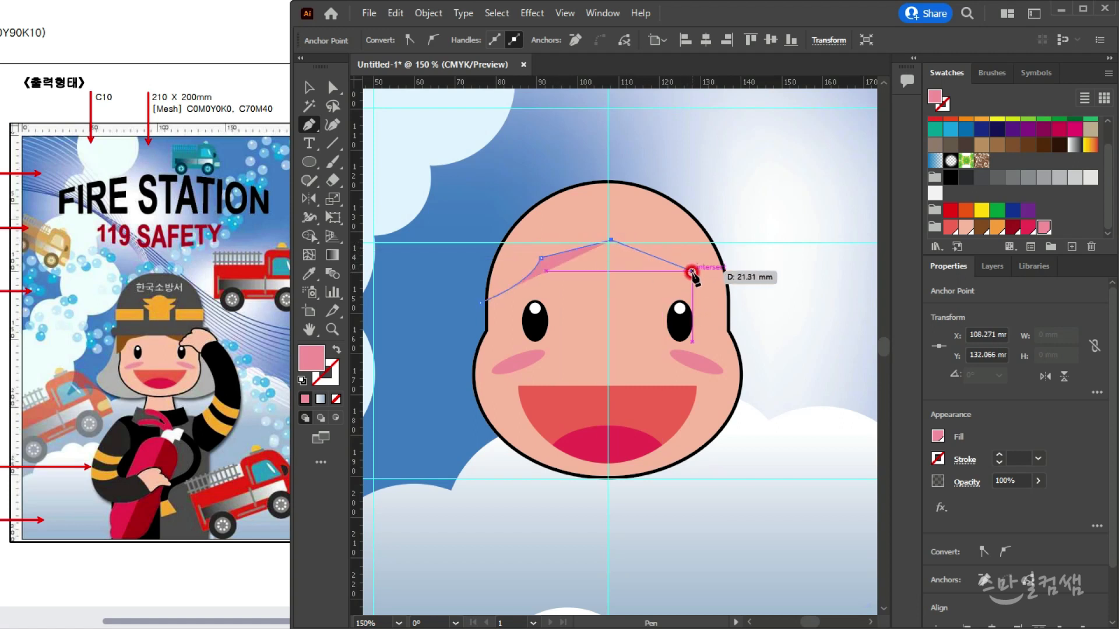
drag(697, 282, 712, 285)
click(738, 282)
Continue the hair path around the top of the head just outside its outline and close it at the left starting point
click(728, 232)
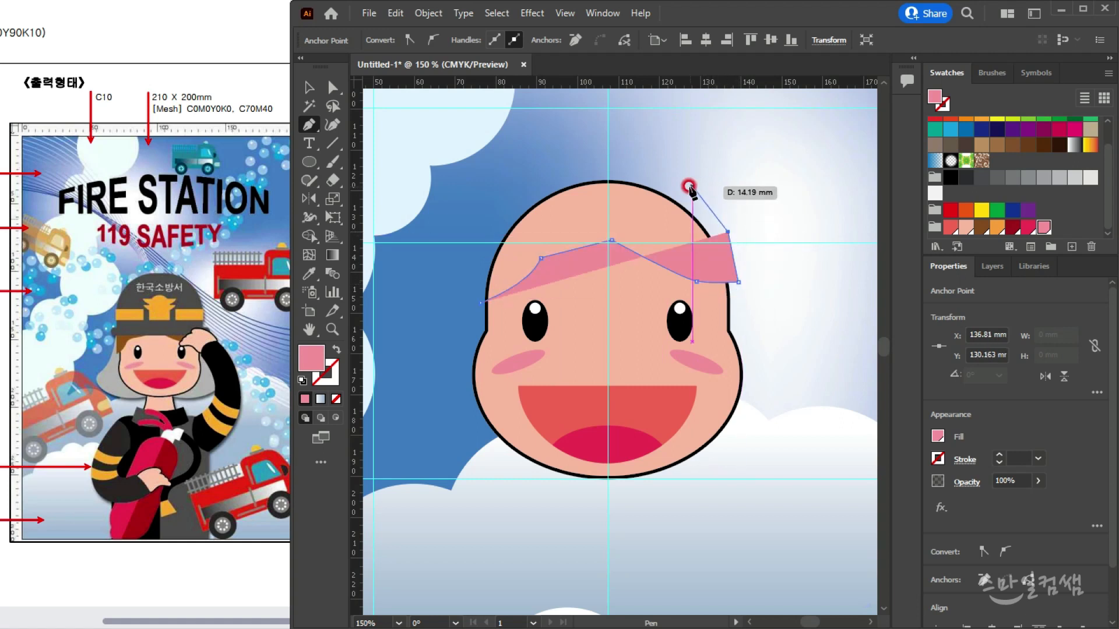
click(690, 188)
click(624, 165)
click(553, 171)
click(502, 213)
click(480, 247)
drag(478, 305, 480, 300)
click(1057, 348)
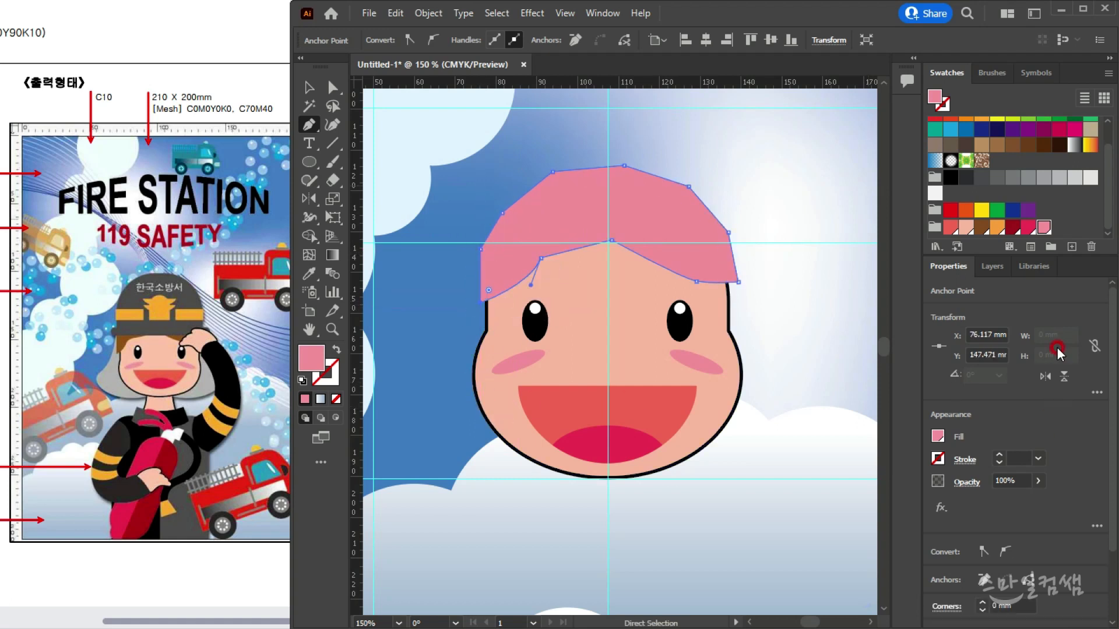
Fill the hair shape with brown and move it slightly down over the forehead
click(980, 228)
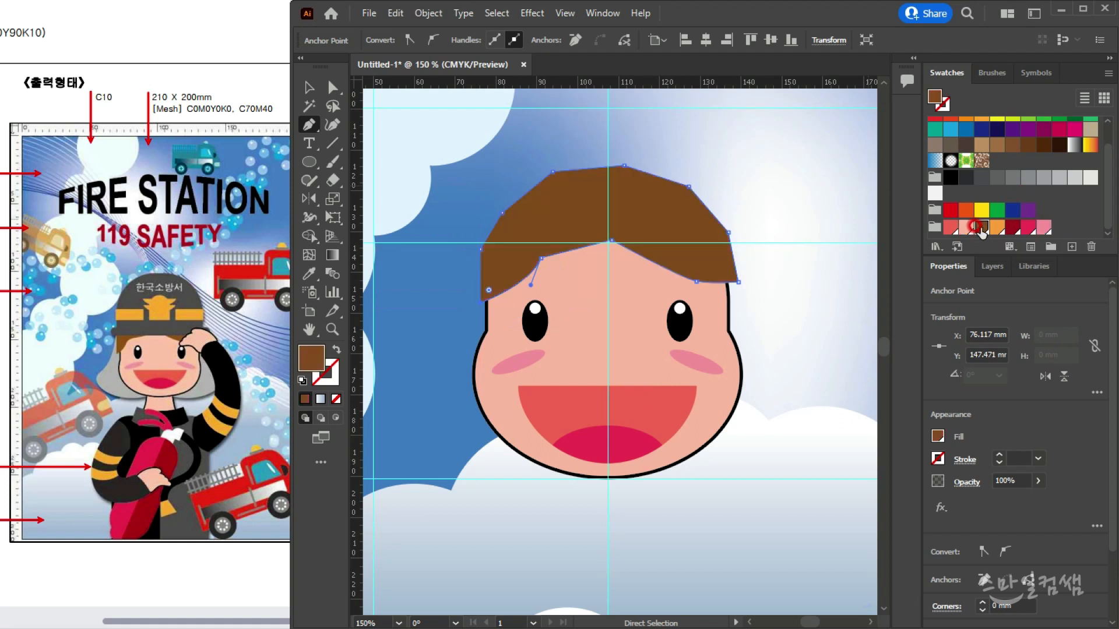
click(309, 88)
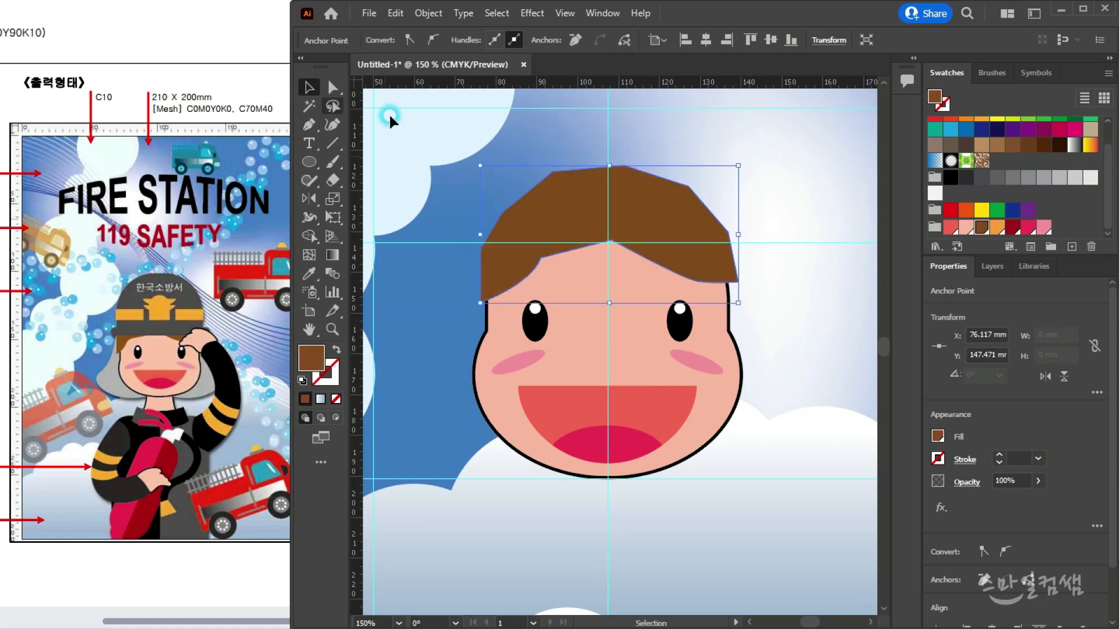
click(806, 217)
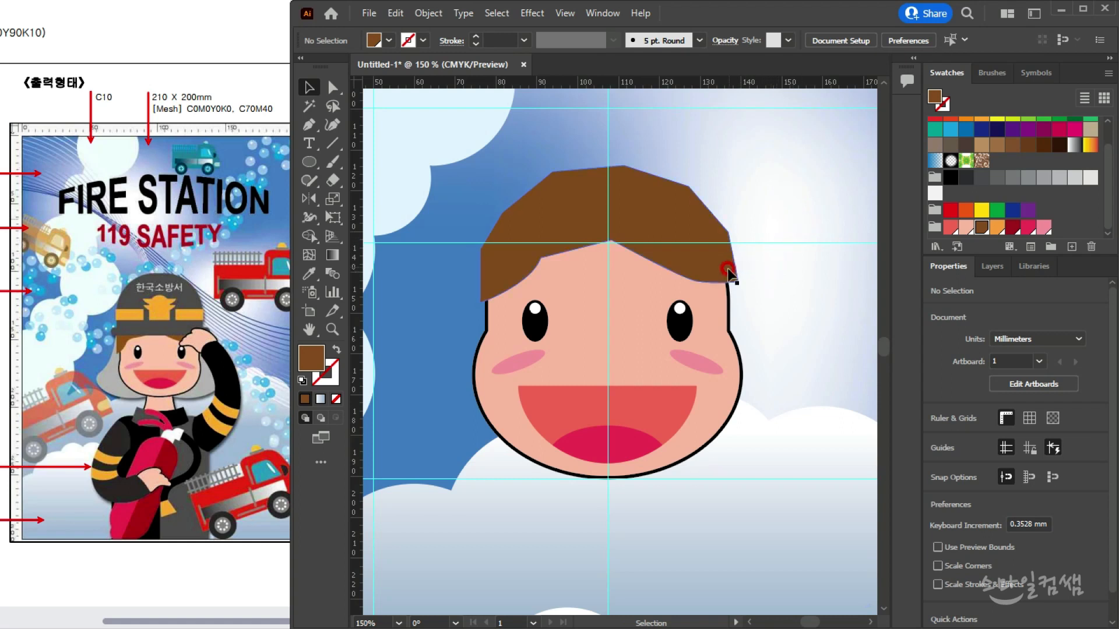
drag(714, 277, 714, 284)
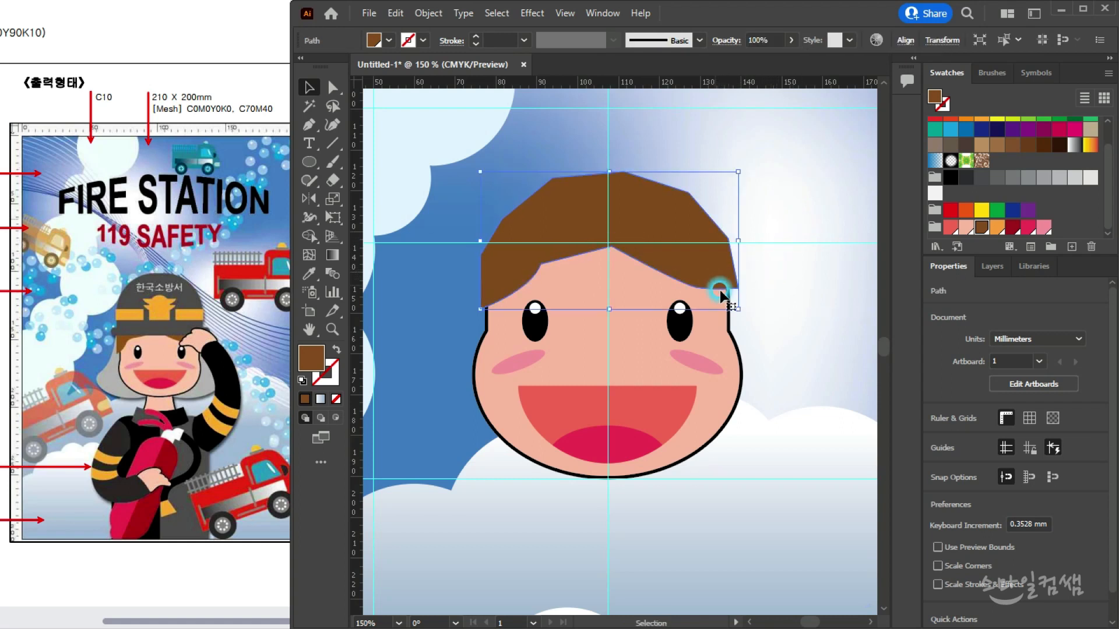
click(806, 319)
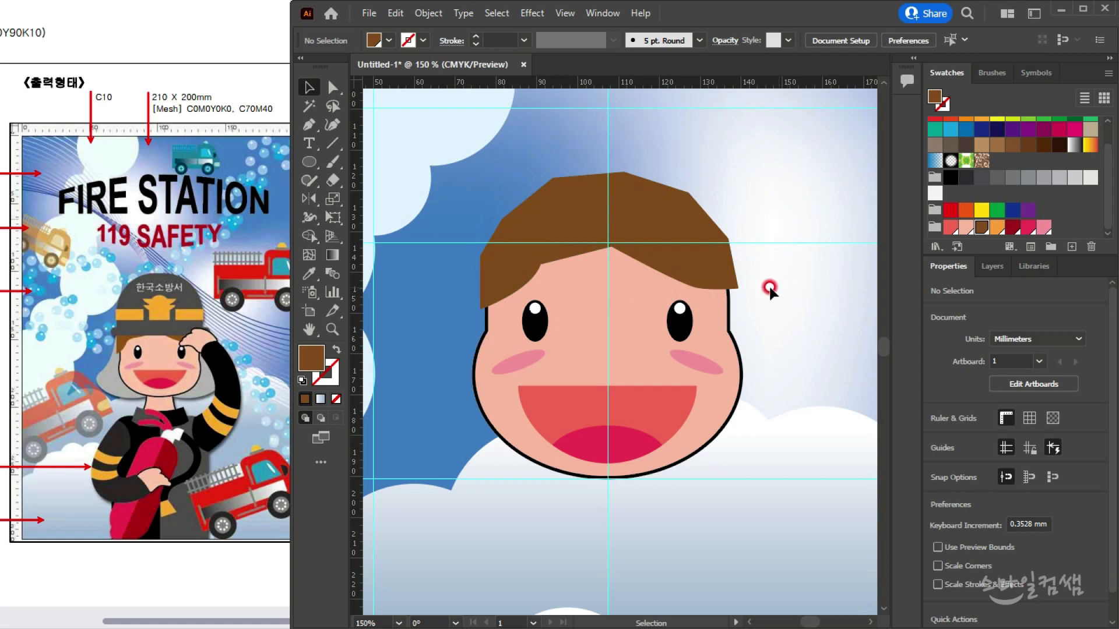
Draw a rounded rectangle about 66.6 by 45 mm for the helmet, centred on the vertical guide over the hair
drag(705, 297, 694, 316)
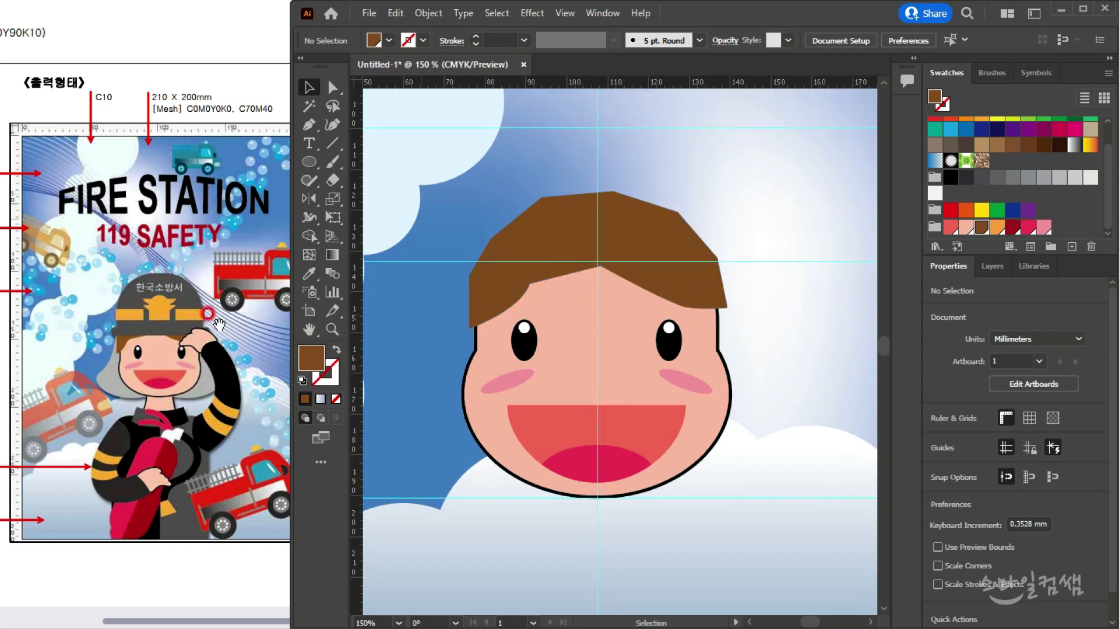
click(309, 162)
click(373, 181)
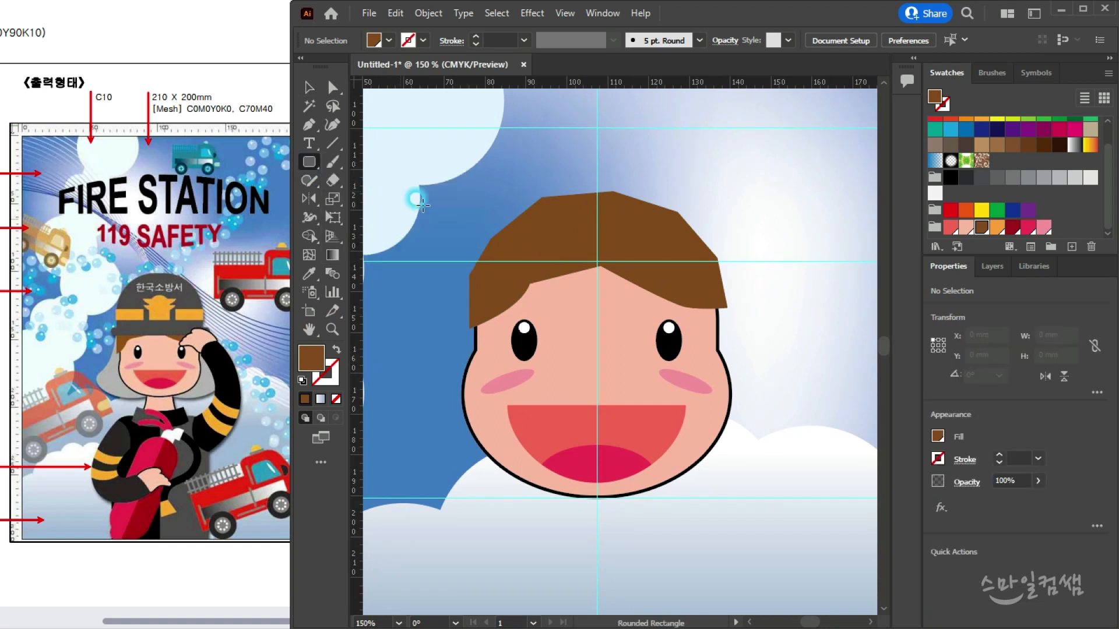
drag(597, 234, 735, 327)
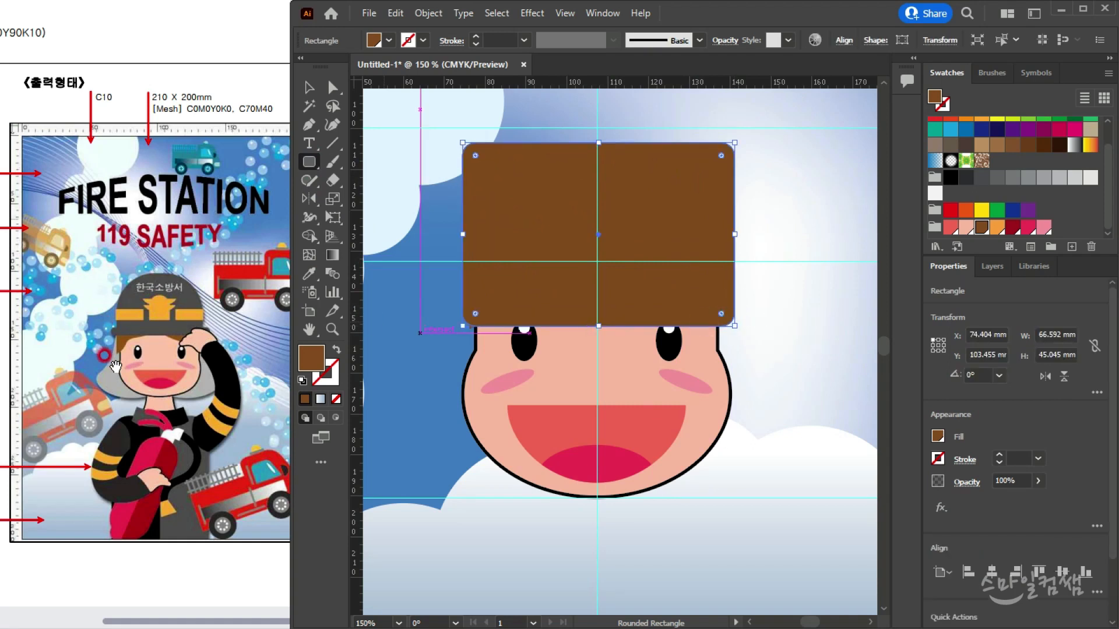
Check the helmet's colour against the reference sheet and fill the rounded rectangle with dark grey
click(115, 366)
drag(157, 339, 187, 339)
drag(159, 406, 78, 410)
click(1062, 292)
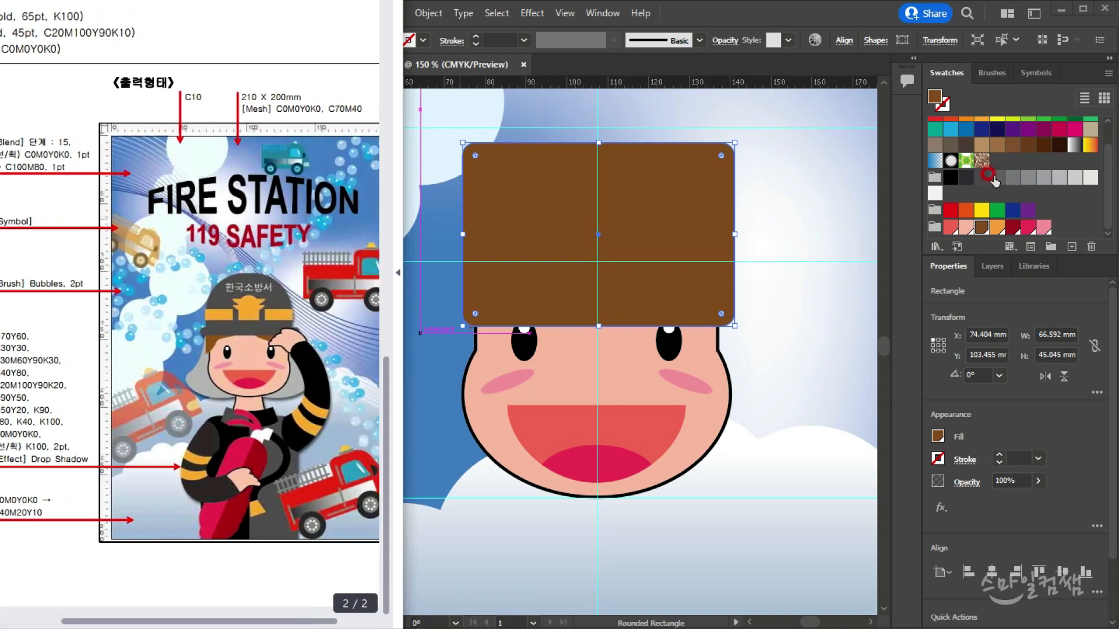
click(970, 178)
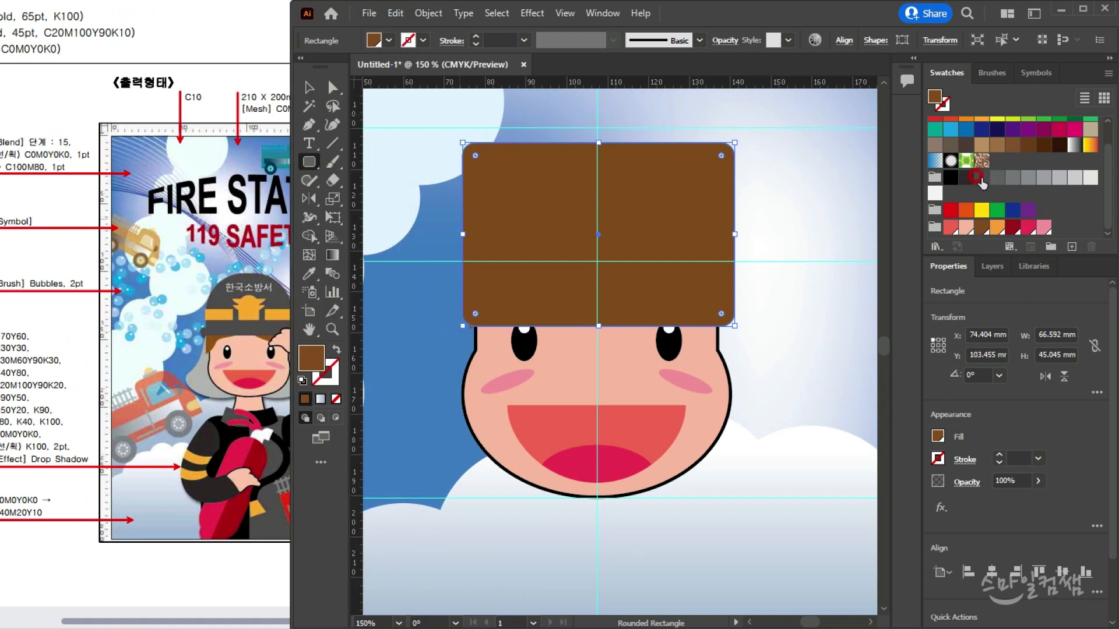
click(979, 179)
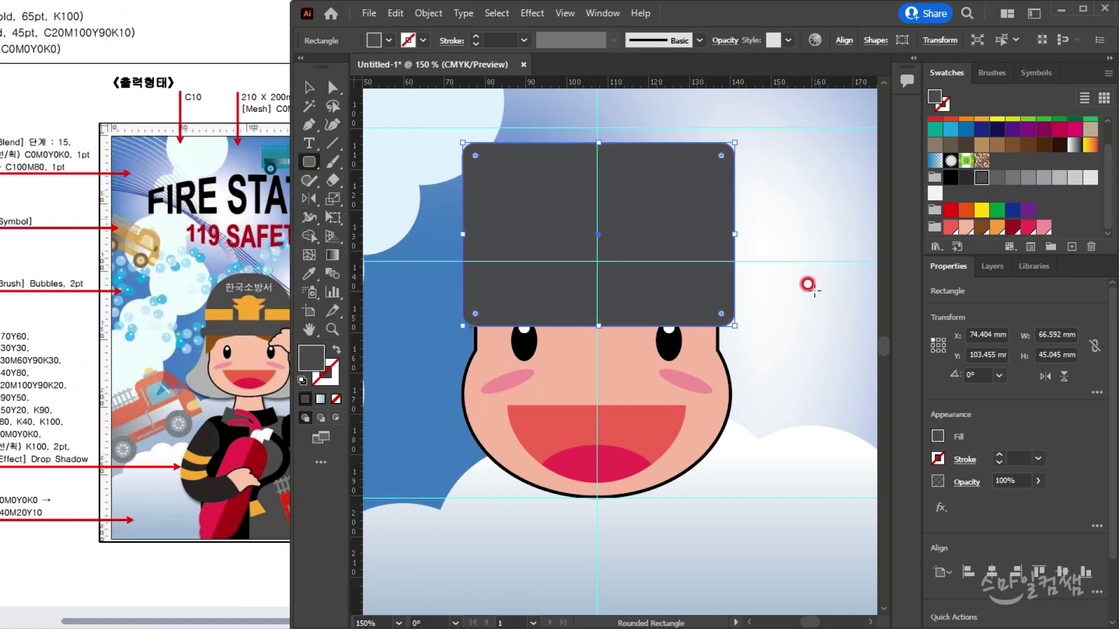
Increase the corner rounding of the grey helmet rectangle so all four corners form large arcs
click(474, 156)
drag(476, 158, 620, 230)
mouse_move(559, 330)
mouse_down()
mouse_move(566, 337)
mouse_move(550, 300)
mouse_up()
drag(555, 246, 530, 209)
drag(528, 300, 527, 300)
drag(530, 260, 530, 262)
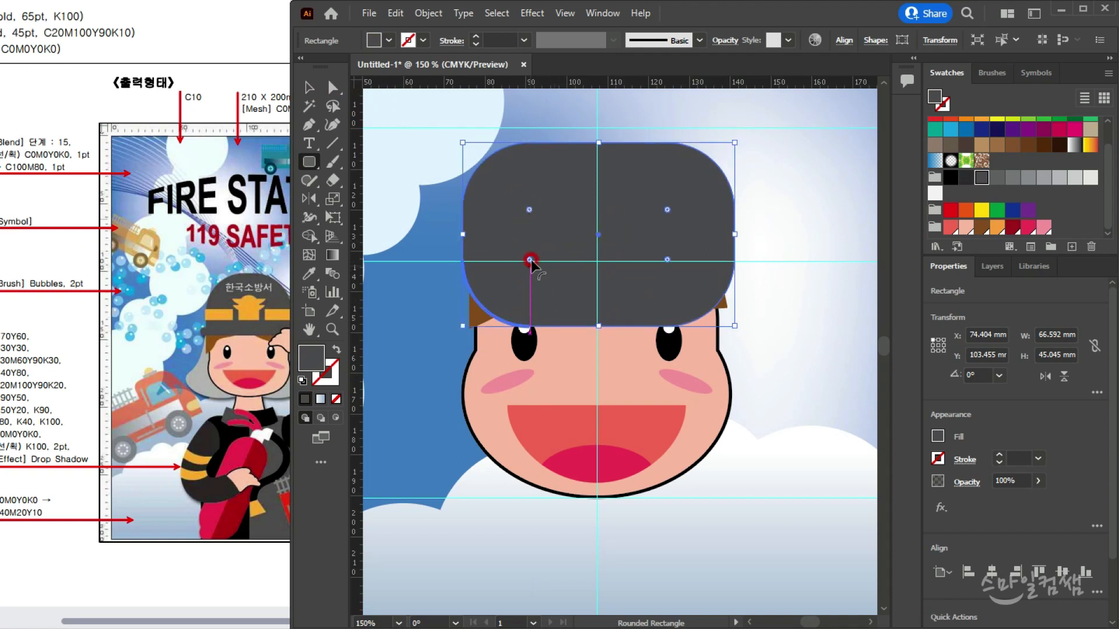
click(683, 293)
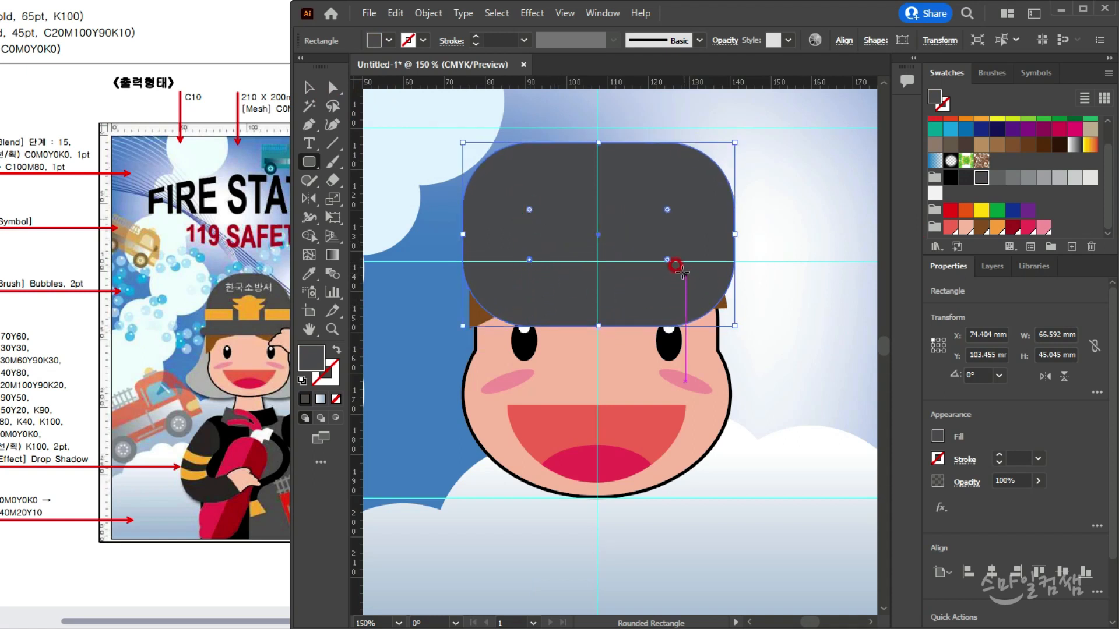
Reduce the rounding of the grey helmet rectangle's two bottom corners, keeping the top corners rounded
drag(668, 259, 742, 435)
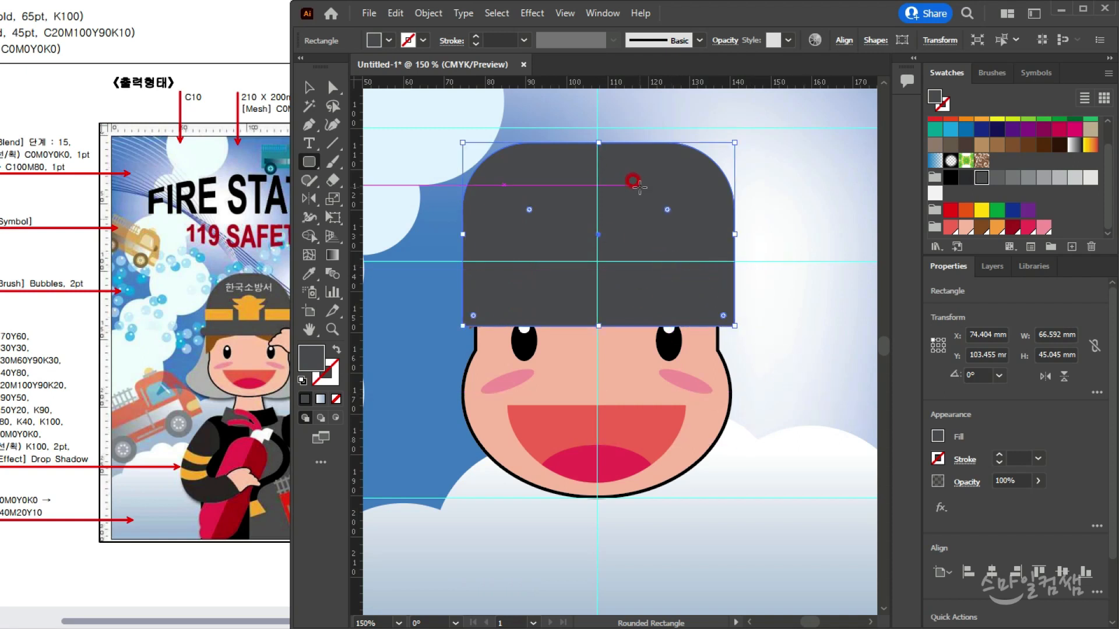
click(309, 89)
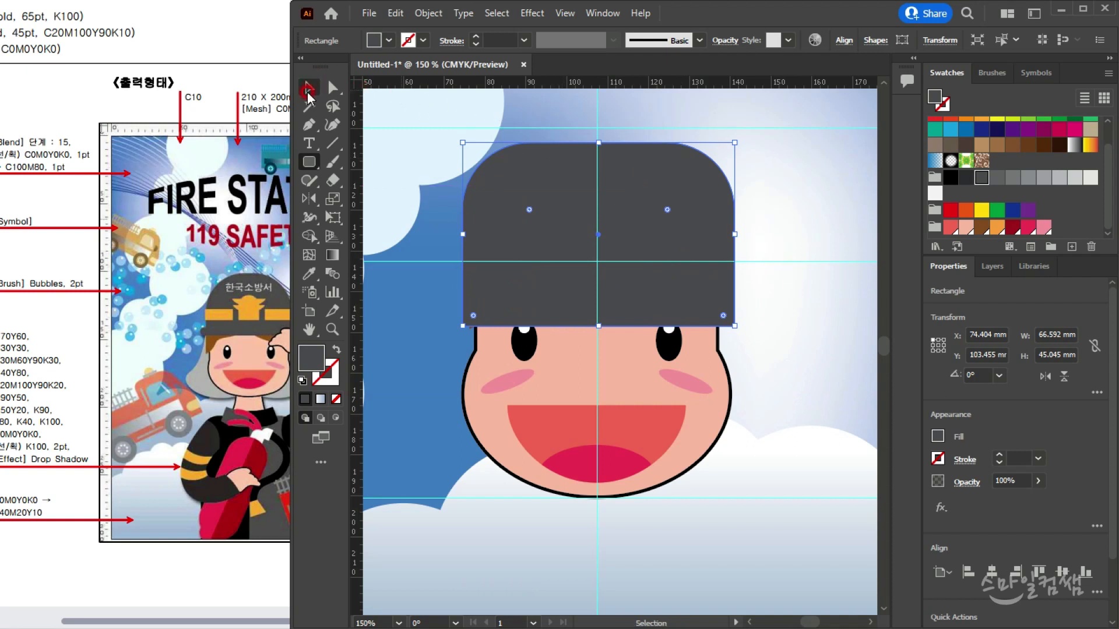
key(ctrl)
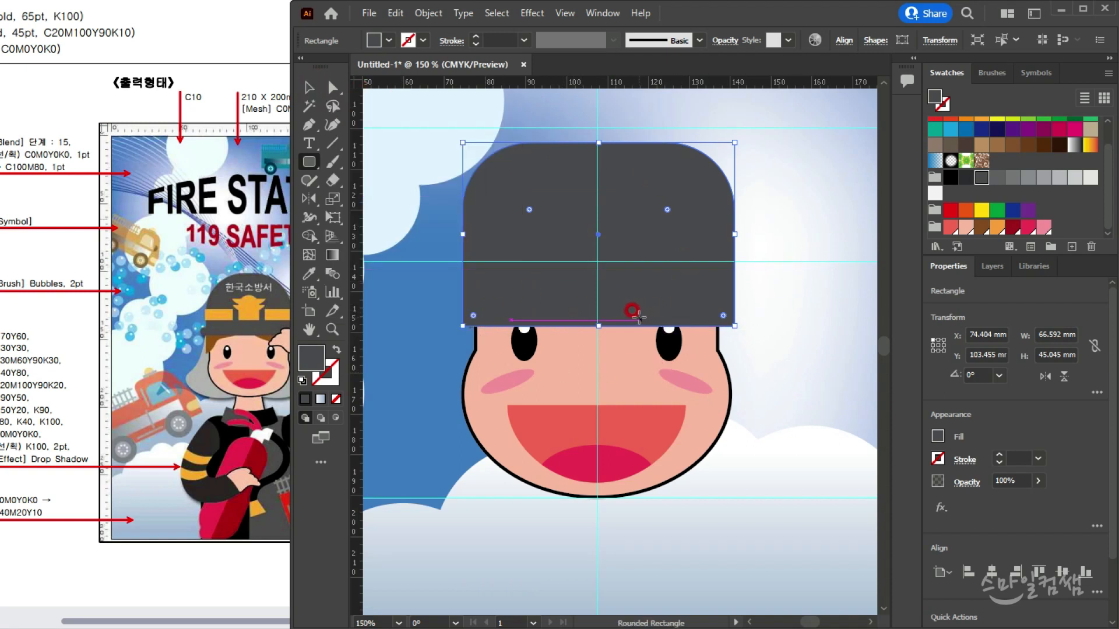
click(309, 88)
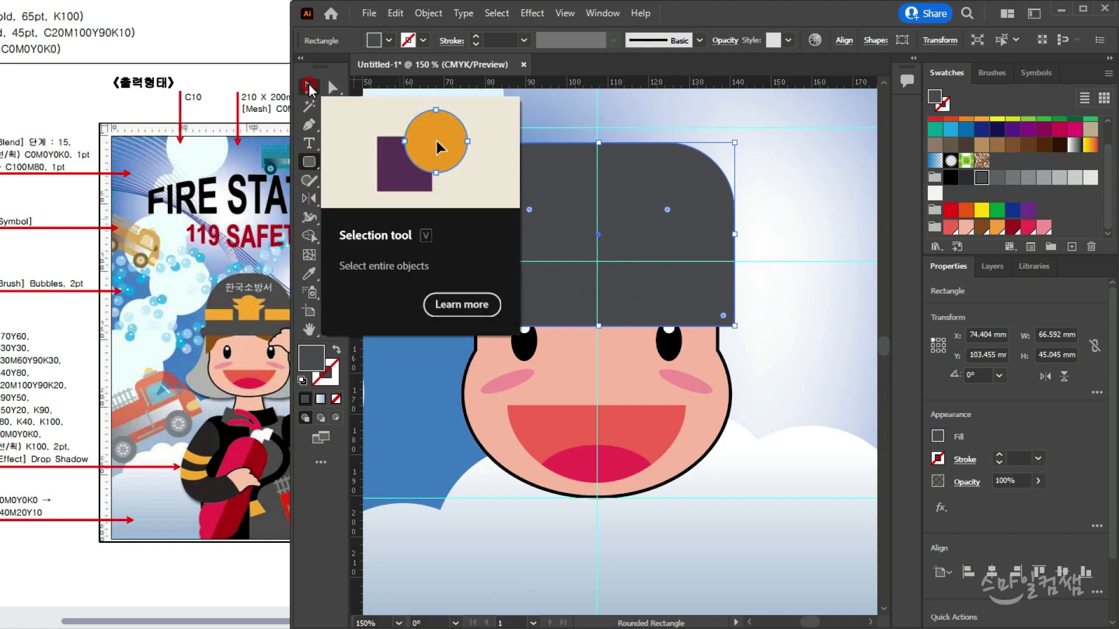
click(668, 210)
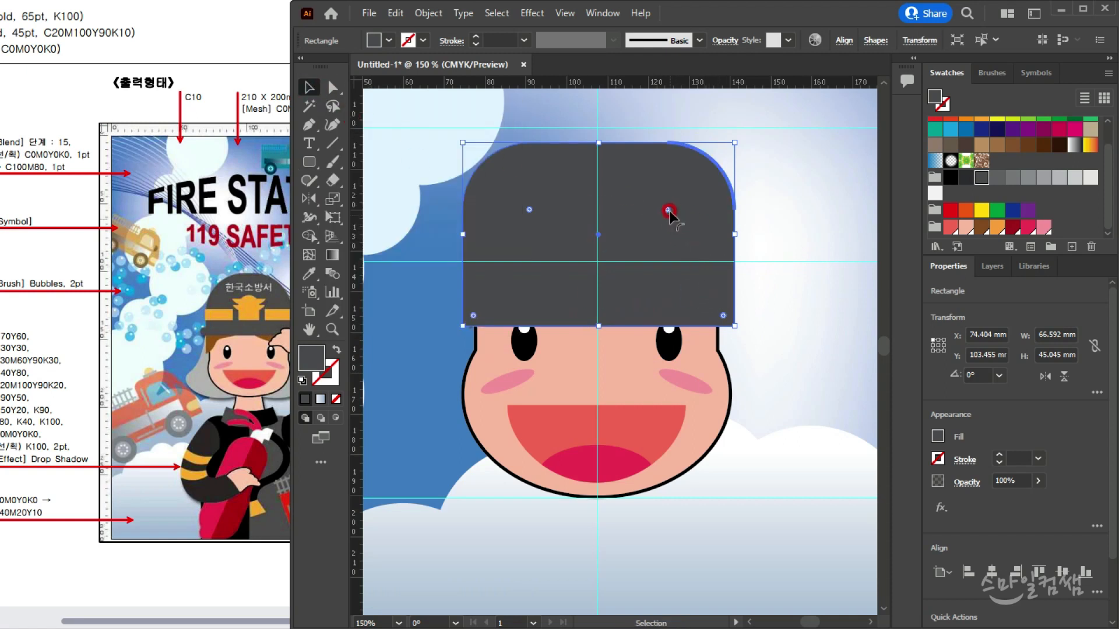
Stretch the helmet rectangle upward to about 71.3 mm high and round all its corners as far as they go
mouse_move(668, 208)
mouse_down()
mouse_move(729, 150)
mouse_move(693, 300)
mouse_move(655, 257)
mouse_up()
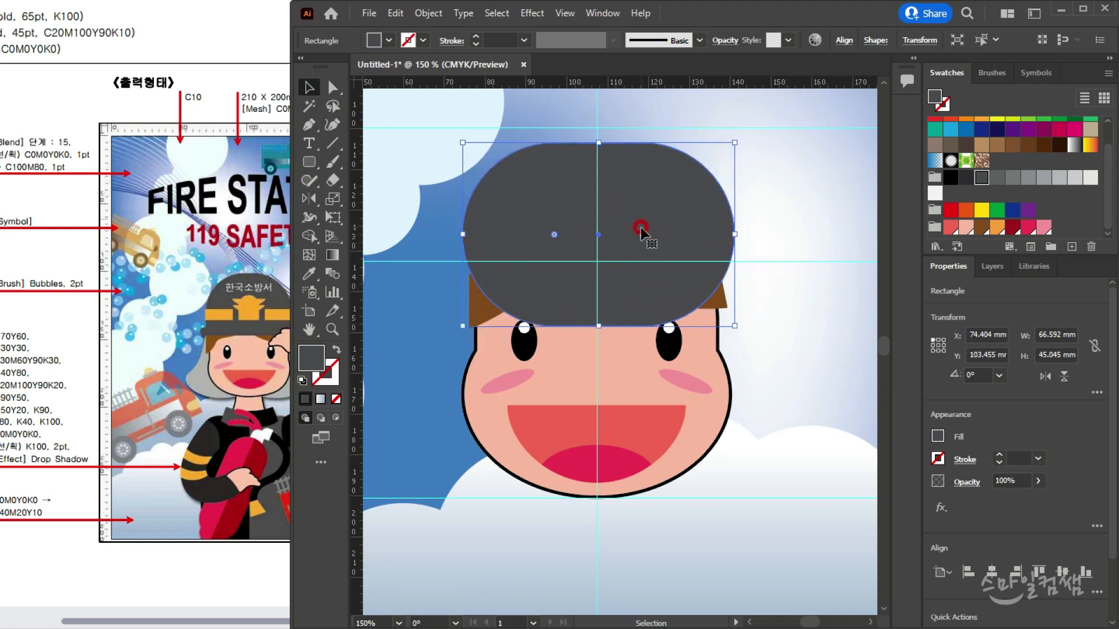
key(ctrl+minus)
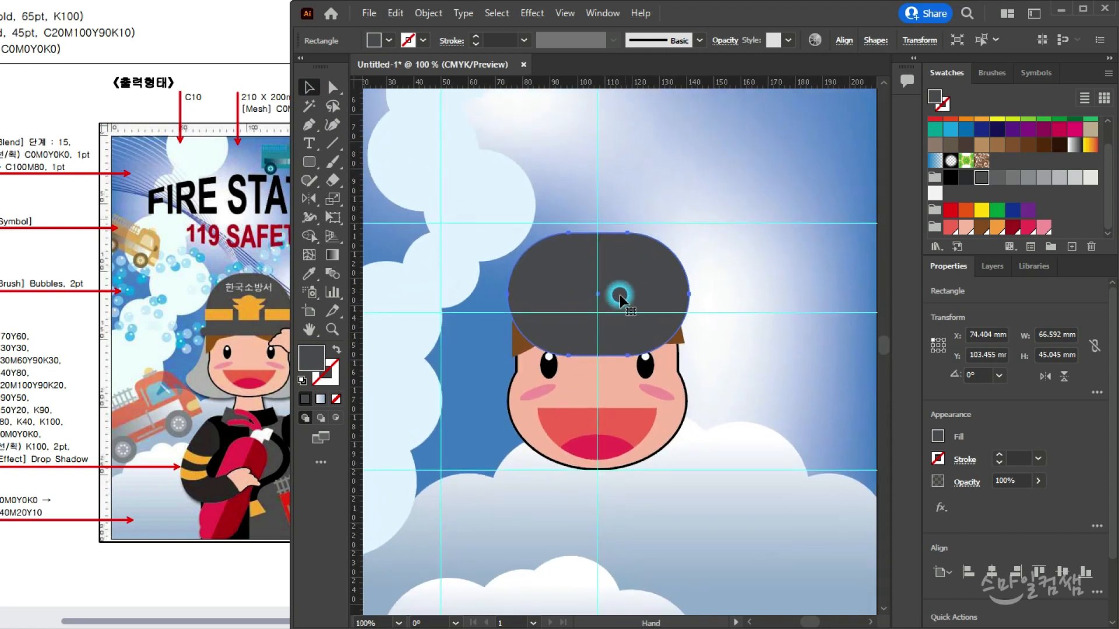
drag(597, 233, 597, 161)
drag(644, 219, 557, 293)
Move the helmet shape up clear of the hair and delete its lower curve's anchor points to leave a flat-bottomed dome
click(639, 274)
drag(600, 252, 606, 240)
drag(644, 282, 637, 213)
key(ctrl+equal)
key(ctrl+equal)
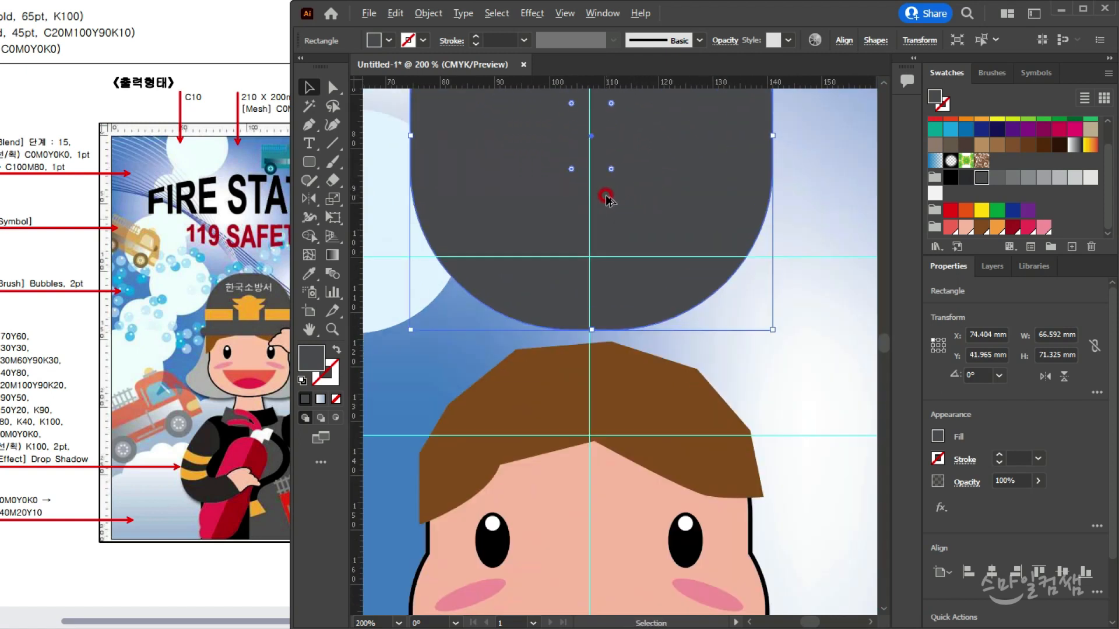
click(333, 88)
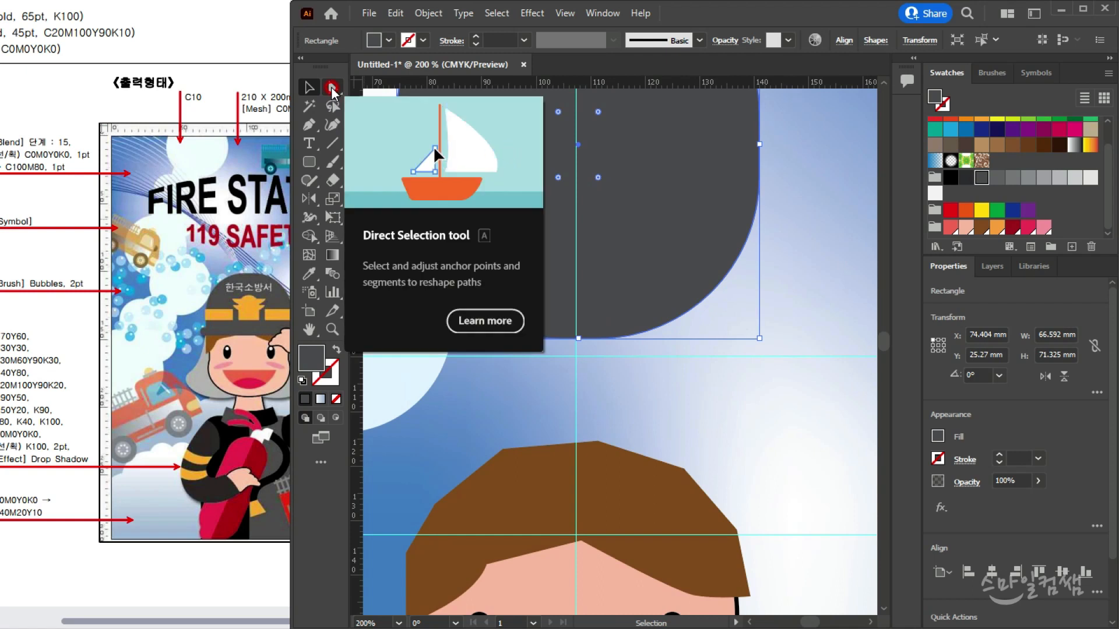
click(595, 337)
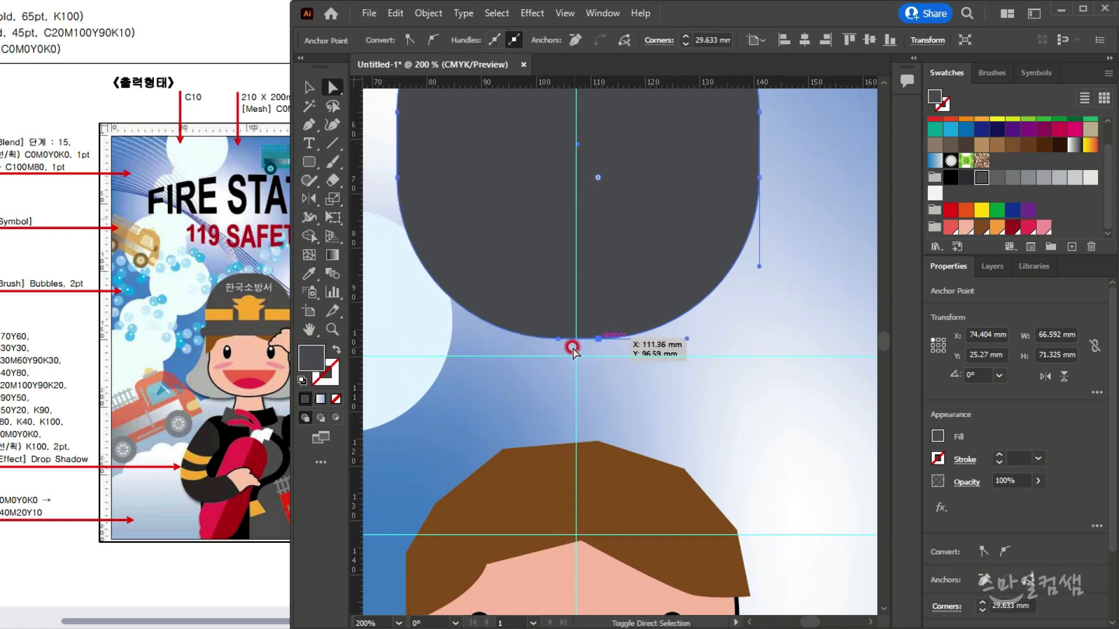
click(559, 337)
click(558, 336)
key(Delete)
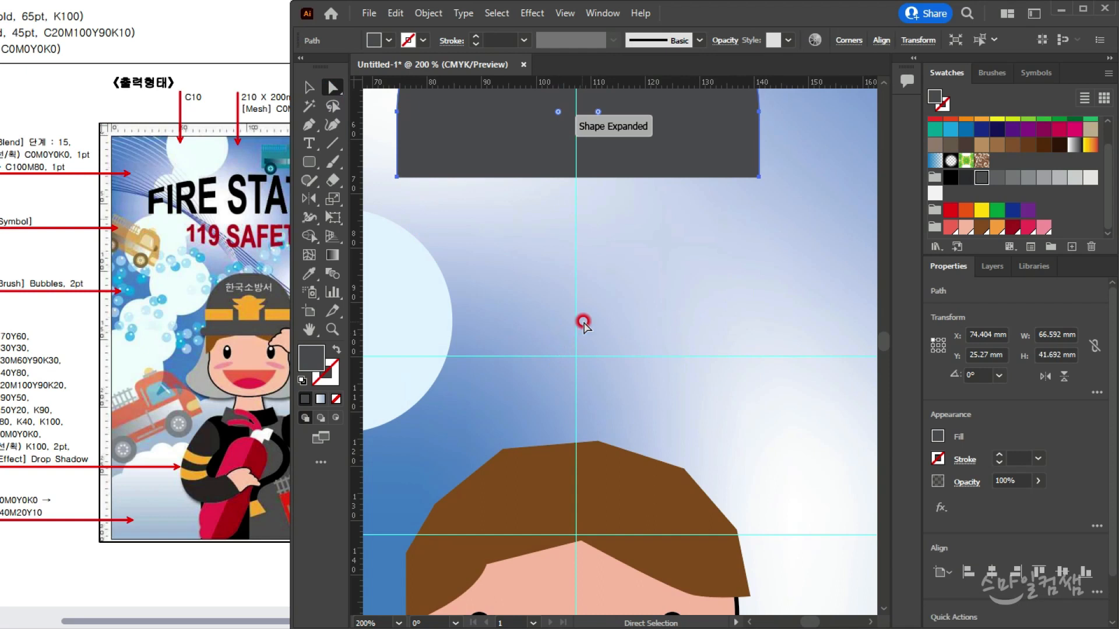
Extend the helmet dome's flat bottom edge straight down by about 7.9 mm
scroll(593, 302, down, 3)
scroll(565, 249, up, 1)
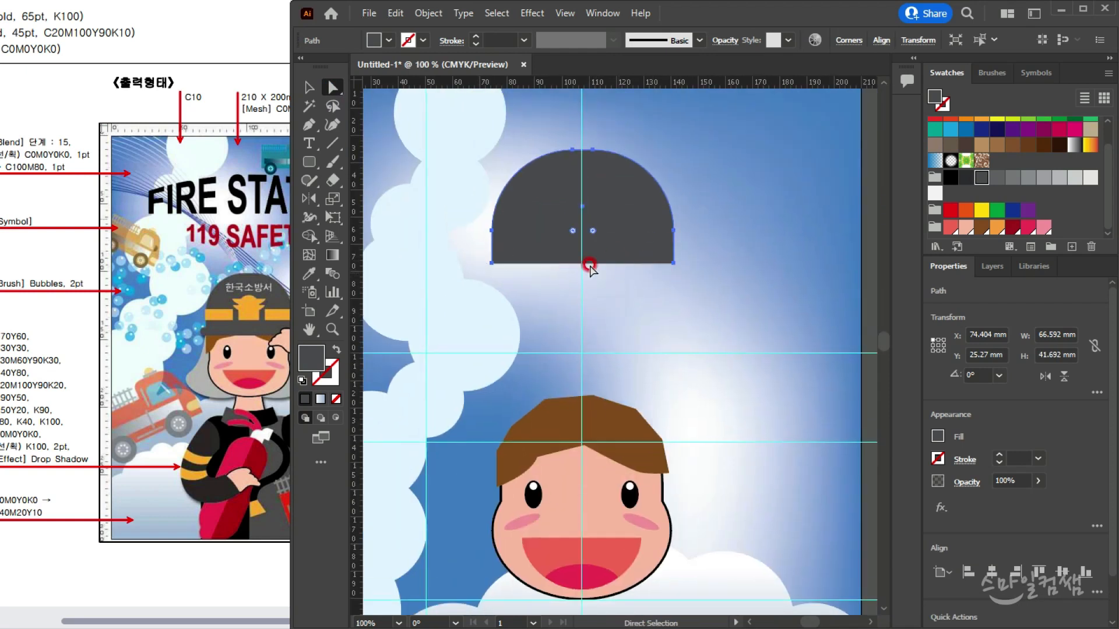
click(493, 265)
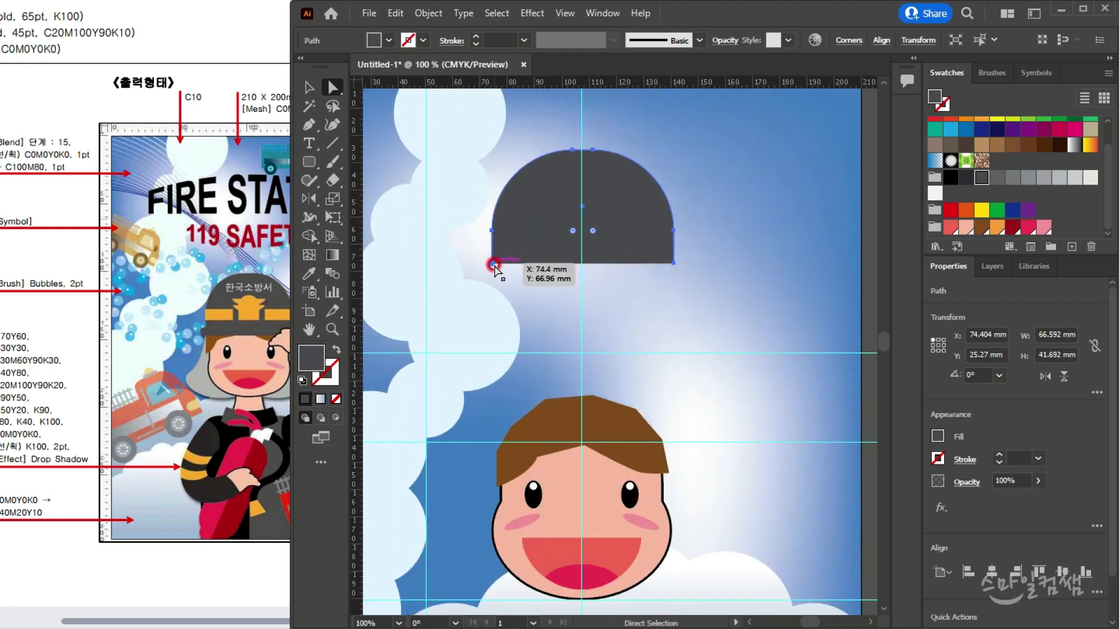
shift+click(674, 264)
mouse_move(674, 264)
mouse_down()
mouse_move(673, 296)
mouse_move(673, 285)
mouse_up()
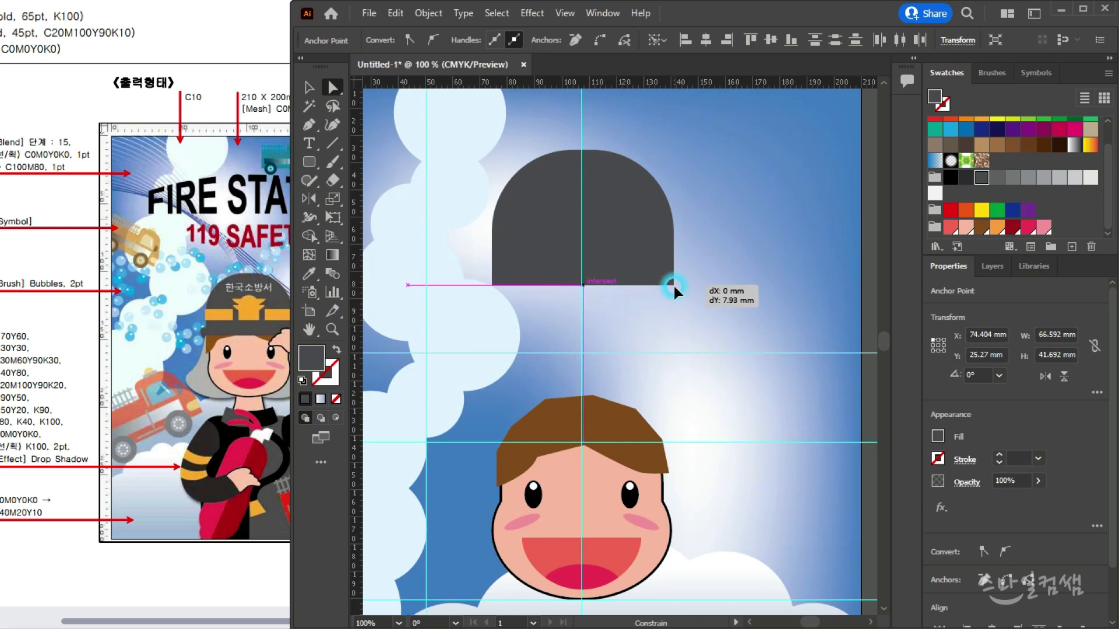
Move the helmet dome straight down over the top of the hair
click(305, 89)
drag(645, 242, 654, 423)
scroll(600, 399, up, 2)
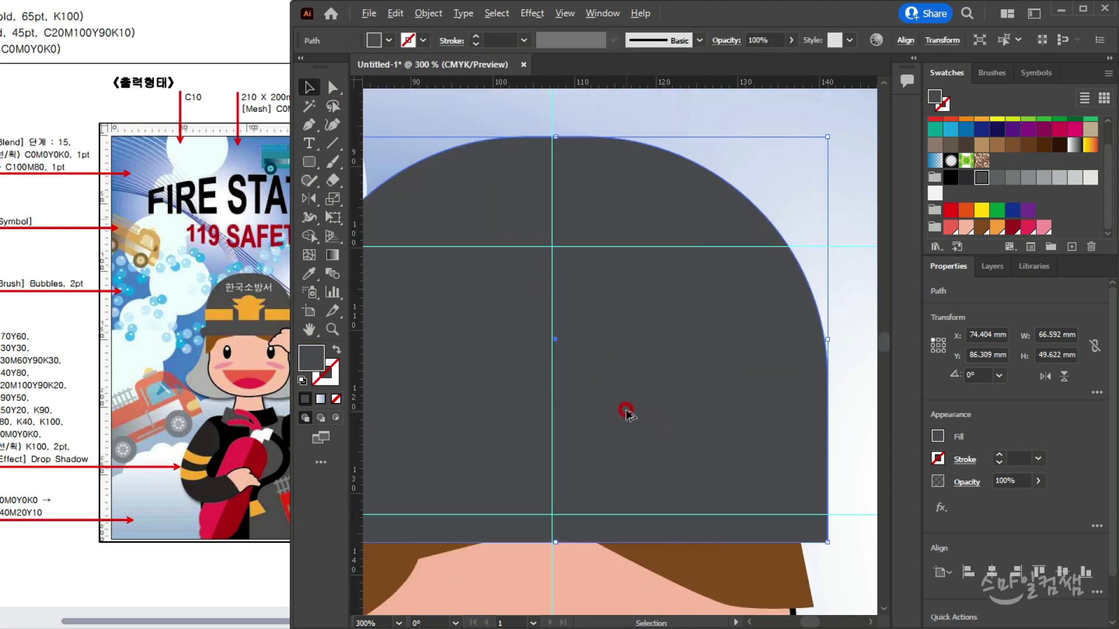
scroll(624, 407, down, 1)
scroll(624, 379, down, 3)
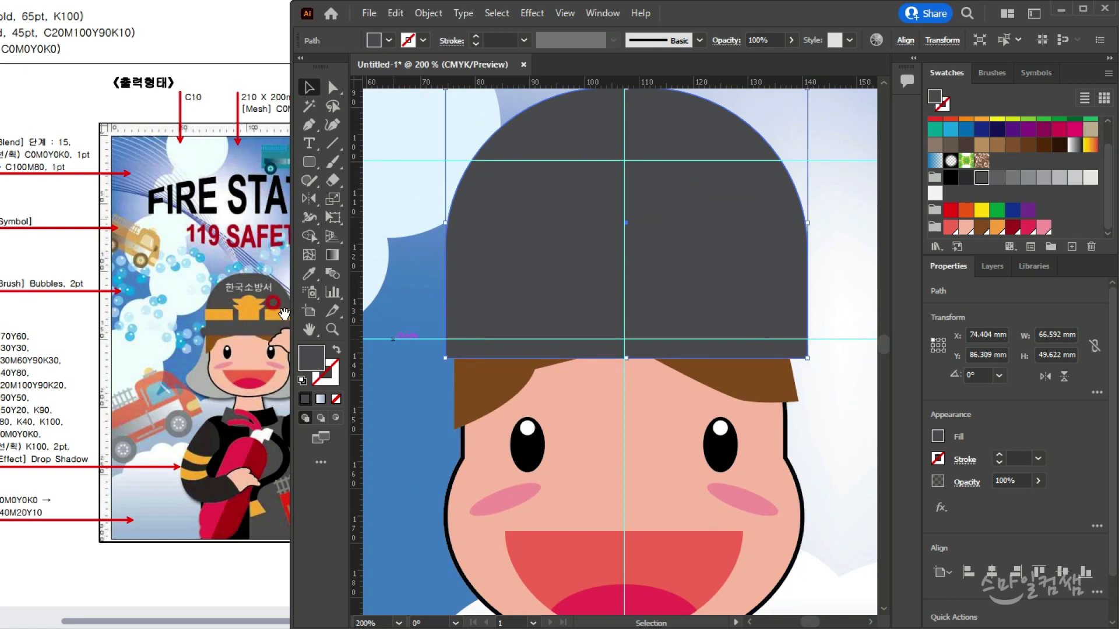
Draw a rounded rectangle about 8 mm high across the helmet's lower edge as the brim and widen it to about 76.2 mm
drag(309, 168, 374, 185)
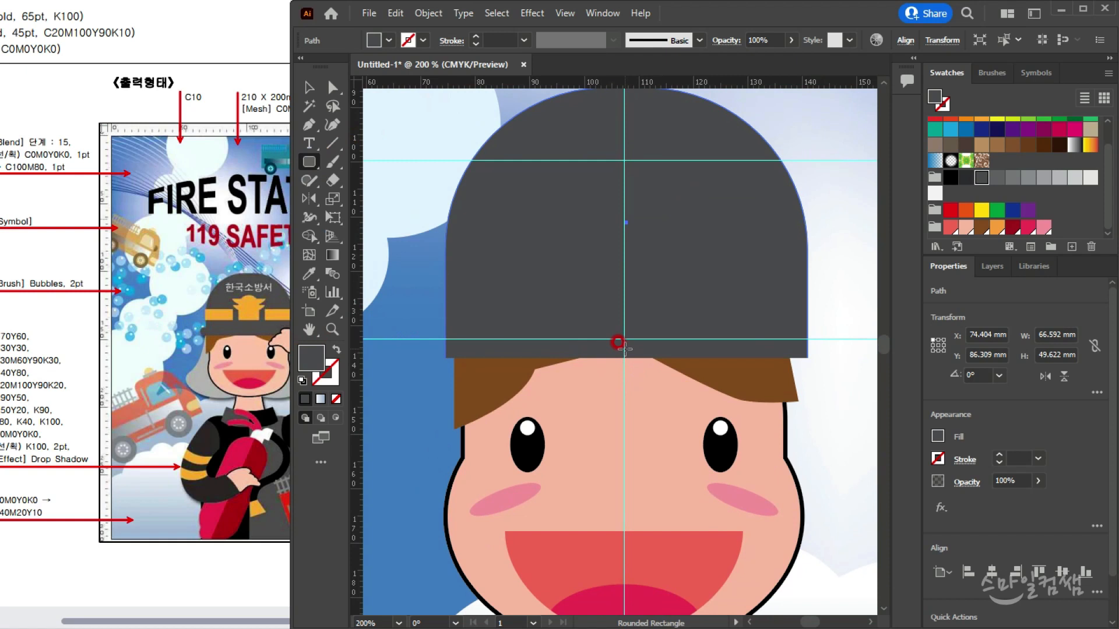
drag(625, 346, 821, 369)
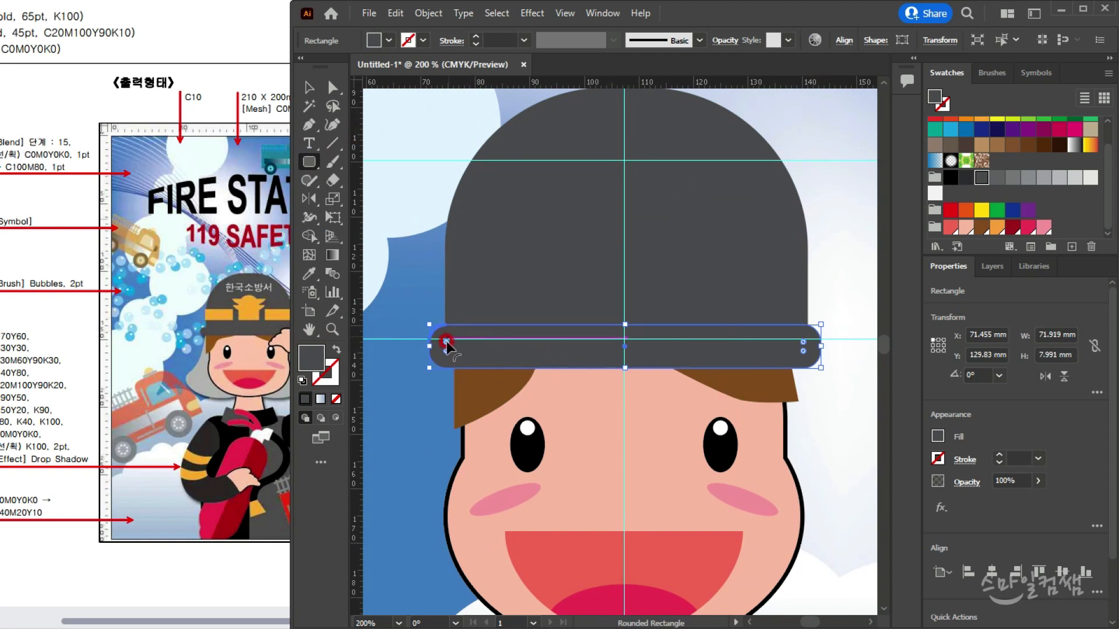
key(v)
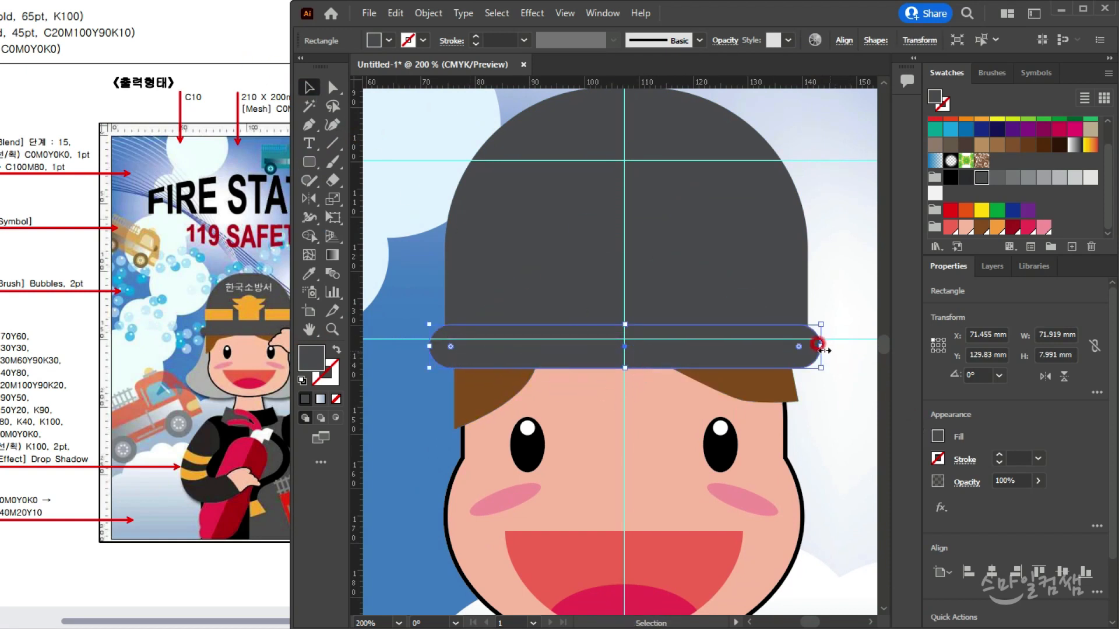
drag(822, 349, 780, 363)
Move the helmet dome down until its lower edge meets the brim's lower edge
drag(732, 265, 732, 270)
scroll(567, 315, down, 2)
drag(653, 260, 651, 266)
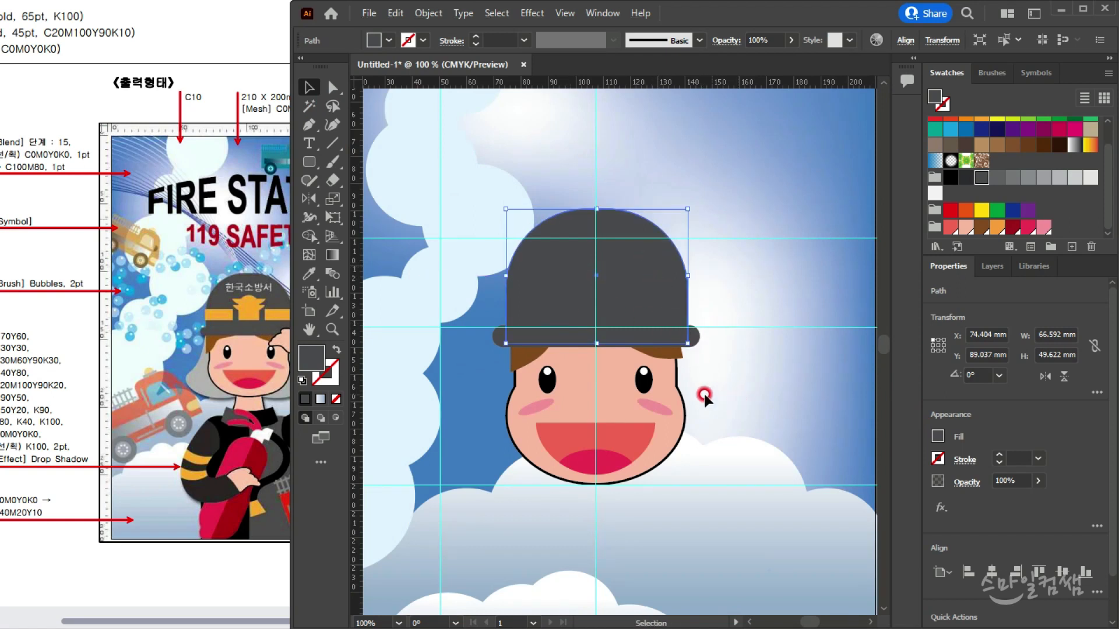
scroll(704, 392, up, 2)
drag(591, 412, 660, 403)
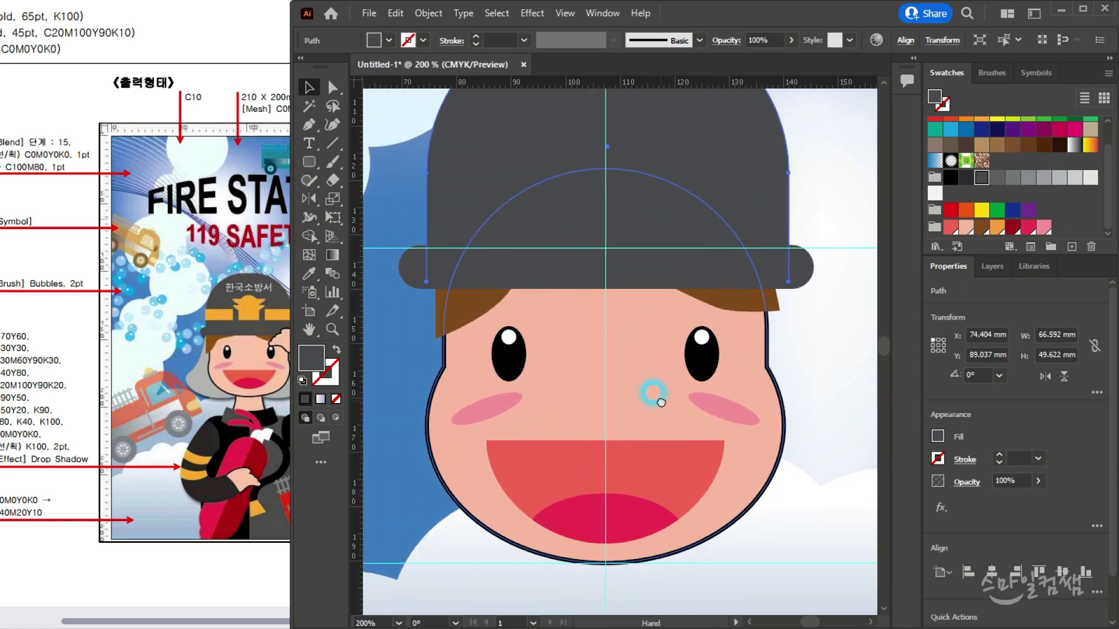
click(816, 379)
click(684, 160)
click(793, 506)
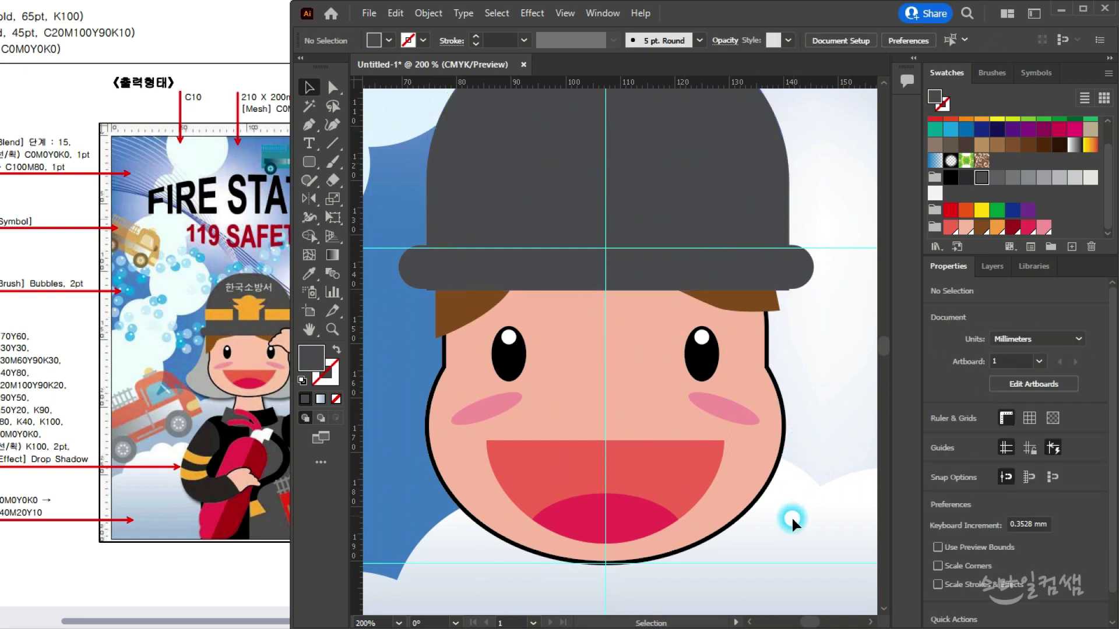
Select all the face, hair and helmet shapes and shift them slightly down together
drag(428, 280, 642, 347)
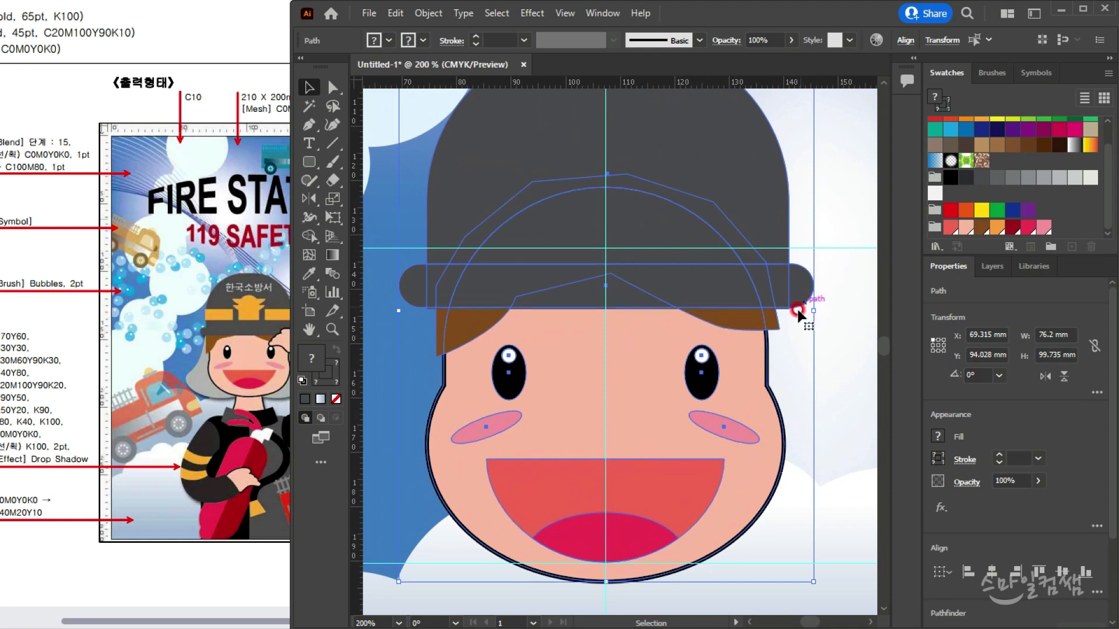
scroll(754, 417, down, 4)
drag(718, 401, 639, 357)
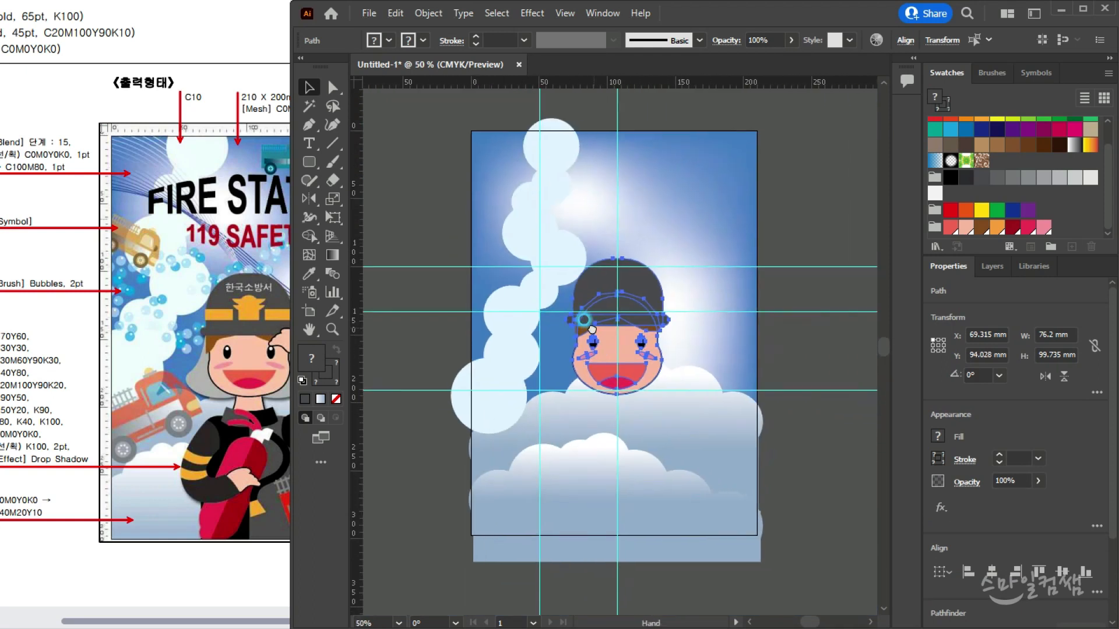
click(710, 325)
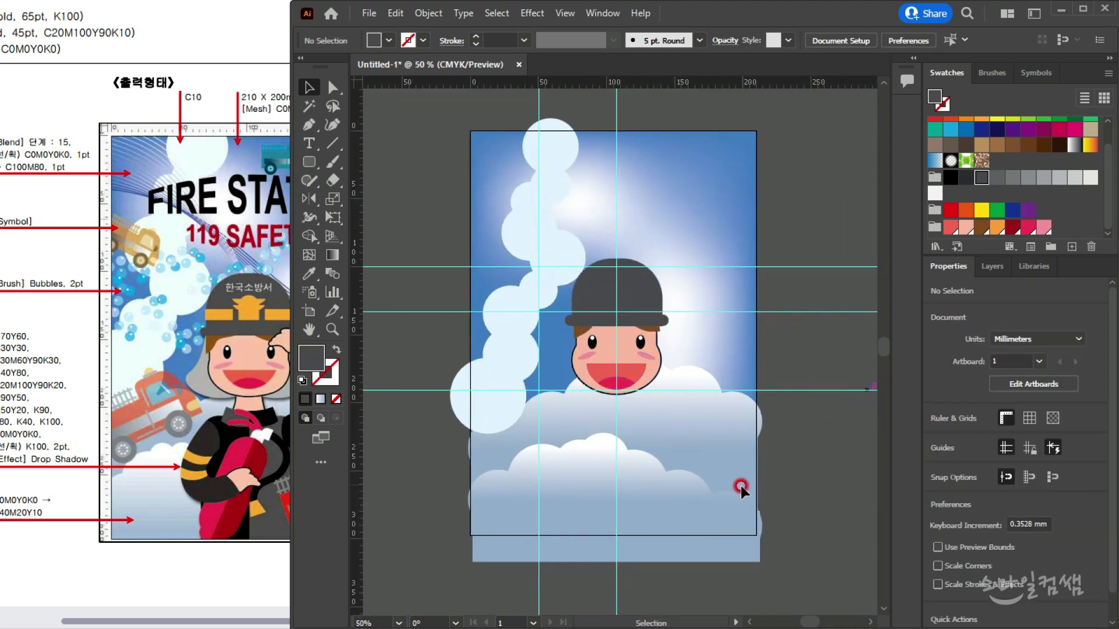
Examine the badge and band on the firefighter's helmet in the reference sheet and compare them with the drawn helmet
scroll(606, 336, up, 2)
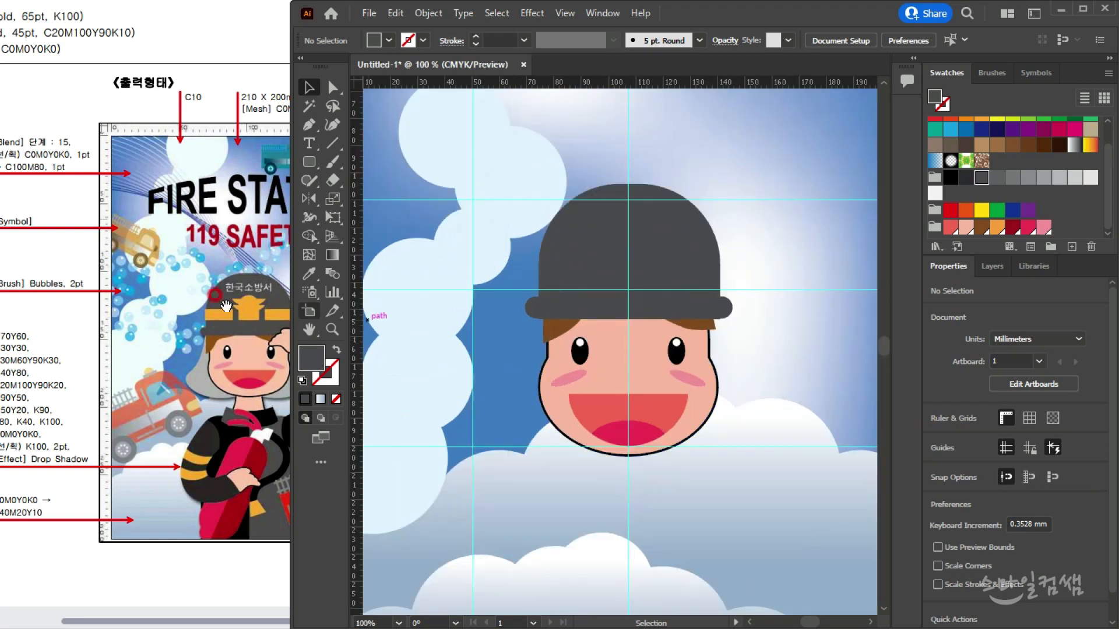
click(211, 337)
drag(211, 337, 185, 267)
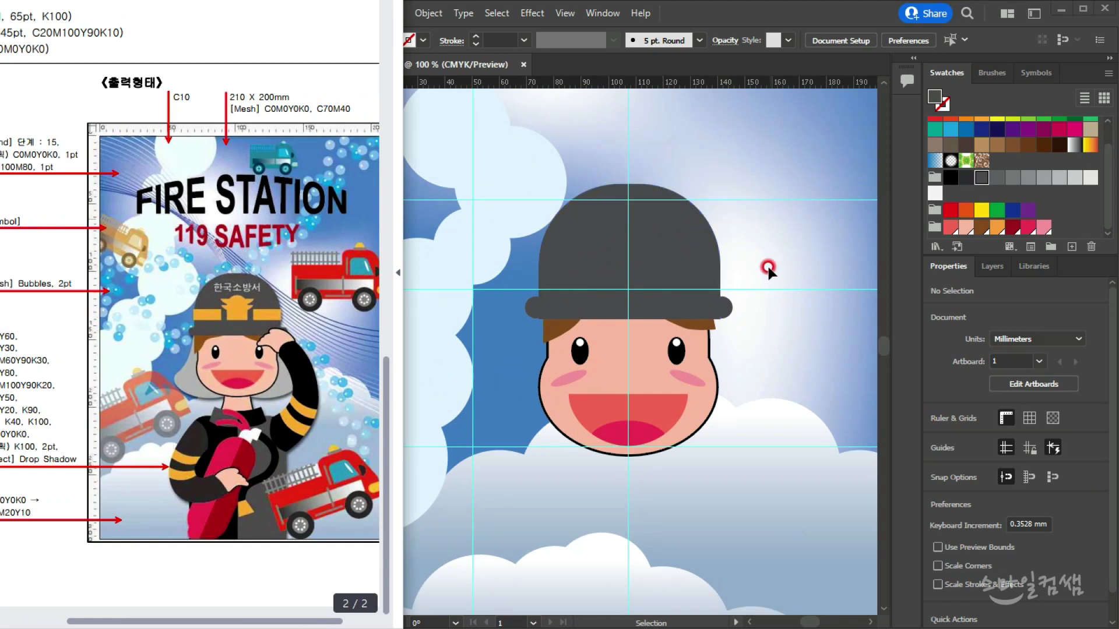
click(768, 269)
scroll(682, 220, up, 2)
drag(593, 290, 636, 221)
click(250, 339)
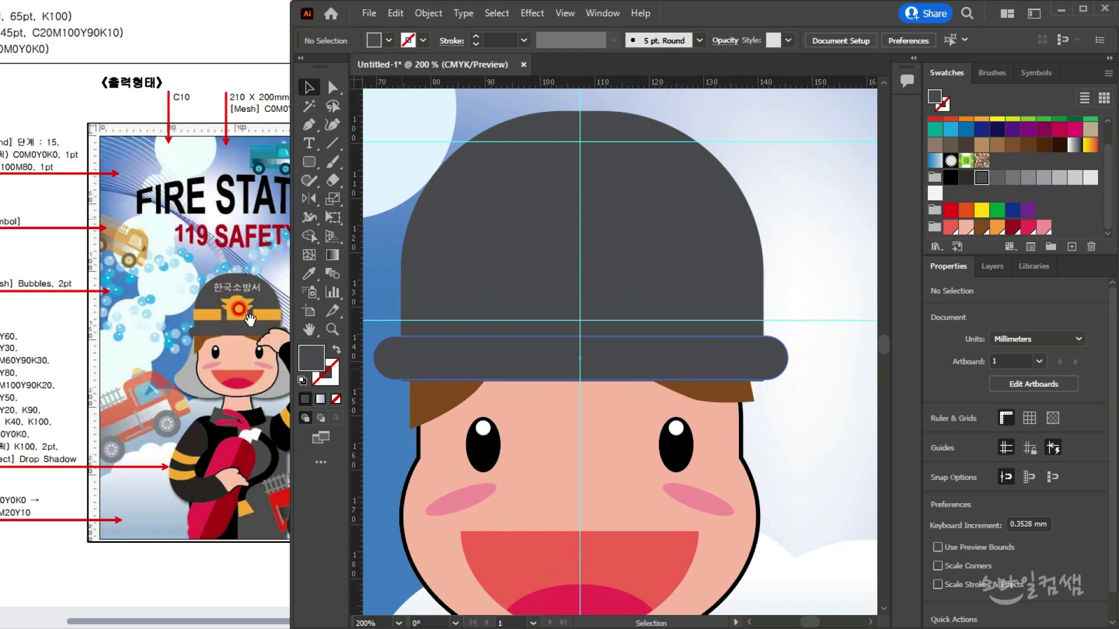
Duplicate the helmet dome in place and shrink the copy about its centre to about 23.7 by 17.7 mm
click(642, 272)
key(ctrl+shift+bracketright)
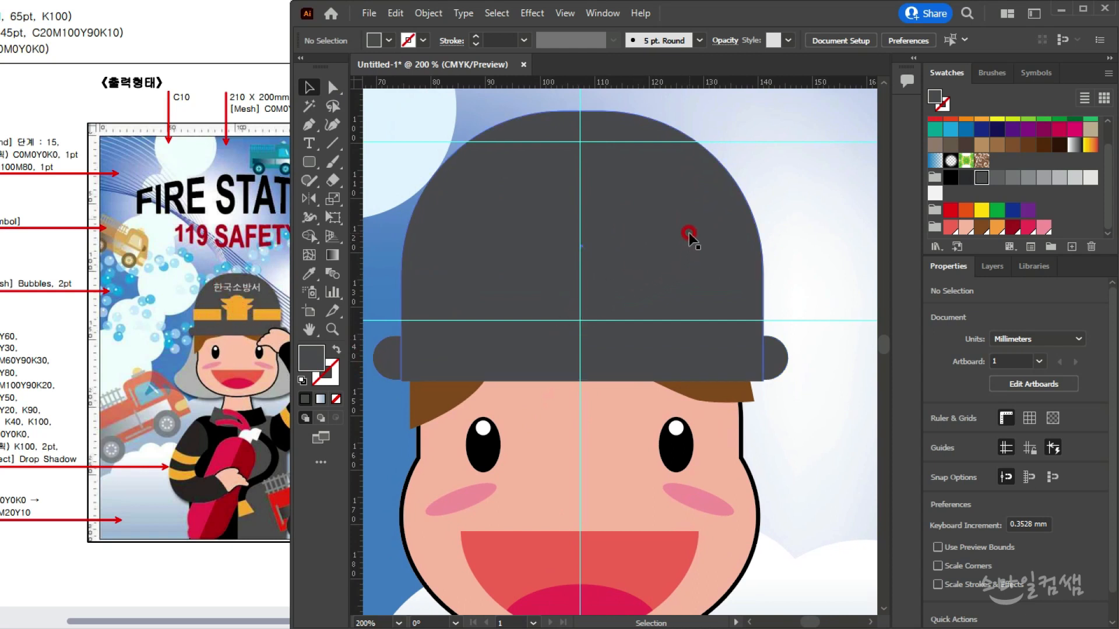
click(676, 251)
key(a)
key(v)
drag(754, 109, 654, 202)
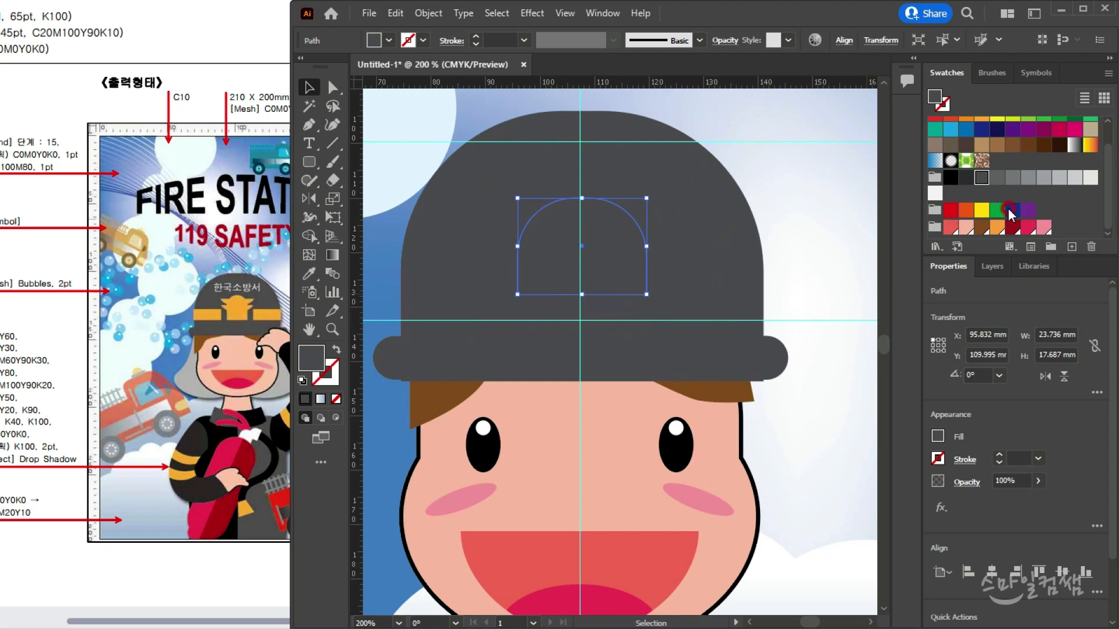
Turn the small dome copy into an orange badge about 13.4 mm wide, standing on the horizontal guide at the vertical guide
click(990, 229)
drag(647, 295, 618, 294)
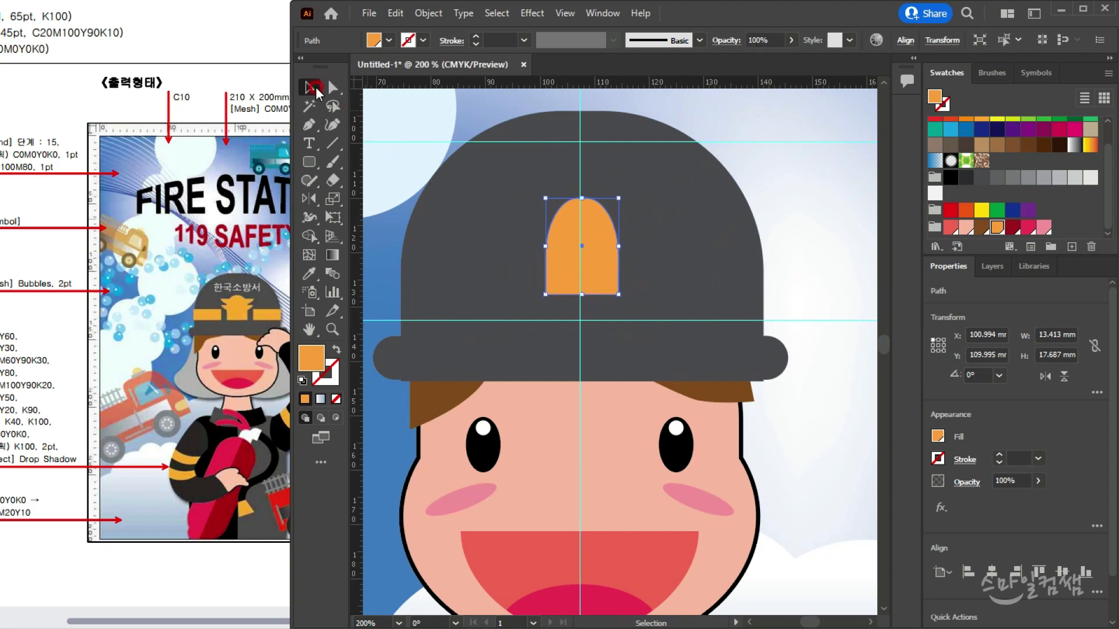
click(591, 245)
mouse_move(599, 258)
mouse_down()
mouse_move(597, 299)
mouse_move(598, 259)
mouse_move(582, 256)
mouse_up()
scroll(574, 252, up, 2)
Draw an orange rectangle about 20.3 by 7.6 mm on the horizontal guide, starting at the helmet dome's left edge
click(309, 164)
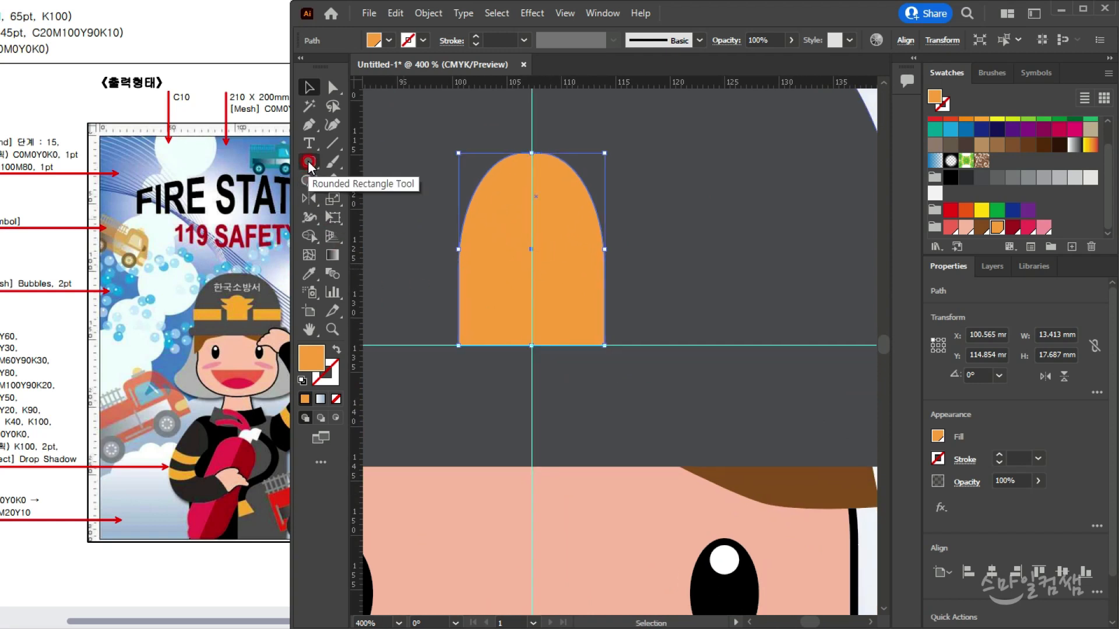
click(309, 163)
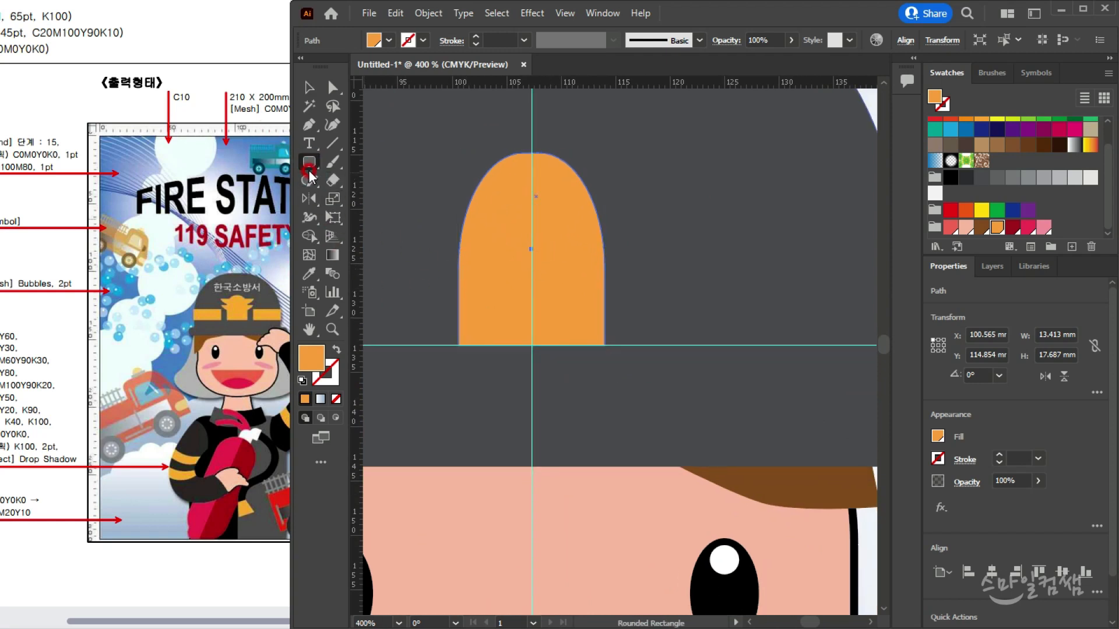
drag(310, 164, 373, 159)
key(ctrl+minus)
scroll(584, 290, left, 5)
scroll(447, 279, up, 2)
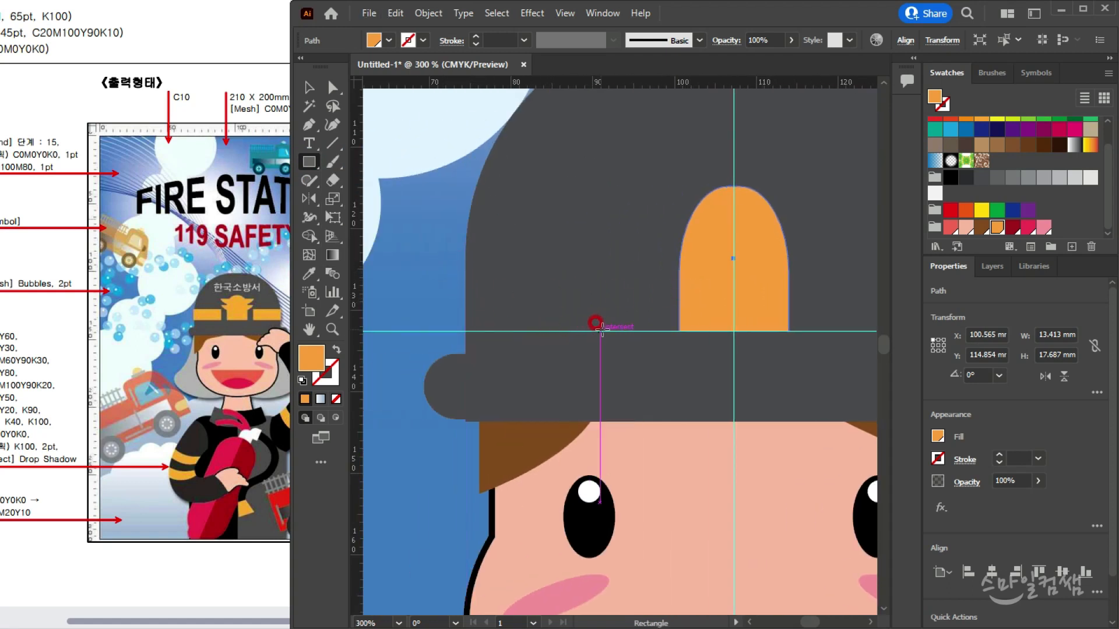
drag(631, 329, 466, 266)
click(309, 87)
scroll(635, 387, down, 3)
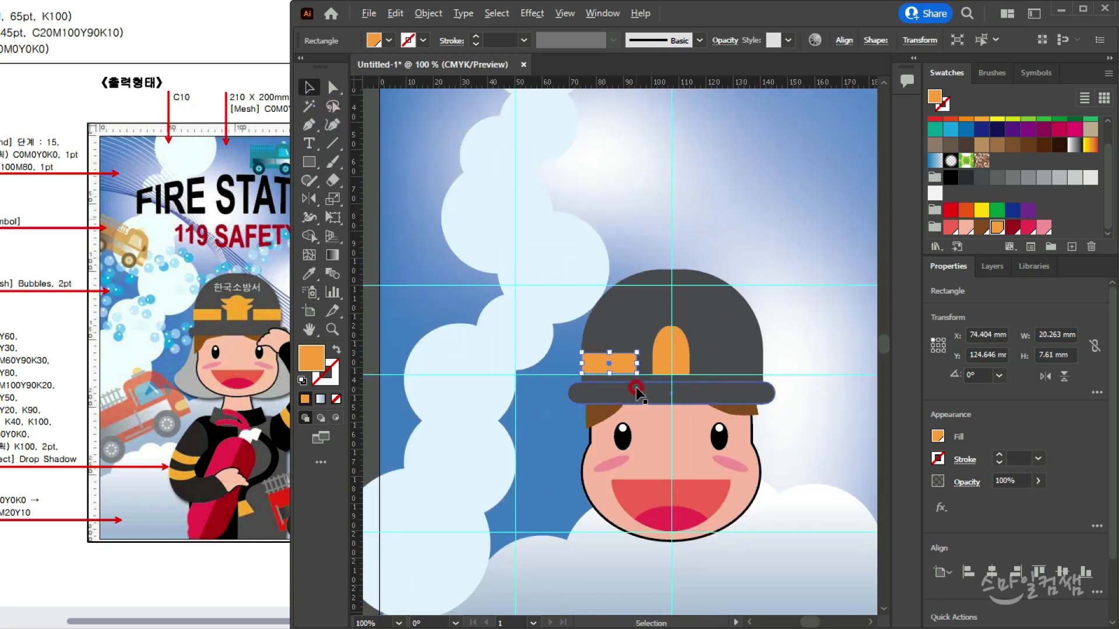
Copy the orange band rectangle straight across the helmet so the copy ends at the dome's right edge
click(460, 241)
scroll(460, 241, up, 2)
drag(452, 250, 705, 263)
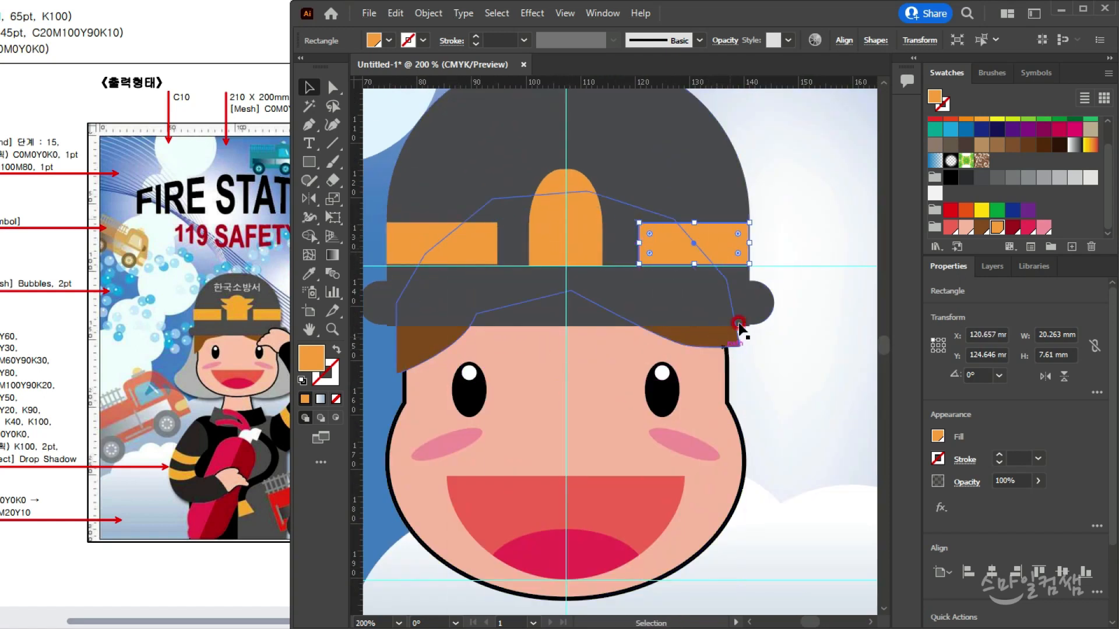
click(792, 227)
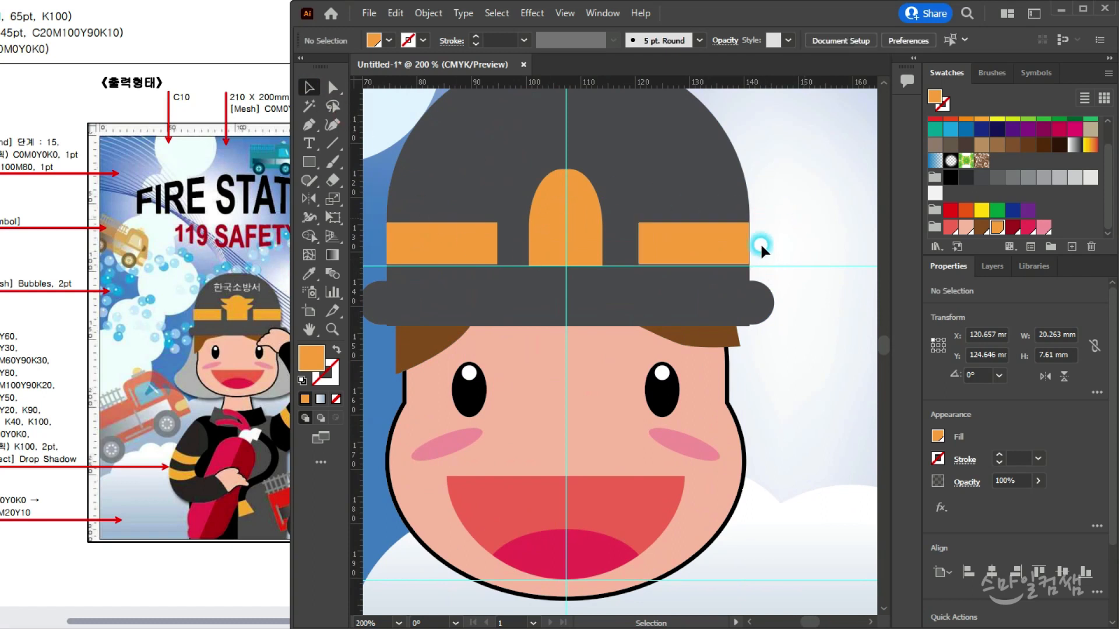
Draw an orange ellipse about 20.5 by 9.7 mm above the badge, centred on the vertical guide
scroll(532, 242, up, 2)
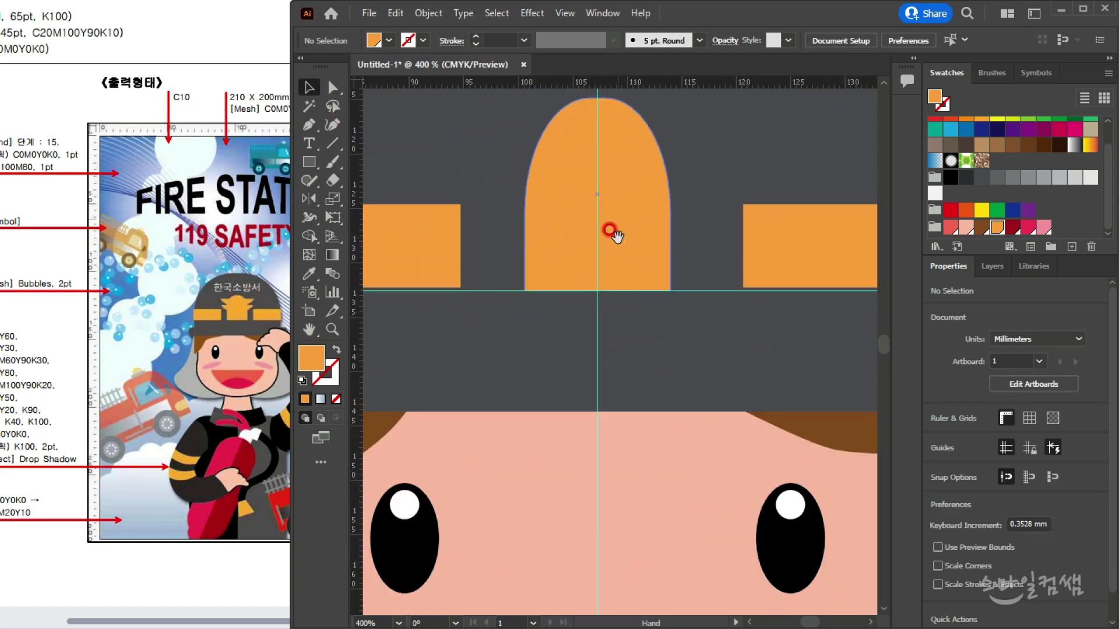
scroll(617, 239, up, 1)
drag(309, 161, 378, 210)
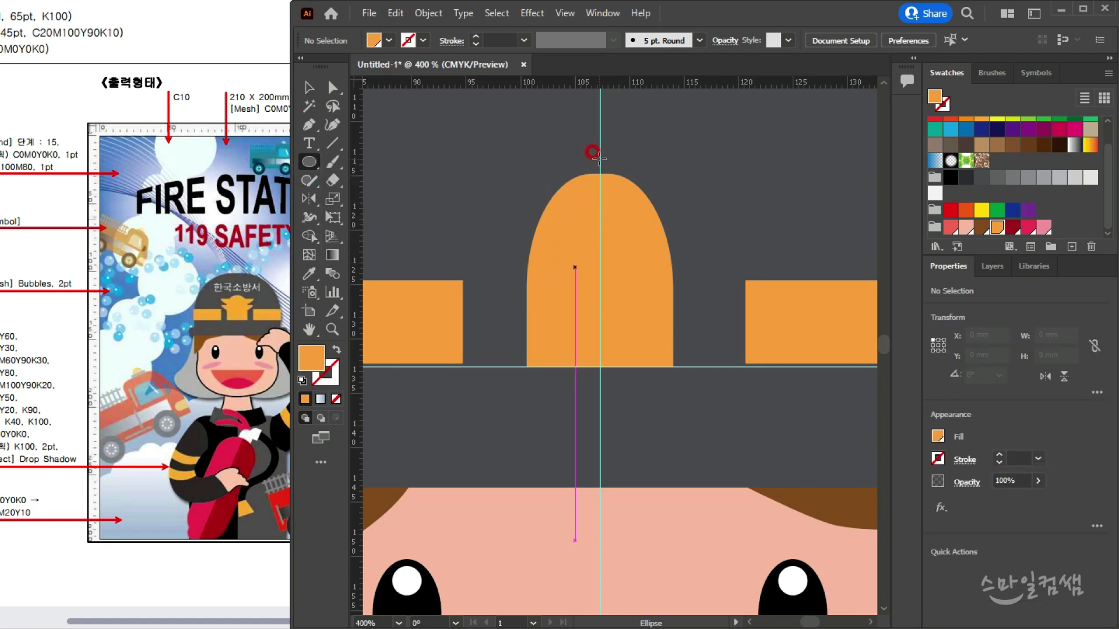
scroll(577, 263, up, 3)
drag(556, 255, 668, 307)
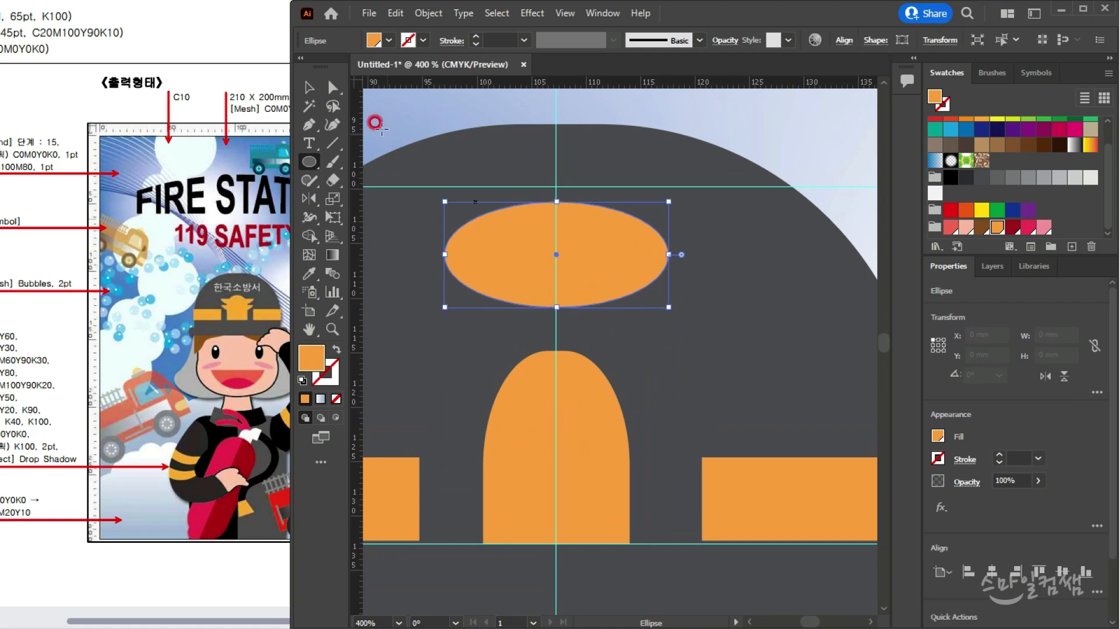
Reduce the orange ellipse to its lower half by deleting its top anchor point
click(333, 87)
click(558, 233)
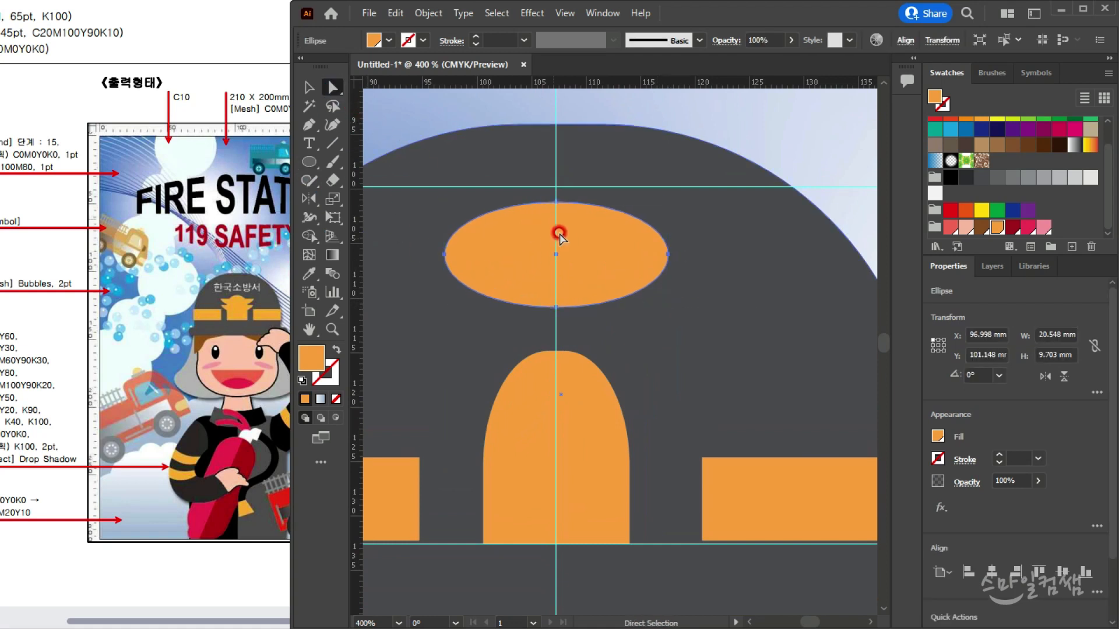
click(556, 203)
key(Delete)
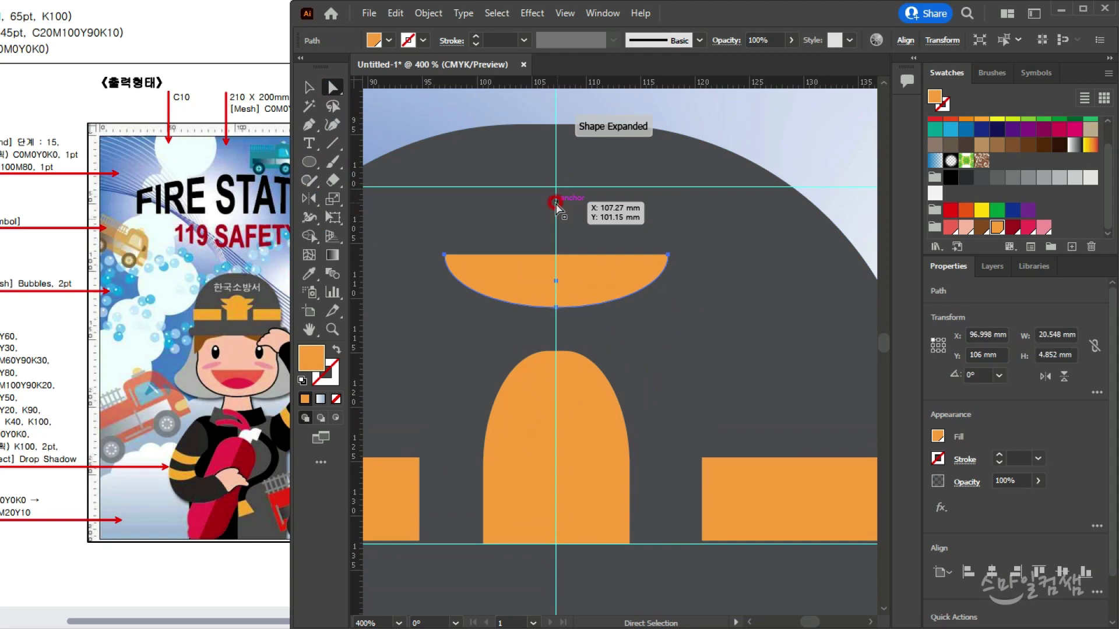
Place two copies of the half-ellipse over the badge as wings, the upper one 5.8 mm above the lower one
click(308, 87)
scroll(601, 367, down, 1)
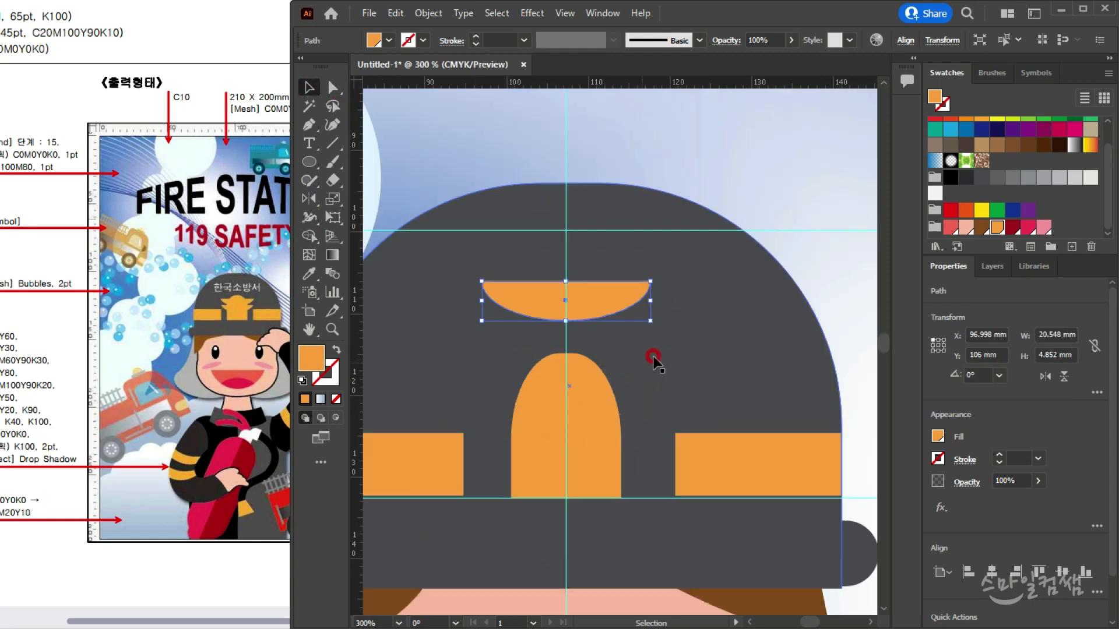
scroll(654, 355, down, 3)
drag(629, 196, 616, 282)
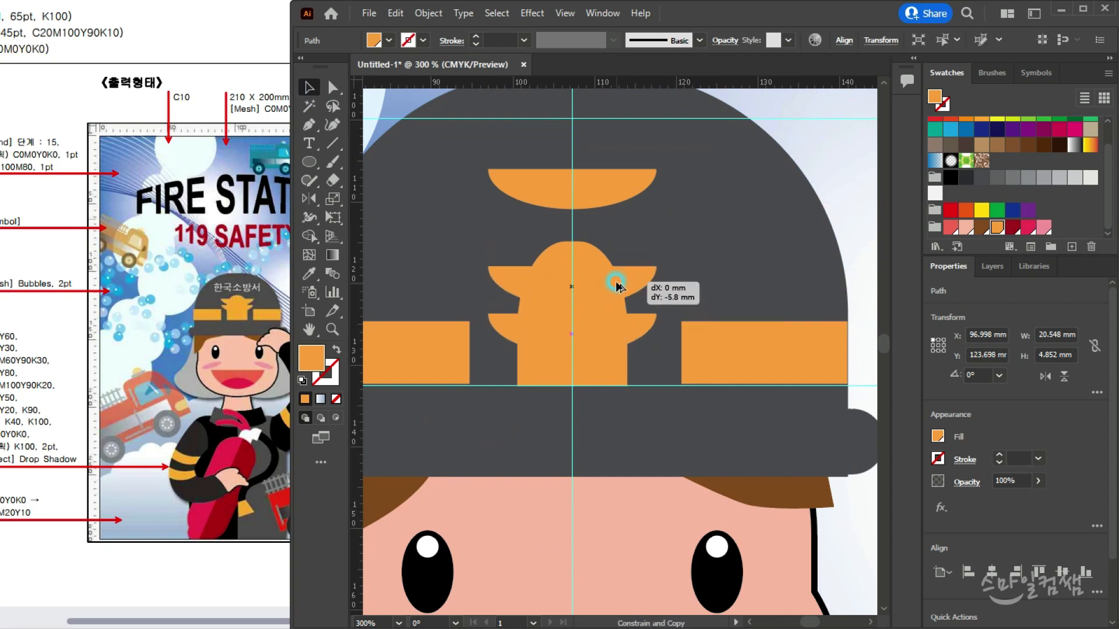
key(ctrl+1)
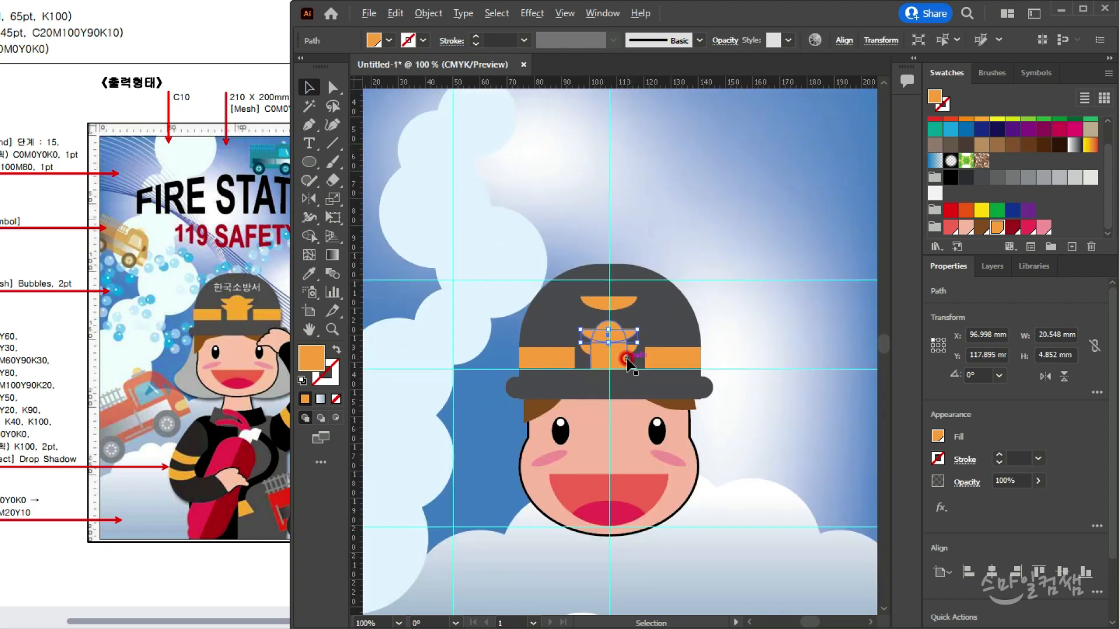
scroll(564, 280, down, 1)
scroll(556, 295, up, 1)
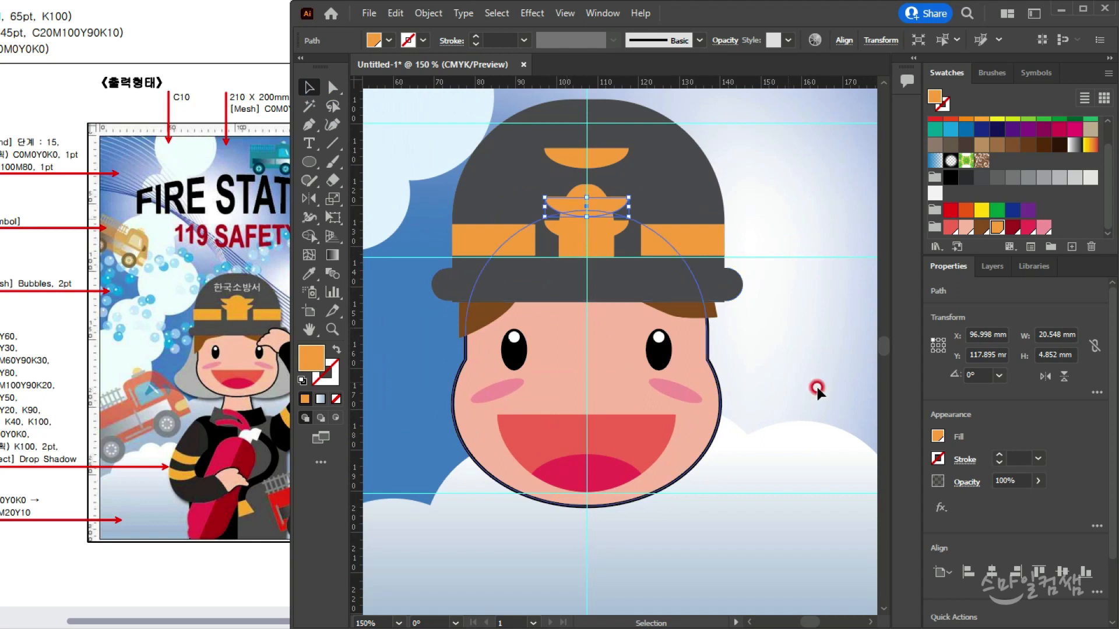
click(834, 386)
Expand the rounded rectangle of the helmet's brim from a live shape into a plain path
click(617, 284)
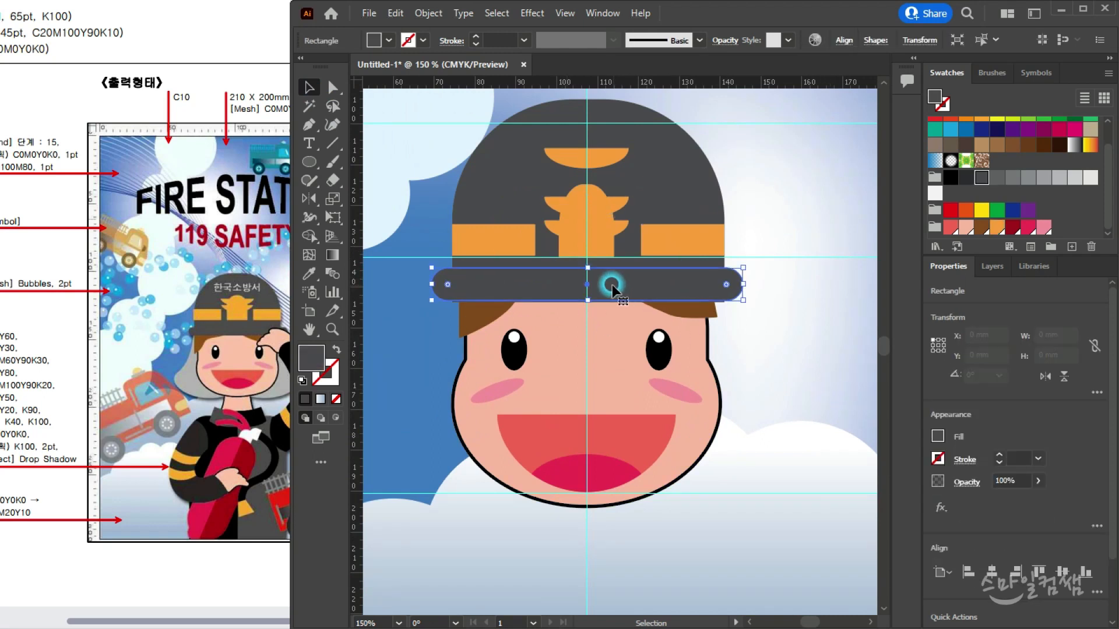
click(594, 293)
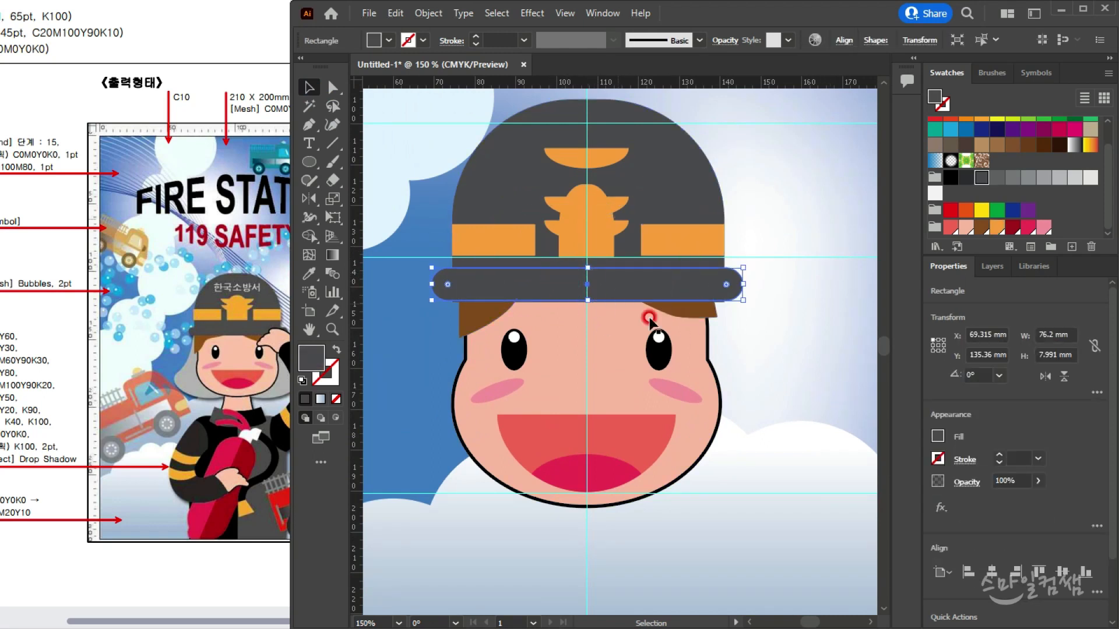
scroll(571, 285, up, 2)
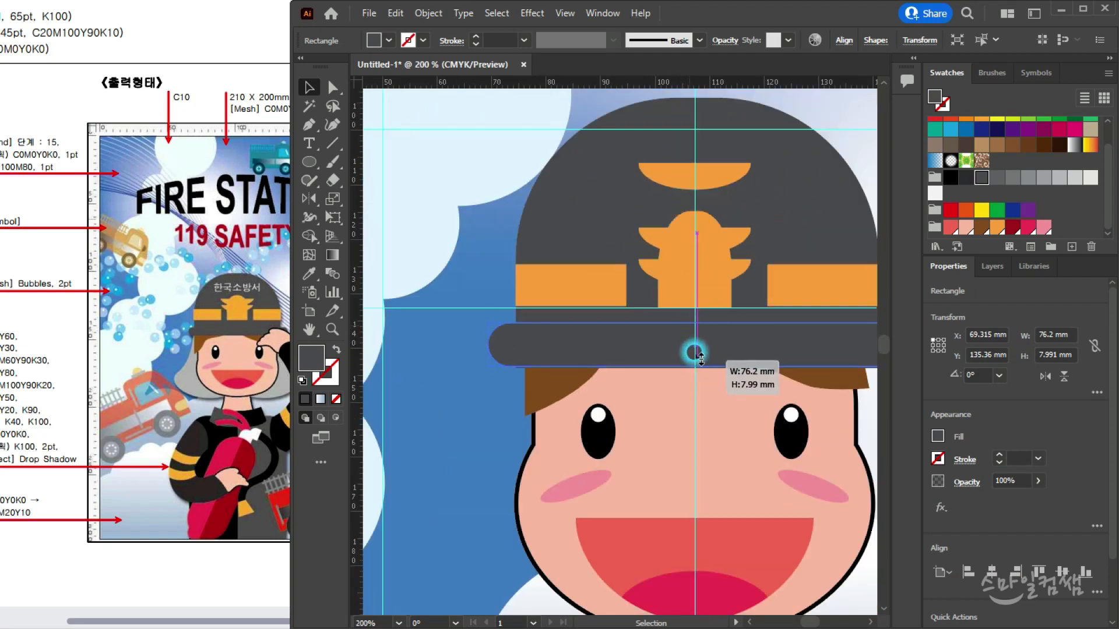
scroll(721, 362, down, 1)
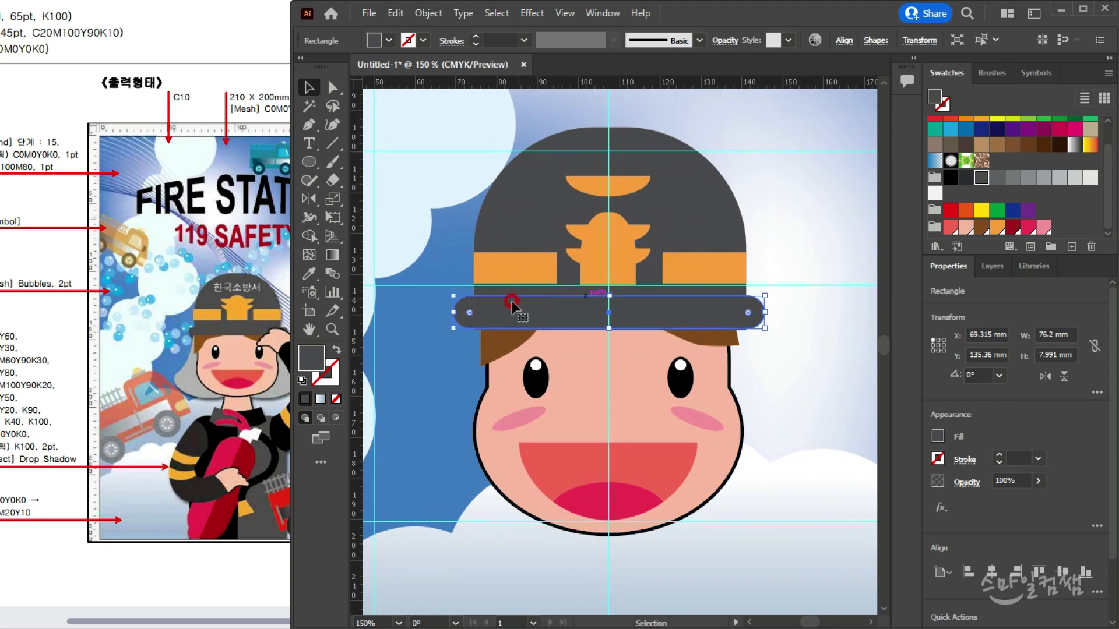
scroll(504, 318, up, 3)
mouse_move(452, 316)
mouse_down()
mouse_move(459, 326)
mouse_move(401, 317)
mouse_up()
click(429, 14)
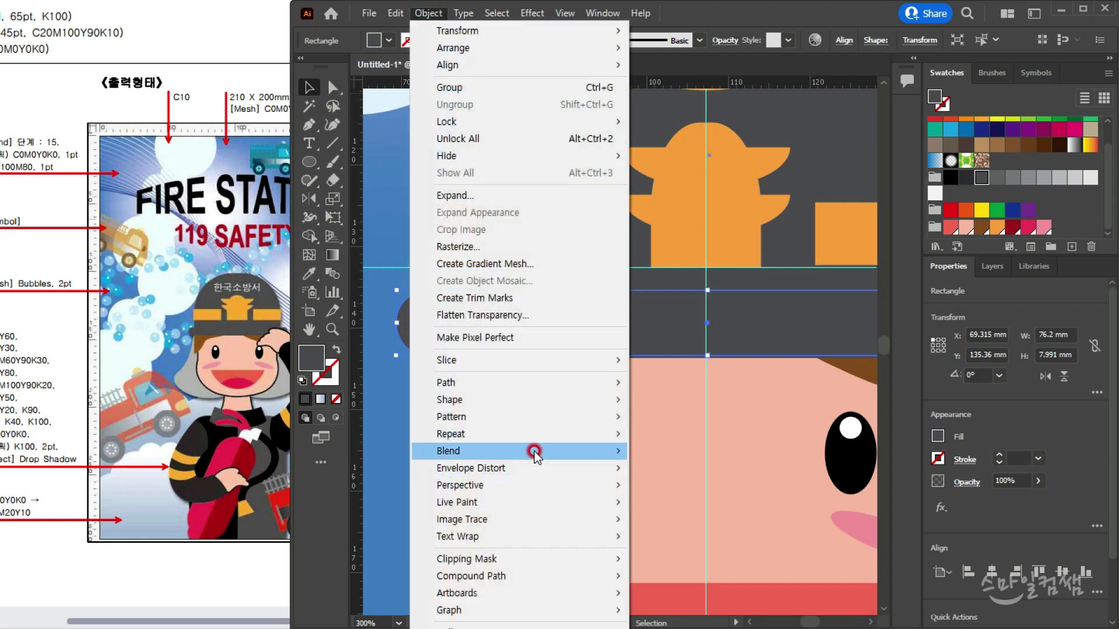
click(550, 402)
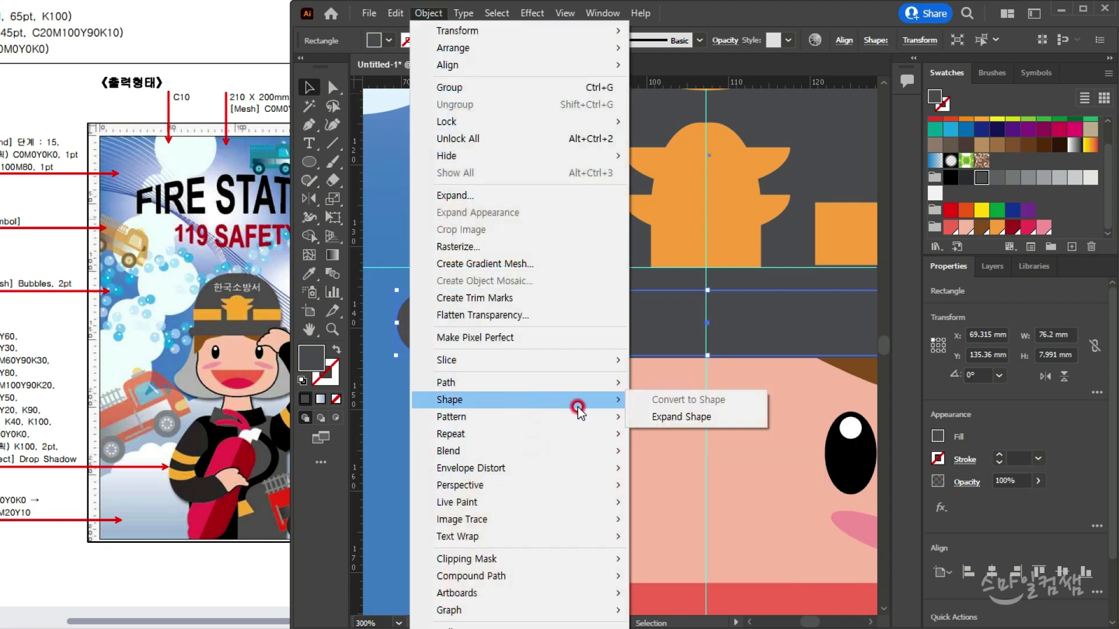
click(659, 417)
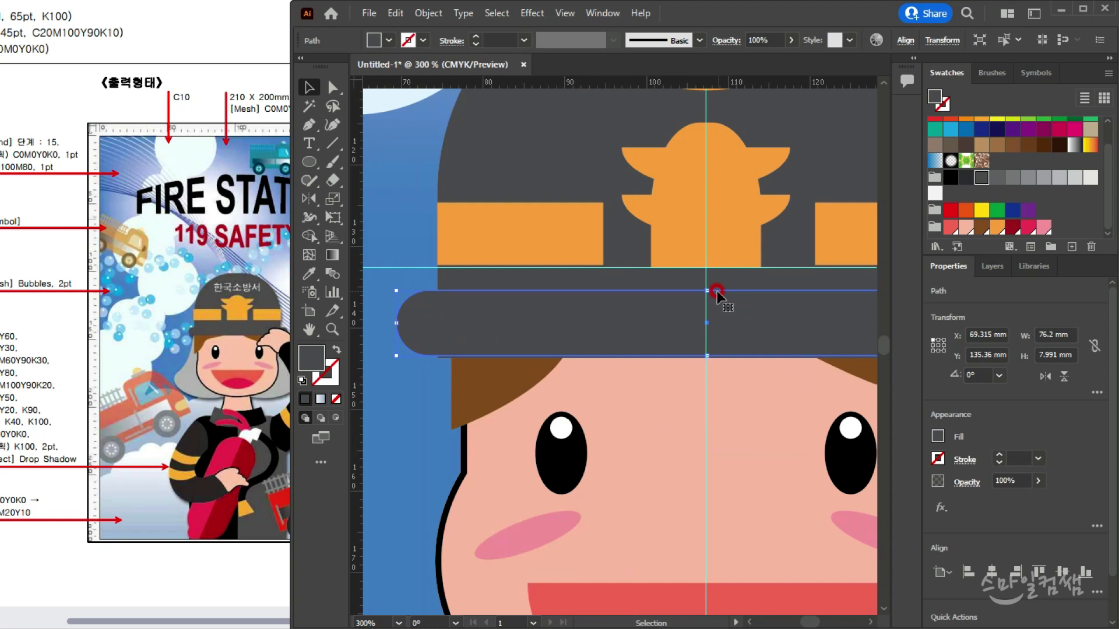
Lower the brim's upper edge to make it about 6.5 mm high, and nudge the brim down slightly
drag(709, 292, 708, 302)
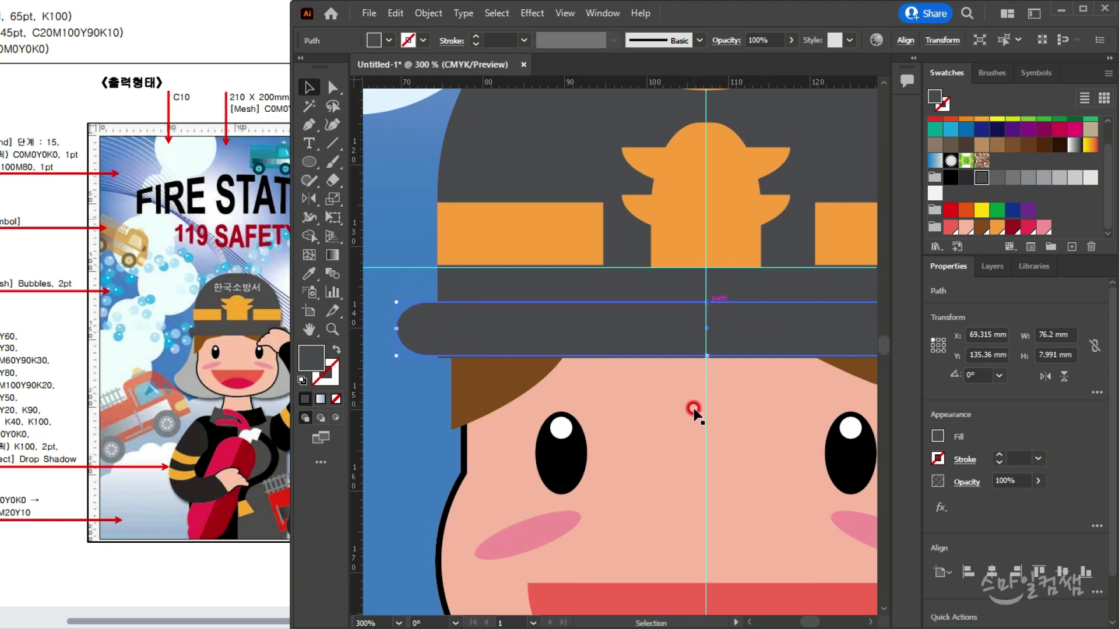
key(ctrl+minus)
key(ctrl+minus)
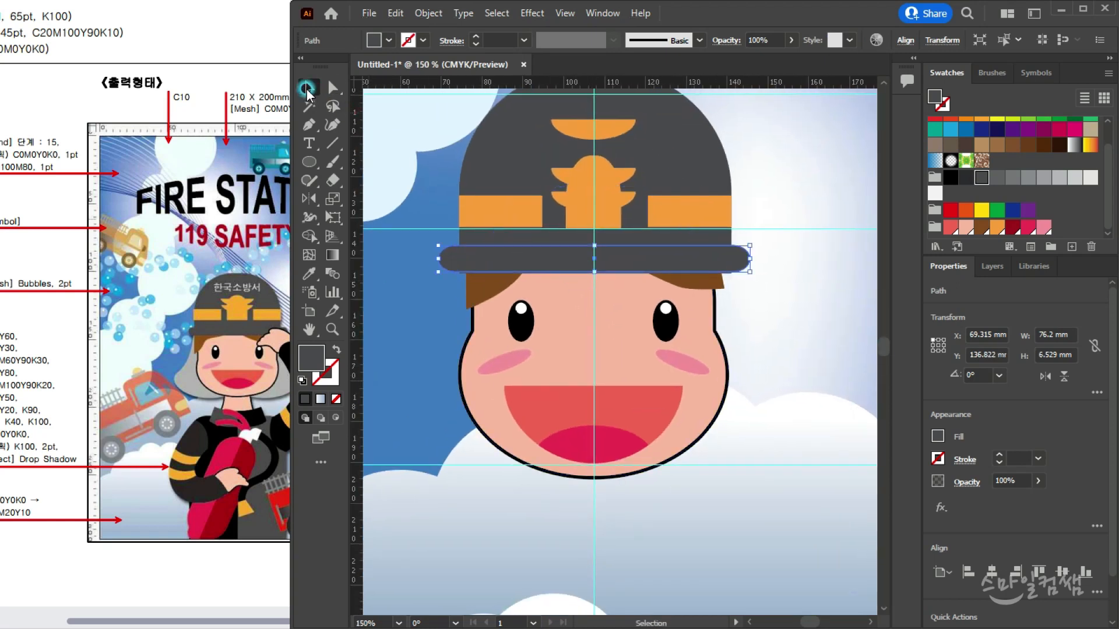
key(Down)
key(Down)
key(ctrl+bracketleft)
click(757, 180)
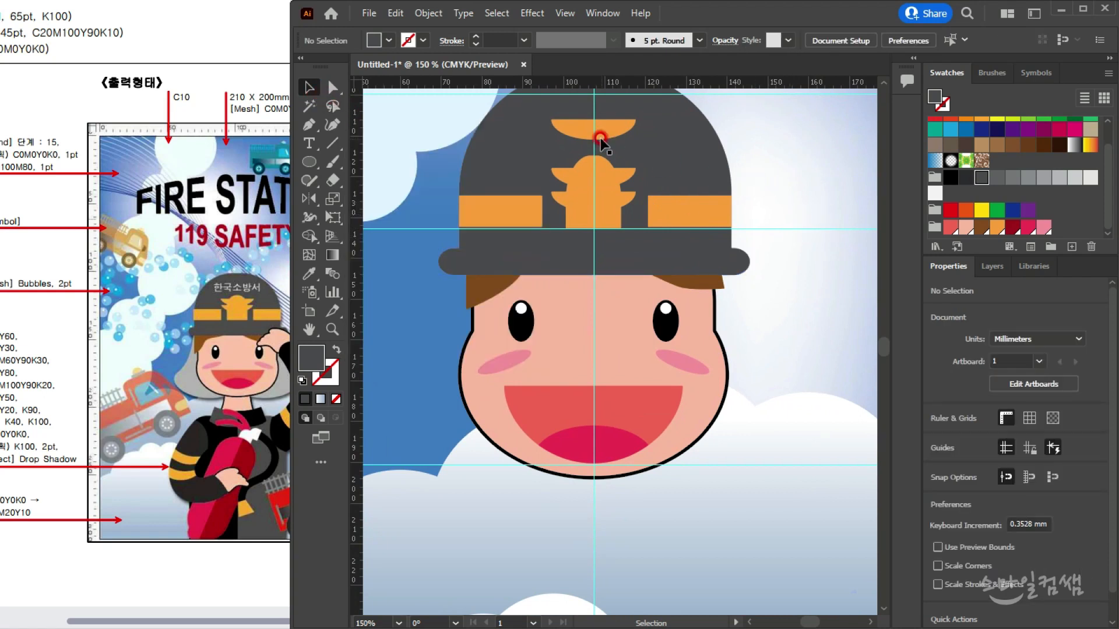
Delete the leftover orange half-ellipse above the helmet badge
click(602, 137)
key(Delete)
alt+scroll(704, 179, down, 1)
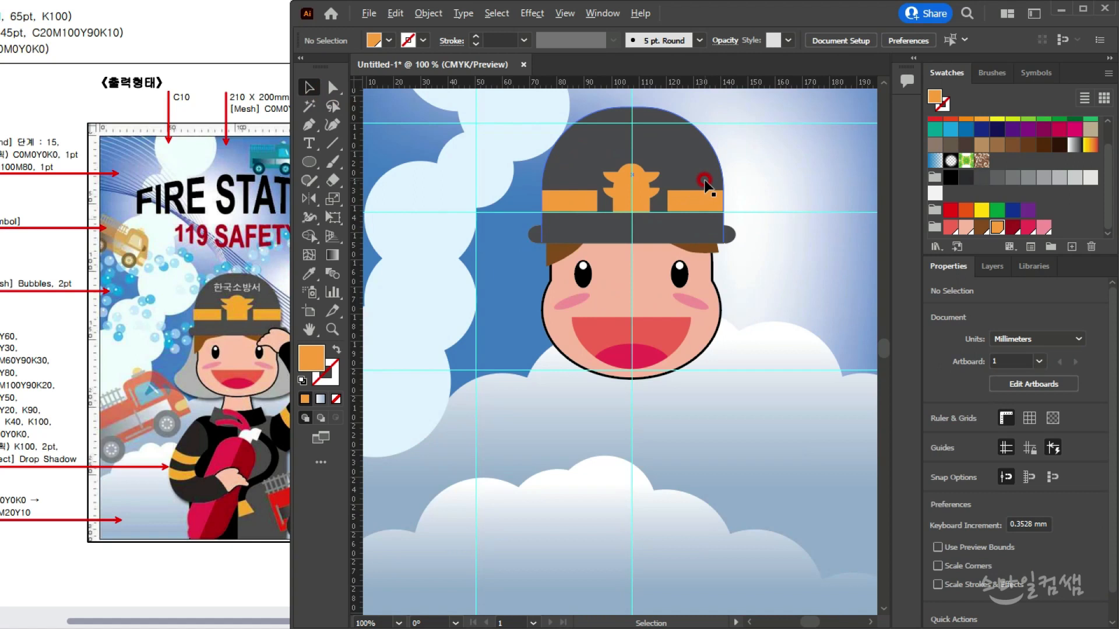
Draw the left half of the neck under the chin, about 13.4 by 16 mm, with a curved outer side and a straight edge on the vertical guide
scroll(704, 180, up, 2)
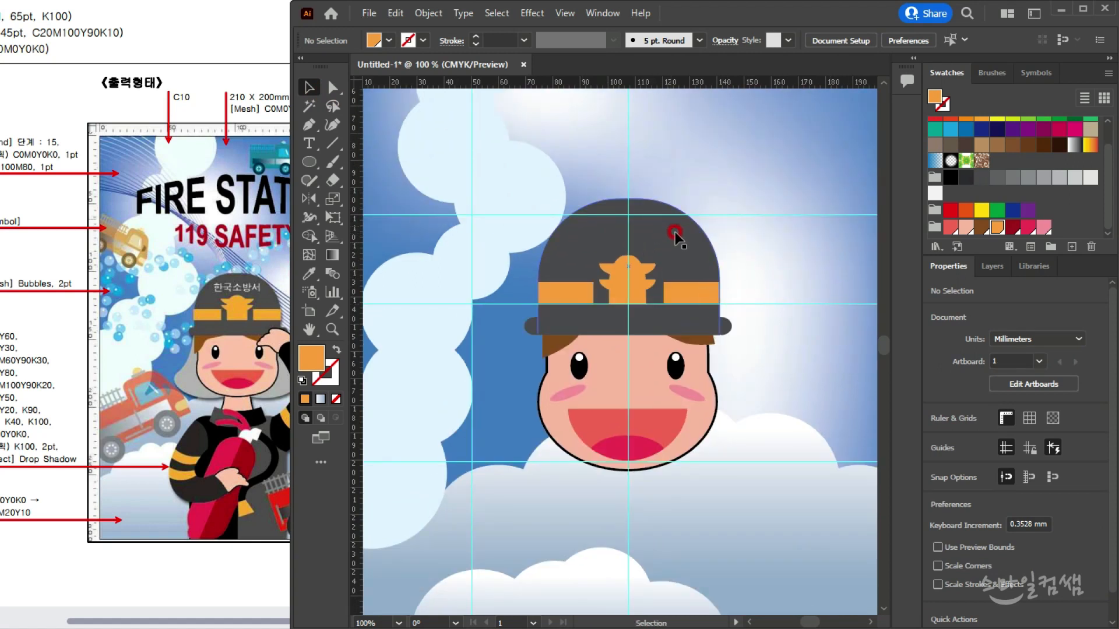
alt+scroll(589, 439, up, 1)
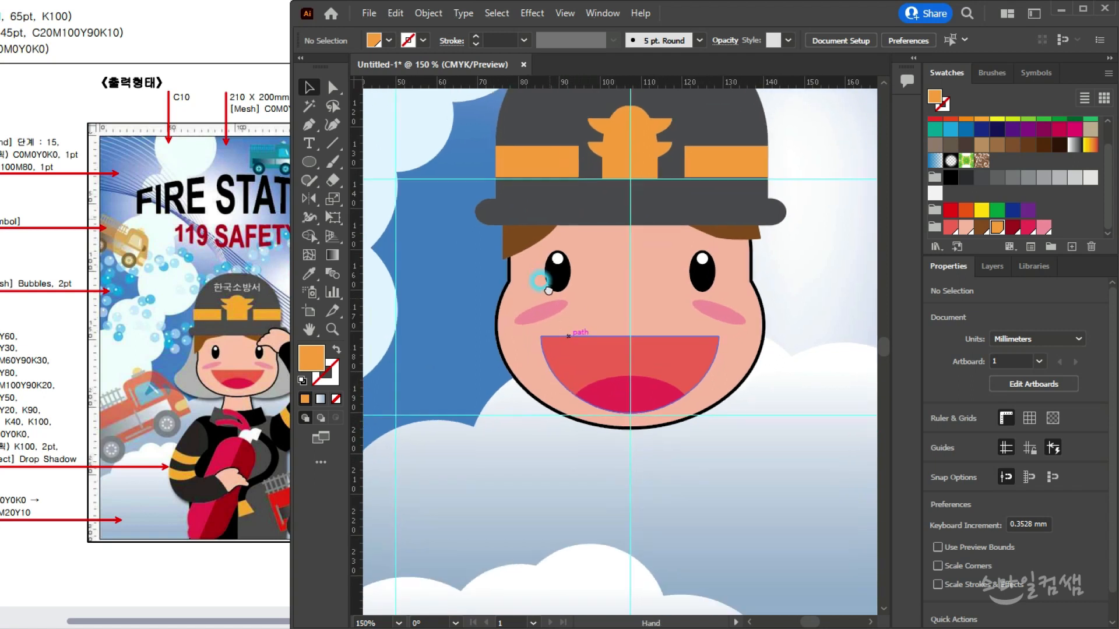
scroll(589, 439, down, 2)
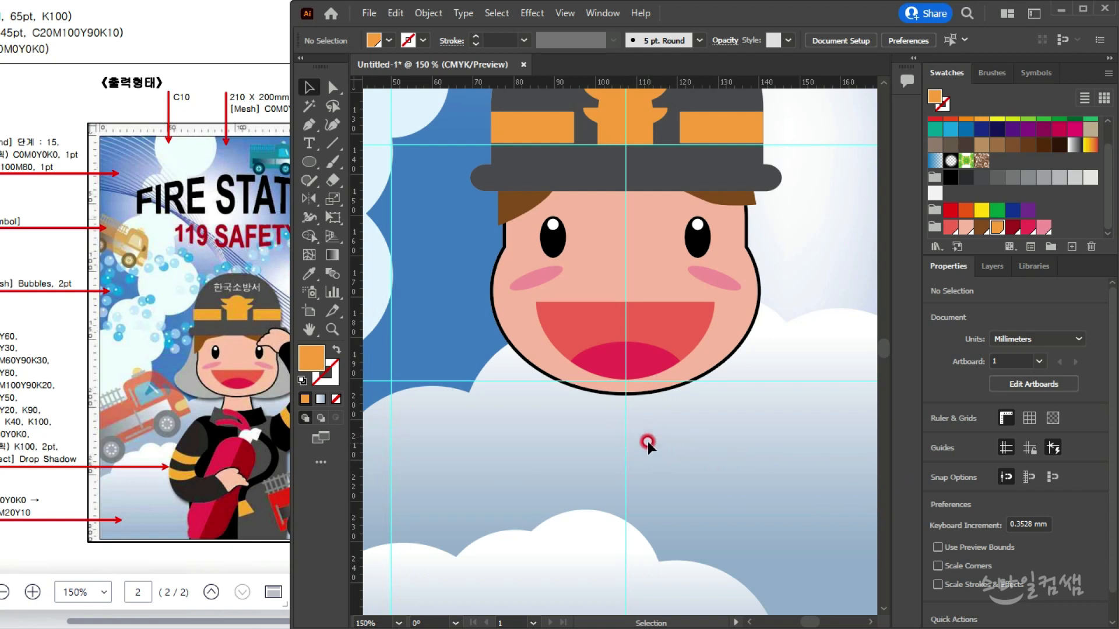
scroll(658, 455, down, 3)
scroll(598, 314, up, 1)
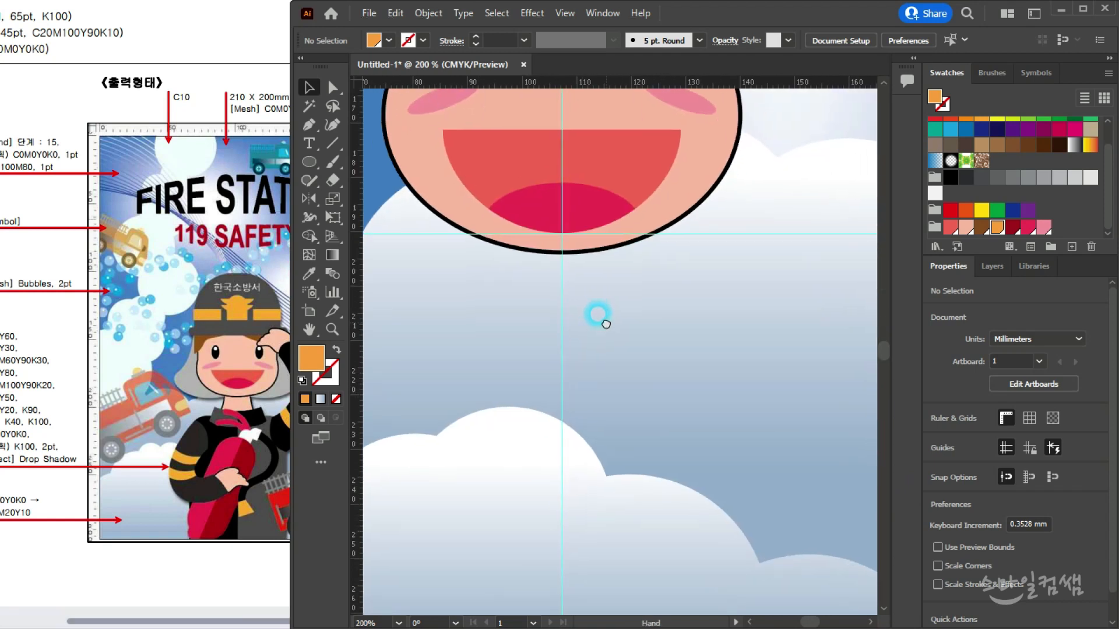
click(309, 124)
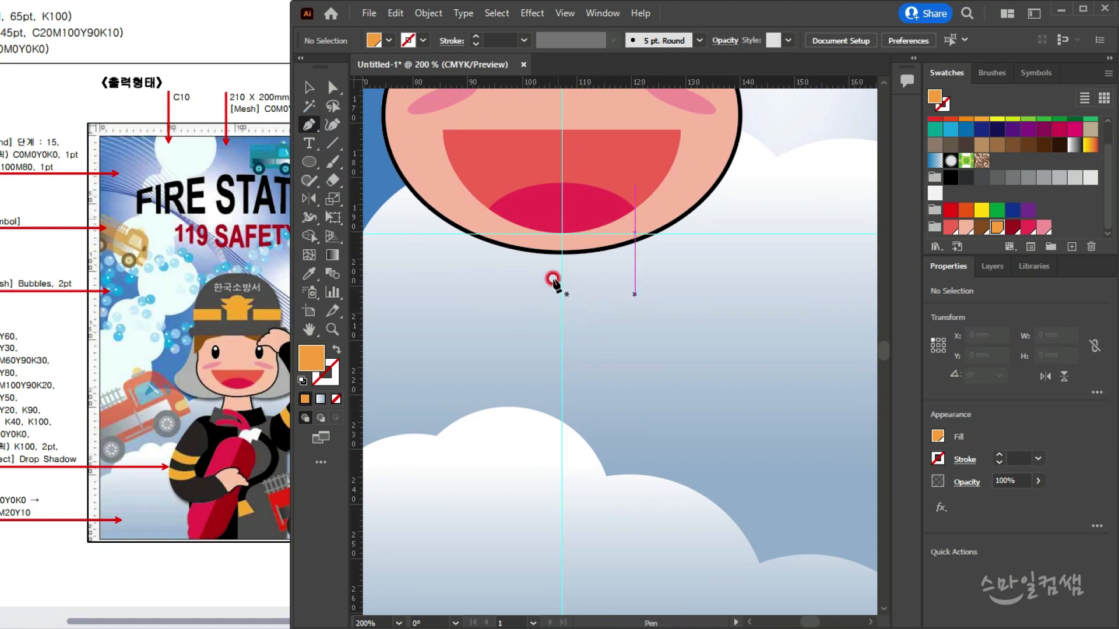
click(517, 239)
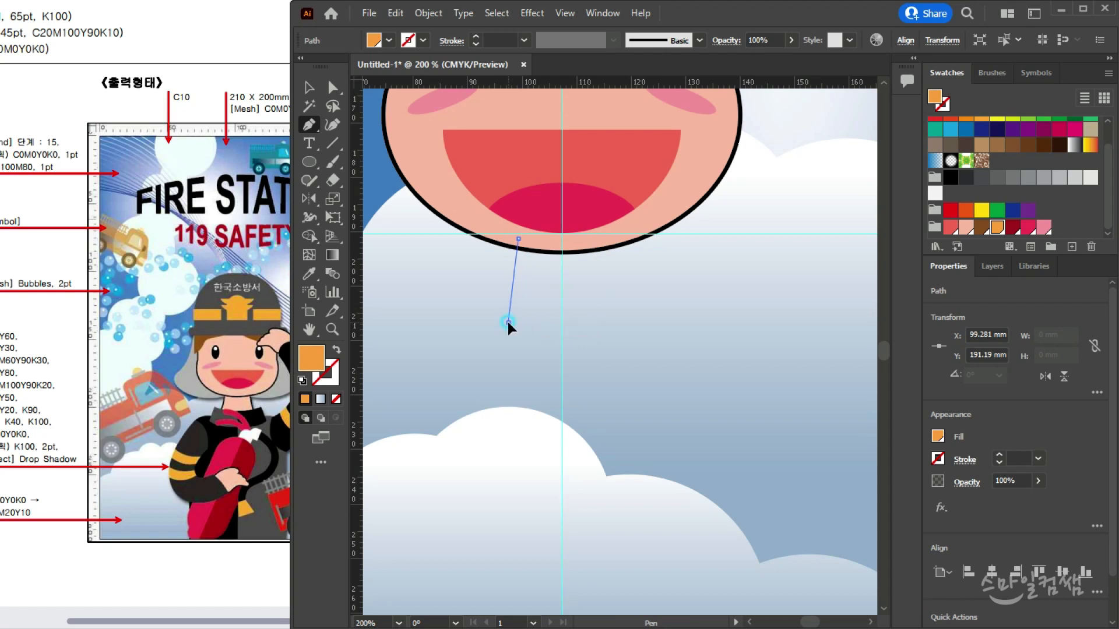
mouse_move(465, 347)
mouse_down()
mouse_move(491, 343)
mouse_move(487, 321)
mouse_move(441, 343)
mouse_move(449, 351)
mouse_up()
key(ctrl+z)
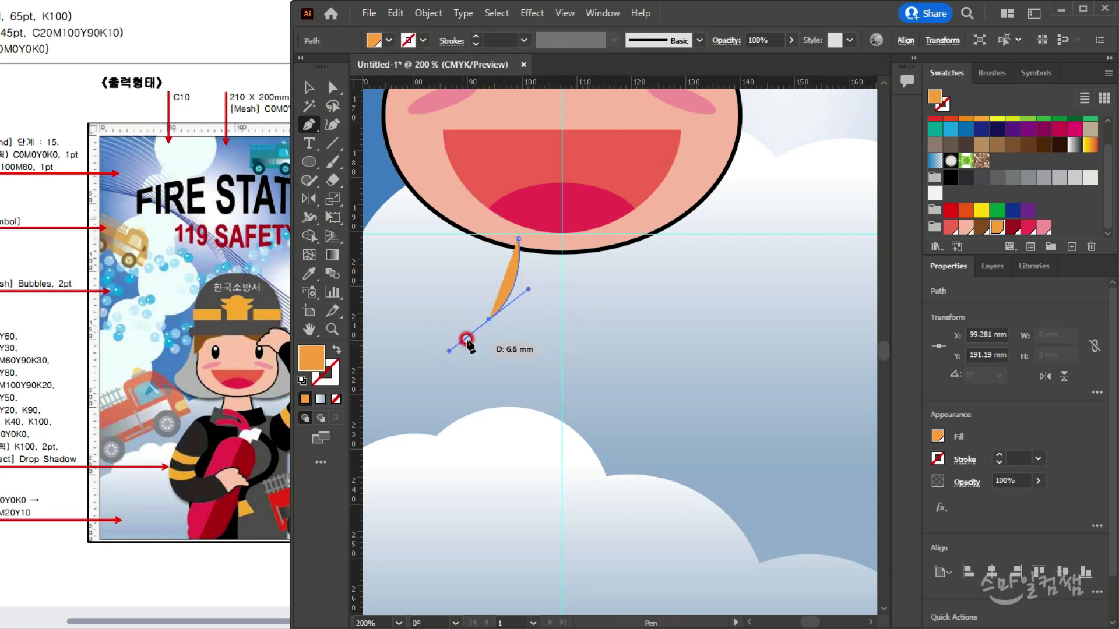
click(490, 320)
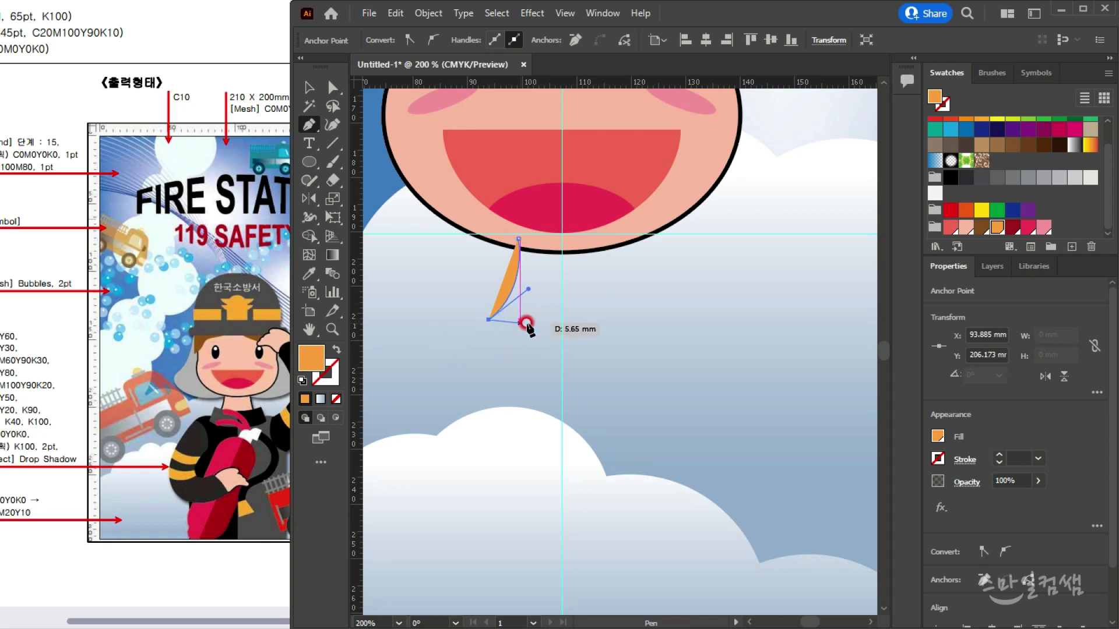
click(562, 320)
click(562, 235)
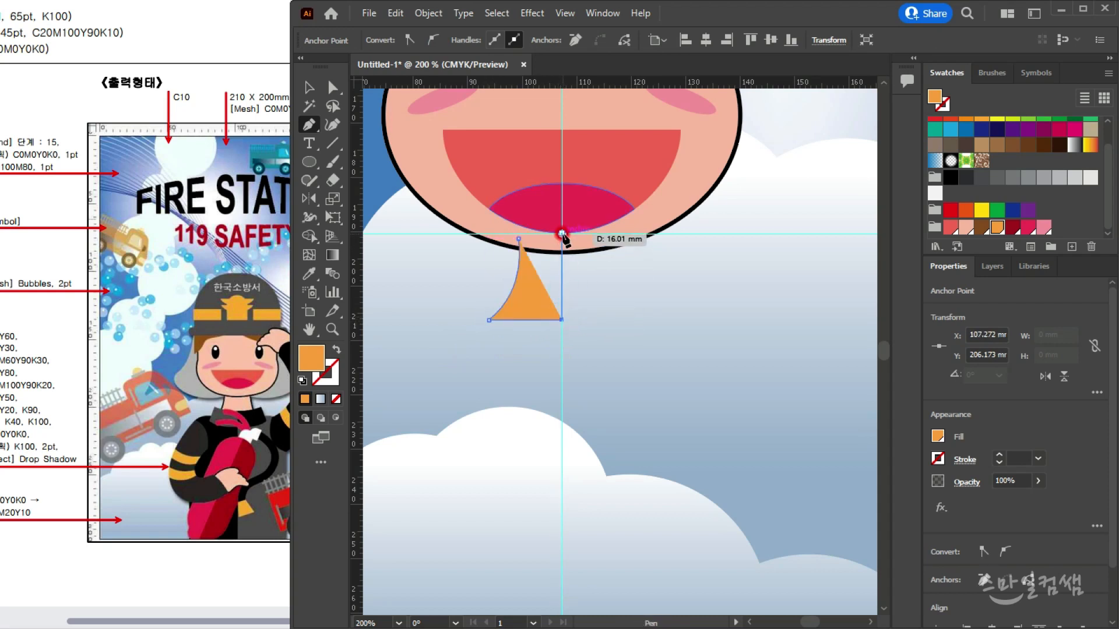
drag(518, 236, 519, 235)
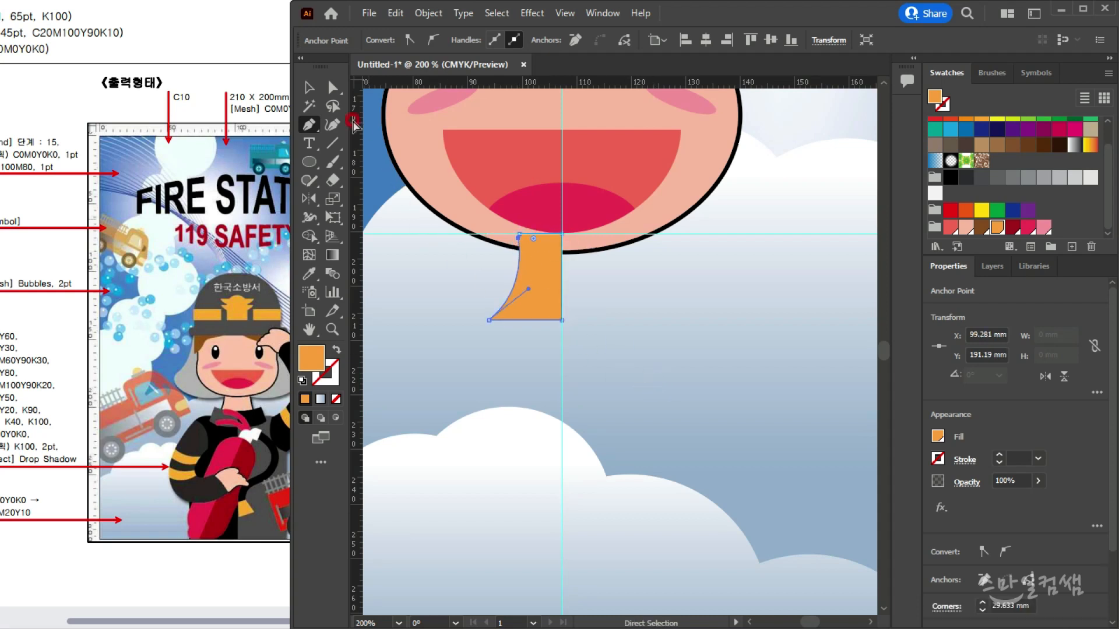
Match the half neck's appearance to the face, with its skin-coloured fill and 2 pt black stroke
click(309, 88)
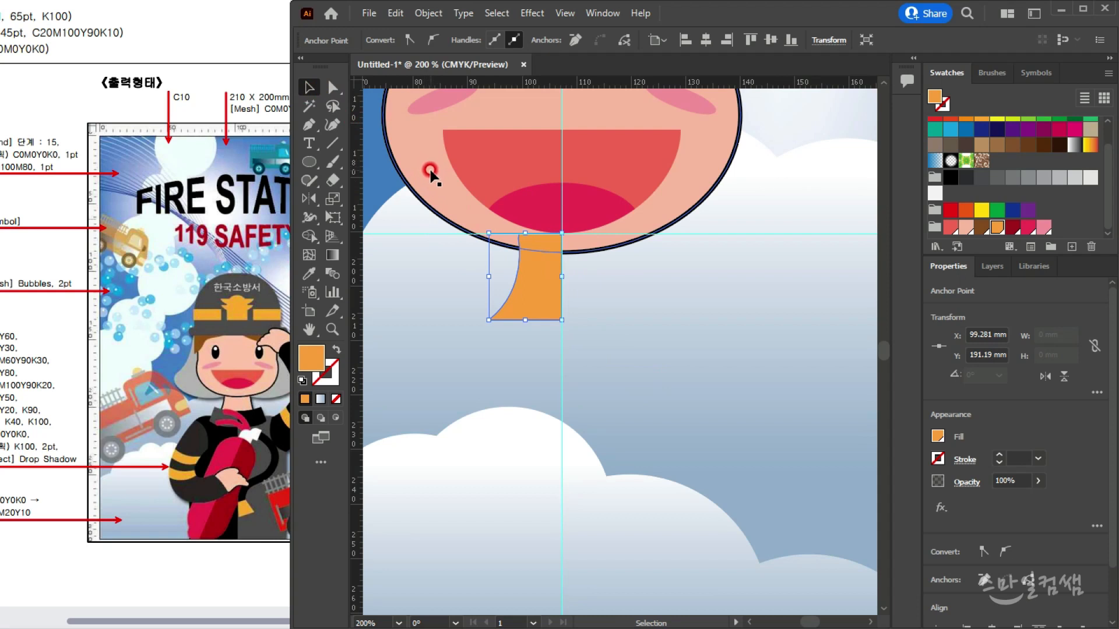
key(i)
key(ctrl+h)
click(308, 272)
click(436, 163)
click(309, 87)
click(546, 239)
click(694, 314)
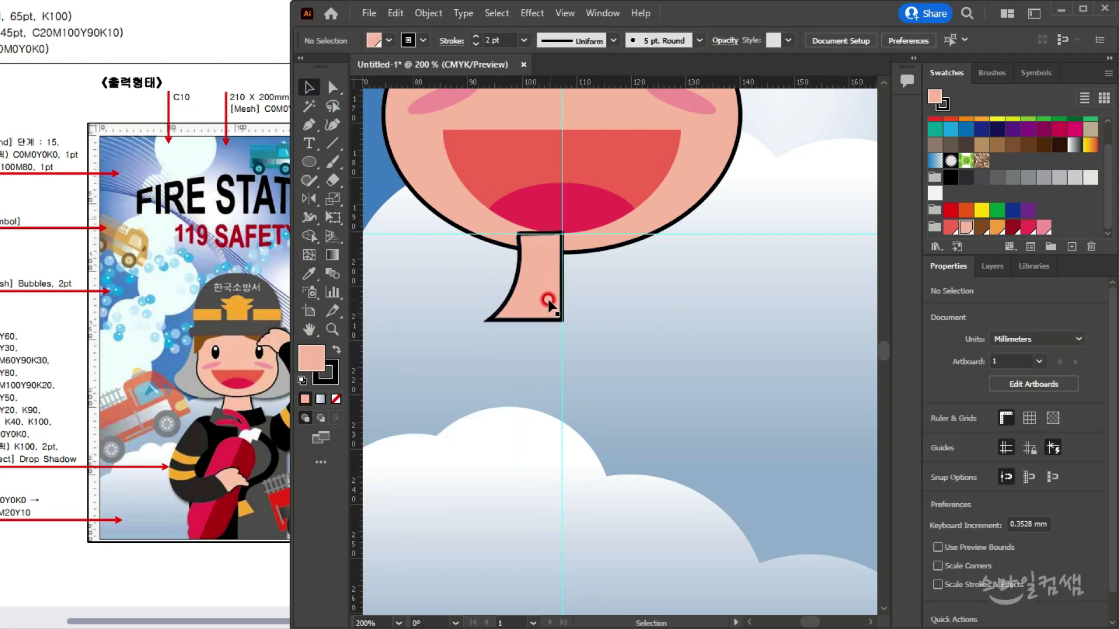
Mirror a copy of the half neck across the vertical guide with Reflect on the vertical axis
click(537, 320)
click(311, 200)
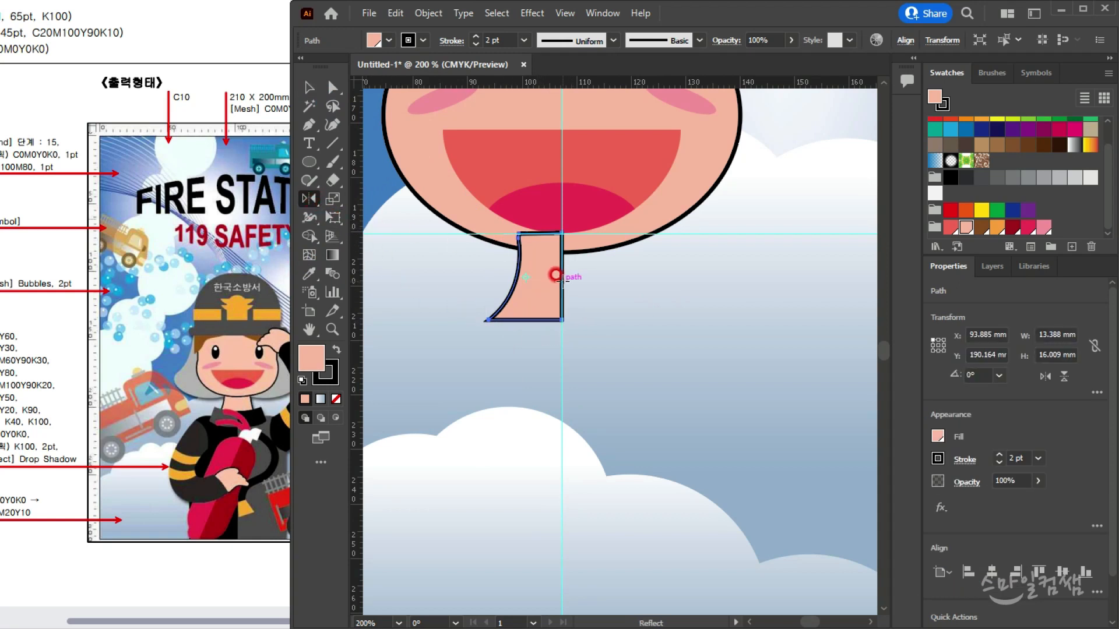
alt+click(556, 275)
click(874, 517)
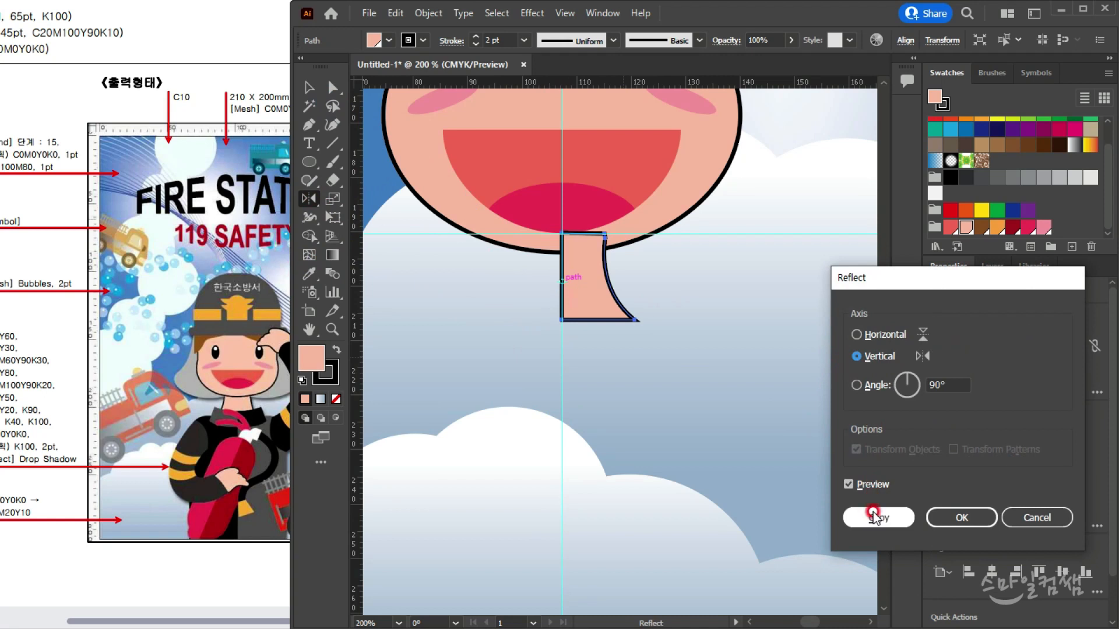
Unite the two neck halves into a single shape
click(310, 89)
shift+click(535, 283)
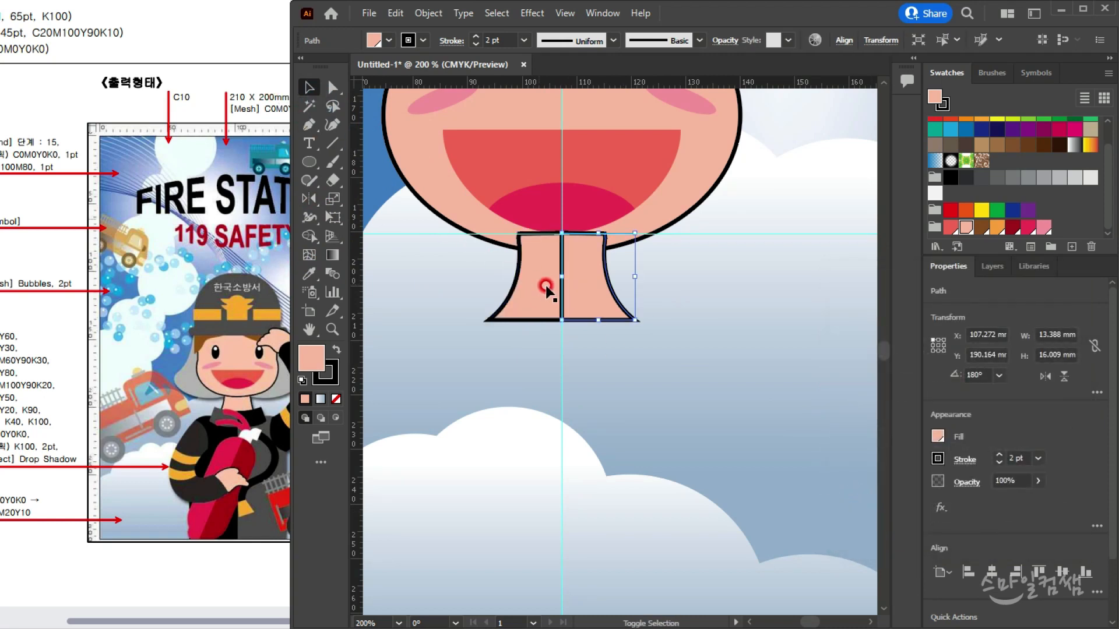
shift+click(529, 301)
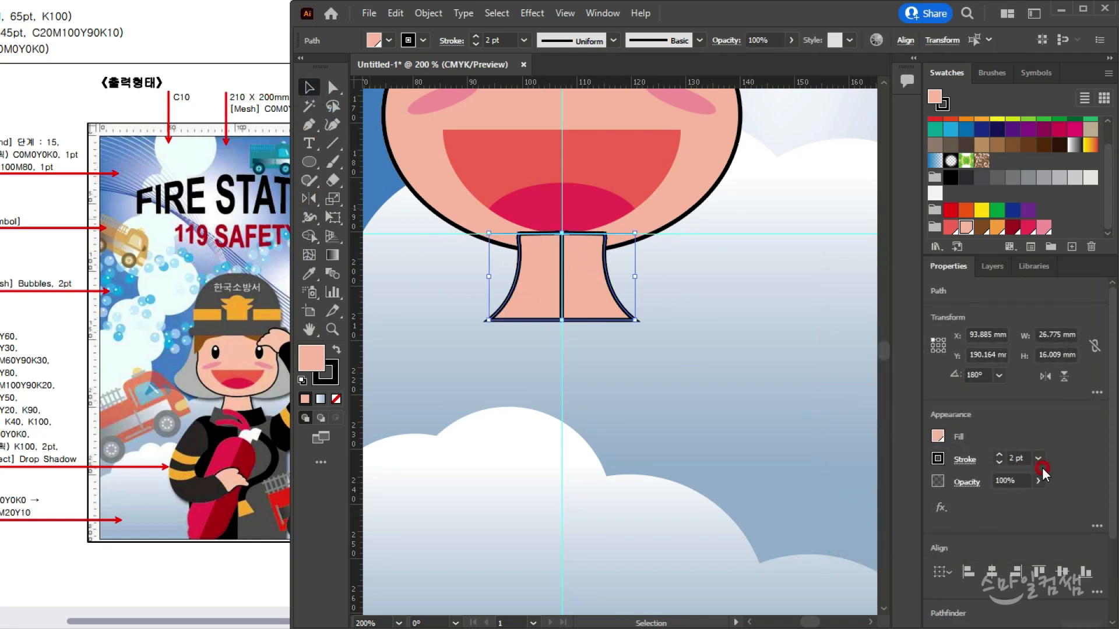
scroll(1012, 516, down, 3)
click(954, 524)
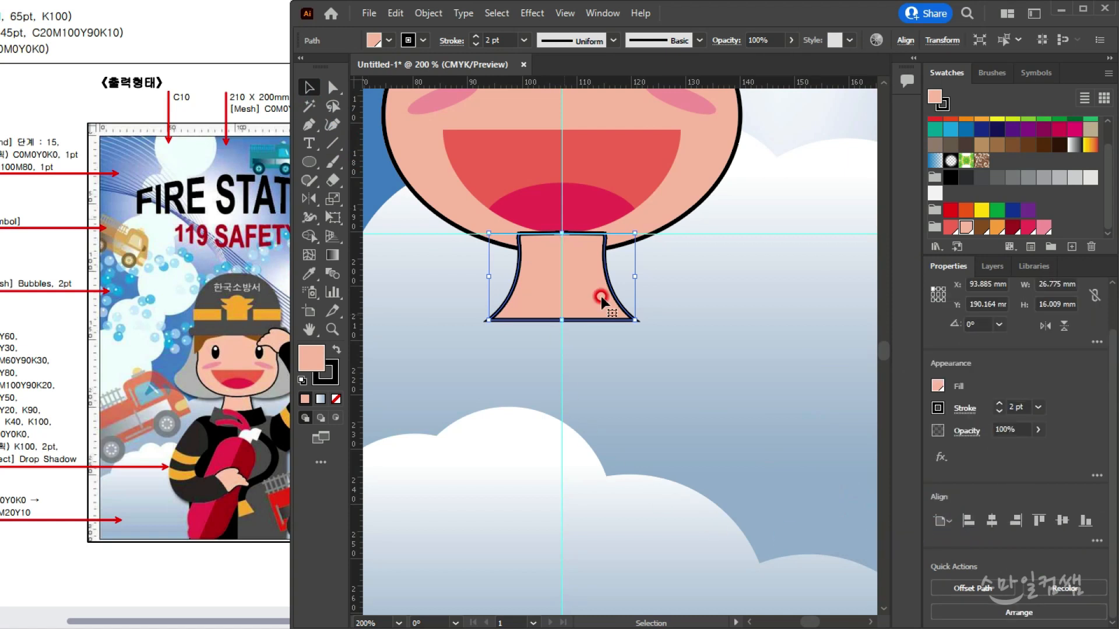
click(694, 293)
Bring all the face and helmet parts in front of the neck so the chin overlaps it
scroll(669, 320, down, 2)
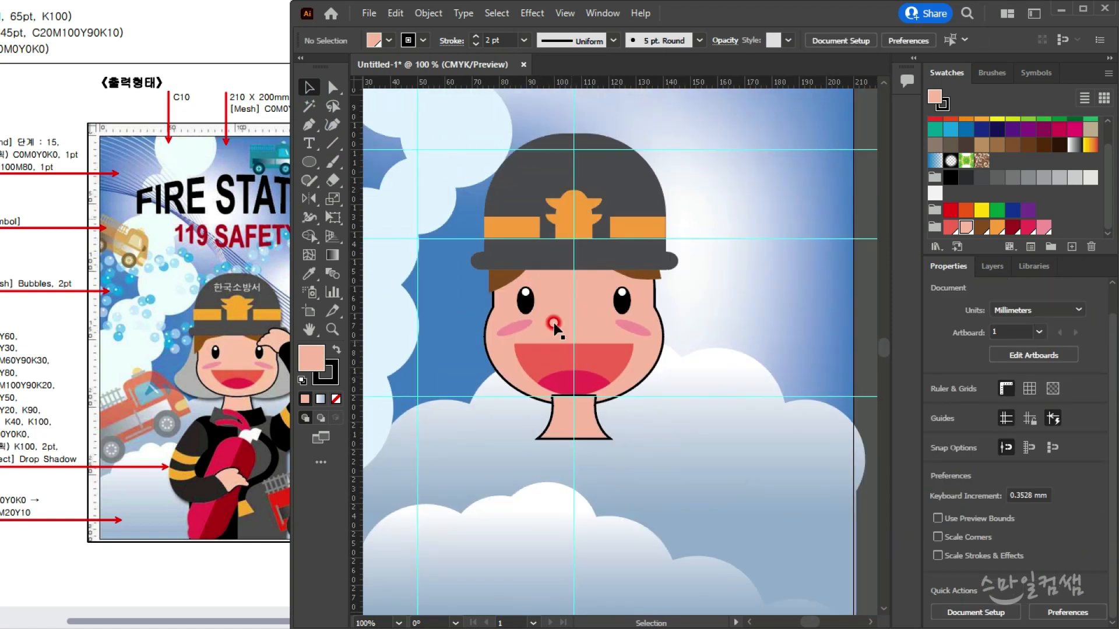
drag(707, 369, 706, 370)
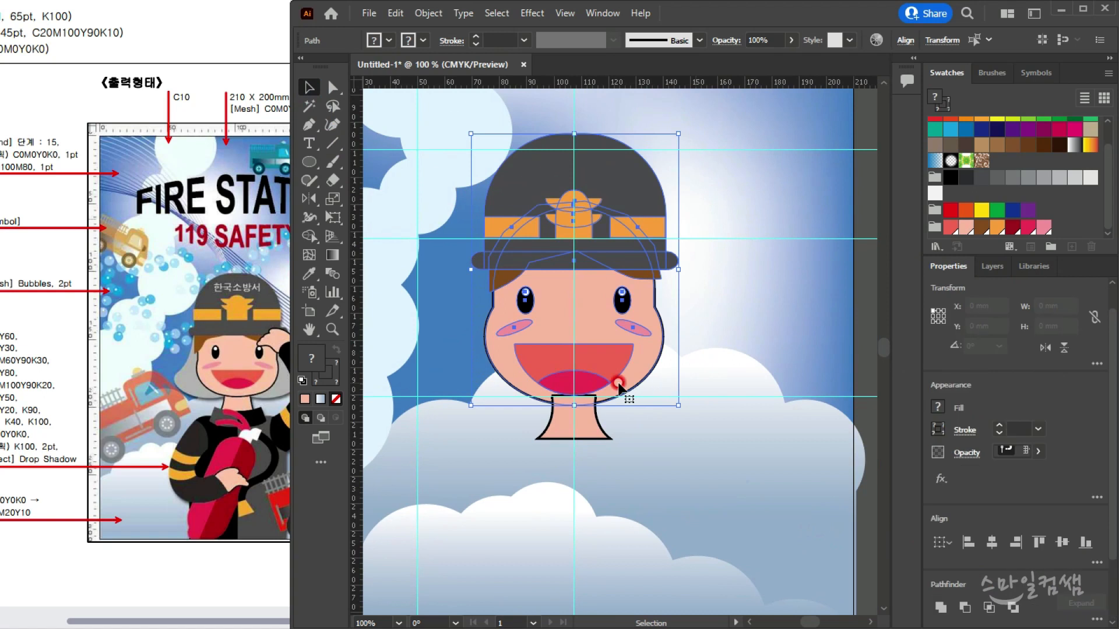
key(a)
key(v)
click(737, 316)
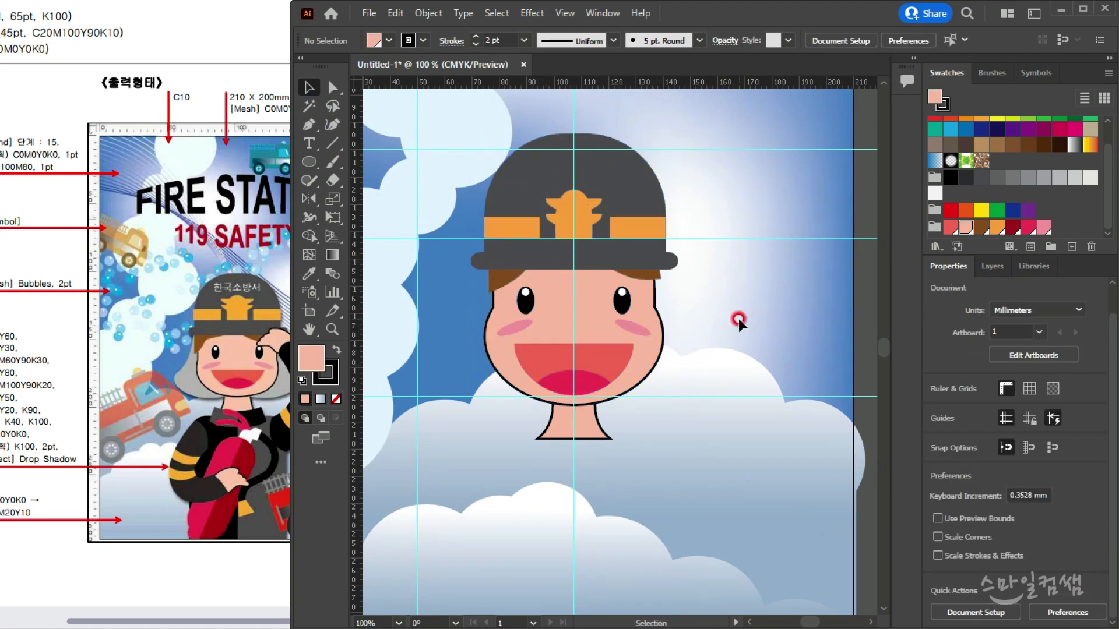
Widen the neck evenly about the vertical guide to about 30 mm, keeping its height
click(588, 428)
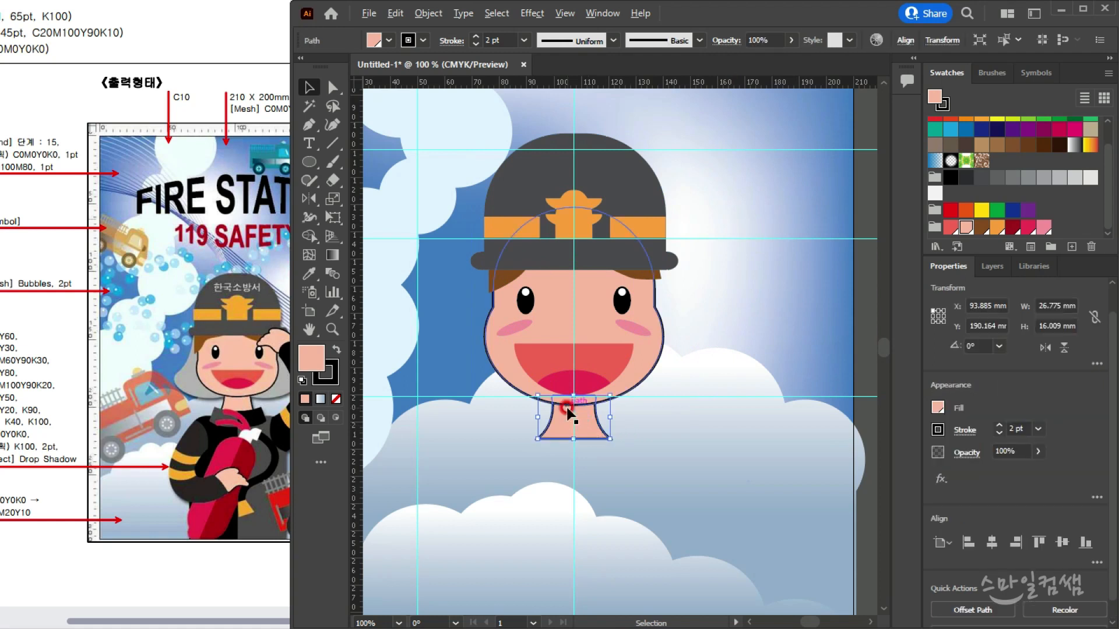
scroll(589, 429, up, 3)
drag(693, 432, 707, 430)
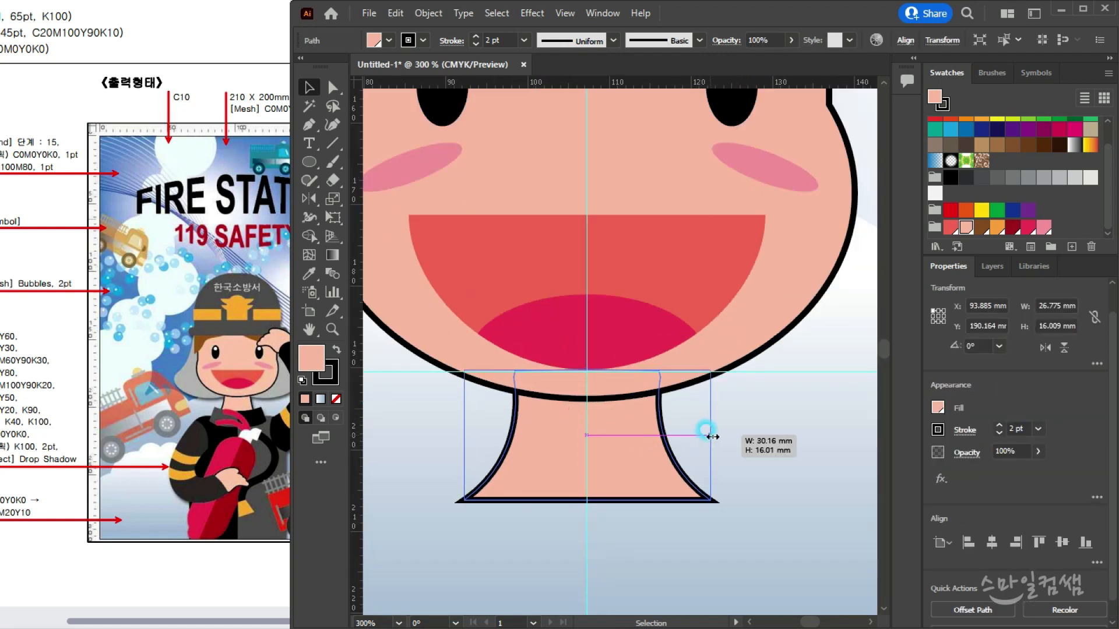
click(749, 494)
scroll(749, 495, down, 3)
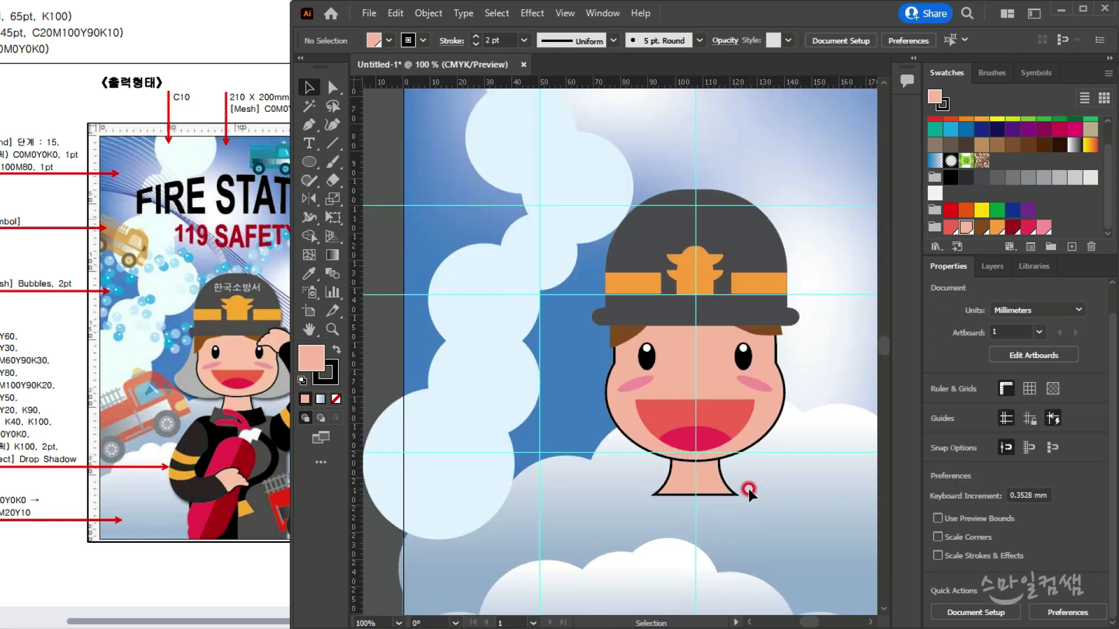
Bring the whole firefighter into view on the reference sheet and ready the Pencil tool in the poster document for freehand drawing
drag(739, 457, 667, 375)
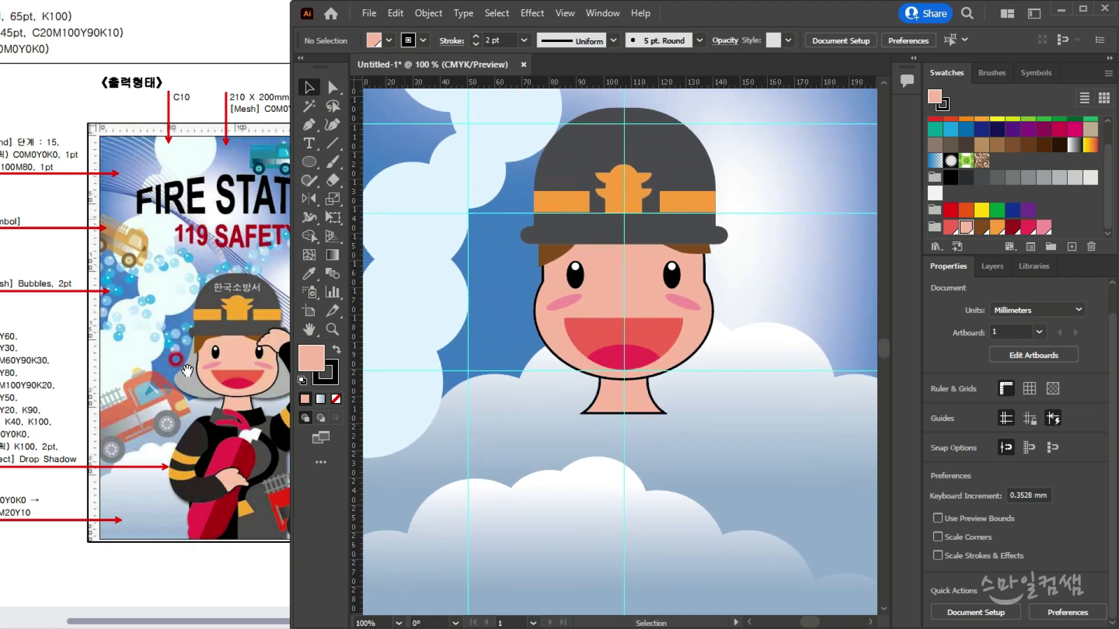
click(225, 379)
drag(225, 379, 169, 349)
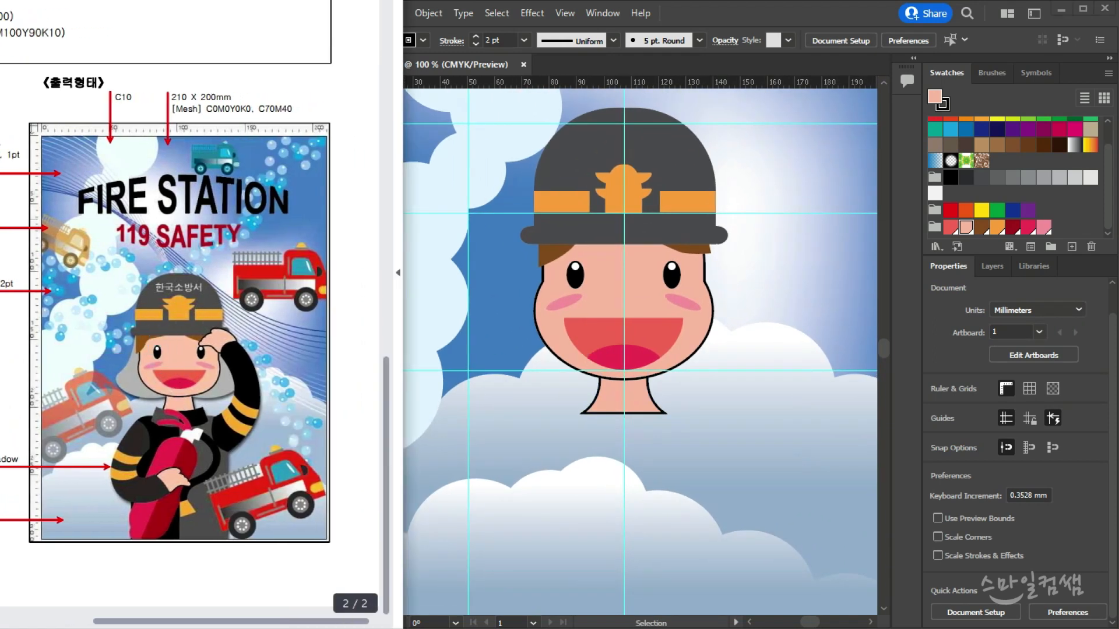
click(510, 286)
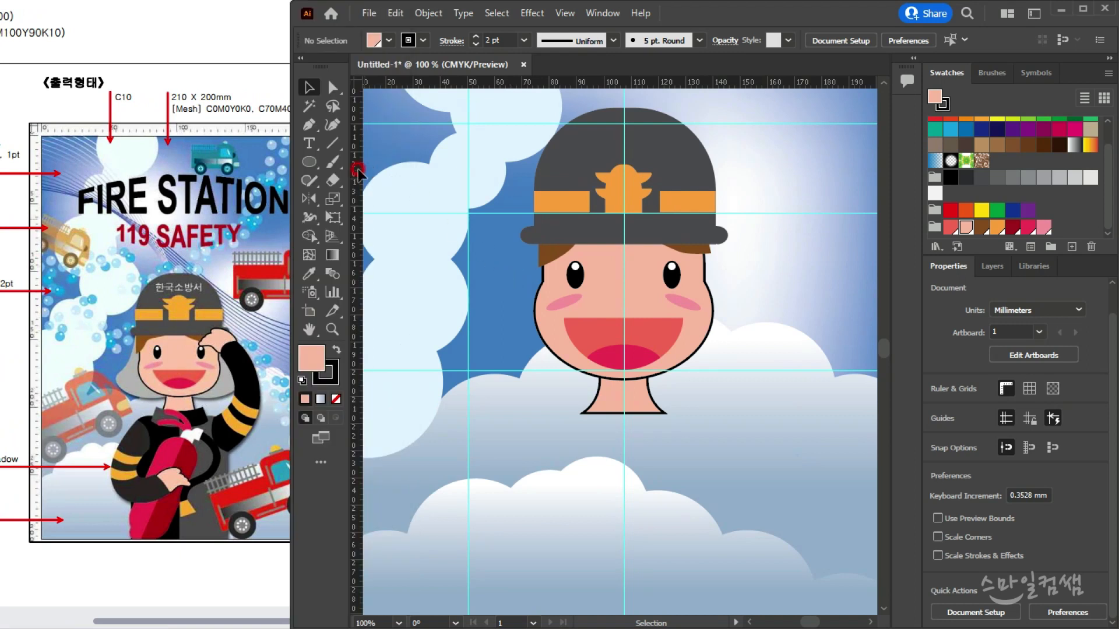
click(309, 182)
click(359, 202)
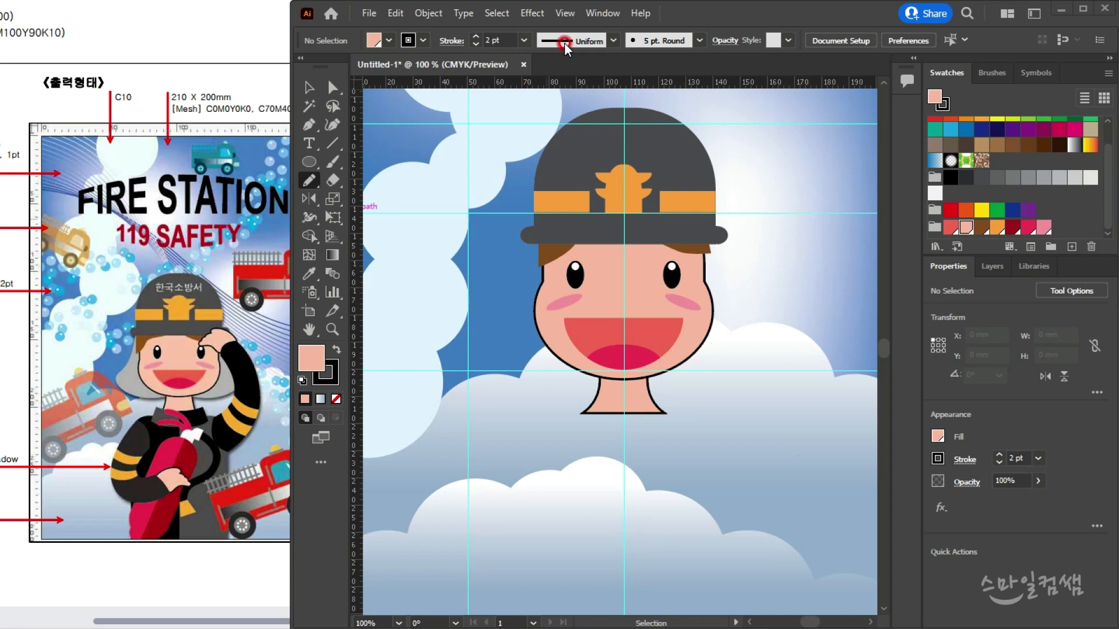
Paint a closed outline about 56 by 57 mm for the helmet's left neck flap with the 5 pt. Round brush, ending at the face's centre
click(335, 164)
click(656, 288)
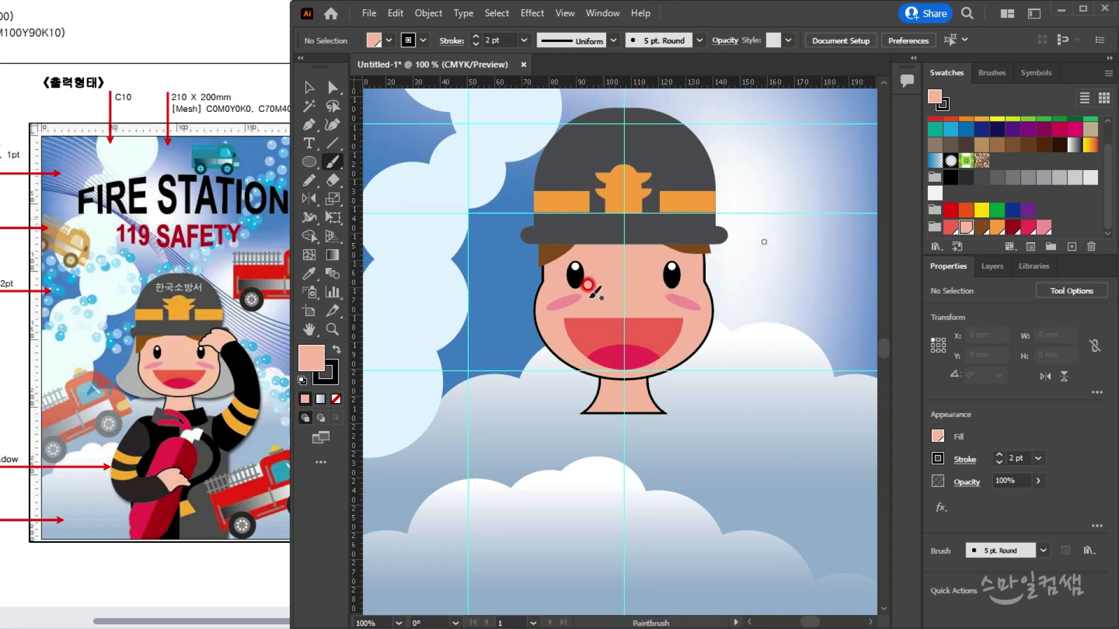
scroll(548, 330, up, 1)
scroll(536, 322, right, 1)
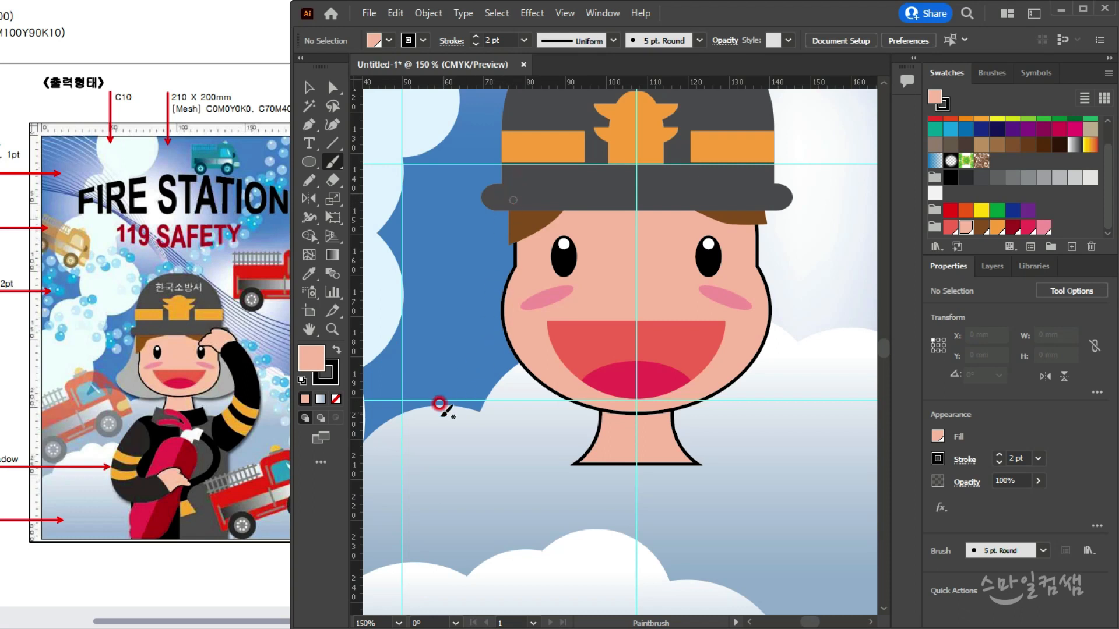
scroll(550, 250, down, 2)
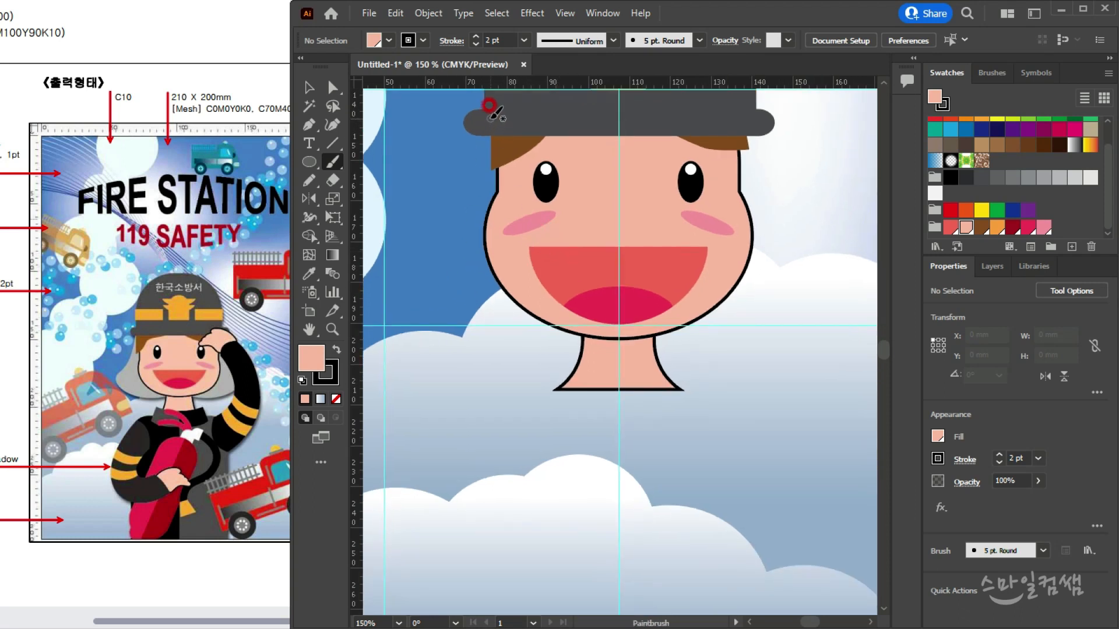
mouse_move(493, 114)
mouse_down()
mouse_move(478, 187)
mouse_move(404, 285)
mouse_move(416, 316)
mouse_move(465, 339)
mouse_move(560, 342)
mouse_move(622, 320)
mouse_move(633, 270)
mouse_up()
mouse_move(629, 202)
mouse_down()
mouse_move(629, 120)
mouse_move(605, 100)
mouse_move(523, 100)
mouse_move(493, 115)
mouse_up()
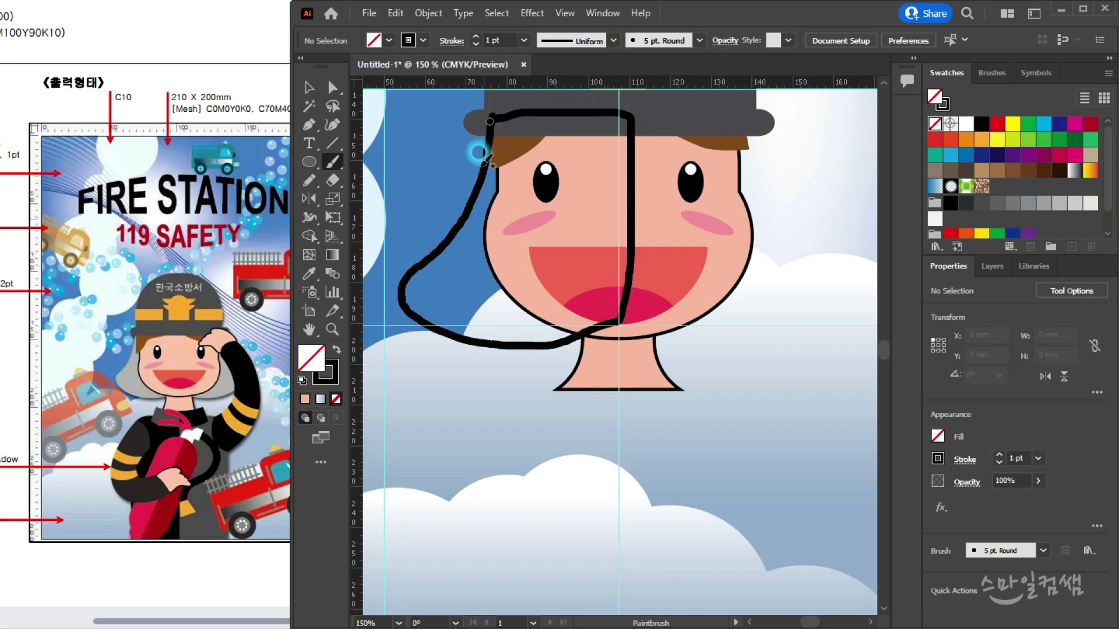
Check the reference colours, fill the neck flap outline with the K40 grey swatch and remove its stroke
click(135, 404)
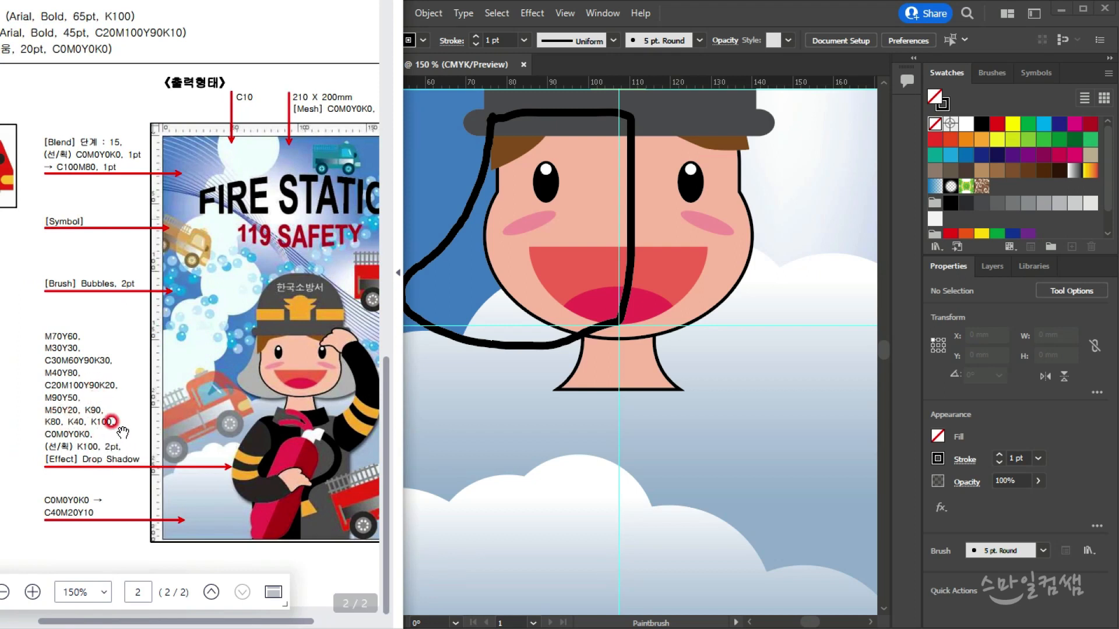
drag(169, 426, 26, 426)
click(798, 50)
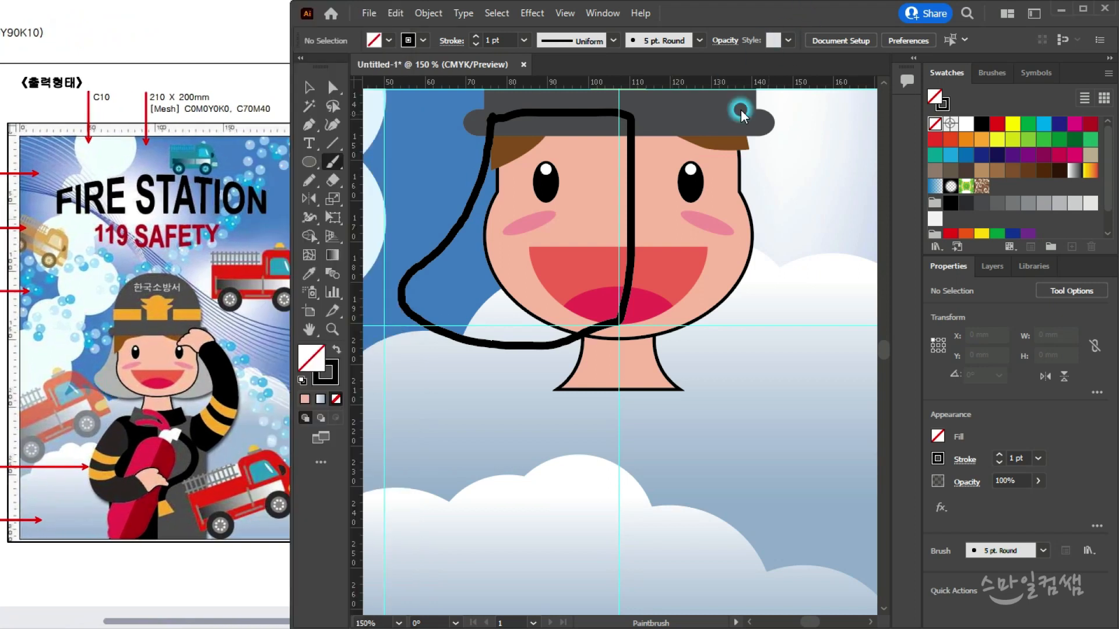
click(309, 88)
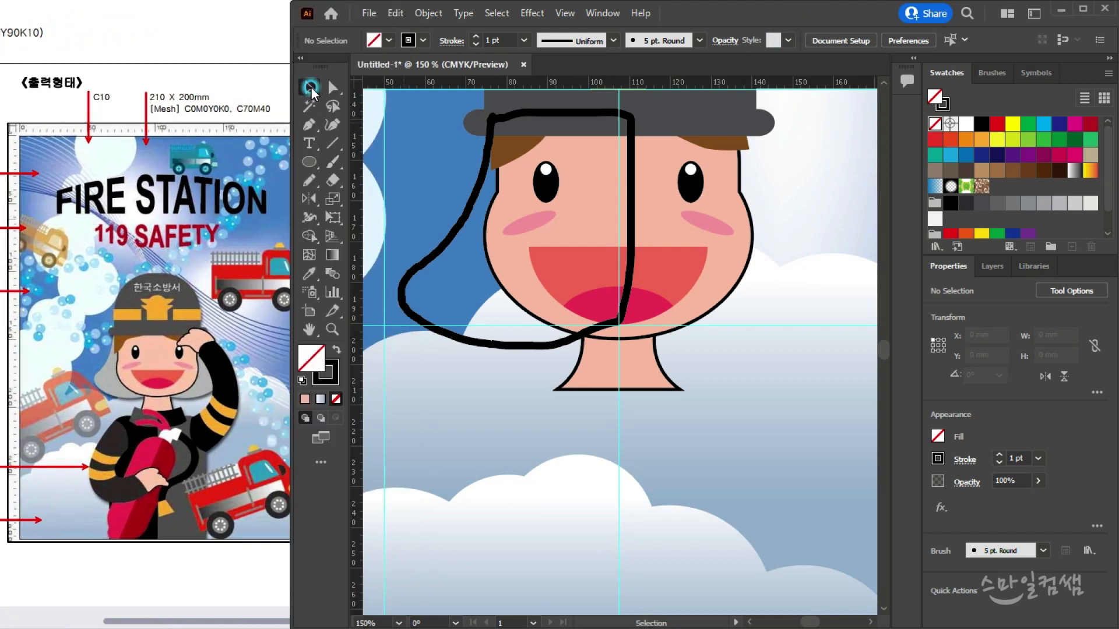
click(460, 230)
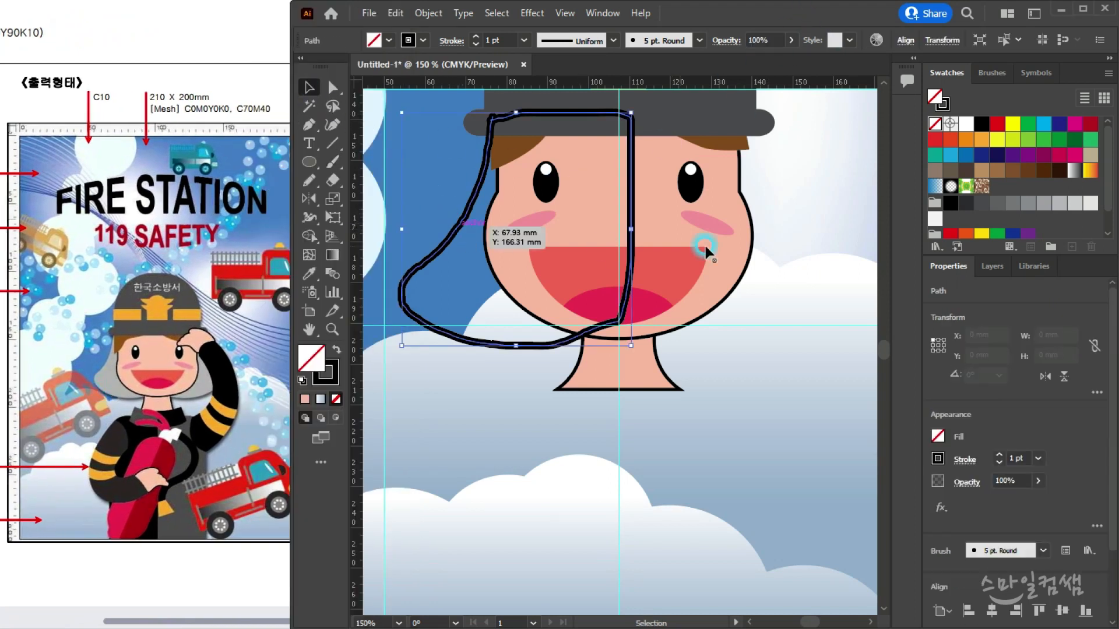
click(1041, 205)
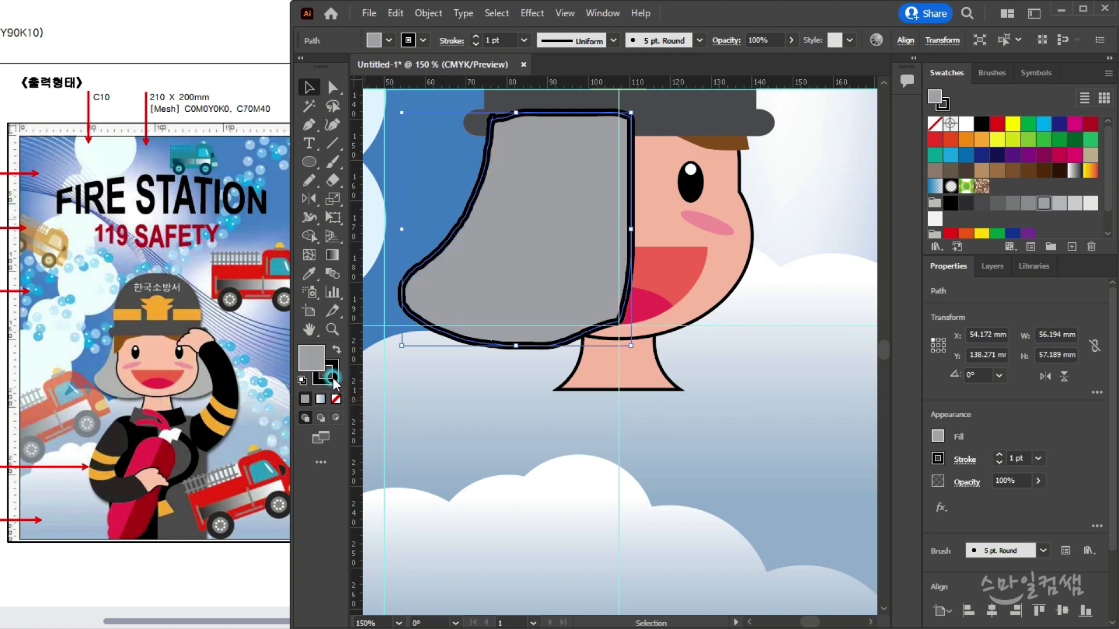
click(336, 400)
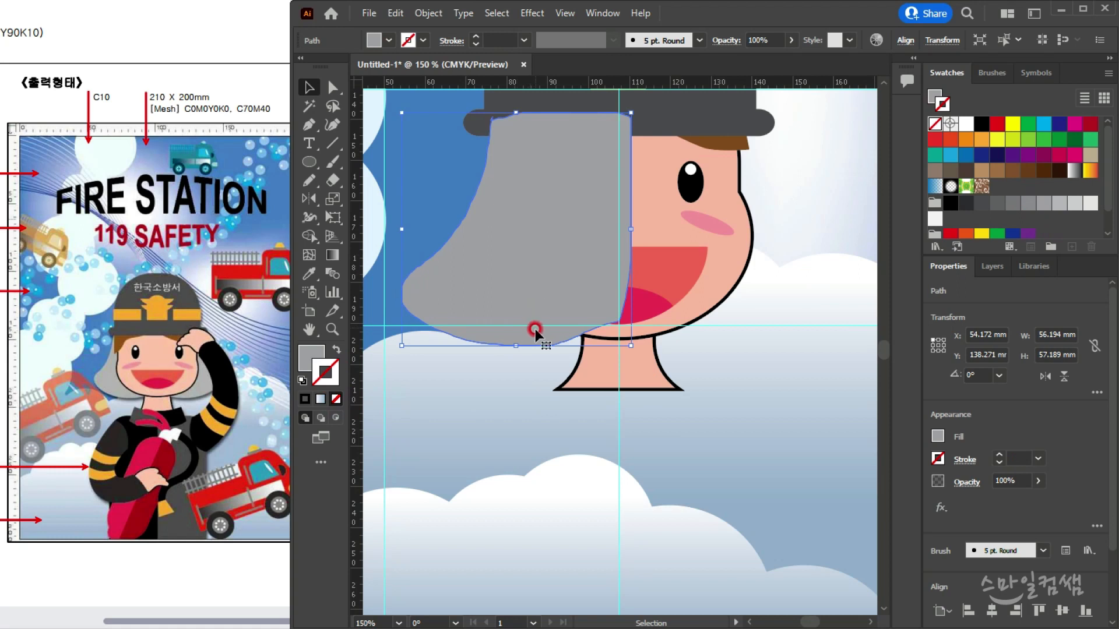
Smooth the grey neck flap's contour along its edges with the Smooth tool
click(529, 433)
click(533, 295)
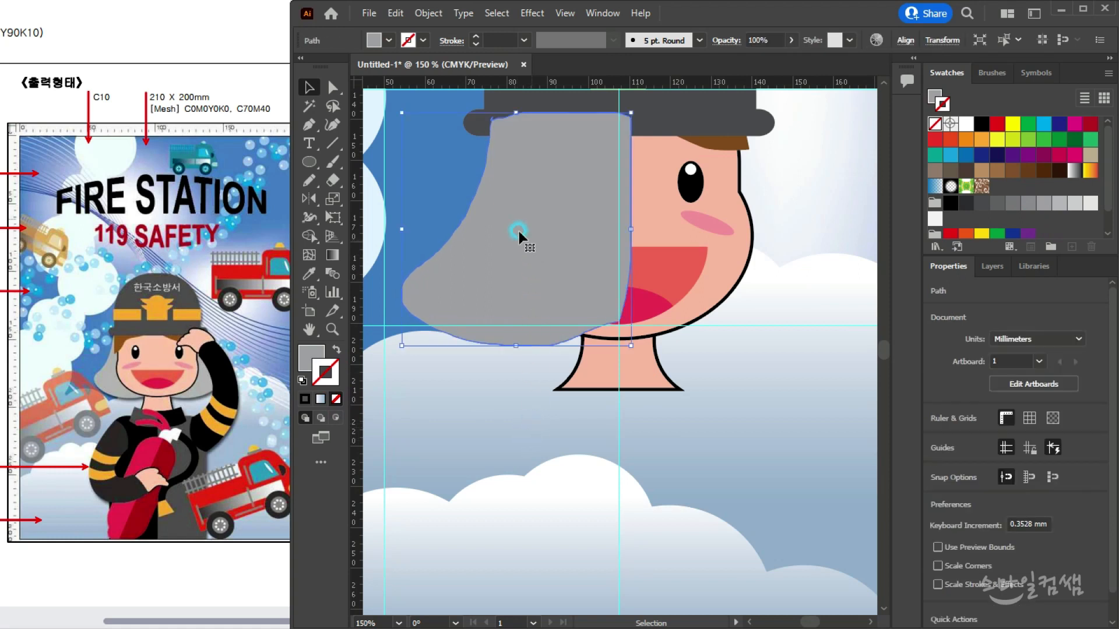
scroll(460, 223, up, 3)
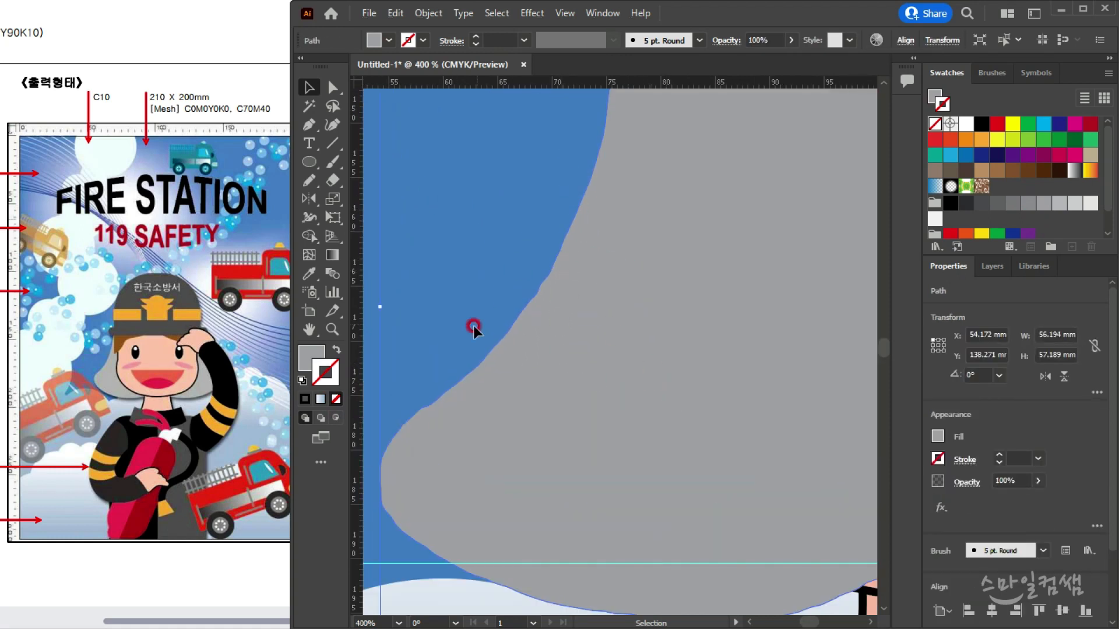
scroll(474, 326, down, 3)
drag(310, 182, 352, 226)
mouse_move(586, 257)
mouse_down()
mouse_move(497, 382)
mouse_move(617, 455)
mouse_move(737, 377)
mouse_move(733, 350)
mouse_up()
drag(600, 290, 601, 281)
mouse_move(583, 221)
mouse_down()
mouse_move(687, 202)
mouse_move(733, 213)
mouse_move(726, 359)
mouse_move(705, 426)
mouse_up()
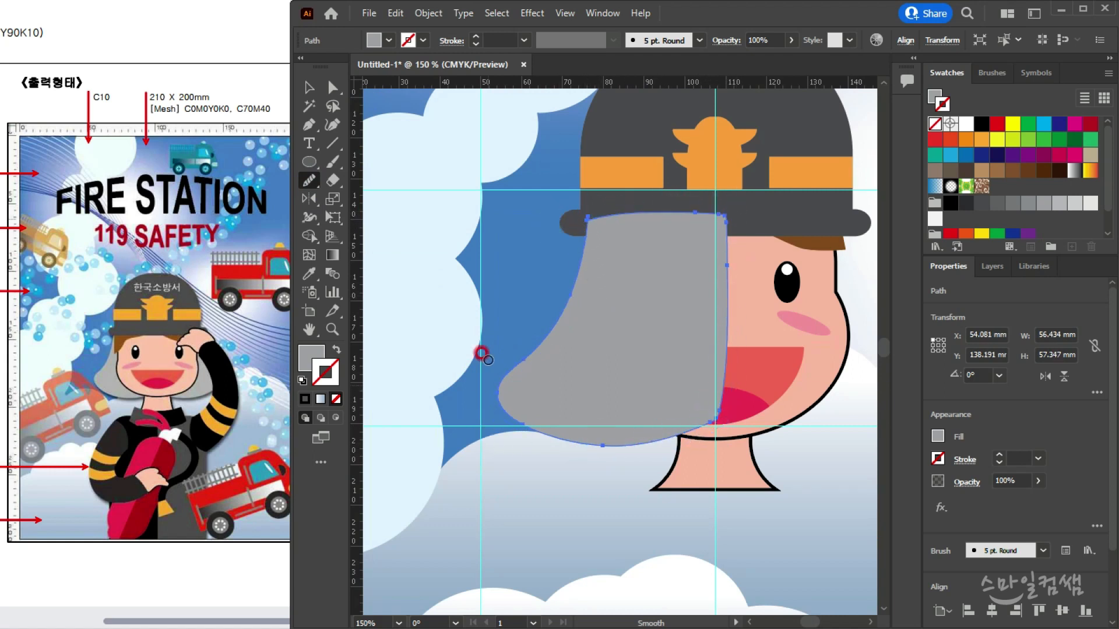
Reflect a copy of the neck flap vertically across the centre guide with the Reflect tool
click(308, 88)
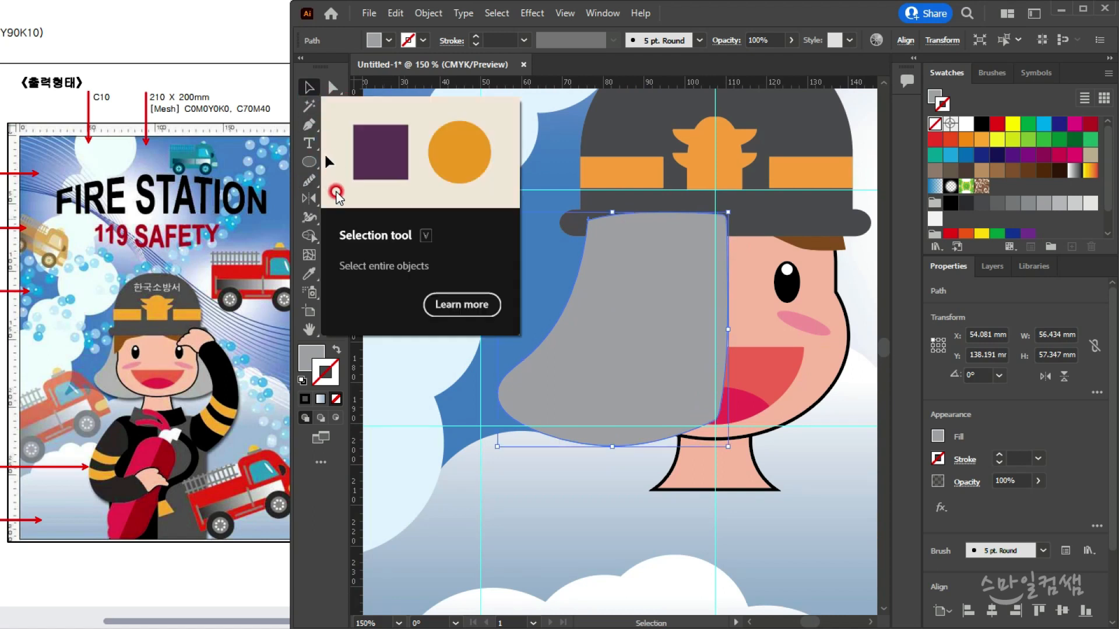
click(619, 342)
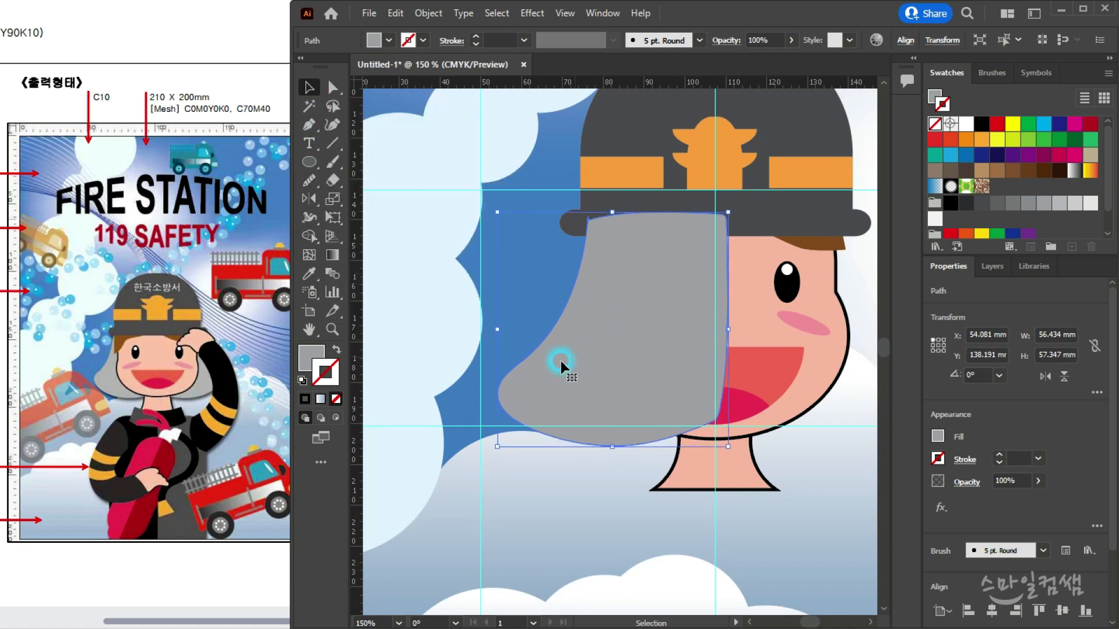
click(309, 198)
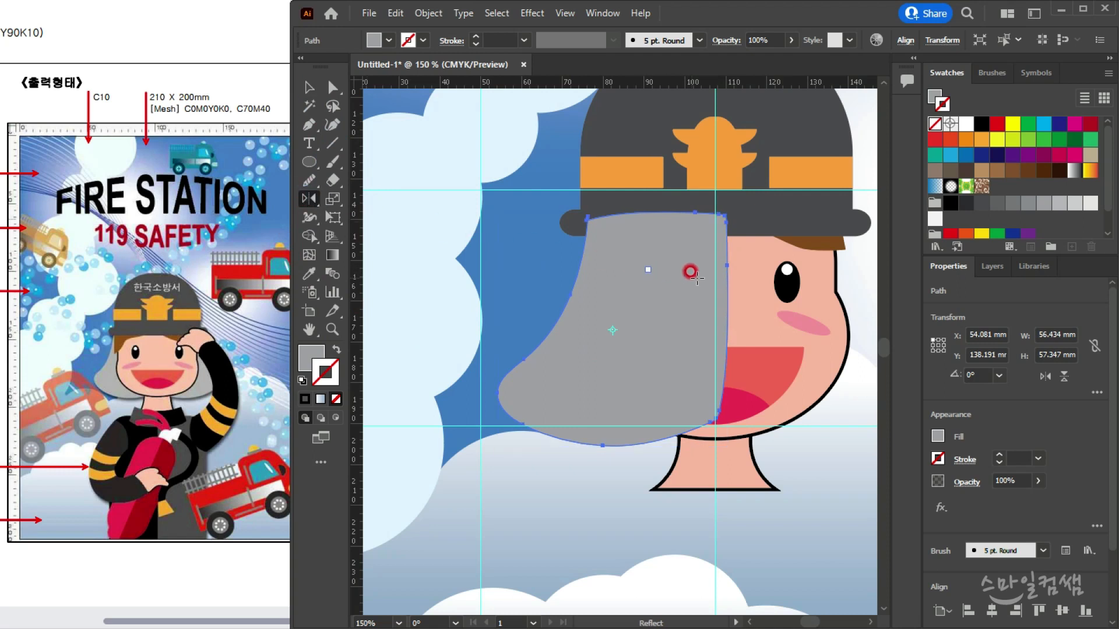
alt+click(715, 258)
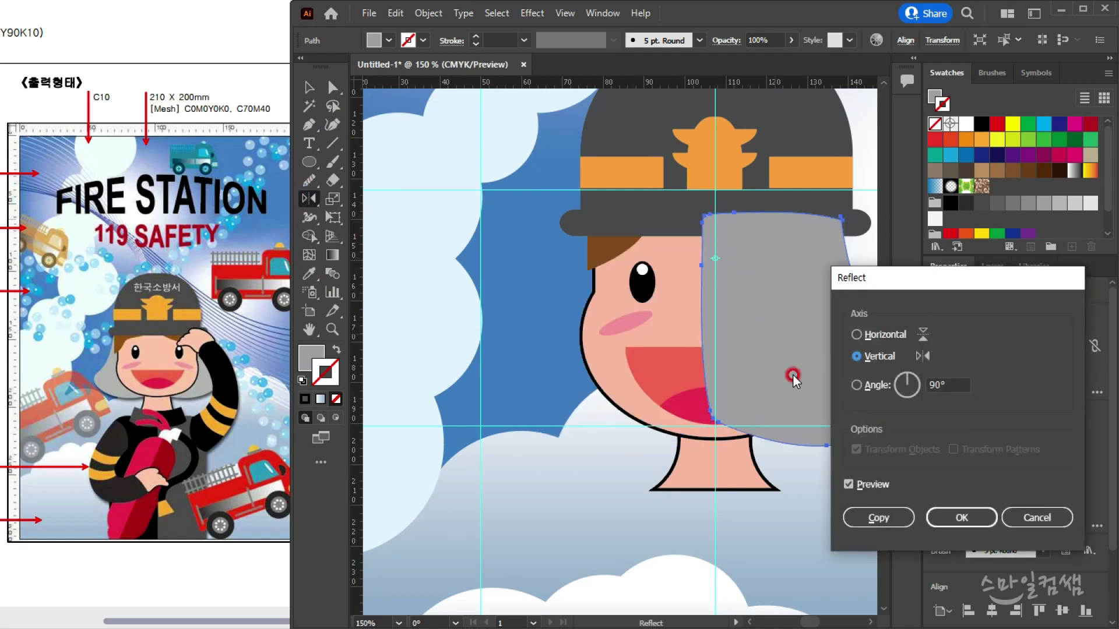
click(868, 516)
click(564, 341)
Select both neck flap halves and send them backward until they lie behind the helmet and the face
click(309, 87)
click(679, 331)
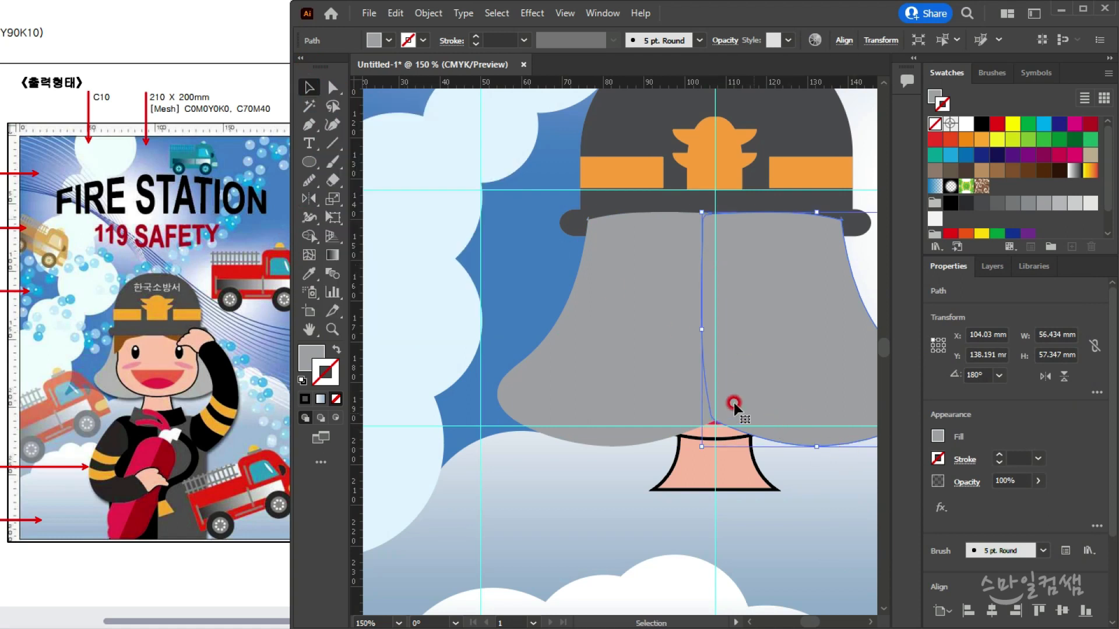
shift+click(665, 413)
scroll(671, 425, down, 2)
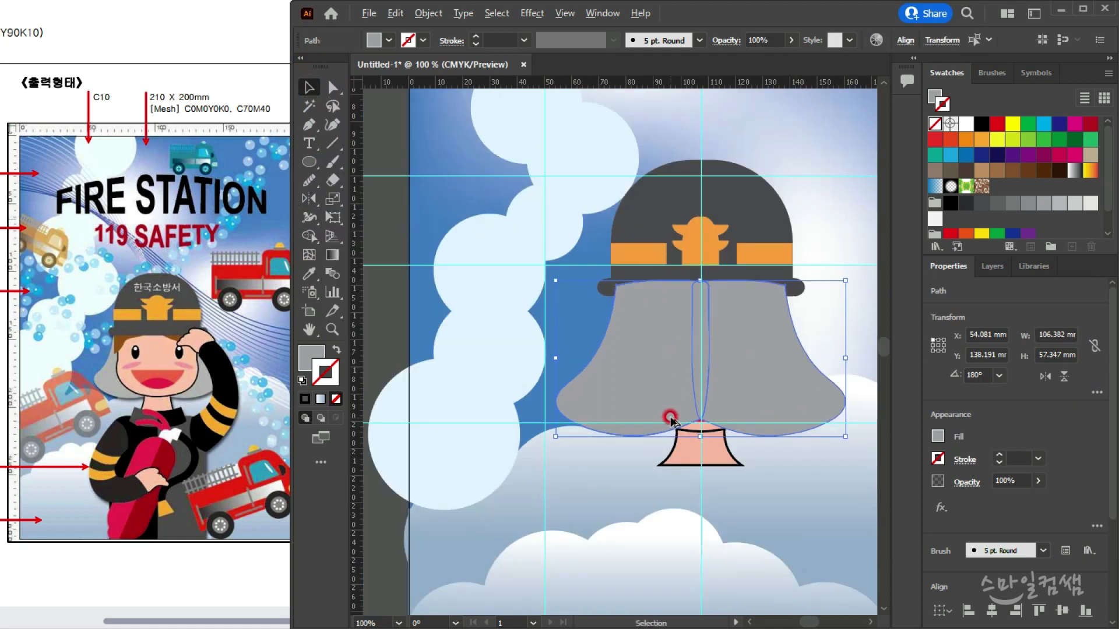
scroll(667, 378, up, 2)
drag(673, 378, 550, 327)
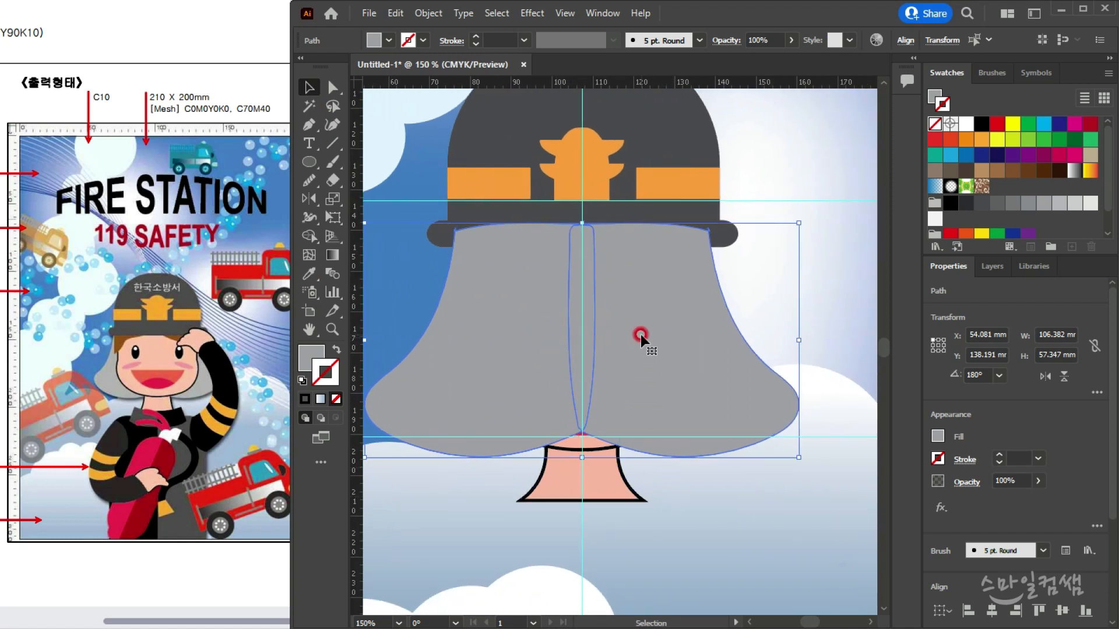
key(a)
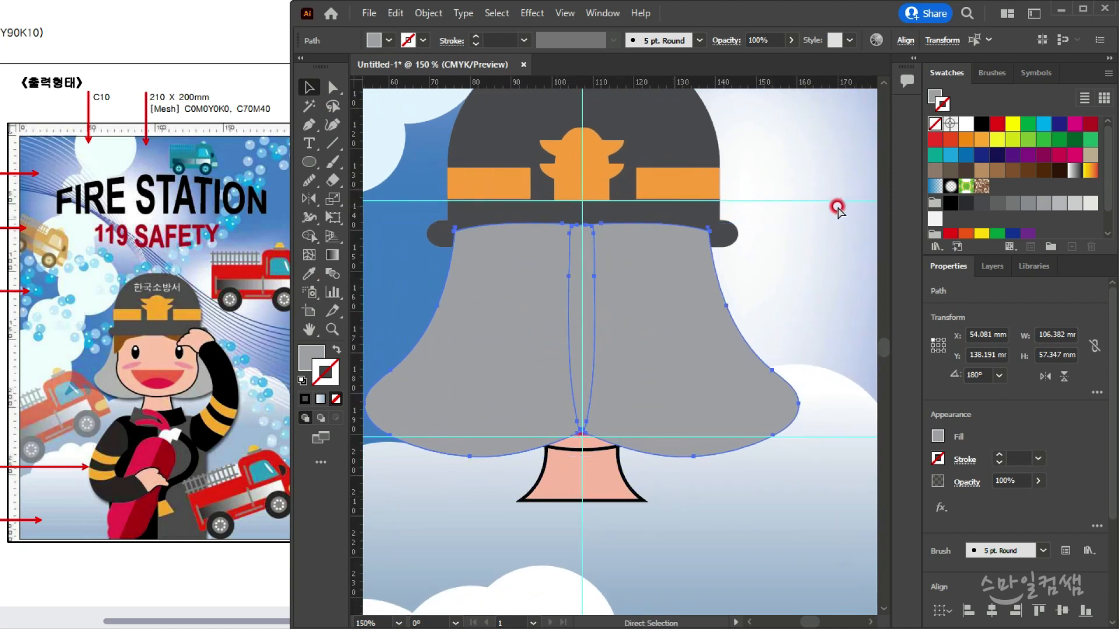
key(ctrl+bracketleft)
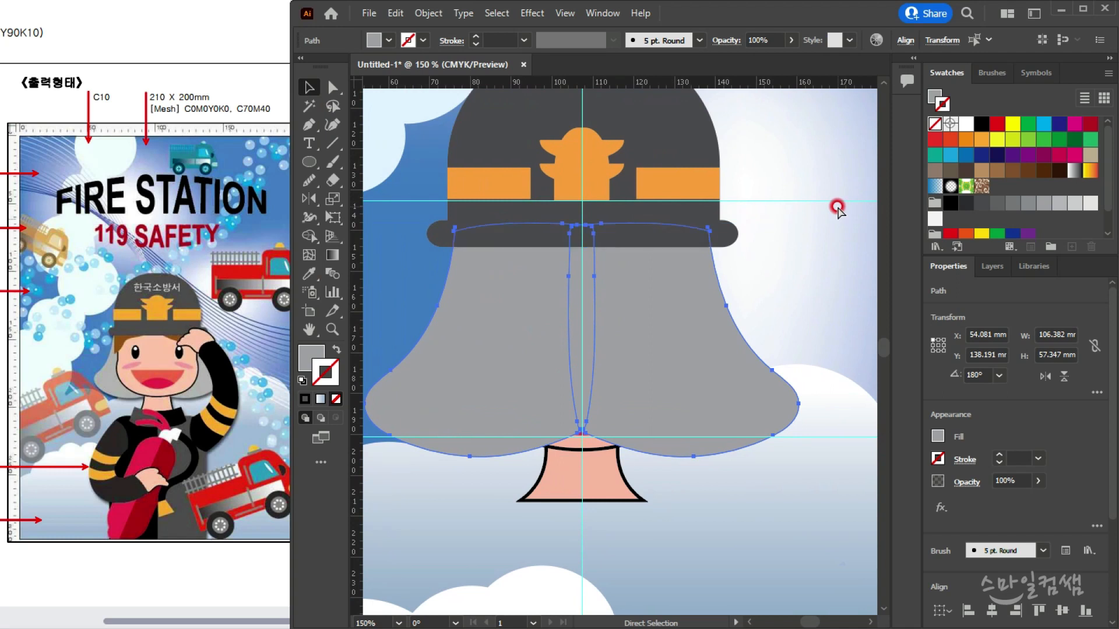
key(ctrl+bracketleft)
key(ctrl+bracketleft)
key(ctrl+bracketleft)
key(ctrl+bracketleft)
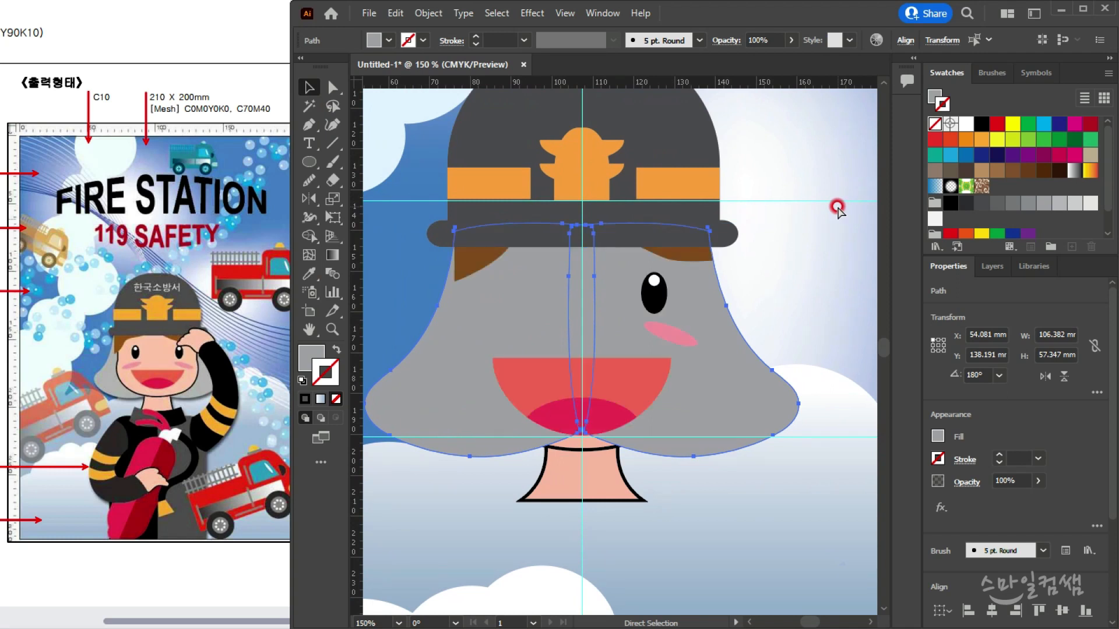
key(ctrl+bracketleft)
key(v)
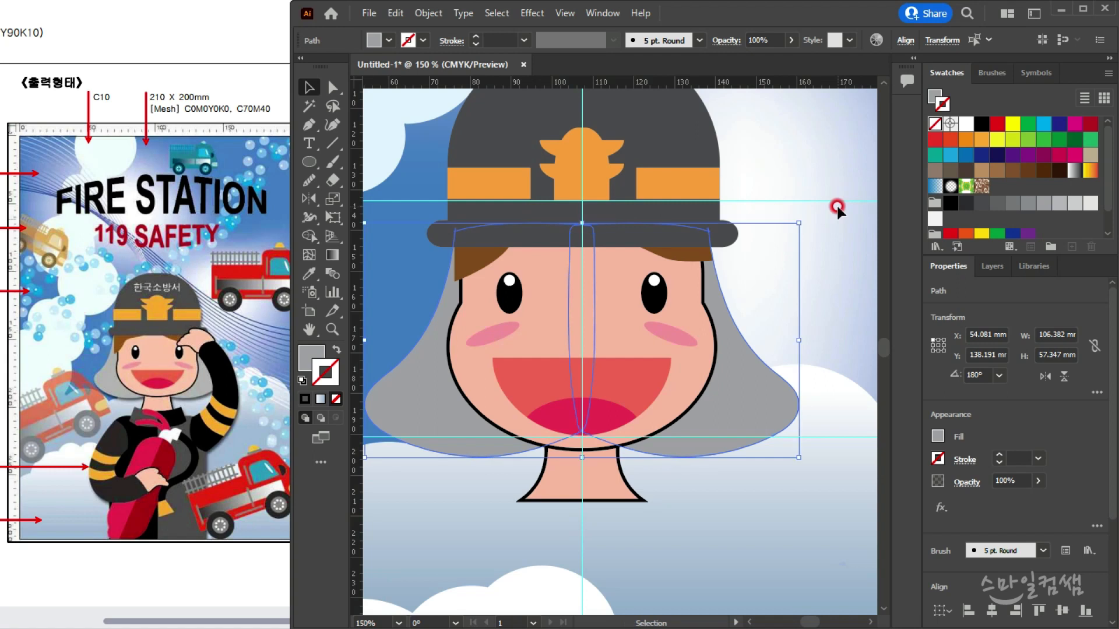
click(310, 88)
click(775, 173)
Draw a grey collar rectangle about 20.5 by 8.6 mm below the neck, with one side on the vertical centre guide
scroll(690, 534, down, 2)
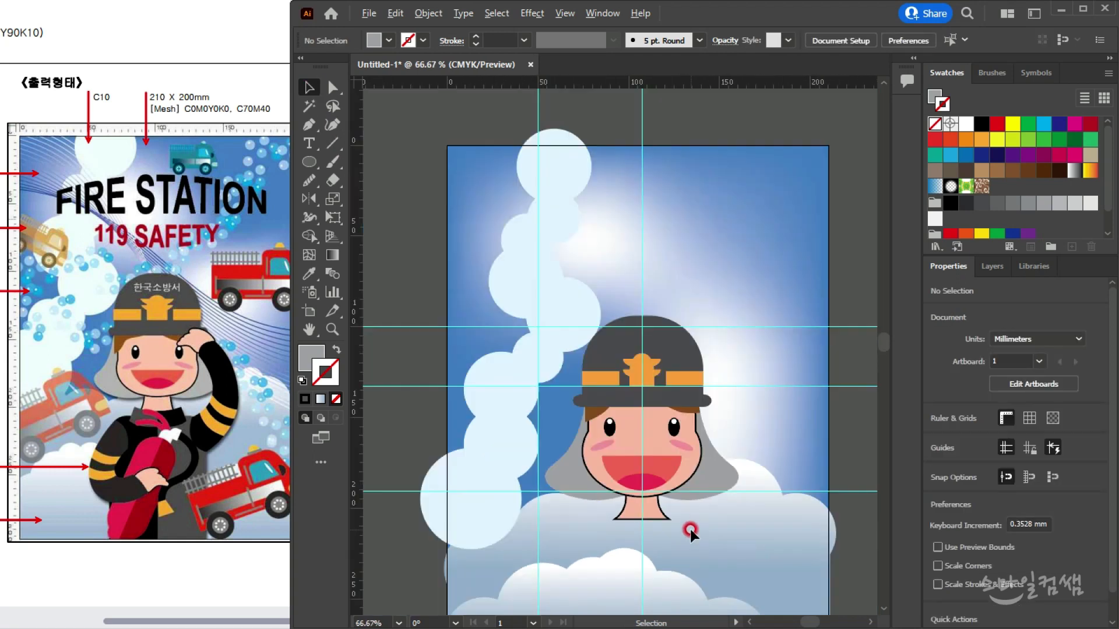
drag(715, 511, 677, 433)
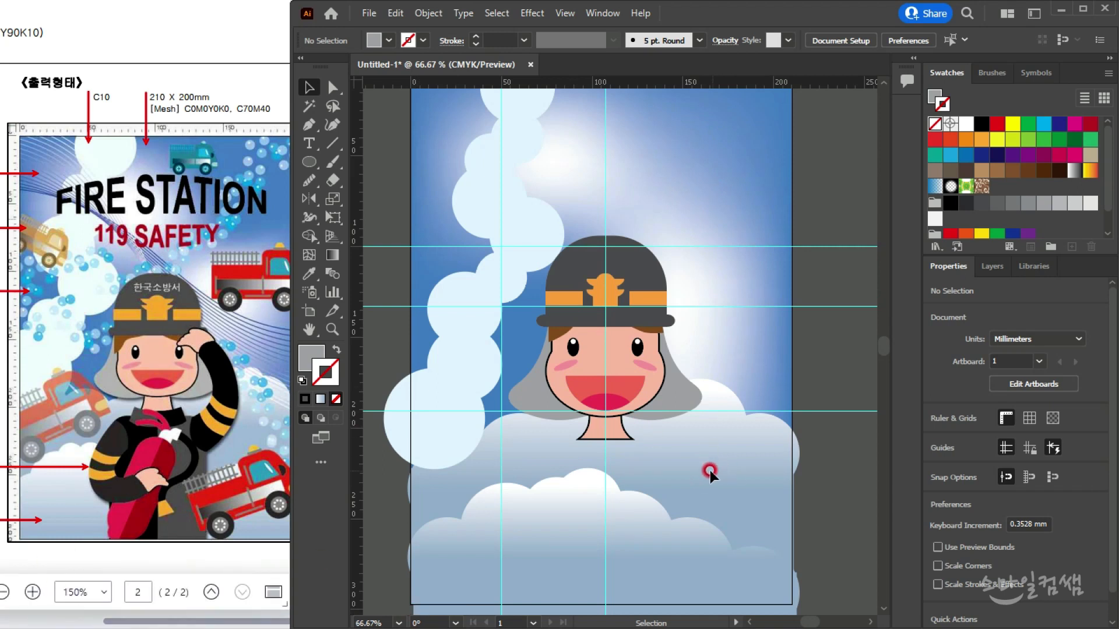
scroll(620, 490, up, 2)
drag(634, 481, 628, 359)
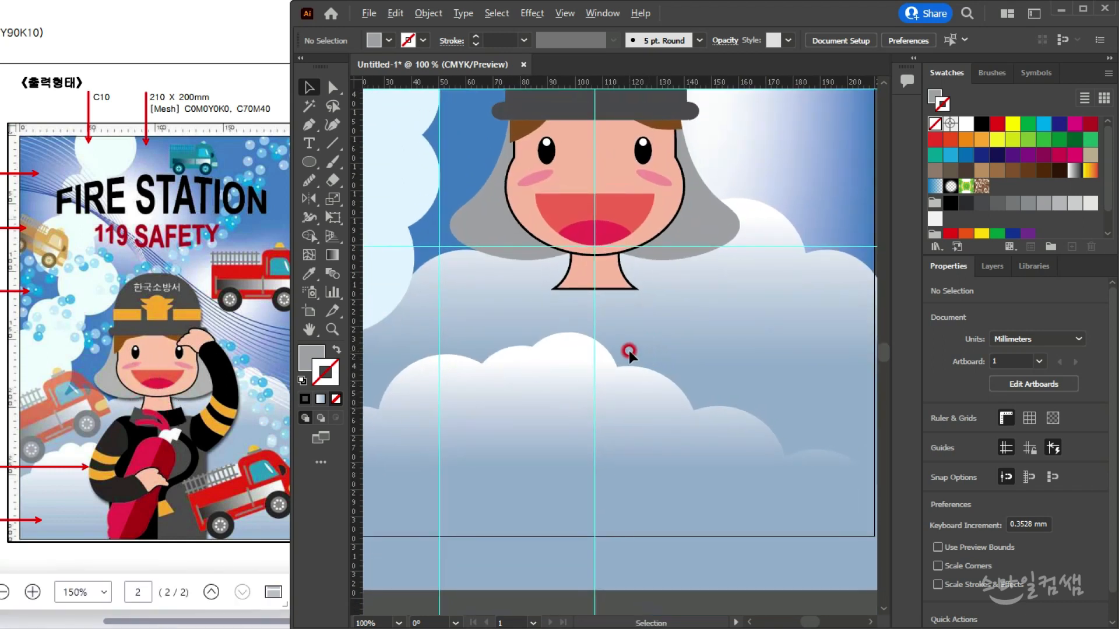
scroll(655, 320, up, 1)
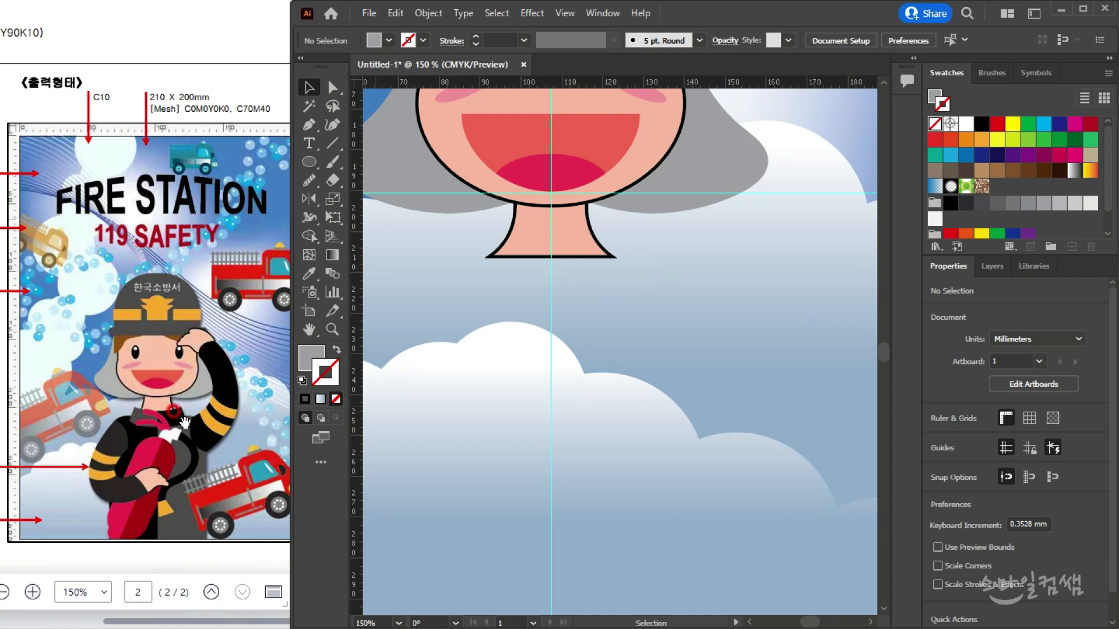
click(308, 165)
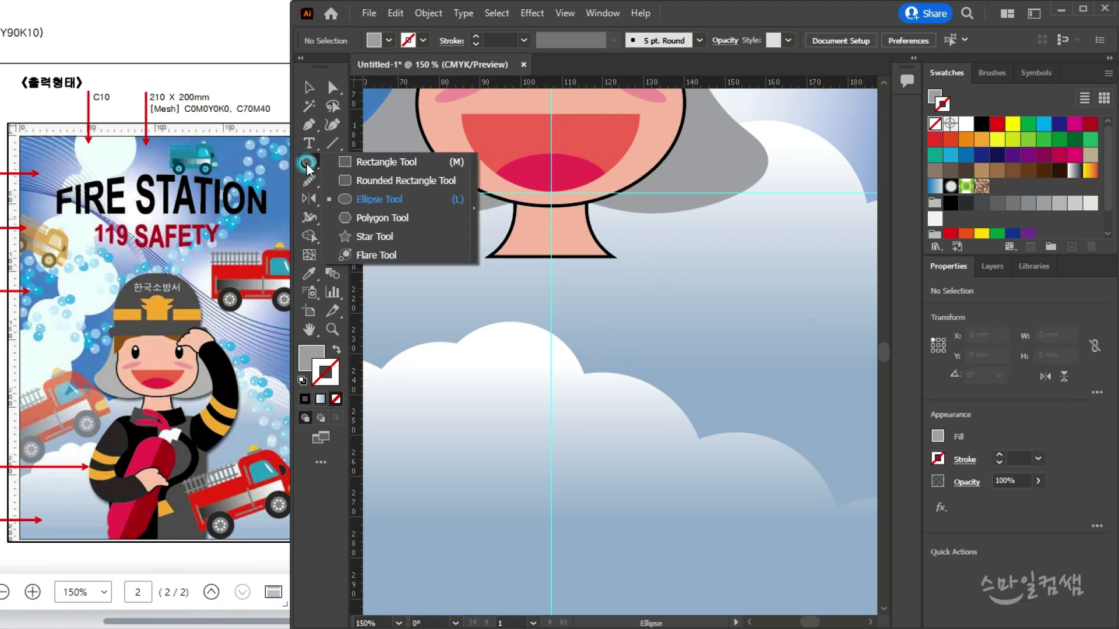
click(383, 160)
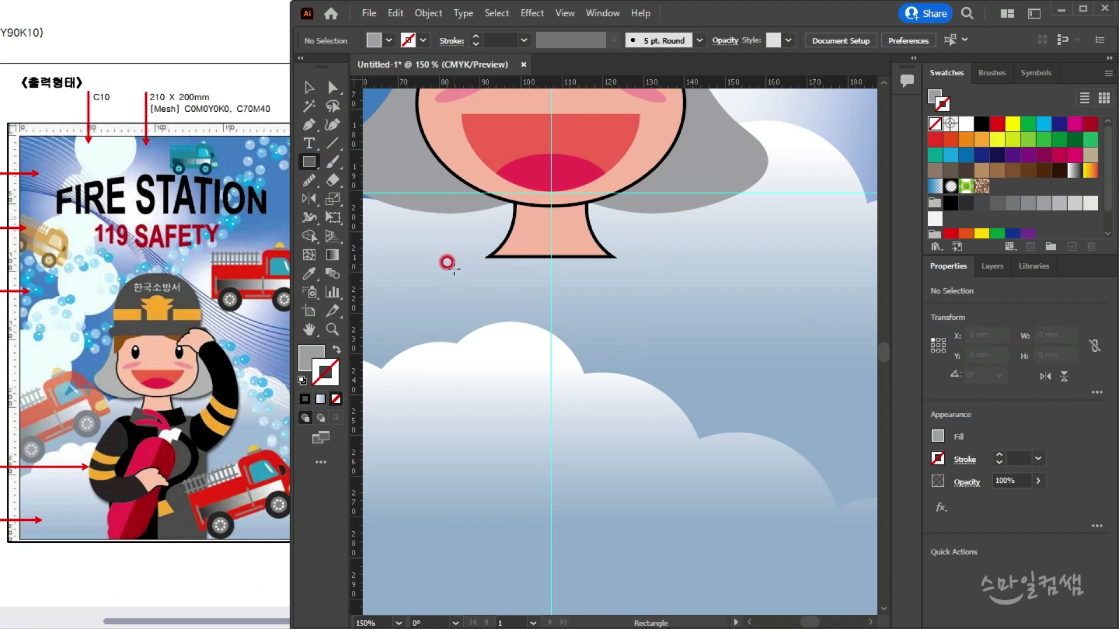
drag(467, 266, 680, 304)
Place a copy of the collar rectangle on the other side of the centre guide and fill it with black
key(v)
click(577, 289)
scroll(531, 262, up, 2)
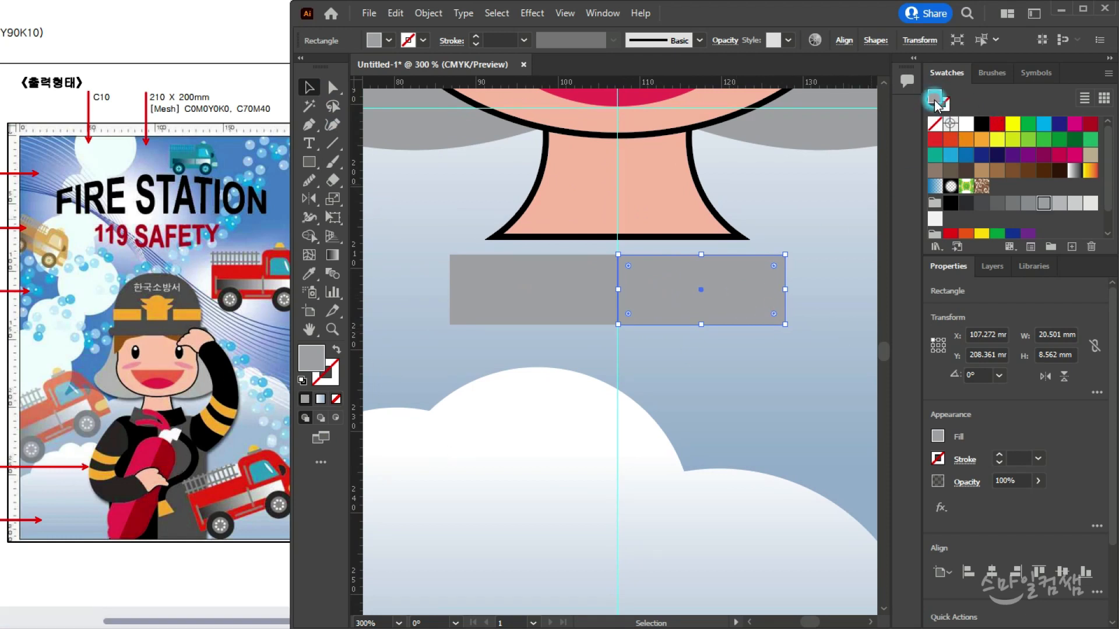
click(981, 124)
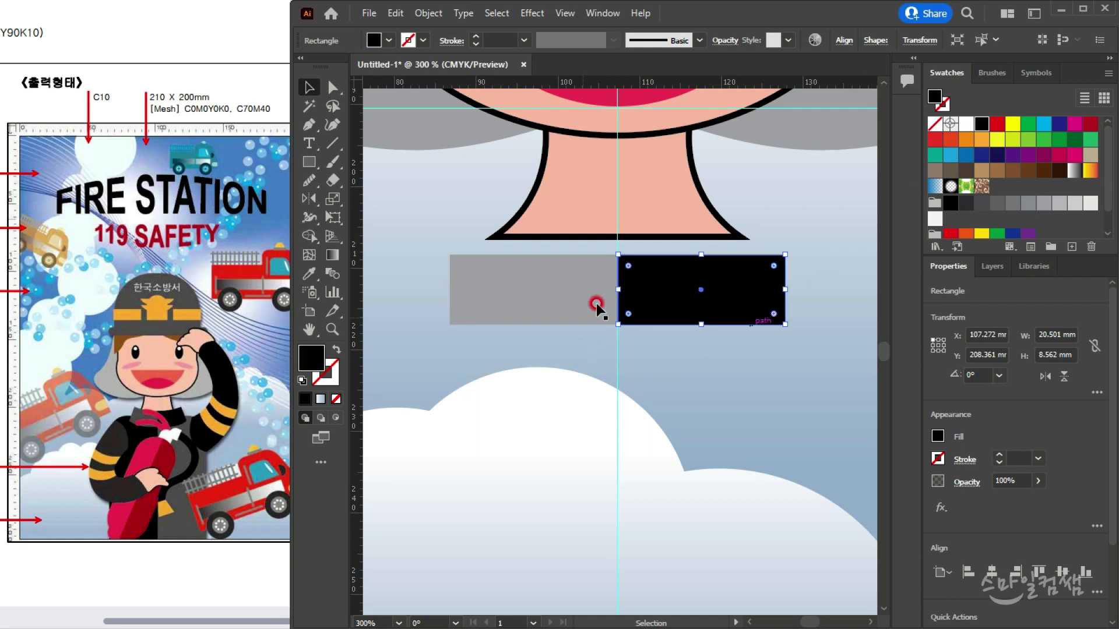
Check the character colours on the reference sheet and fill the lighter half of the collar with dark grey
click(535, 304)
click(84, 300)
scroll(191, 313, left, 2)
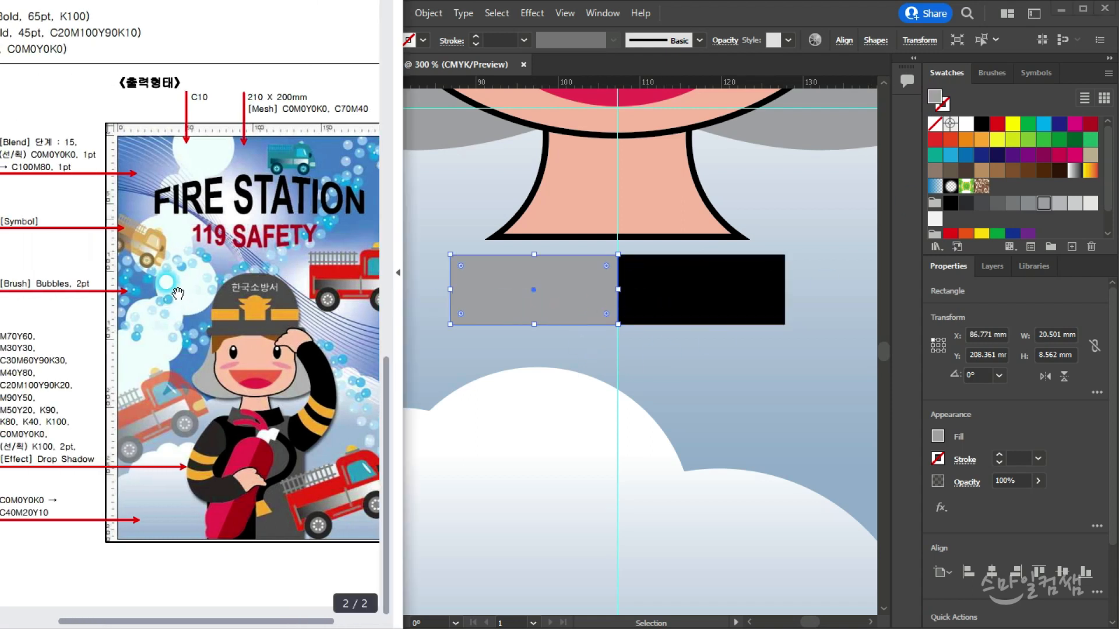
click(43, 404)
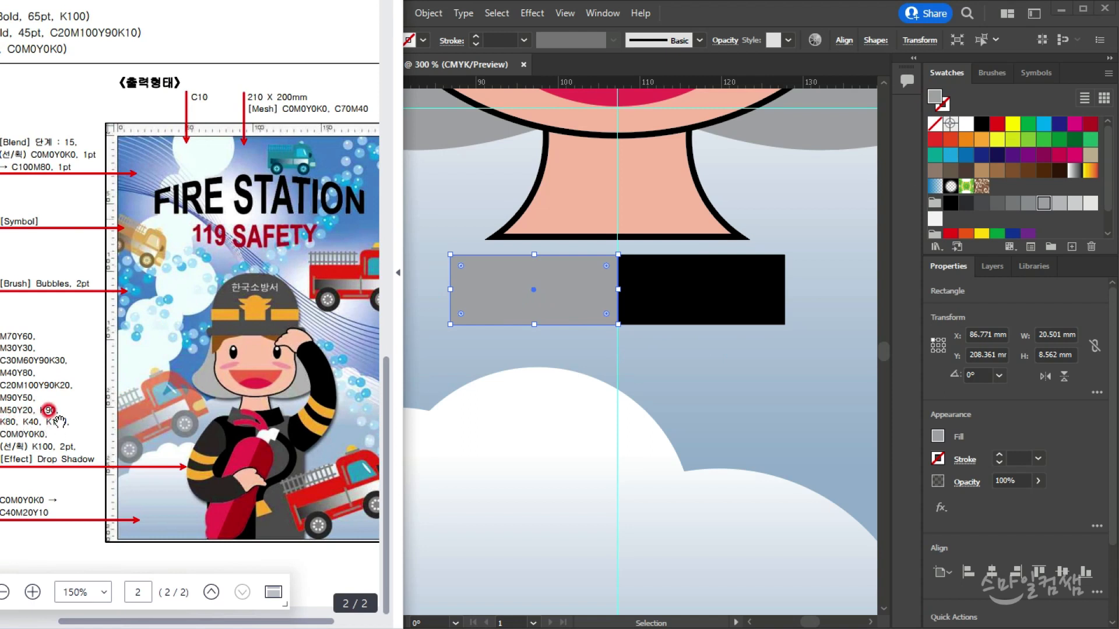
scroll(239, 417, right, 2)
scroll(239, 417, left, 2)
click(161, 485)
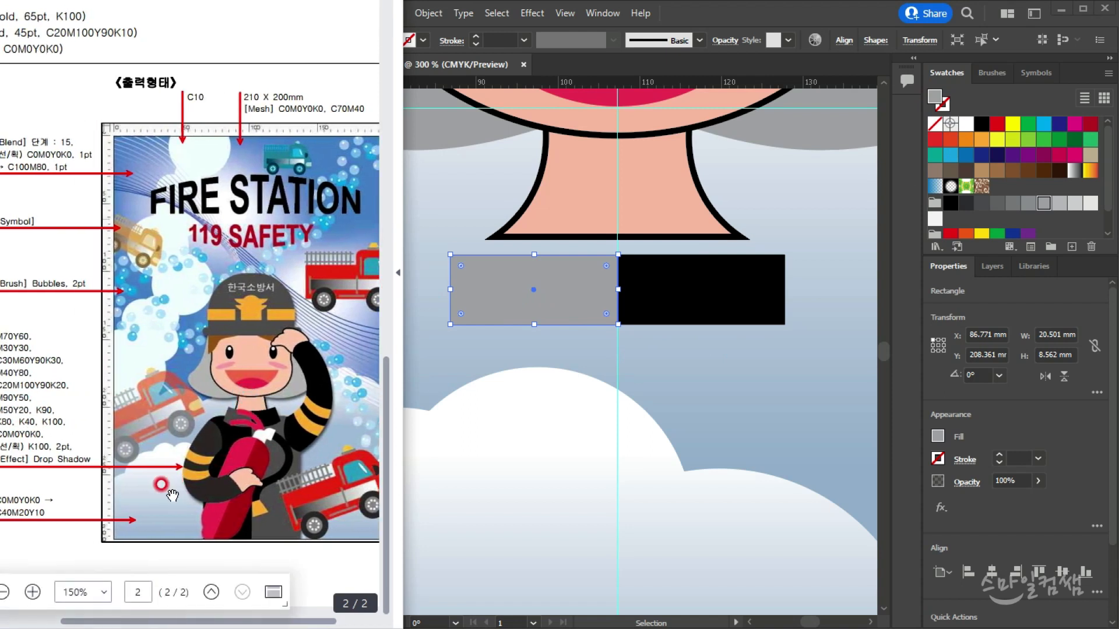
click(221, 450)
click(572, 285)
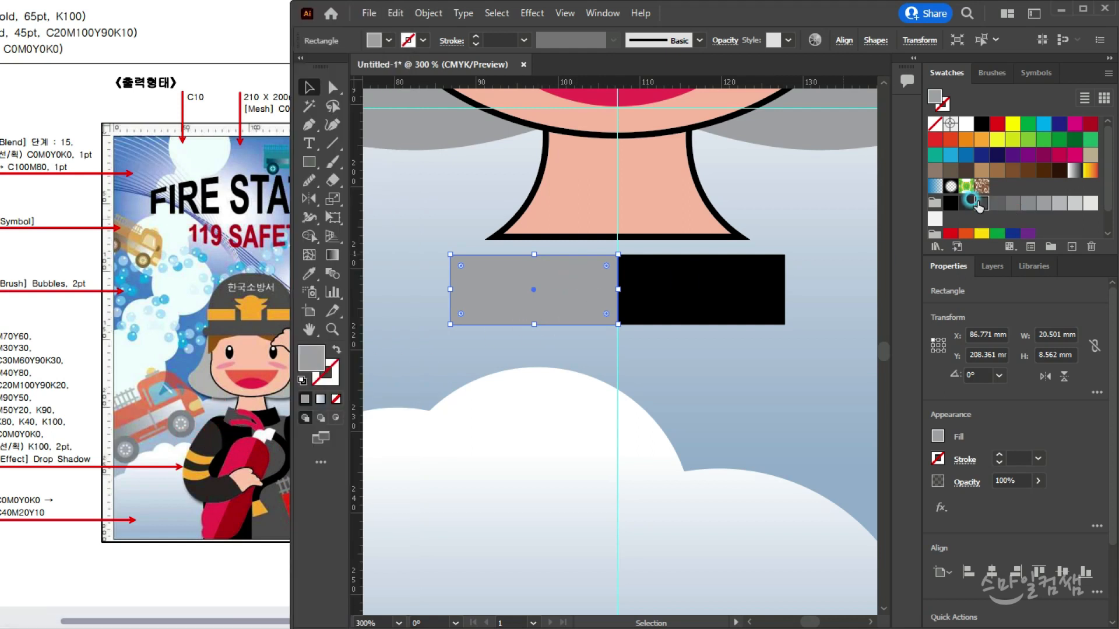
click(981, 203)
Select both collar rectangles and stretch them to a height of about 9.8 mm
drag(712, 336, 557, 257)
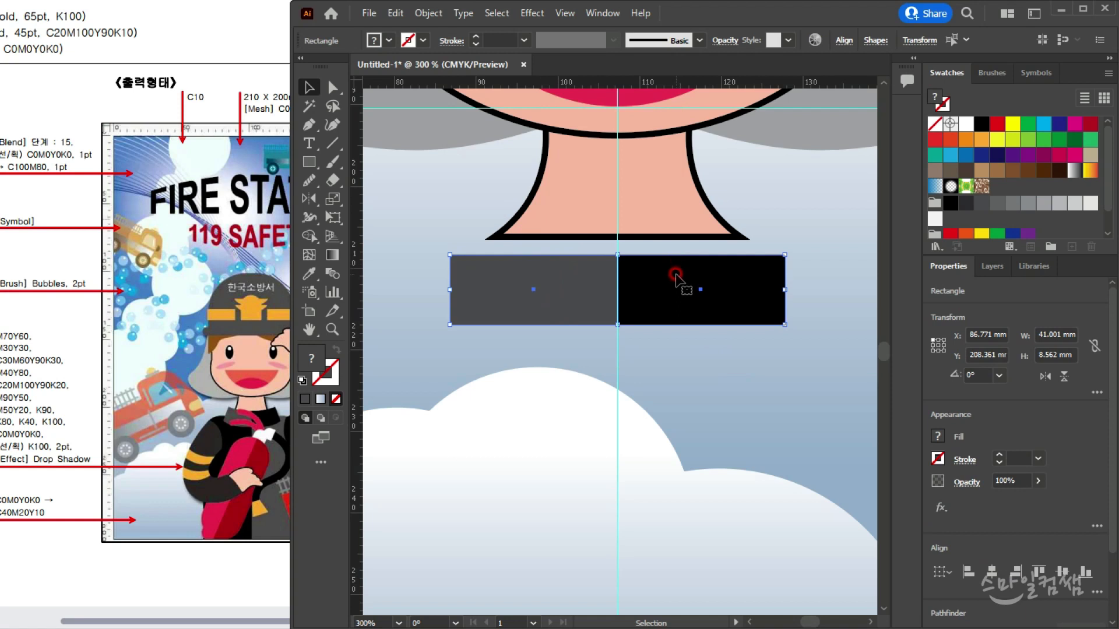
scroll(676, 280, down, 3)
drag(675, 283, 557, 320)
scroll(558, 280, up, 2)
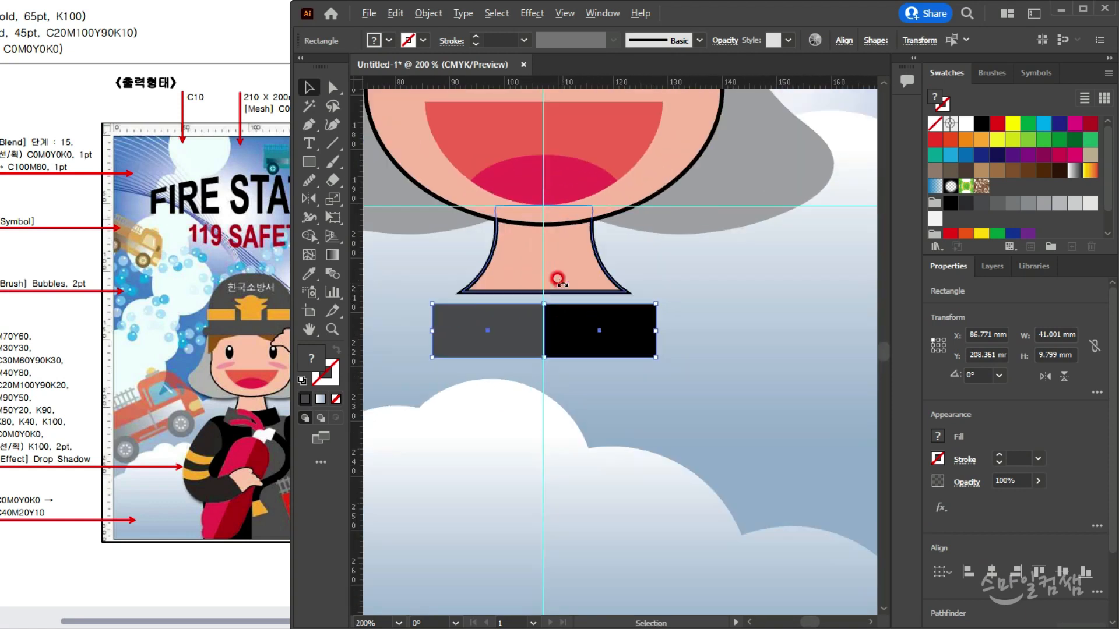
Warp the two collar rectangles with an envelope in the horizontal Arc style and a bend of -15%
click(429, 13)
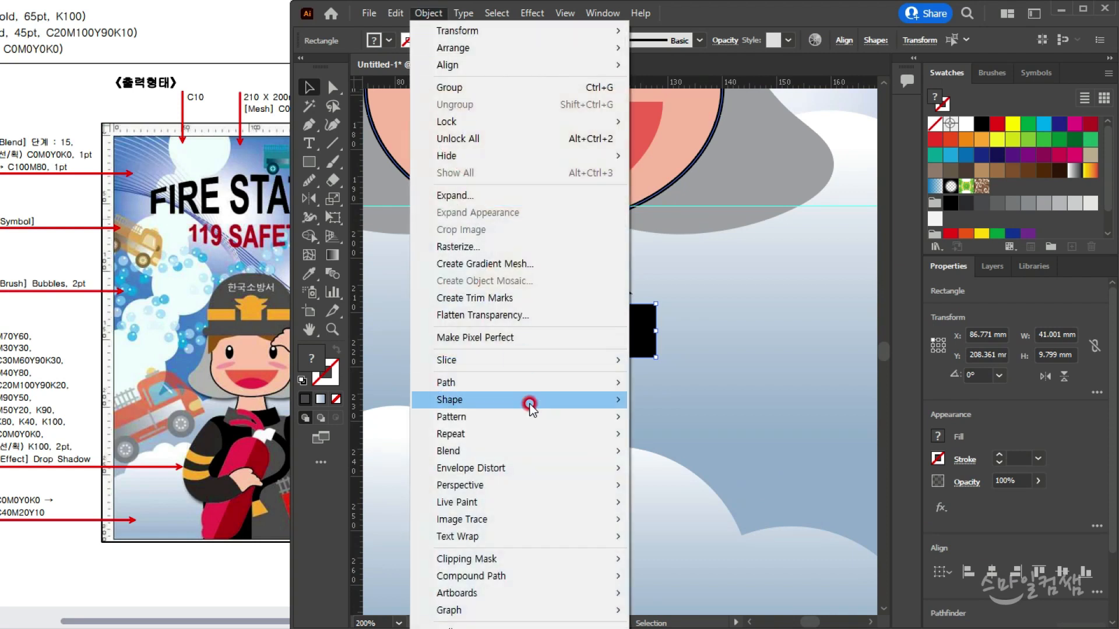
mouse_move(530, 467)
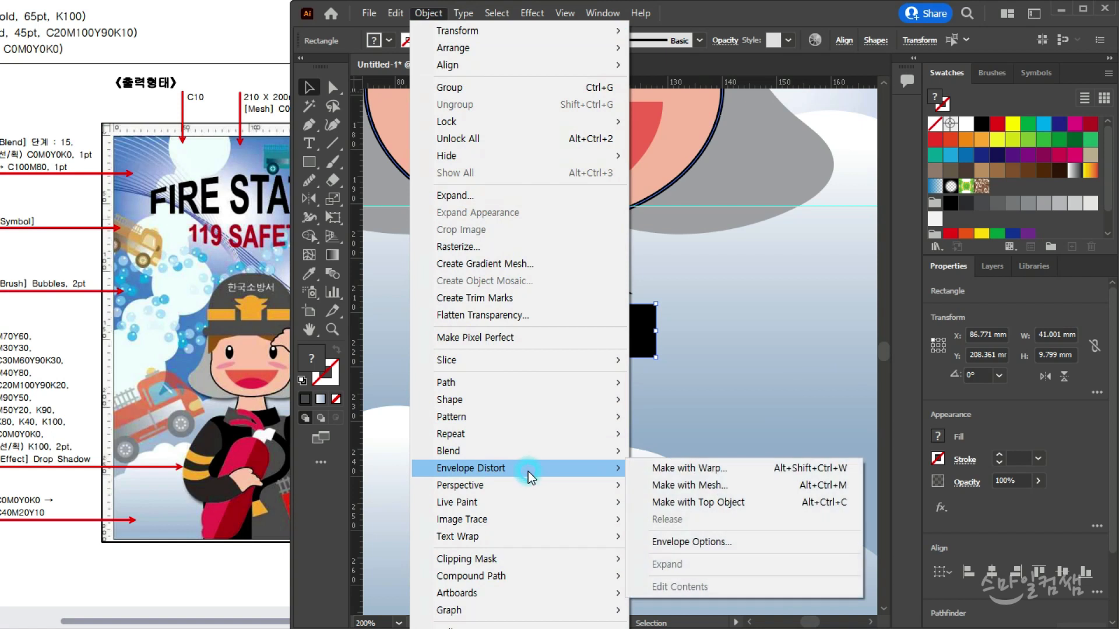
click(682, 470)
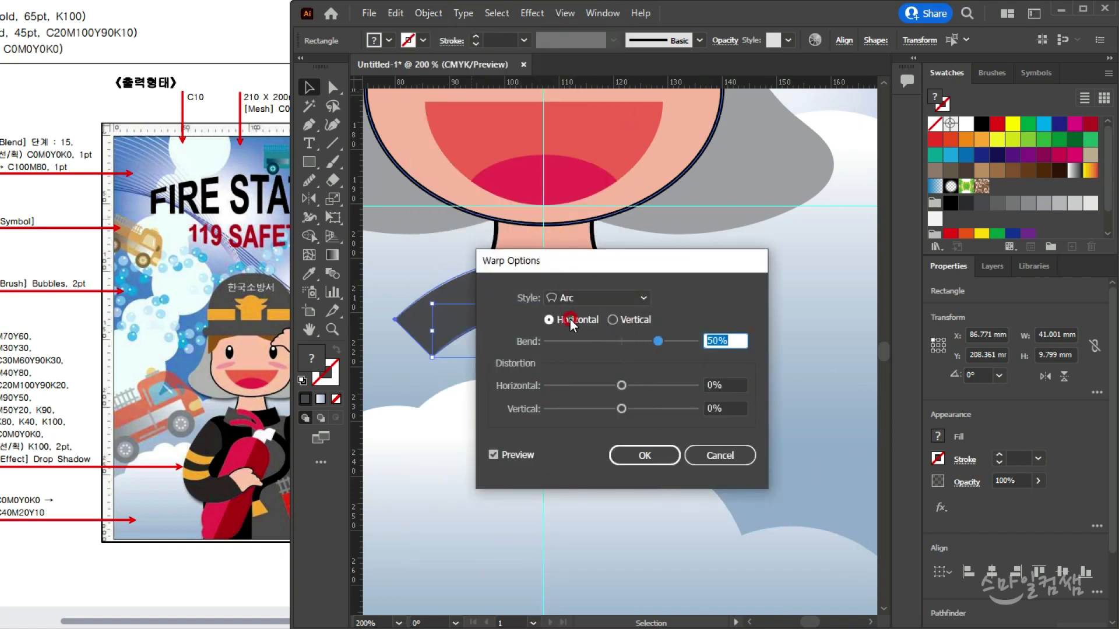
click(605, 342)
drag(612, 263, 797, 207)
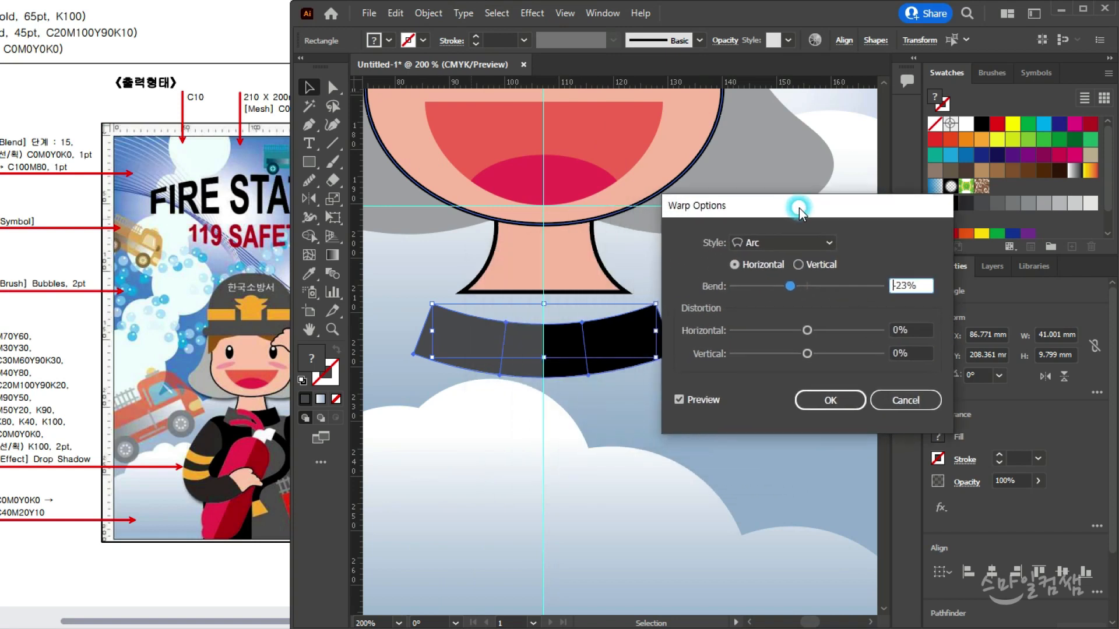
double_click(907, 285)
text(-15)
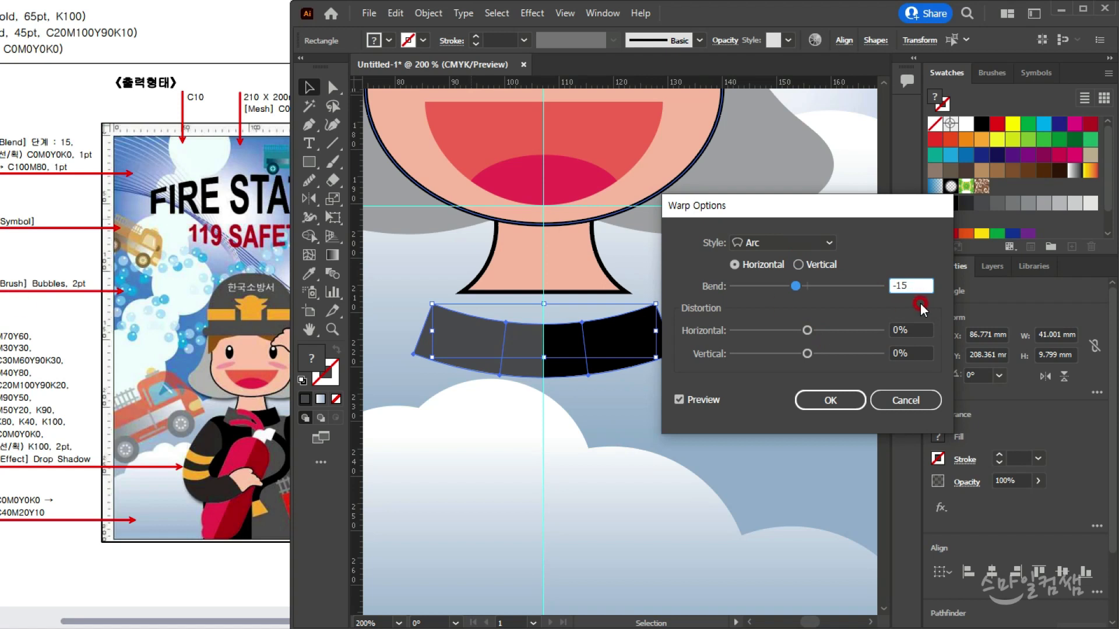
click(844, 403)
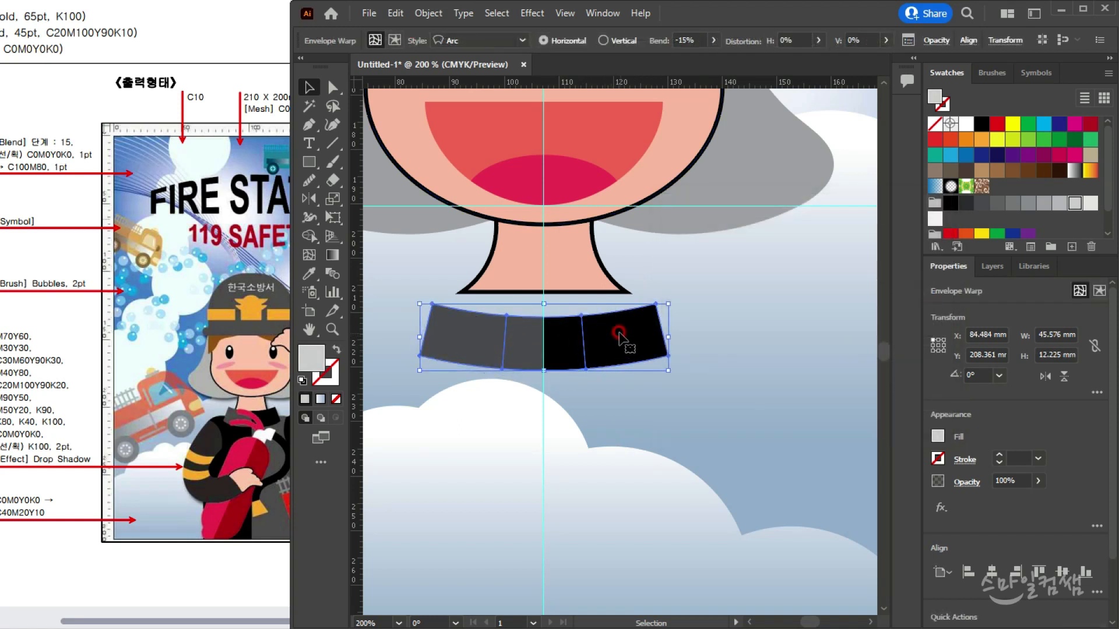
Expand the warped collar into editable shapes with the Object and Fill options
click(428, 13)
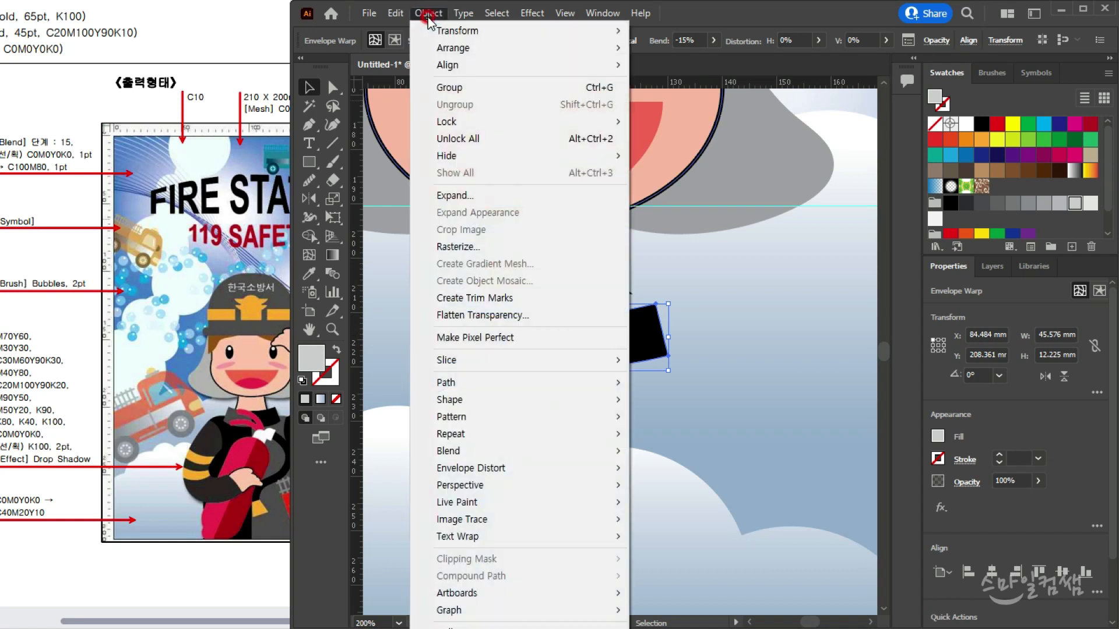
click(445, 196)
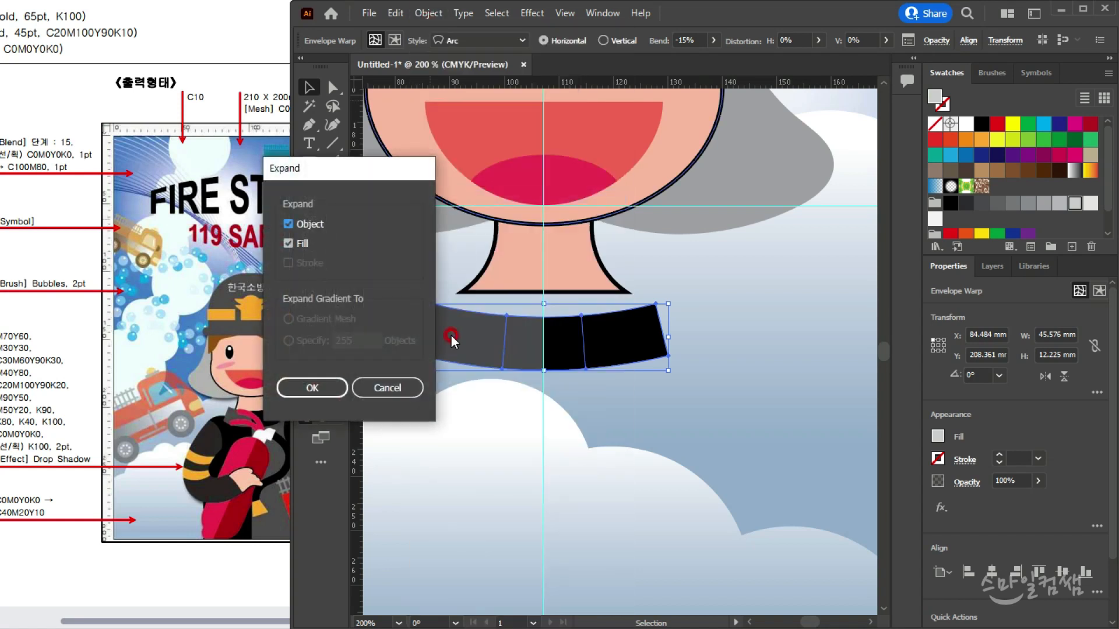
click(309, 388)
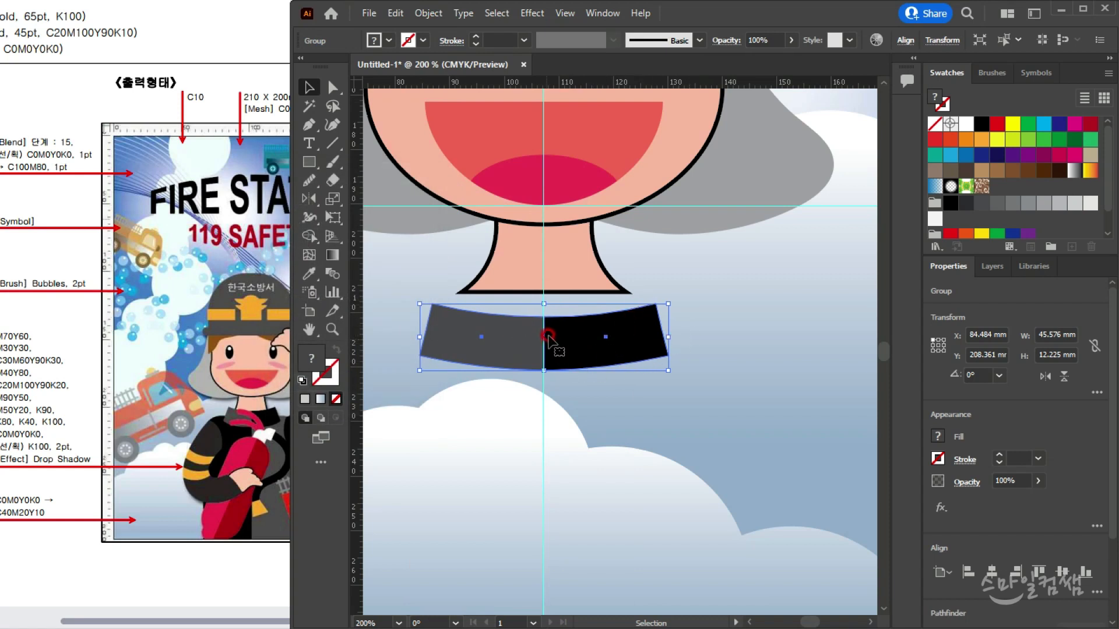
click(600, 387)
Compare with the reference sheet, move the collar up over the base of the neck and scale it down, keeping it centred on the guide
click(175, 359)
scroll(213, 450, right, 2)
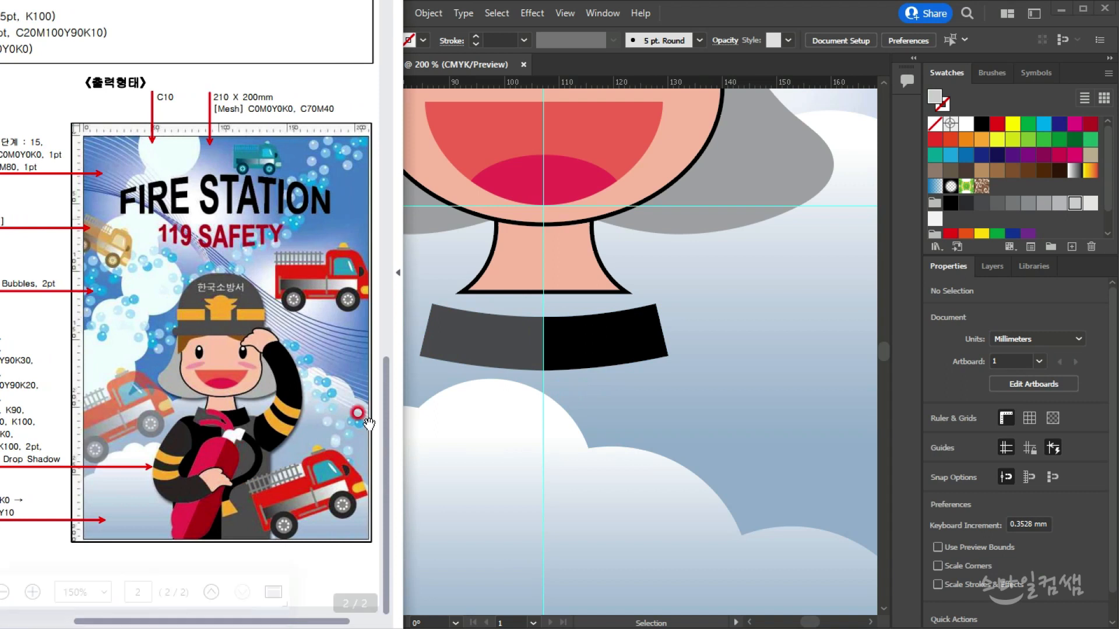
click(622, 392)
drag(599, 403, 495, 348)
drag(573, 345, 564, 311)
drag(665, 302, 652, 340)
drag(653, 301, 645, 302)
click(639, 377)
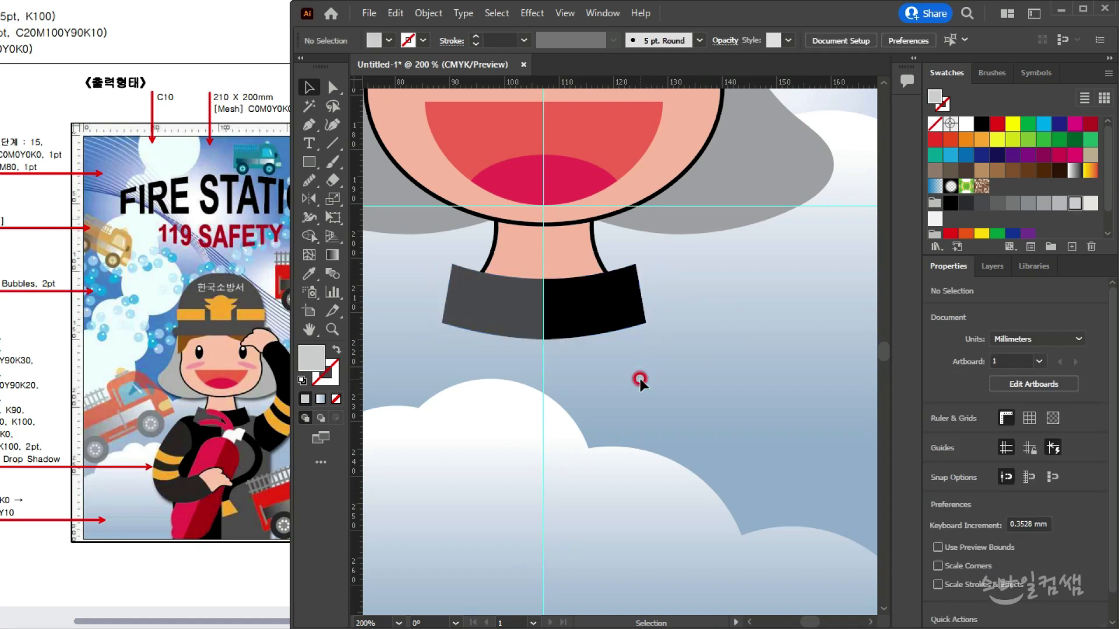
click(550, 339)
drag(551, 339, 542, 330)
click(633, 372)
Draw a rounded rectangle about 61.7 by 94.8 mm for the jacket body below the collar, centred on the vertical guide
scroll(590, 375, down, 1)
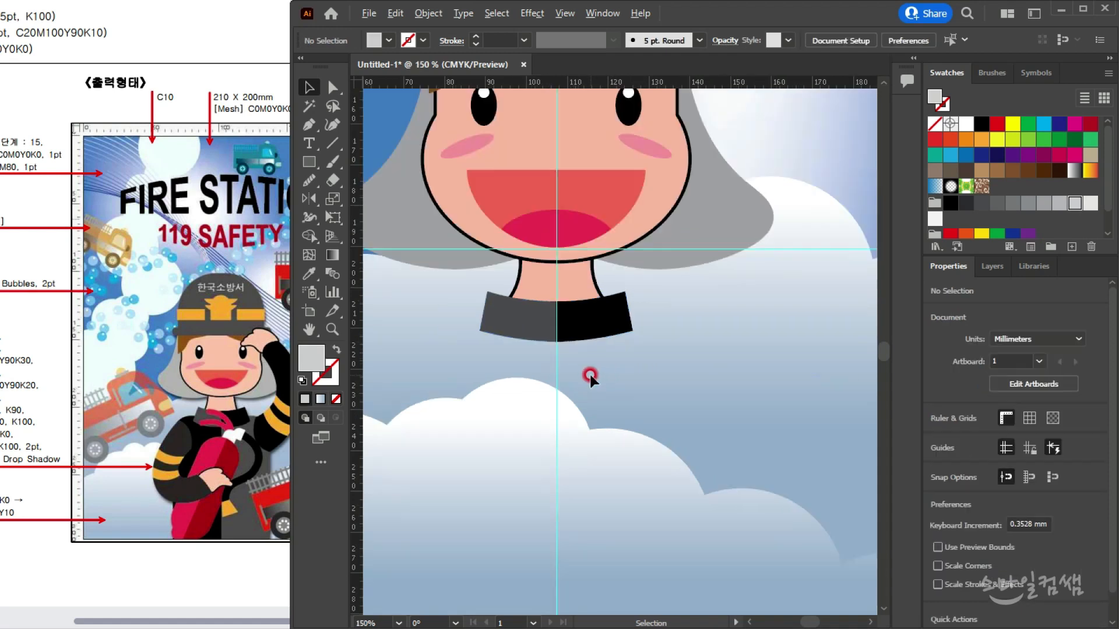
scroll(597, 419, down, 1)
click(310, 162)
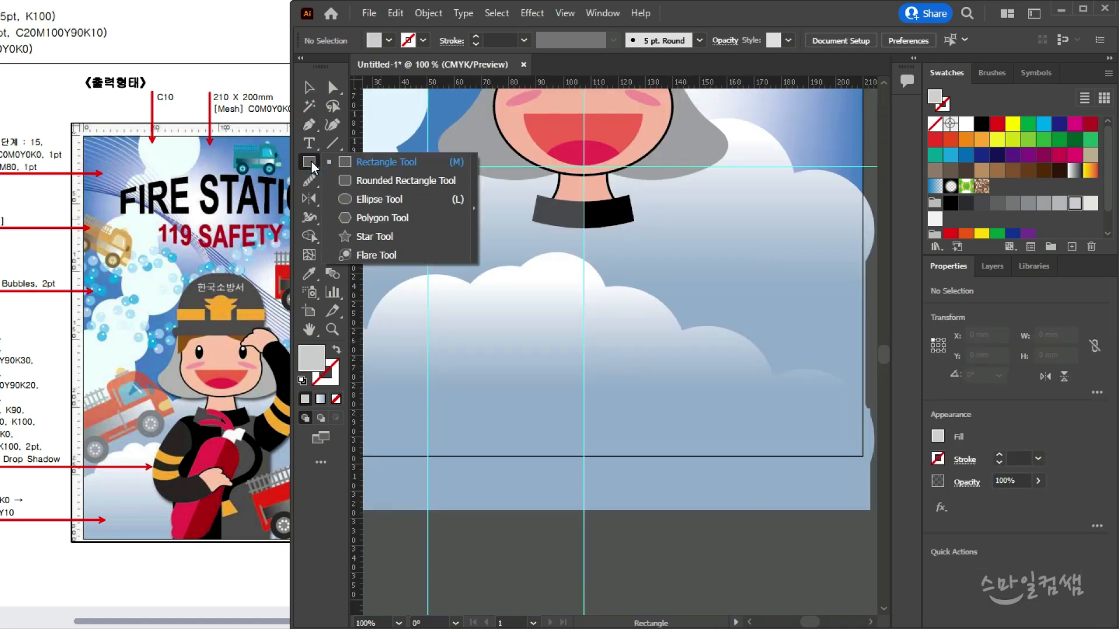
click(402, 181)
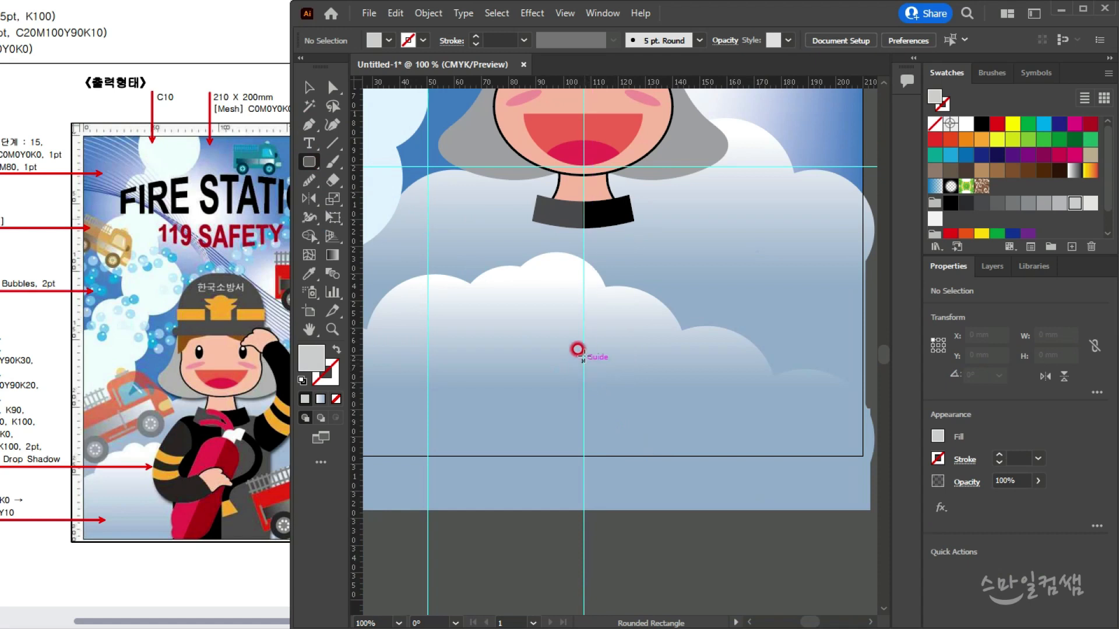
drag(583, 338, 668, 475)
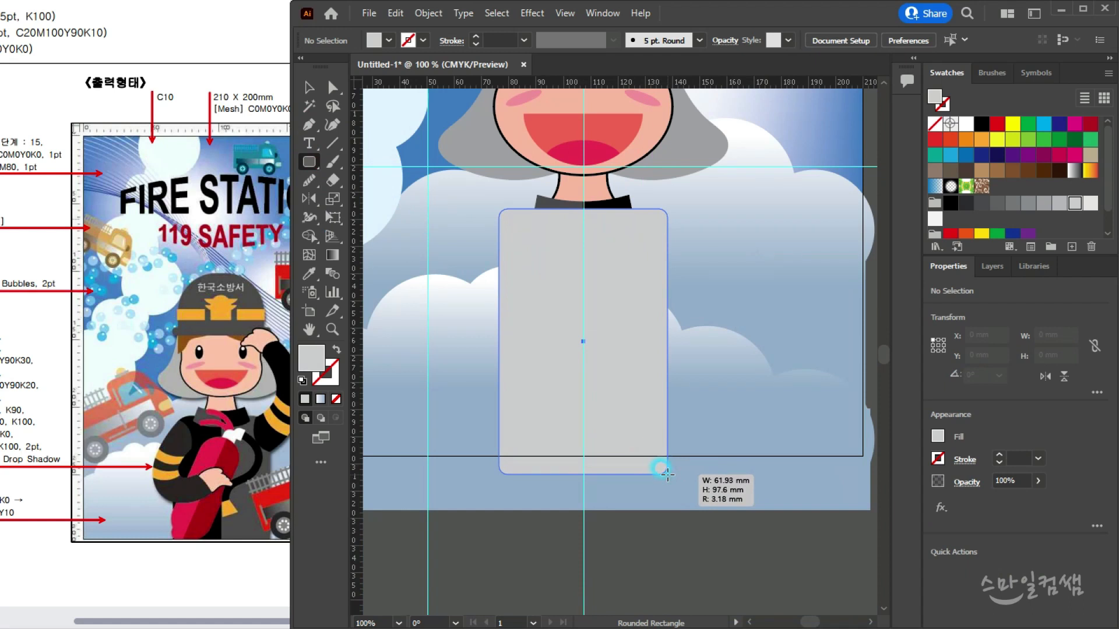
scroll(667, 475, up, 1)
mouse_move(667, 475)
mouse_down()
mouse_move(647, 439)
mouse_move(666, 469)
mouse_up()
key(ctrl+0)
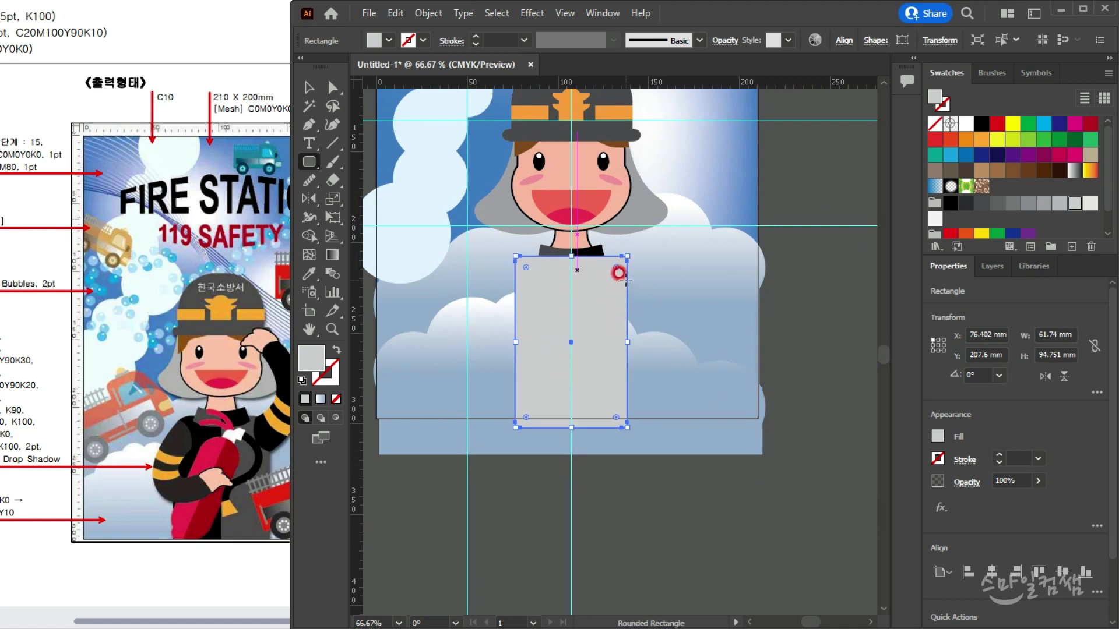
Round the jacket body's corners more strongly and fill it with the same dark grey as the collar
drag(612, 265, 604, 280)
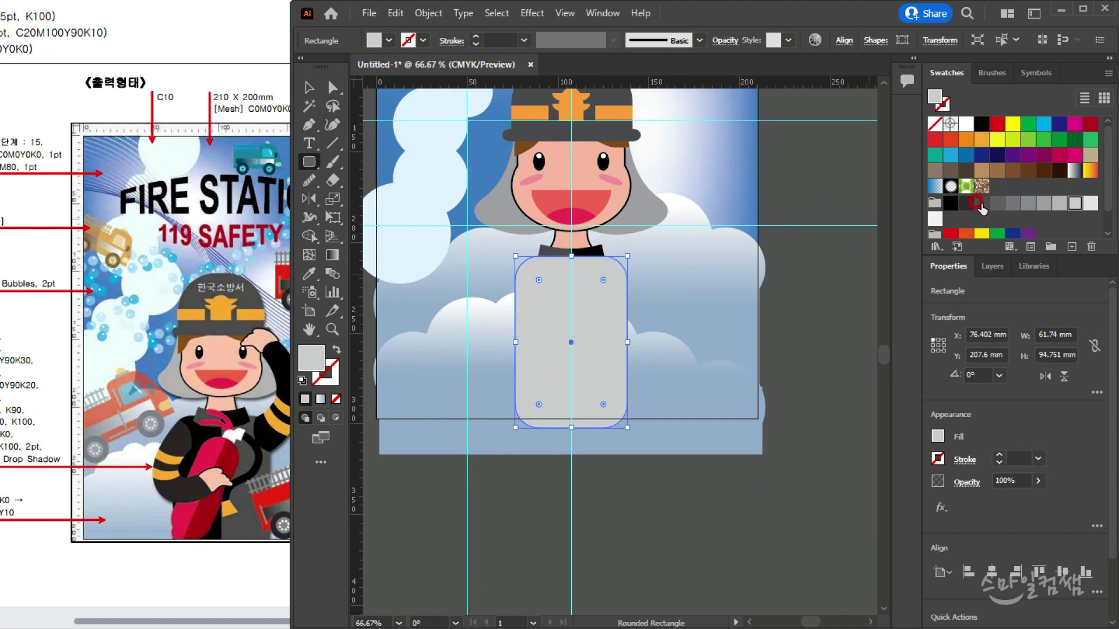
click(980, 204)
click(310, 91)
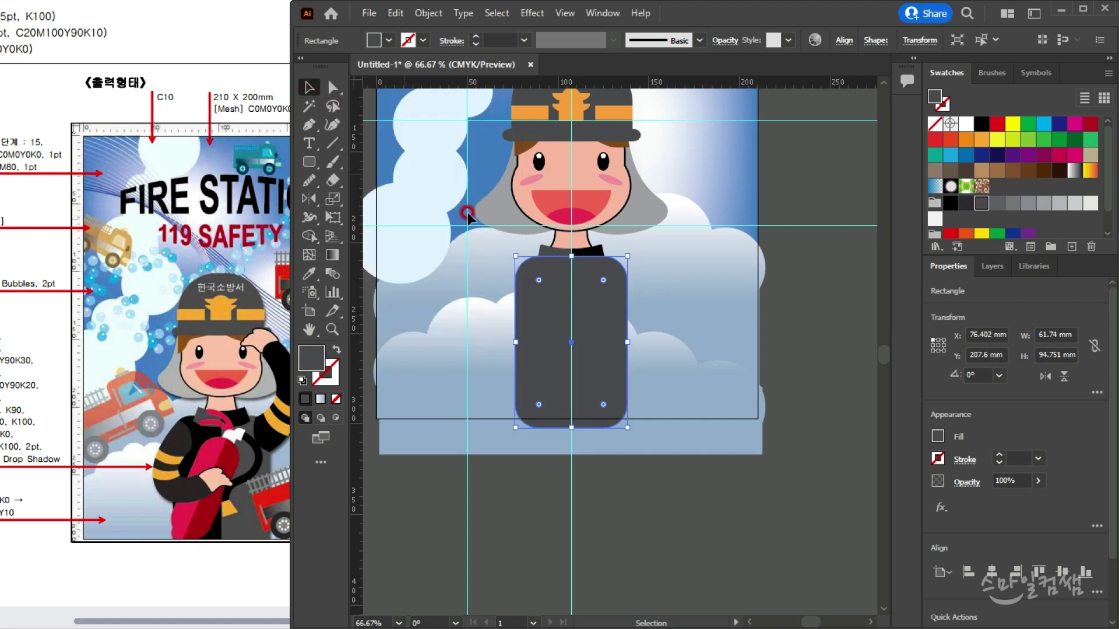
click(703, 370)
Draw a vertical line about 122 mm long on the centre guide, from the chin to below the jacket body
click(213, 401)
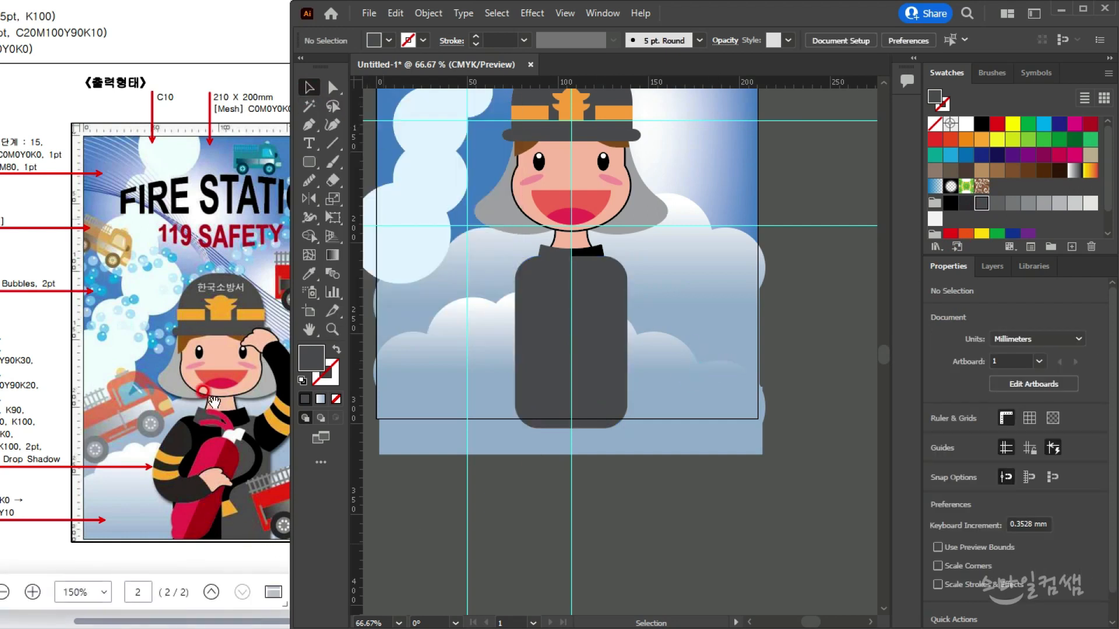
click(589, 284)
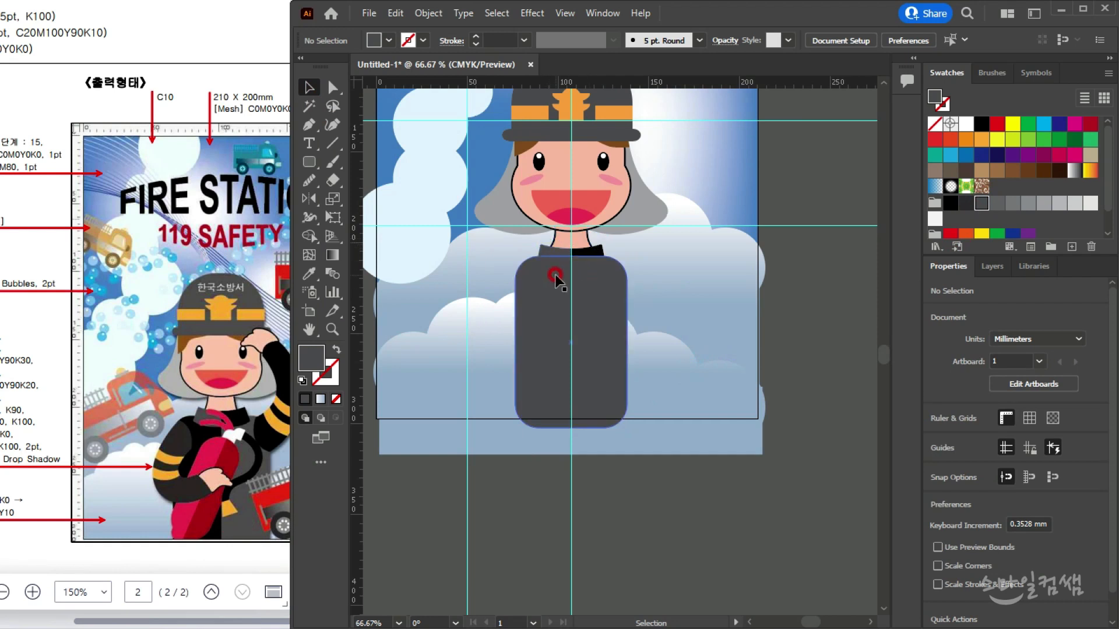
drag(600, 306, 600, 306)
click(332, 142)
drag(549, 197, 569, 225)
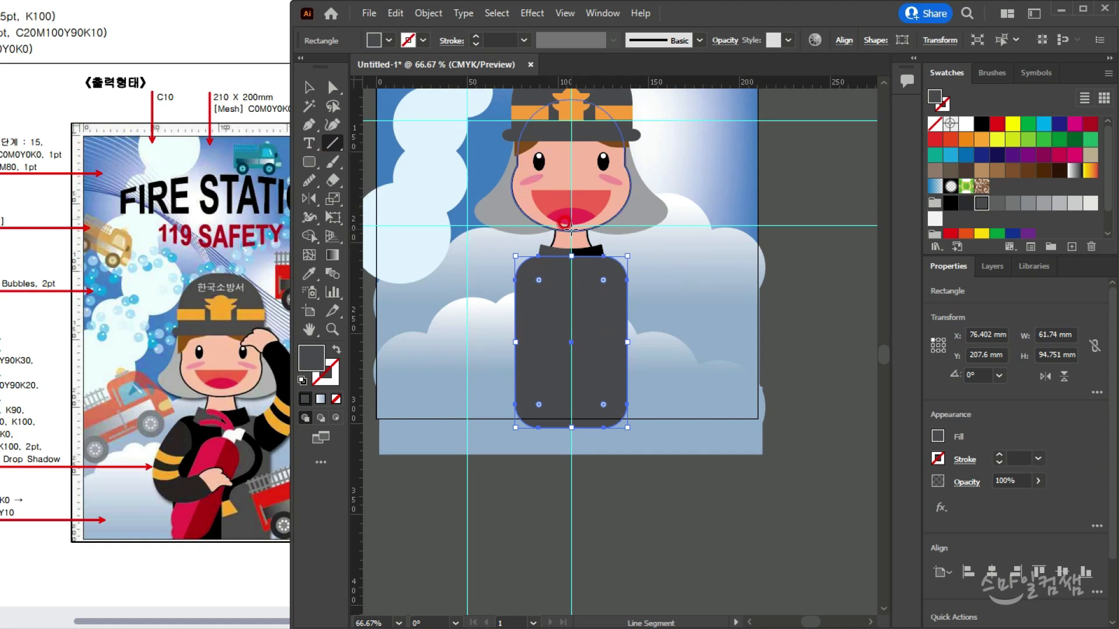
scroll(572, 227, up, 2)
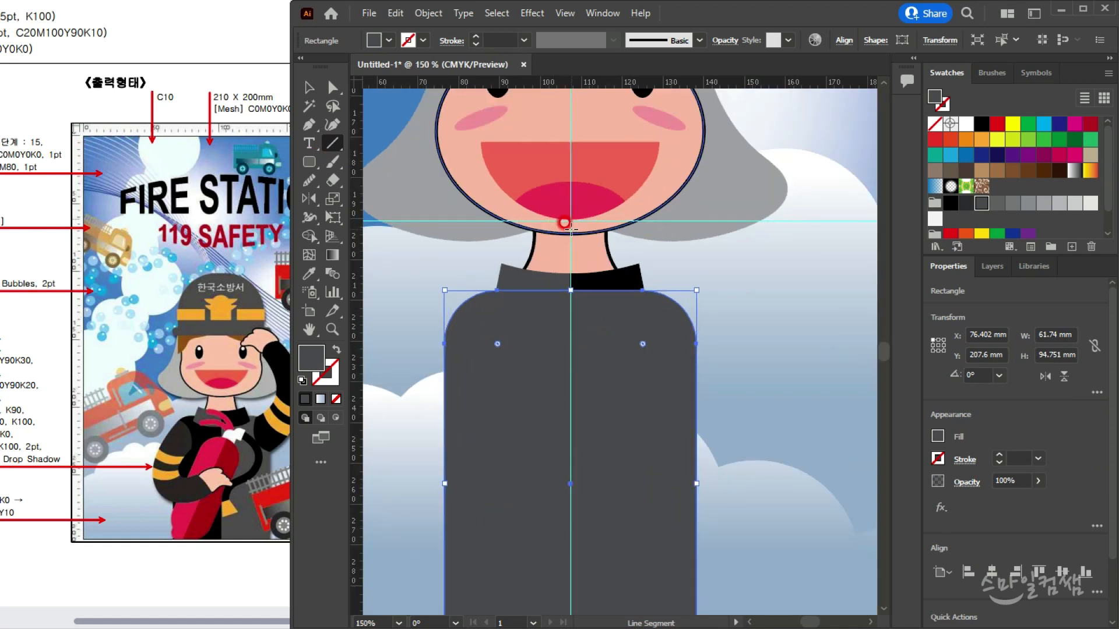
scroll(570, 227, down, 1)
drag(570, 226, 572, 579)
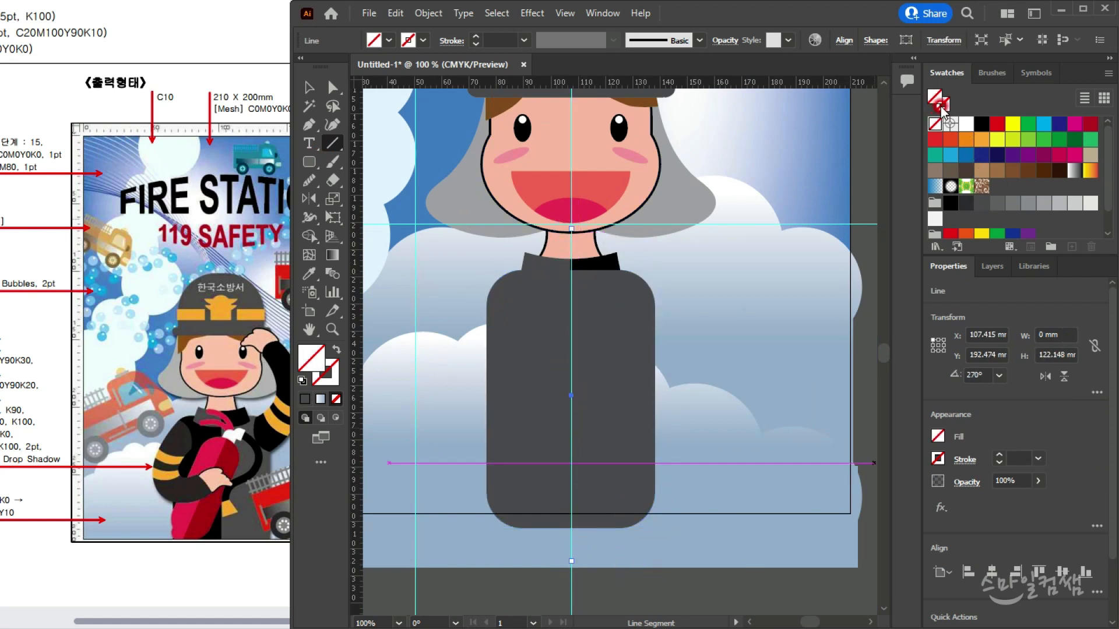
Give the centre line a yellow stroke with a weight of 7 pt
click(1012, 125)
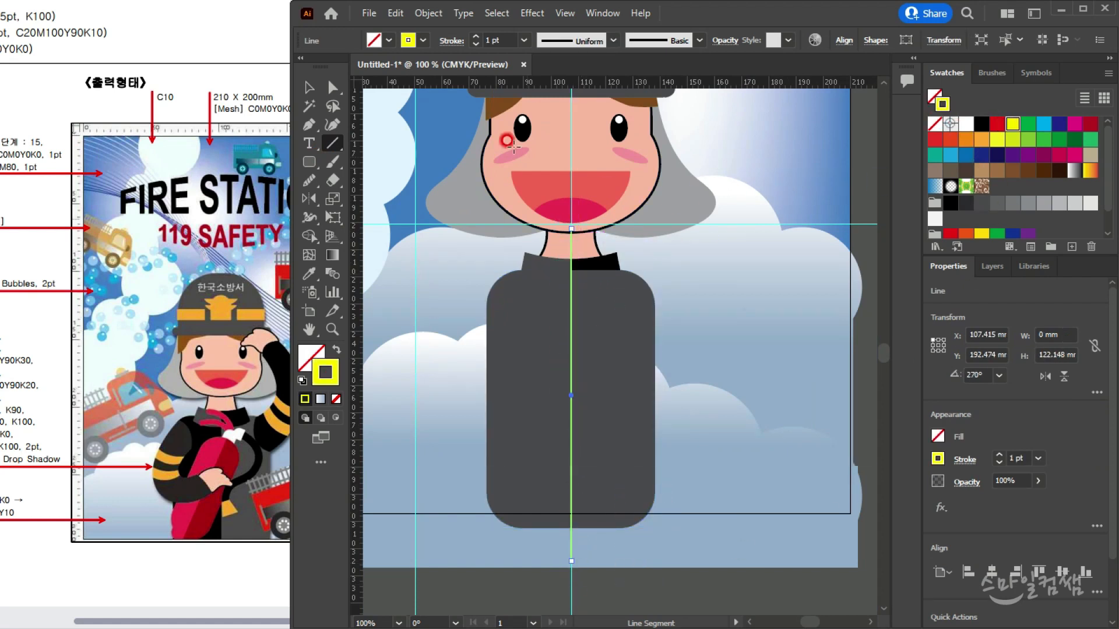
click(475, 36)
click(475, 36)
click(475, 36)
click(474, 36)
click(475, 36)
click(475, 36)
Widen the jacket body to about 64 mm around its centre and make it slightly shorter
click(314, 90)
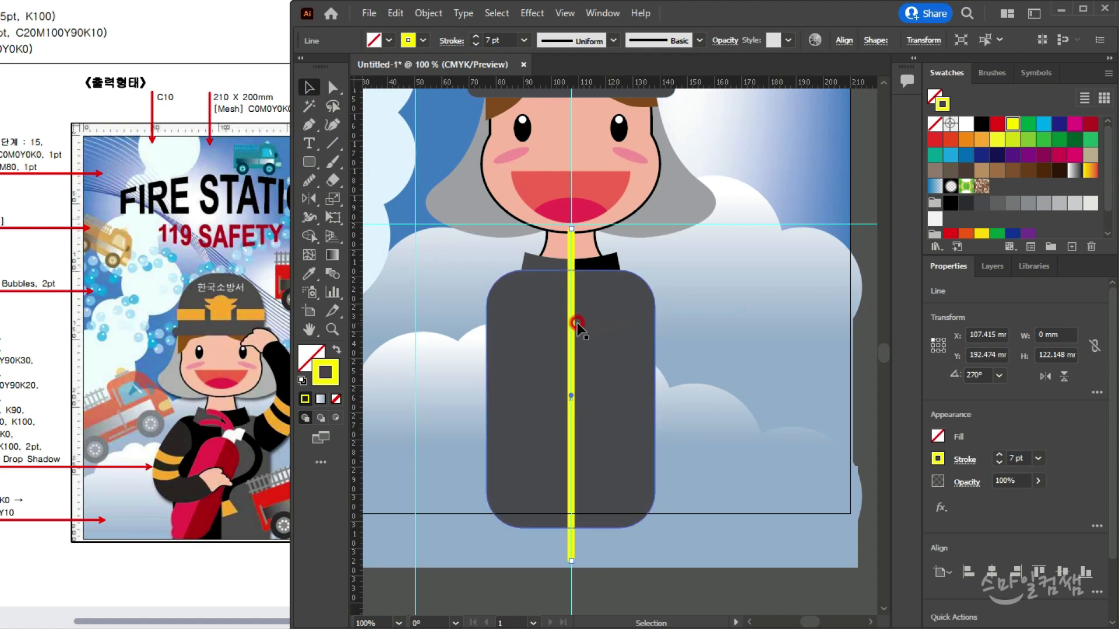
click(573, 357)
shift+click(627, 403)
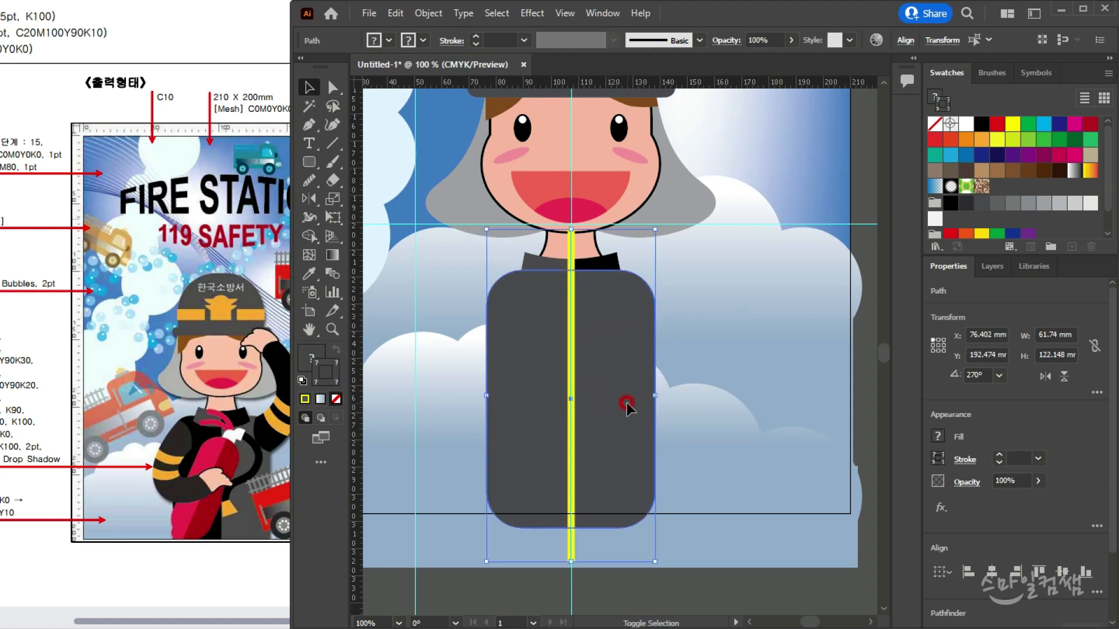
click(711, 380)
click(624, 313)
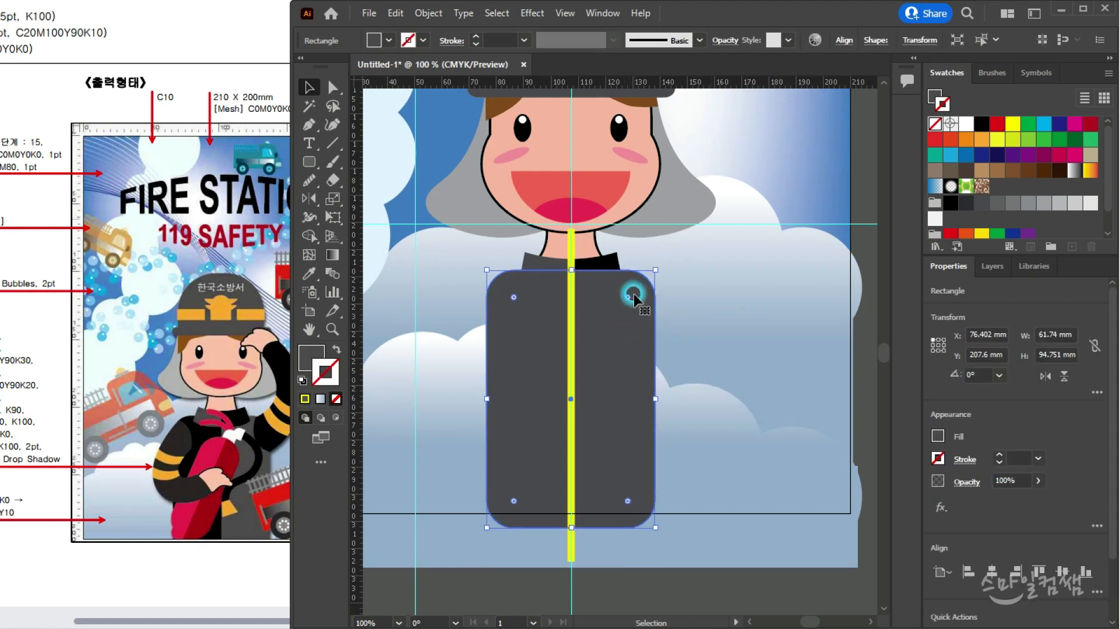
mouse_move(656, 270)
mouse_down()
mouse_move(650, 260)
mouse_move(659, 272)
mouse_up()
Divide the jacket body into two halves along the yellow centre line with the Pathfinder Divide operation
click(572, 249)
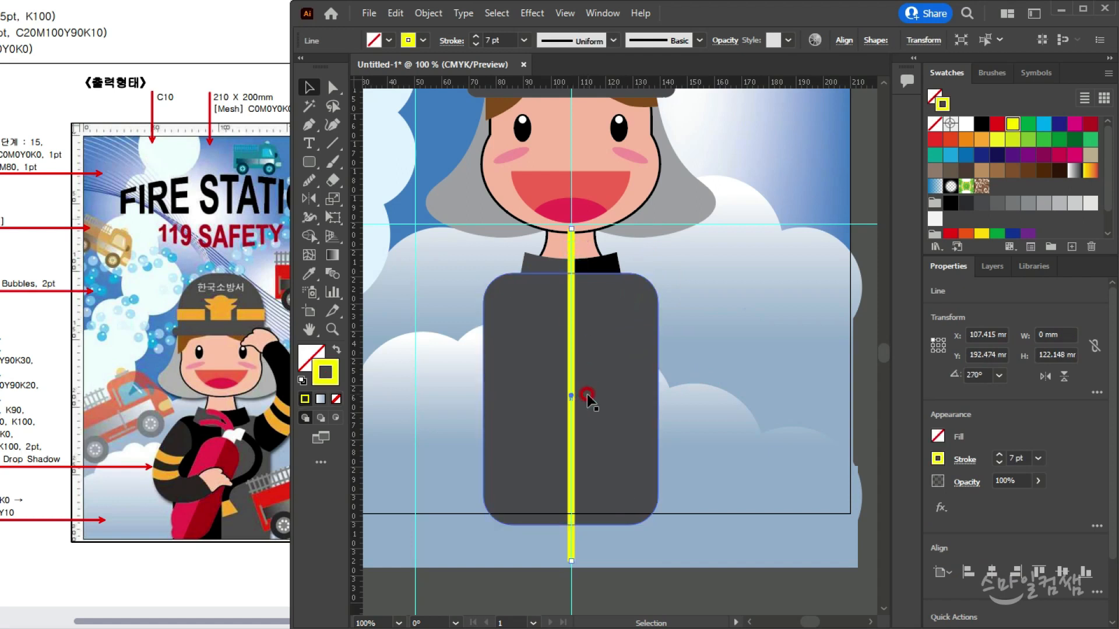
shift+click(623, 343)
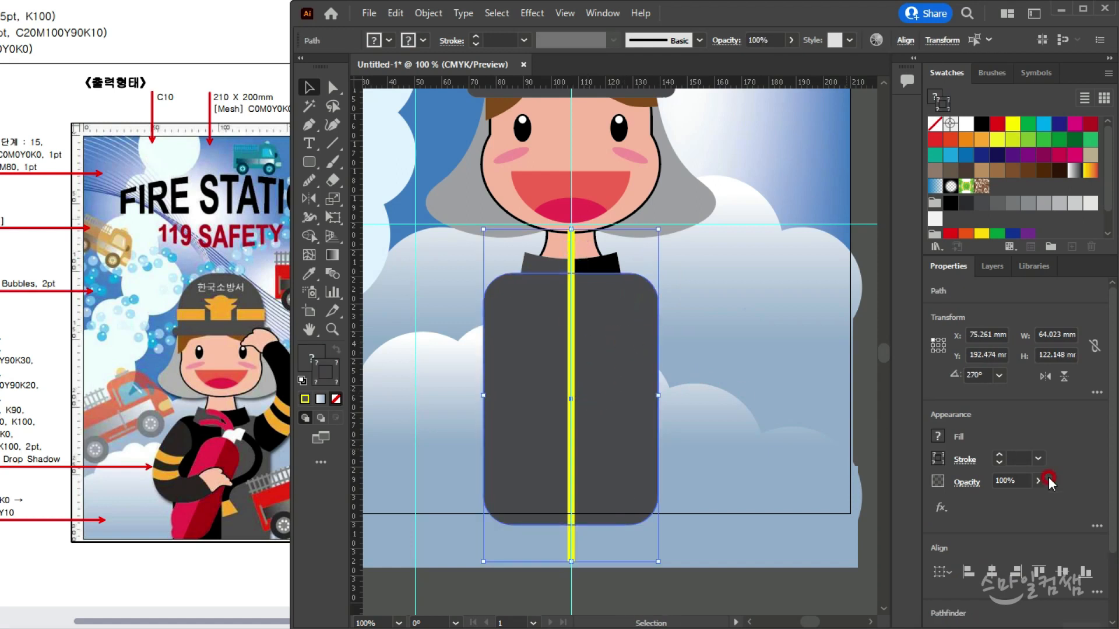
scroll(1051, 477, down, 3)
click(796, 20)
key(shift+ctrl+F9)
drag(482, 367, 804, 521)
click(804, 605)
click(702, 602)
click(624, 362)
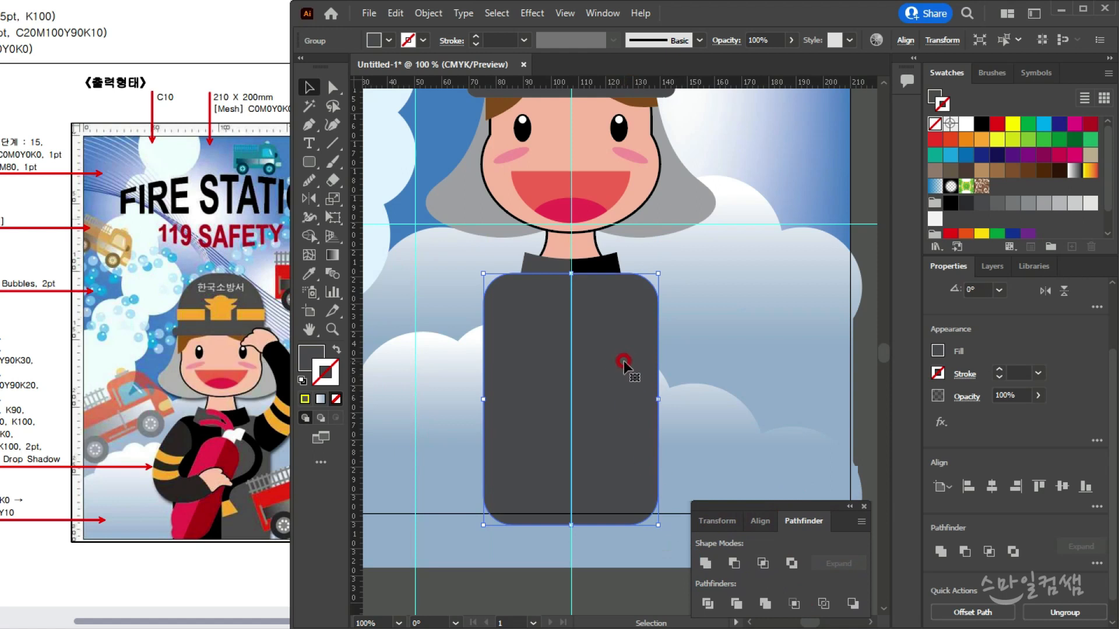
Select only the left half of the divided jacket body and fill it with black
click(335, 88)
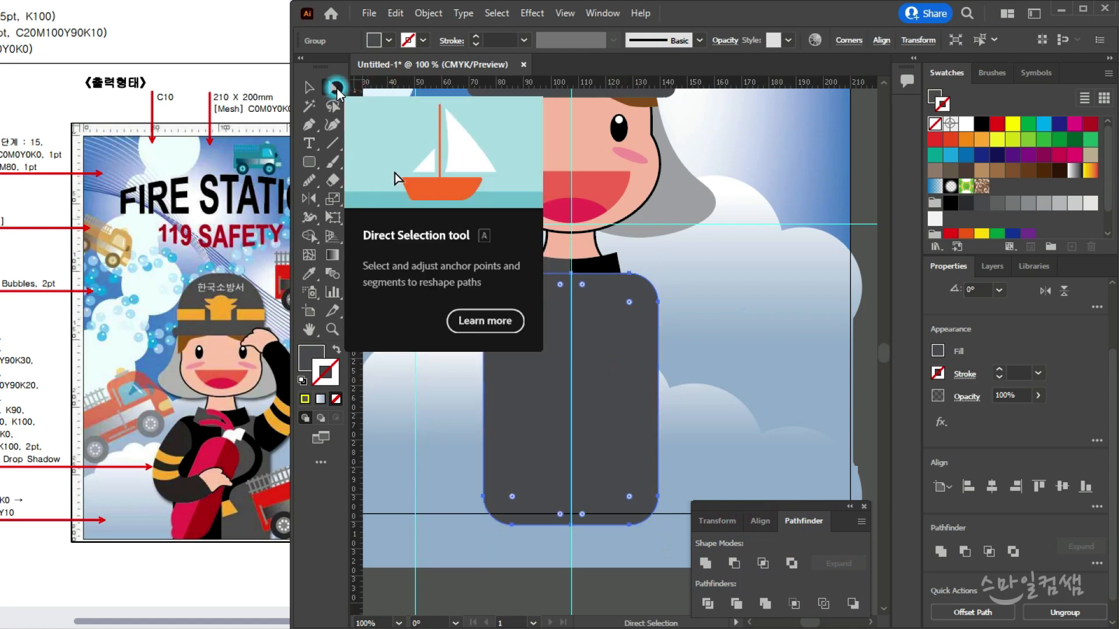
click(737, 258)
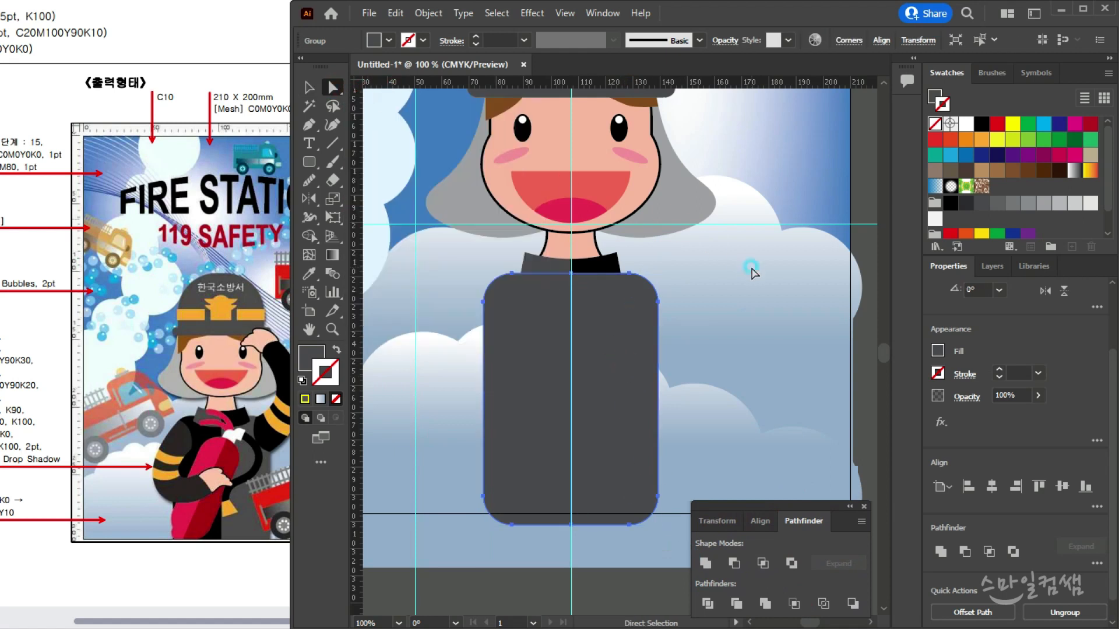
click(674, 400)
click(550, 366)
click(545, 358)
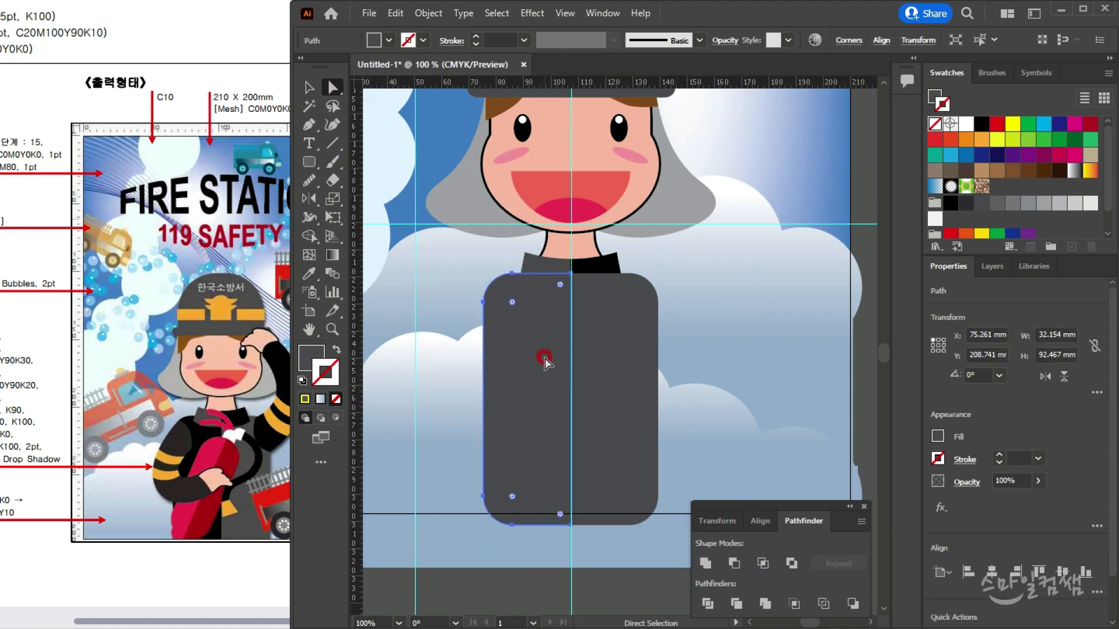
click(1013, 162)
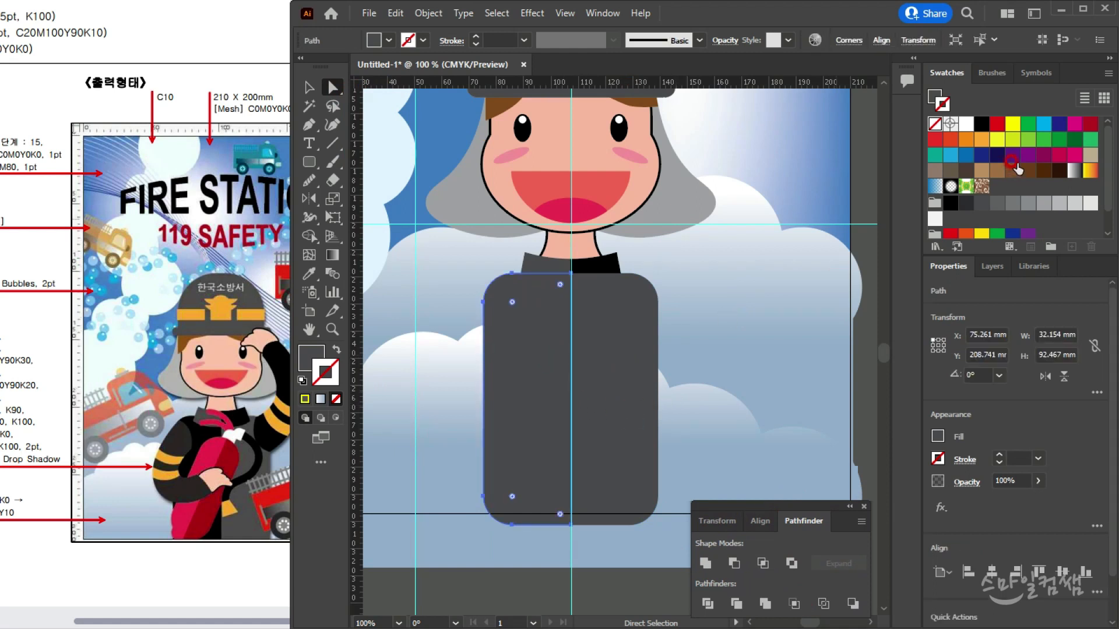
click(935, 101)
click(971, 121)
click(981, 123)
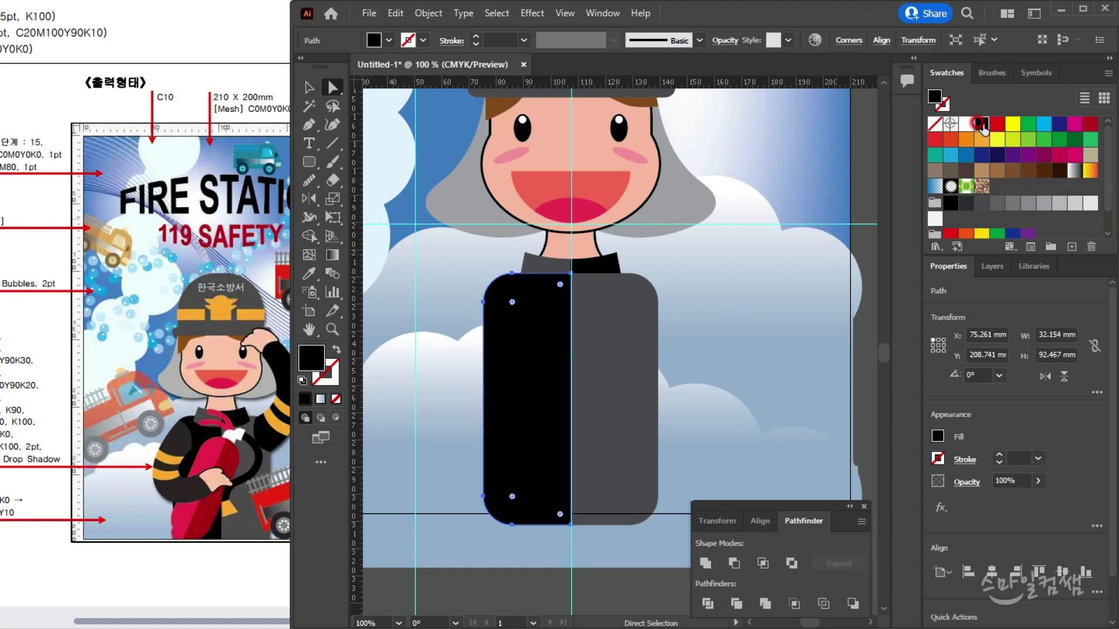
Send the whole two-tone jacket body group backward behind the collar
click(699, 340)
click(545, 350)
click(602, 261)
click(649, 313)
click(648, 325)
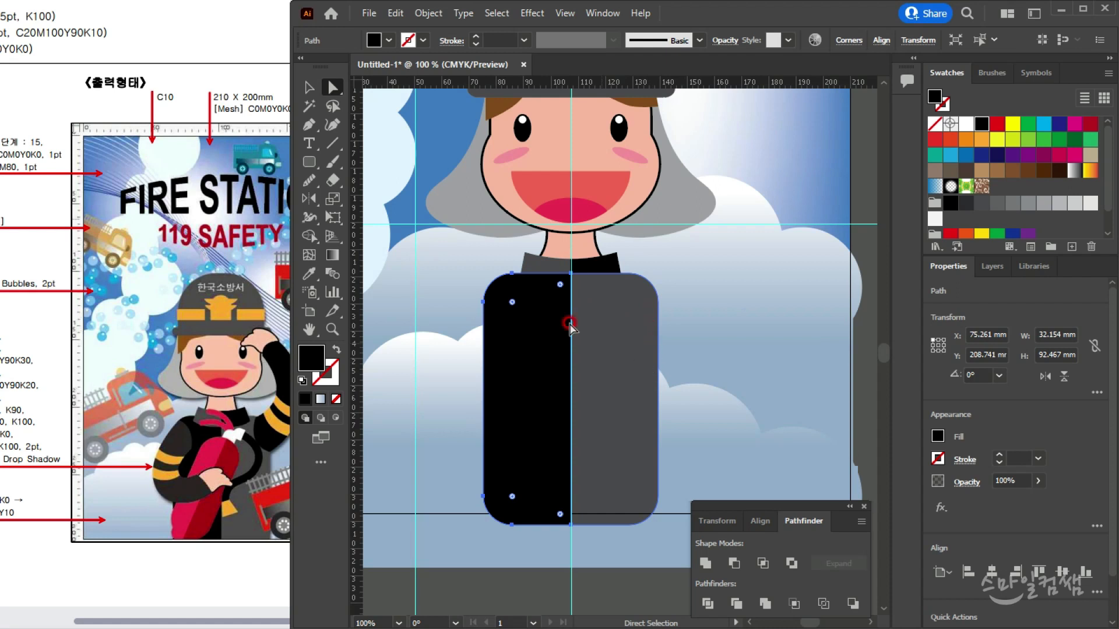
click(313, 89)
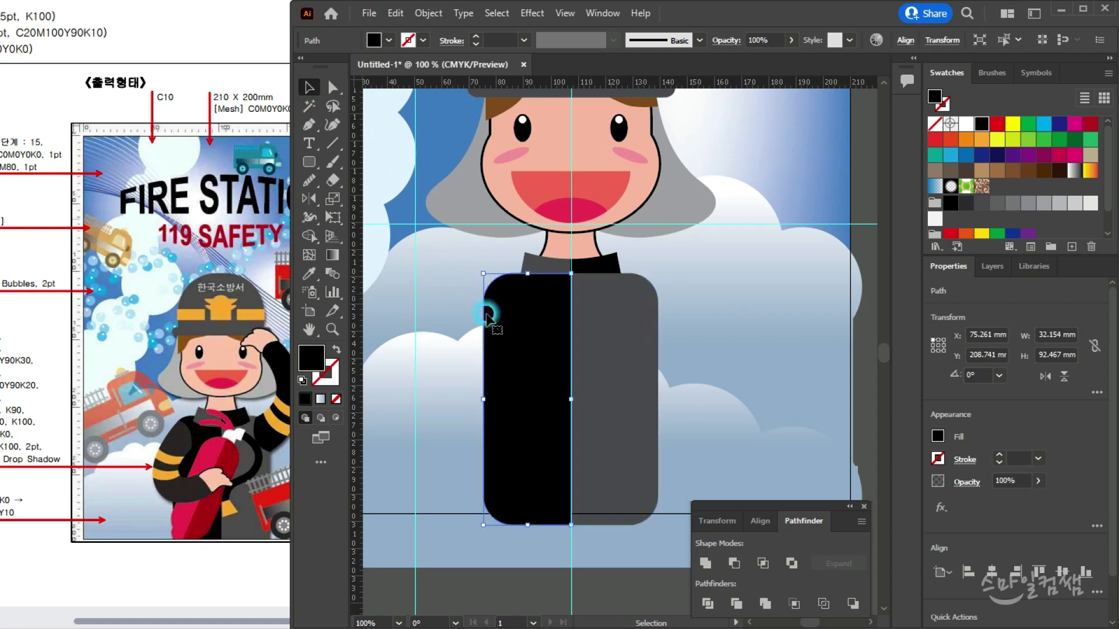
click(685, 335)
click(617, 360)
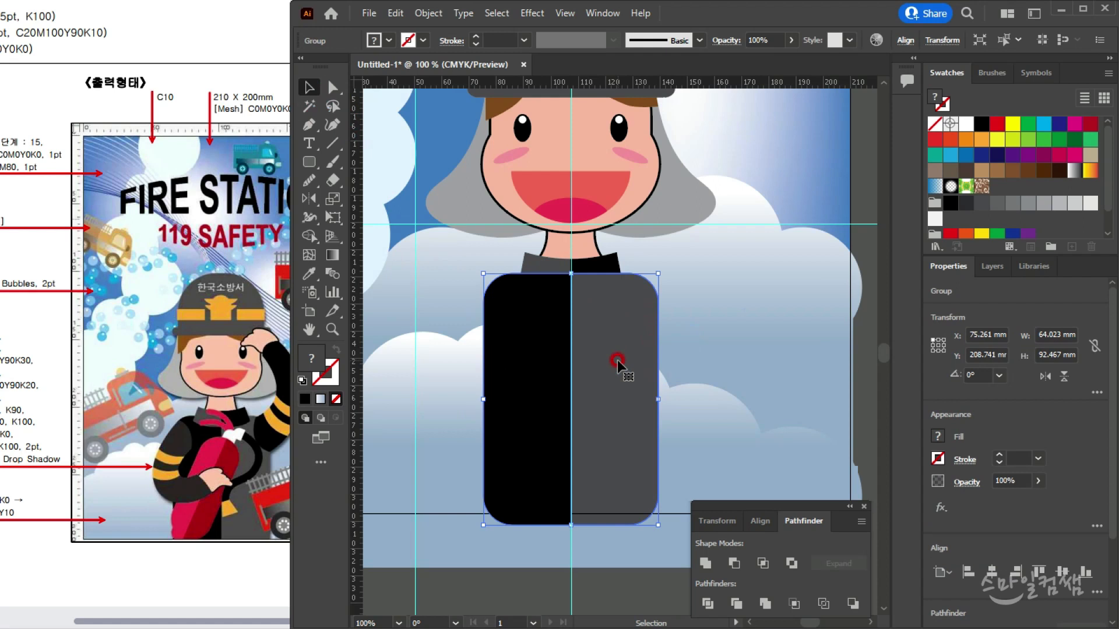
key(ctrl+bracketleft)
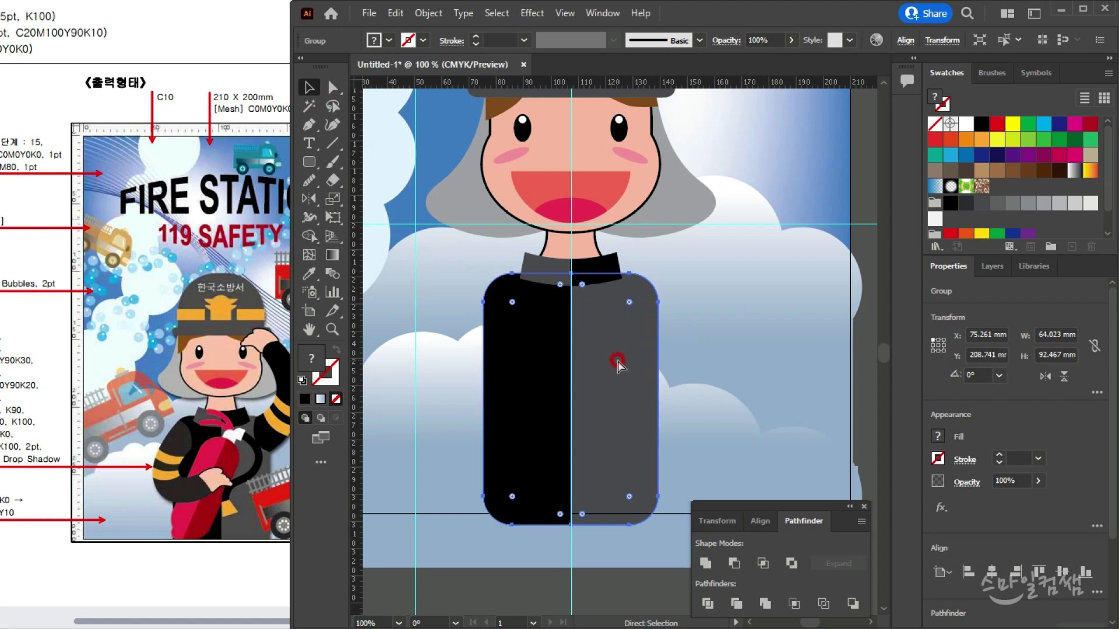
click(705, 334)
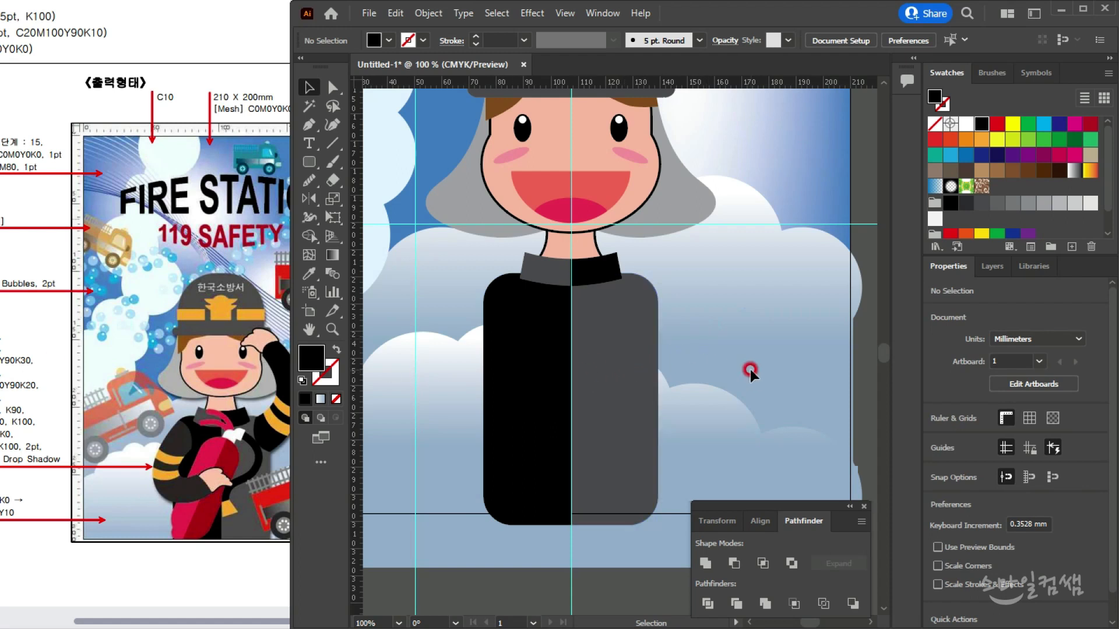
Scale the firefighter's head and helmet down slightly around their centre and nudge them upward
scroll(750, 369, down, 2)
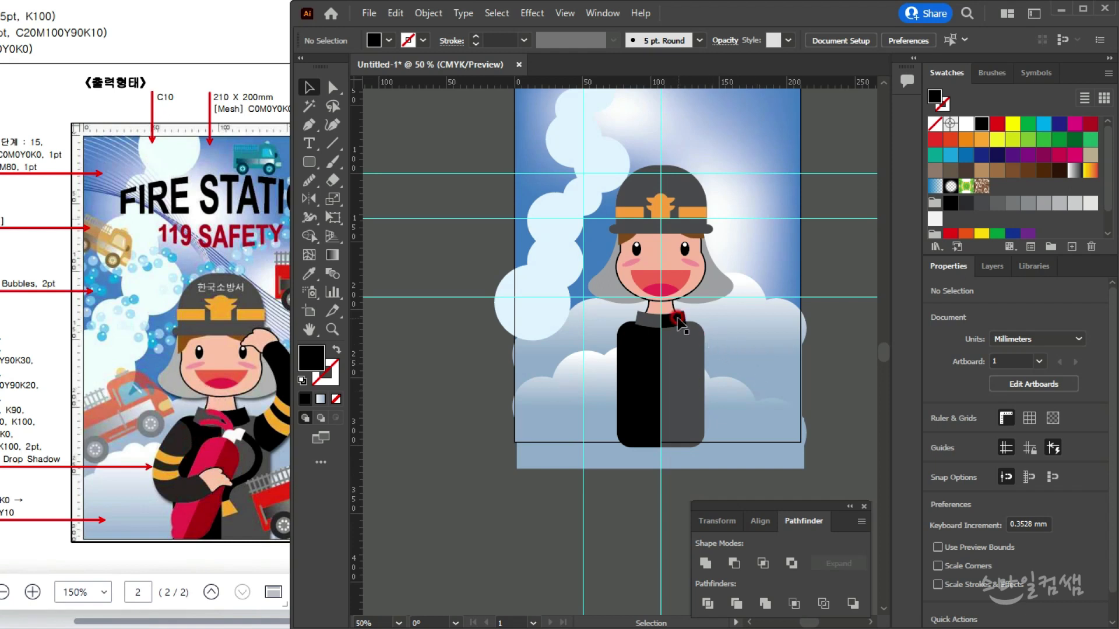
scroll(667, 298, up, 2)
scroll(676, 291, down, 2)
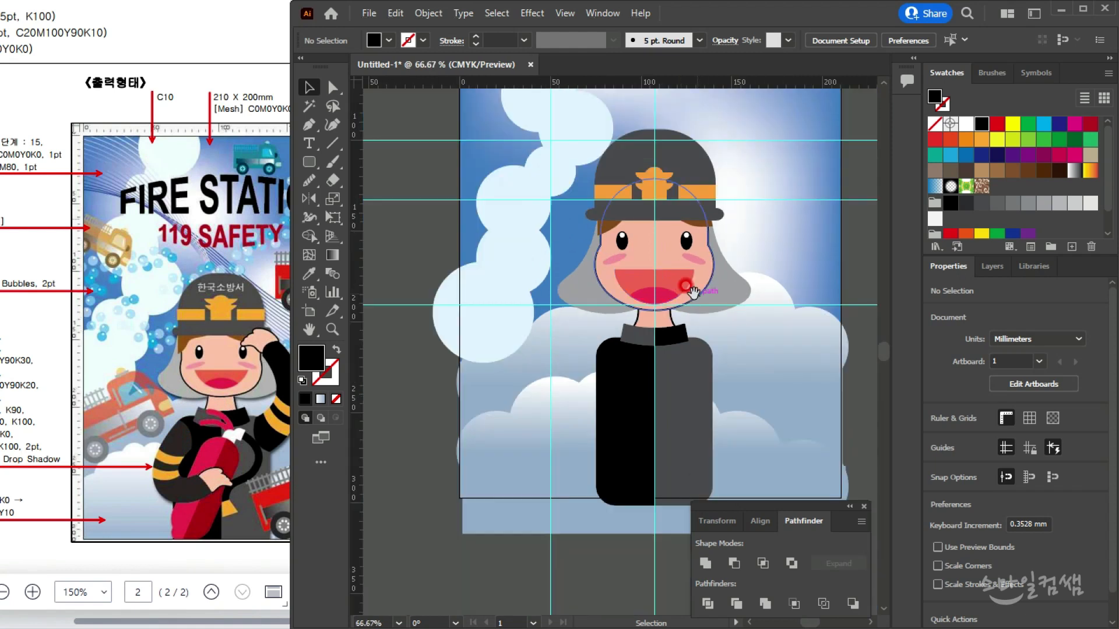
scroll(664, 349, up, 1)
drag(492, 209, 677, 348)
drag(662, 160, 653, 170)
key(Up)
key(Up)
key(Up)
key(Up)
key(Up)
key(Up)
key(Up)
key(Up)
key(Up)
key(Up)
key(Up)
key(Up)
key(Up)
key(Up)
key(Up)
Move the neck, collar and jacket body up beneath the chin and lengthen the jacket body downward to about 106 mm
drag(508, 366, 543, 396)
drag(628, 442, 604, 405)
click(704, 425)
click(579, 457)
drag(570, 525, 570, 551)
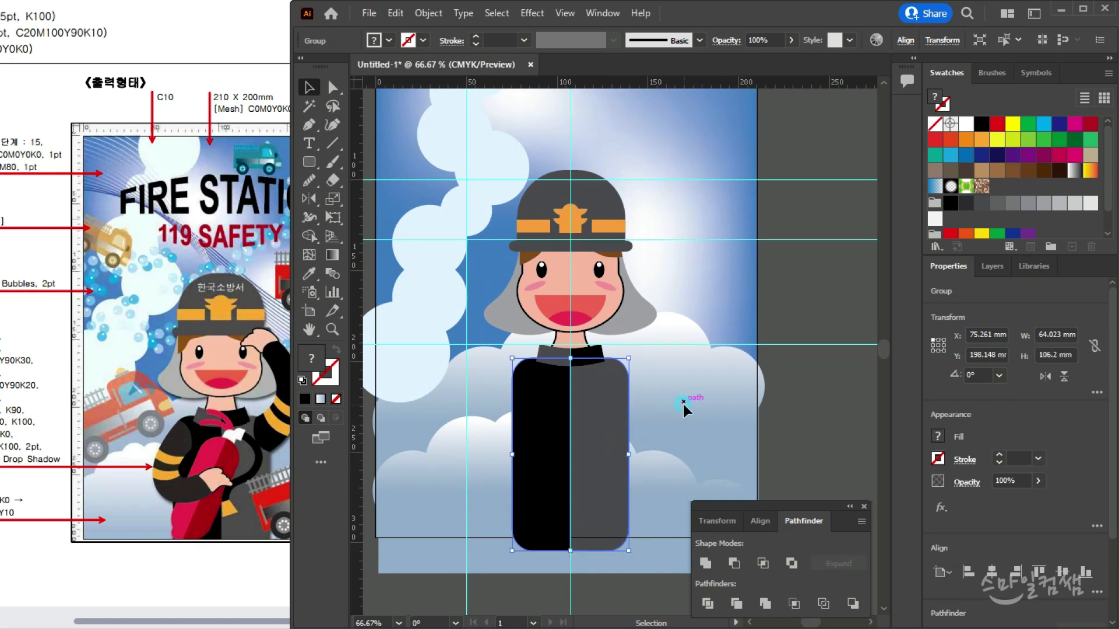
click(683, 405)
Place a vertical guide at about 175 mm in the empty area beside the jacket body
ctrl+click(709, 341)
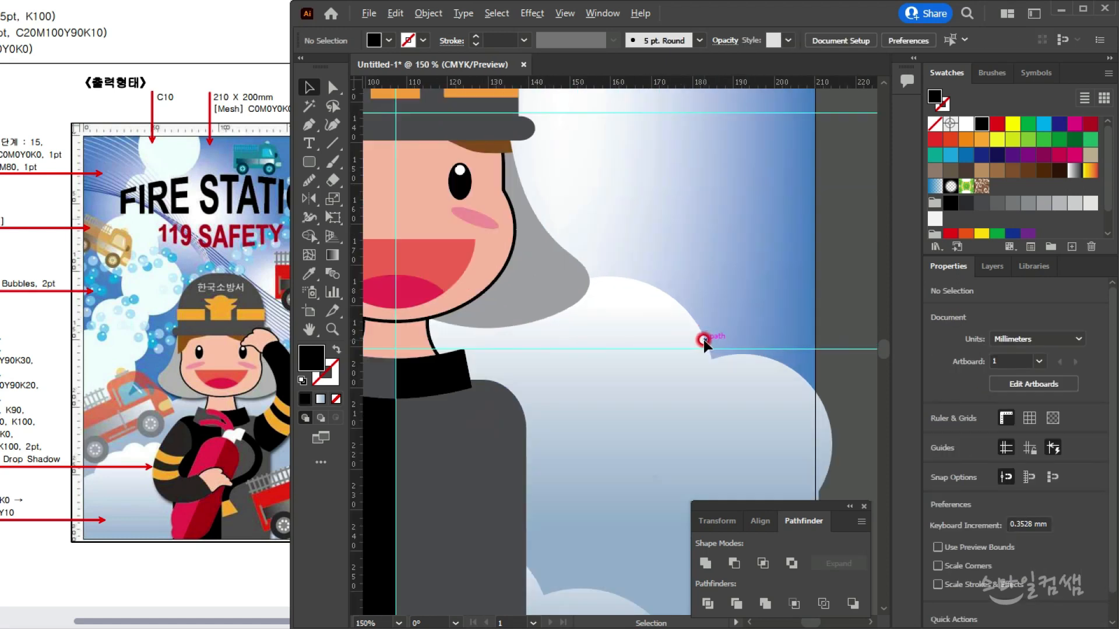
drag(645, 370, 689, 453)
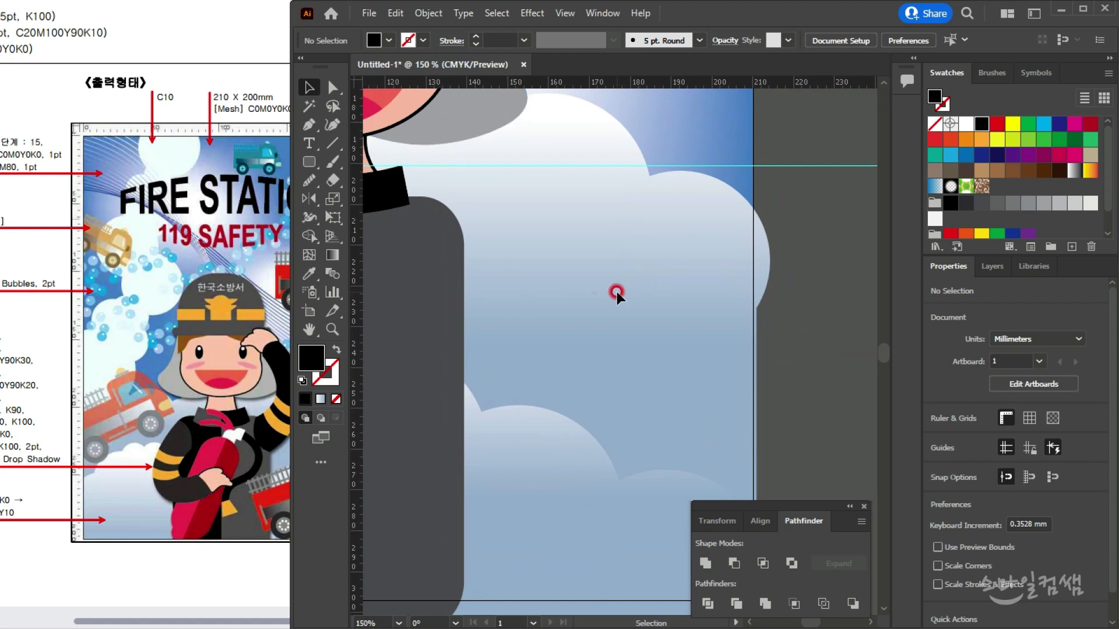
drag(617, 324, 563, 283)
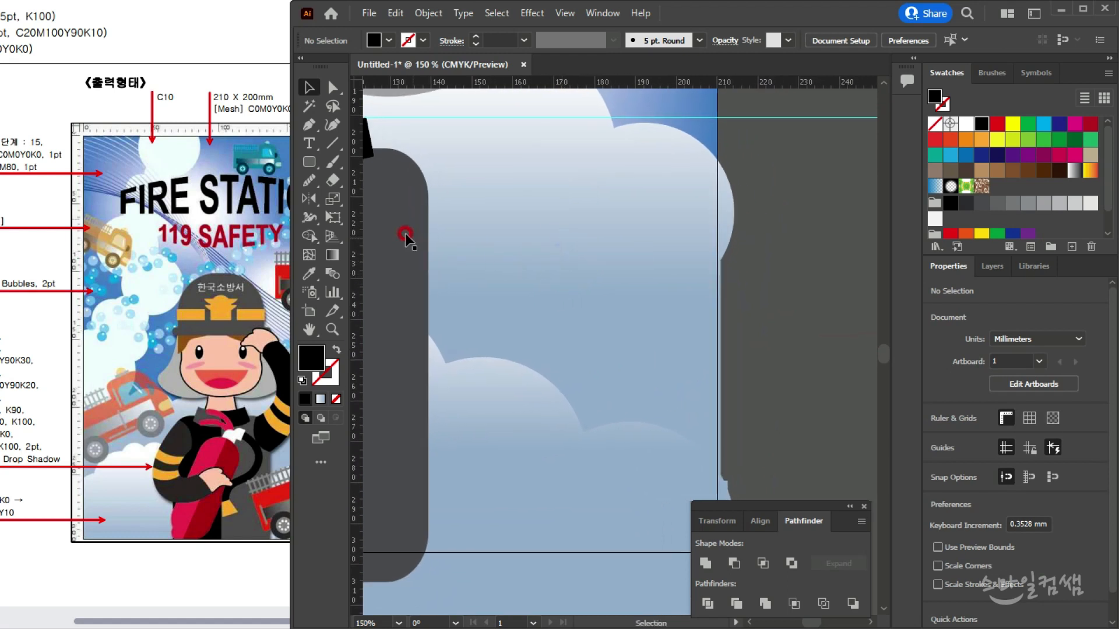
mouse_move(188, 494)
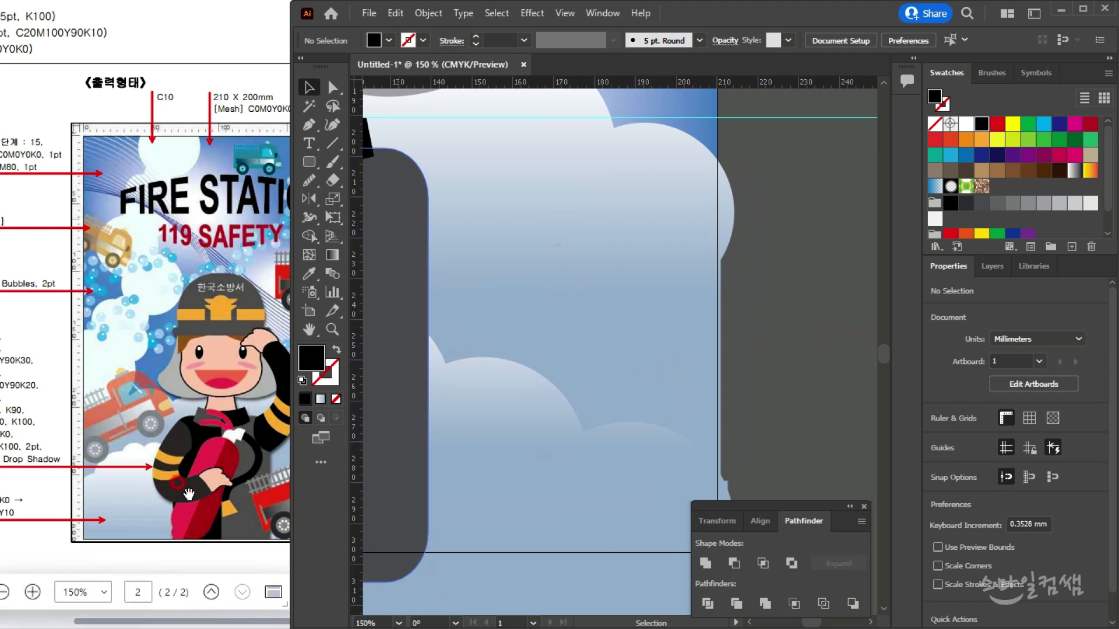
click(299, 167)
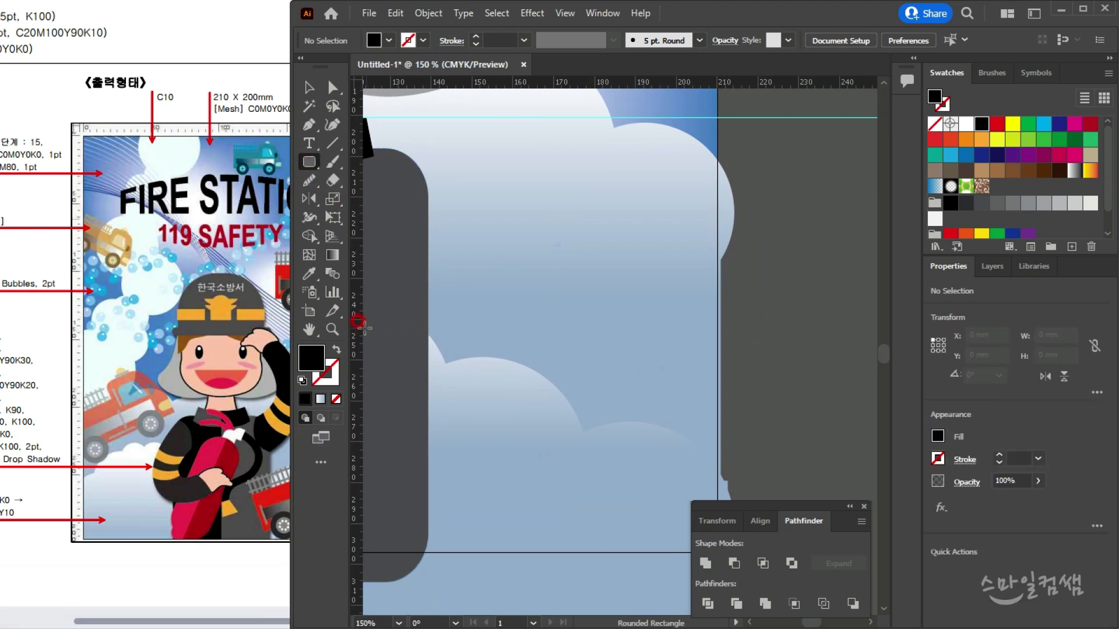
drag(354, 333, 572, 401)
key(ctrl+=)
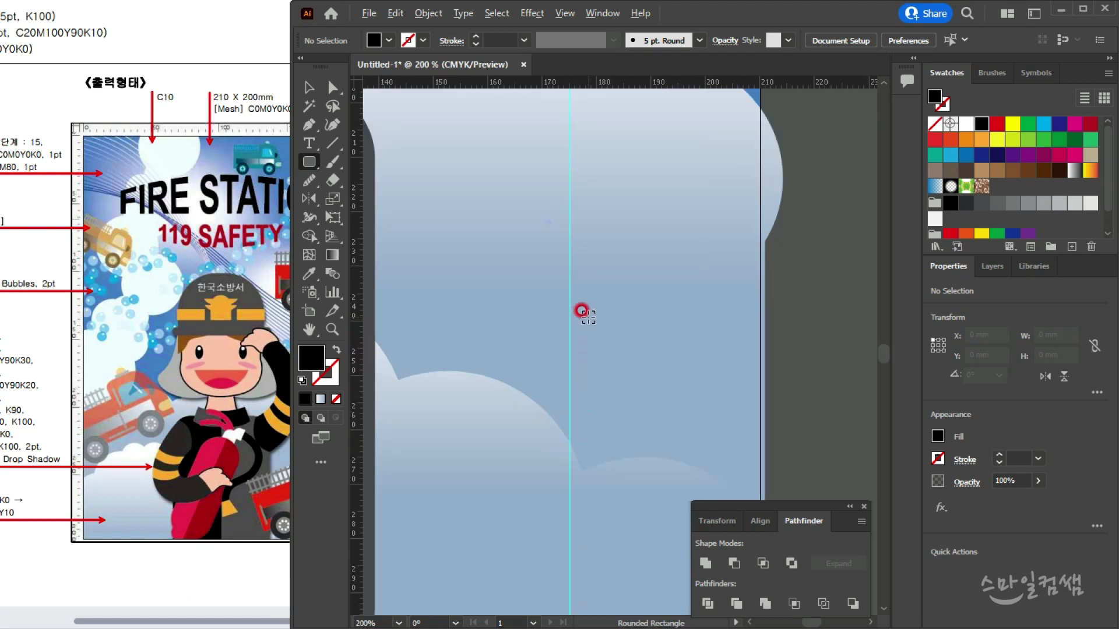
alt+scroll(561, 210, down, 1)
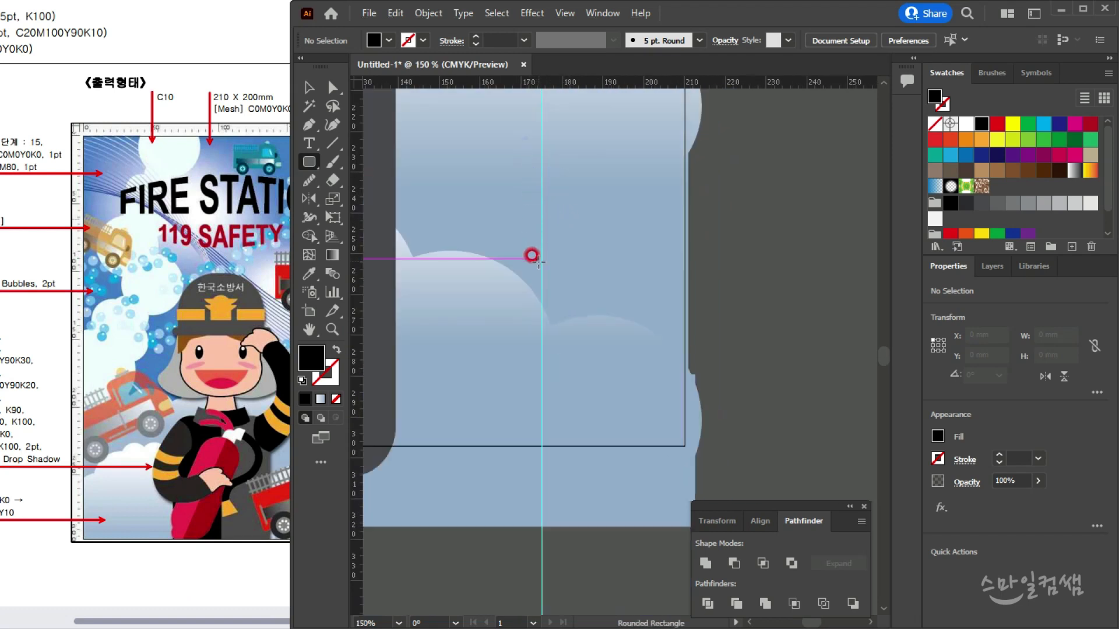
Draw a fully rounded vertical rectangle about 22 by 62 mm centred on the new guide and fill it with crimson
drag(541, 242, 587, 369)
mouse_move(577, 124)
mouse_down()
mouse_move(545, 186)
mouse_move(555, 197)
mouse_up()
click(309, 87)
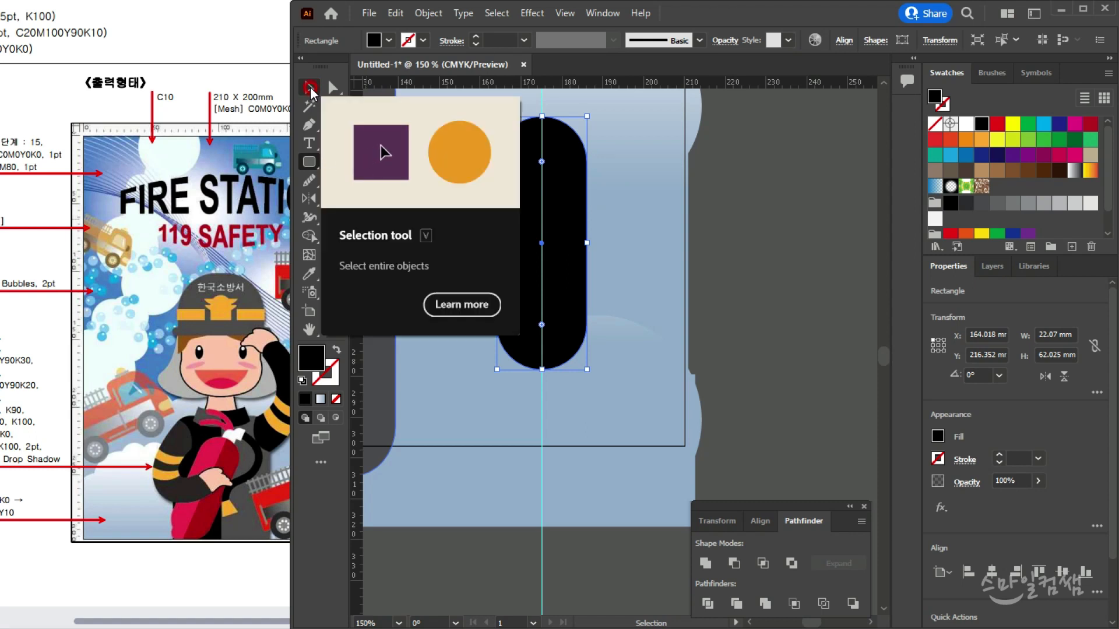
click(1045, 207)
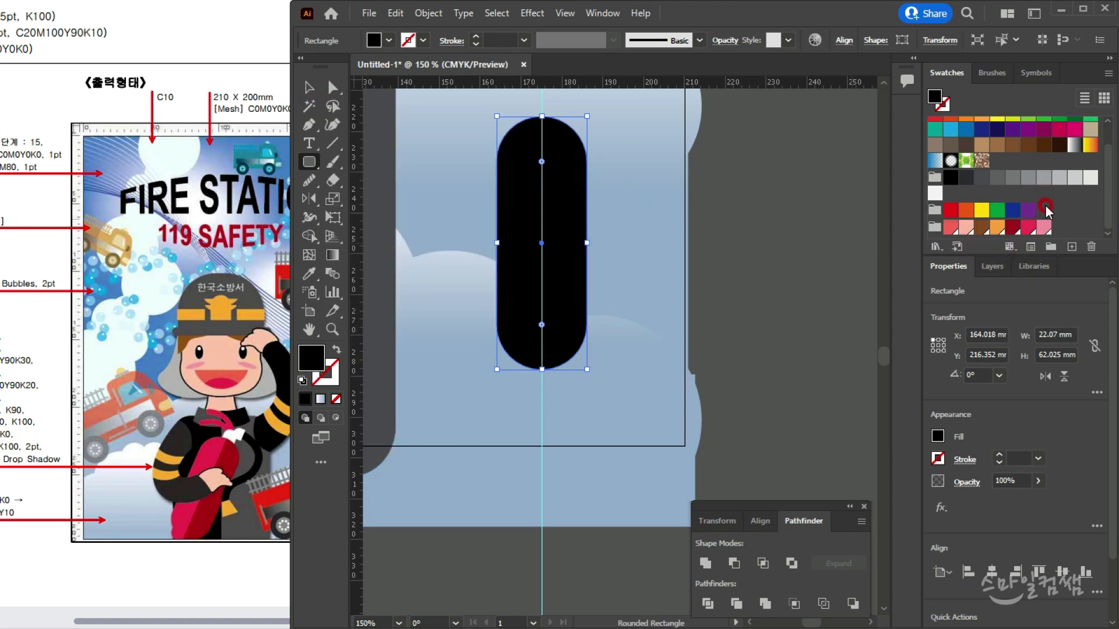
click(1028, 227)
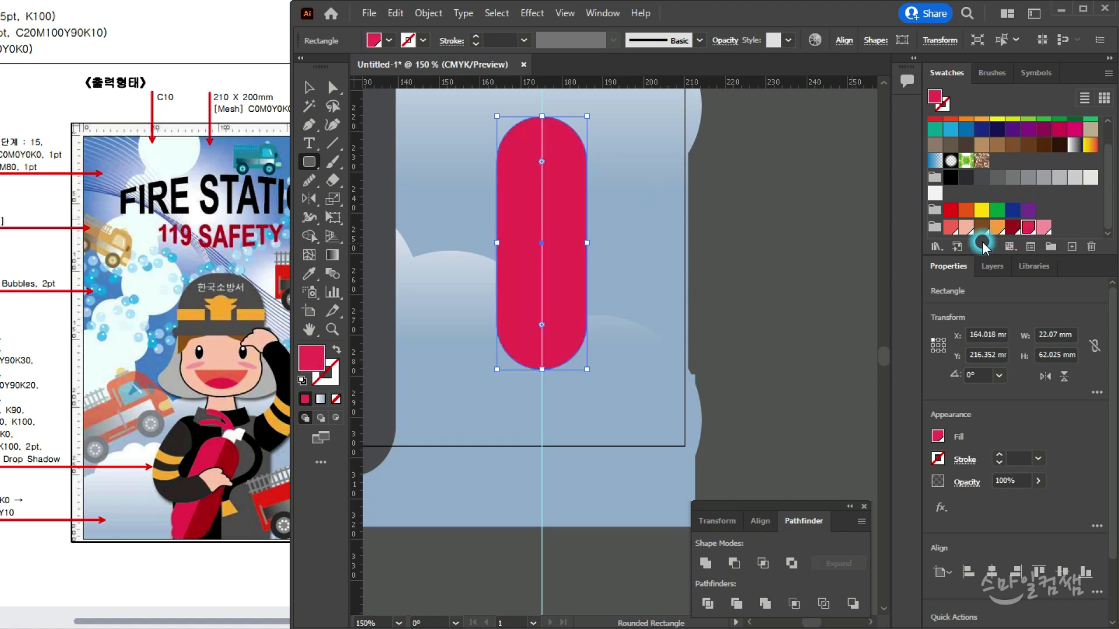
click(309, 87)
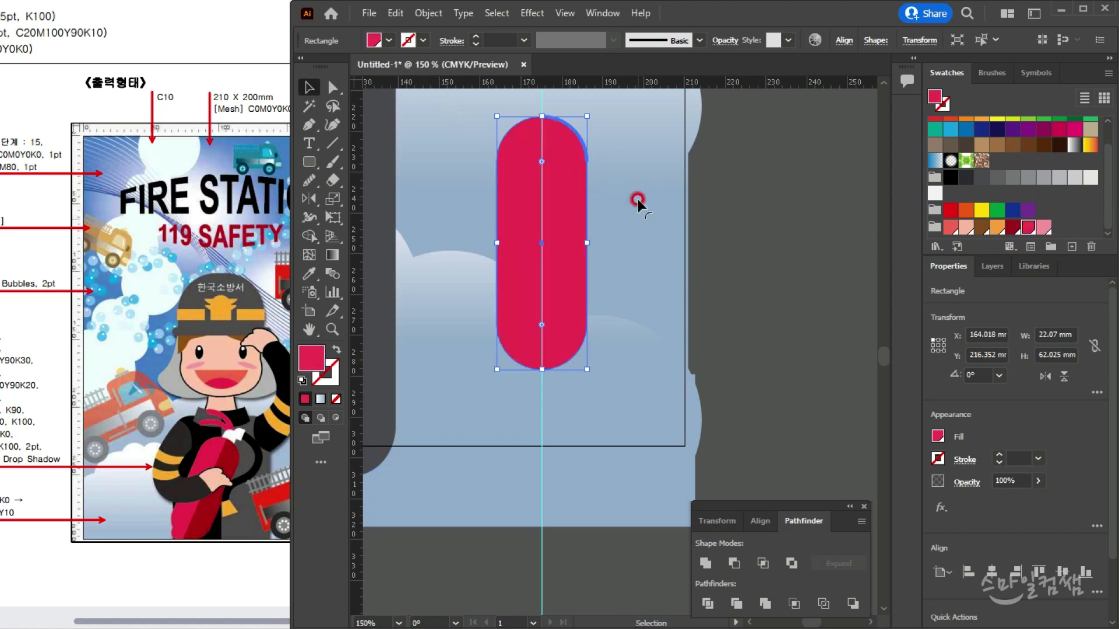
click(635, 197)
Draw a vertical line about 74 mm long on the guide, extending past both ends of the crimson shape
drag(588, 219, 569, 277)
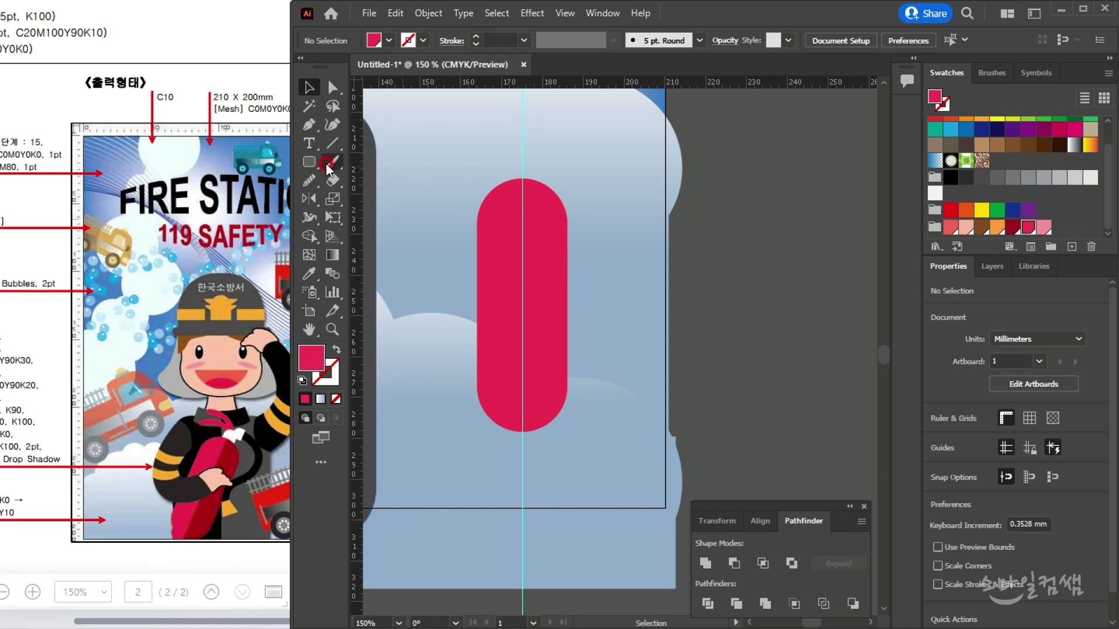
click(333, 143)
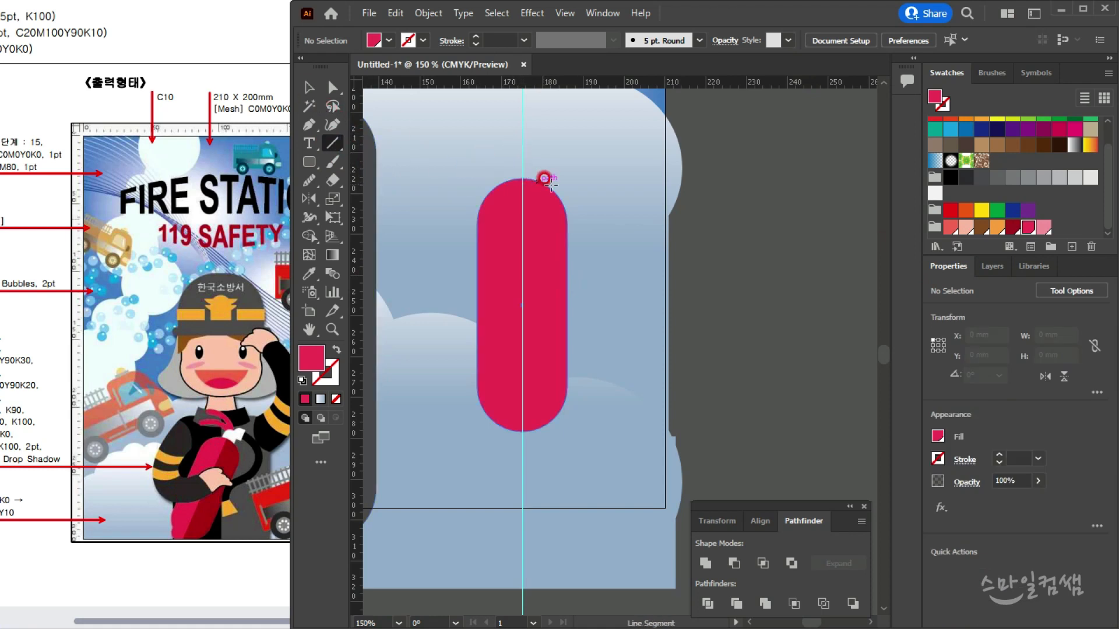
drag(522, 156, 521, 459)
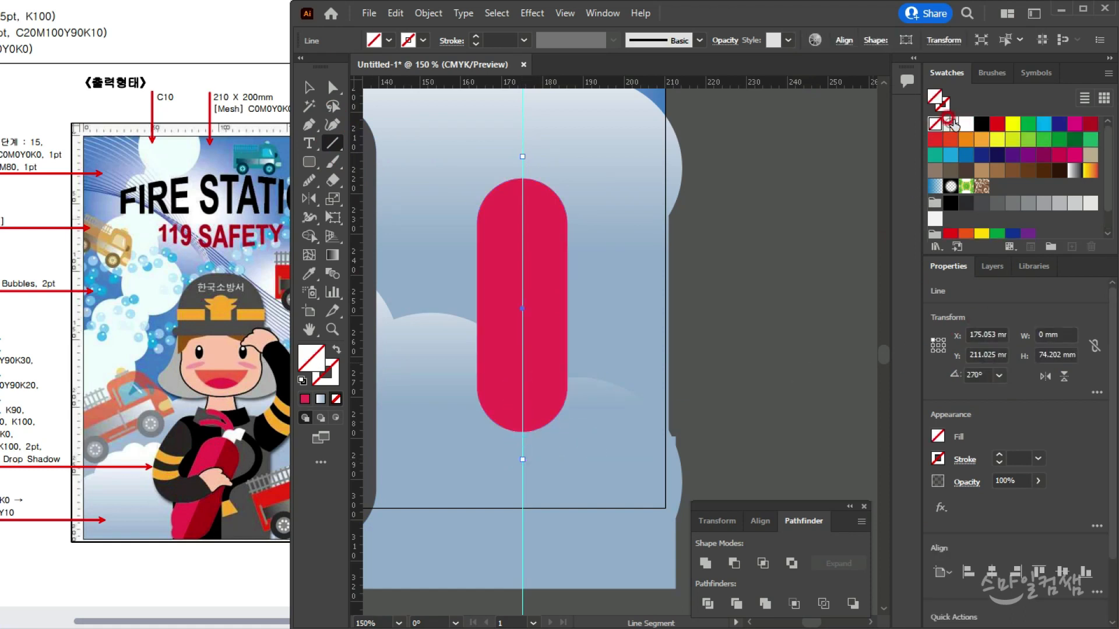
Give the line through the crimson shape a black stroke with a weight of 5 pt
double_click(981, 123)
click(477, 40)
click(622, 326)
click(477, 37)
click(477, 37)
click(476, 37)
click(477, 37)
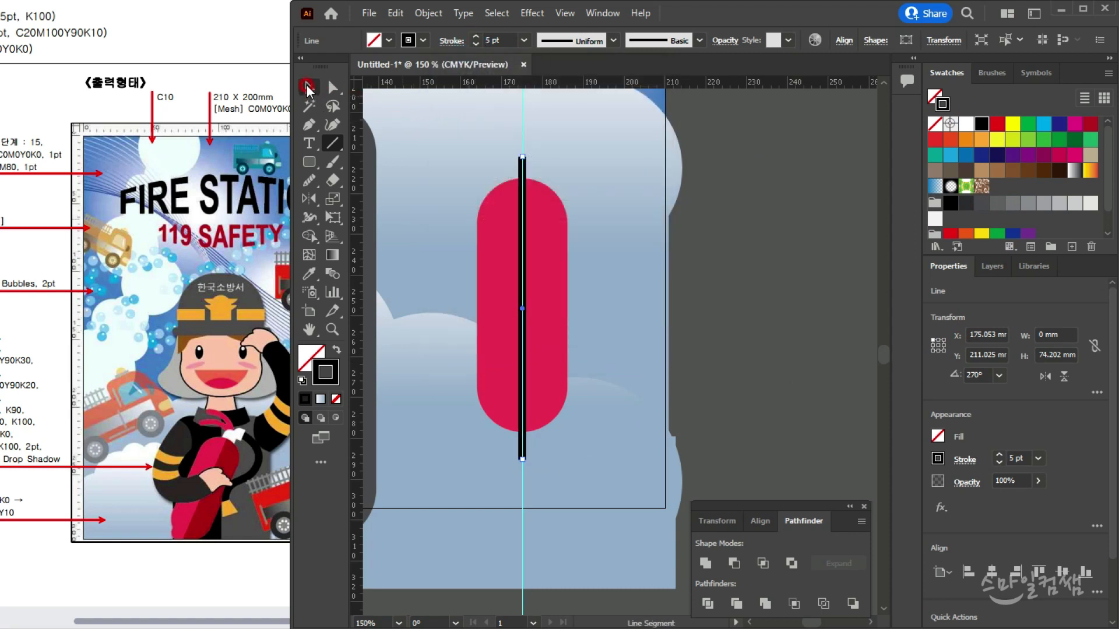
click(307, 89)
click(579, 192)
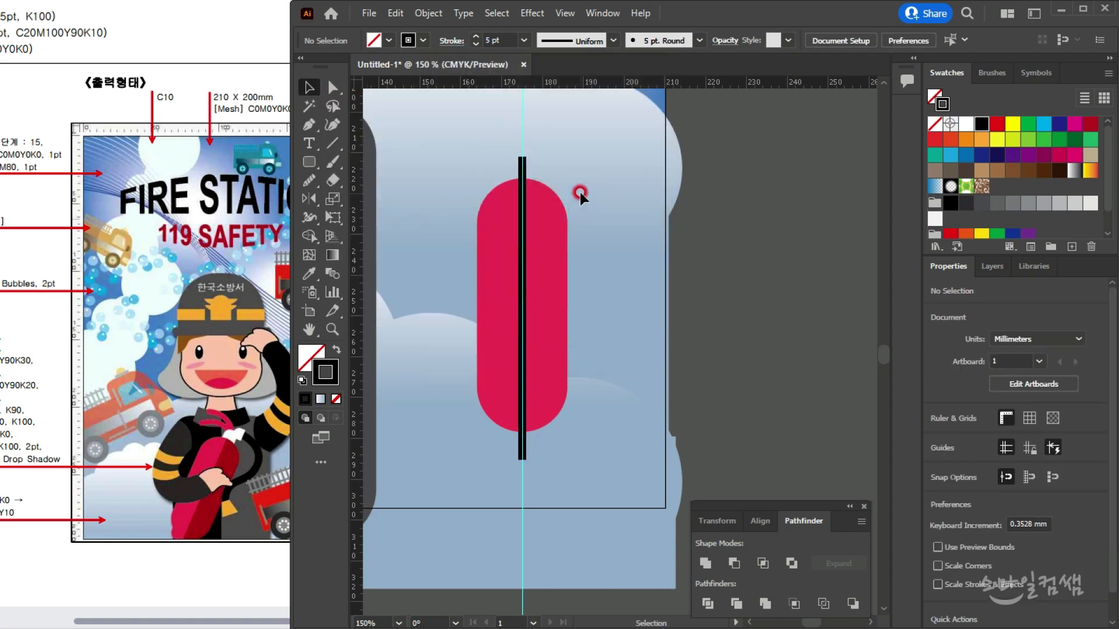
Widen the crimson shape to about 24 mm around its centre and divide it along the black line
click(486, 315)
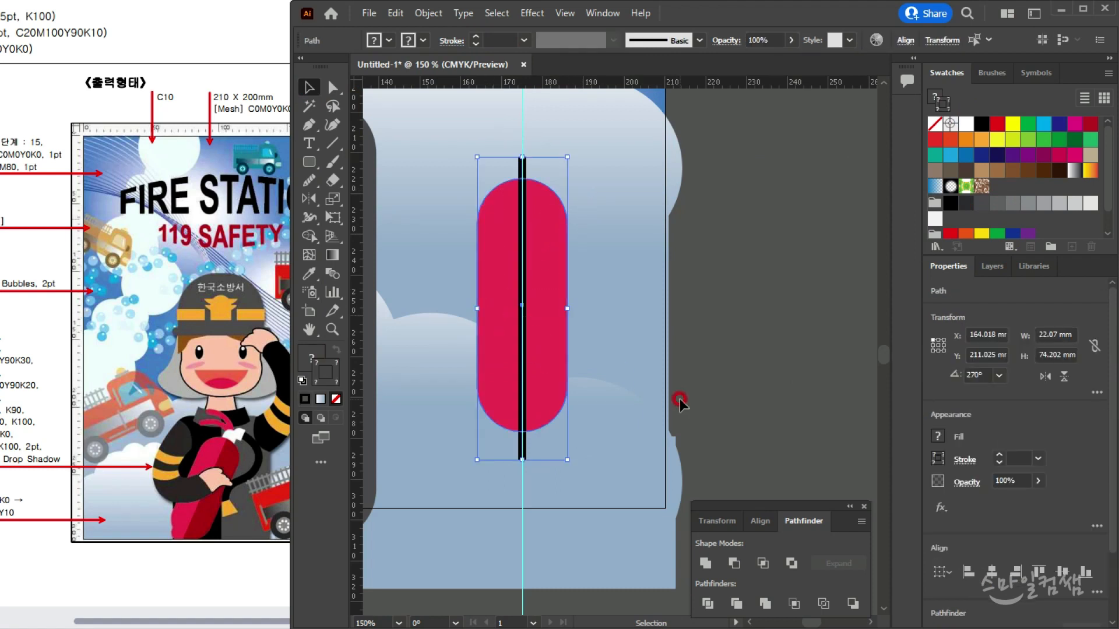
click(604, 206)
click(530, 250)
drag(568, 179, 459, 318)
click(615, 253)
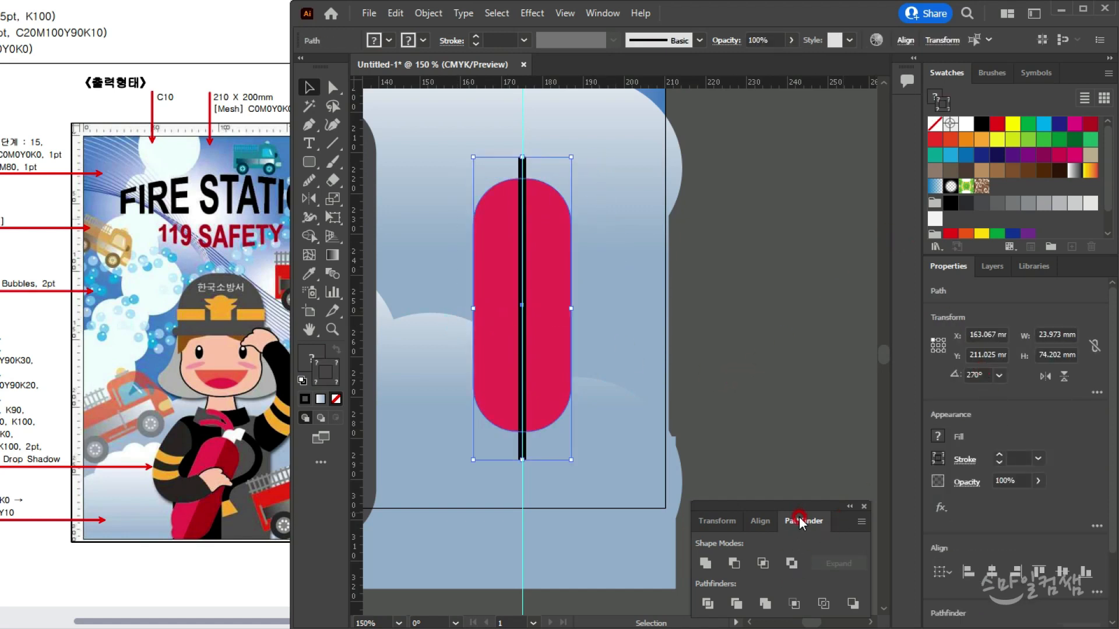
click(706, 604)
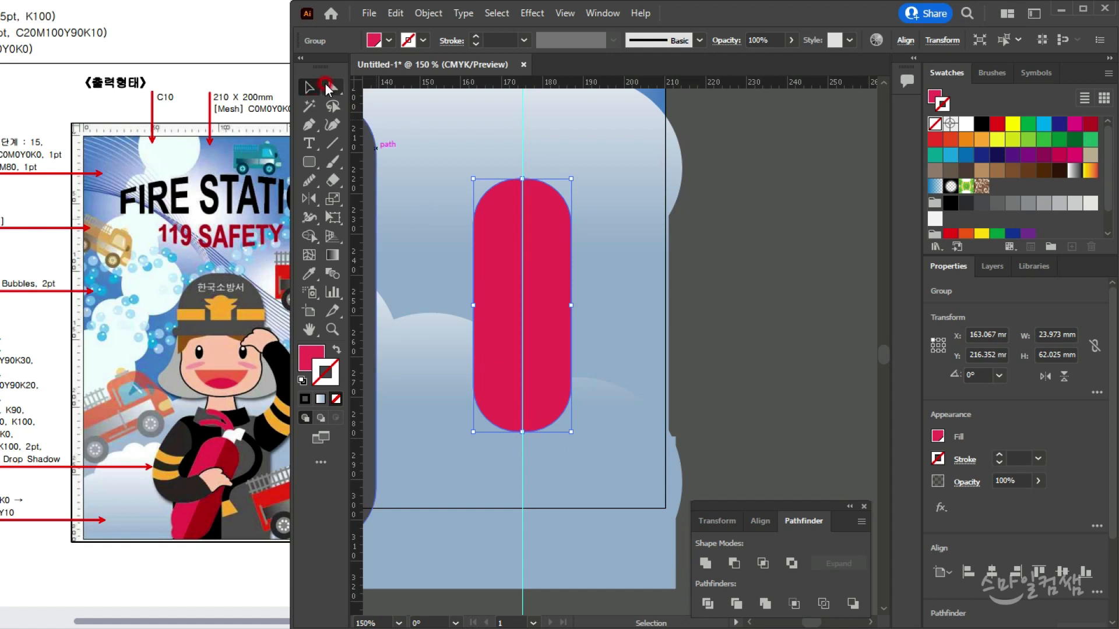
Fill the right half of the divided crimson shape with the dark red C=20 M=100 Y=90 K=20 swatch
click(333, 91)
click(772, 292)
click(552, 305)
scroll(1023, 190, down, 2)
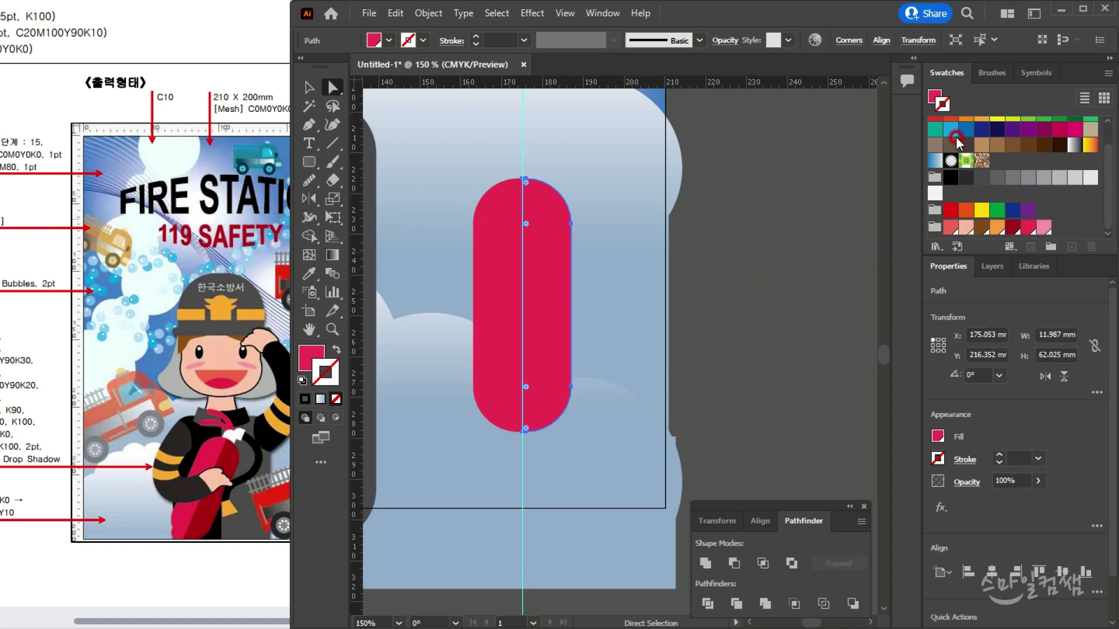
drag(935, 97, 1015, 231)
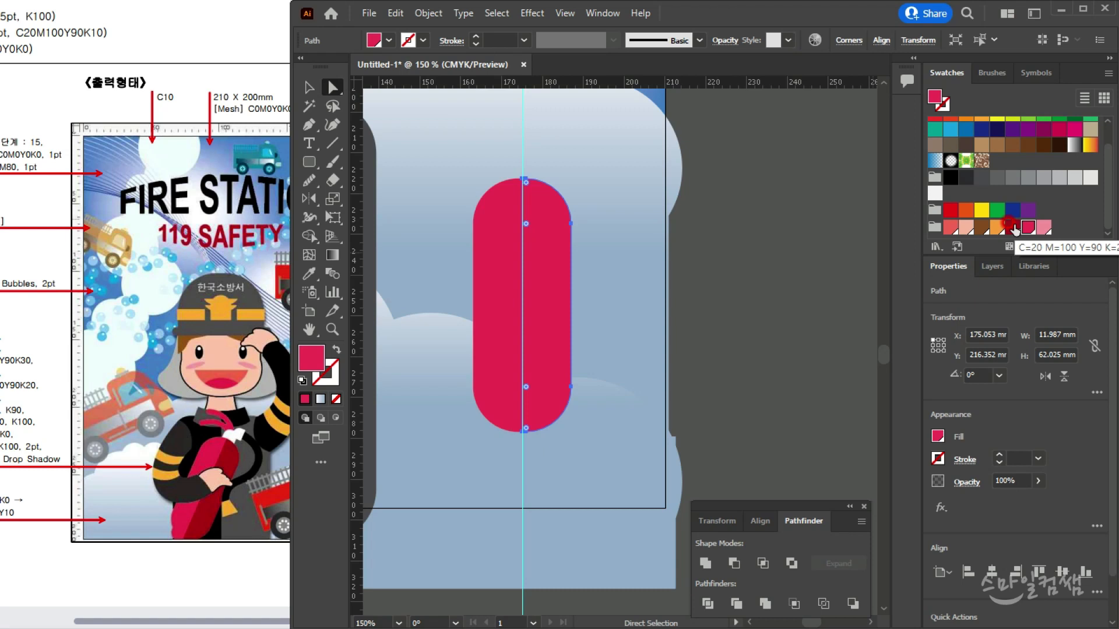
click(1015, 230)
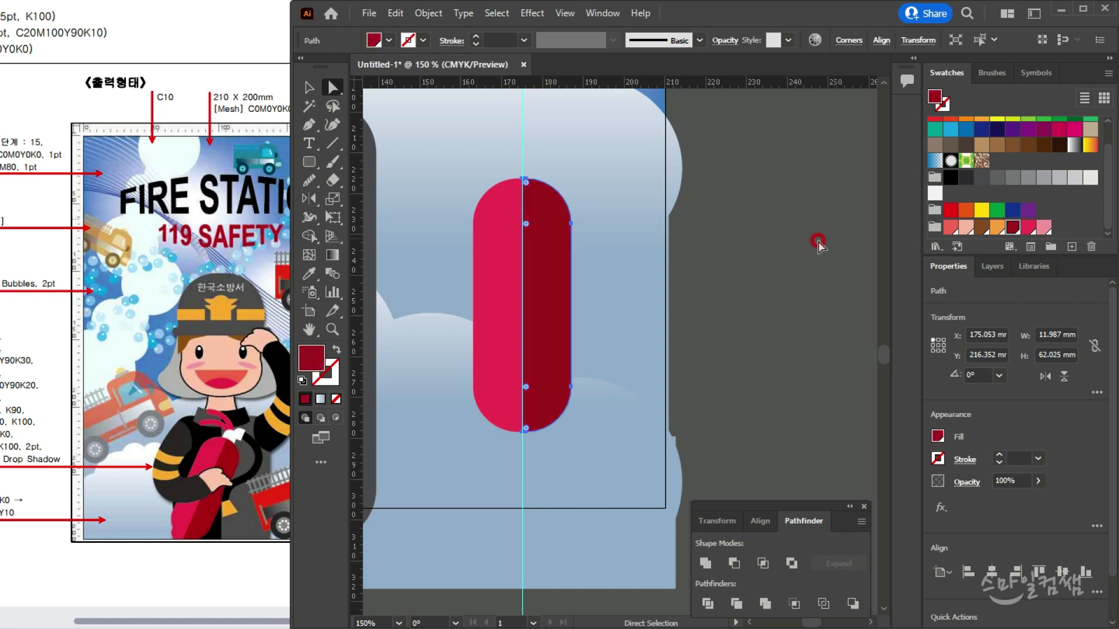
click(630, 256)
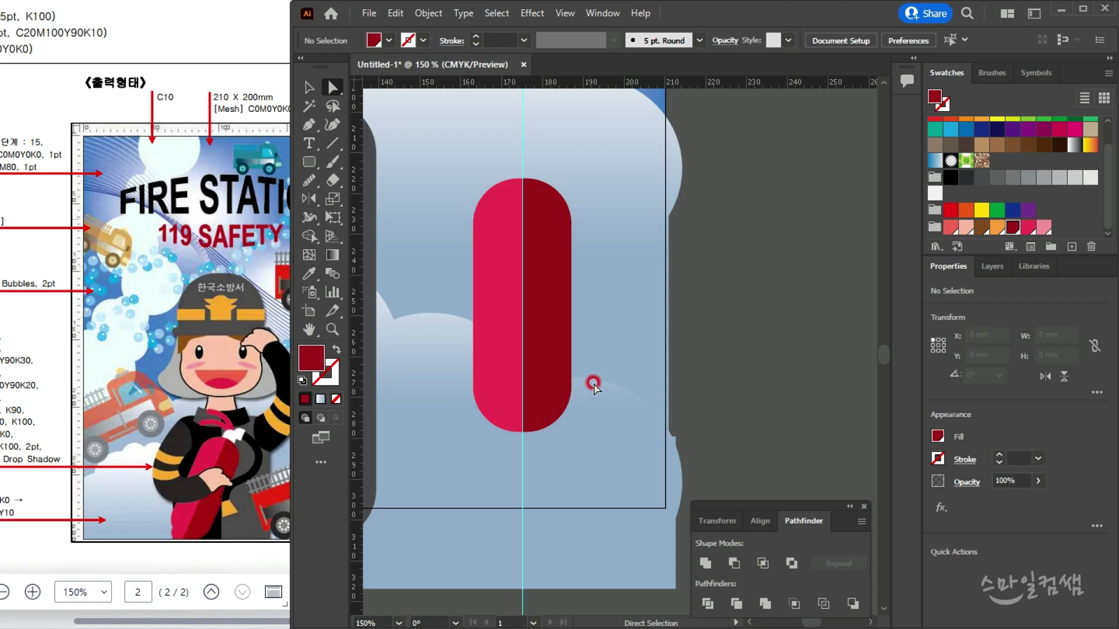
Add a smaller copy of the two-tone shape, centred on the guide and protruding from the cylinder's lower end as a base
click(558, 324)
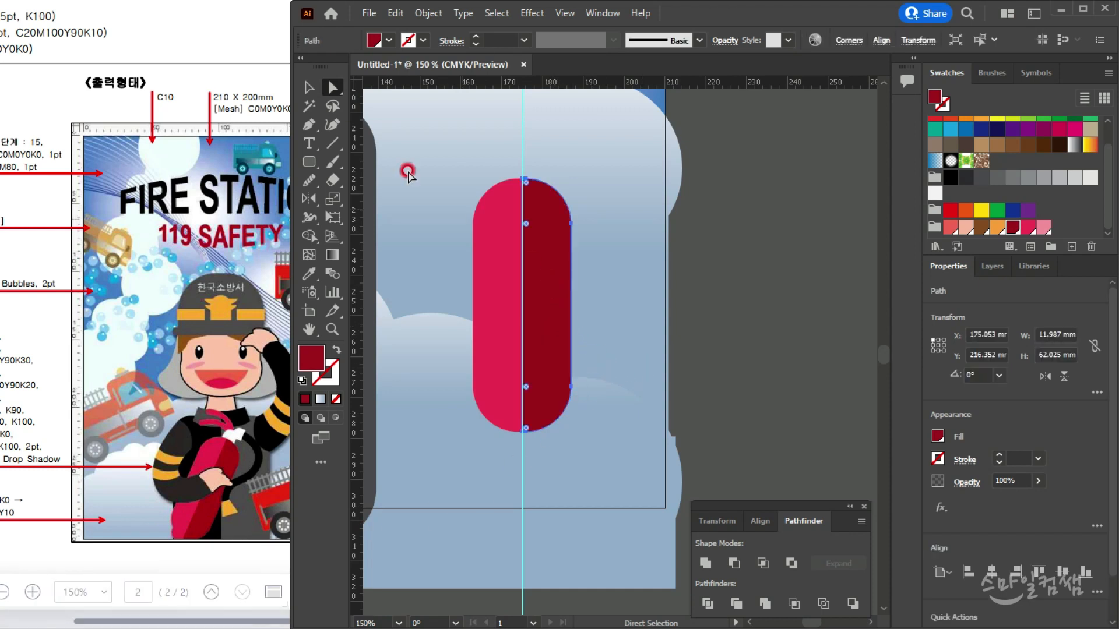
click(308, 88)
click(606, 251)
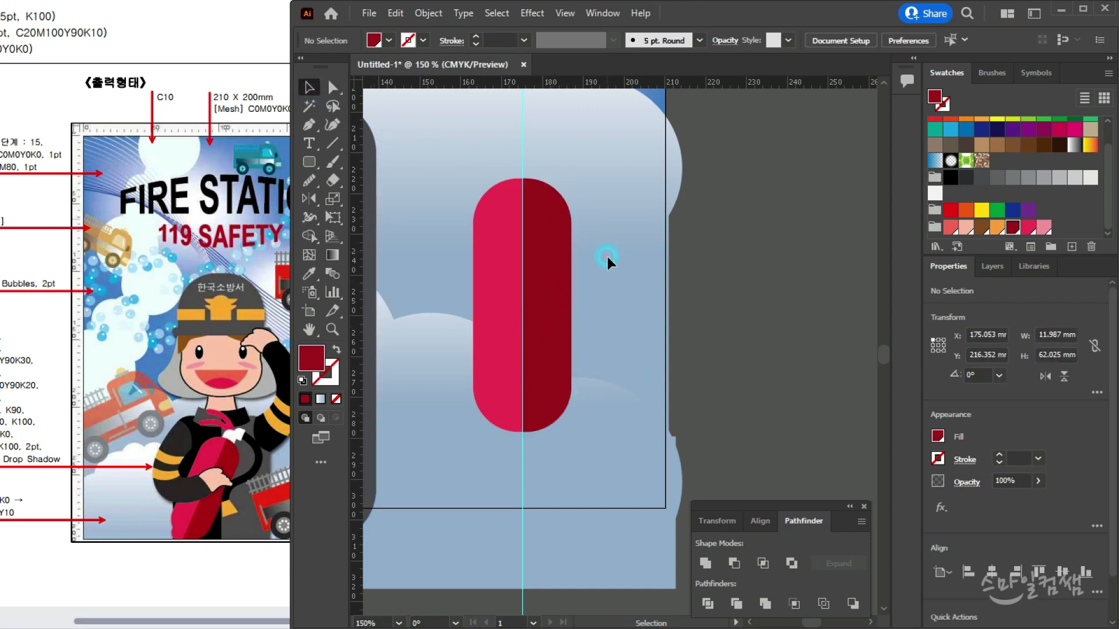
click(549, 287)
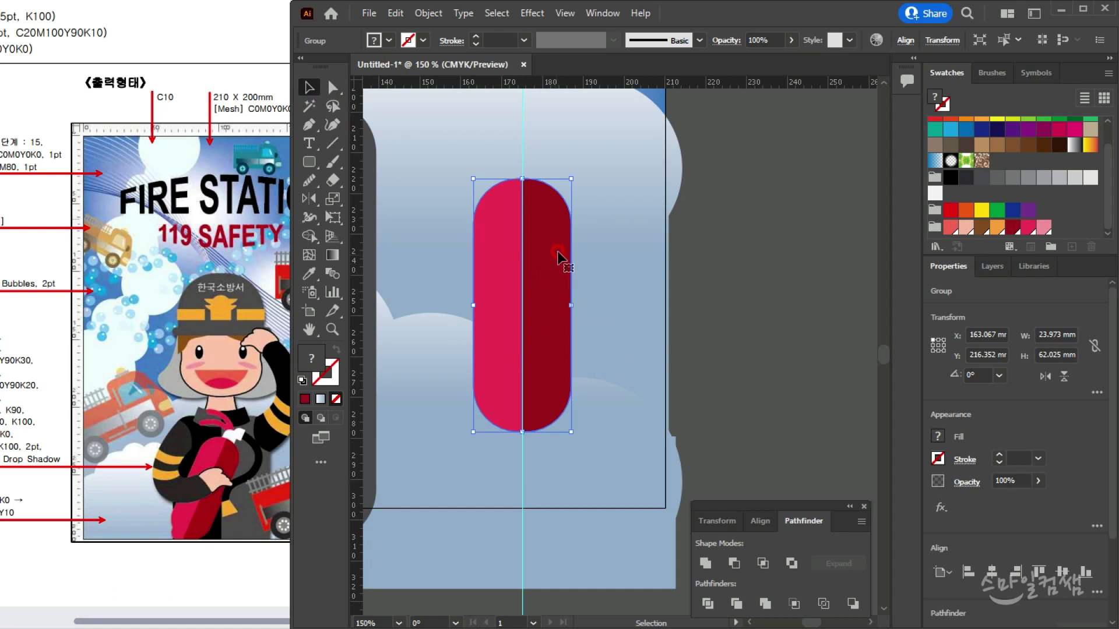
drag(556, 235, 556, 278)
drag(571, 223, 531, 373)
click(599, 462)
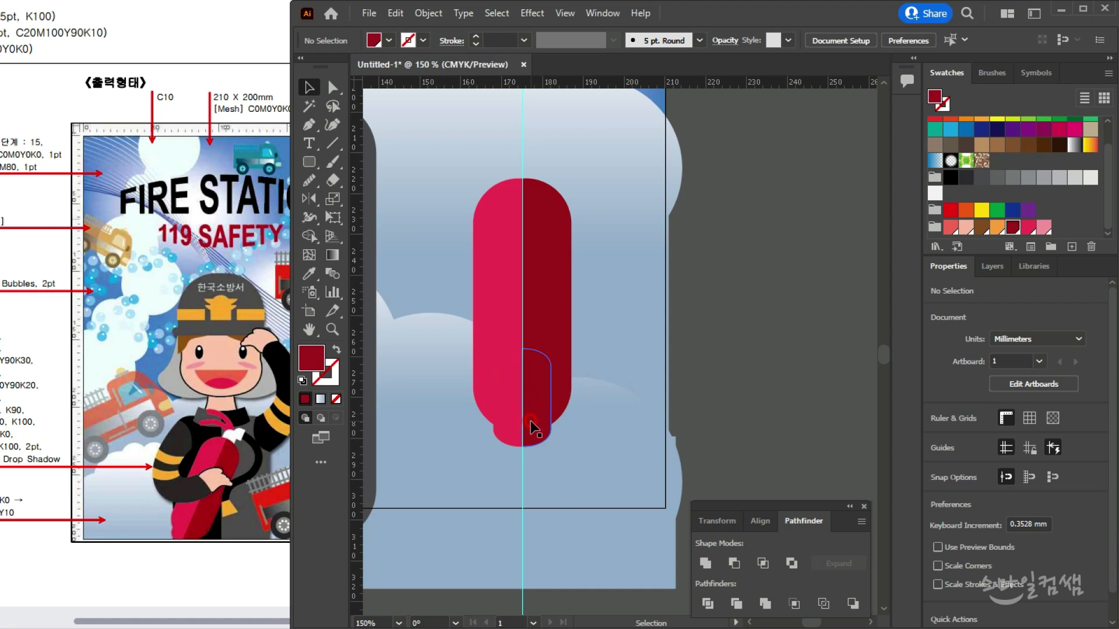
Draw a rounded rectangle about 7 by 9 mm, centred on the guide directly above the two-tone cylinder
mouse_move(234, 431)
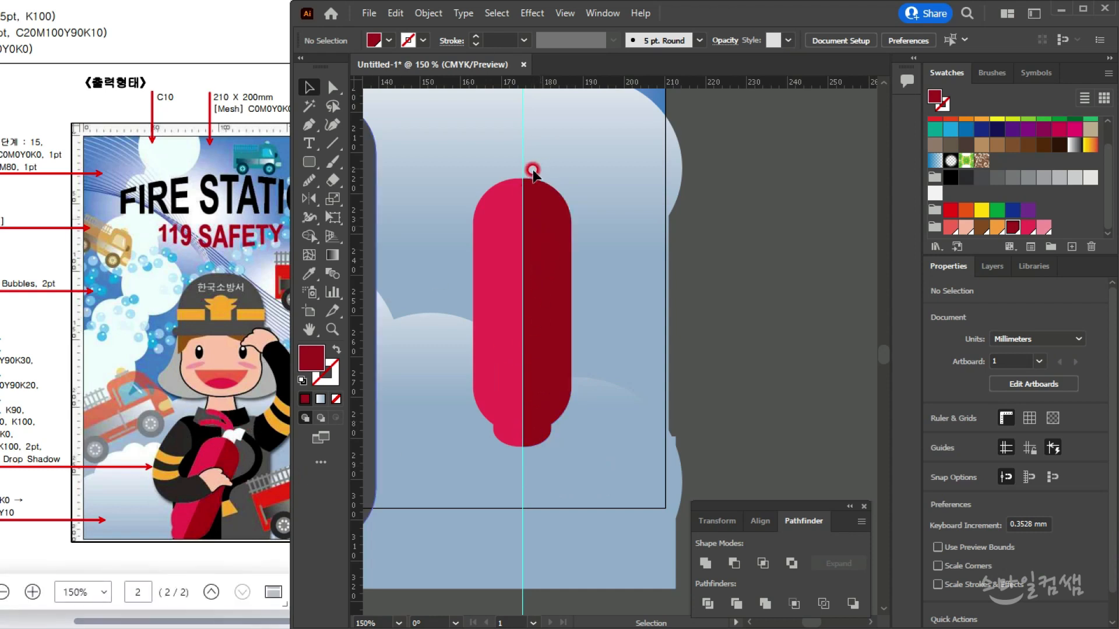
scroll(537, 149, up, 1)
drag(538, 225, 517, 236)
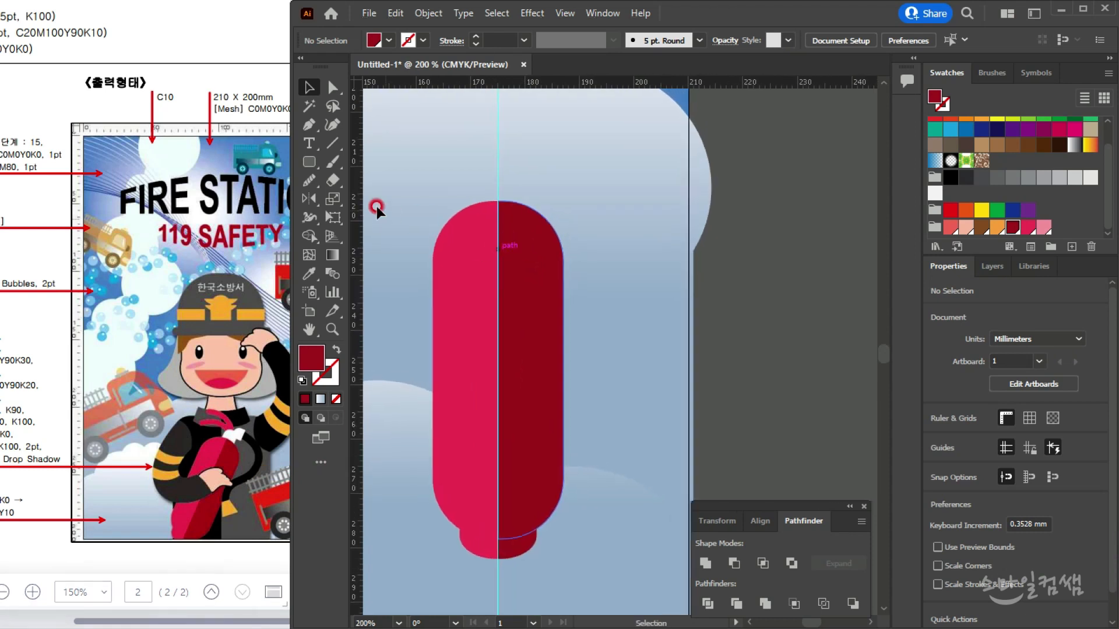
click(310, 162)
click(367, 178)
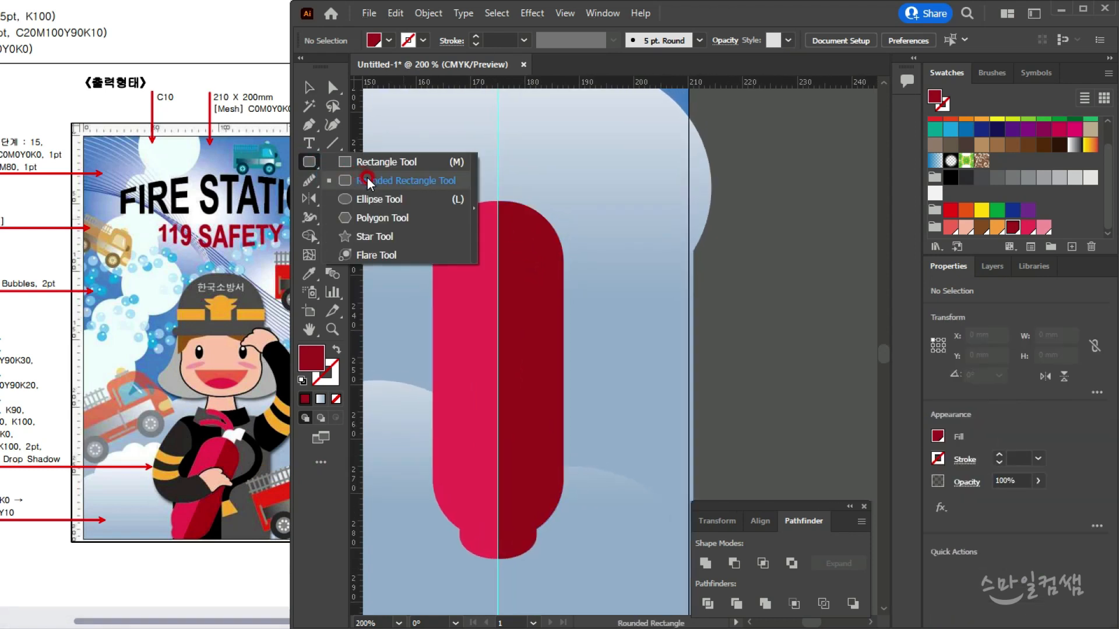
drag(468, 219, 476, 225)
mouse_move(494, 186)
mouse_down()
mouse_move(493, 169)
mouse_move(508, 197)
mouse_up()
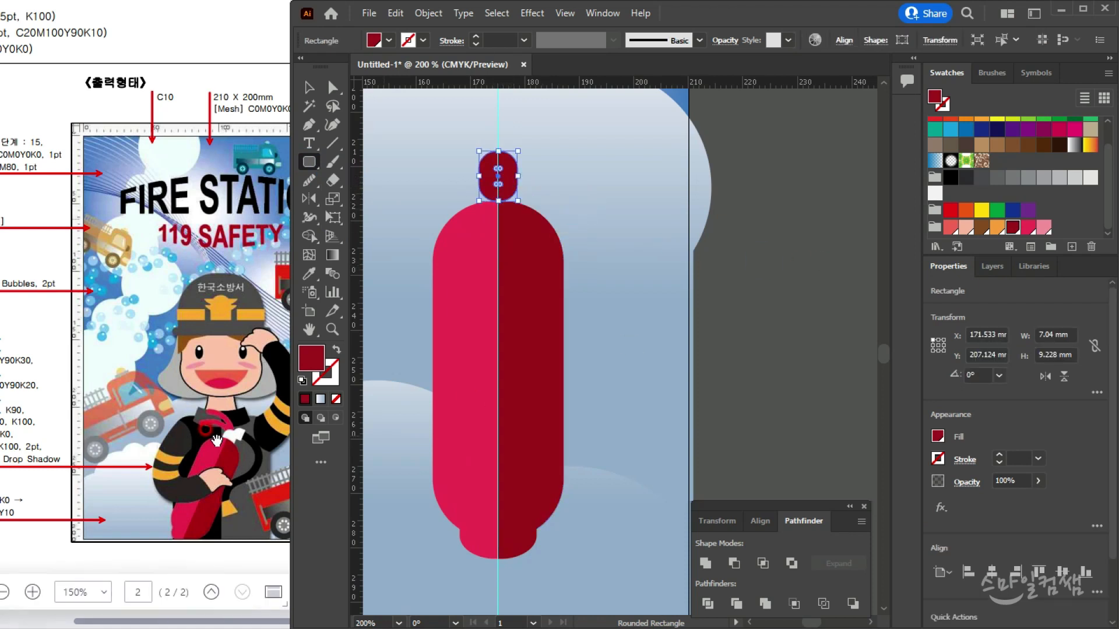
Check the colour list in the reference and fill the small rounded rectangle above the cylinder with white
click(170, 455)
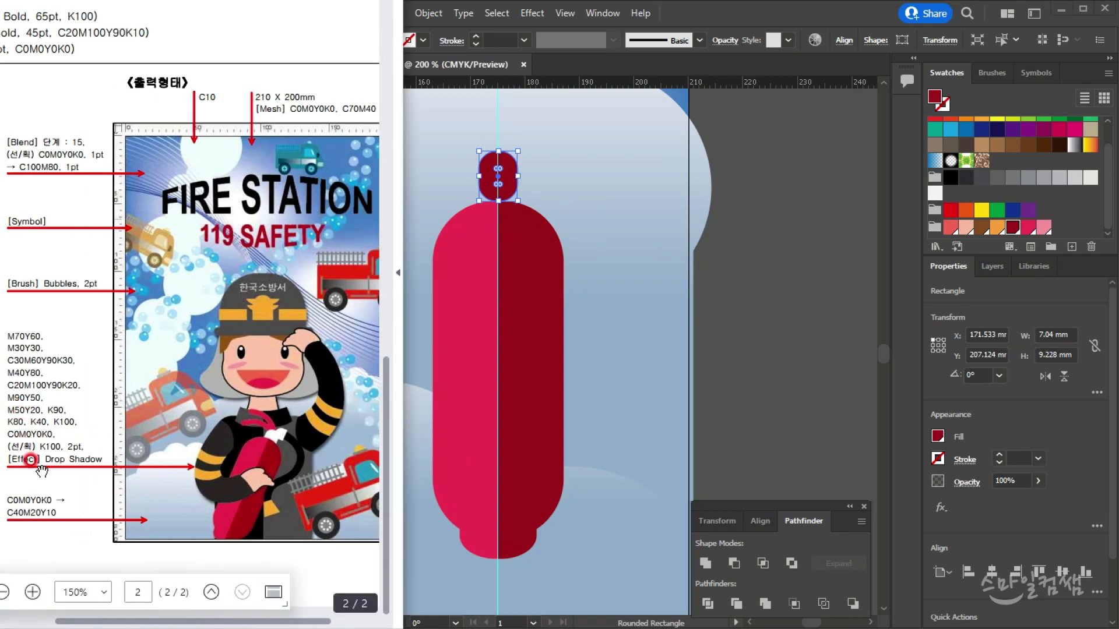
click(55, 420)
click(962, 108)
scroll(959, 124, up, 2)
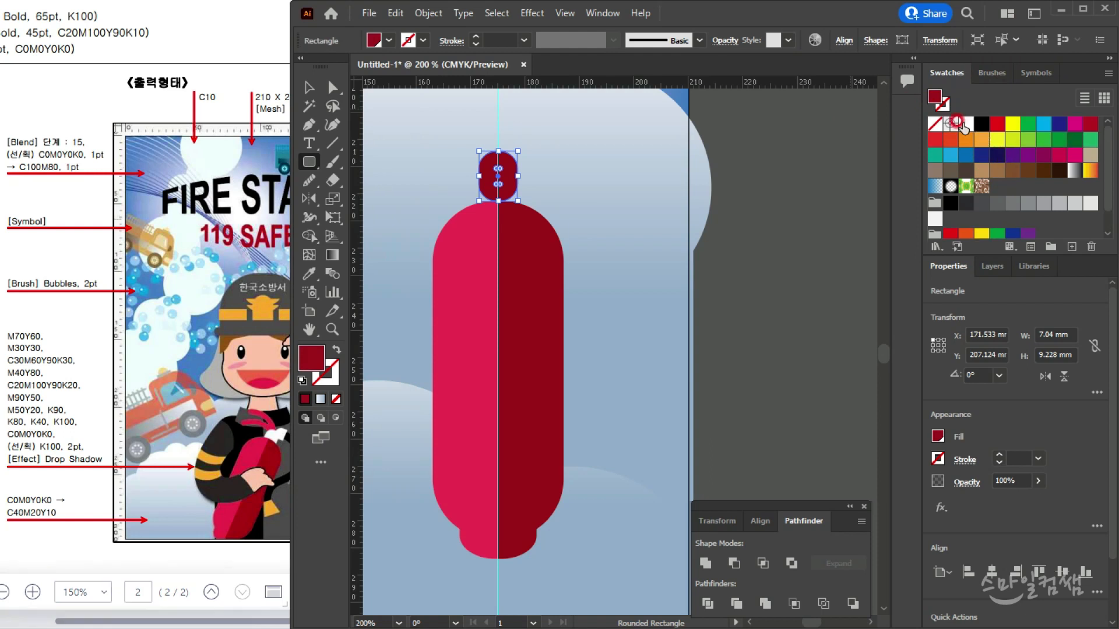
click(962, 123)
click(309, 89)
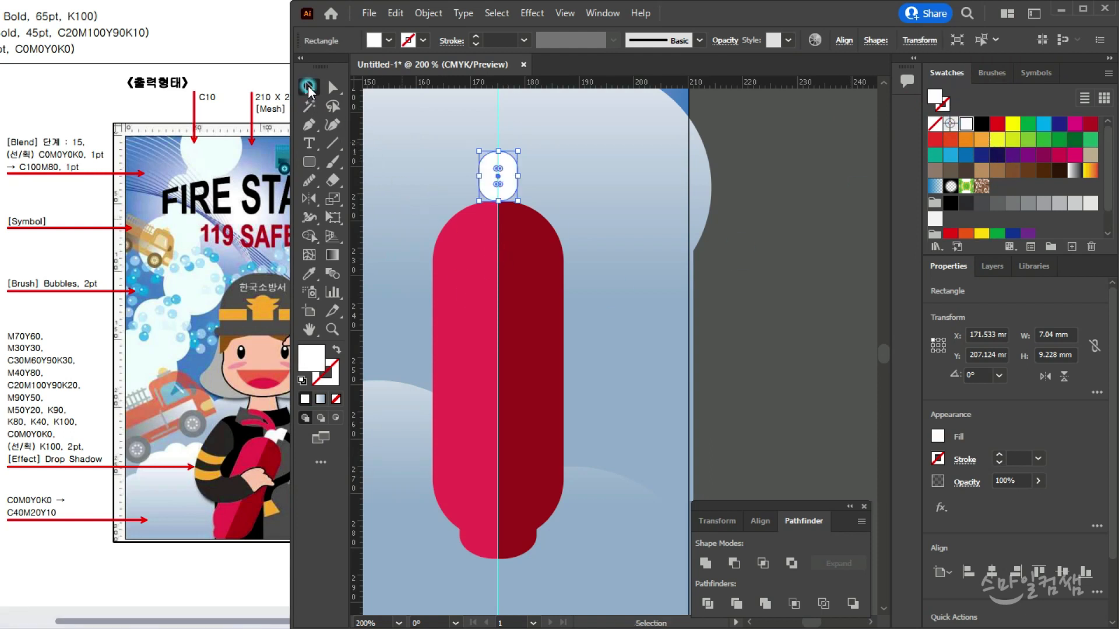
Duplicate the white rounded rectangle, placing the copy about 10.6 mm to the right and 3.1 mm higher
click(225, 358)
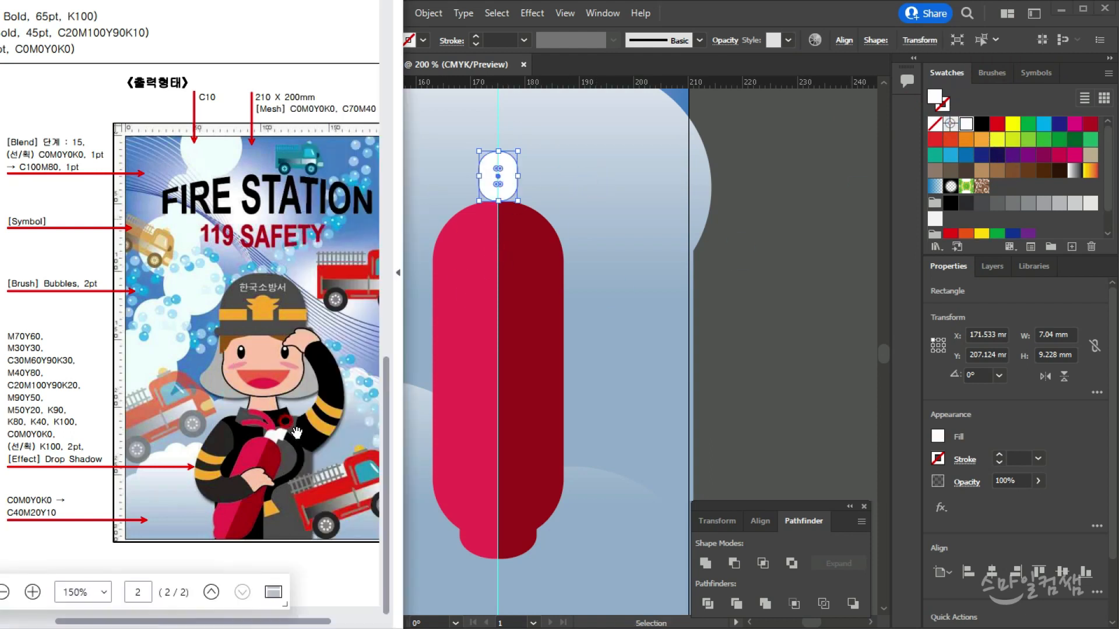
click(509, 137)
click(509, 173)
drag(509, 173, 566, 155)
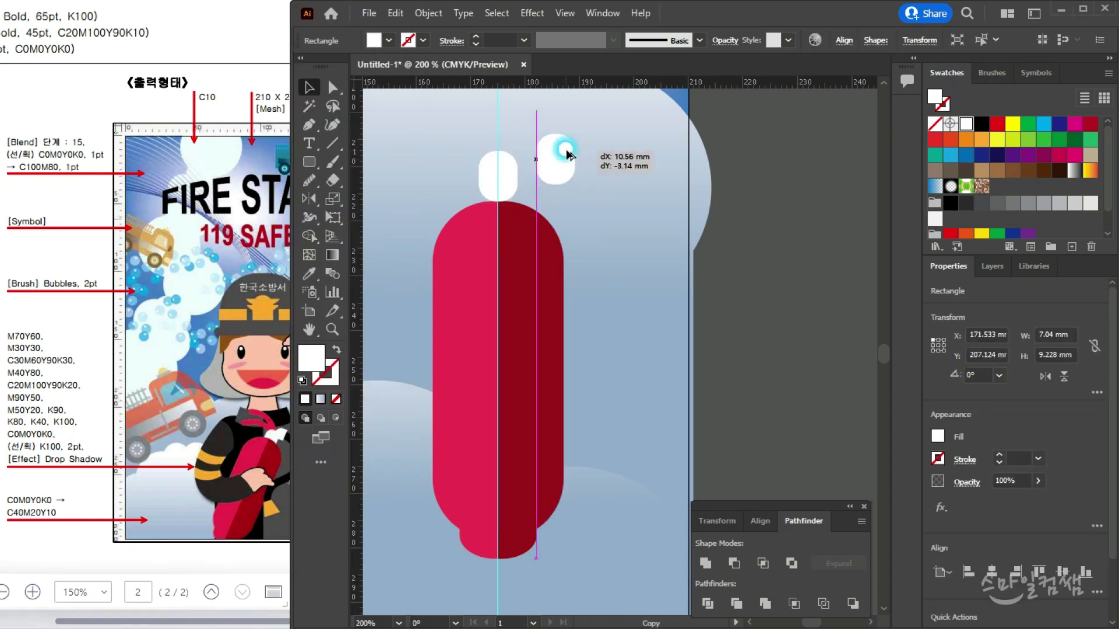
Lower the original white rounded rectangle so it overlaps the cylinder's top, and bring the two-tone cylinder in front of it
key(ctrl+plus)
drag(530, 230, 484, 257)
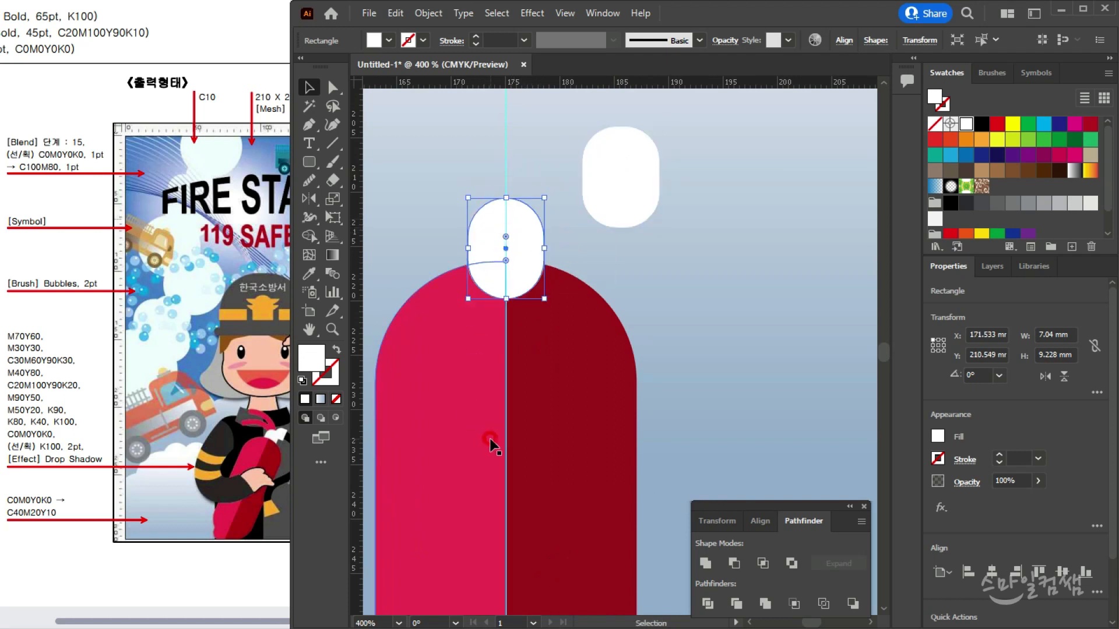
click(564, 371)
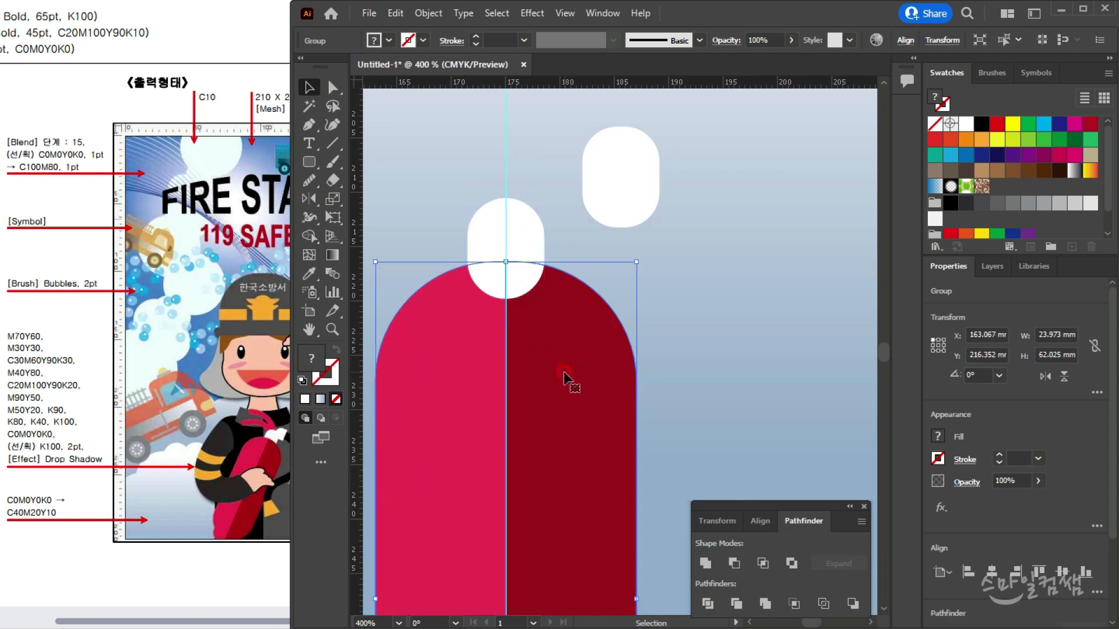
key(ctrl+shift+bracketright)
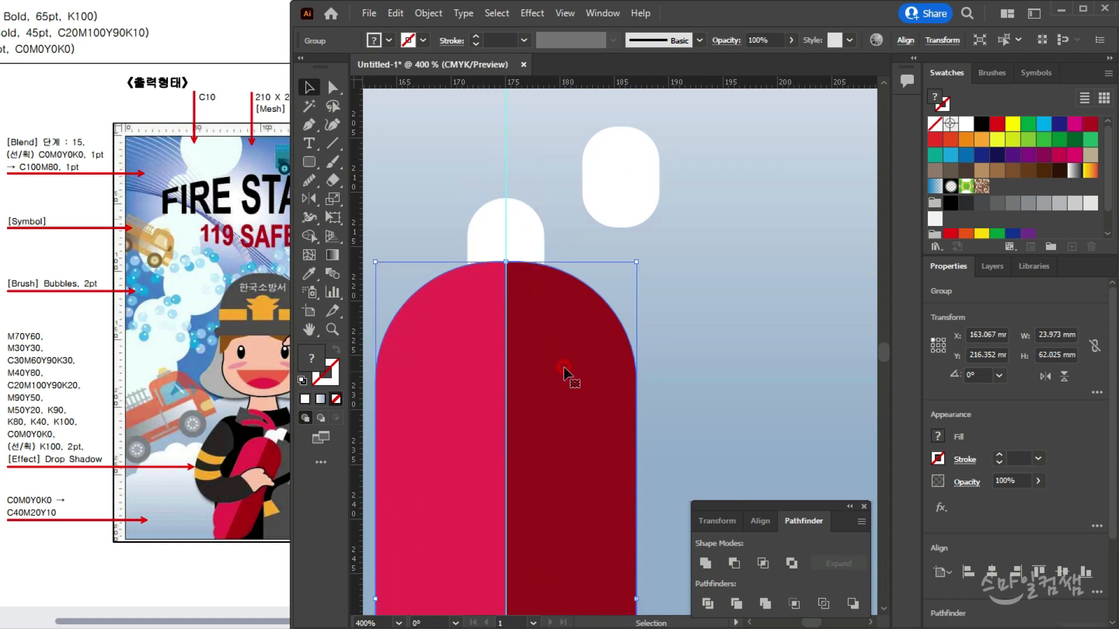
shift+click(534, 245)
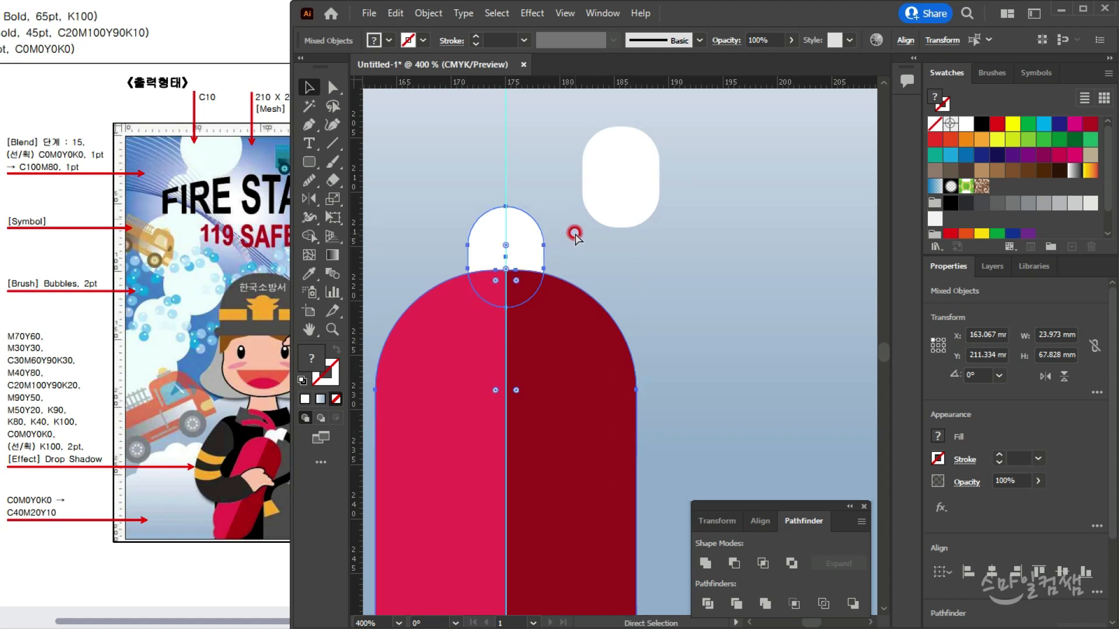
click(548, 232)
click(528, 217)
Rotate the white copy 90° and place it to the upper right of the cylinder's neck
click(620, 169)
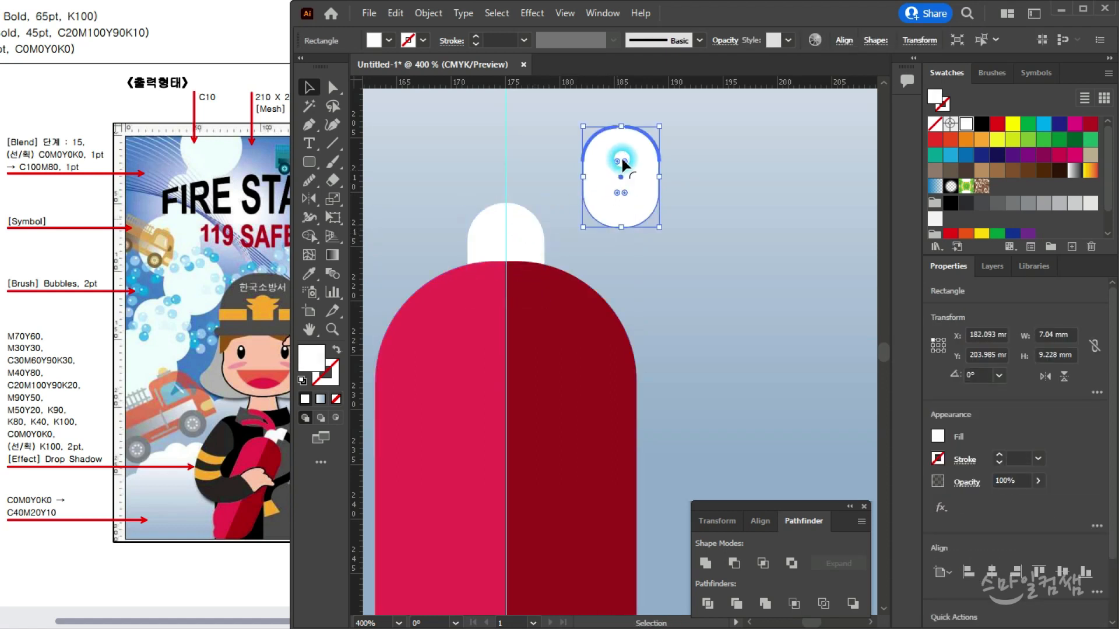
drag(577, 115, 545, 200)
click(669, 251)
drag(653, 199, 626, 207)
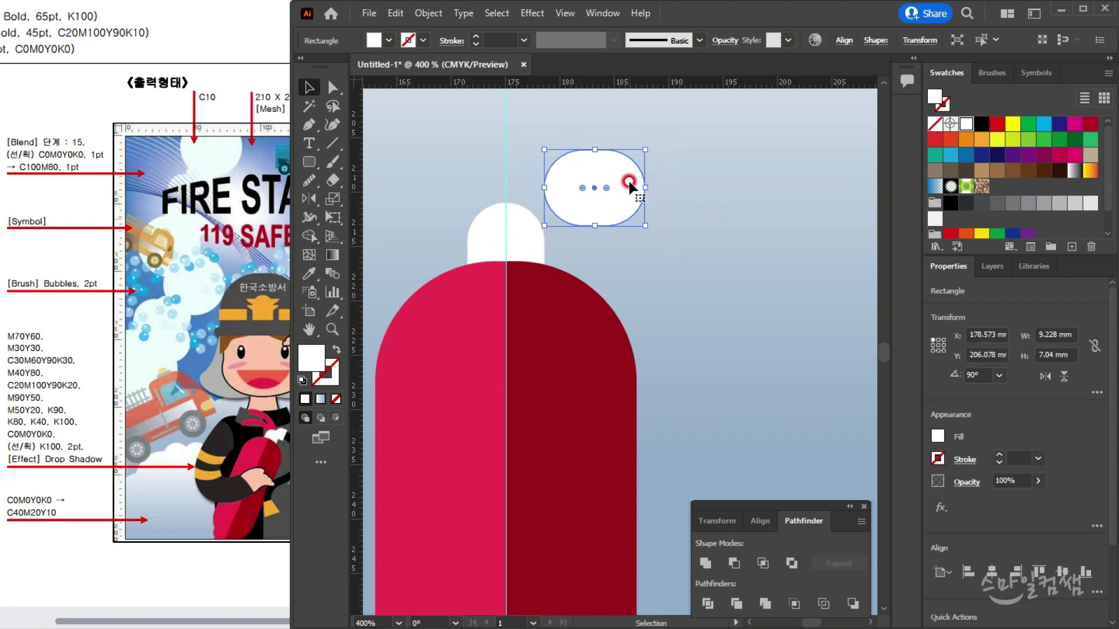
Delete the anchor point at the right end of the horizontal white shape to give it a straight edge
click(331, 87)
click(689, 192)
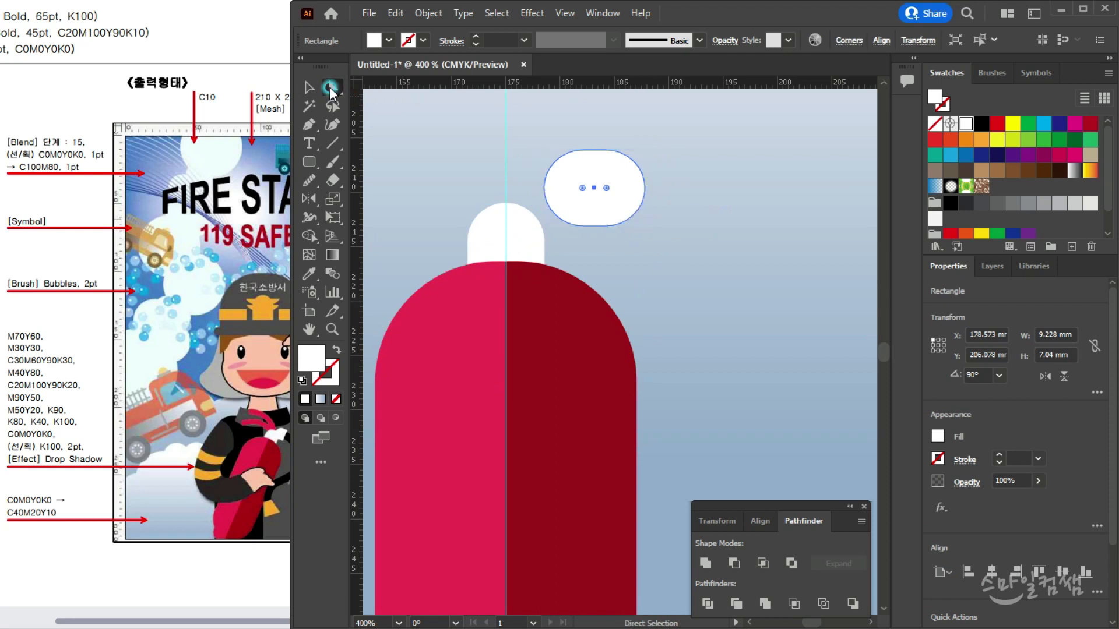
drag(619, 217, 601, 239)
click(638, 198)
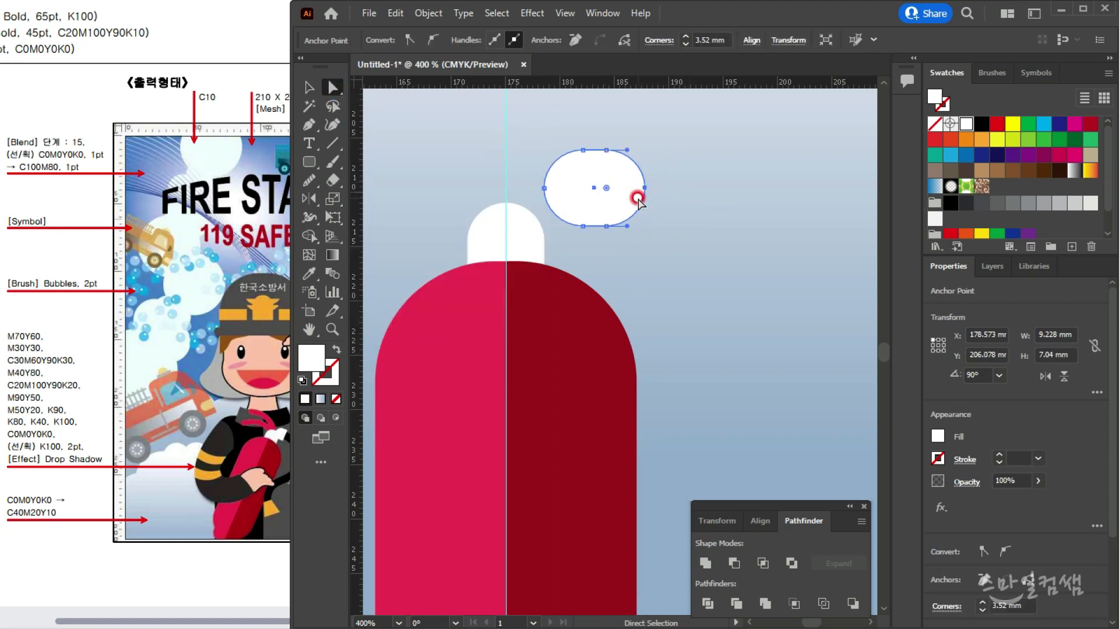
key(Delete)
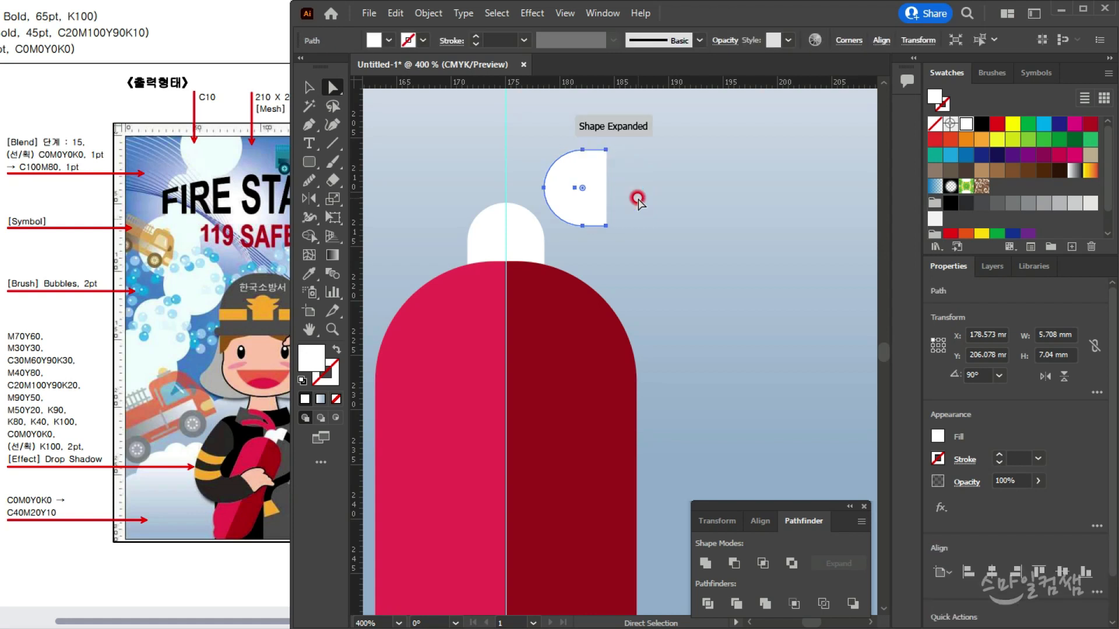
Move the cut white shape 4 mm left so it overlaps the neck as a nozzle
mouse_move(256, 419)
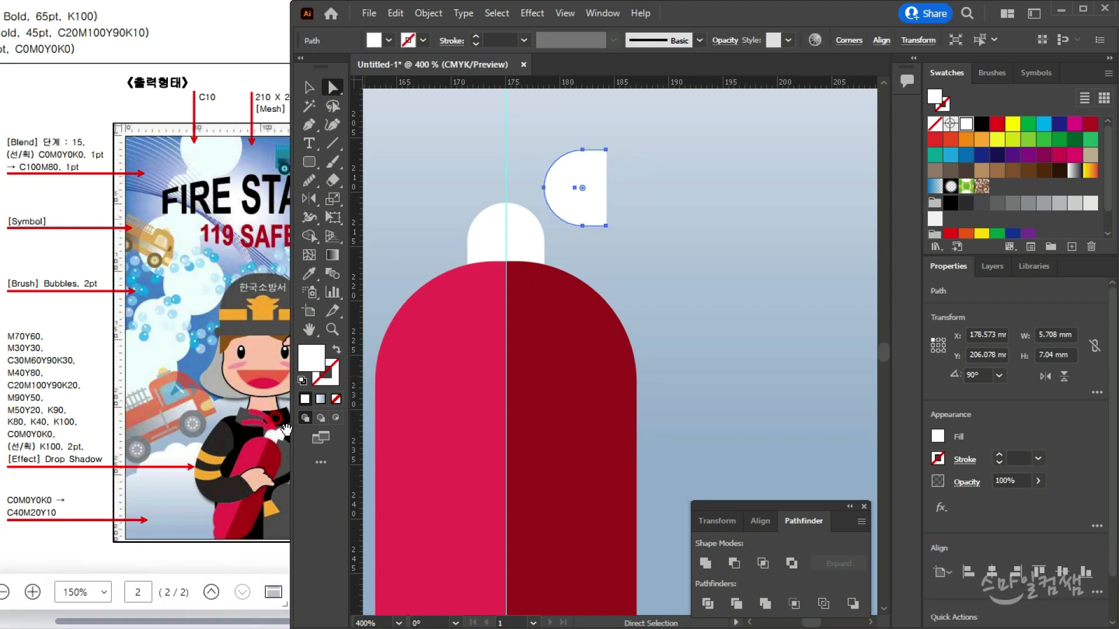
click(309, 88)
click(624, 237)
drag(569, 208, 526, 214)
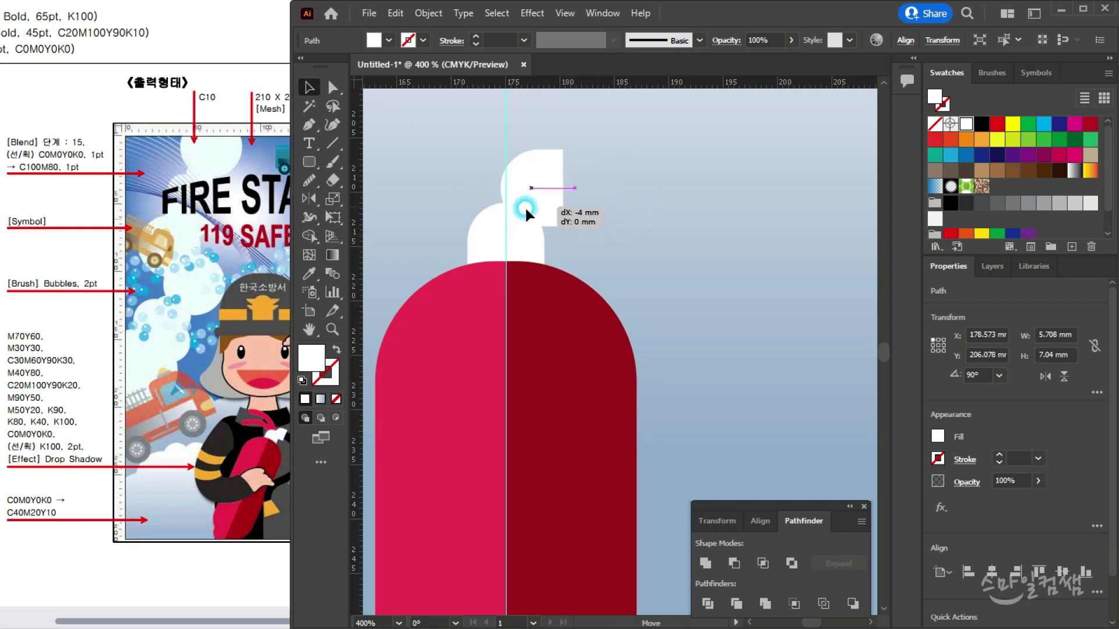
click(625, 270)
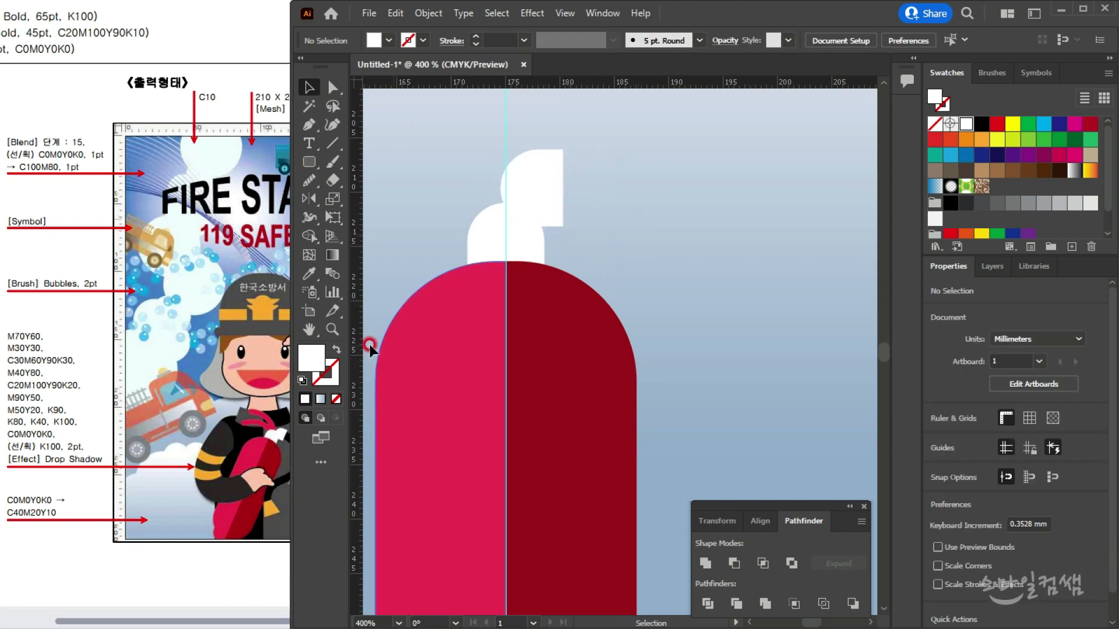
Examine the fire extinguisher illustration in the reference document and the extinguisher held by the poster's firefighter
scroll(502, 343, down, 1)
scroll(502, 343, down, 1)
drag(576, 323, 567, 218)
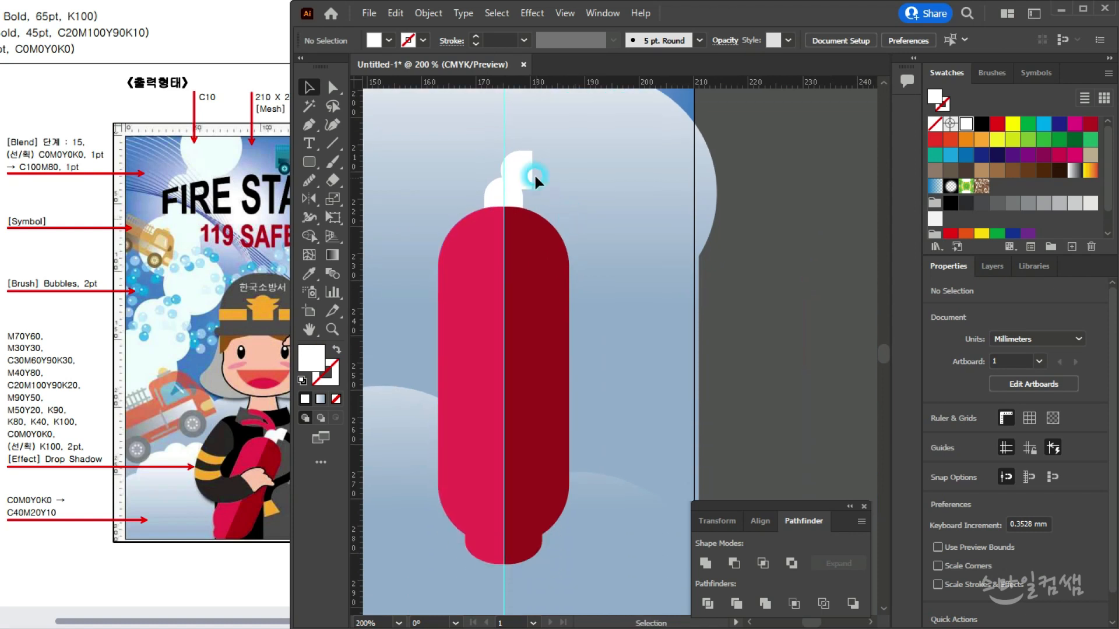
click(214, 389)
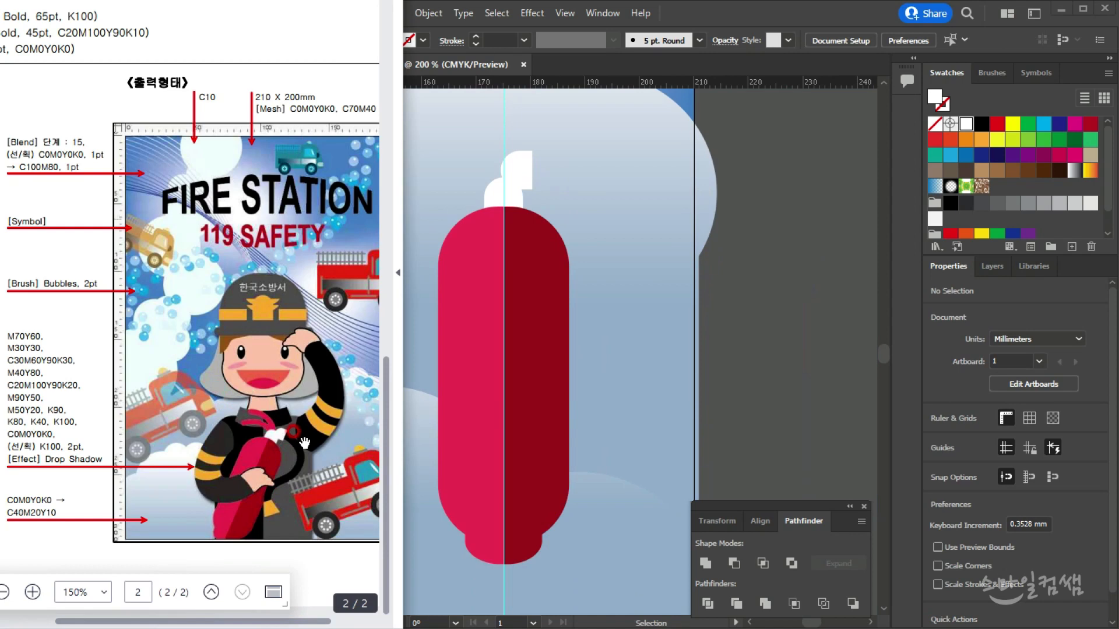
scroll(244, 349, up, 10)
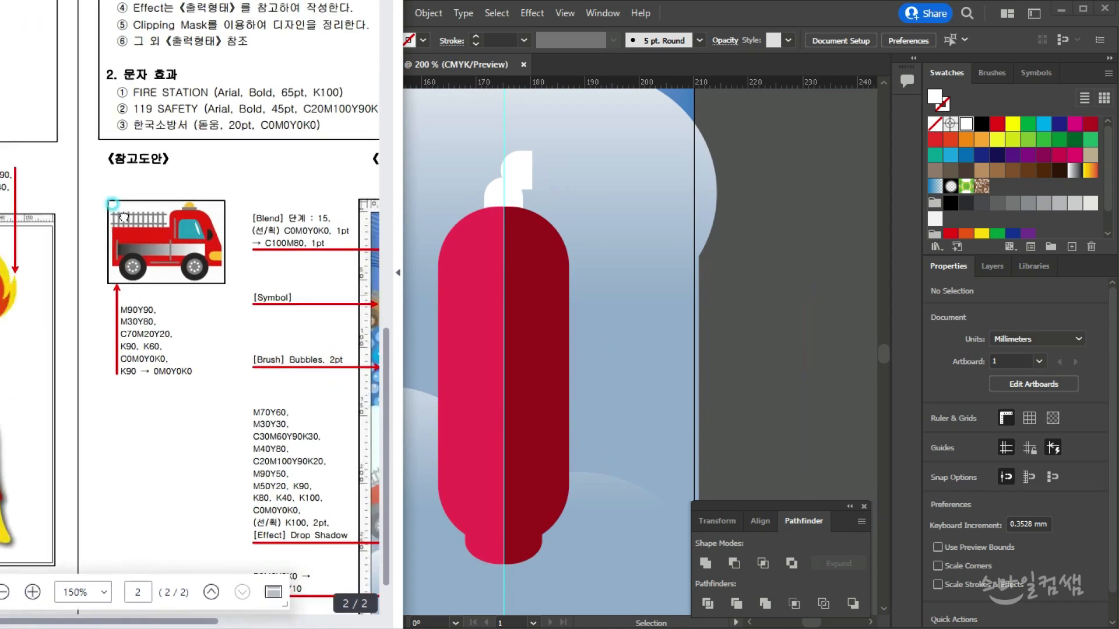
scroll(199, 233, down, 15)
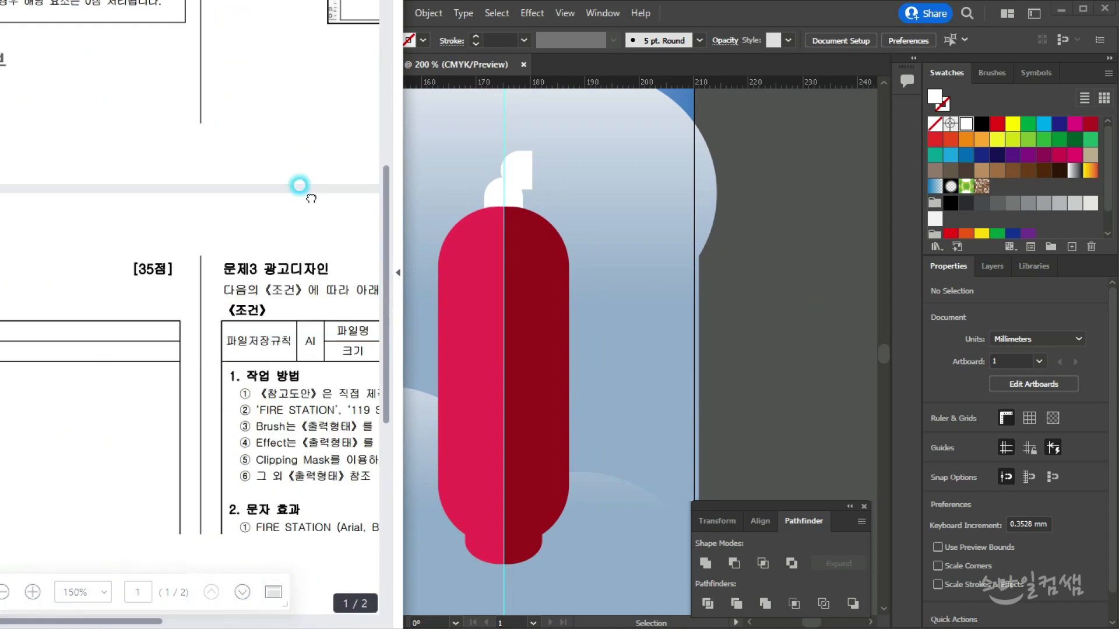
scroll(310, 161, down, 3)
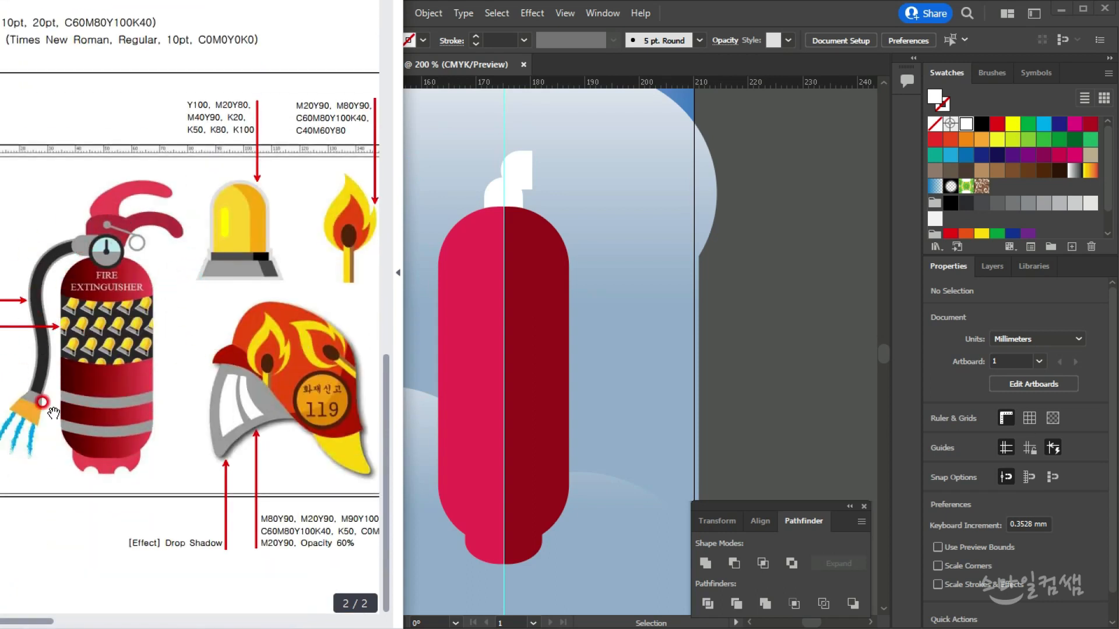
scroll(215, 389, right, 5)
scroll(208, 473, down, 5)
scroll(208, 473, right, 2)
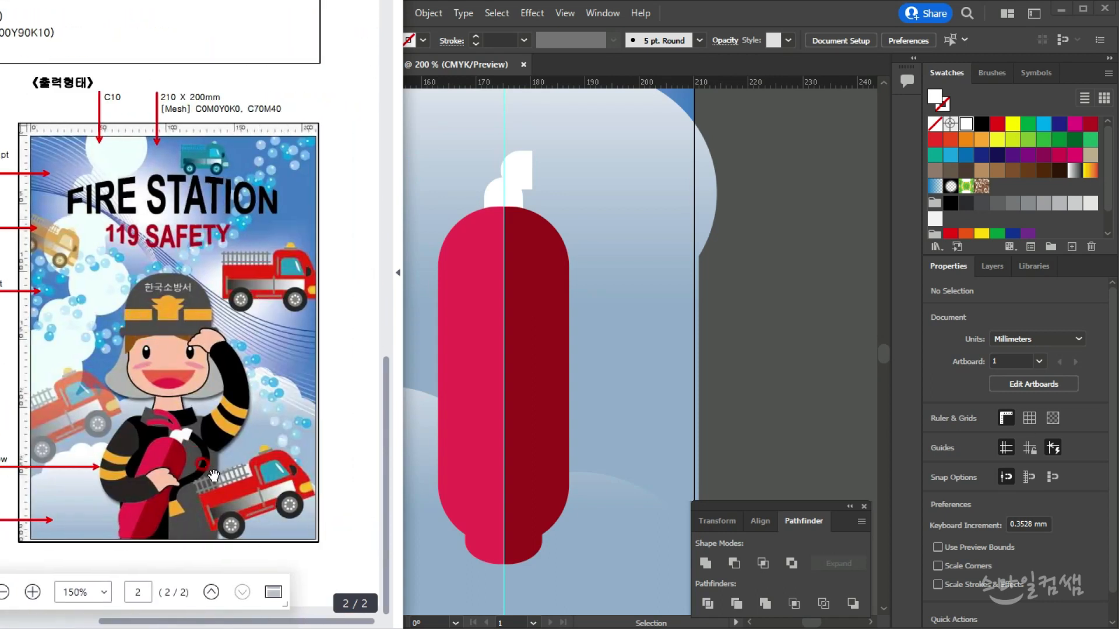
Compare the hose and handle of the reference extinguisher drawing with the extinguisher held by the poster's firefighter
click(535, 426)
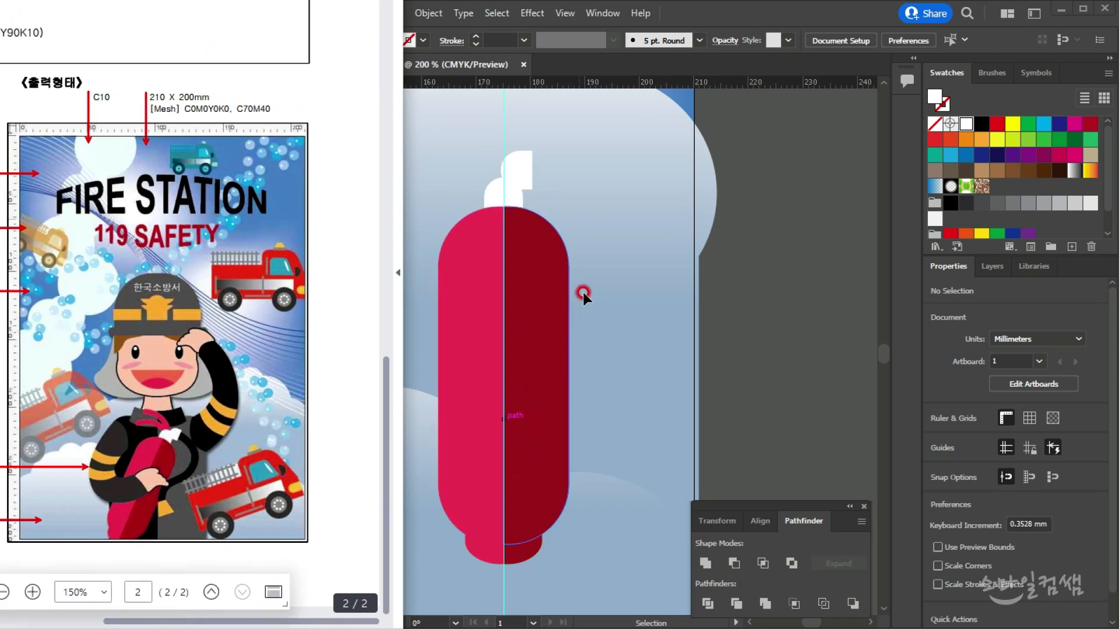
scroll(144, 490, left, 8)
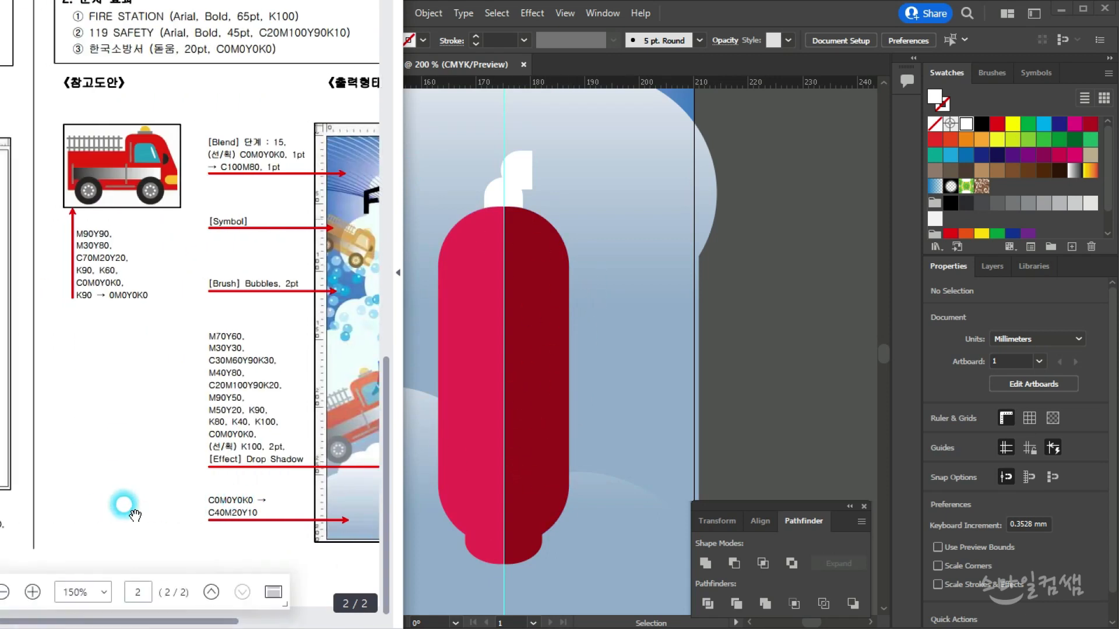
scroll(88, 484, left, 4)
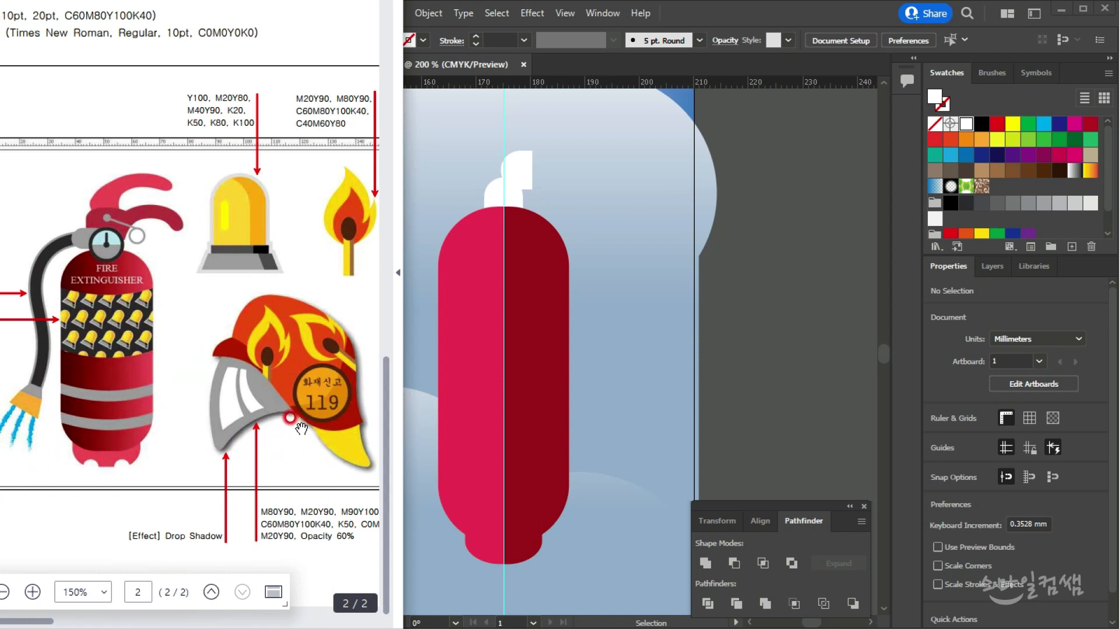
scroll(276, 430, down, 10)
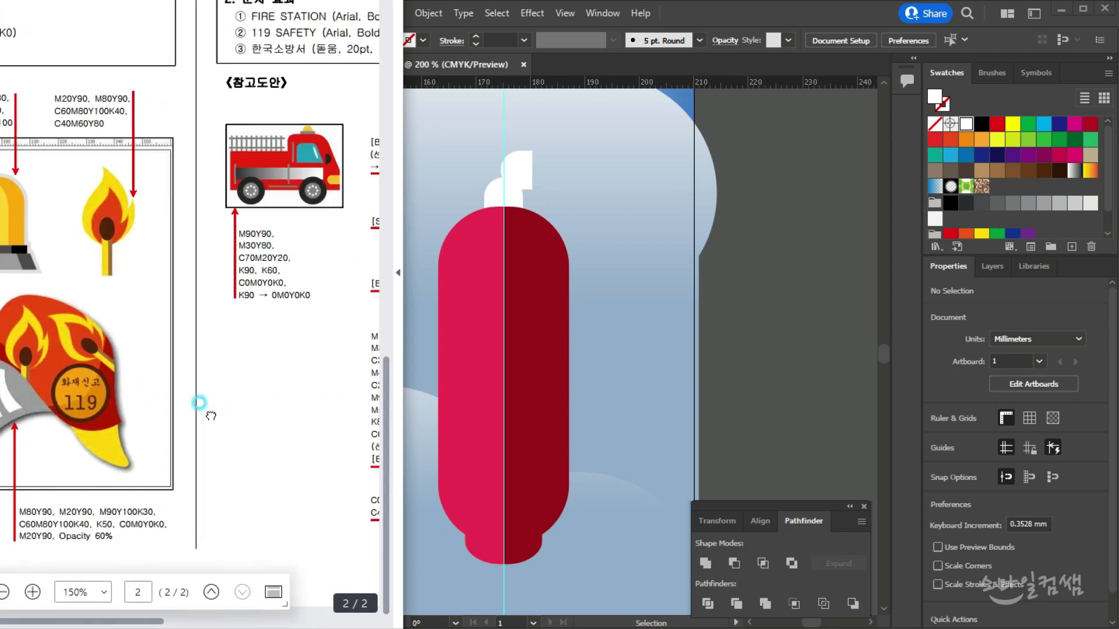
scroll(219, 430, right, 5)
scroll(194, 429, right, 3)
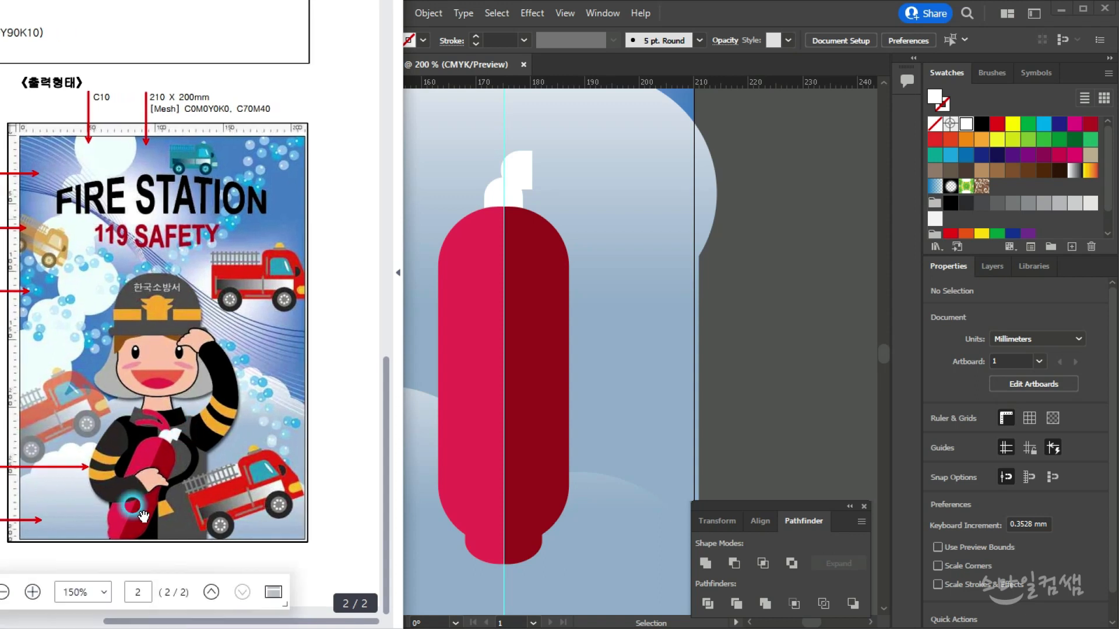
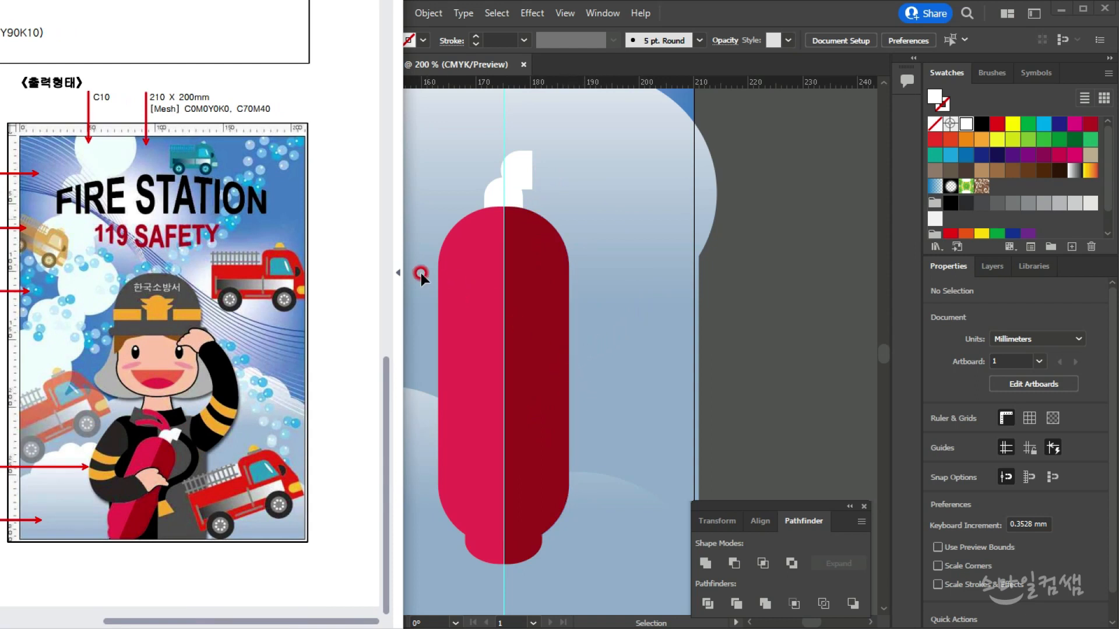
click(446, 135)
click(333, 131)
drag(332, 165, 392, 182)
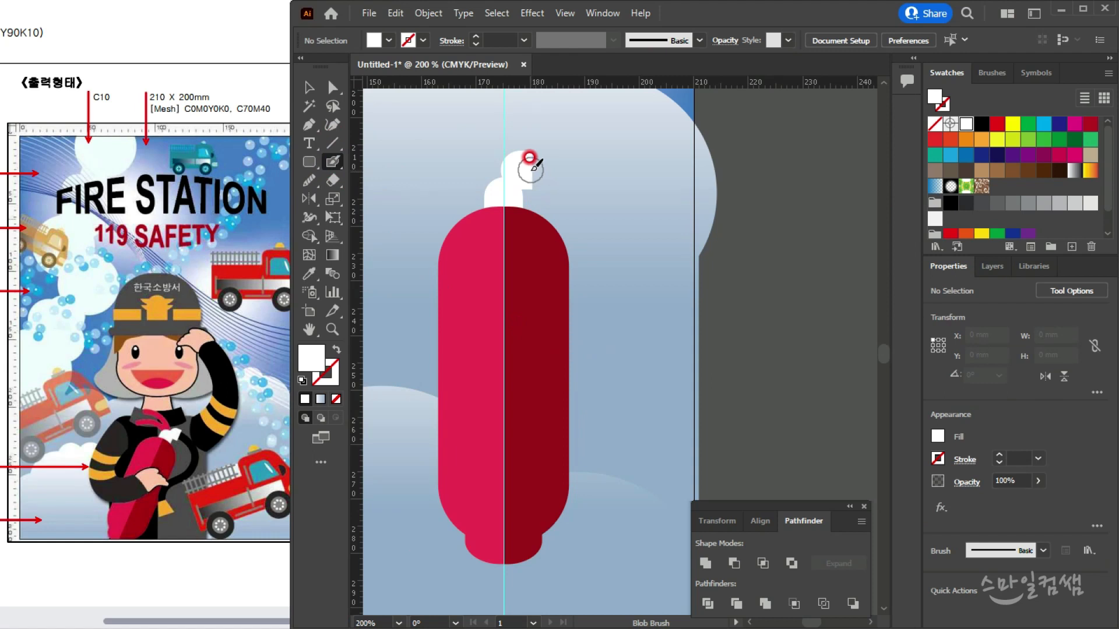
mouse_move(529, 157)
mouse_down()
mouse_move(608, 185)
mouse_move(626, 233)
mouse_move(608, 305)
mouse_move(585, 327)
mouse_move(610, 373)
mouse_up()
click(311, 93)
key(ctrl+z)
Paint a black S-curved hose about 26 × 45 mm with the Blob Brush, from the white nozzle down beside the cylinder
key(shift+b)
click(982, 123)
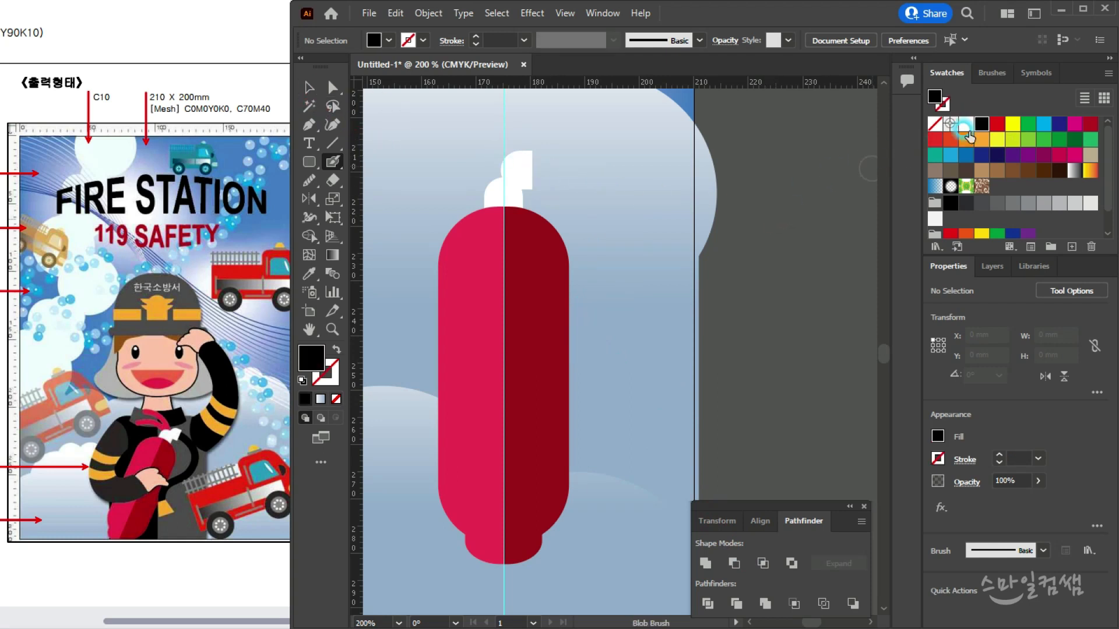
click(534, 171)
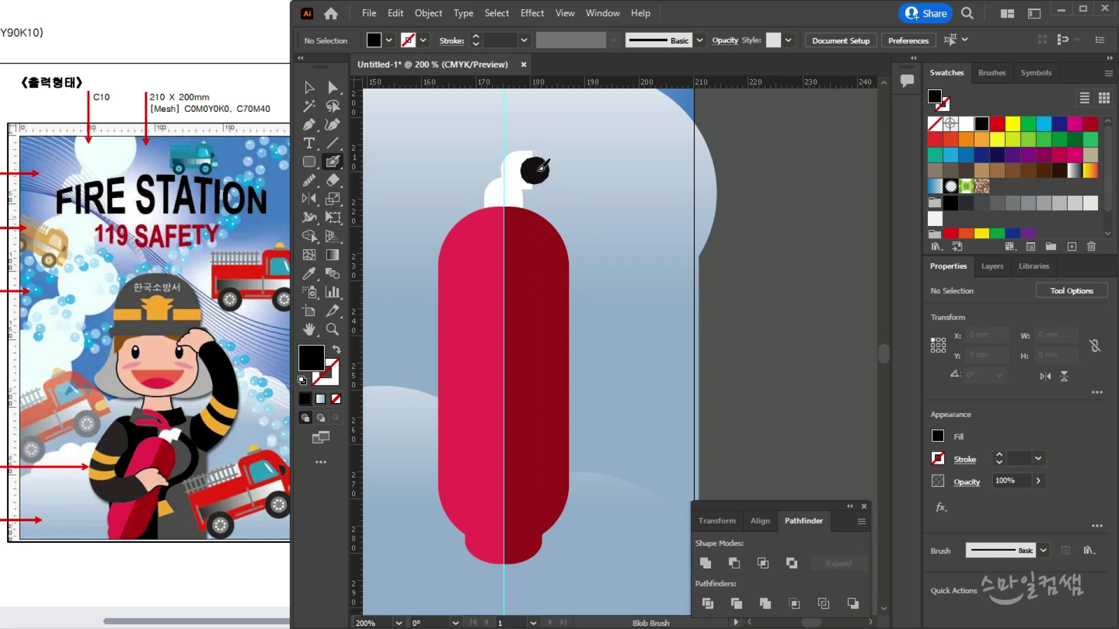
mouse_move(552, 156)
mouse_down()
mouse_move(631, 211)
mouse_move(651, 254)
mouse_move(637, 298)
mouse_move(585, 338)
mouse_move(607, 380)
mouse_up()
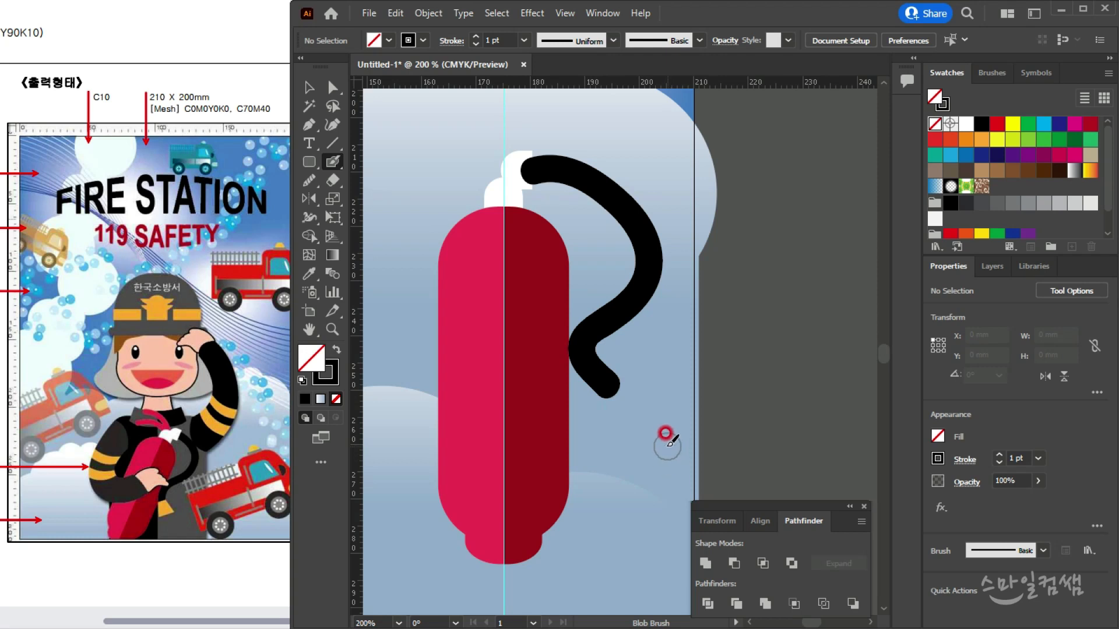
click(309, 88)
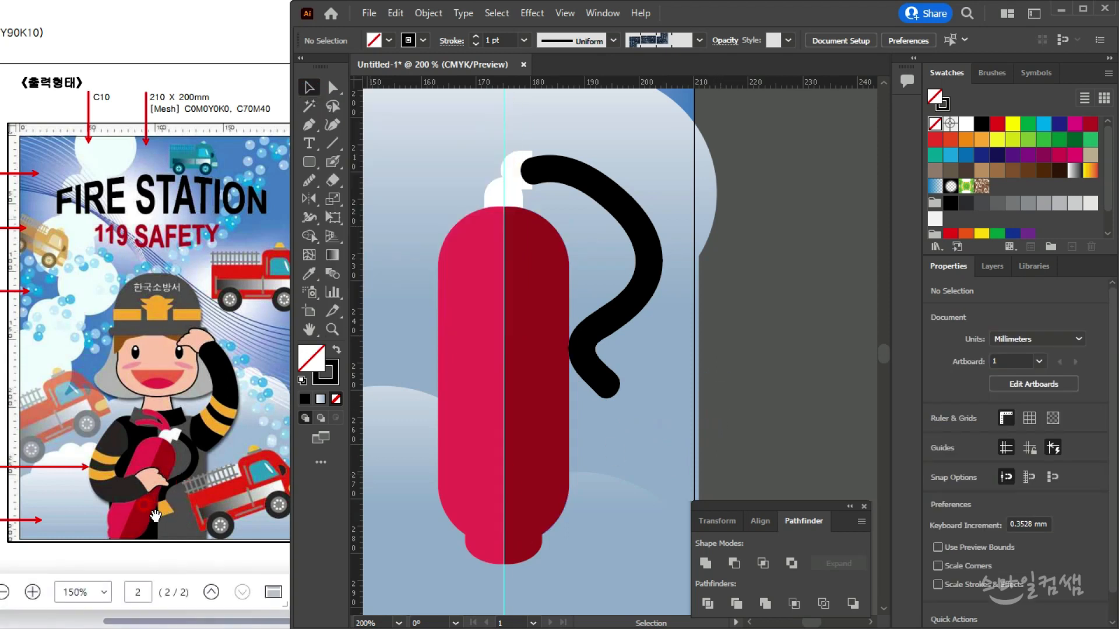
Draw a rectangle about 7 × 10 mm below the hose's end, filled with the saved light orange and without a stroke
click(310, 161)
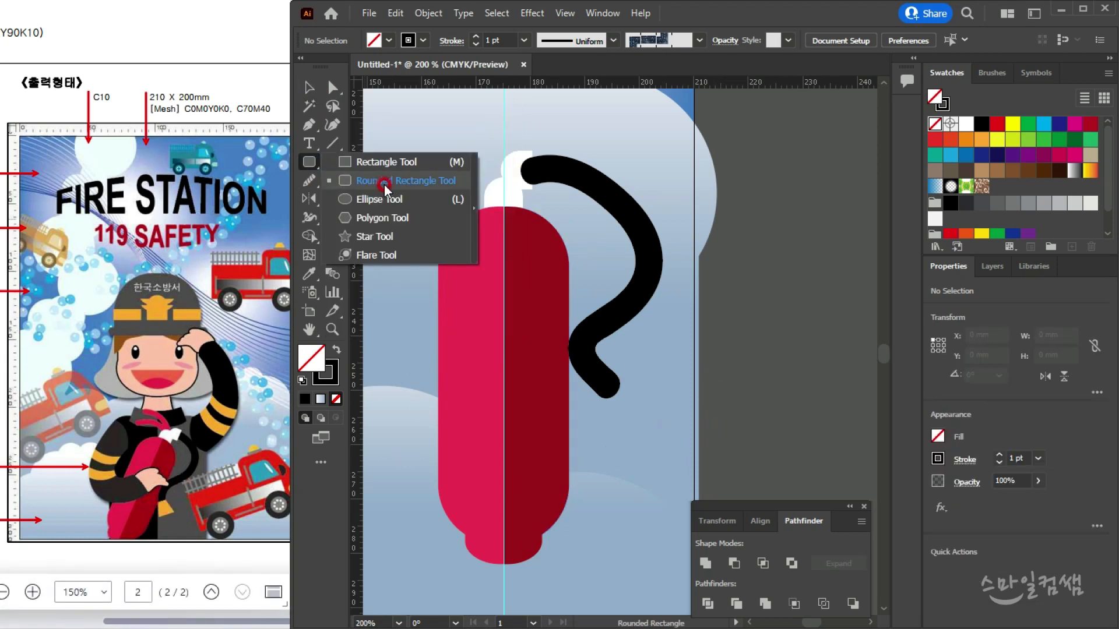
click(387, 163)
drag(580, 415, 619, 469)
scroll(1013, 214, down, 1)
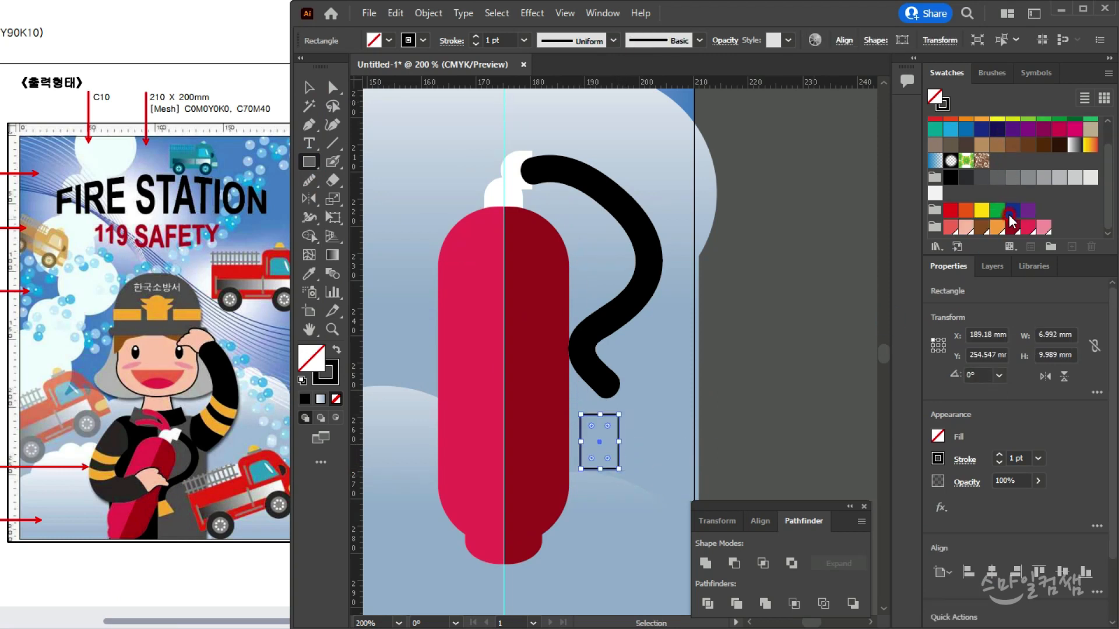
click(998, 227)
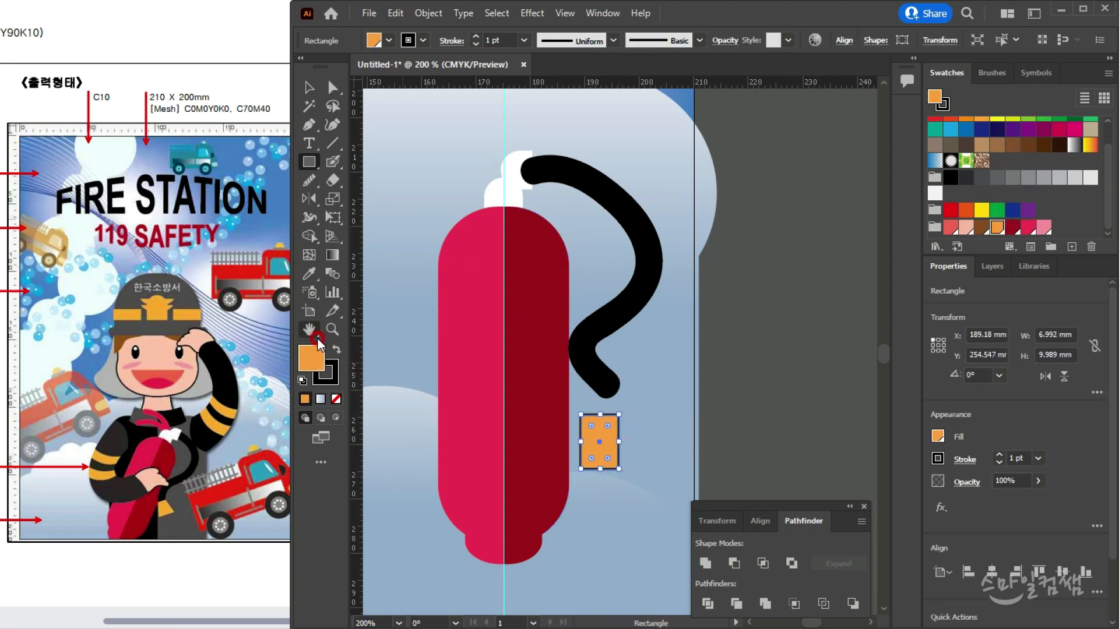
click(336, 400)
click(309, 363)
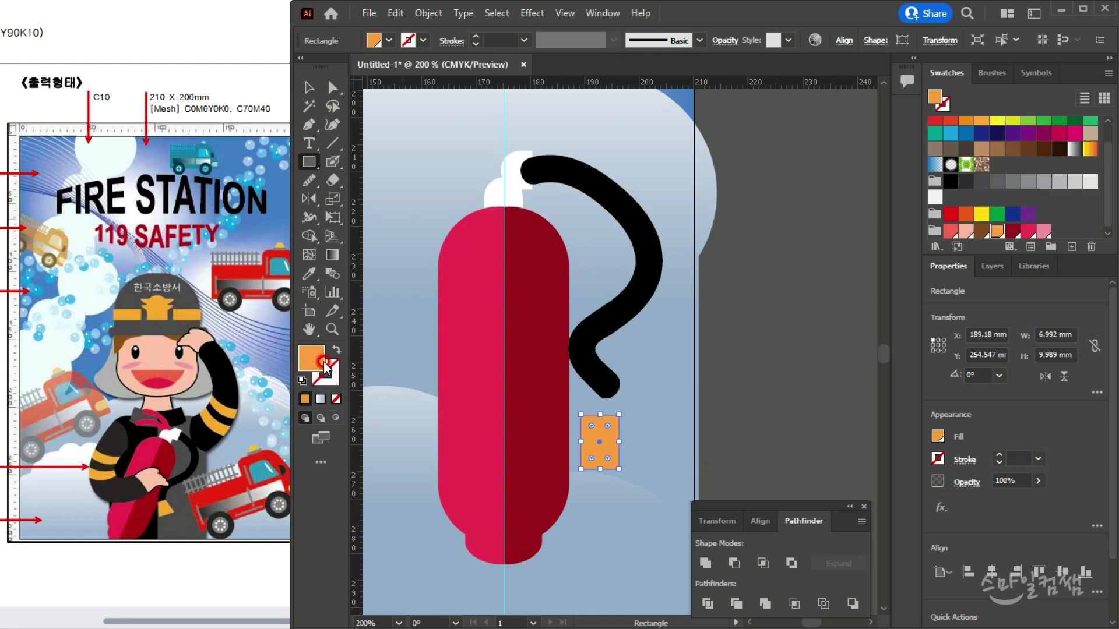
Select the orange rectangle's two bottom corner points and scale them apart to flare its lower edge
click(333, 88)
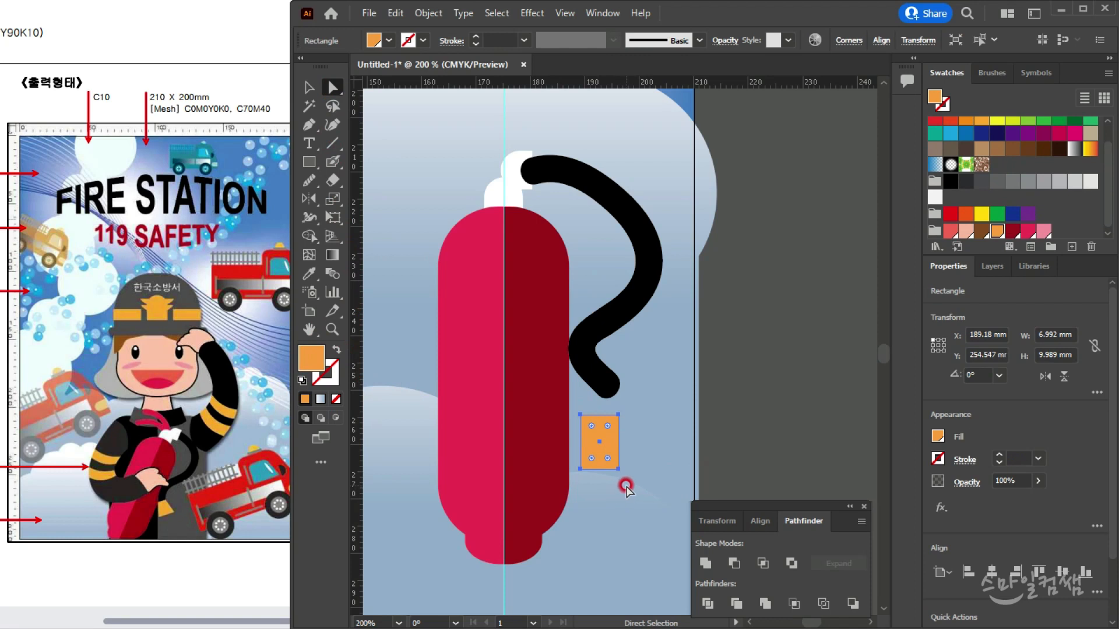
click(579, 467)
scroll(604, 469, up, 2)
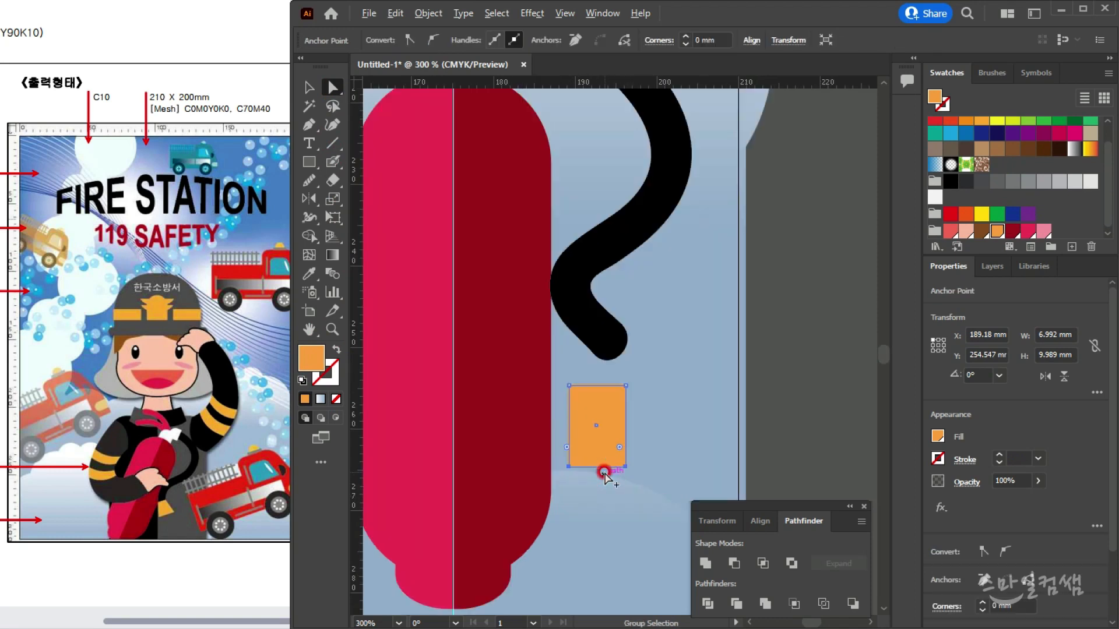
drag(602, 474, 554, 348)
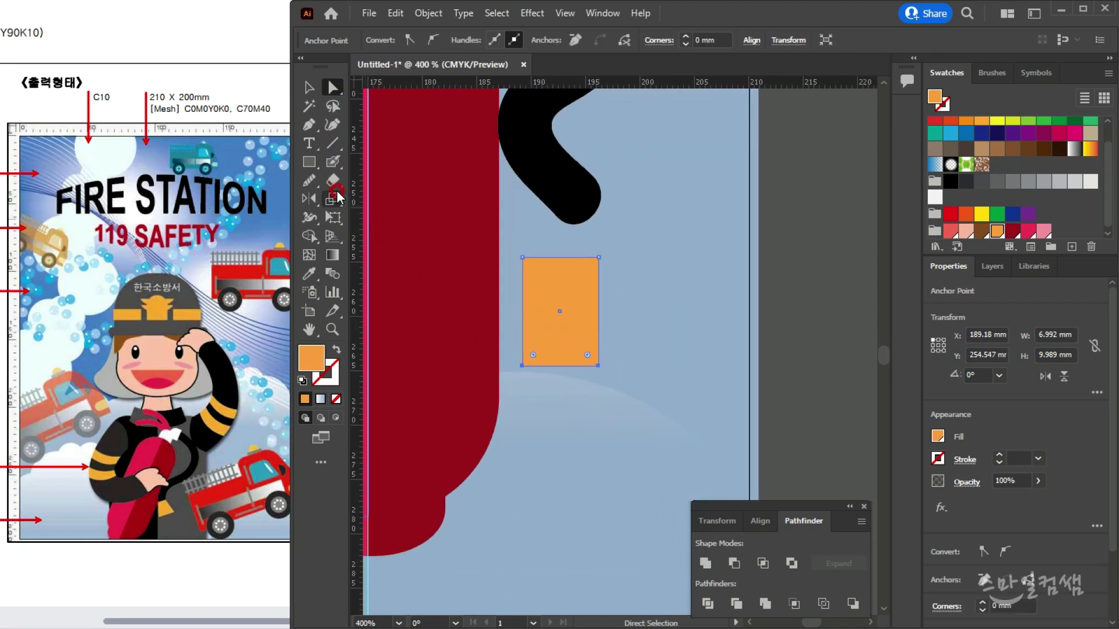
drag(333, 199, 336, 239)
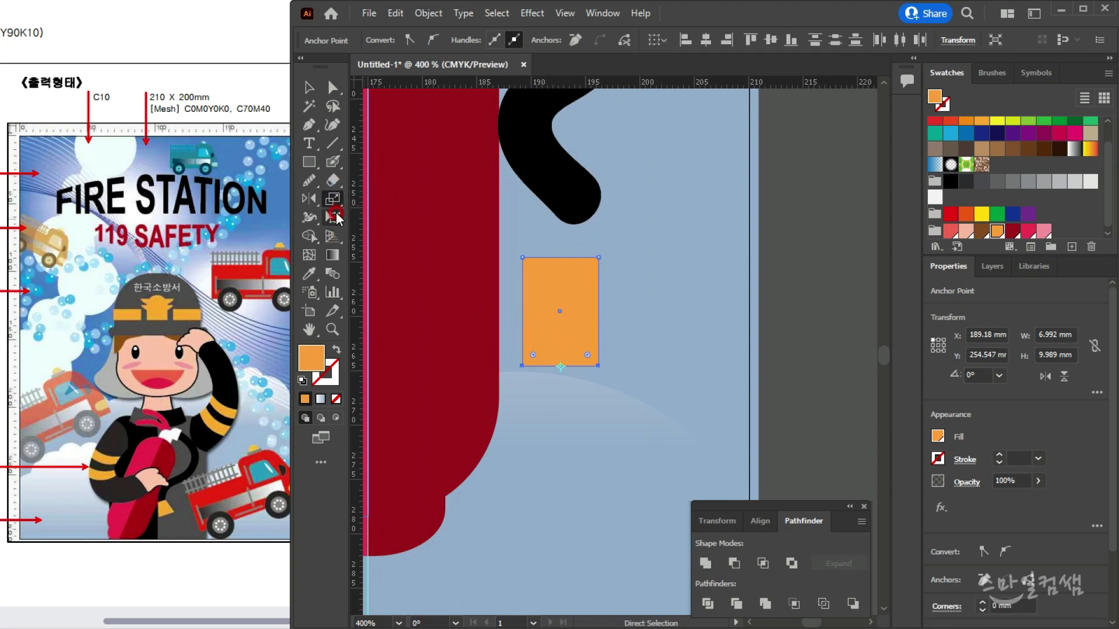
key(s)
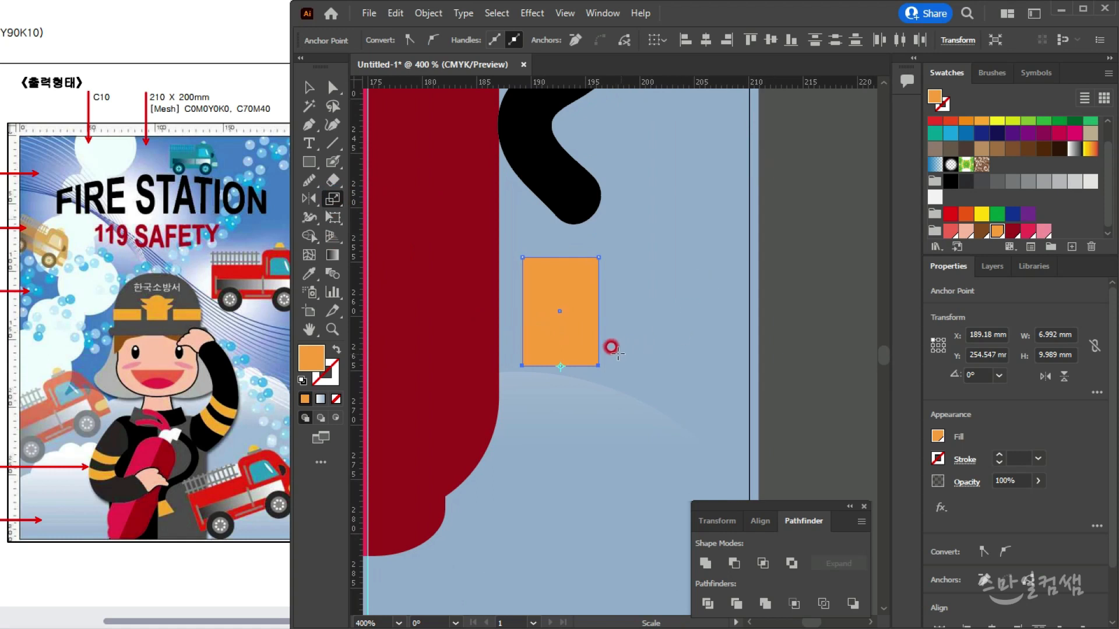
drag(589, 371, 619, 293)
Move the flared orange shape onto the hose's lower end and tilt it to follow the hose's direction
key(v)
drag(546, 309, 586, 249)
click(578, 324)
click(561, 239)
click(613, 371)
scroll(614, 373, down, 3)
drag(645, 278, 581, 355)
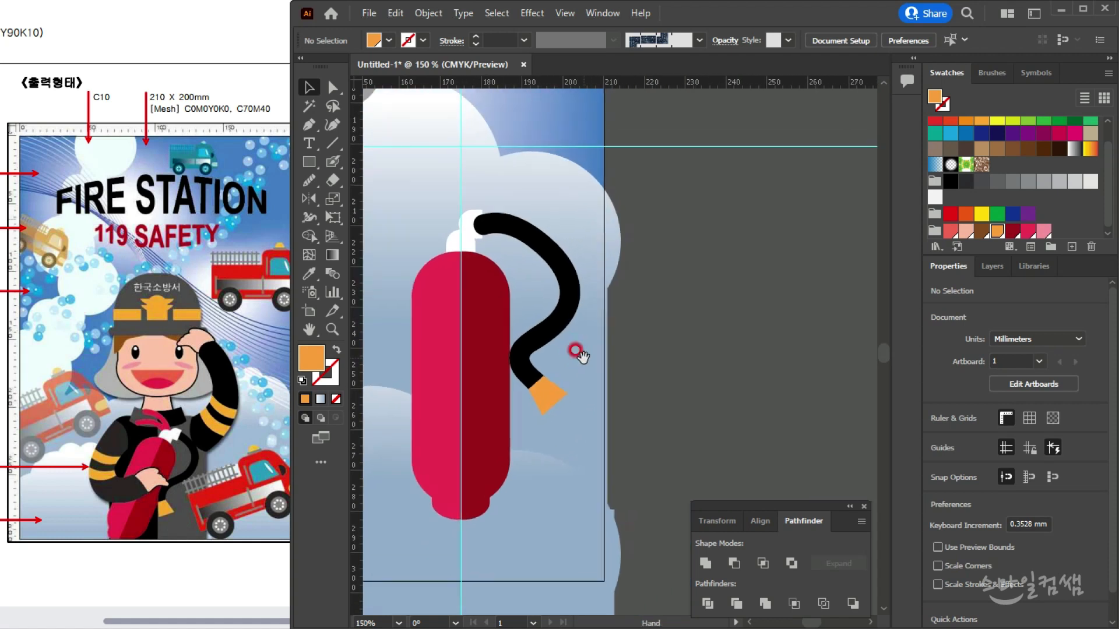
Bring the horizontal white nozzle shape to the front so it covers the hose's upper end
click(565, 333)
scroll(526, 259, up, 2)
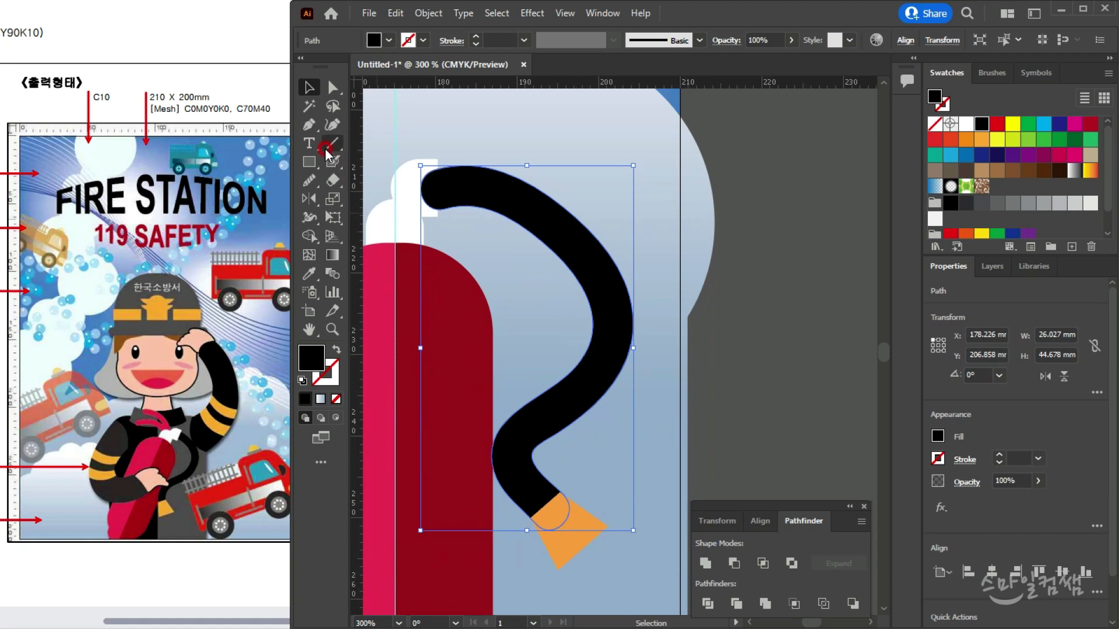
click(403, 185)
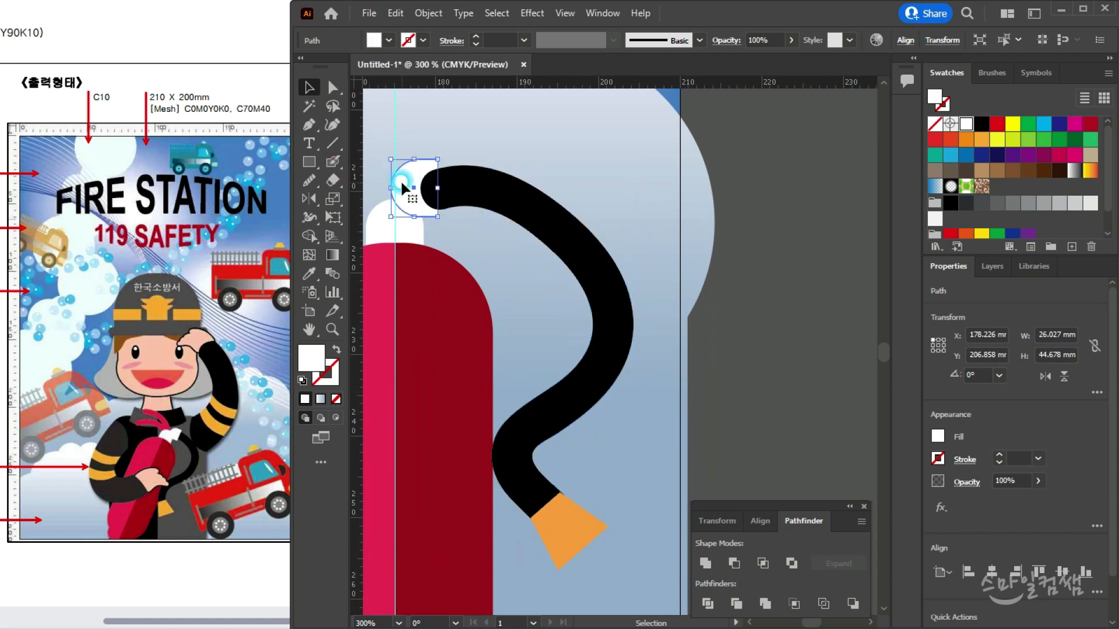
key(ctrl+shift+bracketright)
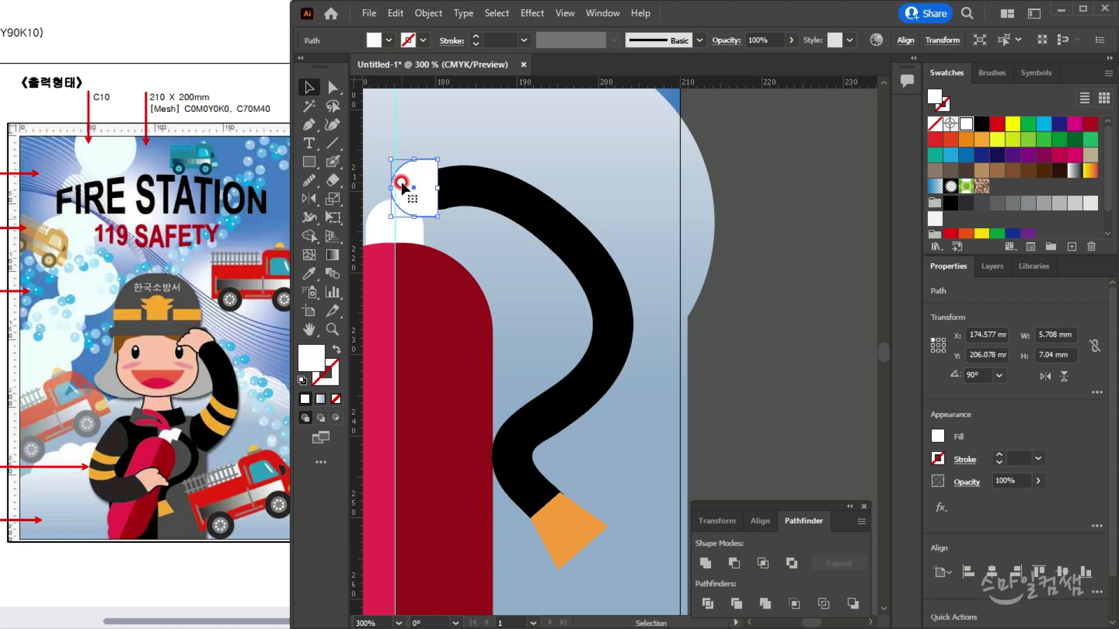
click(503, 256)
Move the black hose about 0.8 mm left so it tucks further behind the white nozzle
click(548, 239)
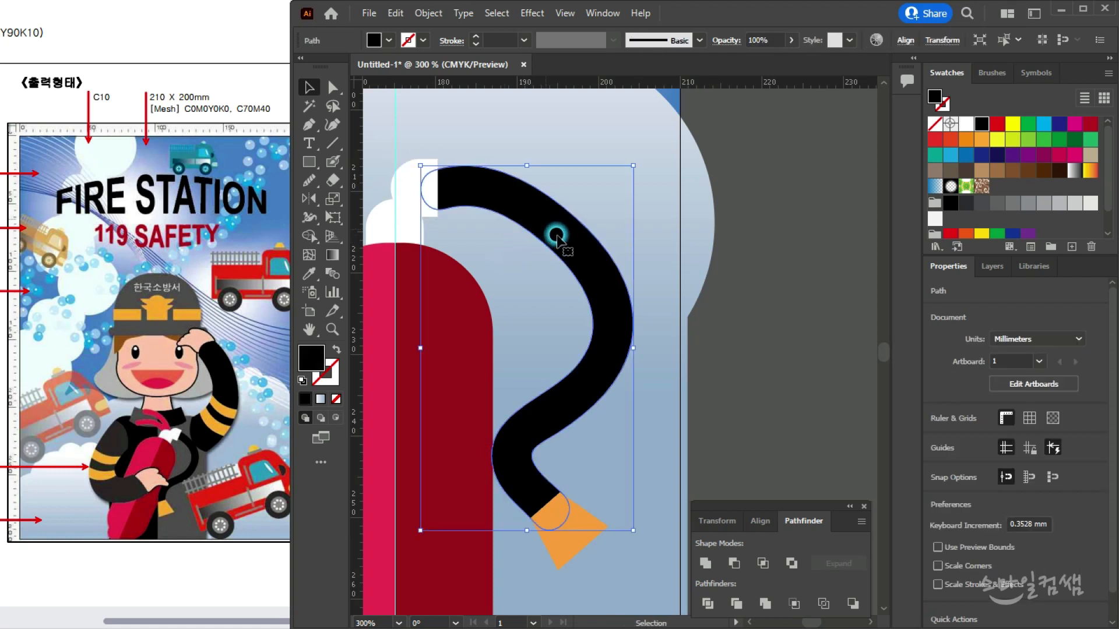
drag(560, 236, 556, 236)
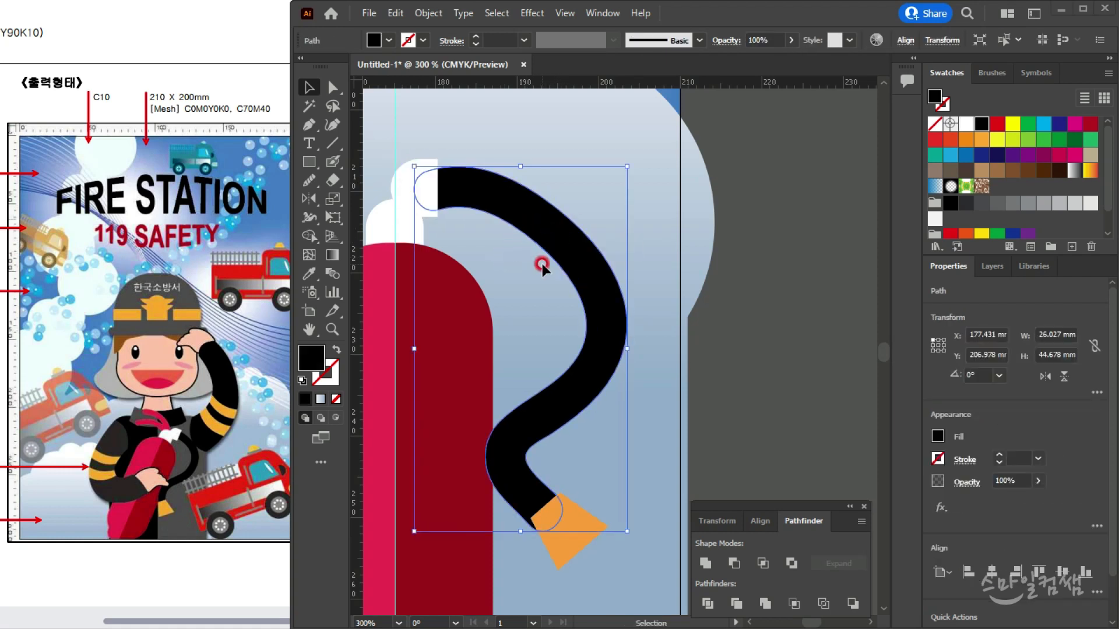
key(ctrl+1)
Paint a curved crimson handle with the Blob Brush, arching leftward from the white neck above the cylinder
click(99, 320)
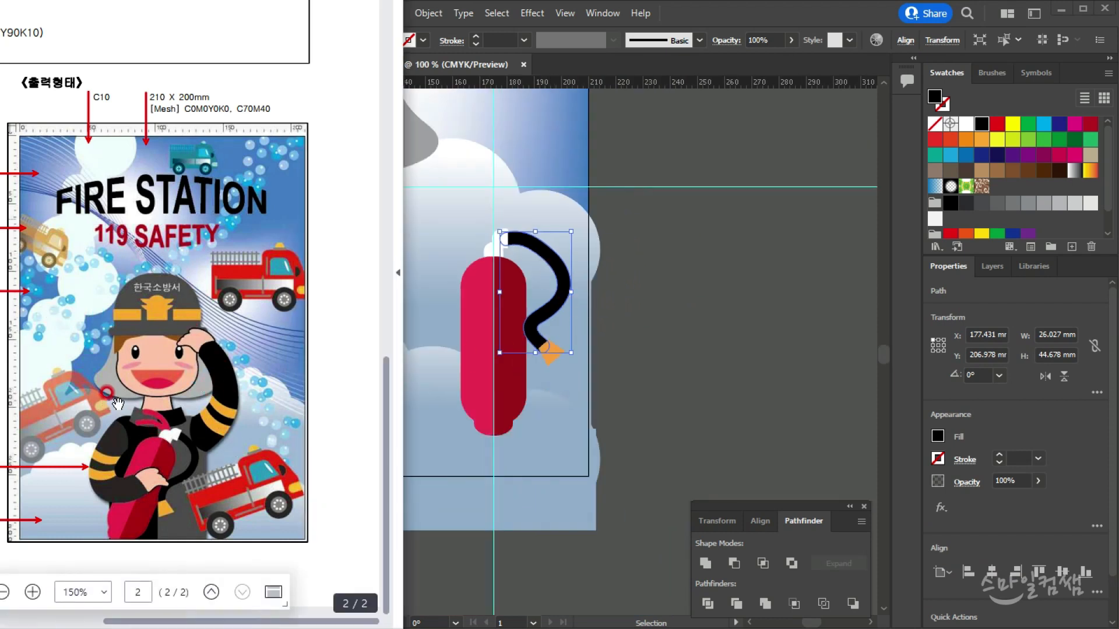
scroll(517, 249, up, 3)
click(625, 312)
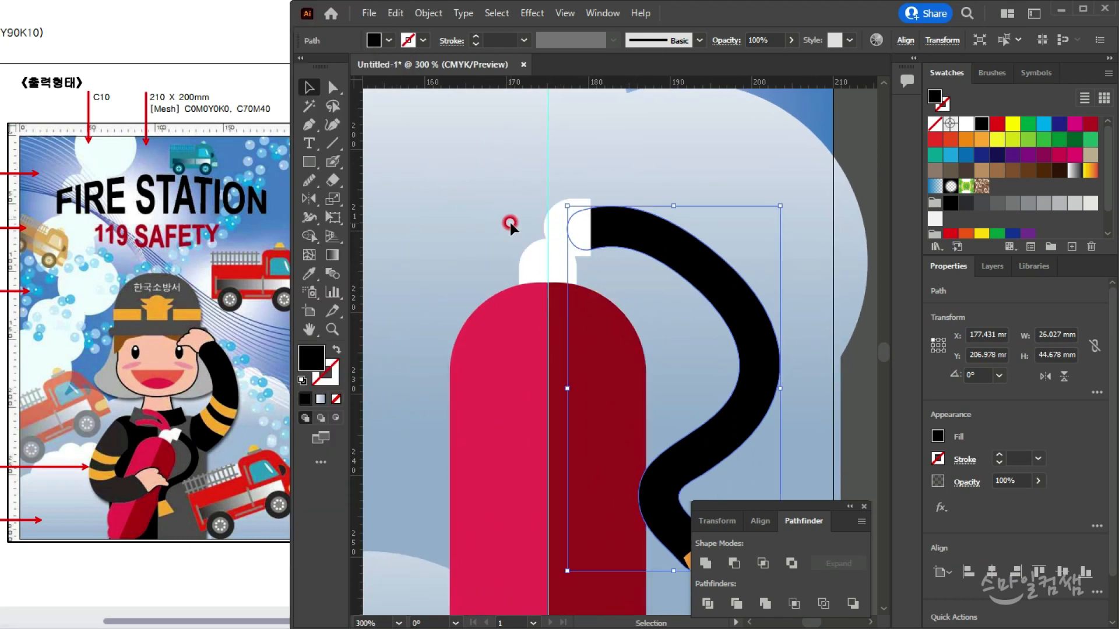
click(334, 162)
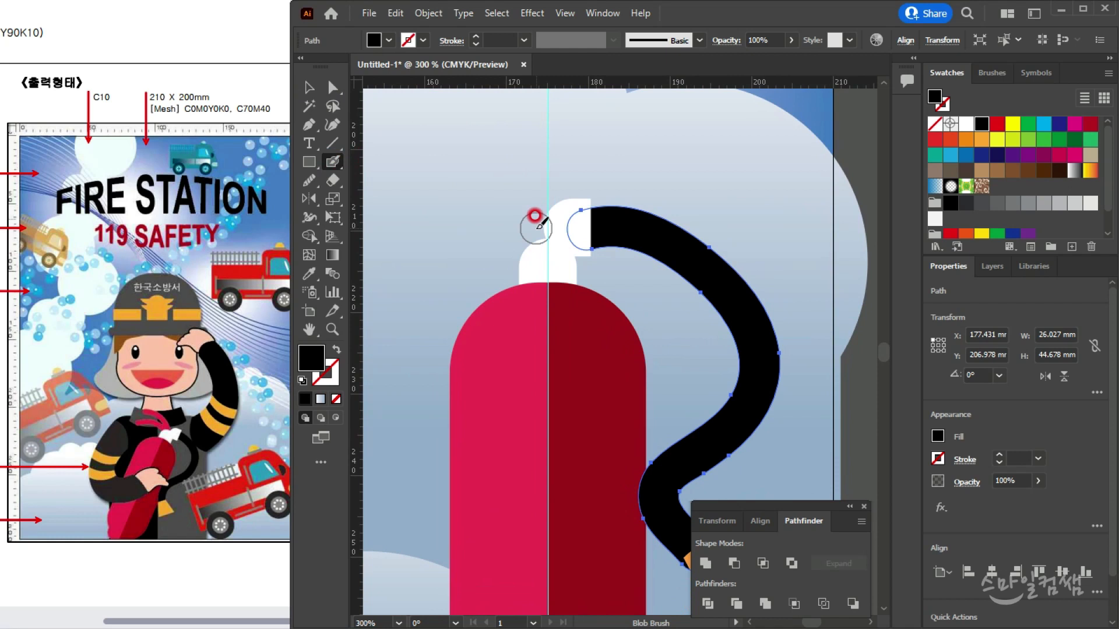
scroll(535, 216, down, 1)
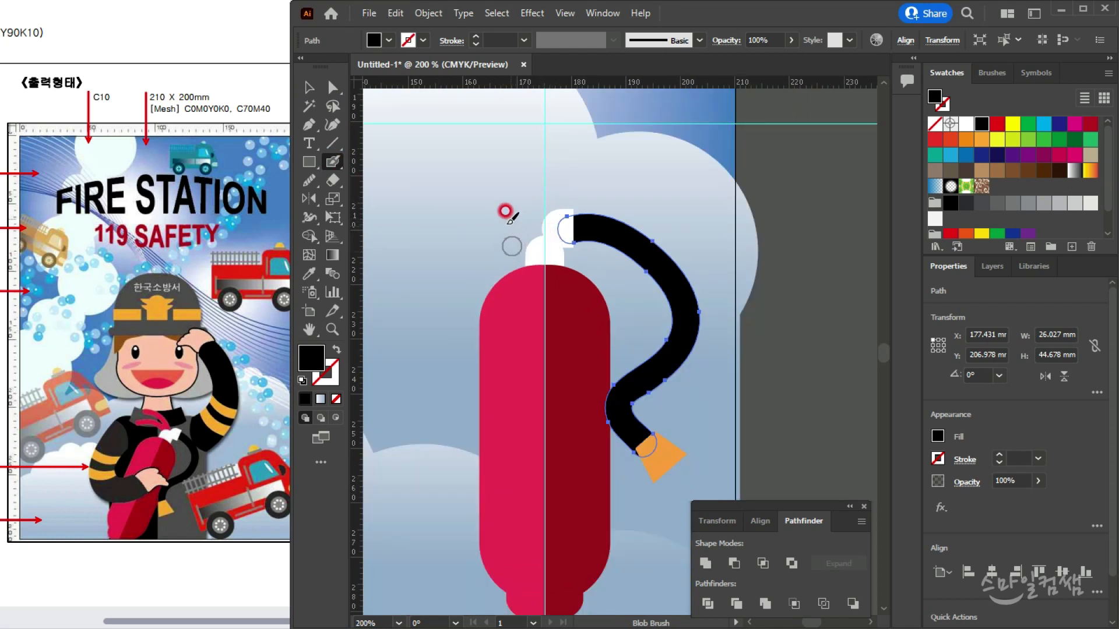
ctrl+click(470, 204)
scroll(994, 204, down, 1)
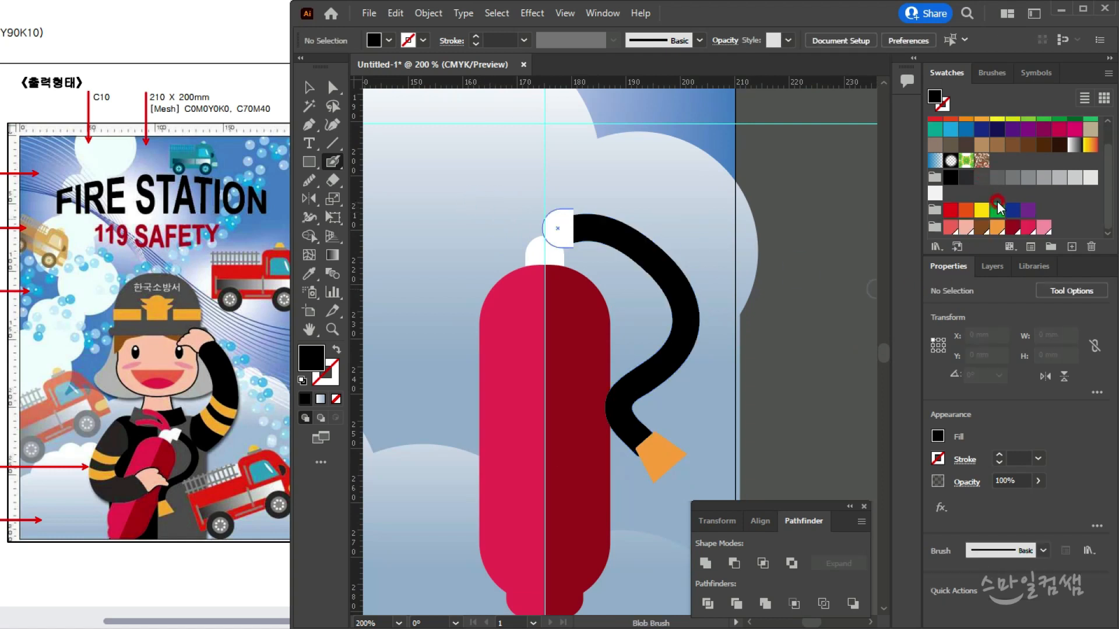
click(1027, 228)
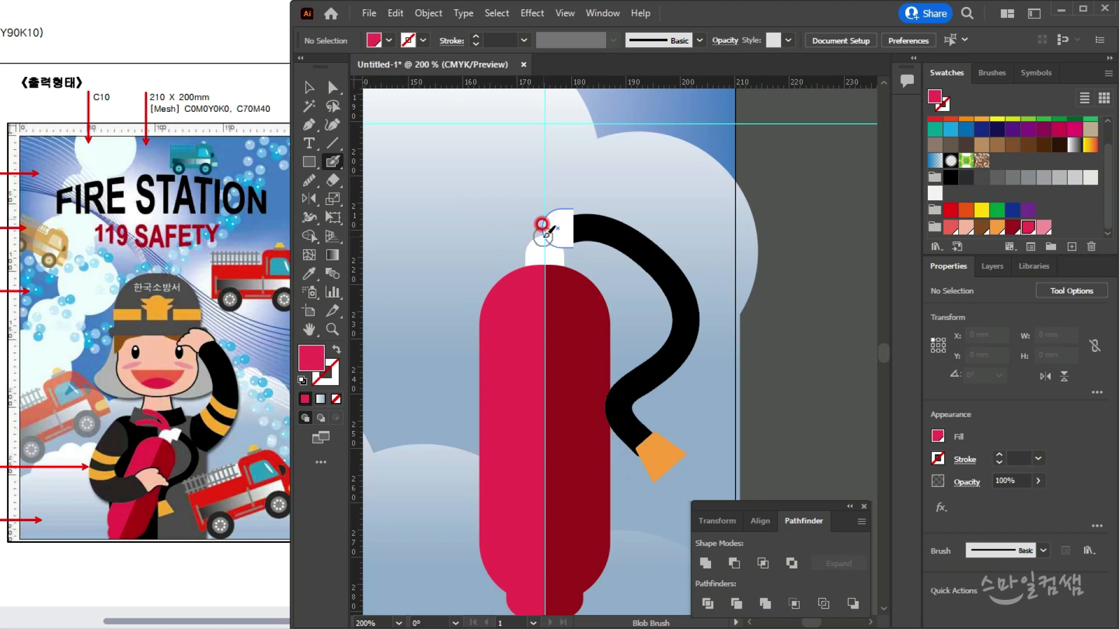
mouse_move(543, 236)
mouse_down()
mouse_move(492, 194)
mouse_move(412, 177)
mouse_up()
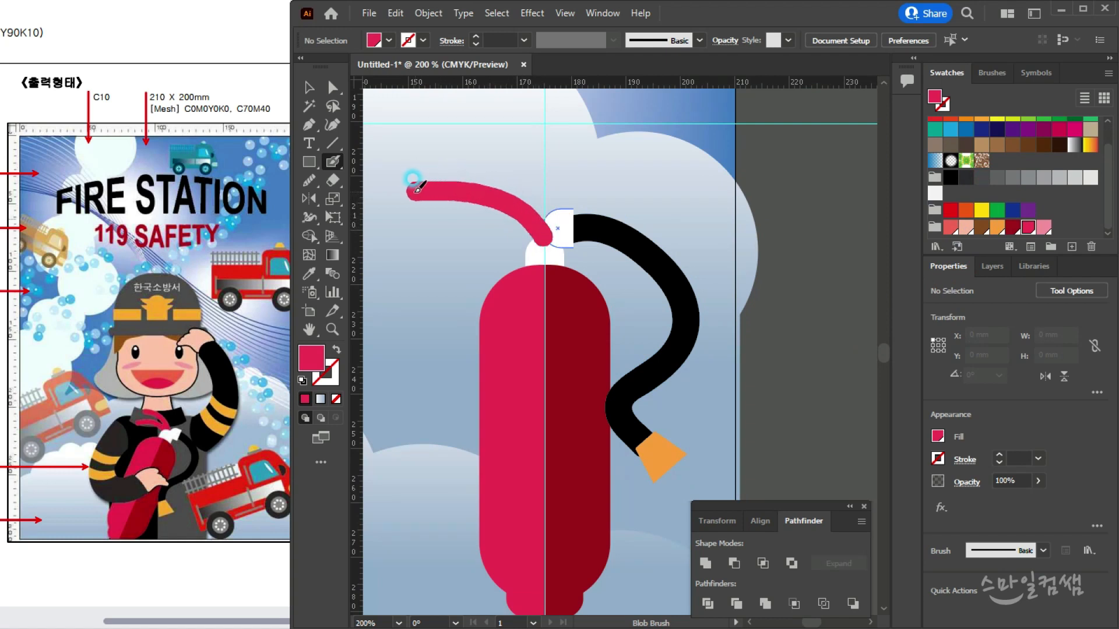
key(ctrl+z)
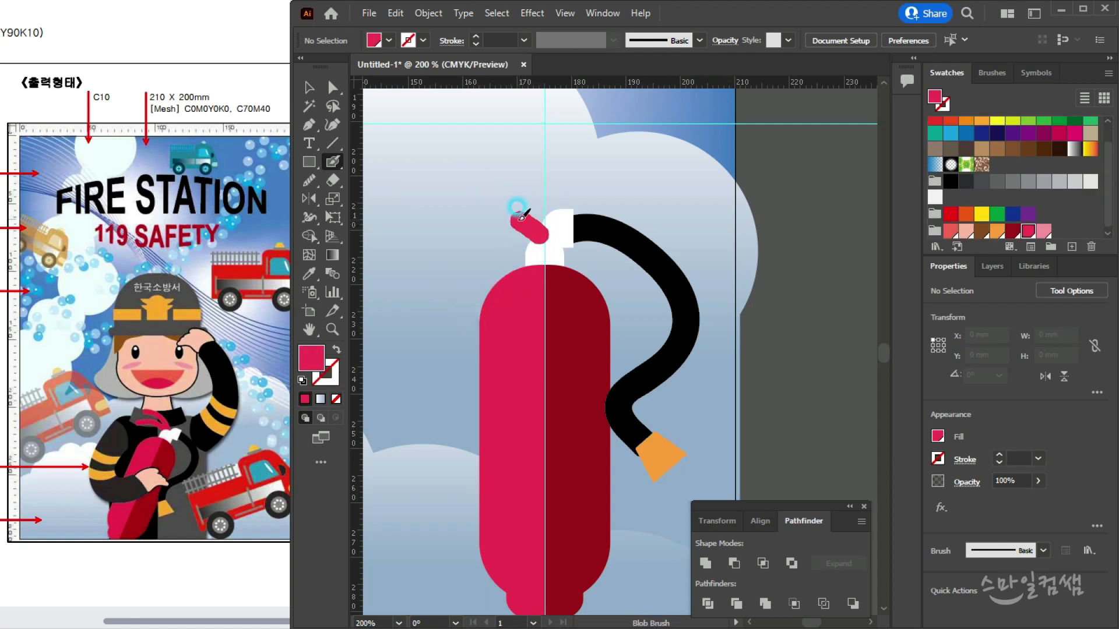
mouse_move(502, 208)
mouse_down()
mouse_move(466, 201)
mouse_move(412, 238)
mouse_up()
key(shift+x)
click(309, 88)
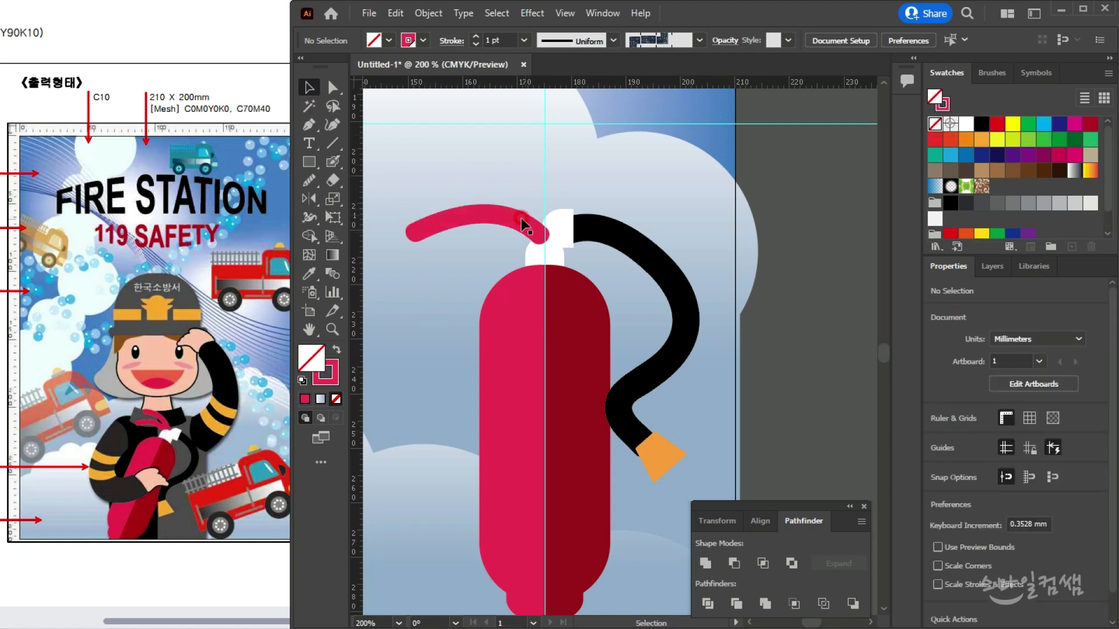
Duplicate the crimson handle just above itself and rotate the copy so the two levers fan out from the white neck
drag(517, 222, 526, 234)
drag(408, 202, 422, 202)
mouse_move(530, 233)
mouse_down()
mouse_move(537, 205)
mouse_move(526, 214)
mouse_up()
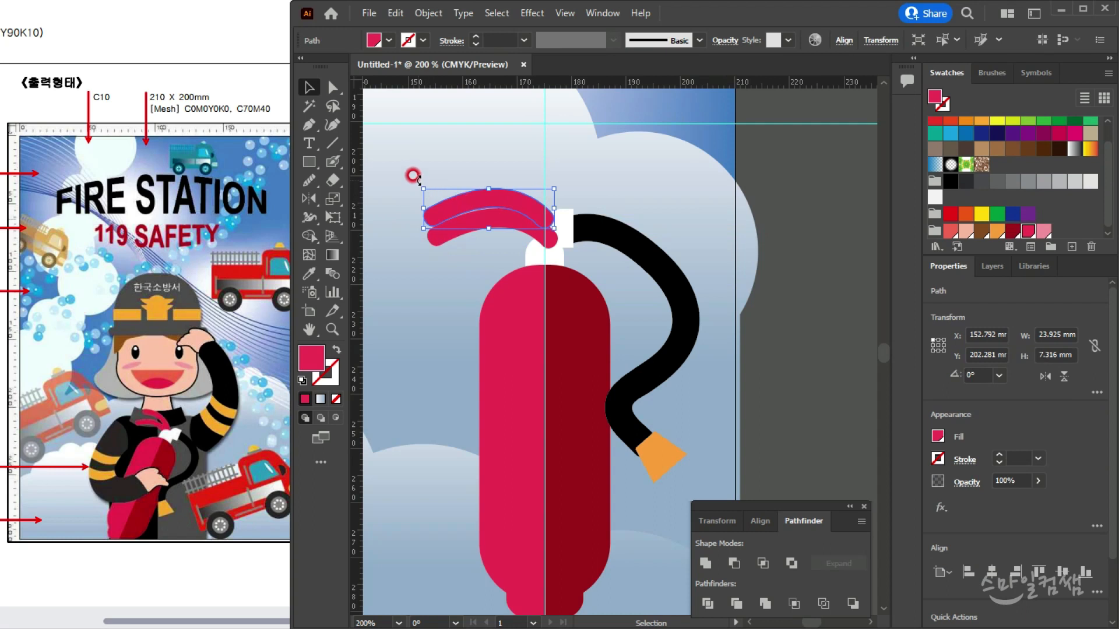
drag(418, 179, 426, 155)
drag(519, 209, 530, 205)
Bring the white nozzle, white neck and cylinder body to the front so they cover the handles' lower ends
key(ctrl+=)
key(ctrl+=)
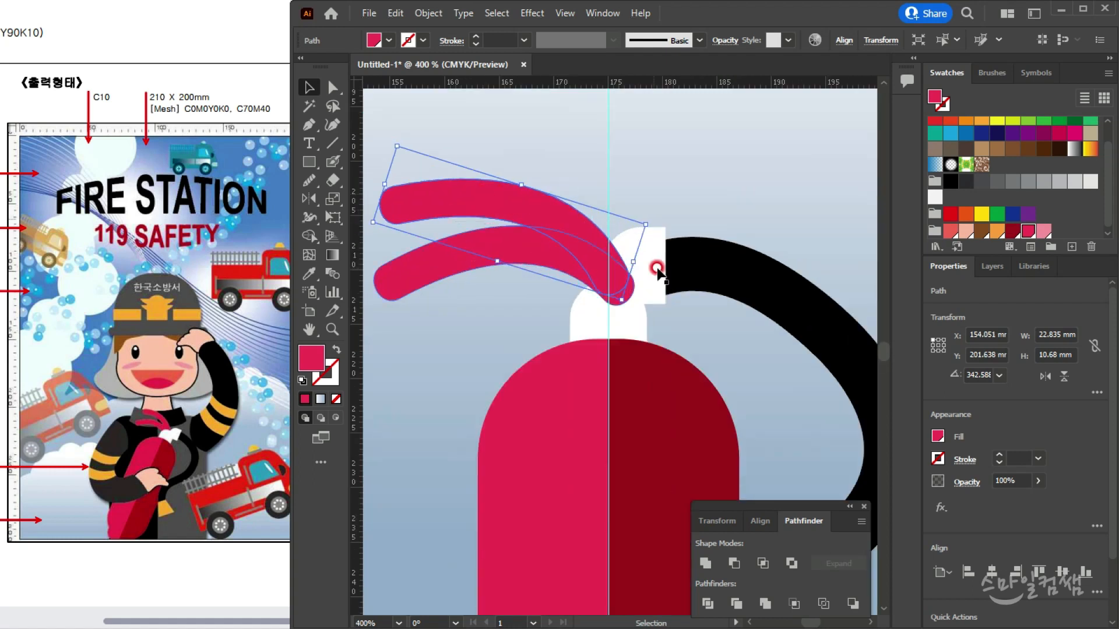
click(661, 269)
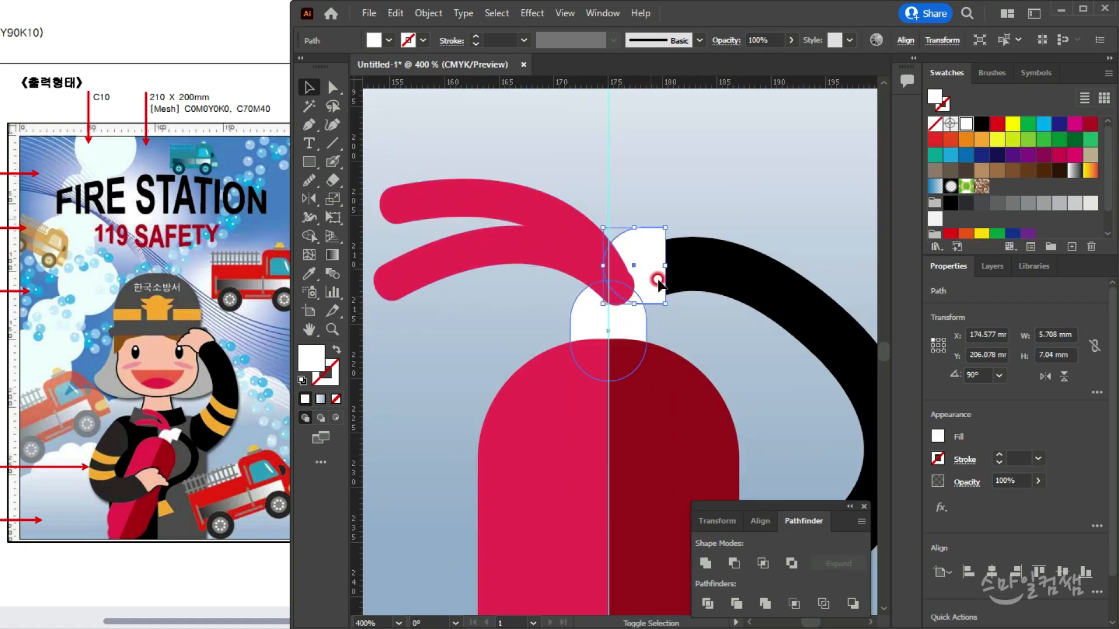
shift+click(625, 322)
shift+click(638, 437)
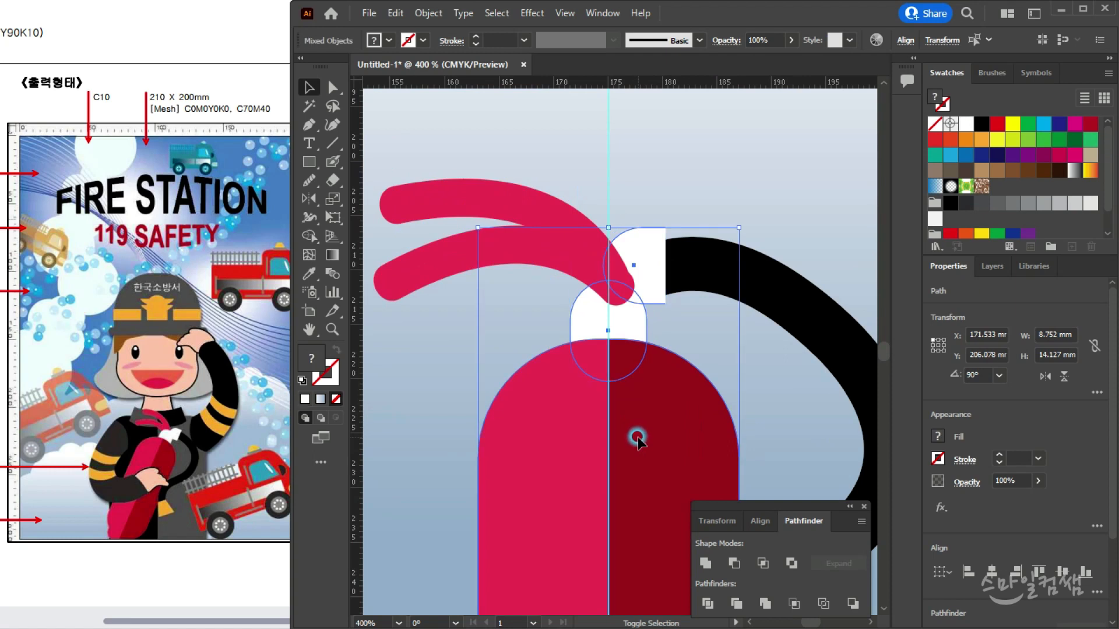
key(ctrl+shift+bracketright)
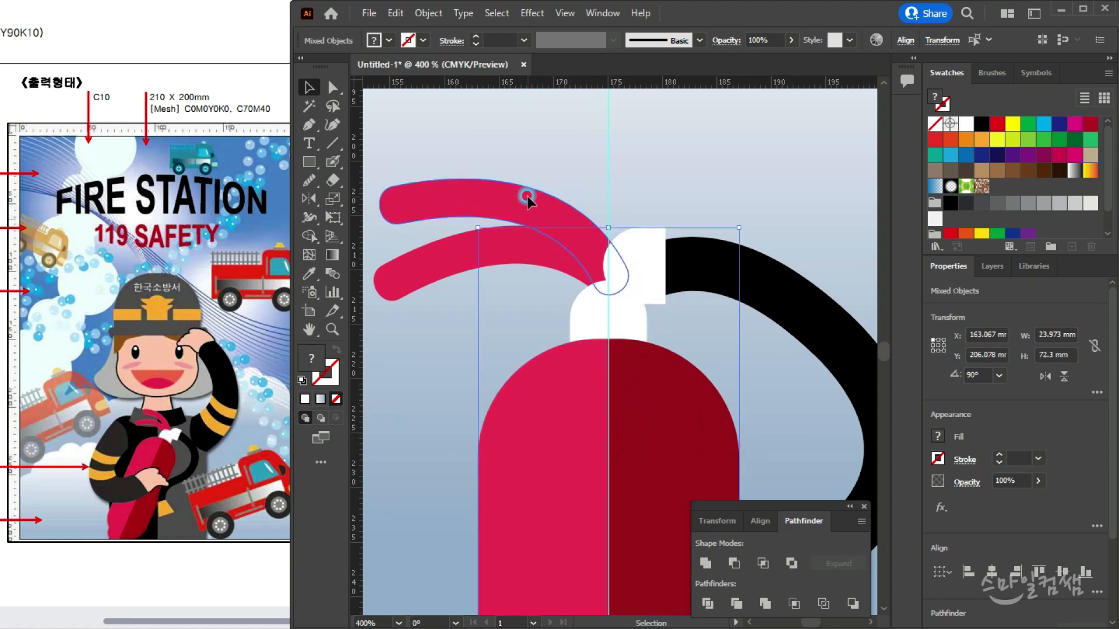
Nudge both crimson handles slightly downward together so their ends sit deeper behind the white neck
click(491, 251)
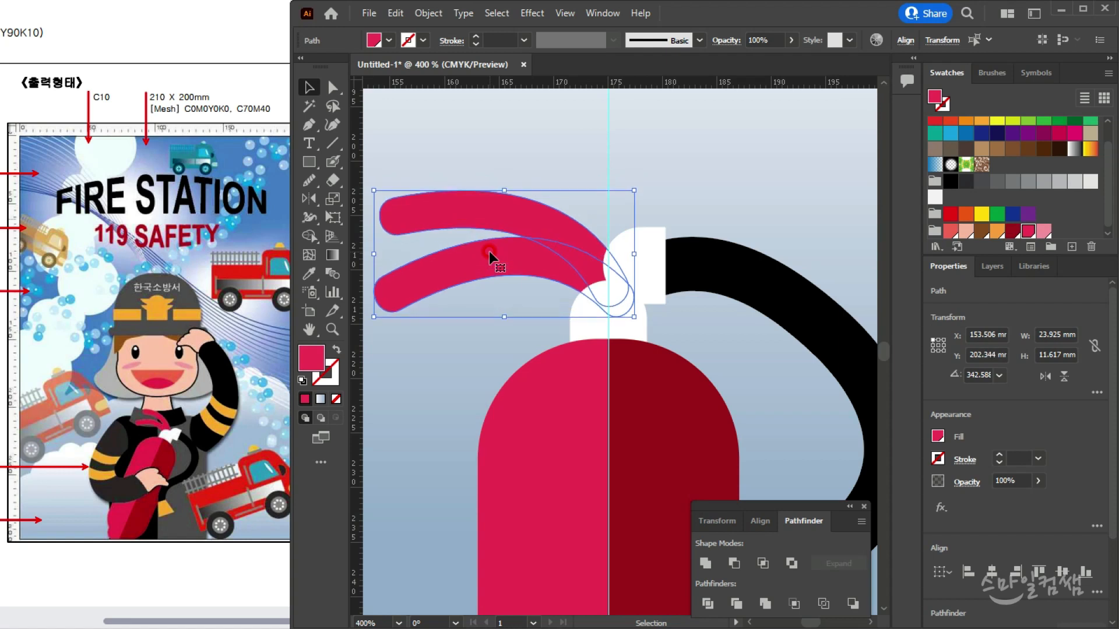
click(477, 142)
scroll(513, 169, down, 3)
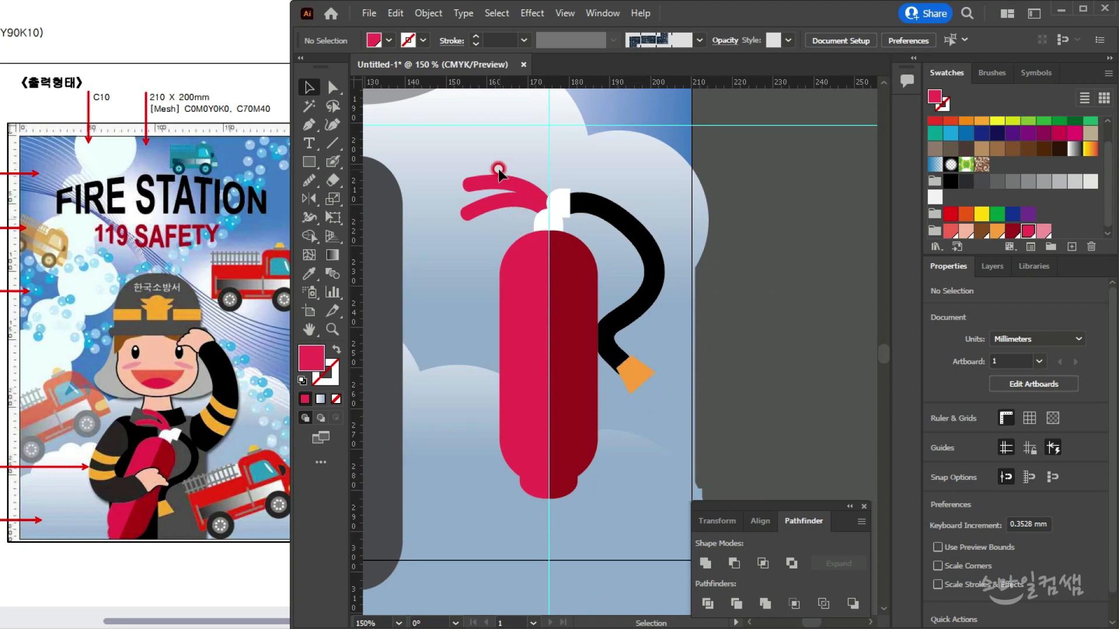
Group all fire extinguisher parts, including the handles, hose, orange nozzle tip and the cylinder's base piece
drag(508, 197, 629, 350)
shift+click(650, 373)
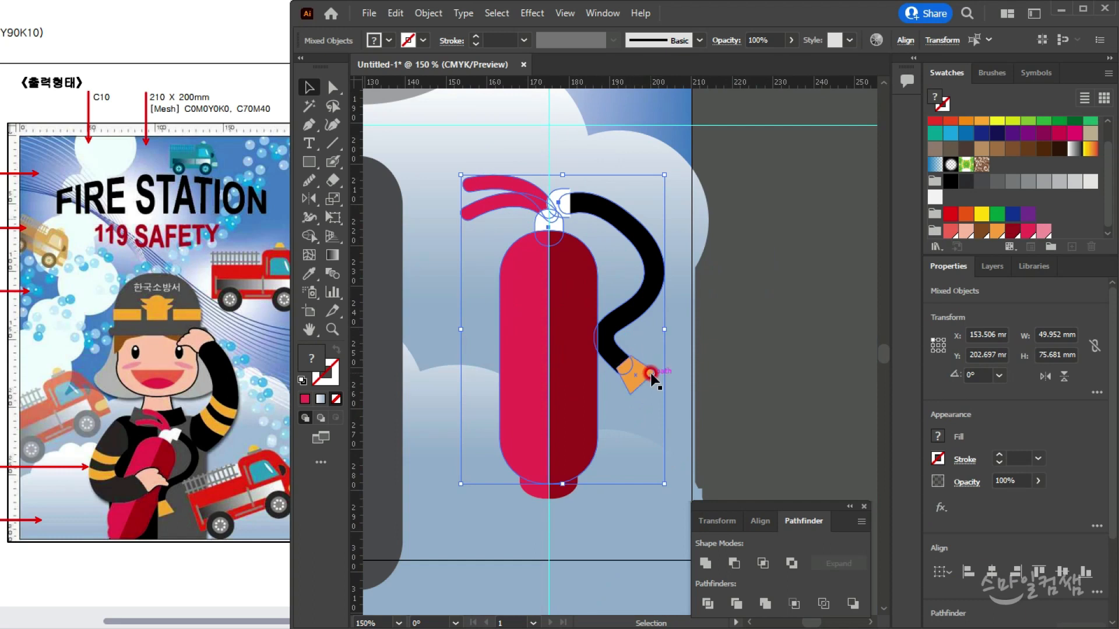
shift+click(548, 490)
shift+click(628, 379)
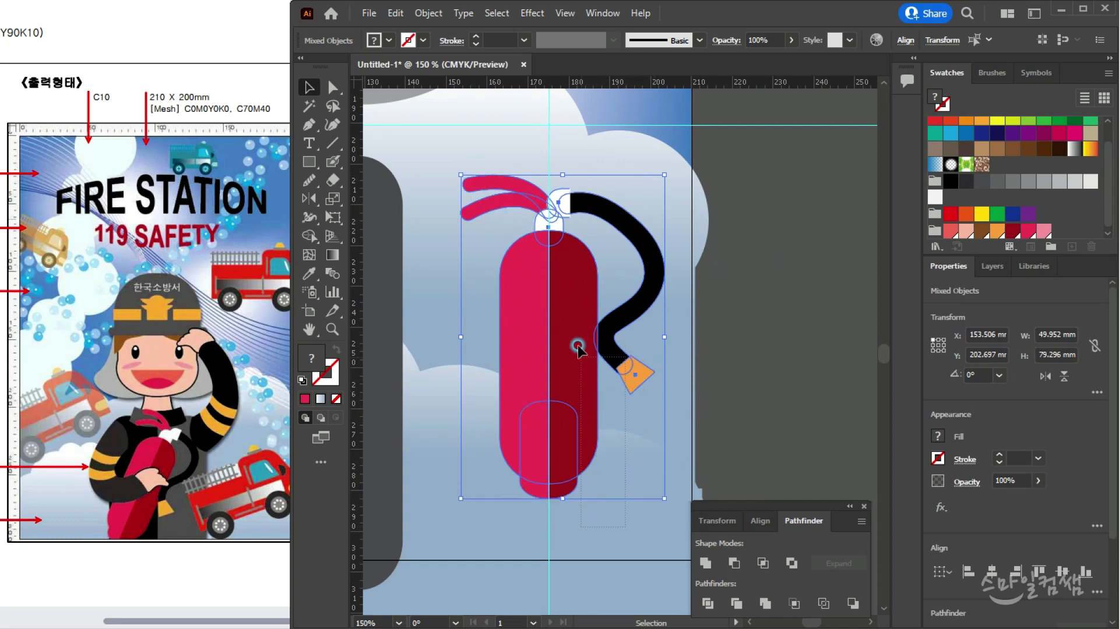
key(ctrl+g)
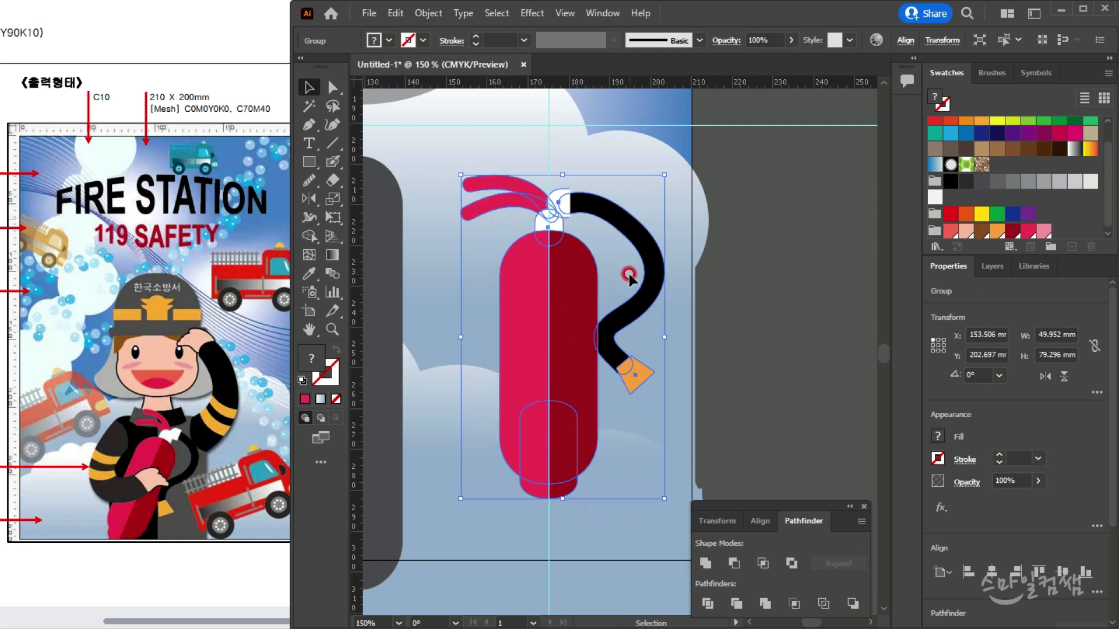
click(560, 142)
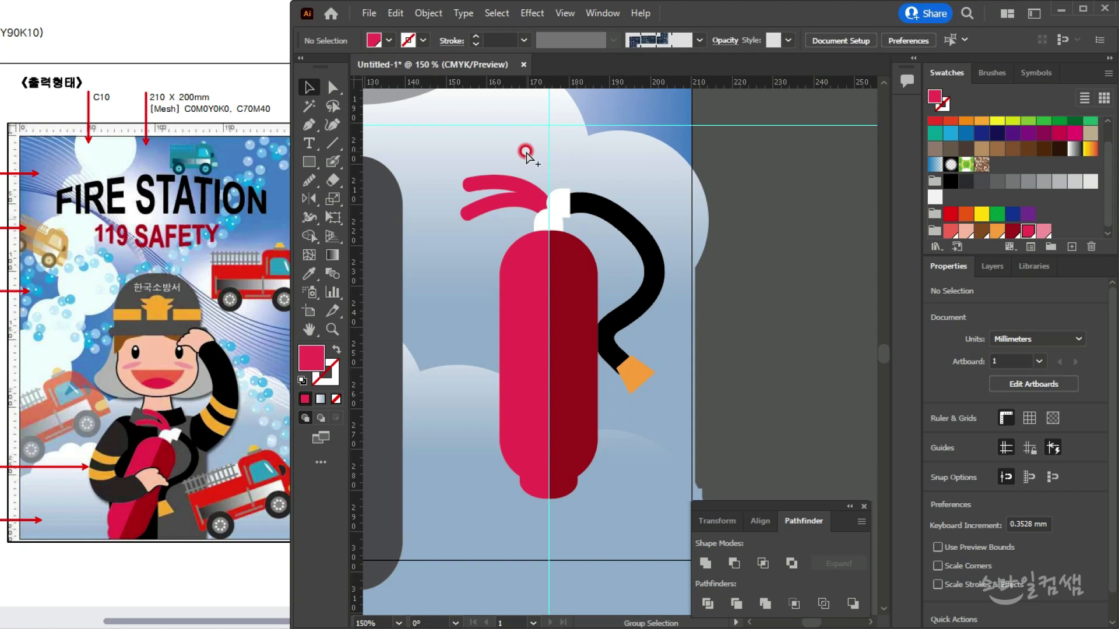
Lock the ruler guides so the vertical guide through the extinguisher cannot be selected with the artwork
drag(572, 172, 579, 185)
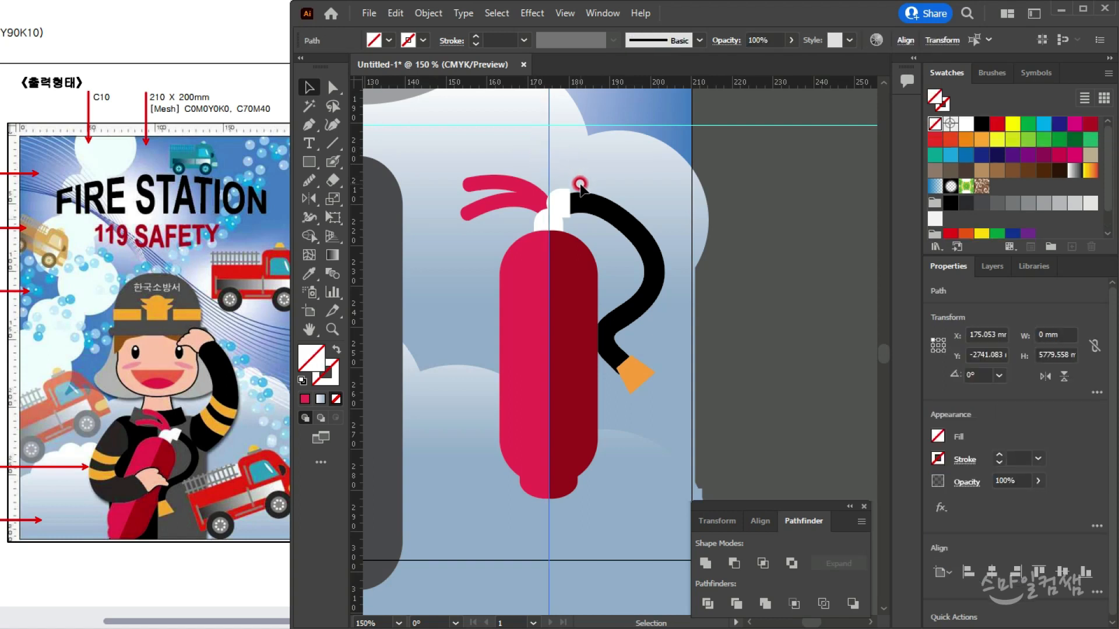
click(558, 156)
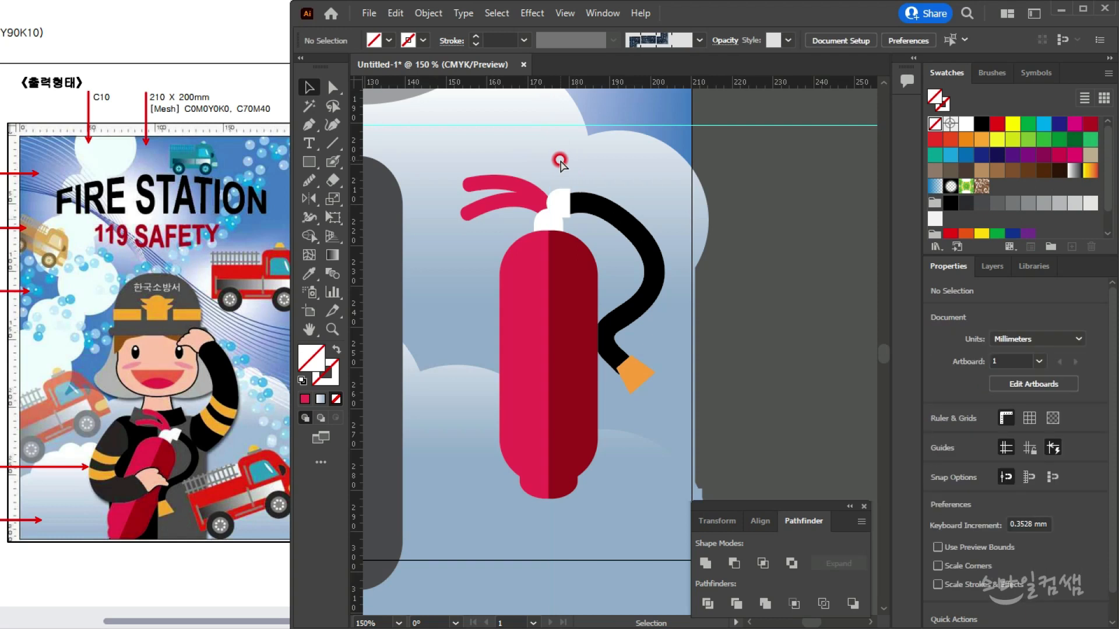
key(ctrl+z)
click(559, 157)
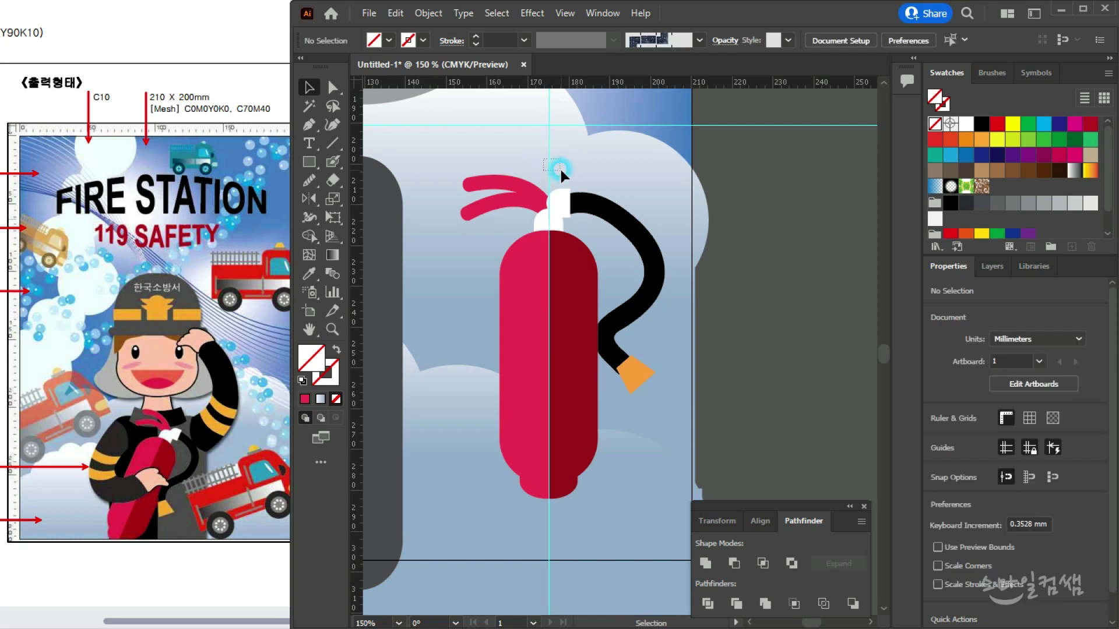
Try placing the grouped extinguisher over the front of the firefighter's jacket
drag(512, 161, 619, 427)
drag(642, 469, 642, 468)
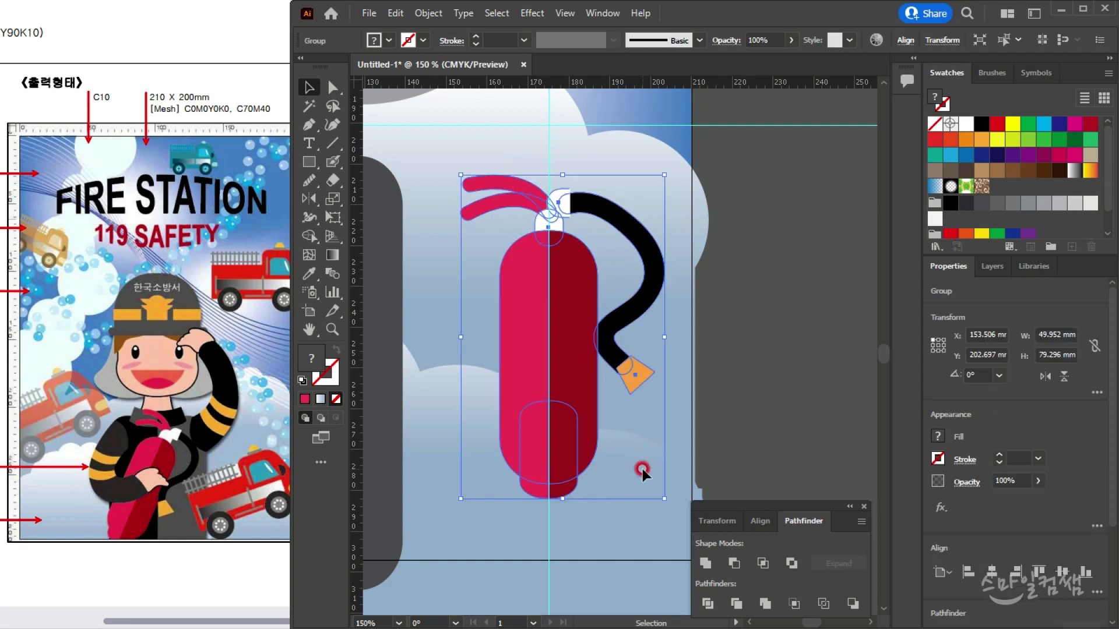
key(ctrl+minus)
scroll(639, 421, down, 1)
drag(590, 347, 450, 373)
scroll(449, 373, up, 2)
scroll(453, 374, up, 1)
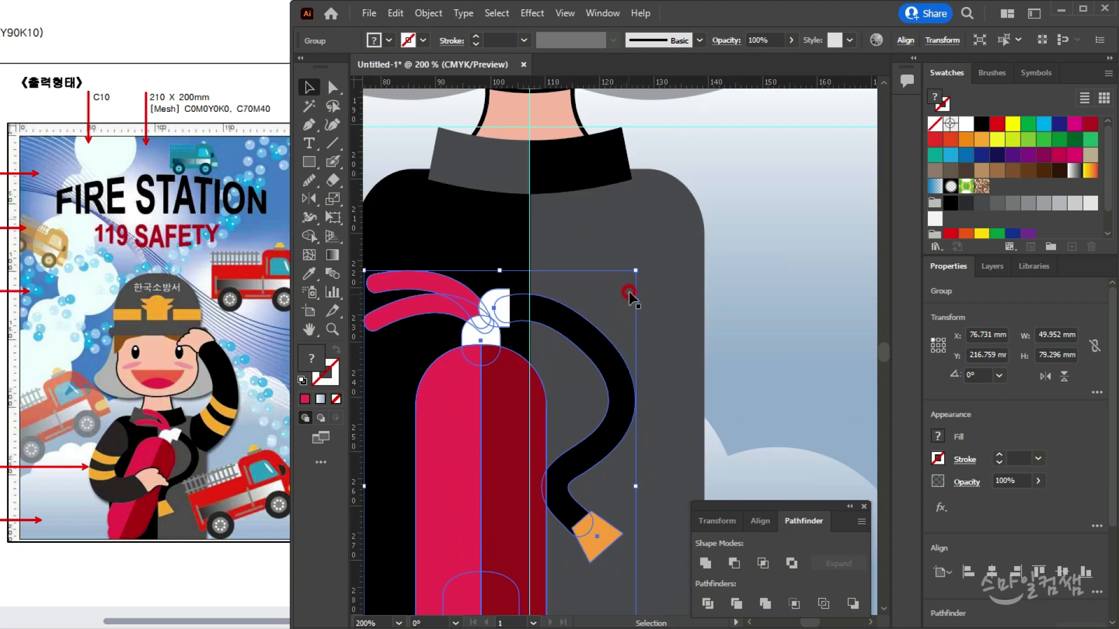
Try tilting the extinguisher clockwise and moving it up so it lies diagonally across the jacket
drag(639, 257, 706, 357)
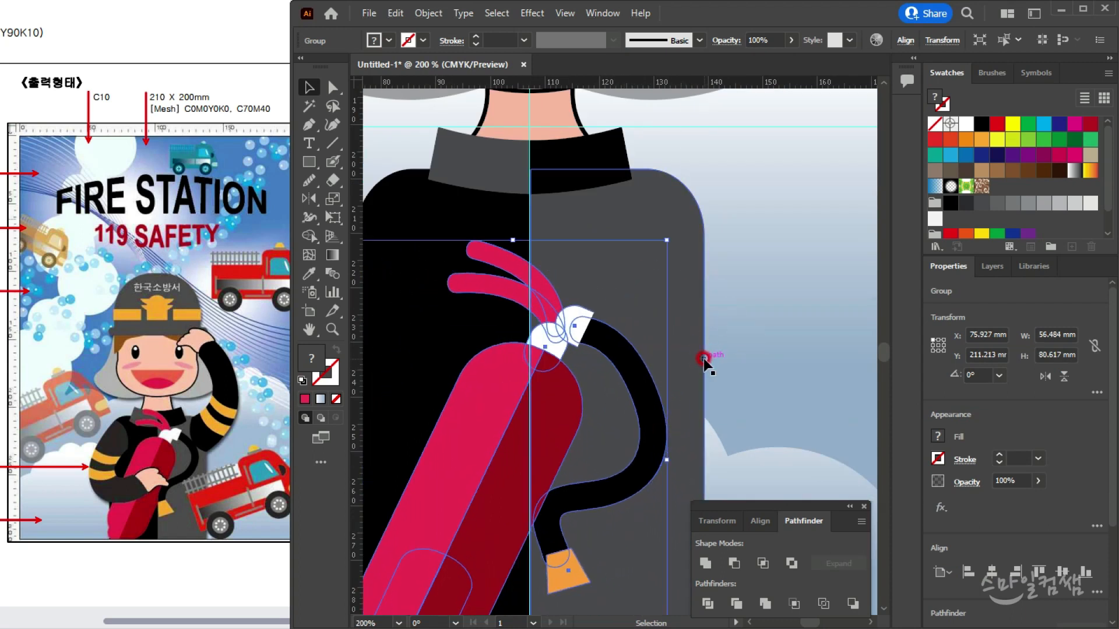
drag(669, 230, 624, 211)
drag(607, 342, 636, 235)
scroll(615, 355, down, 3)
scroll(612, 373, up, 1)
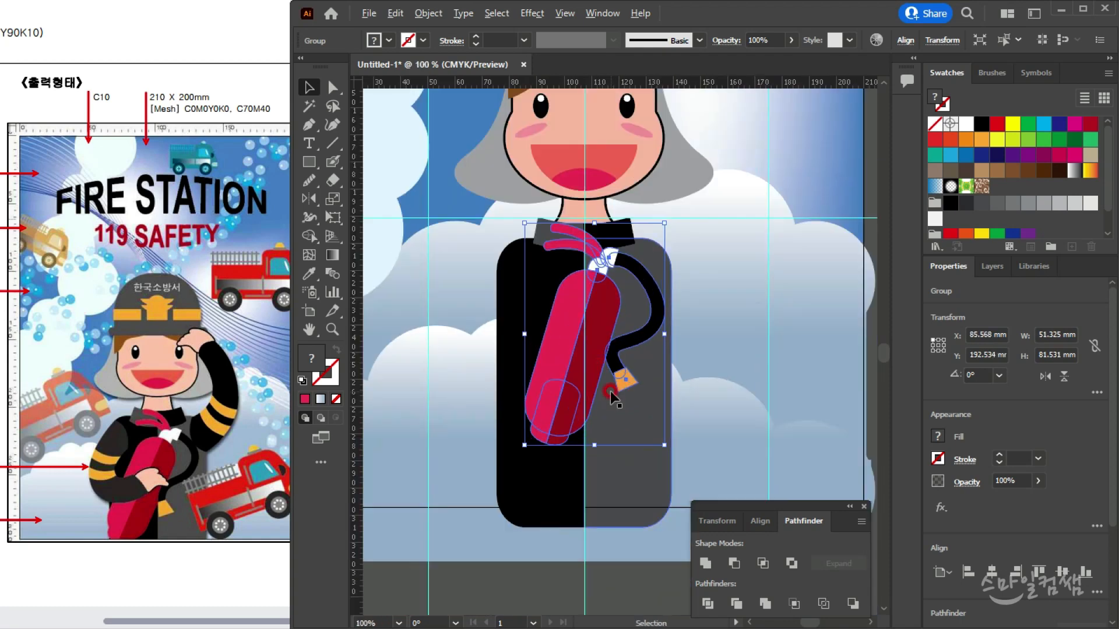
scroll(610, 391, down, 1)
scroll(641, 362, down, 2)
Undo the extinguisher's tilt and move the upright group back to the empty background beside the jacket
key(a)
key(ctrl+z)
key(ctrl+z)
key(v)
scroll(577, 327, up, 2)
drag(479, 302, 784, 302)
drag(708, 325, 592, 321)
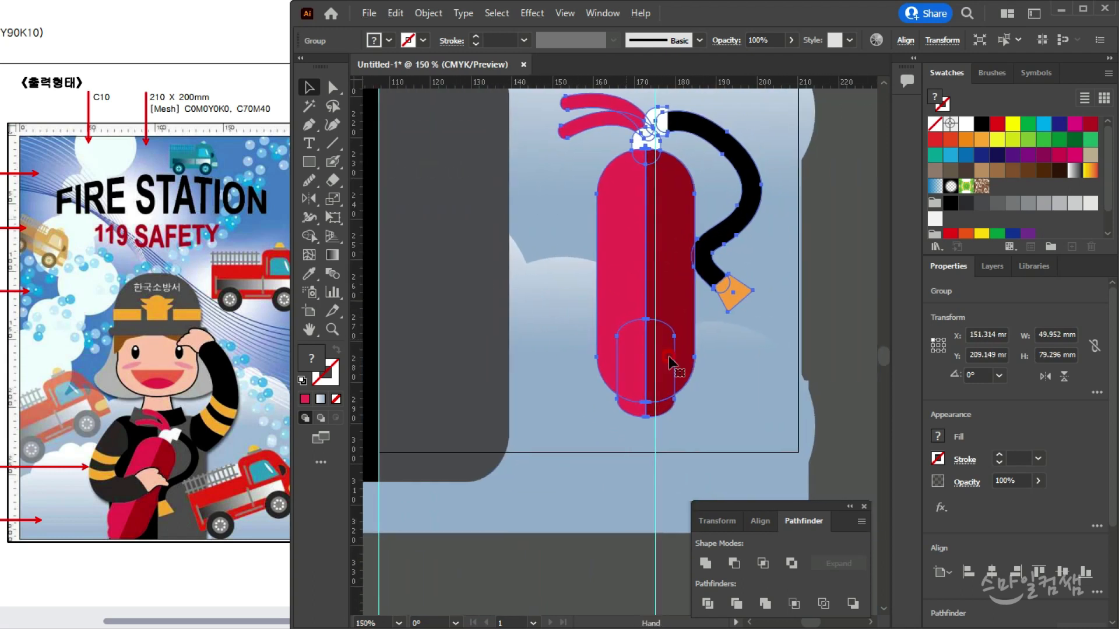
Enlarge the extinguisher group to about 54.5 by 86.6 mm and centre its cylinder on the vertical guide
scroll(699, 365, up, 2)
drag(699, 366, 644, 498)
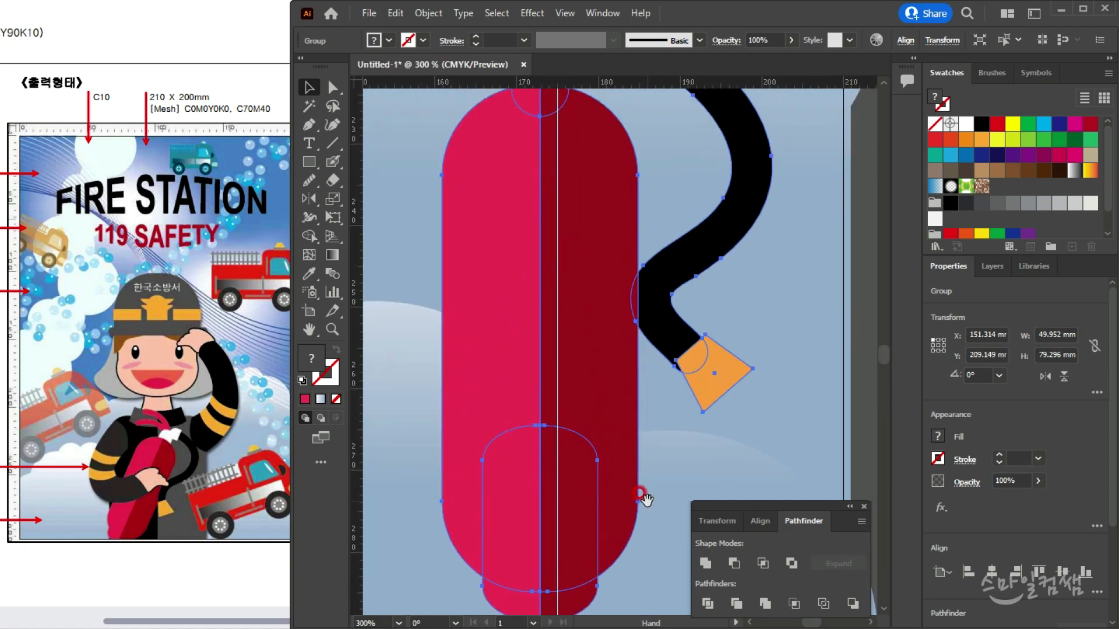
key(ctrl+minus)
drag(696, 165, 707, 152)
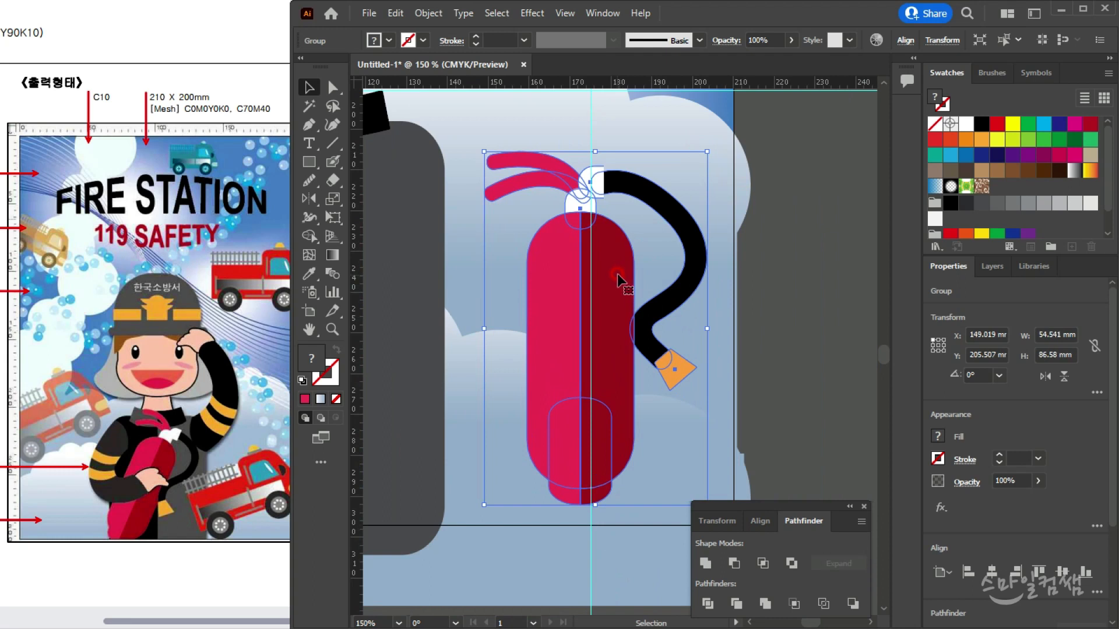
drag(619, 282, 630, 254)
Lengthen the extinguisher's cylinder by moving the anchor points of its lower end and base down about 7 mm
click(332, 87)
click(605, 453)
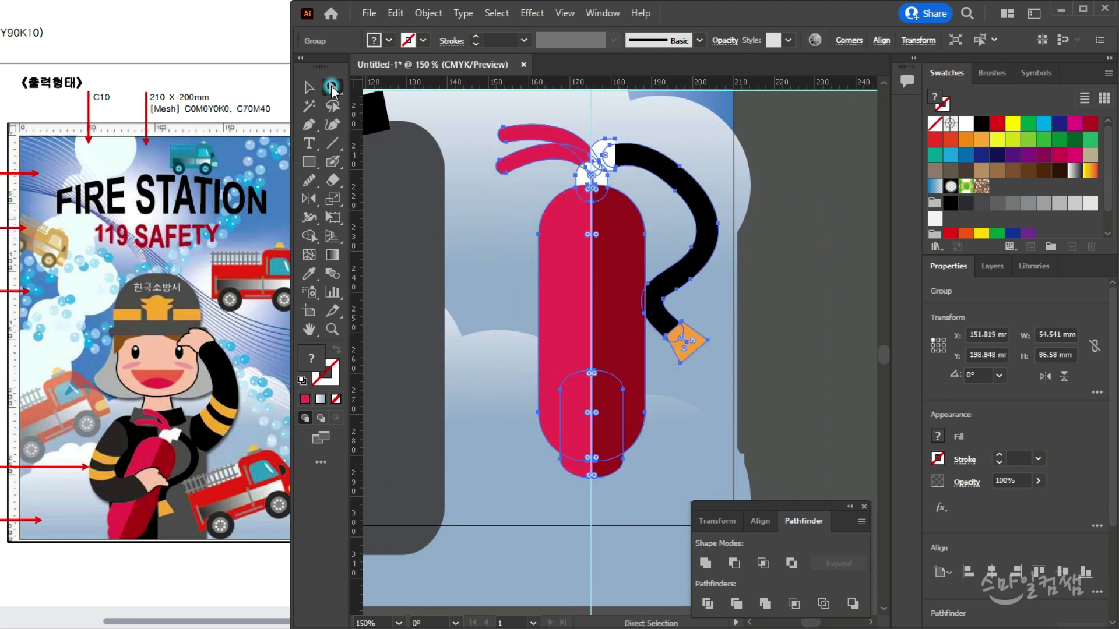
drag(517, 366, 657, 506)
key(Down)
key(Down)
key(Down)
key(Down)
key(Down)
key(Down)
key(Down)
key(Down)
key(Down)
key(Down)
key(Down)
key(Down)
key(Down)
key(Down)
key(Down)
key(Down)
key(Down)
key(Down)
key(Down)
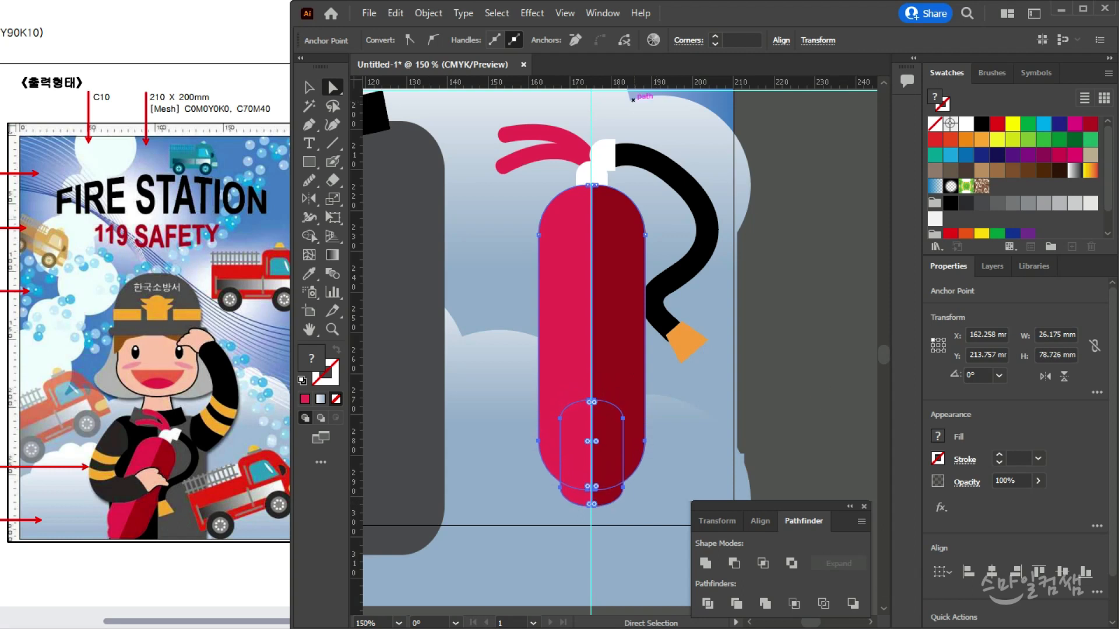
Move the lengthened extinguisher group onto the middle of the firefighter's jacket
key(v)
drag(503, 240, 624, 270)
scroll(453, 285, down, 2)
mouse_move(551, 290)
mouse_down()
mouse_move(627, 285)
mouse_move(544, 276)
mouse_up()
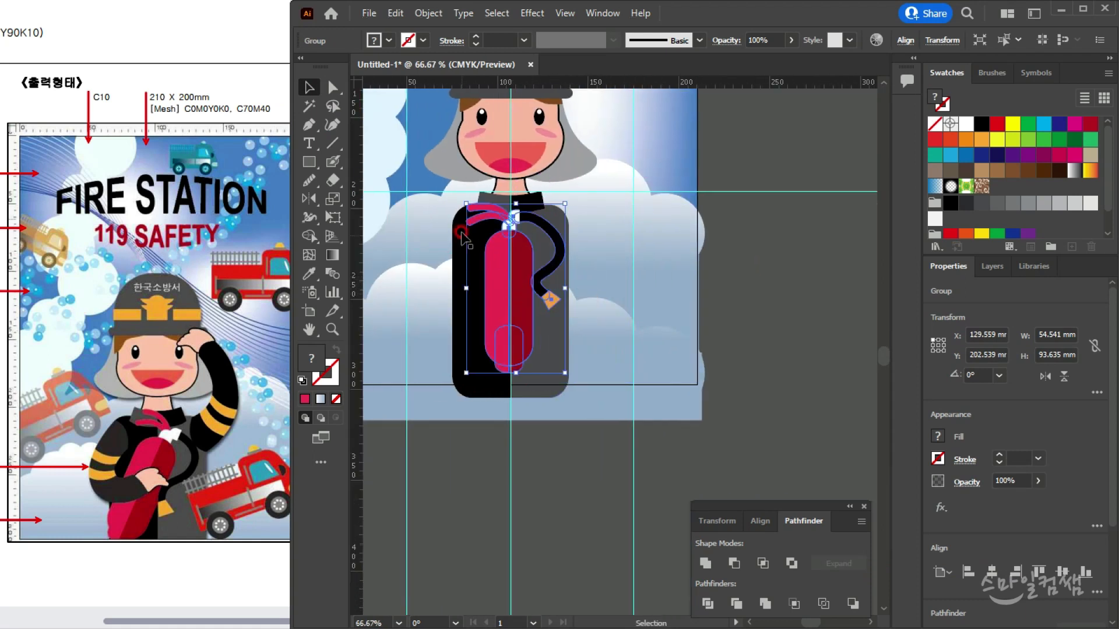
Tilt the extinguisher clockwise and position it diagonally across the jacket, with its handles overlapping the collar
scroll(463, 236, up, 2)
drag(693, 163, 726, 202)
drag(561, 376, 536, 394)
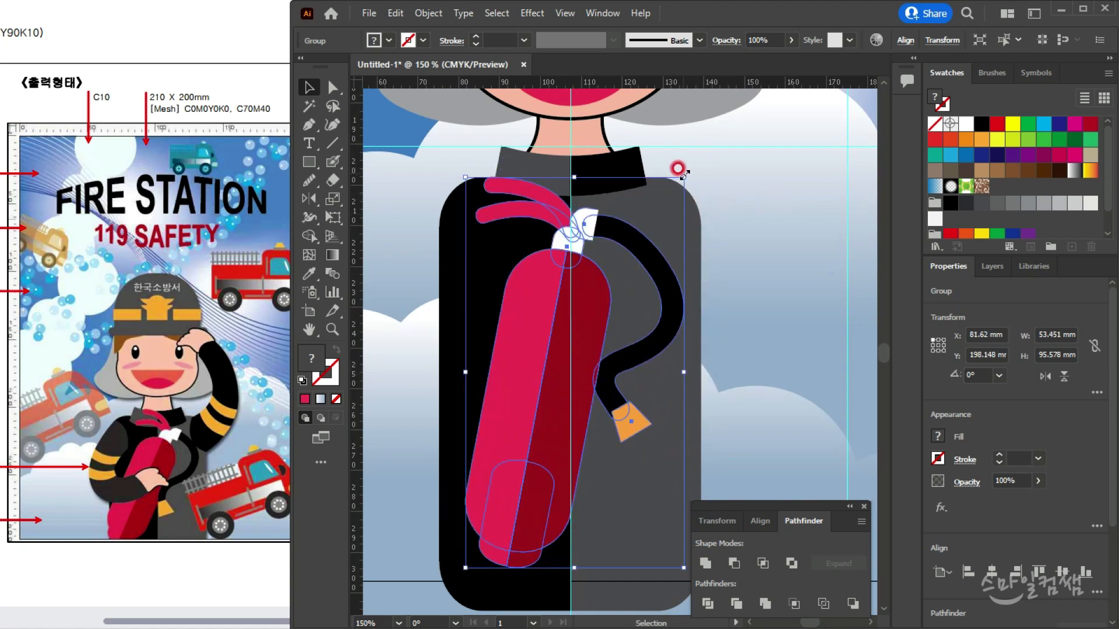
mouse_move(688, 166)
mouse_down()
mouse_move(702, 188)
mouse_move(690, 158)
mouse_move(702, 153)
mouse_up()
drag(591, 301, 597, 304)
drag(711, 150, 731, 156)
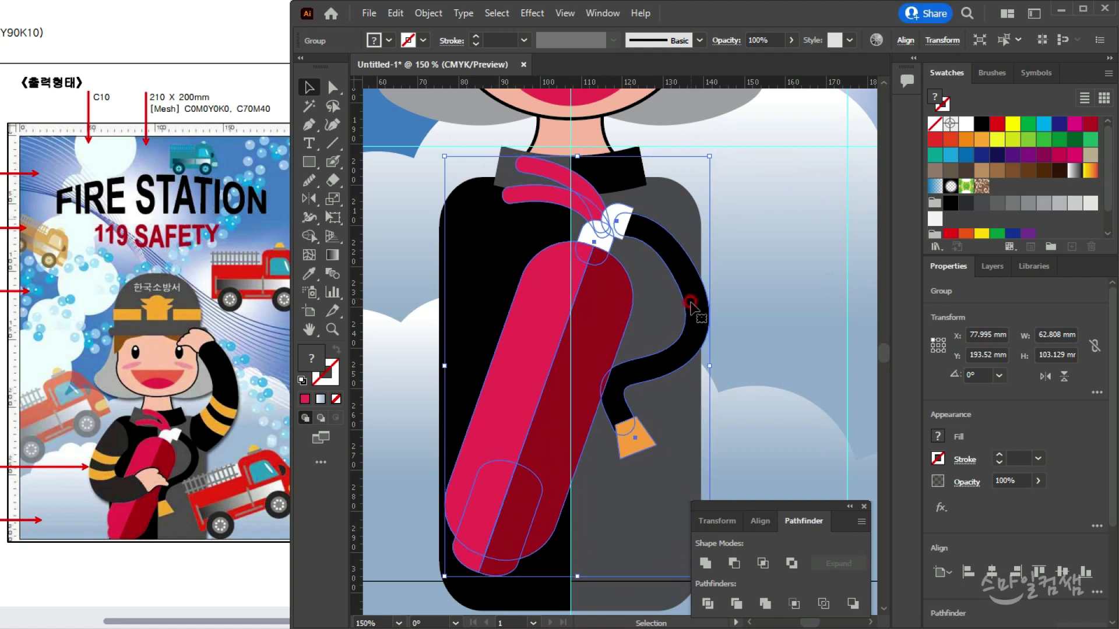
drag(686, 357, 679, 358)
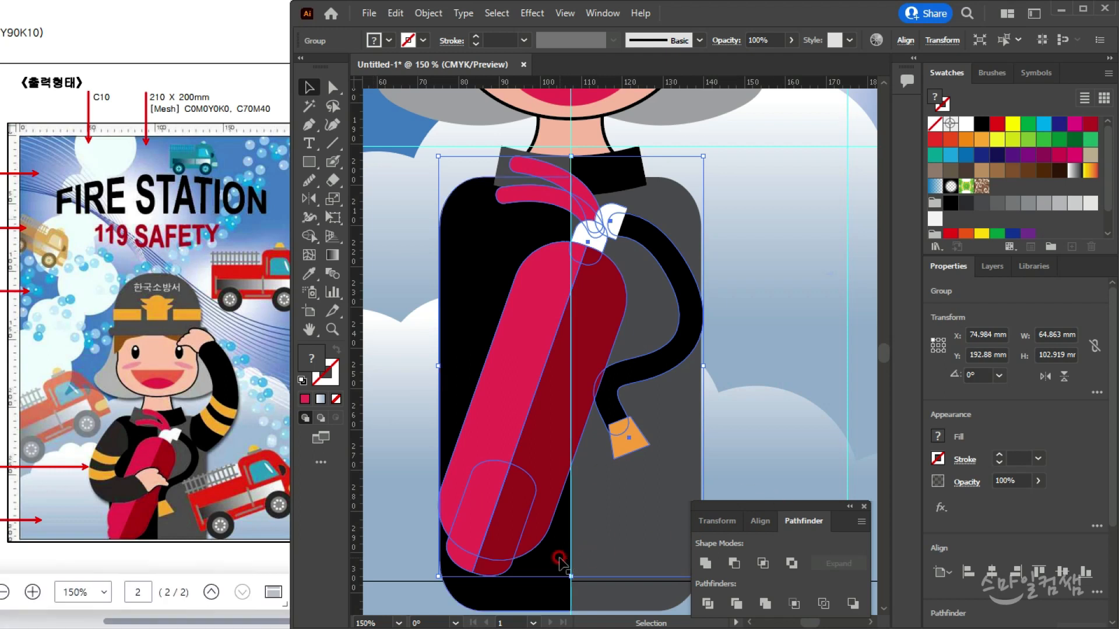
Examine the firefighter's saluting arm in the reference poster and the matching area beside the drawn jacket
click(207, 430)
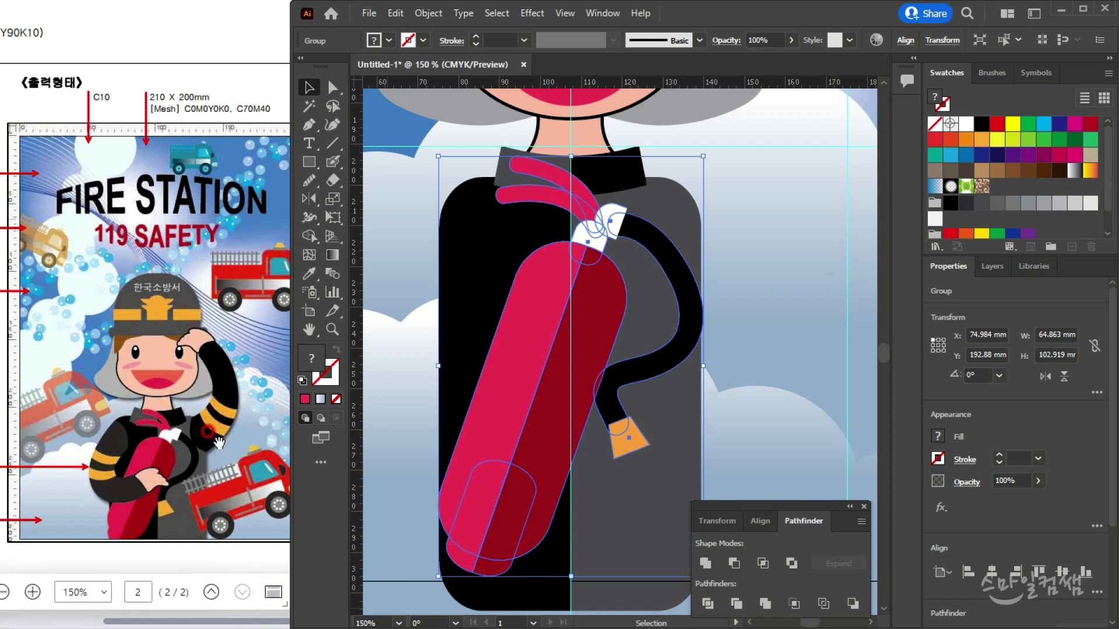
click(821, 252)
click(211, 354)
click(768, 277)
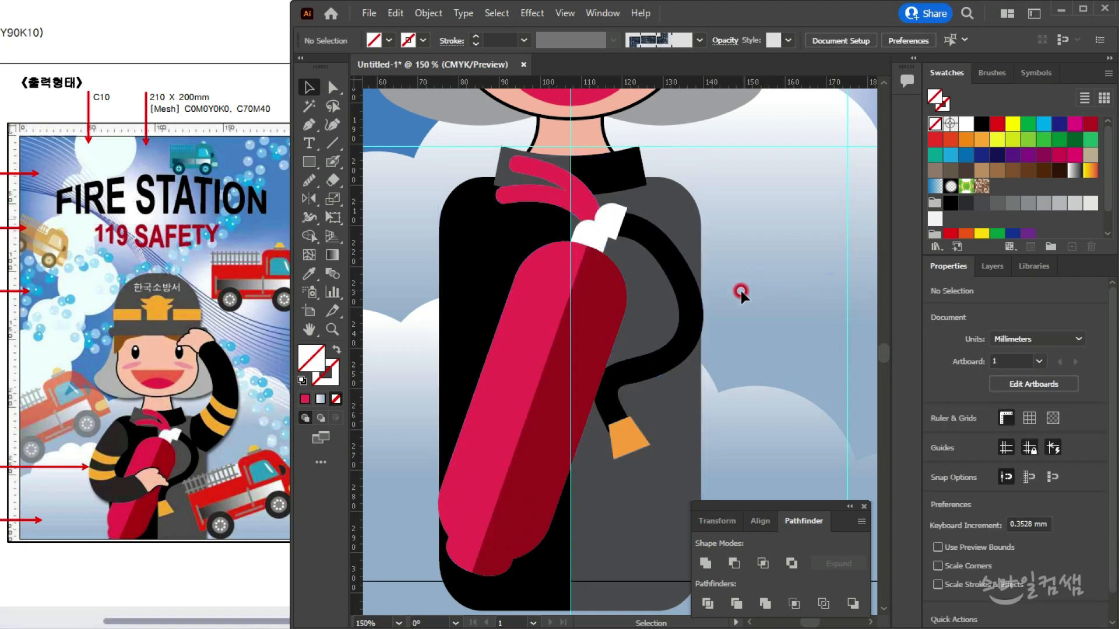
drag(739, 295, 654, 243)
click(825, 529)
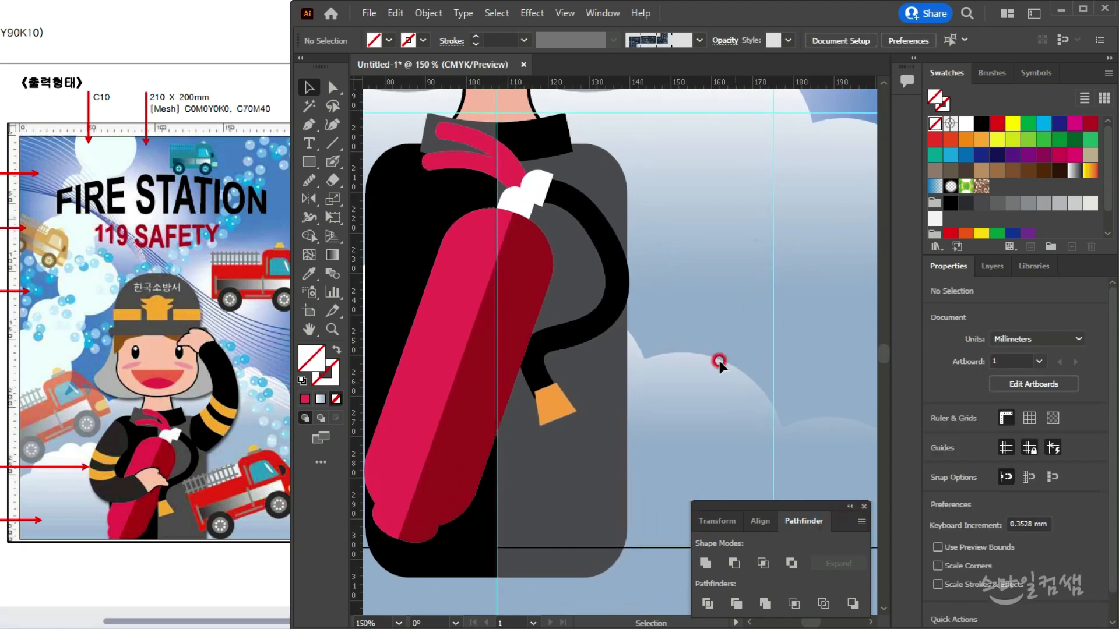
drag(719, 362, 695, 358)
Draw the saluting arm's upper outline with the Pen tool, from beside the face over a rounded wrist end and down to the elbow
click(308, 125)
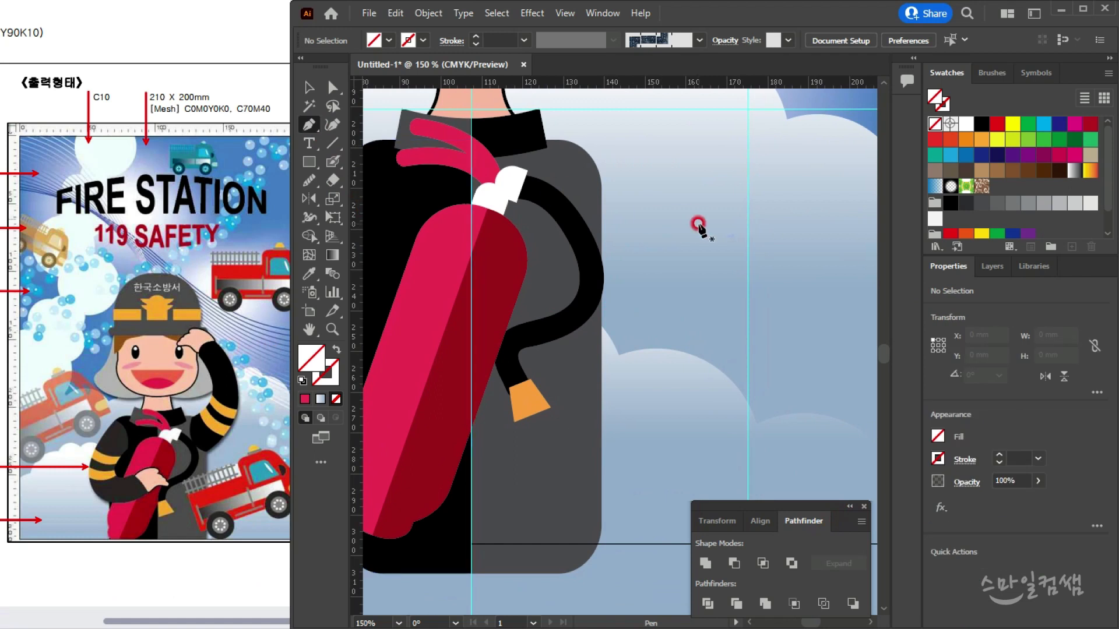
drag(709, 238, 681, 238)
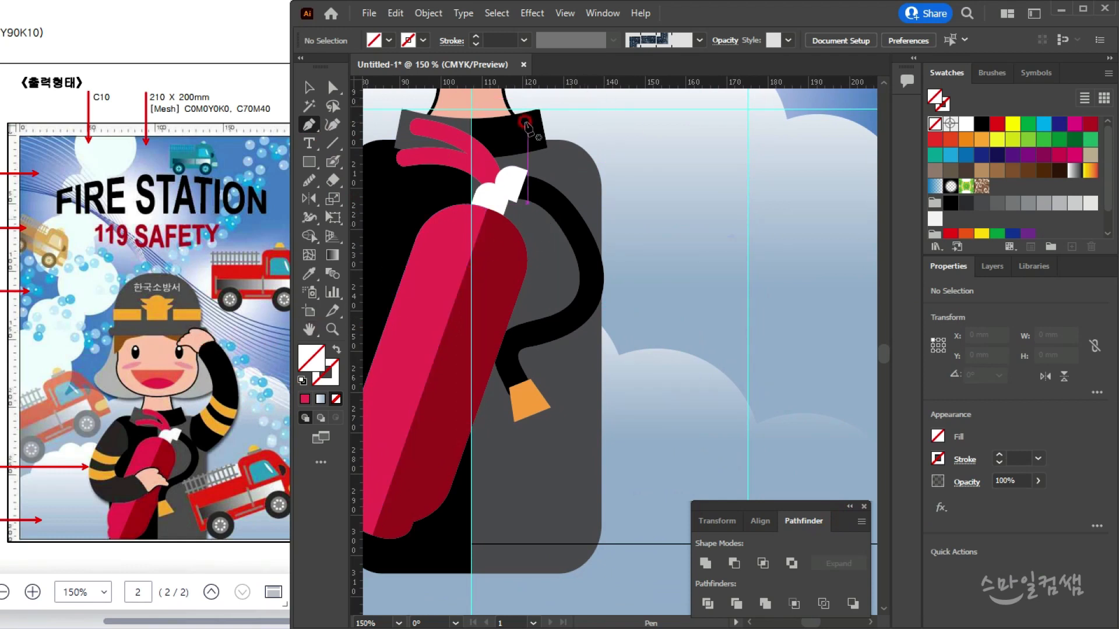
drag(604, 181, 560, 391)
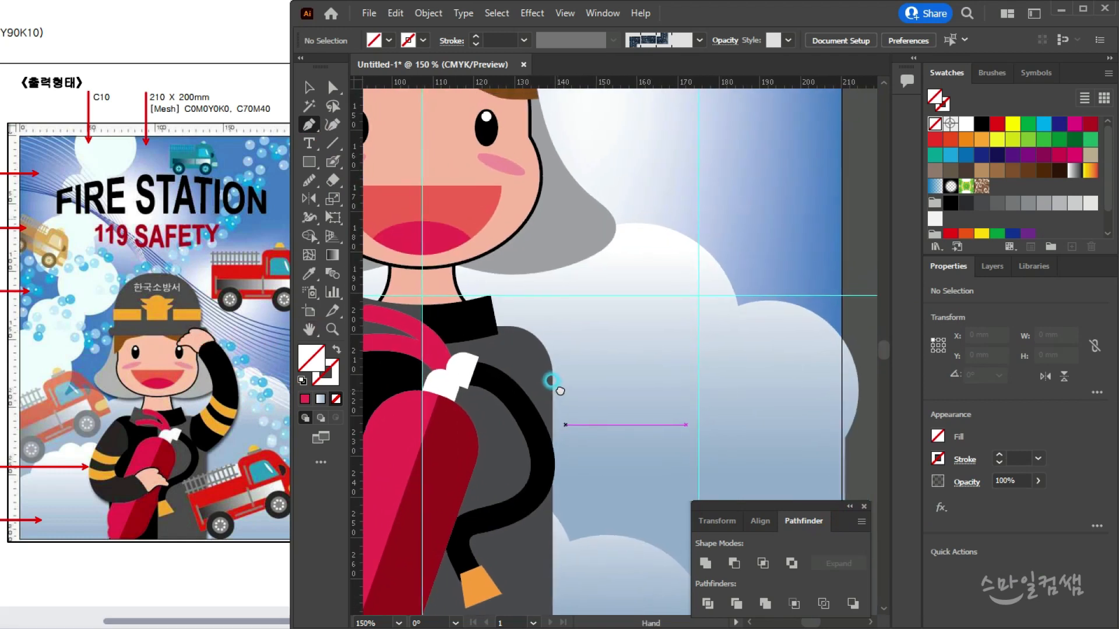
scroll(512, 368, up, 3)
scroll(560, 357, down, 1)
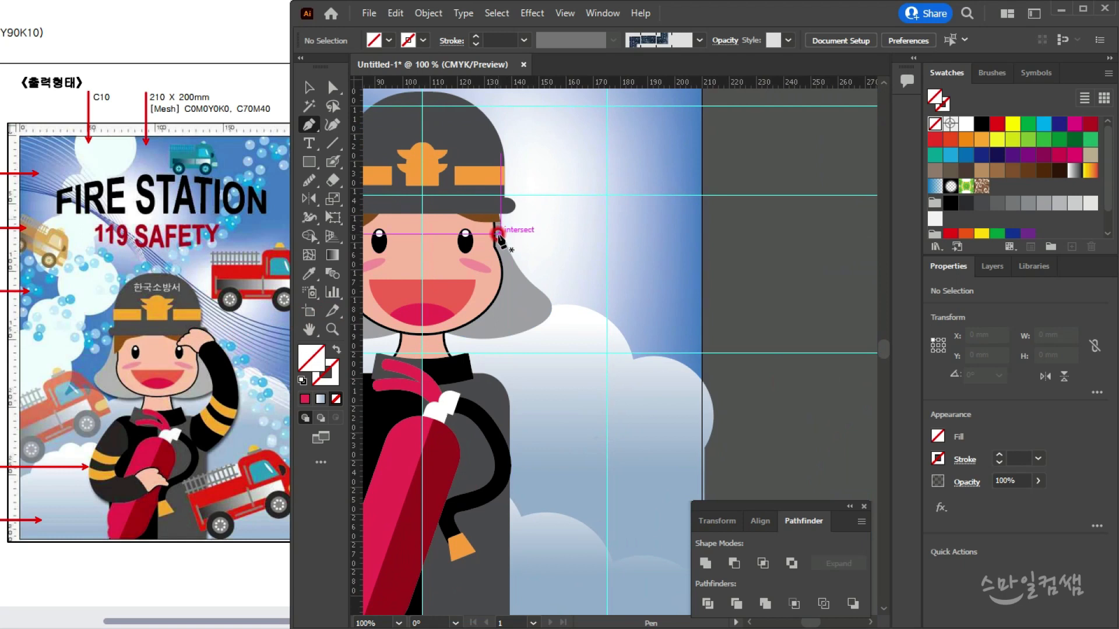
drag(497, 233, 589, 305)
alt+scroll(589, 337, down, 1)
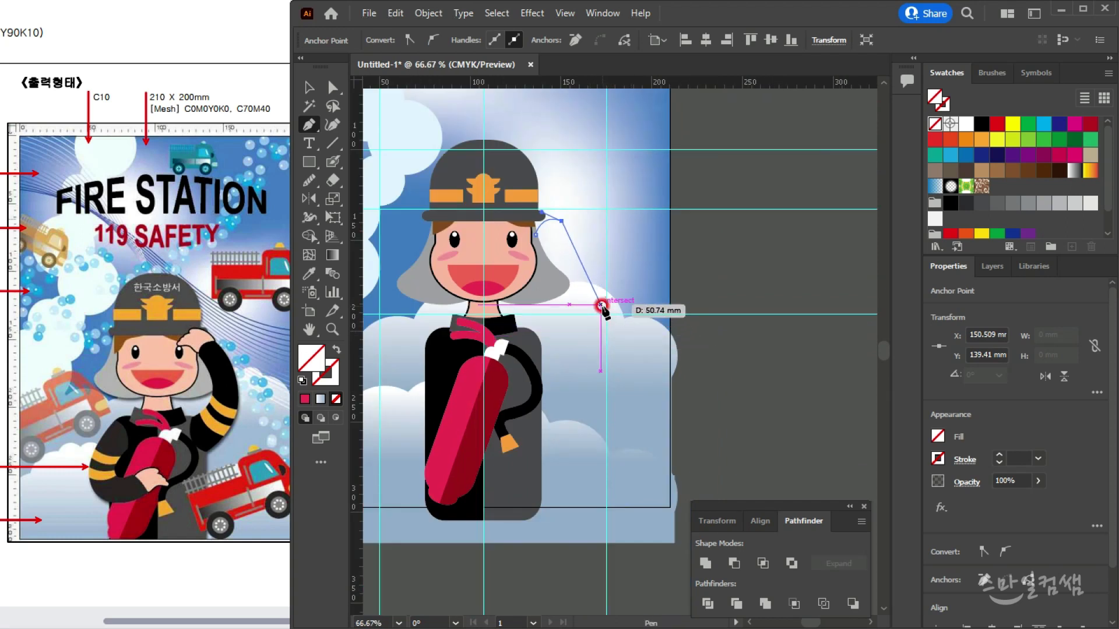
drag(607, 319, 613, 391)
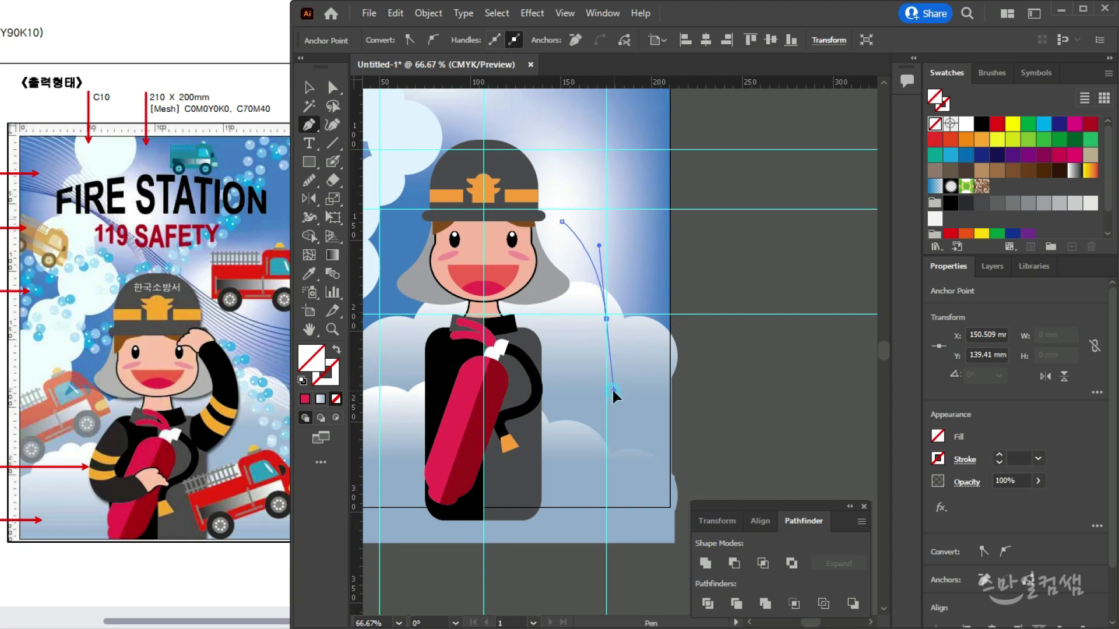
Give the open arm path a black 4 pt stroke
click(982, 123)
click(999, 455)
click(999, 456)
click(998, 455)
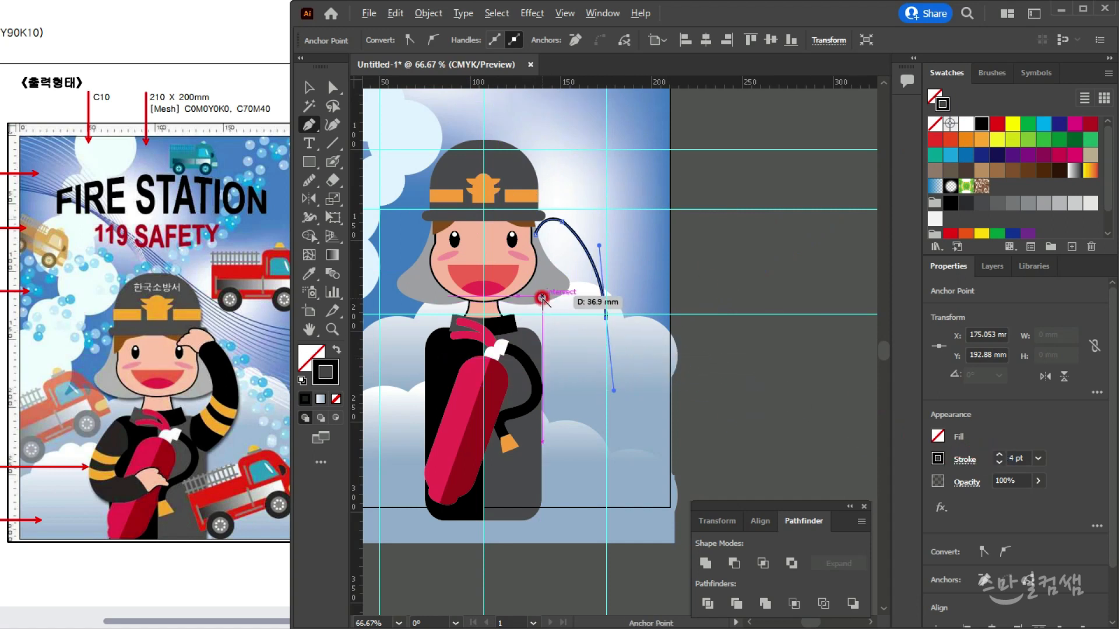
Continue the arm outline around the shoulder and close it beside the face, making a shape about 44 mm wide and 84 mm high
scroll(542, 298, up, 1)
drag(577, 408, 526, 355)
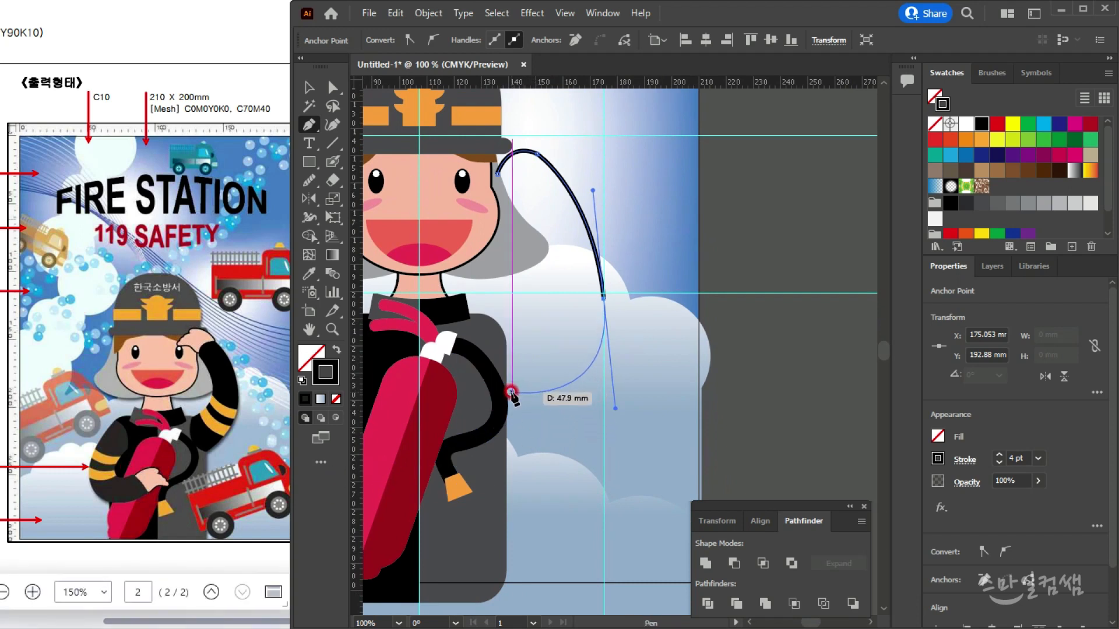
ctrl+click(604, 298)
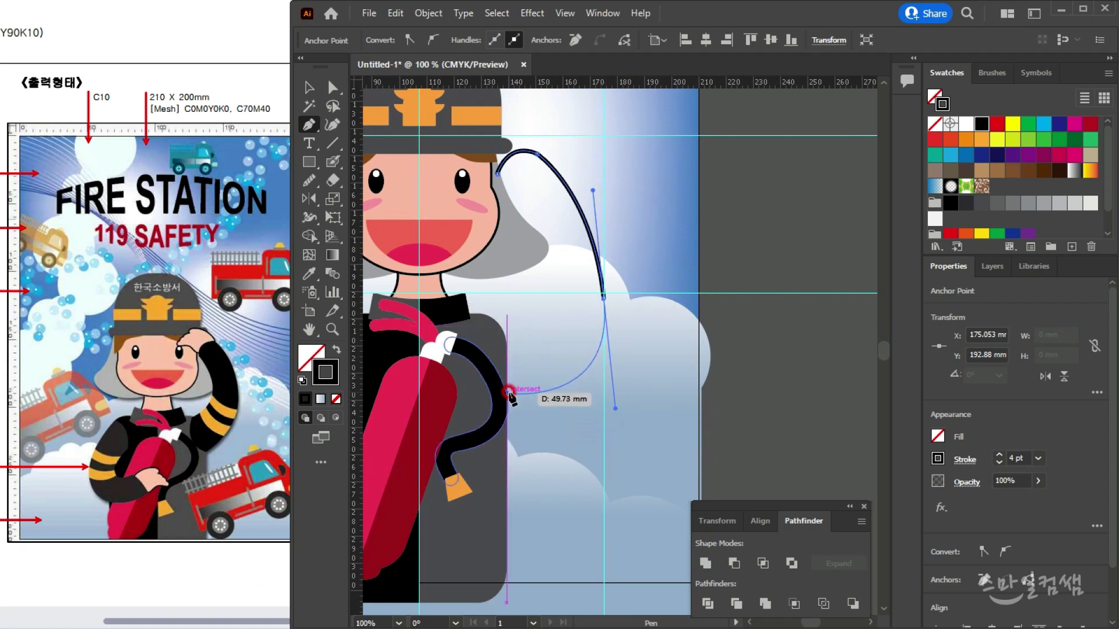
mouse_move(507, 374)
mouse_down()
mouse_move(595, 295)
mouse_move(594, 349)
mouse_move(518, 355)
mouse_up()
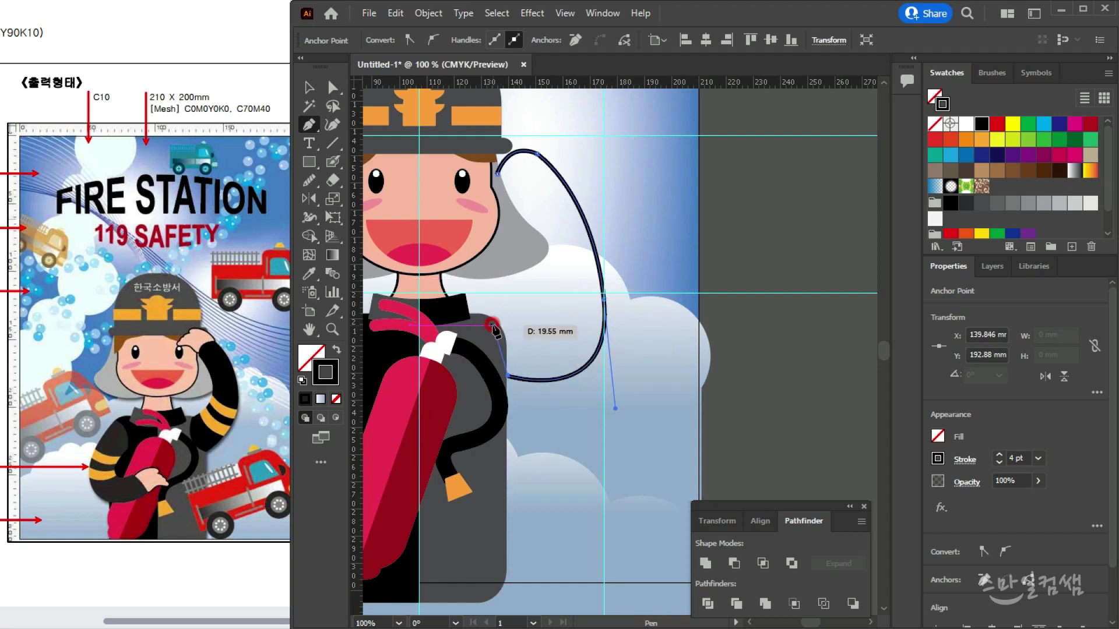
drag(498, 318, 514, 279)
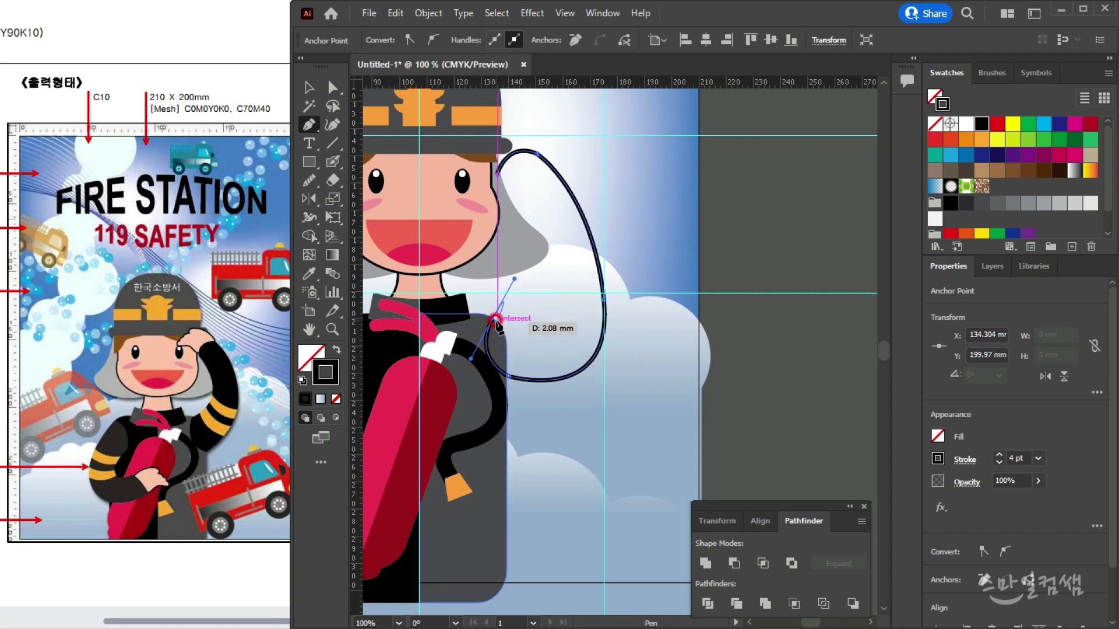
drag(493, 317, 500, 175)
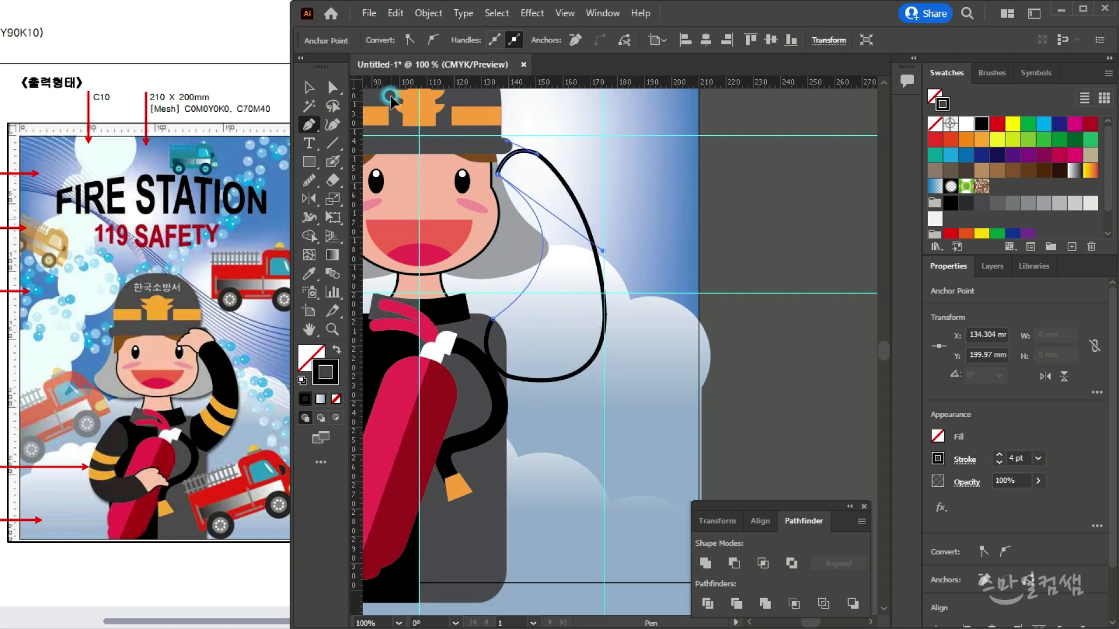
scroll(415, 143, up, 2)
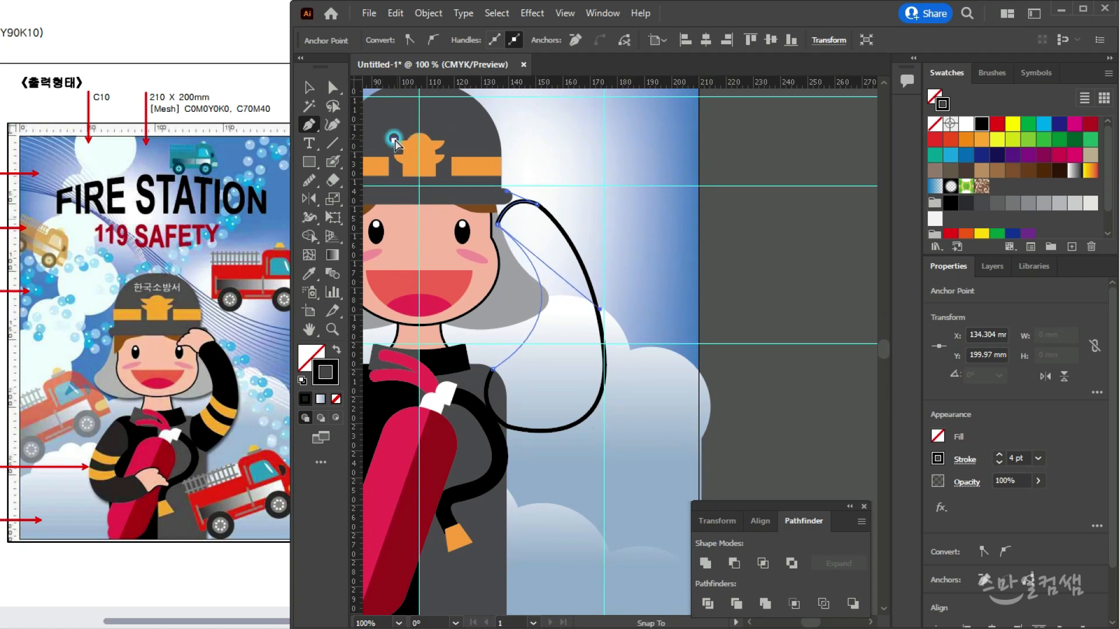
click(583, 367)
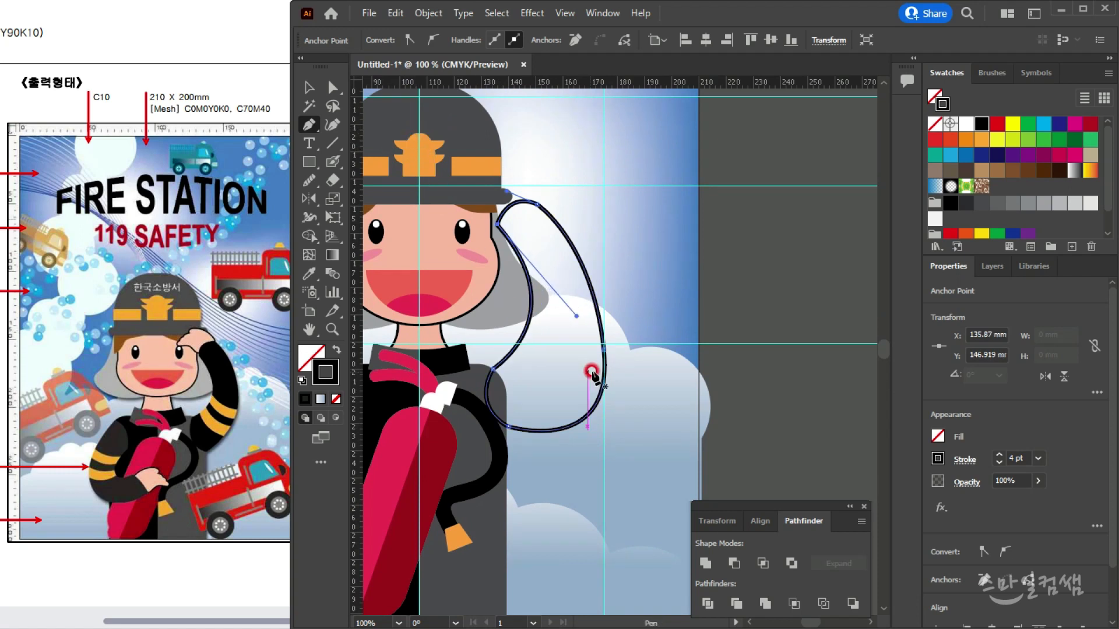
Move the arm's elbow anchor point up about 4 mm and shorten its lower curve handle to tighten the underside of the upper arm
click(337, 90)
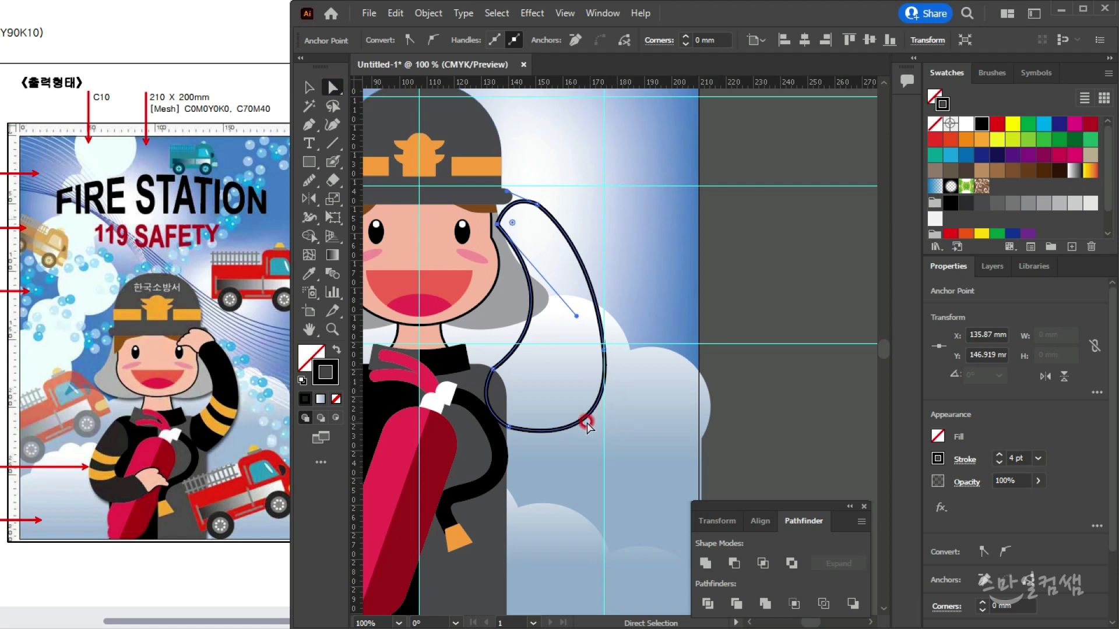
click(603, 348)
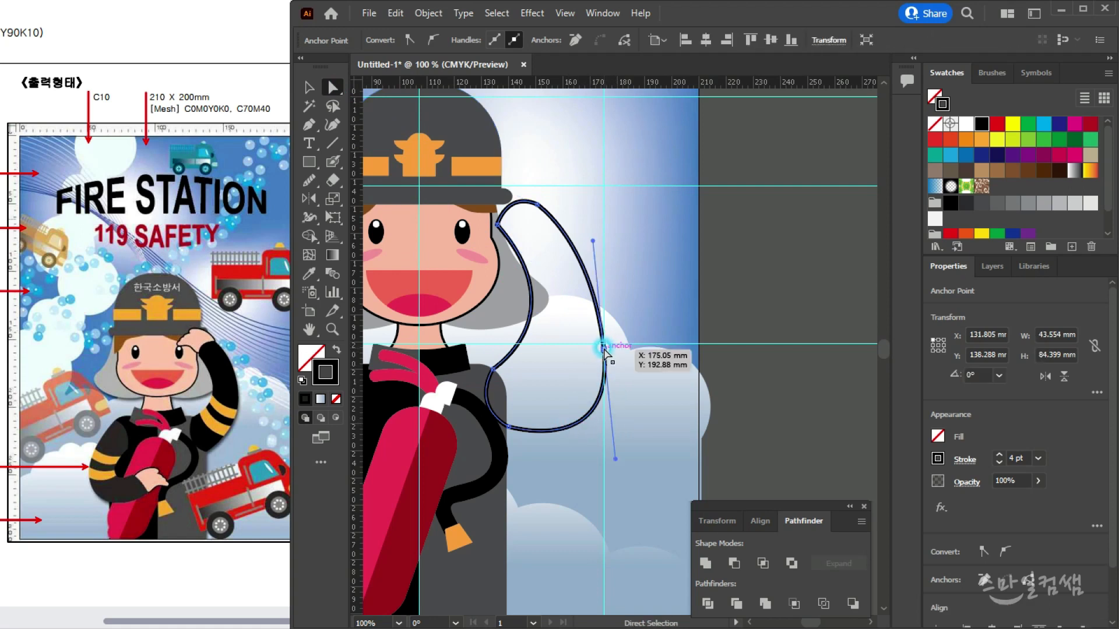
scroll(605, 350, up, 3)
drag(604, 350, 601, 320)
scroll(601, 322, down, 3)
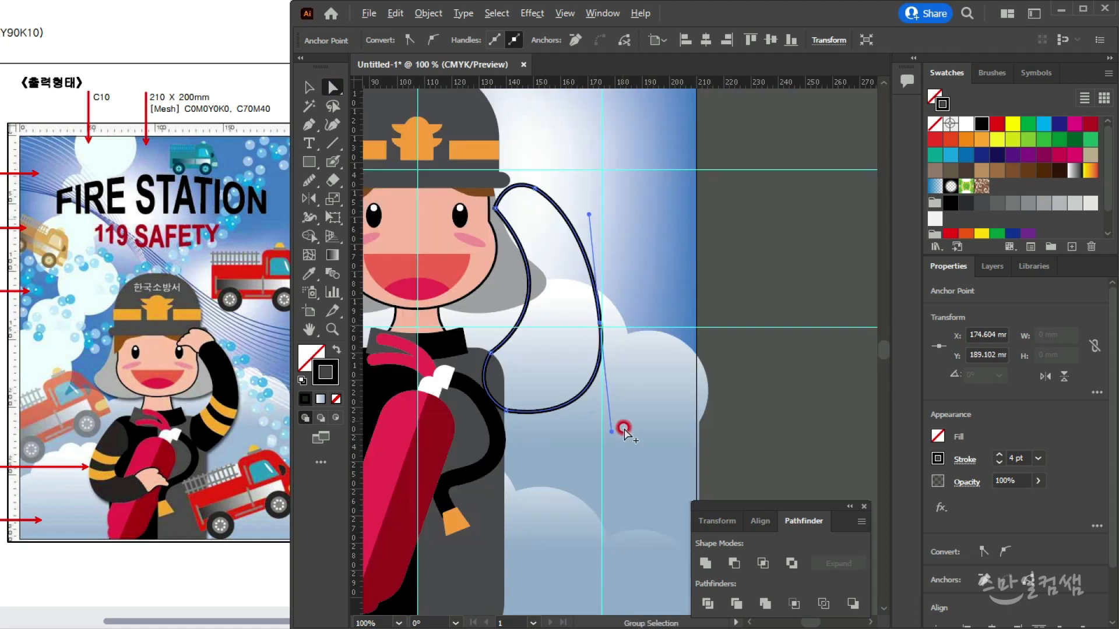
drag(614, 429, 602, 371)
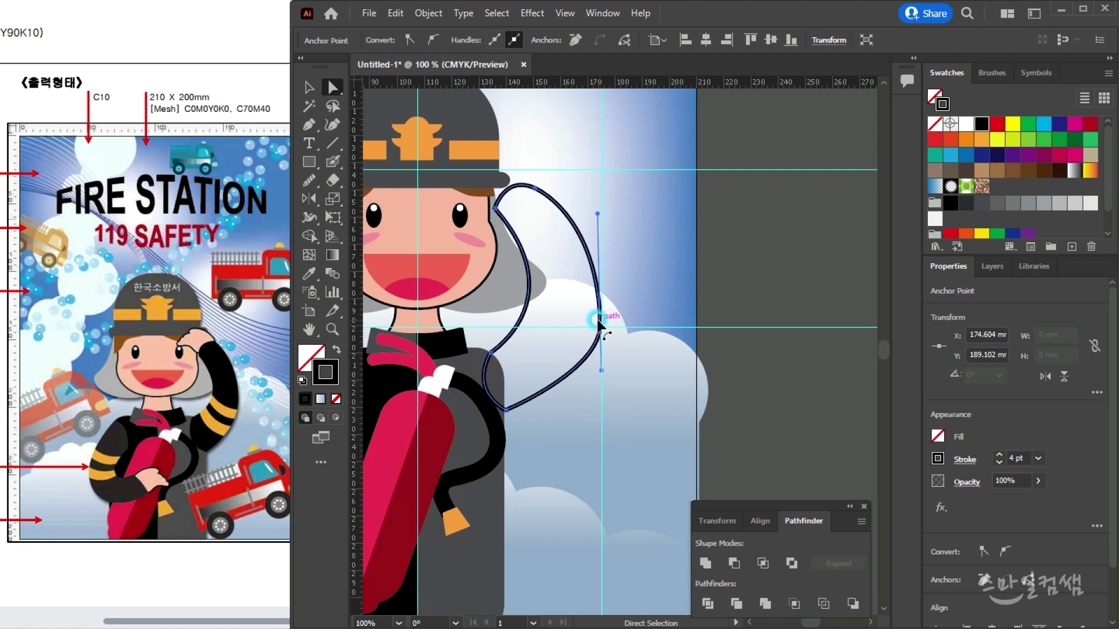
Shift the elbow anchor about 10 mm toward the face and adjust its two handles to slim and smooth the arm's outer curve
key(ctrl+space)
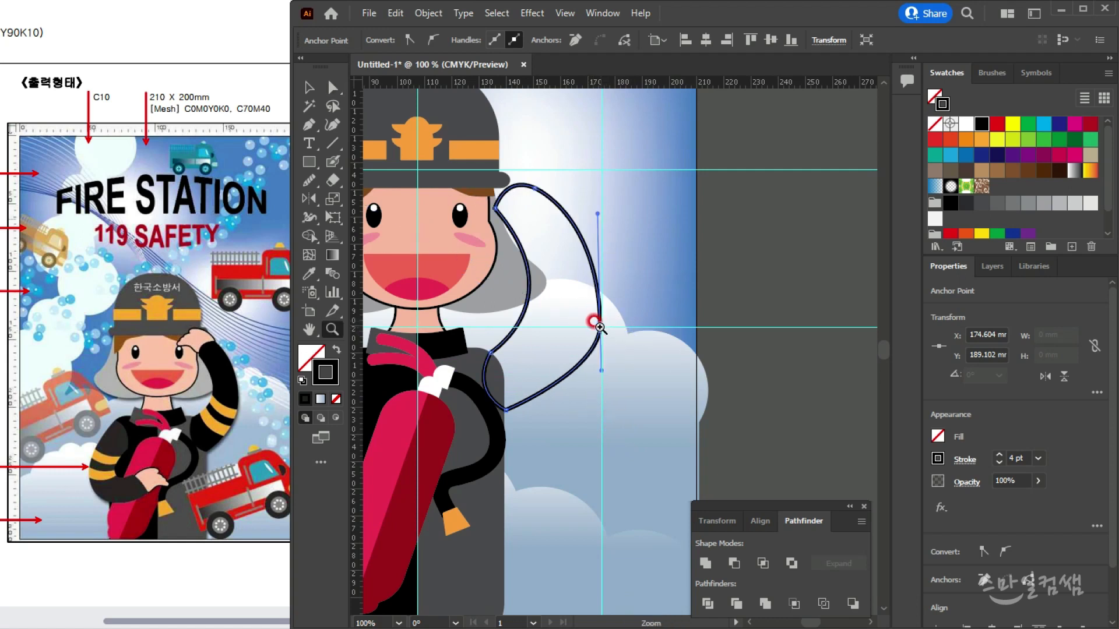
drag(599, 326, 583, 312)
scroll(537, 229, up, 1)
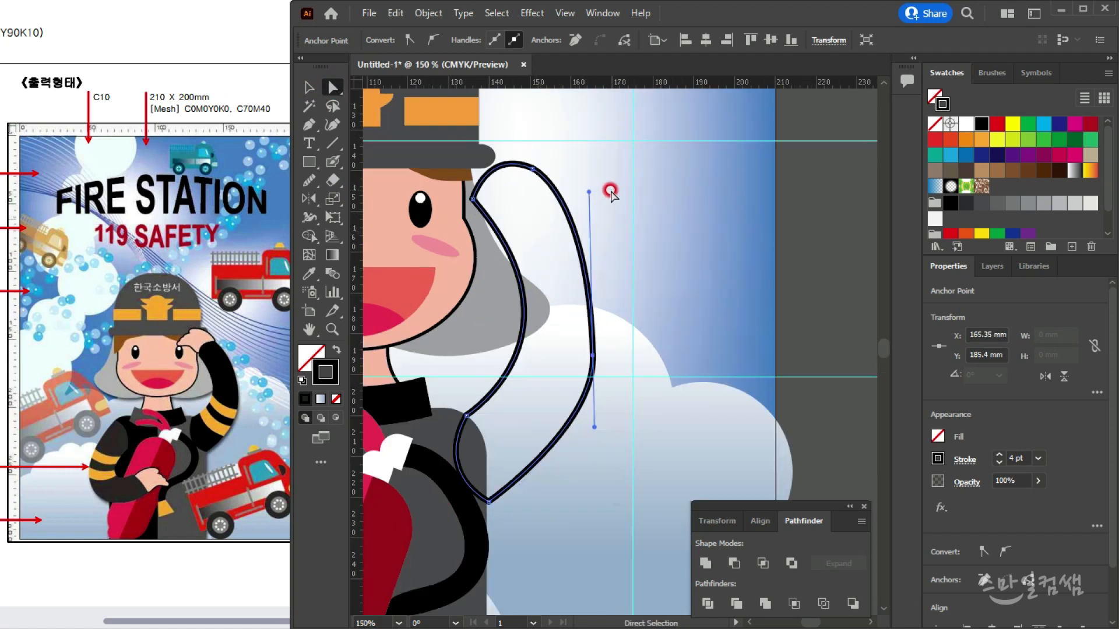
drag(588, 187, 600, 233)
drag(592, 358, 589, 356)
drag(585, 425, 588, 464)
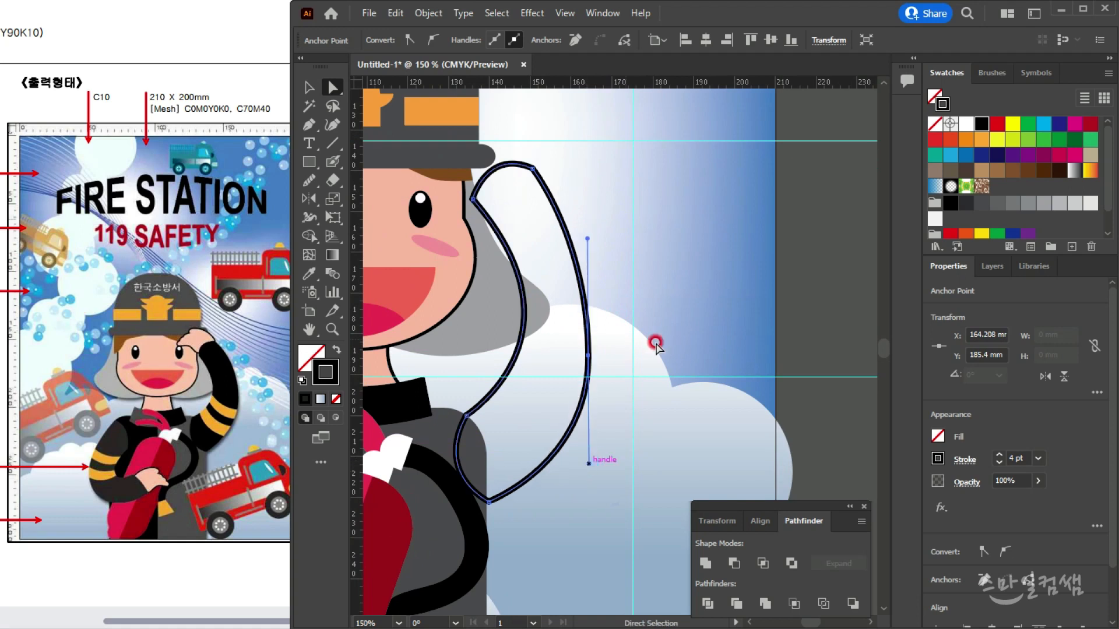
Swap the arm's stroke and fill so it is solid black without an outline
click(332, 347)
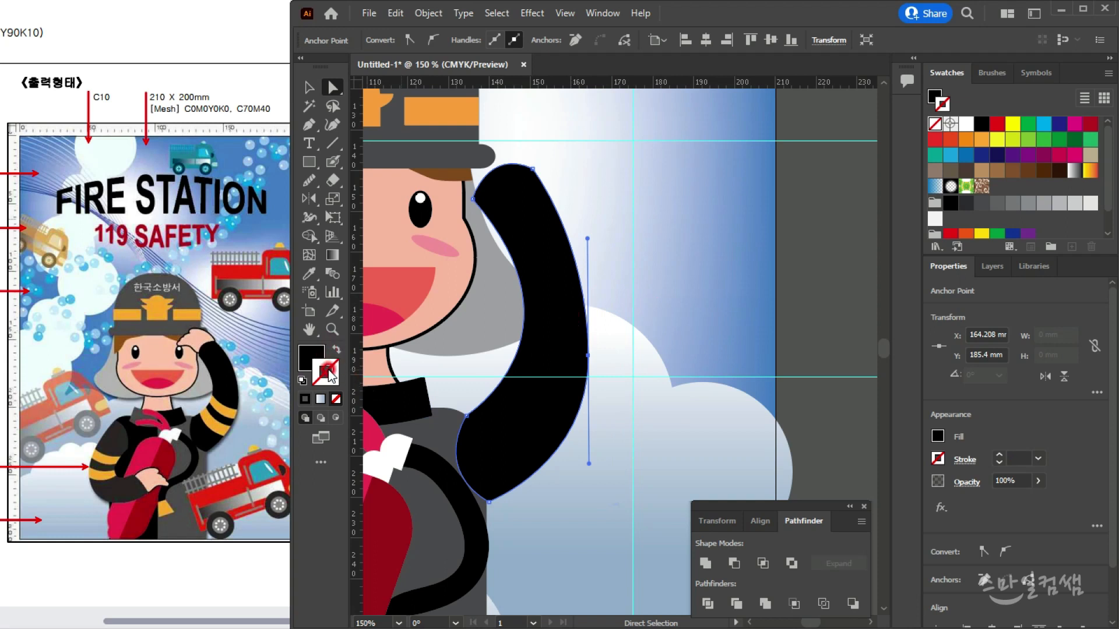
click(310, 90)
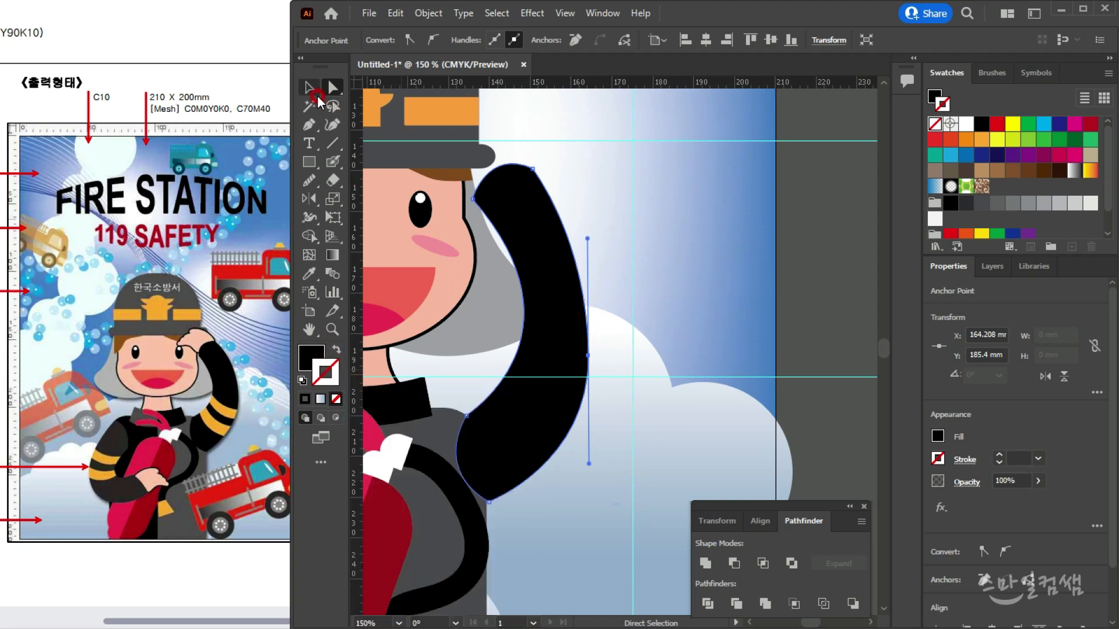
click(712, 286)
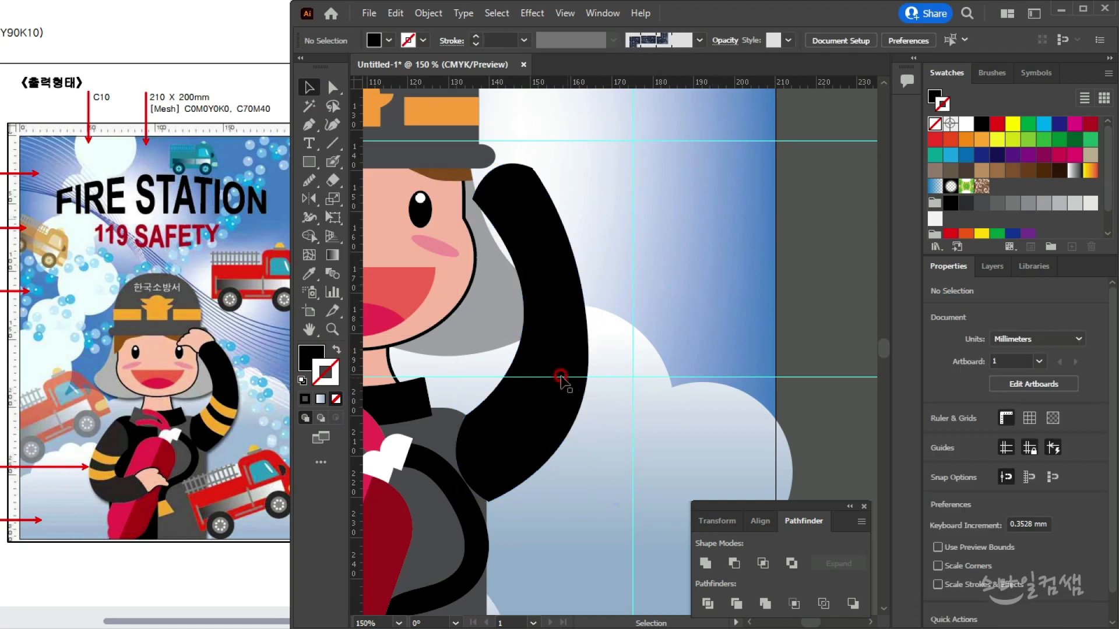
Reshape the arm's inner edge by bending its curve slightly toward the face
click(546, 356)
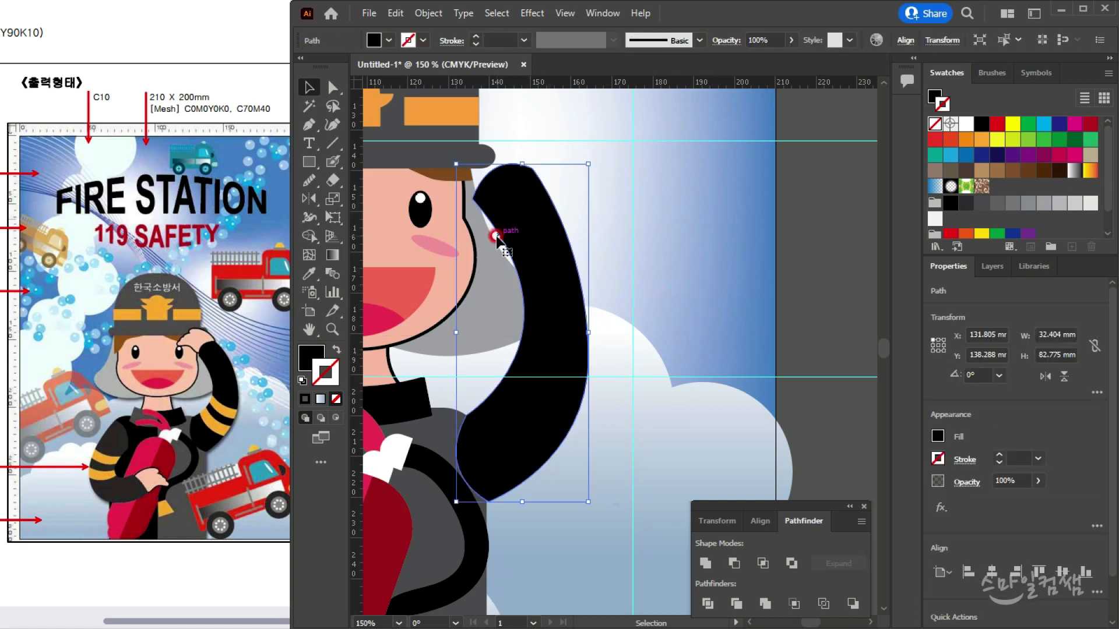
drag(512, 259, 499, 261)
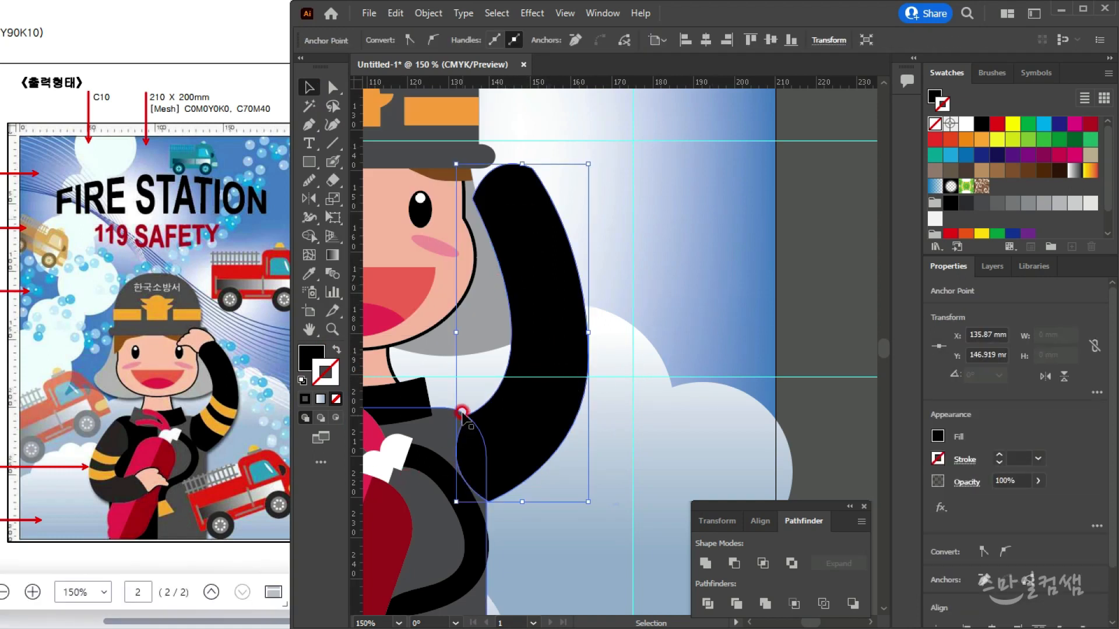
scroll(575, 365, down, 2)
drag(594, 374, 694, 280)
scroll(631, 217, up, 1)
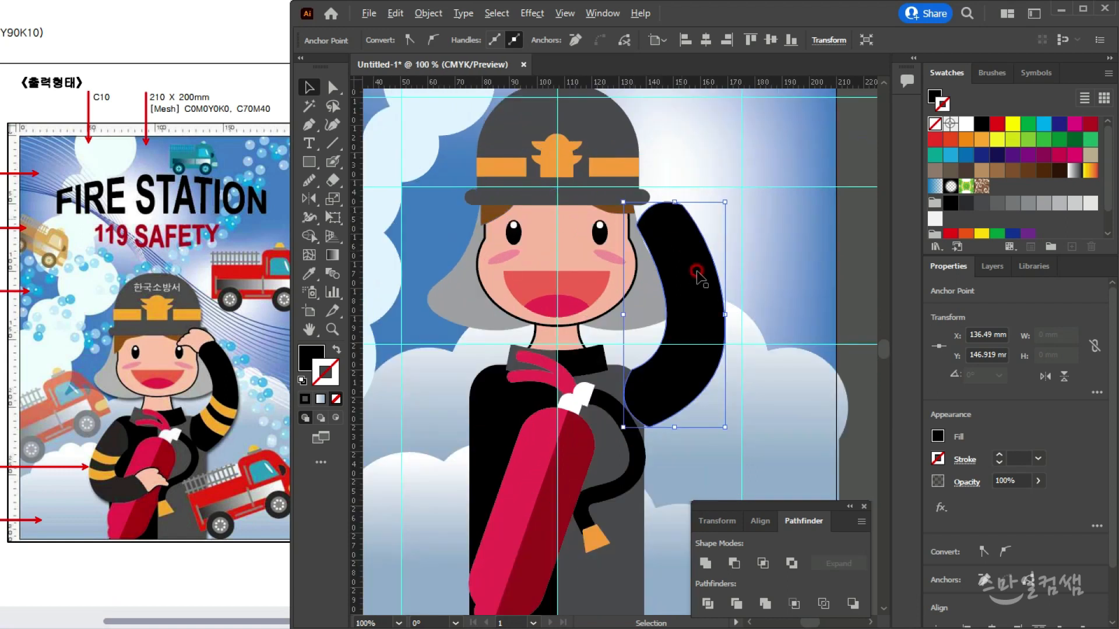
Reflect a copy of the black arm across the vertical axis at the body's center line
scroll(686, 304, down, 3)
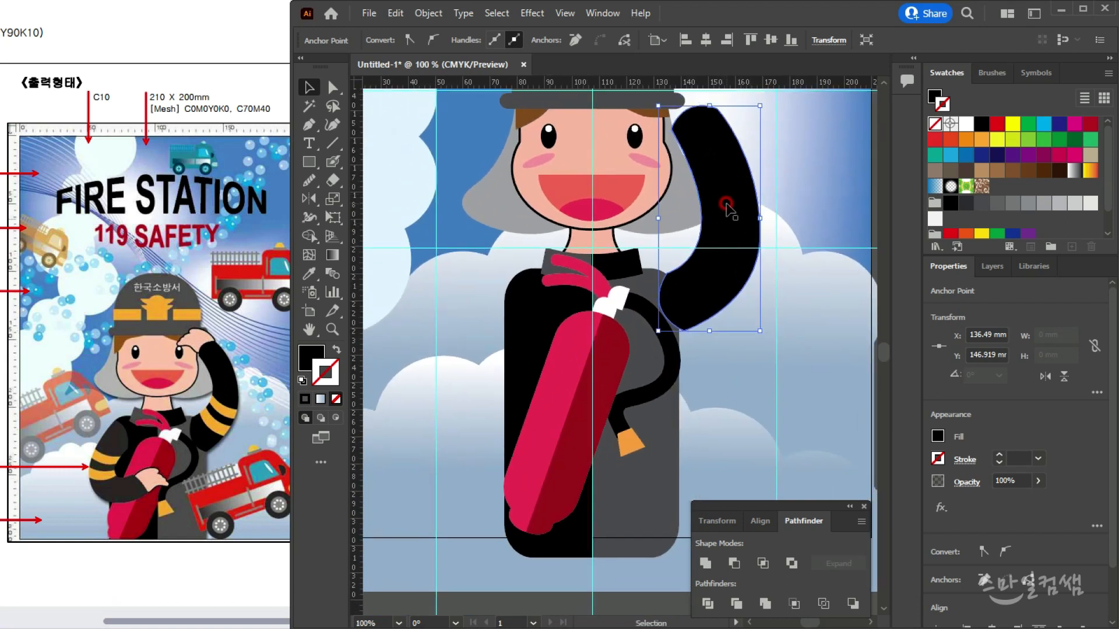
click(726, 205)
key(o)
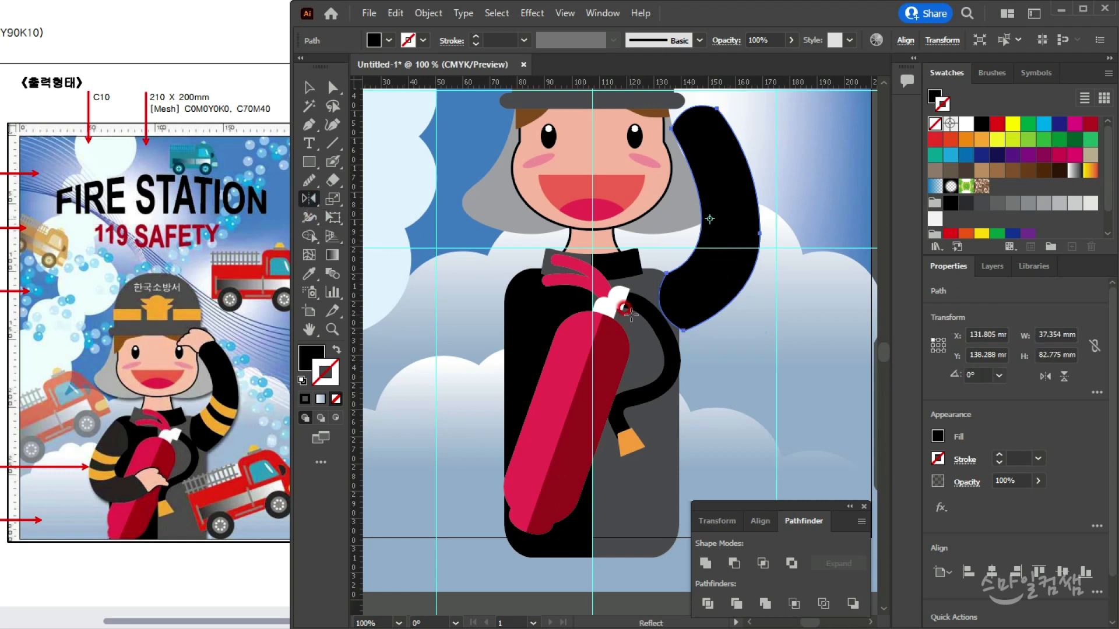
alt+click(592, 221)
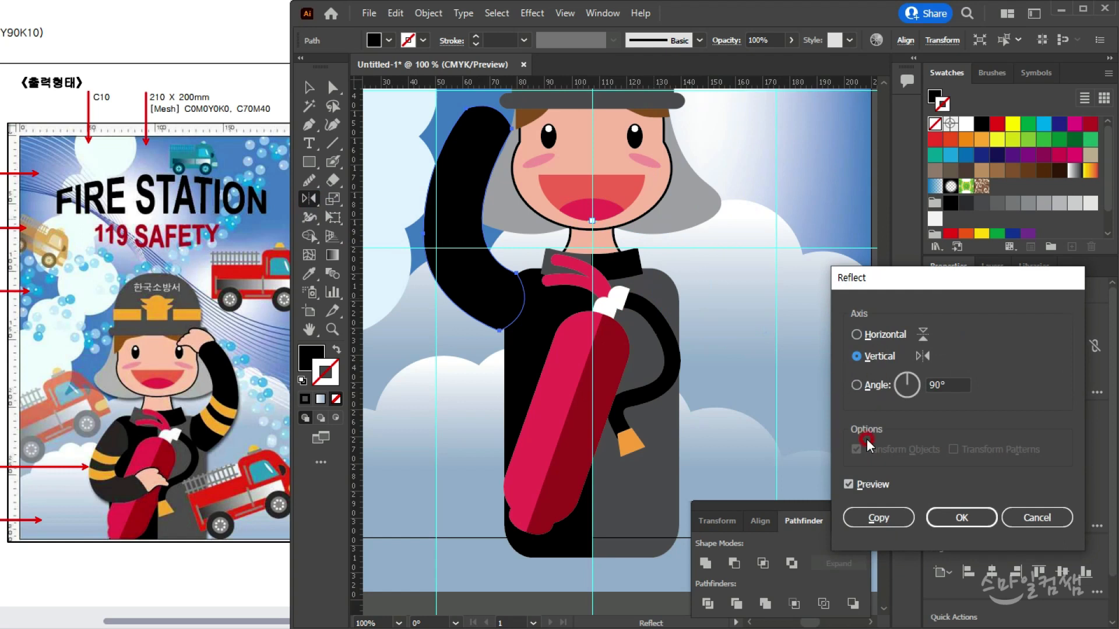
click(866, 513)
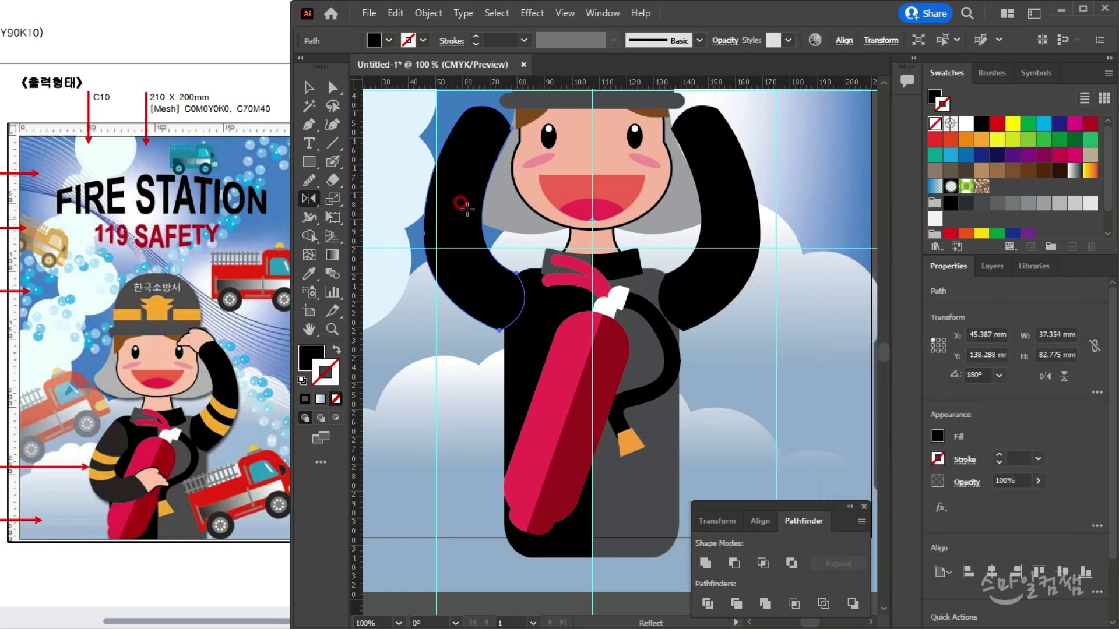
Flip the mirrored arm upside down and move it onto the black half of the jacket, with its wide end at the shoulder
mouse_move(458, 206)
mouse_down()
mouse_move(458, 149)
mouse_move(459, 187)
mouse_up()
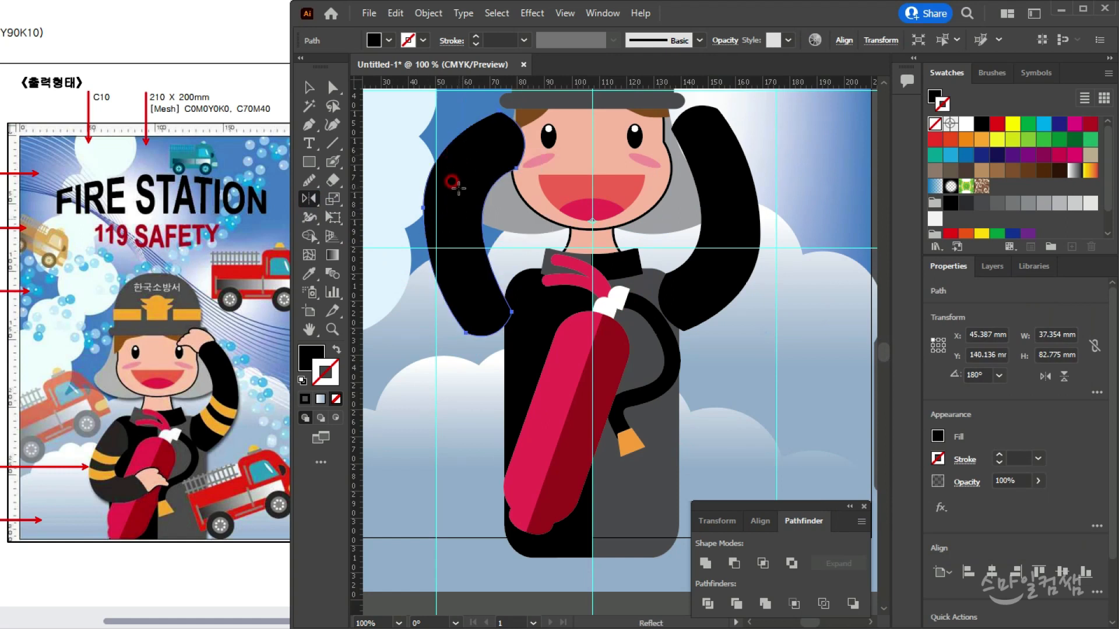
click(309, 87)
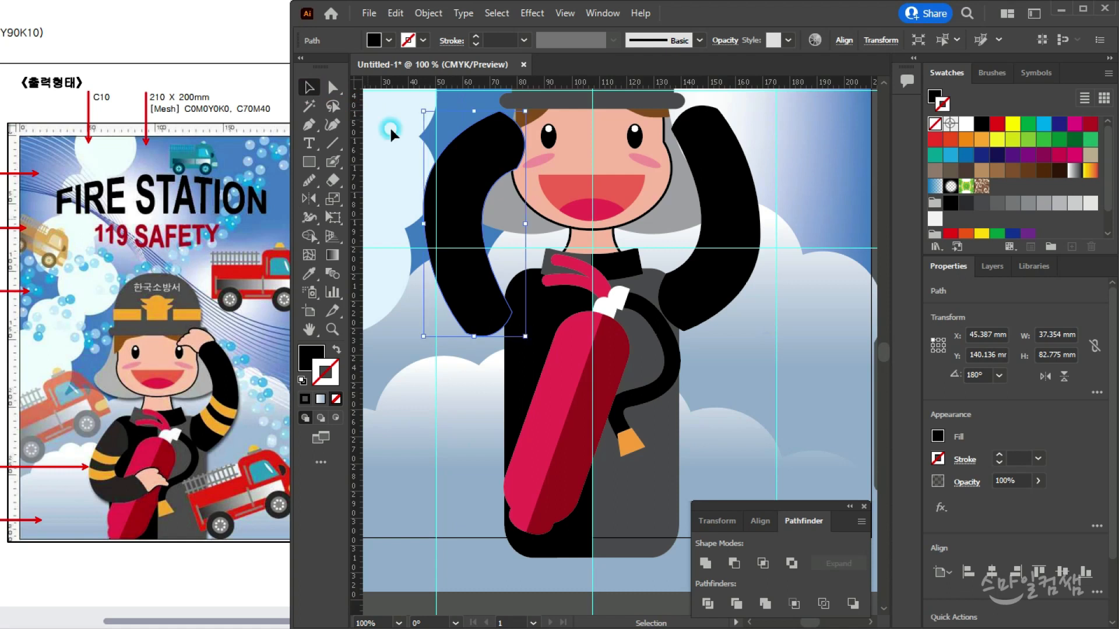
drag(503, 158, 518, 317)
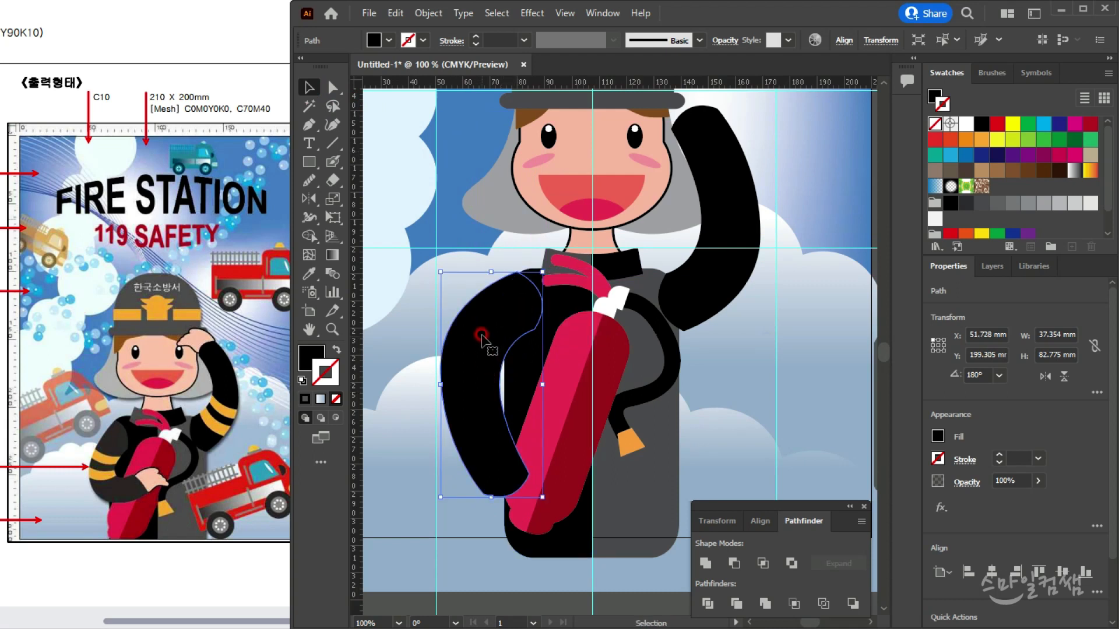
click(935, 91)
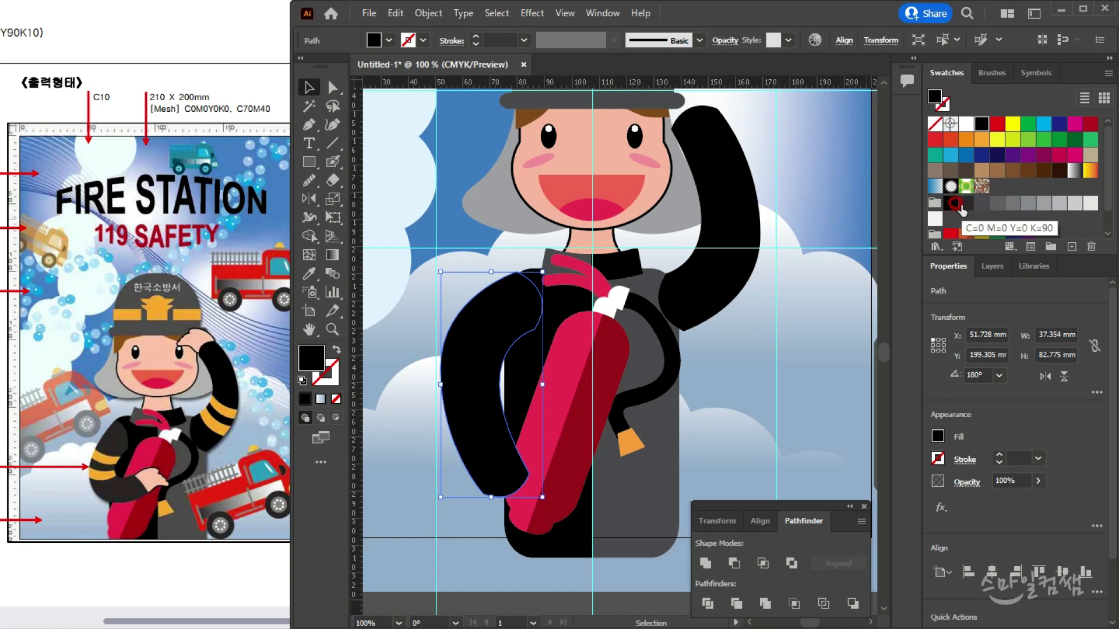
Fill the mirrored arm with the C=0 M=0 Y=0 K=90 gray and shift it slightly outward and down
click(965, 202)
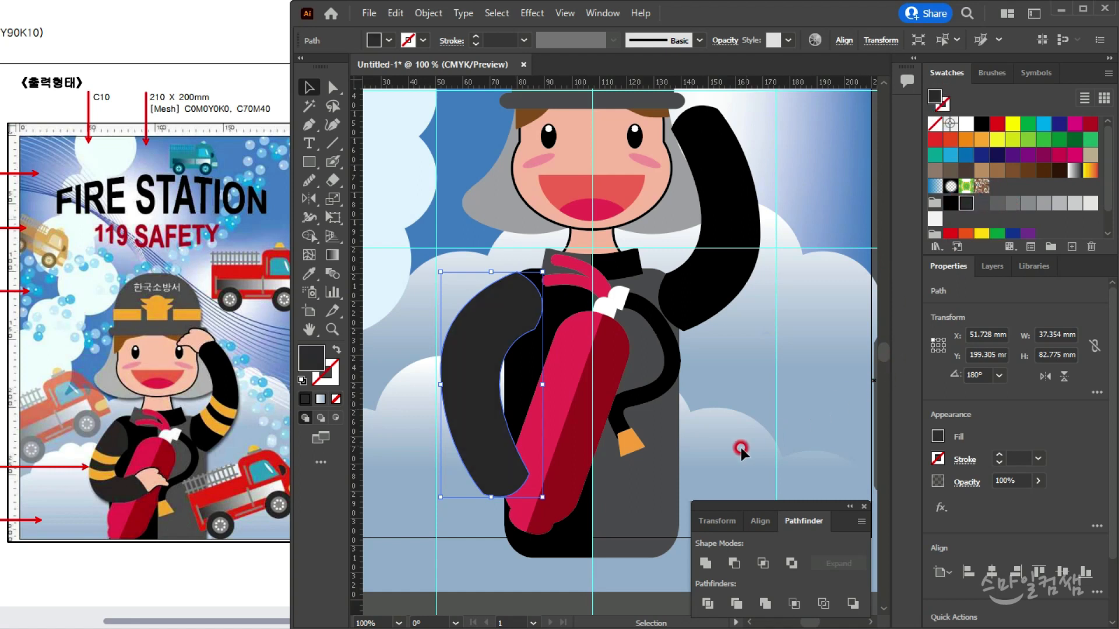
drag(515, 326, 521, 329)
right_click(511, 492)
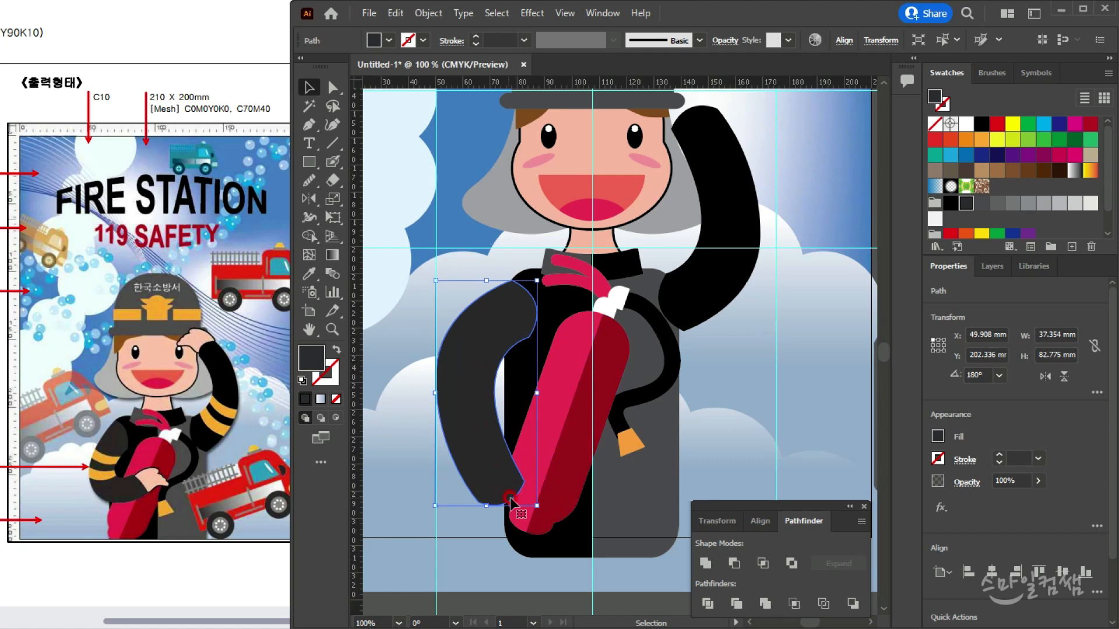
scroll(520, 498, up, 1)
scroll(548, 505, down, 3)
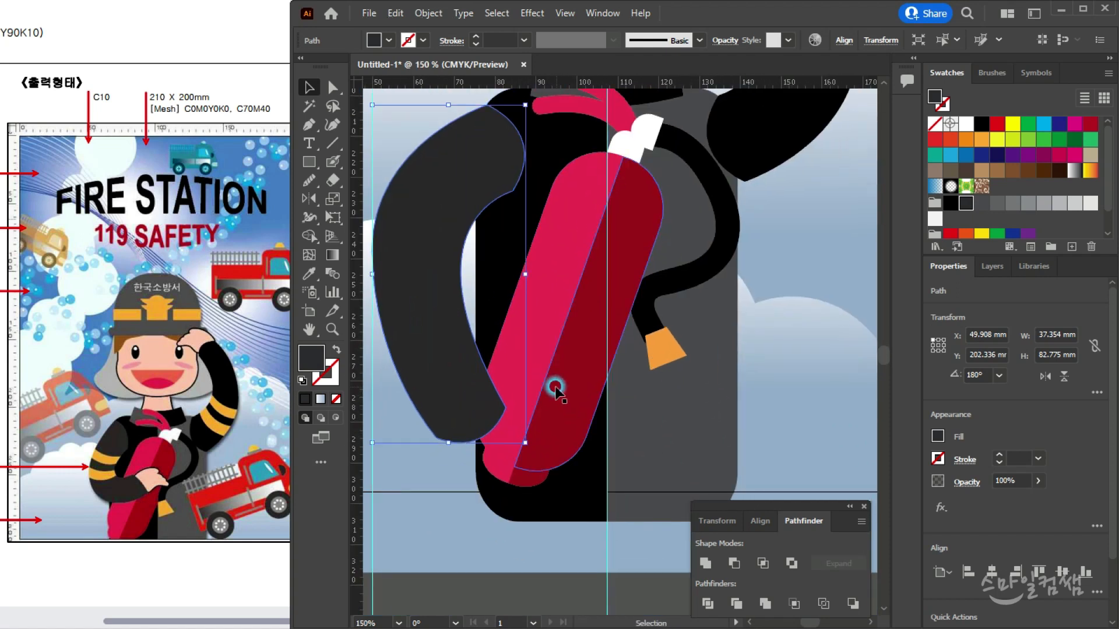
Move the arm's inner wrist anchor onto the extinguisher, color the arm yellow for contrast, and curve its inner edge into an elbow bend
click(342, 85)
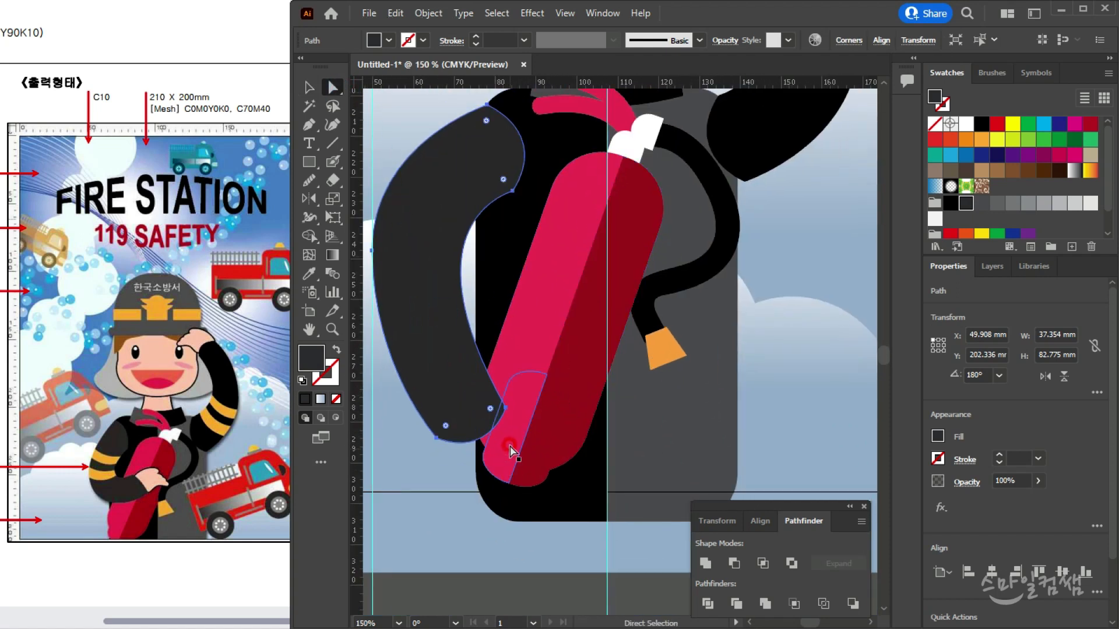
click(505, 407)
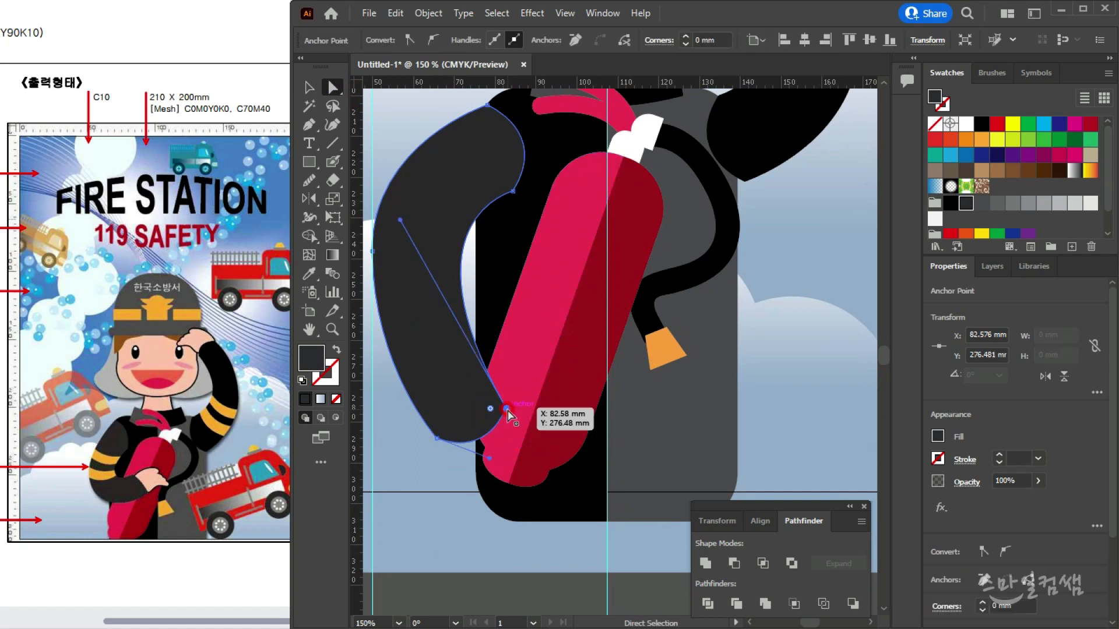
drag(505, 410, 548, 327)
click(445, 145)
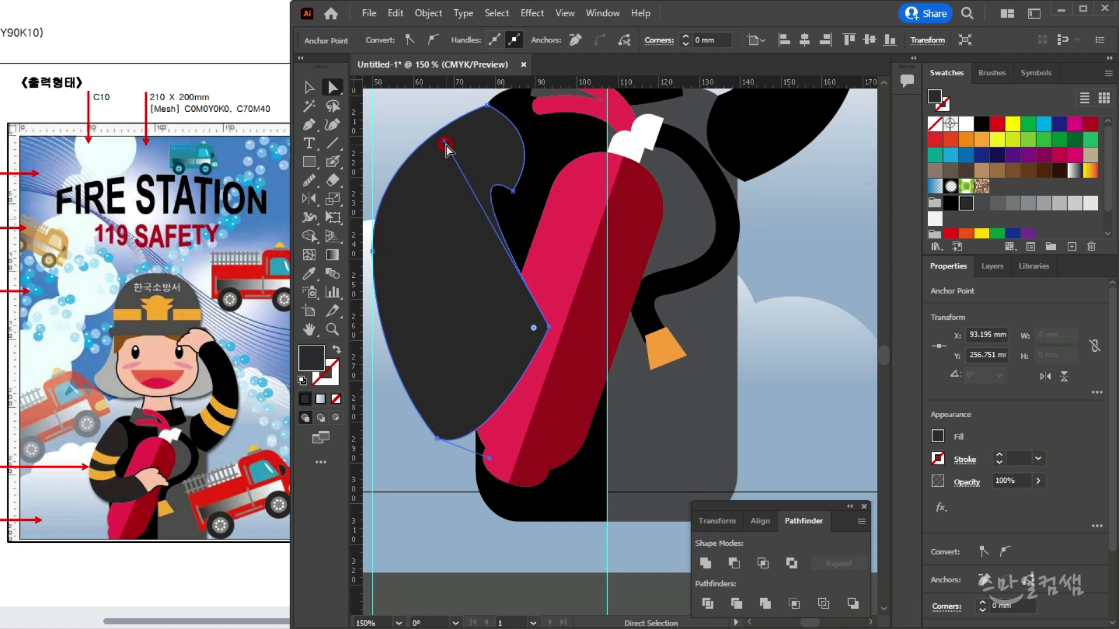
drag(445, 144, 396, 280)
click(1012, 125)
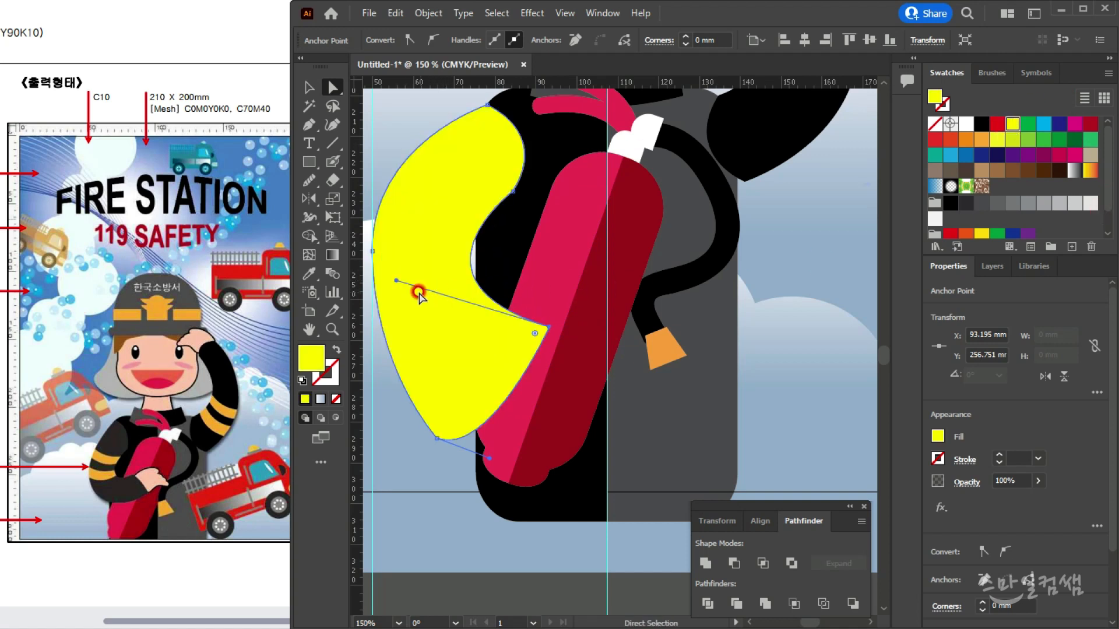
drag(396, 281, 417, 352)
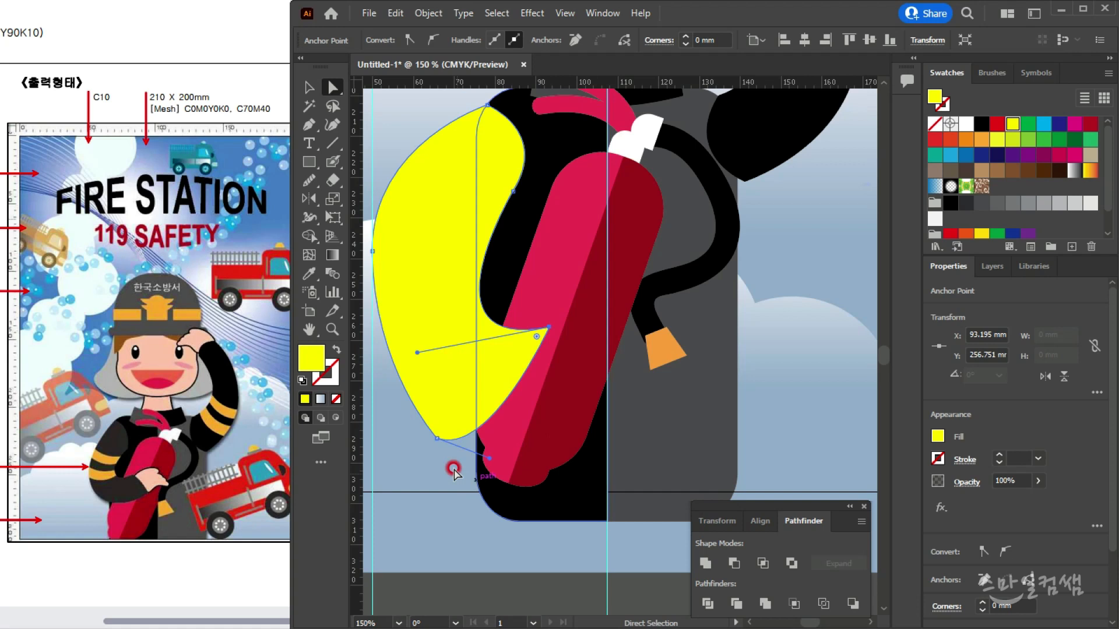
Move the lower wrist anchor onto the extinguisher's dark red half and the outer elbow anchor down and inward to form the bent forearm
drag(435, 440, 573, 385)
click(389, 284)
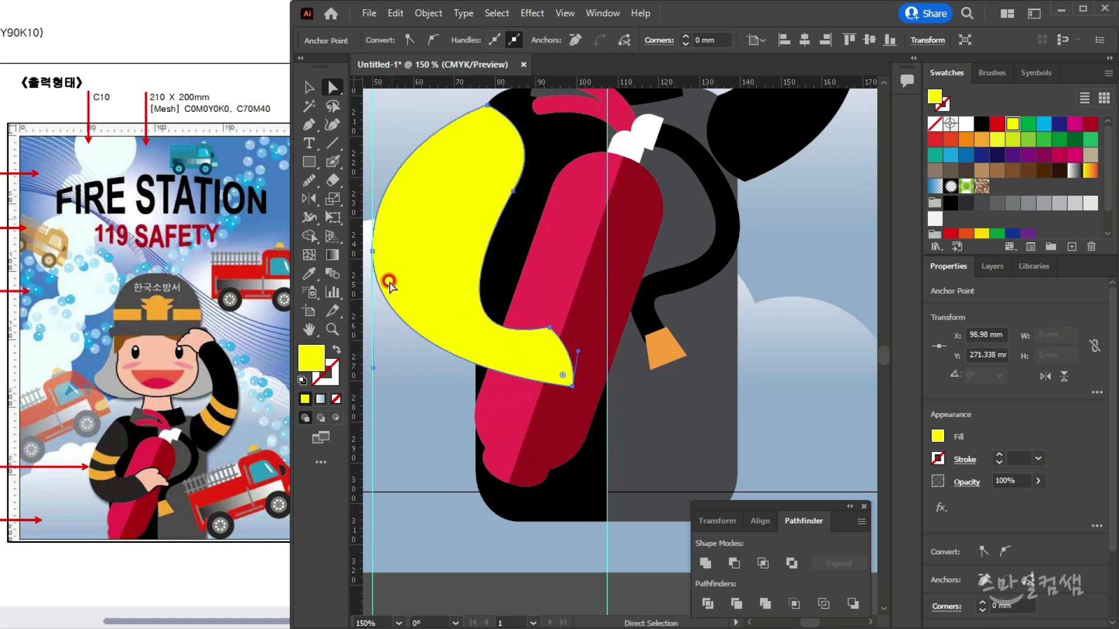
drag(373, 252, 403, 305)
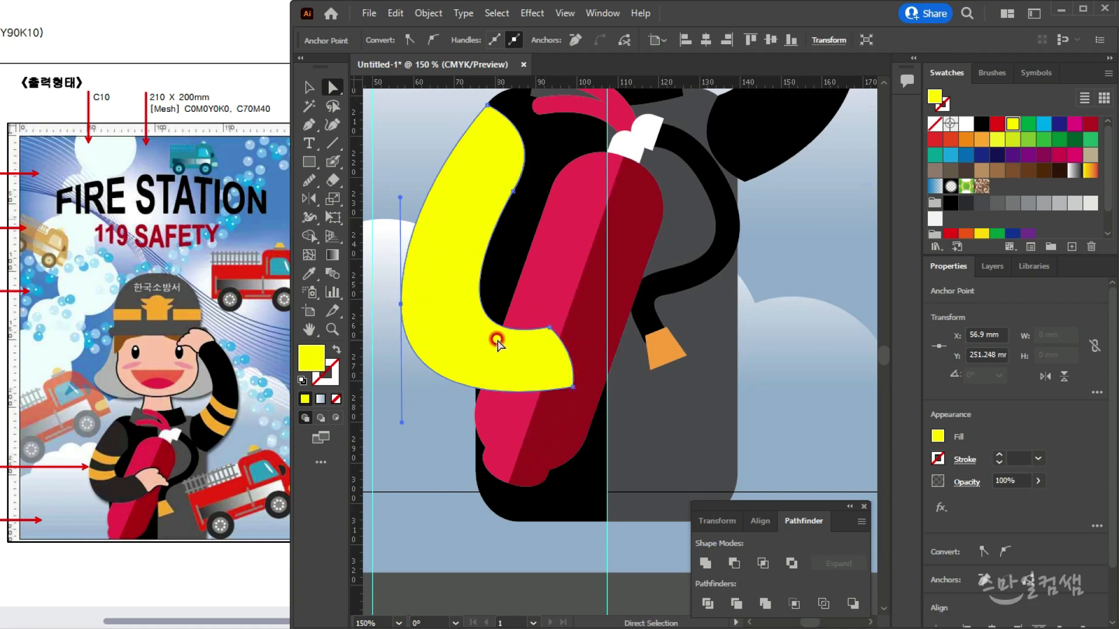
drag(540, 335, 550, 327)
mouse_move(414, 351)
mouse_down()
mouse_move(405, 326)
mouse_move(416, 346)
mouse_up()
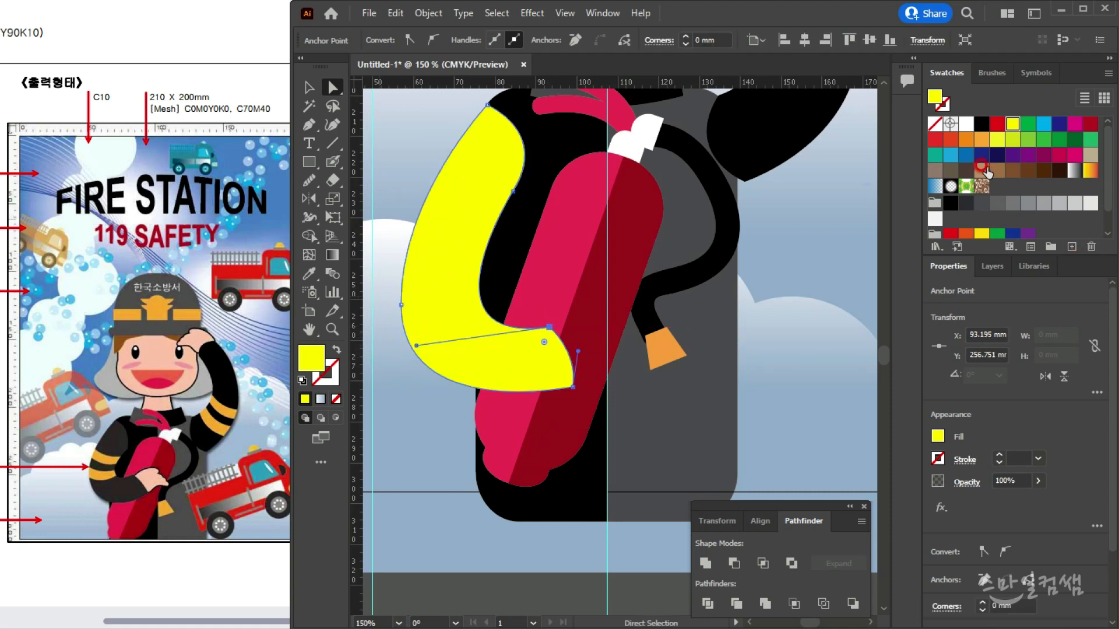
Fill the reshaped arm with the C=0 M=0 Y=0 K=90 gray and deselect it
click(982, 125)
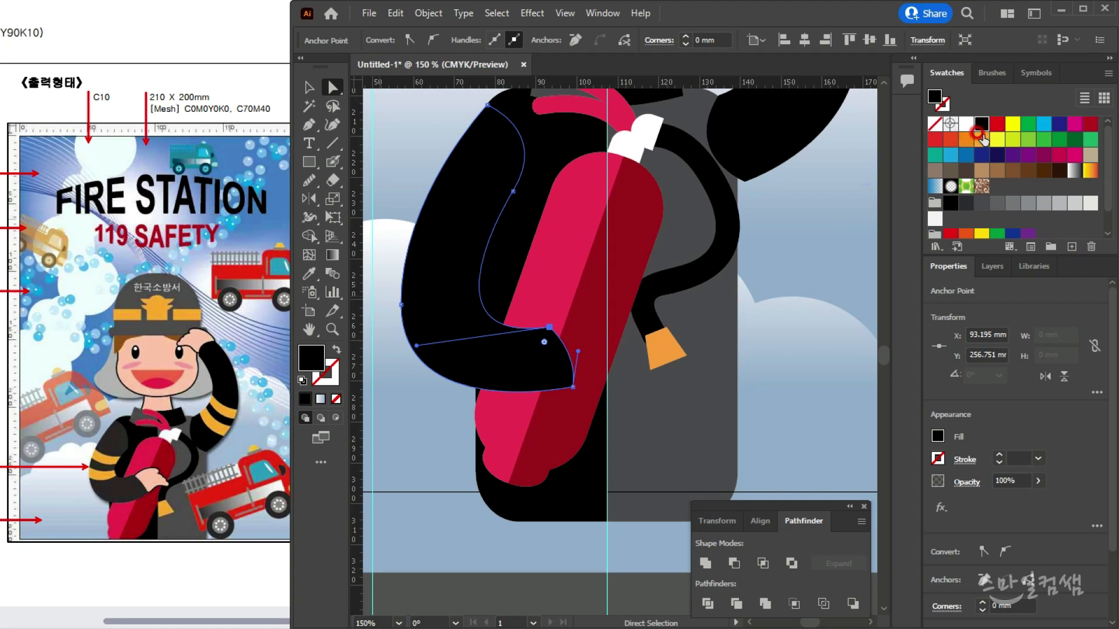
click(969, 202)
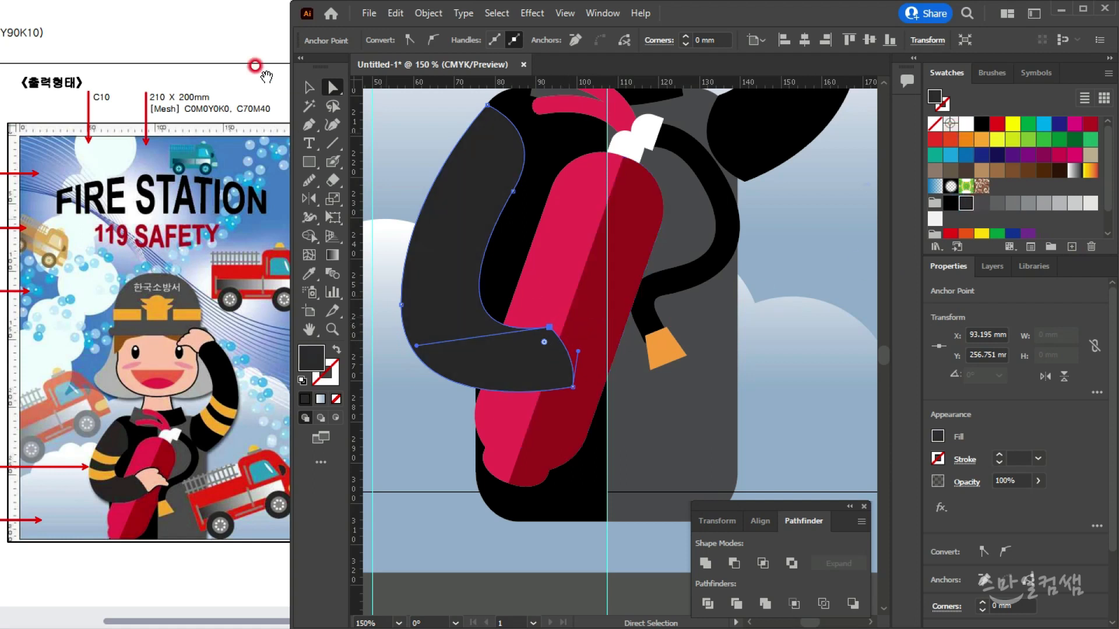
click(308, 92)
click(440, 119)
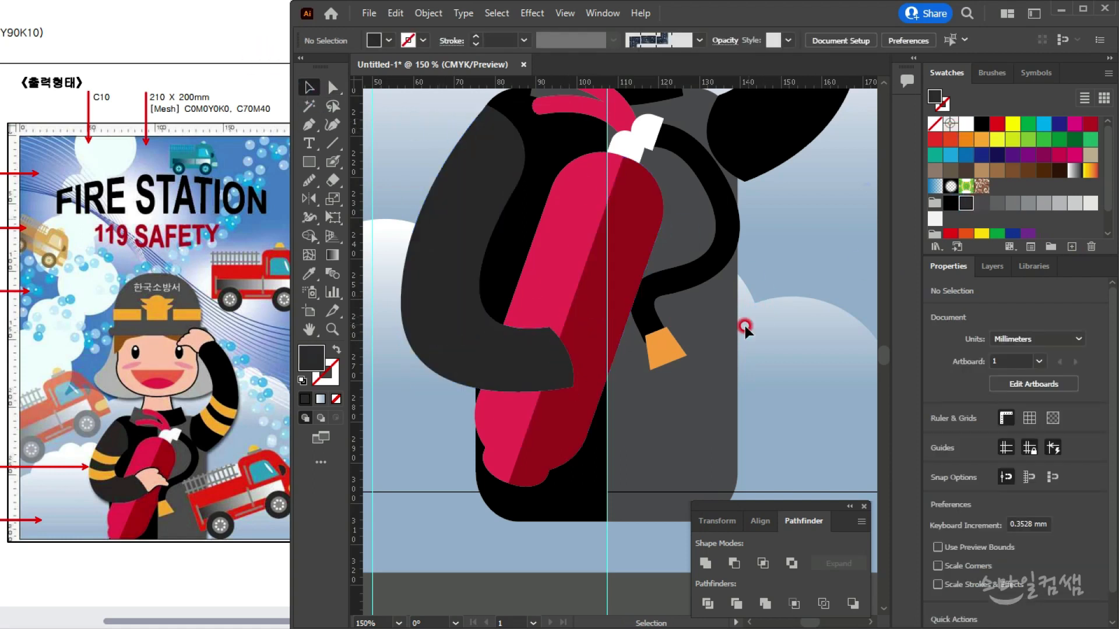
scroll(633, 334, down, 2)
scroll(583, 327, right, 2)
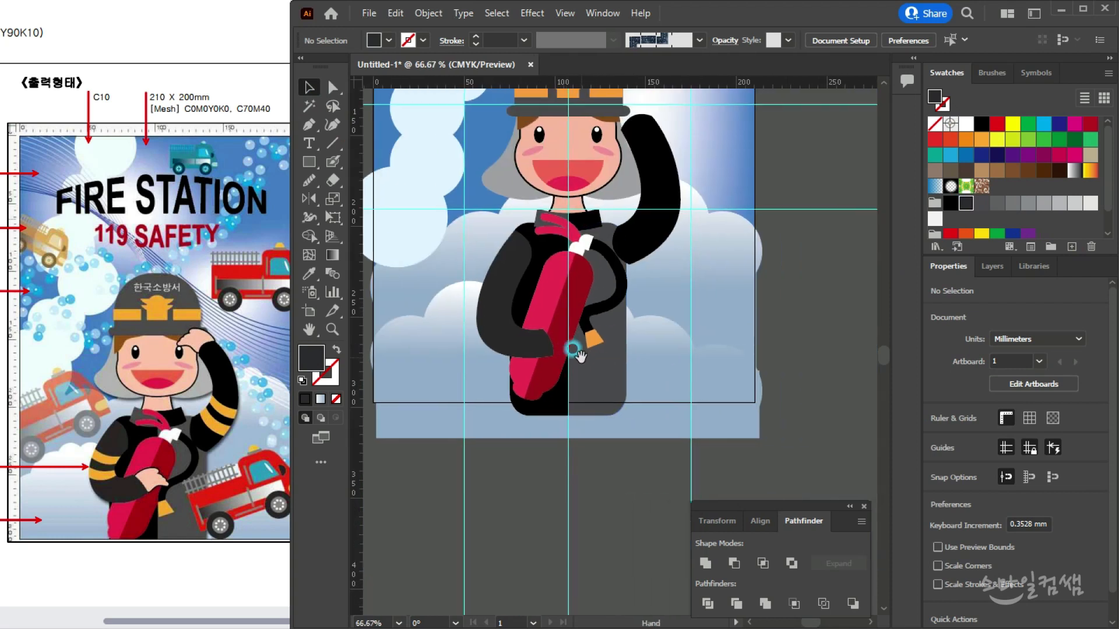
Widen the extinguisher-holding arm to about 45 mm and nudge it slightly up toward the shoulder
click(502, 316)
scroll(499, 308, up, 2)
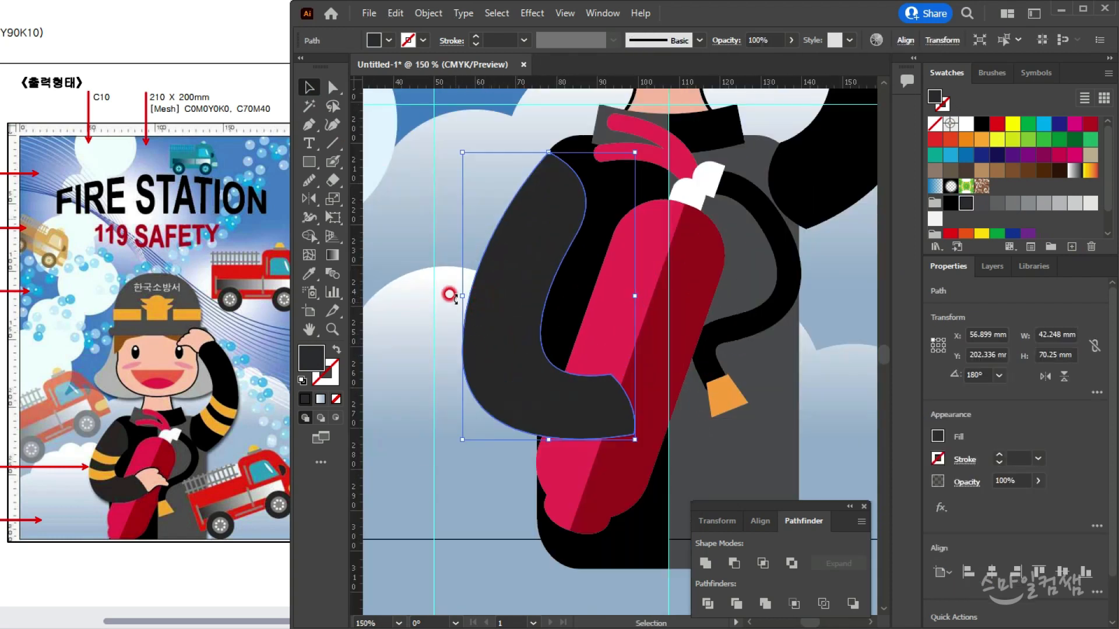
drag(463, 299, 457, 288)
drag(561, 232, 572, 207)
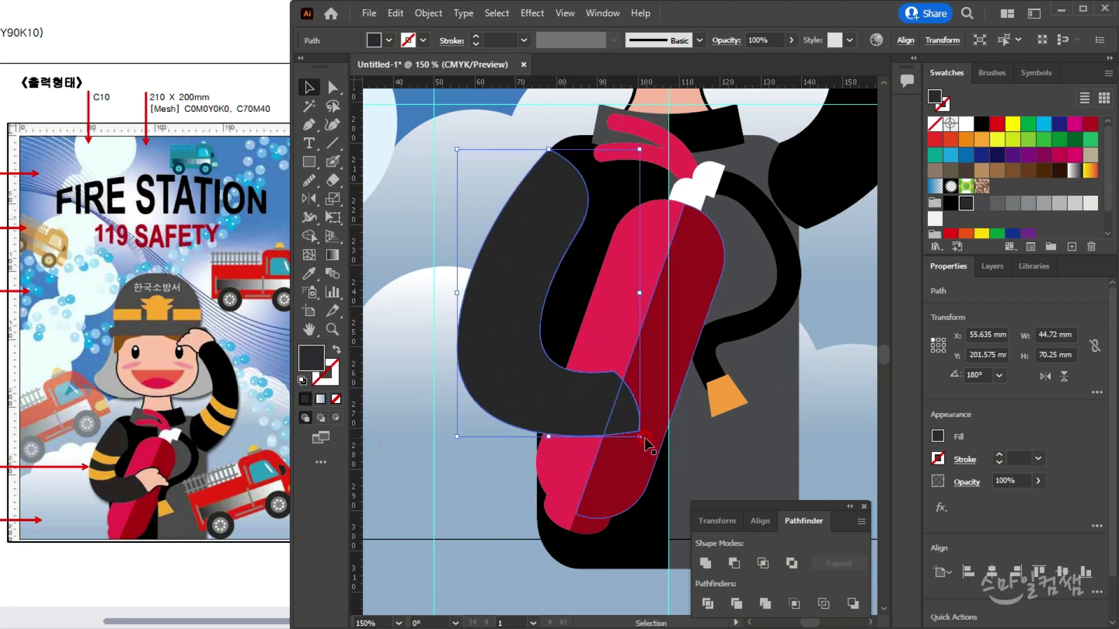
scroll(627, 403, down, 2)
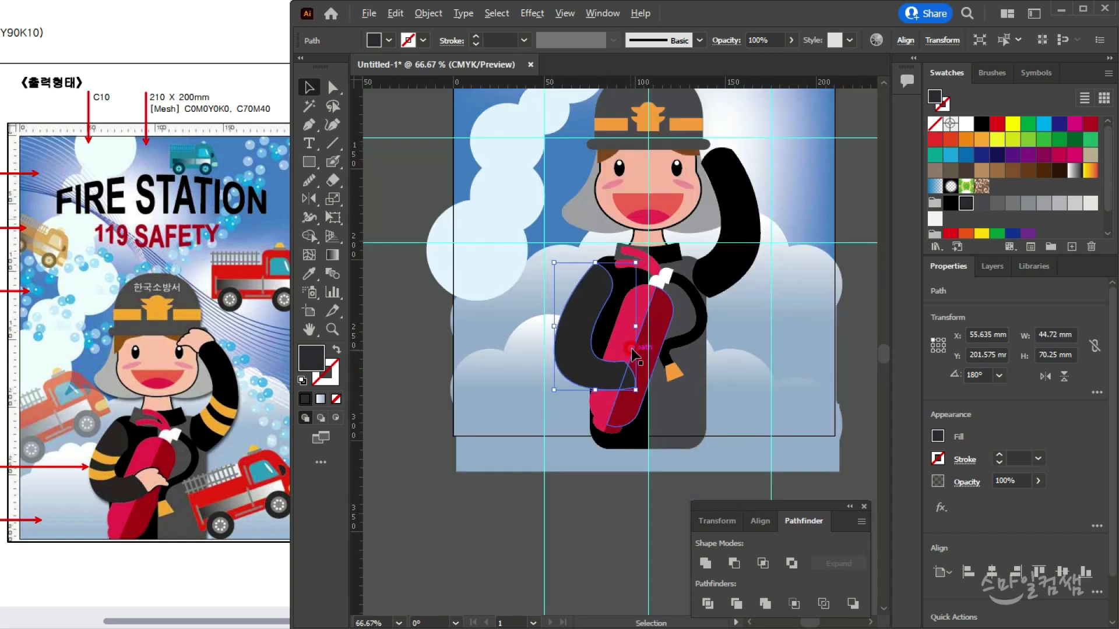
Cut across the saluting arm with the Knife tool in four curved strokes around the elbow, outlining two sleeve bands
scroll(673, 207, up, 3)
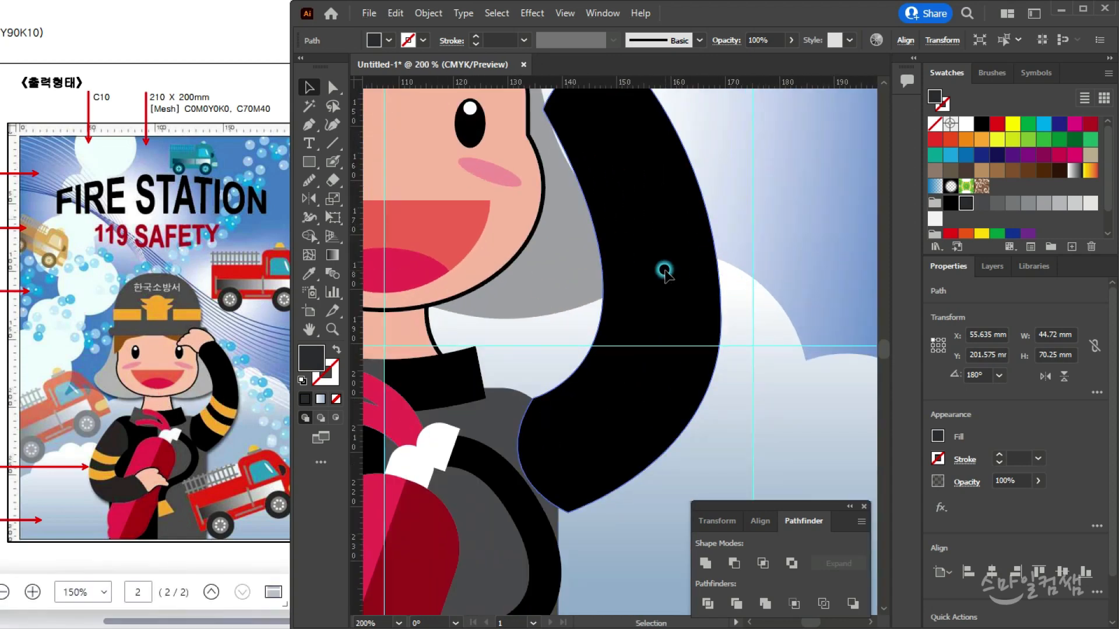
click(674, 286)
scroll(674, 287, down, 3)
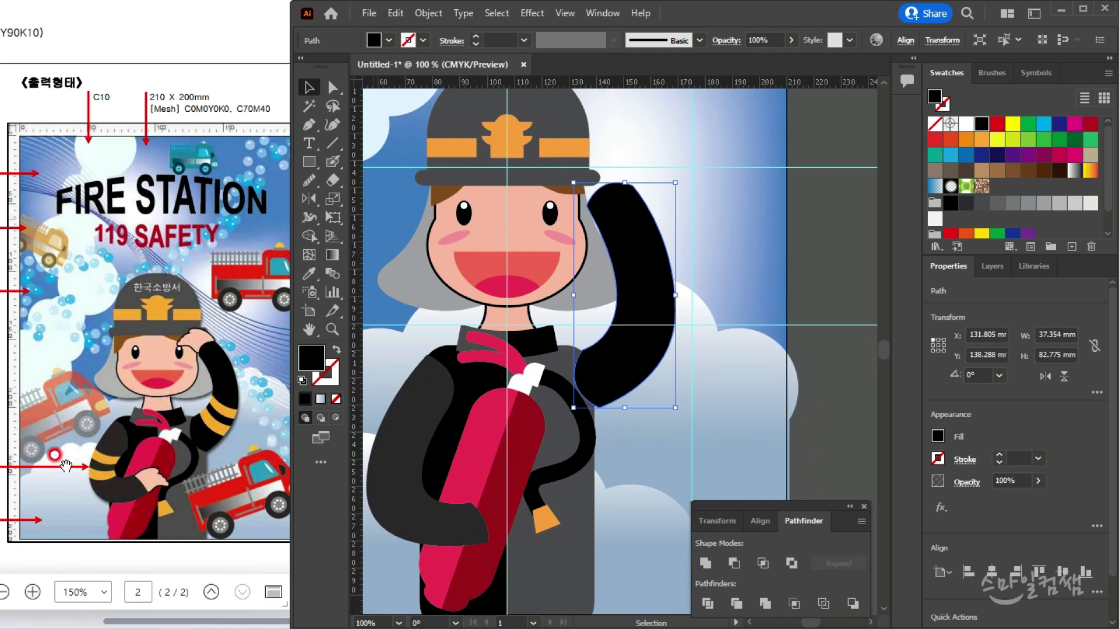
click(758, 380)
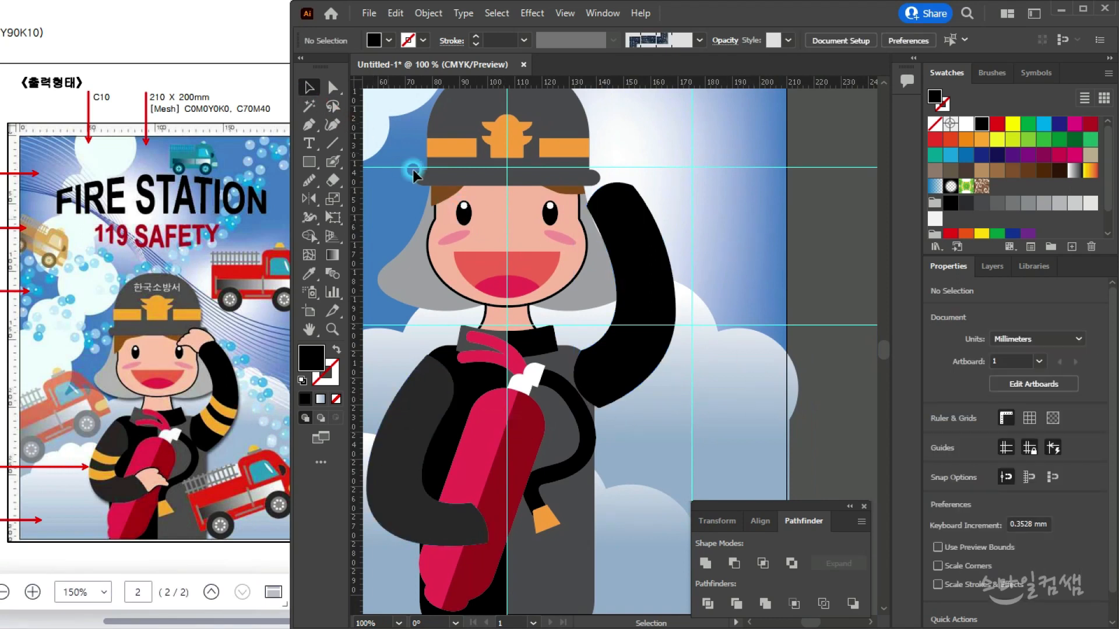
click(644, 274)
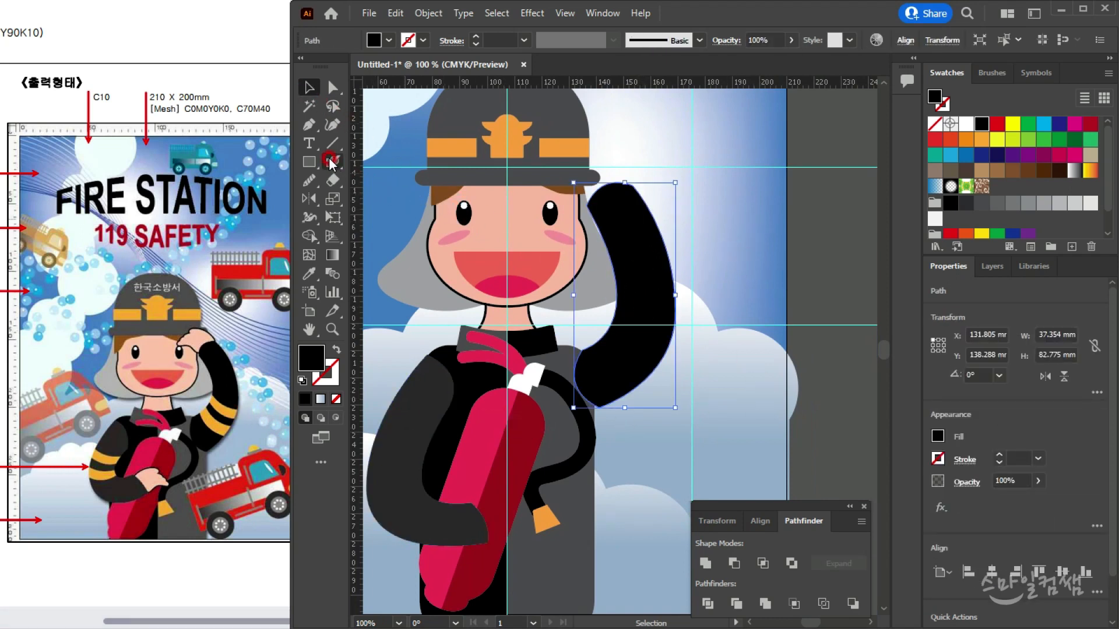
click(333, 181)
drag(335, 183, 398, 218)
scroll(647, 289, up, 1)
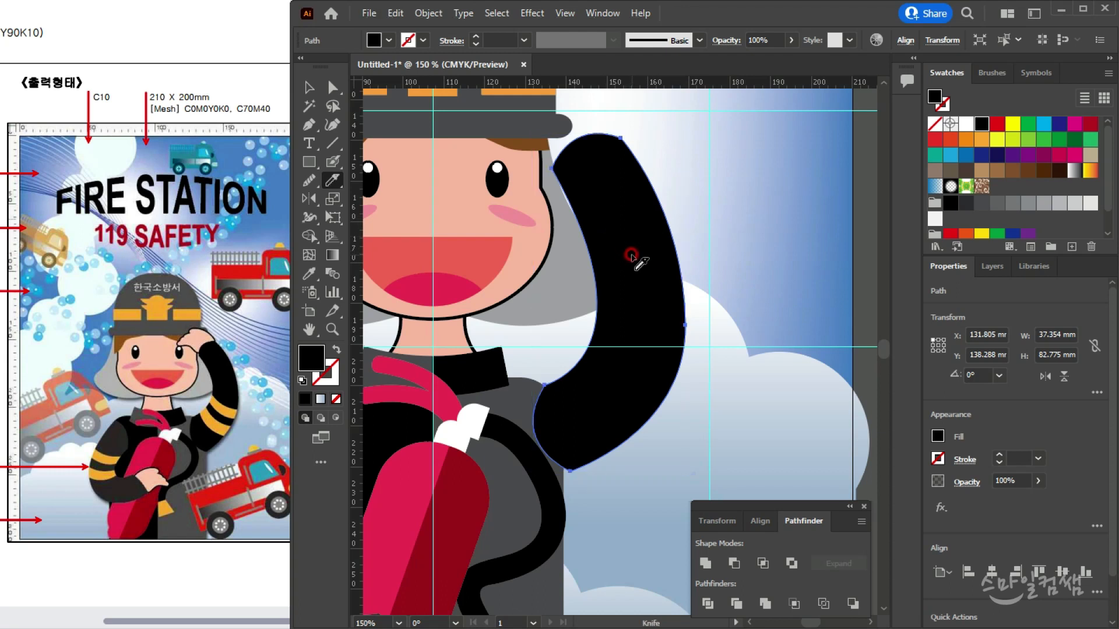
drag(629, 250, 634, 255)
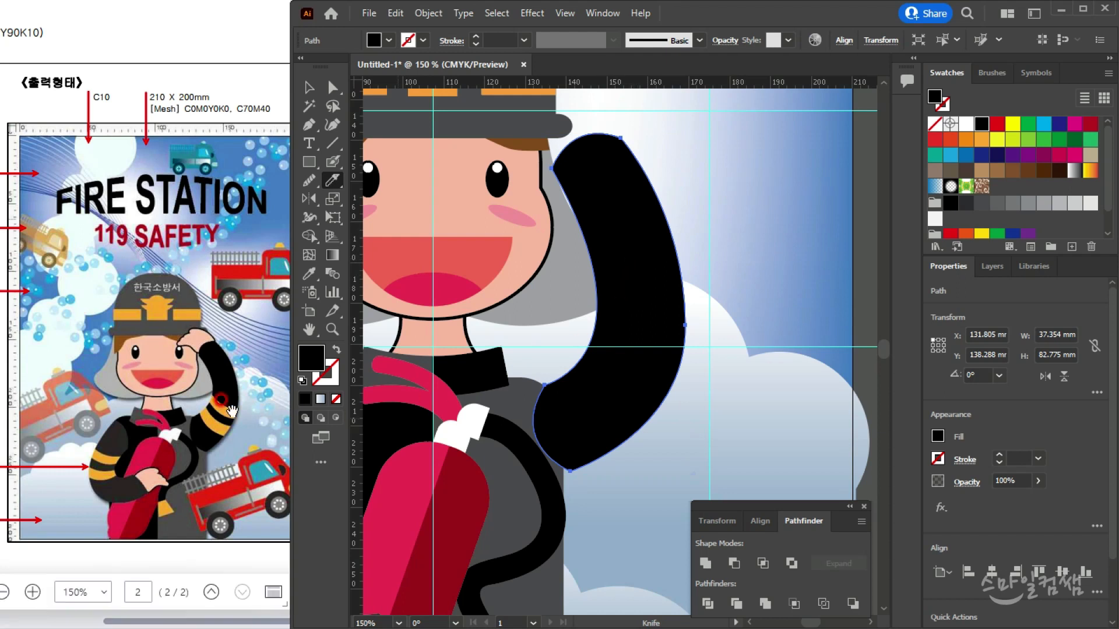
mouse_move(586, 312)
mouse_down()
mouse_move(632, 332)
mouse_move(707, 333)
mouse_move(676, 337)
mouse_up()
mouse_move(586, 332)
mouse_down()
mouse_move(633, 359)
mouse_move(697, 366)
mouse_up()
mouse_move(577, 353)
mouse_down()
mouse_move(629, 385)
mouse_move(690, 394)
mouse_move(565, 373)
mouse_move(611, 411)
mouse_move(679, 434)
mouse_up()
Fill the two narrow bands cut from the saluting arm with the orange swatch
key(a)
click(617, 254)
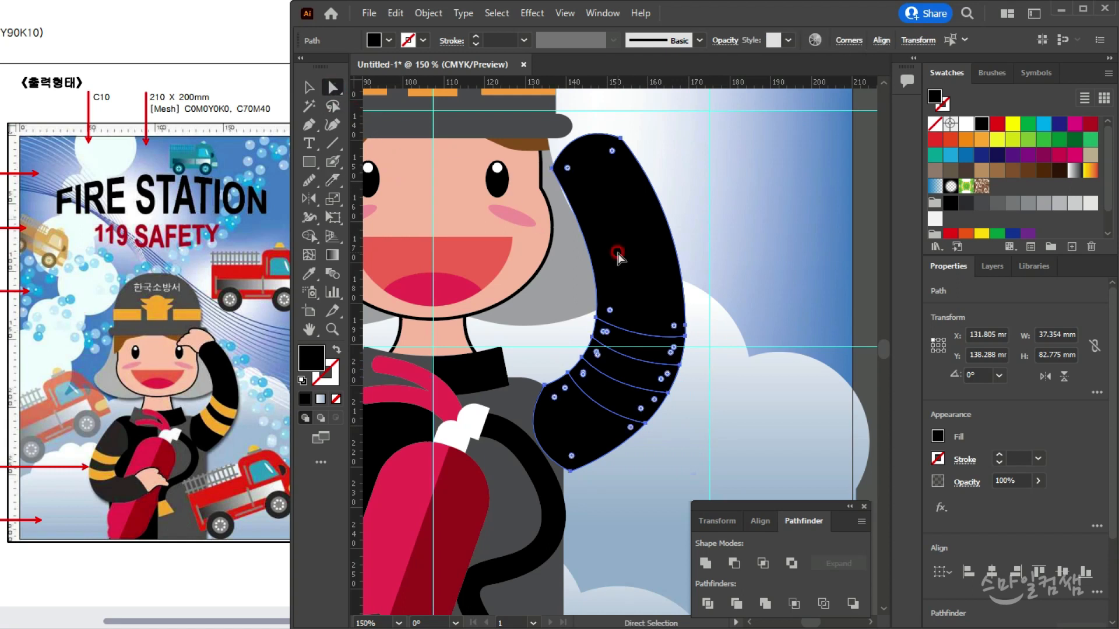
click(750, 298)
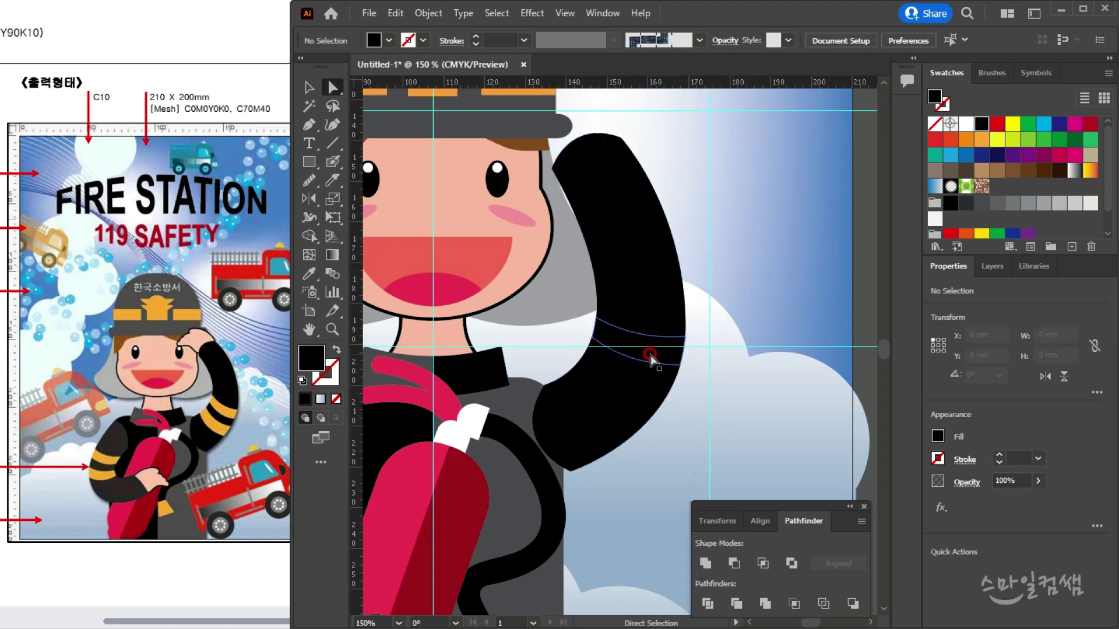
click(650, 358)
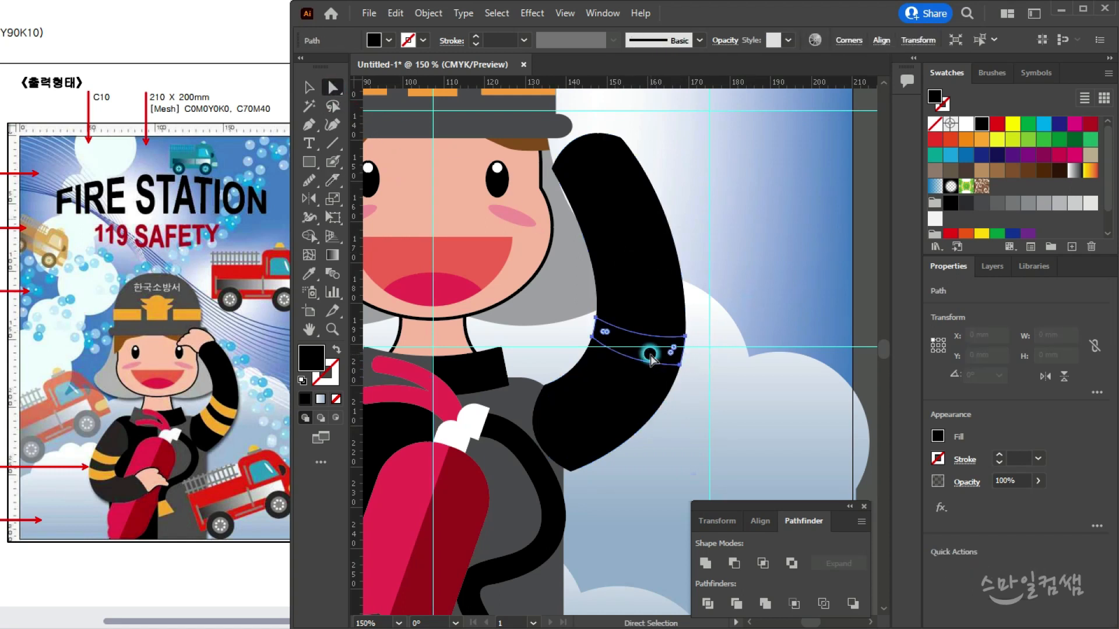
shift+click(612, 396)
scroll(1018, 236, down, 1)
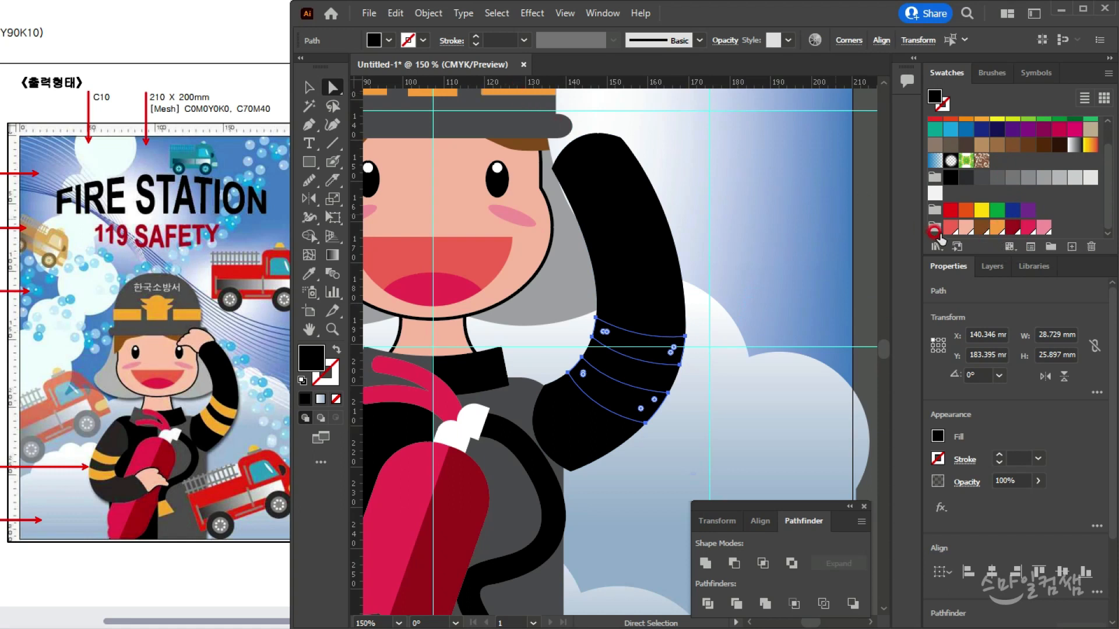
click(996, 227)
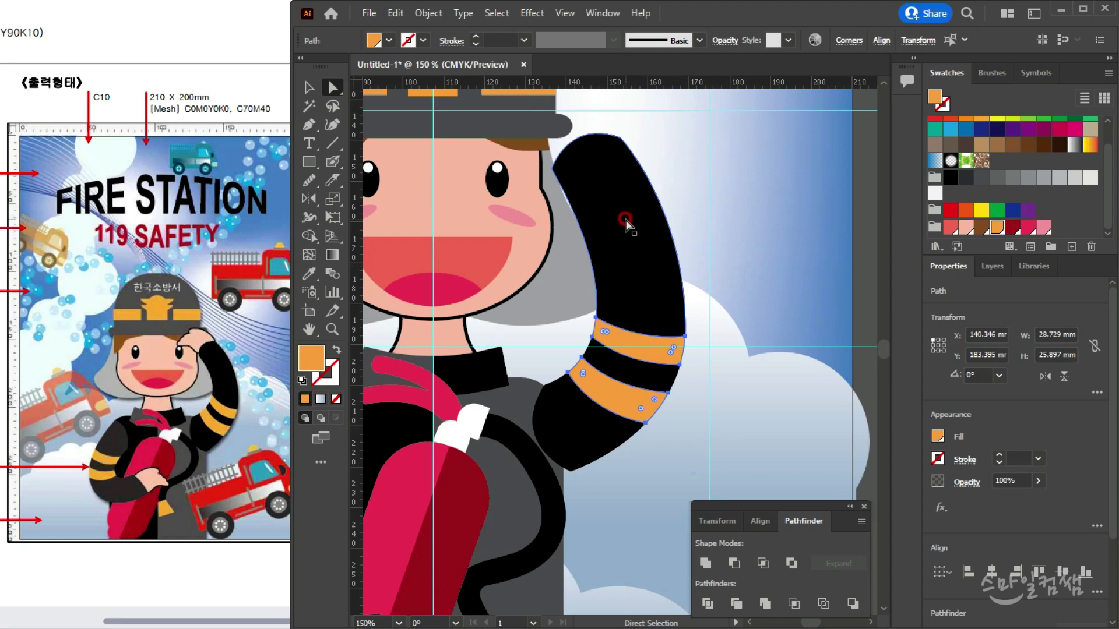
Try pulling the cut pieces of the saluting arm apart to check that they are separate shapes
click(616, 242)
drag(617, 243, 687, 222)
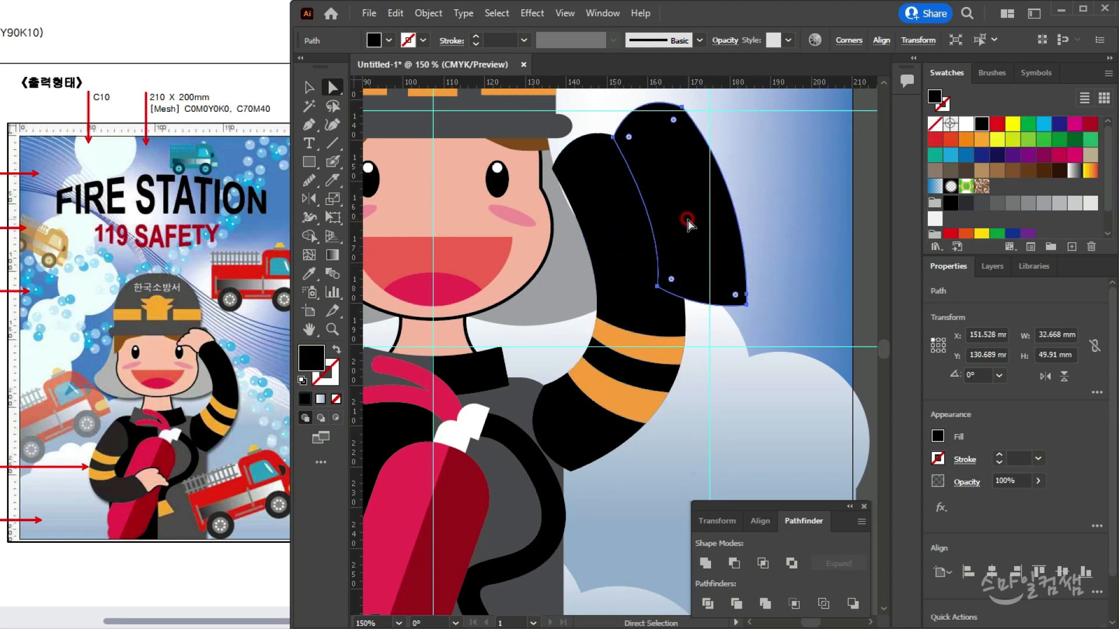
key(Delete)
drag(656, 384, 750, 301)
key(Delete)
drag(582, 432, 655, 470)
key(Delete)
drag(564, 492, 641, 482)
Group all black and orange pieces of the saluting arm
click(309, 88)
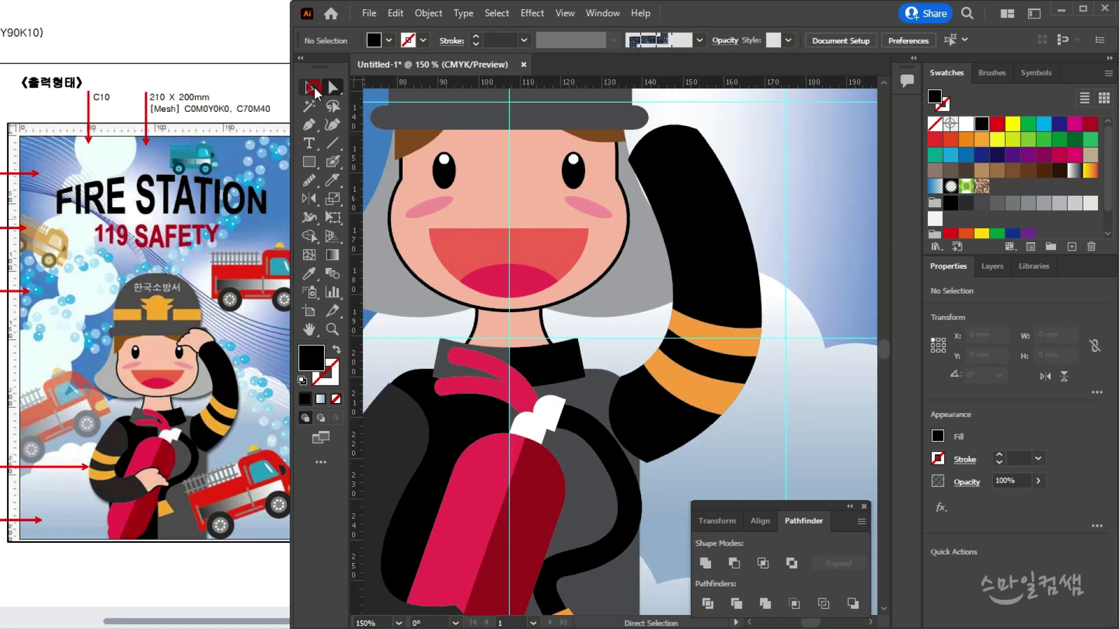
click(721, 257)
shift+click(737, 350)
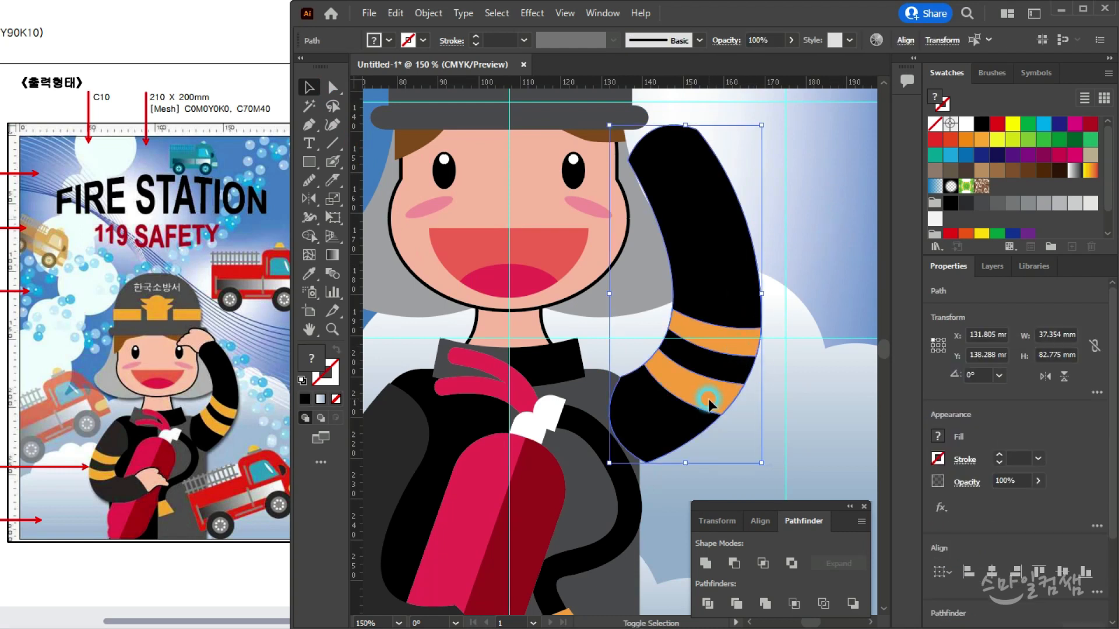
mouse_move(711, 399)
mouse_down()
mouse_move(797, 443)
mouse_move(705, 397)
mouse_up()
key(ctrl+z)
key(ctrl+g)
click(661, 463)
Cut across the arm holding the extinguisher with the Knife tool in four curved strokes, outlining two sleeve bands
key(ctrl+minus)
key(ctrl+minus)
scroll(523, 274, down, 5)
scroll(523, 274, up, 3)
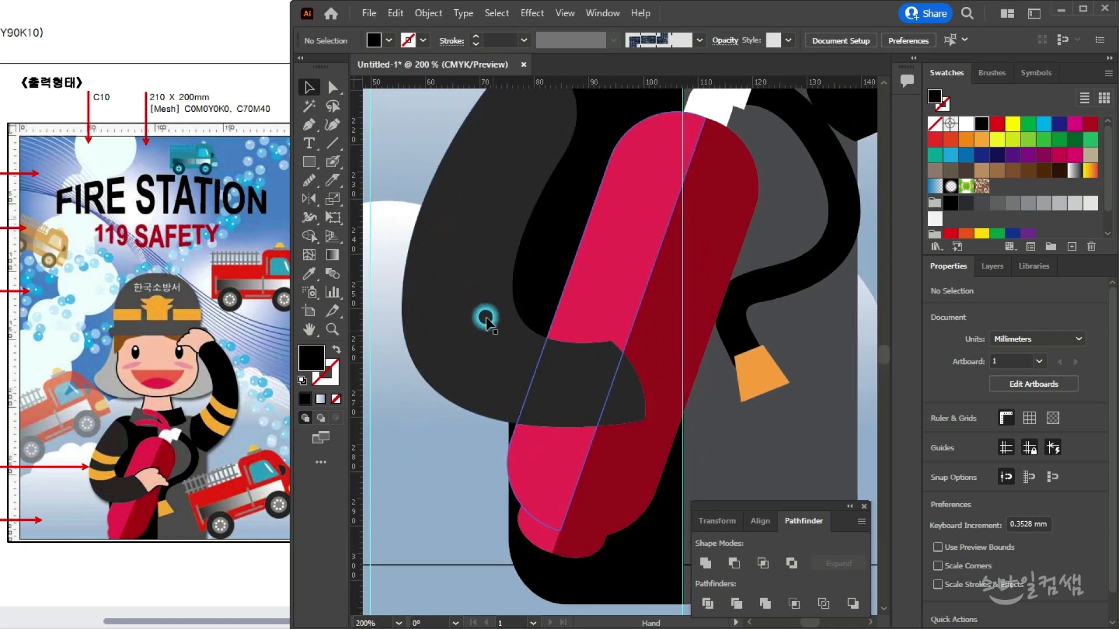
click(515, 336)
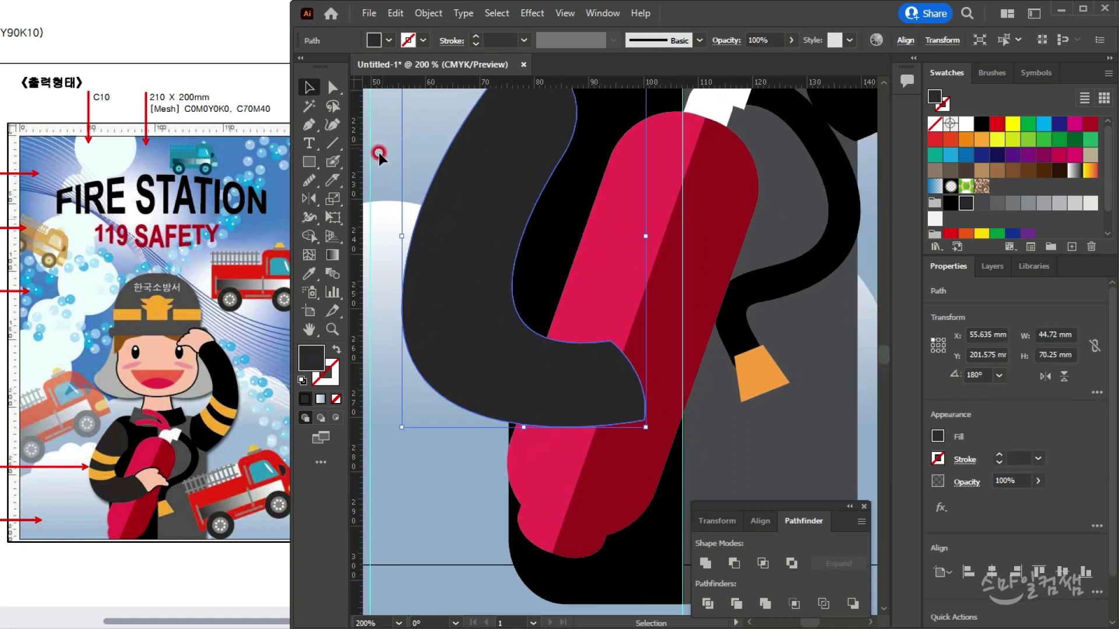
click(335, 181)
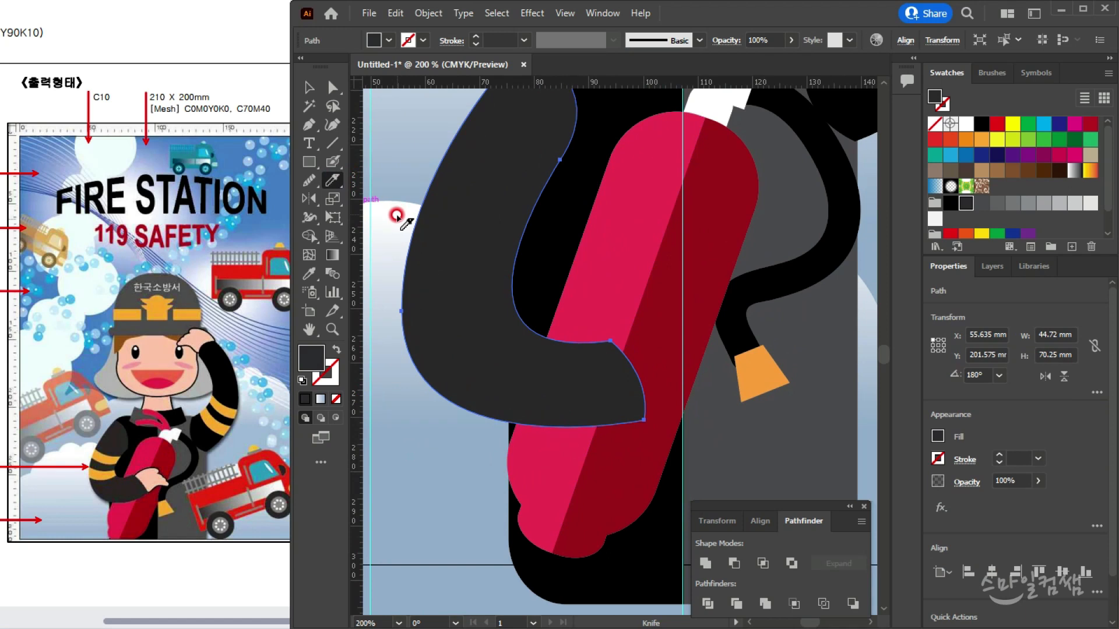
mouse_move(398, 220)
mouse_down()
mouse_move(455, 246)
mouse_move(559, 244)
mouse_up()
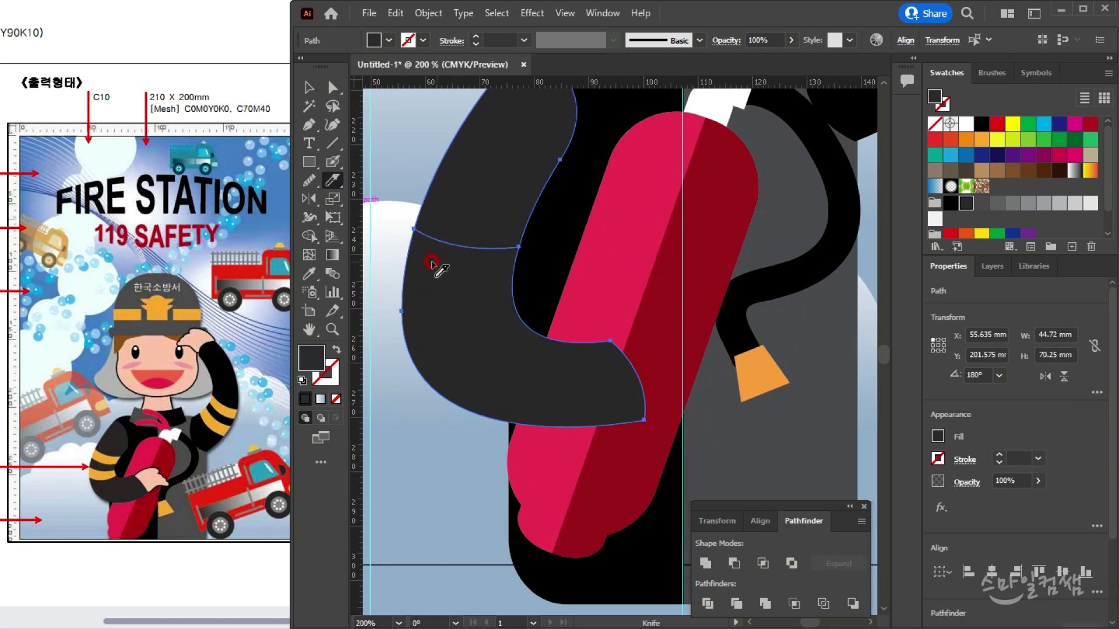
mouse_move(393, 251)
mouse_down()
mouse_move(490, 278)
mouse_move(532, 260)
mouse_move(535, 268)
mouse_up()
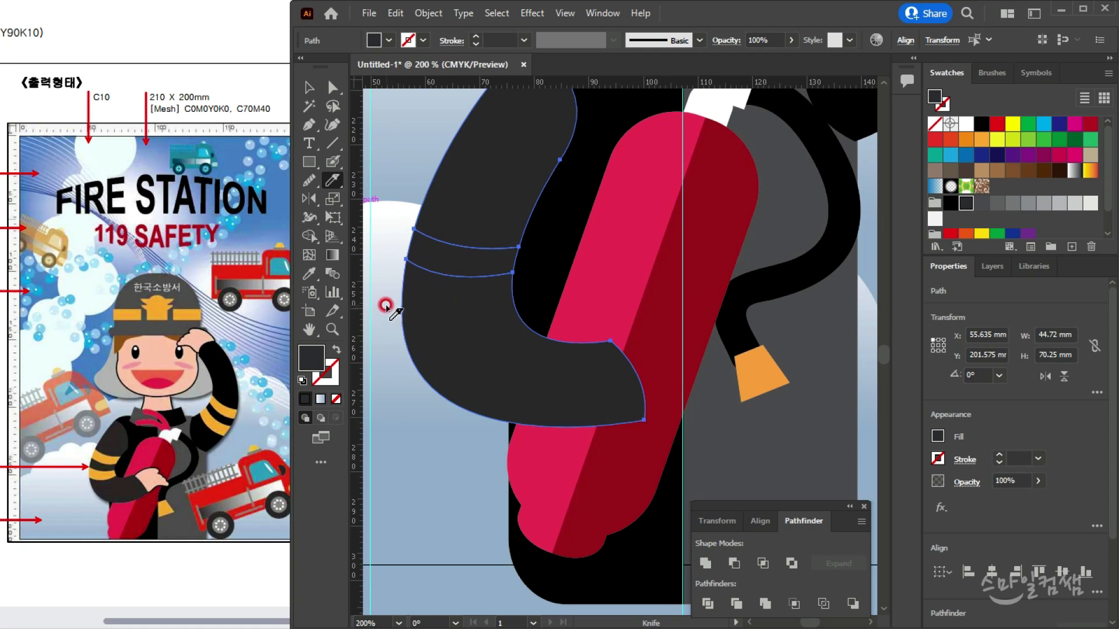
mouse_move(417, 316)
mouse_down()
mouse_move(470, 317)
mouse_move(533, 286)
mouse_up()
mouse_move(404, 353)
mouse_down()
mouse_move(467, 350)
mouse_move(542, 309)
mouse_up()
Fill the two narrow bands cut from the extinguisher-holding arm with the orange swatch
click(350, 85)
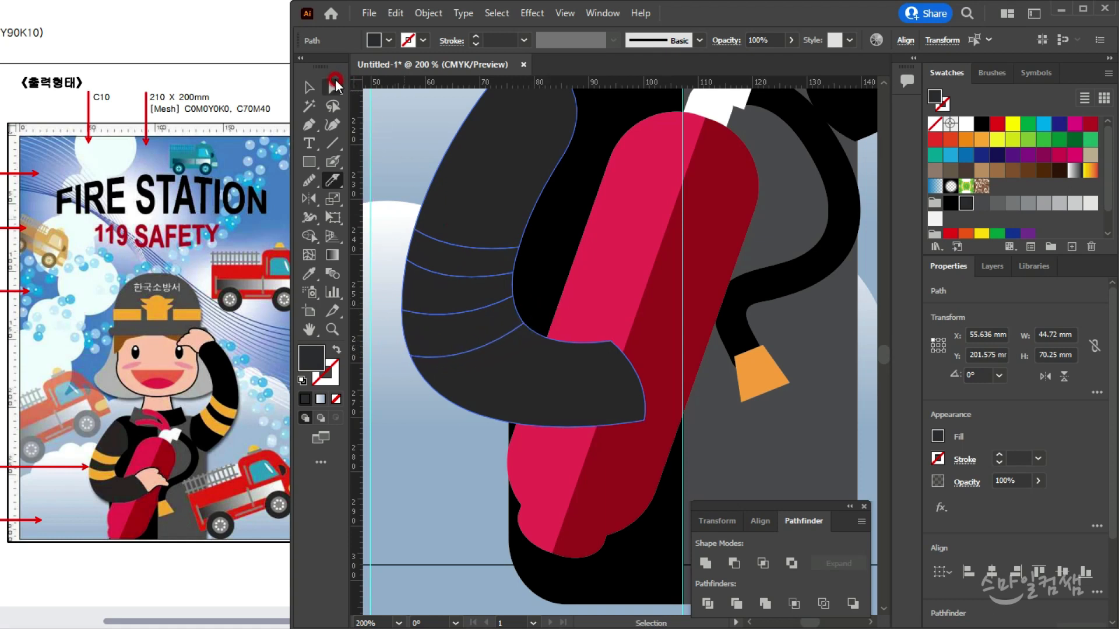
click(335, 86)
click(400, 134)
click(462, 249)
click(453, 262)
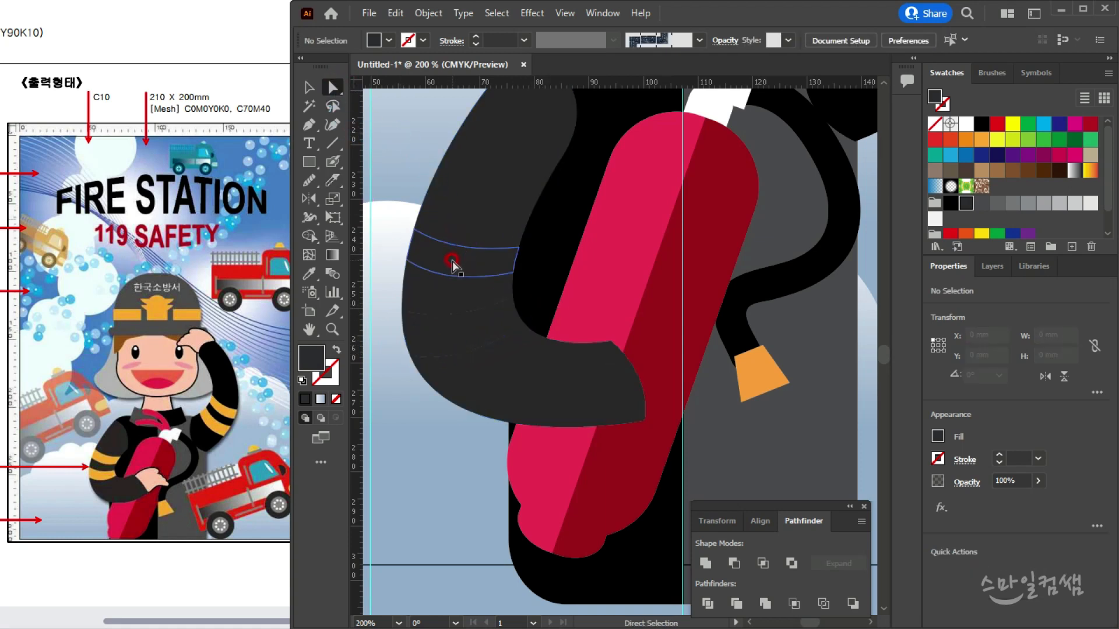
click(449, 328)
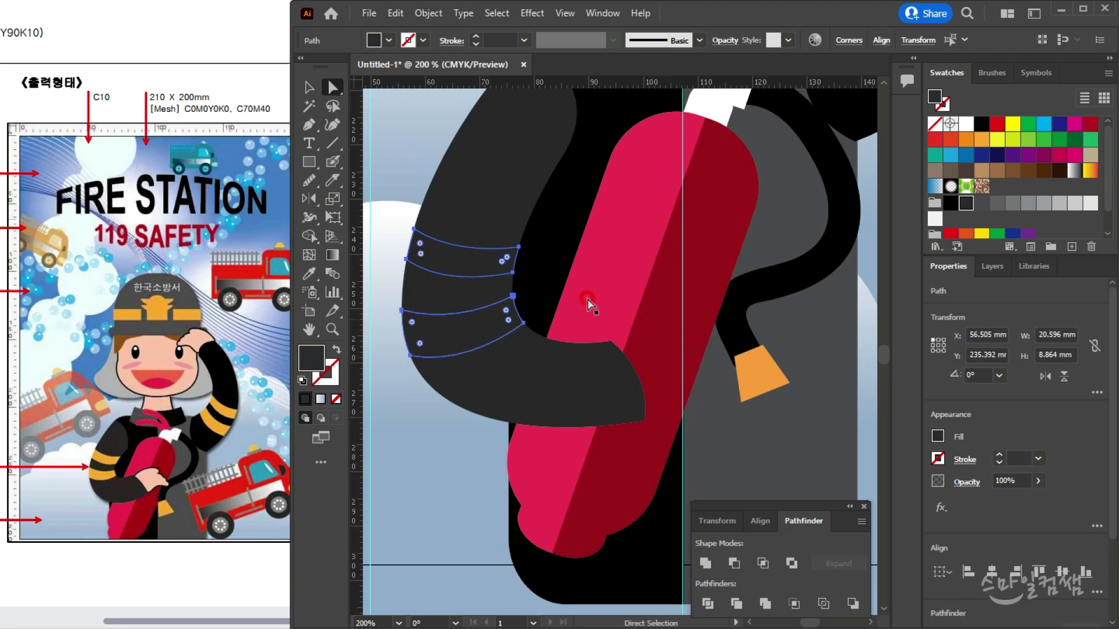
scroll(1019, 175, down, 2)
click(997, 229)
click(692, 254)
Try deleting the upper sleeve piece above the orange bands, then undo the deletion
click(473, 189)
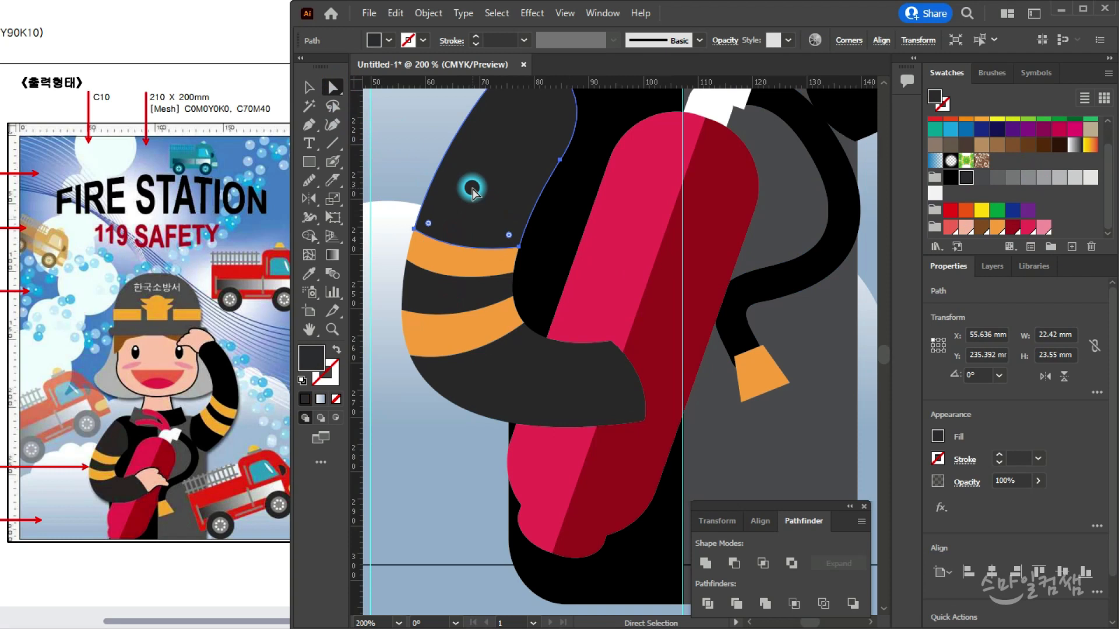
key(Delete)
key(ctrl+z)
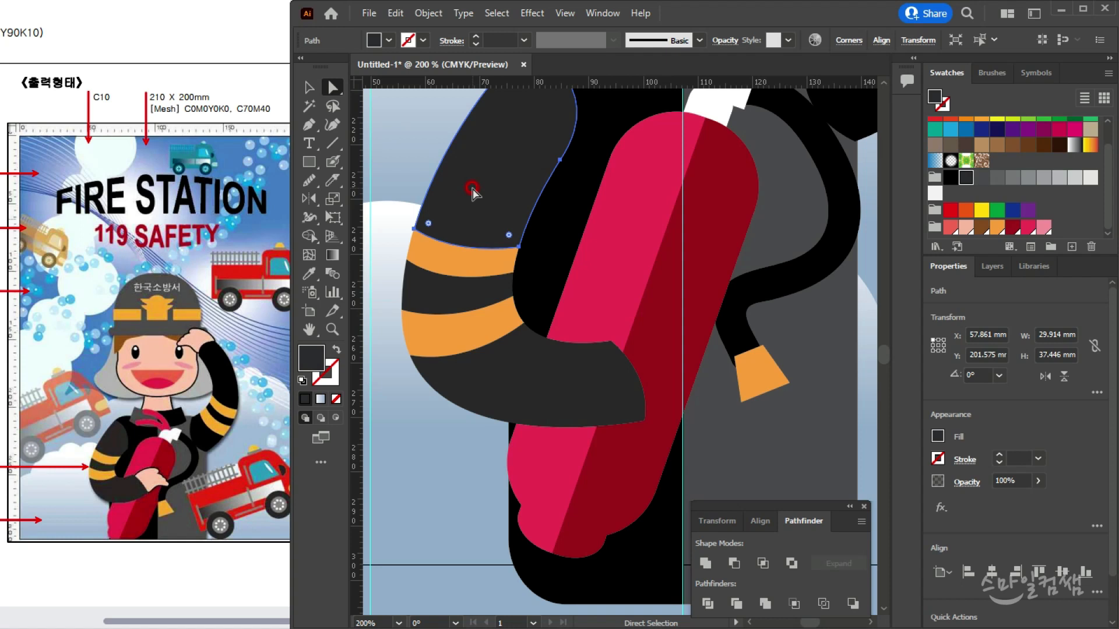
Examine the banded sleeves on both arms, the torso and the helmet of the firefighter
key(v)
click(371, 107)
click(538, 239)
scroll(541, 367, down, 3)
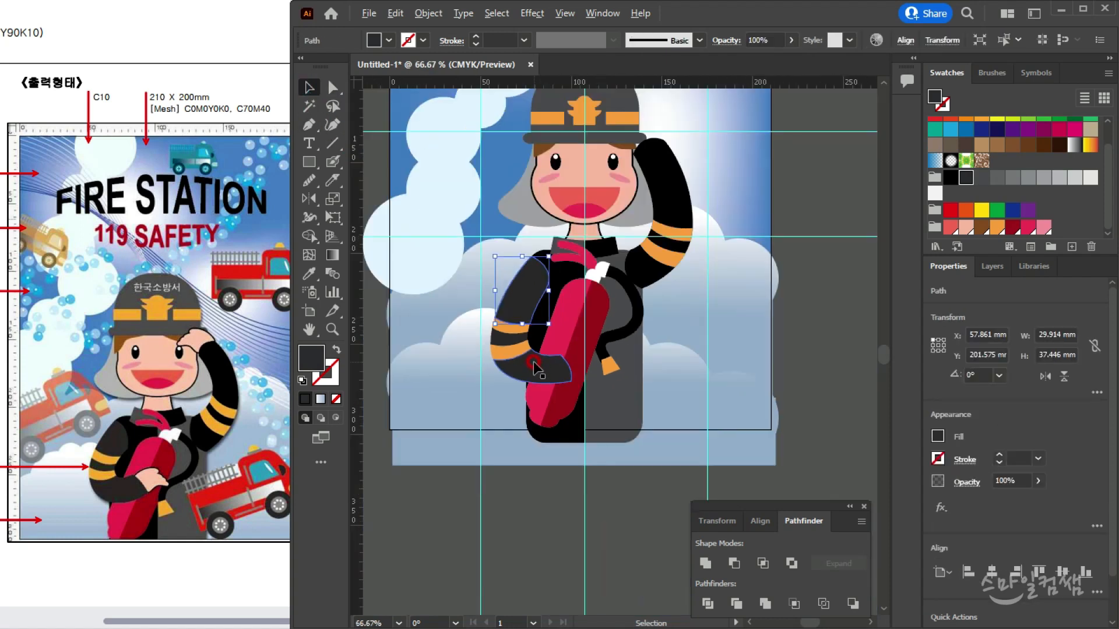
scroll(606, 287, up, 3)
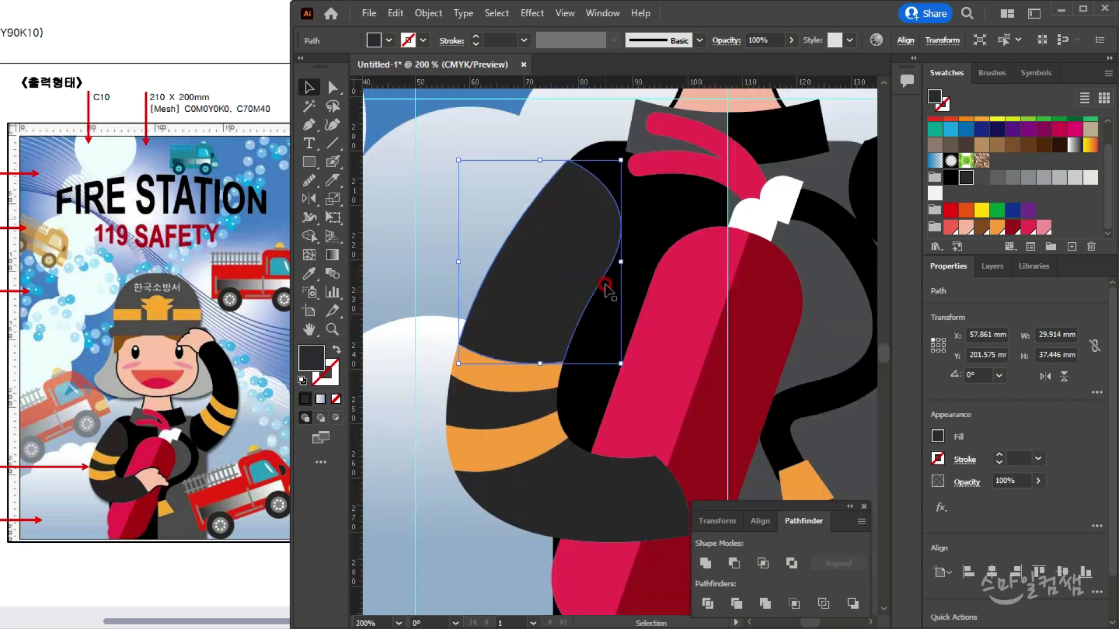
click(461, 208)
scroll(599, 303, down, 1)
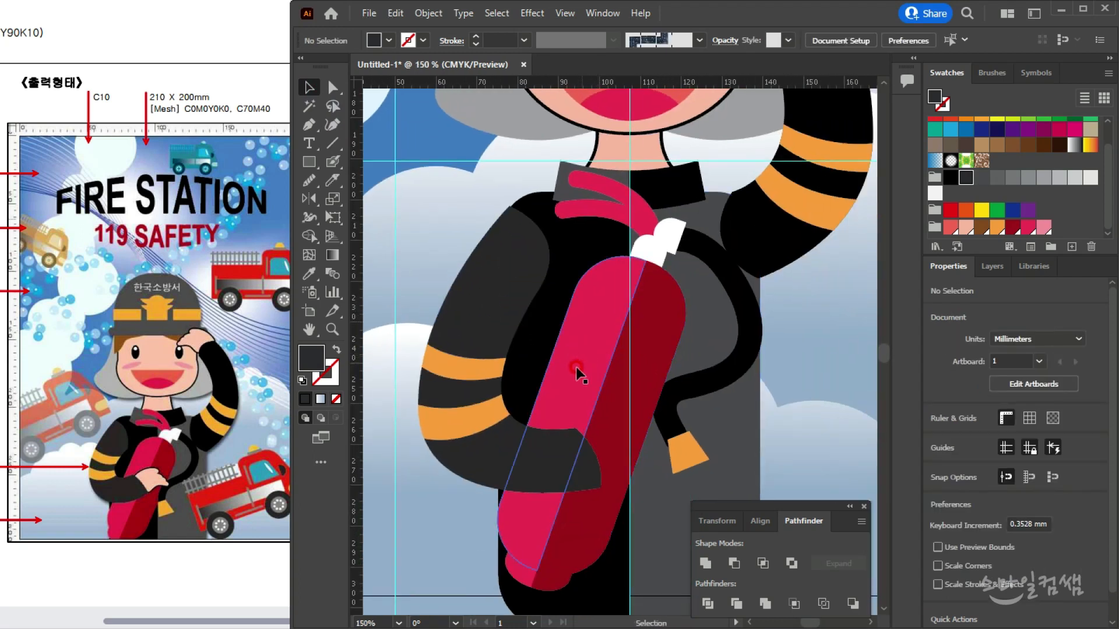
scroll(498, 315, down, 1)
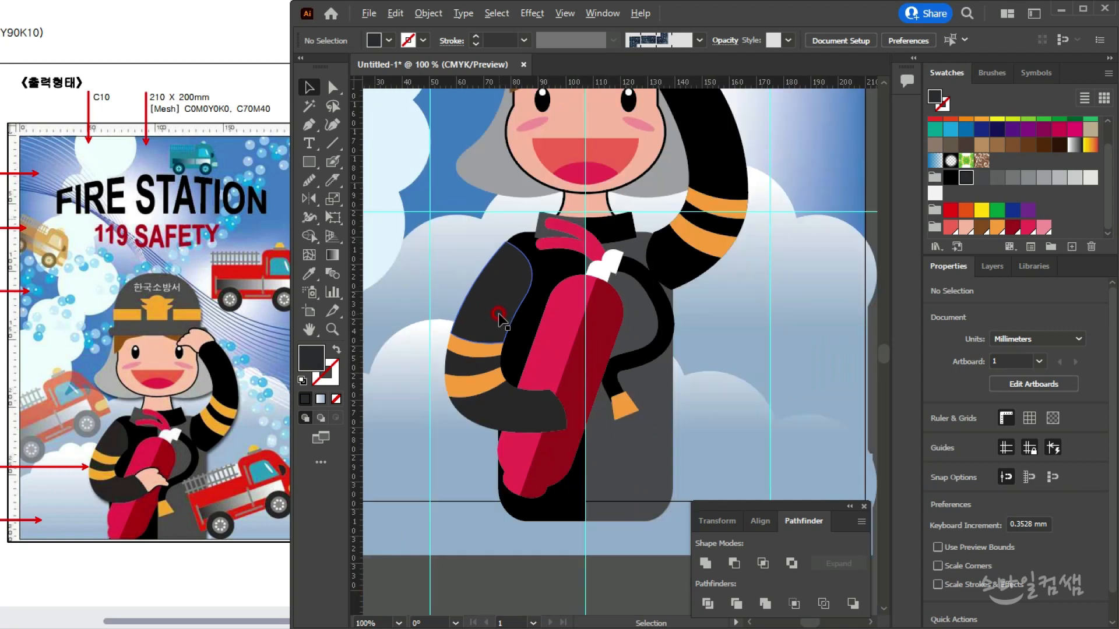
scroll(552, 414, up, 3)
scroll(661, 251, up, 2)
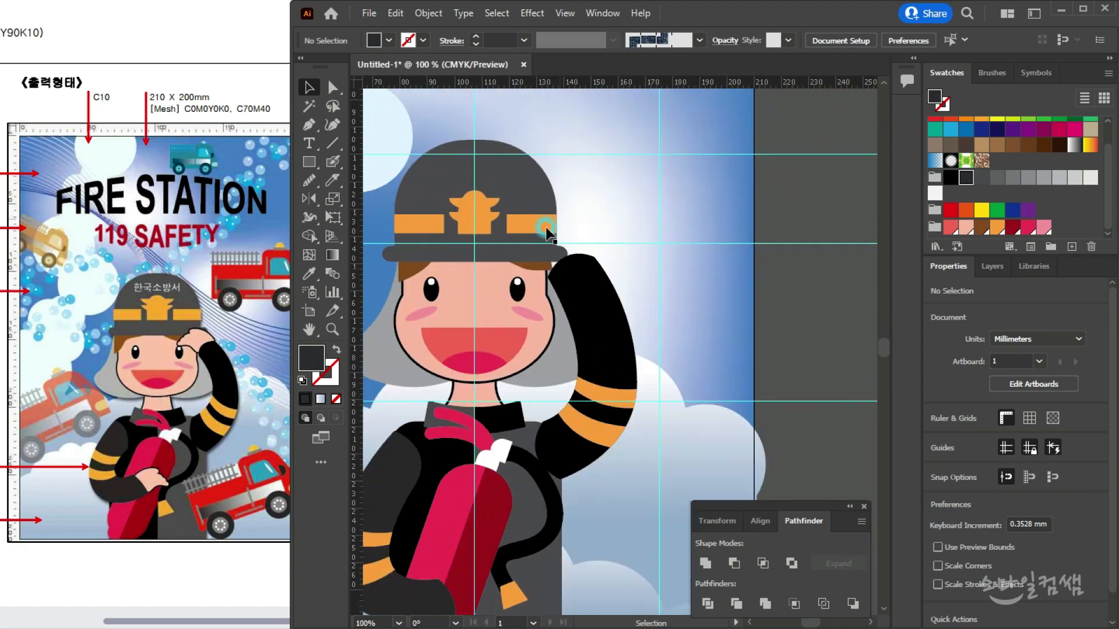
scroll(601, 239, up, 3)
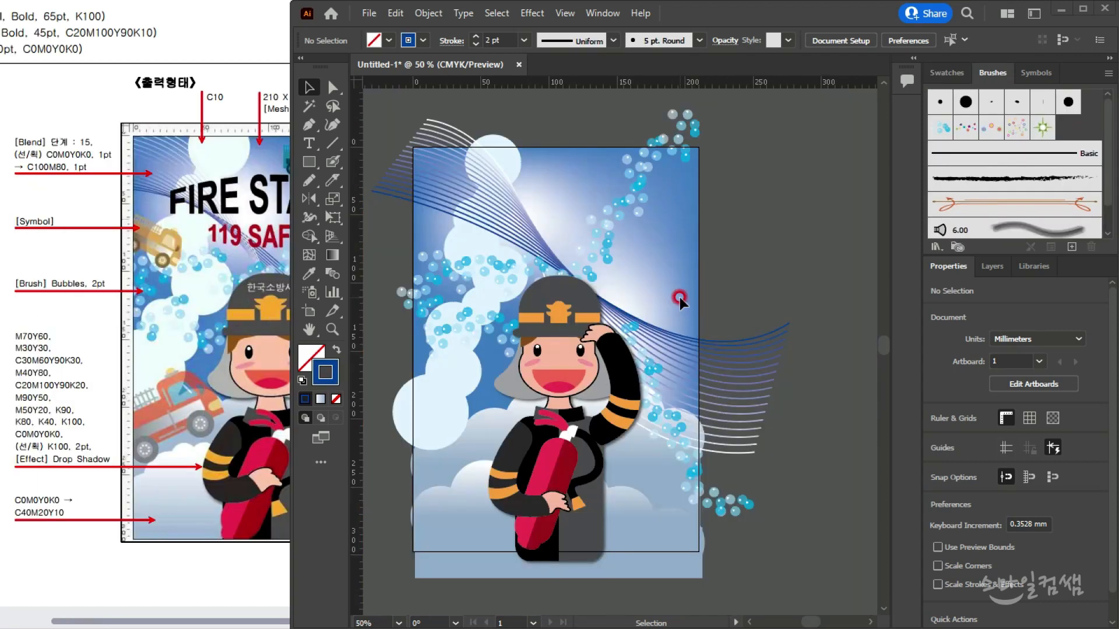
Switch to the exam sheet and examine the fire truck reference drawing and its listed CMYK colours
click(179, 231)
scroll(186, 239, left, 3)
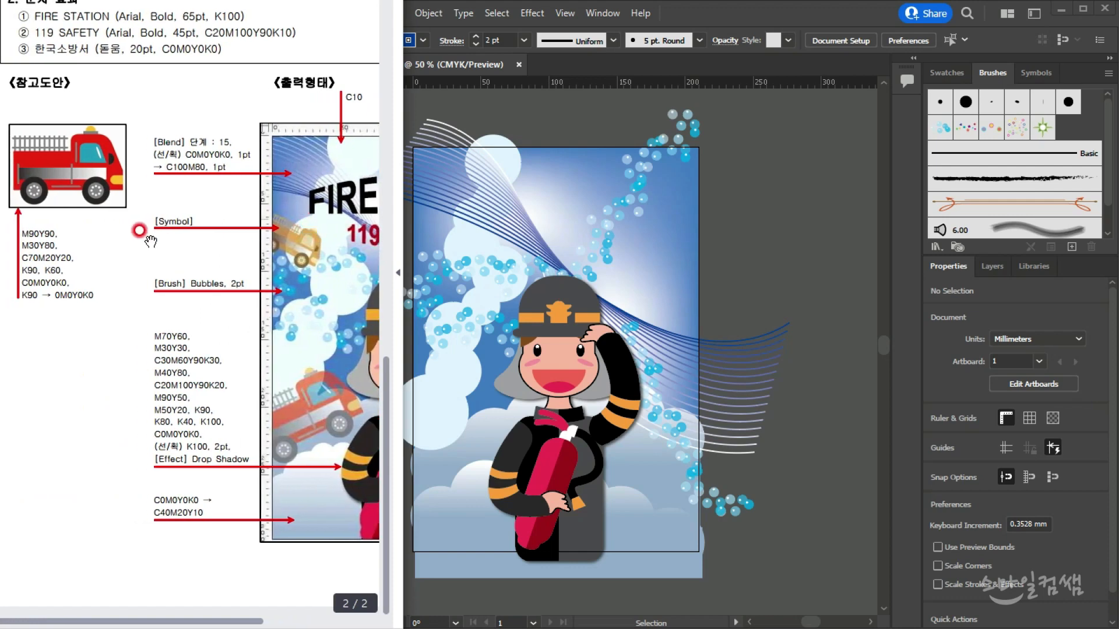
scroll(53, 181, up, 2)
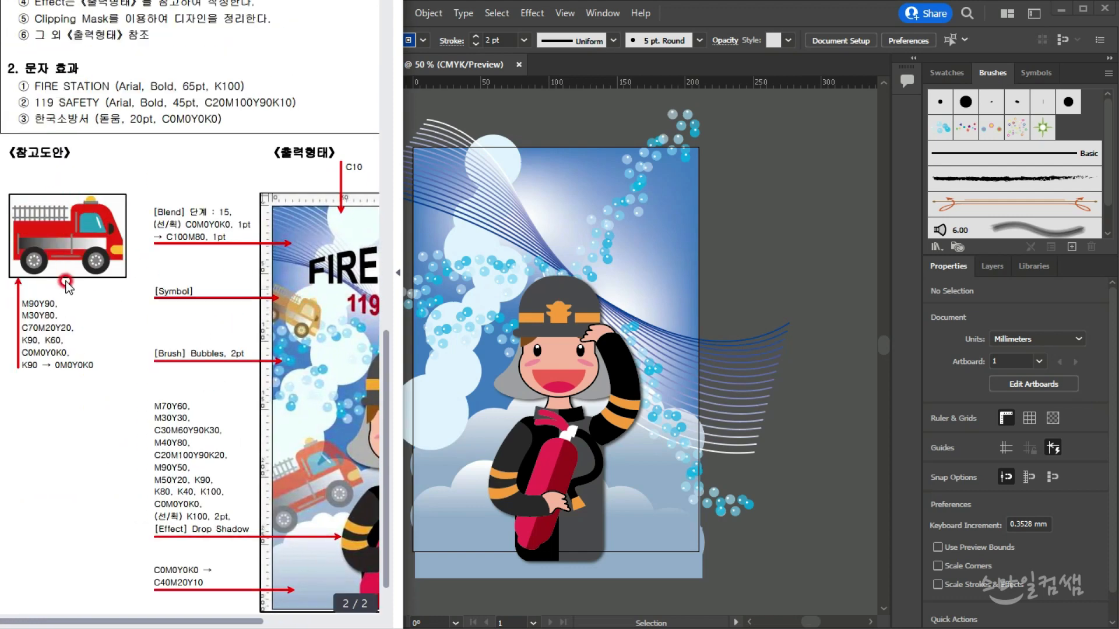
scroll(64, 265, up, 2)
scroll(122, 289, down, 3)
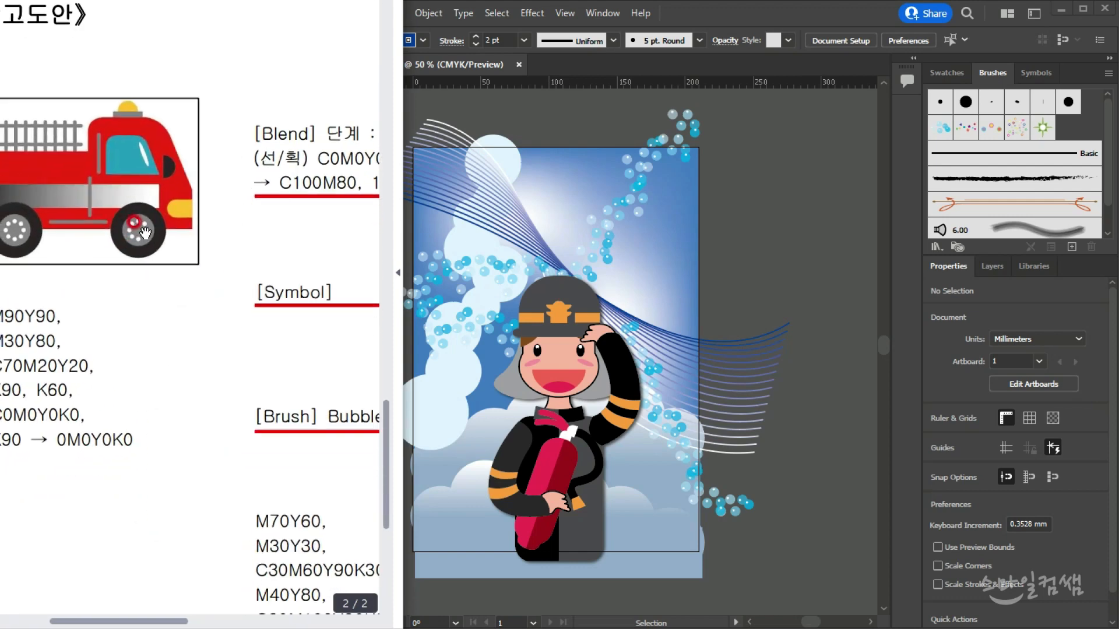
Return to Illustrator and create a new empty color group in the swatches for the fire truck, keeping the default name
click(786, 245)
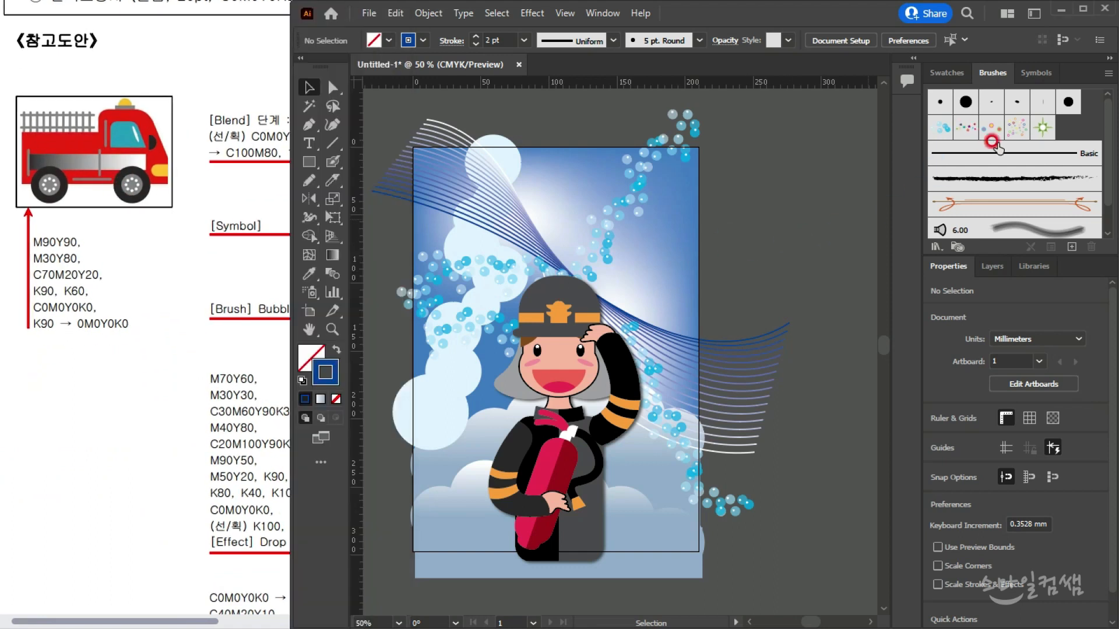
scroll(1041, 218, down, 1)
click(946, 72)
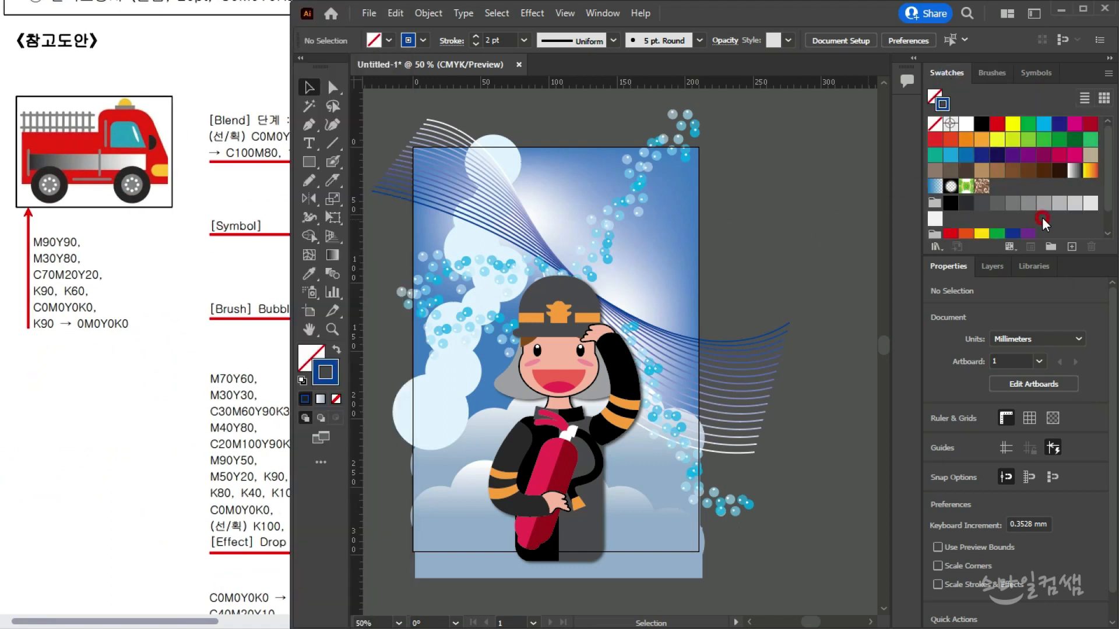
scroll(1071, 221, down, 1)
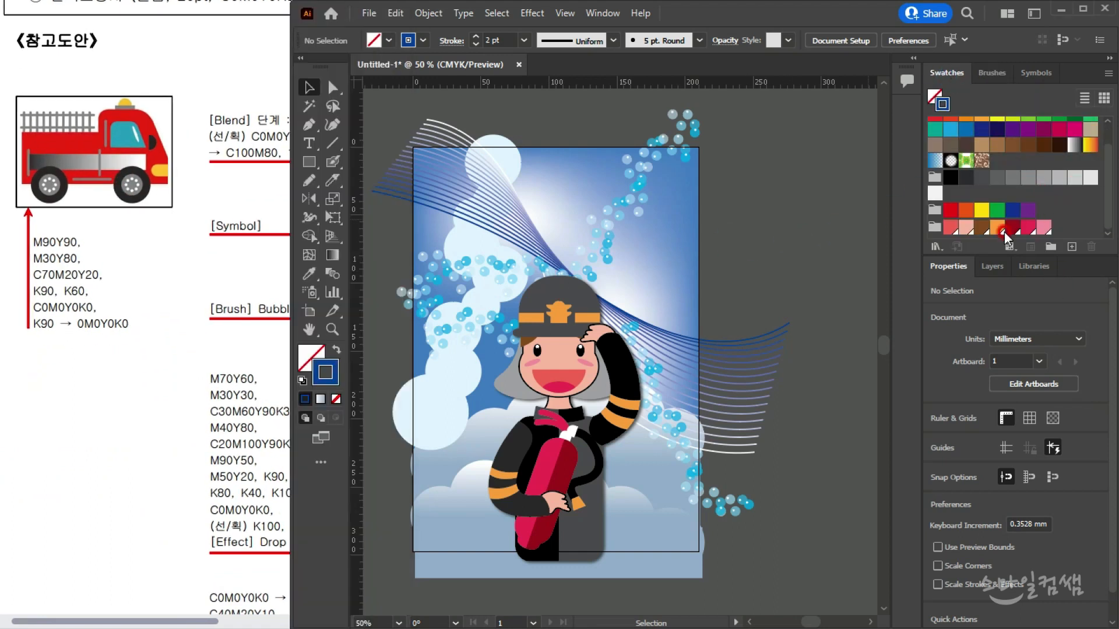
click(931, 230)
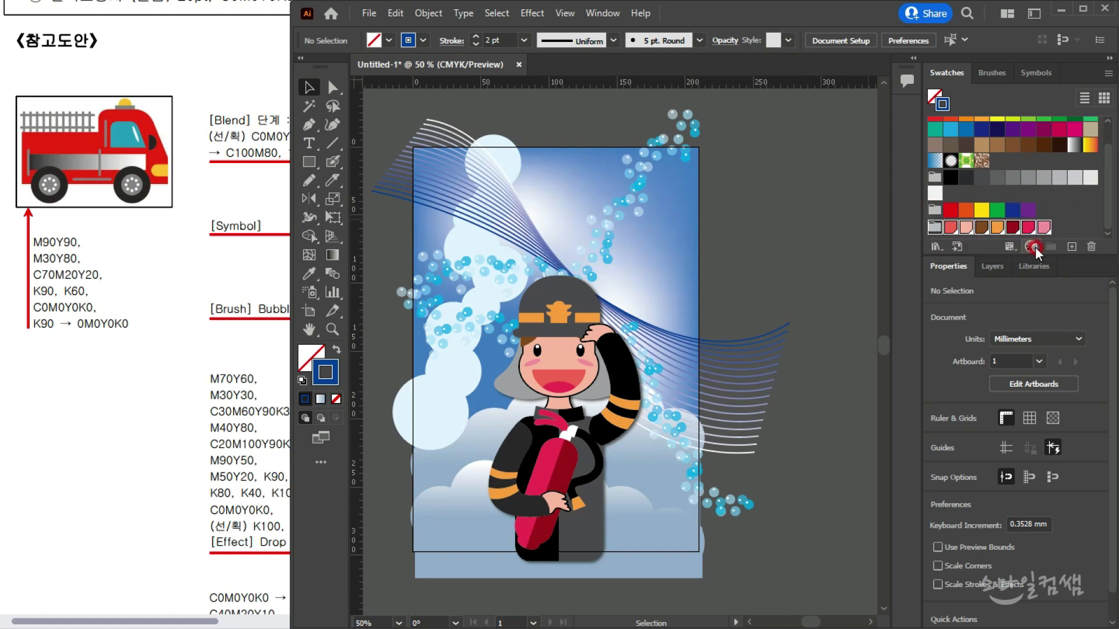
click(1073, 217)
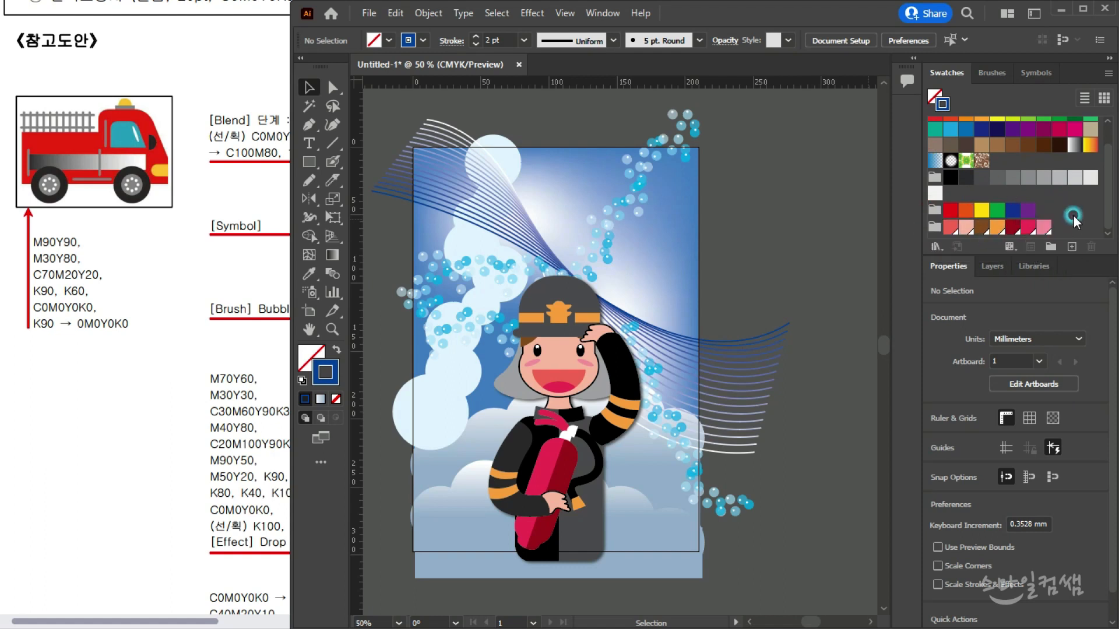
click(1069, 247)
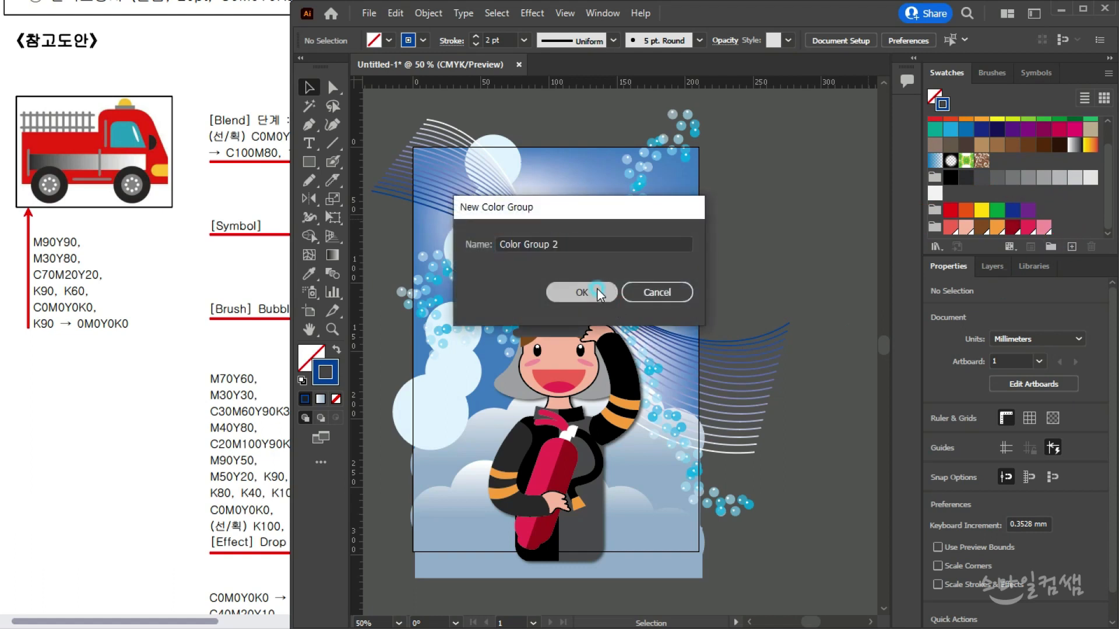
click(579, 290)
click(1047, 231)
Add a global red swatch with C=0 M=90 Y=90 K=0 to the new color group
click(1070, 247)
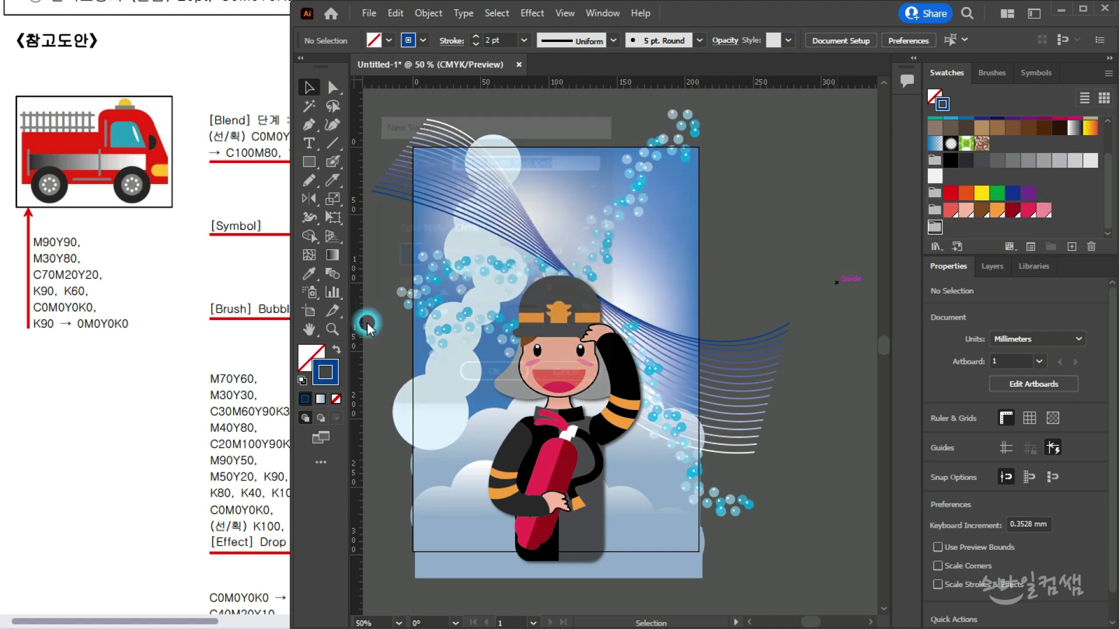
click(579, 239)
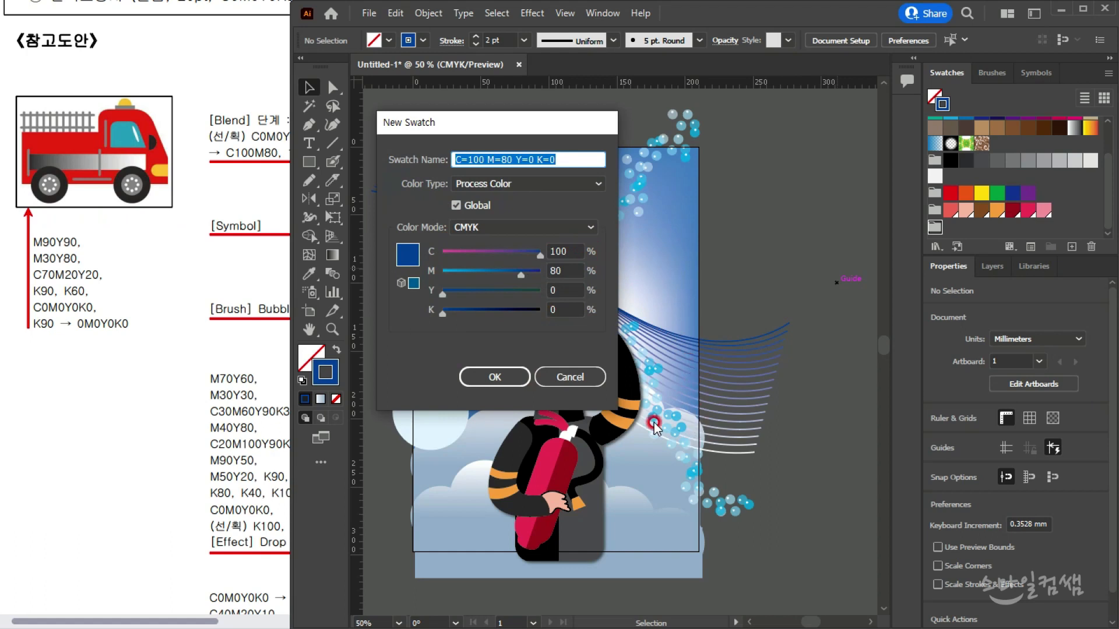
click(548, 276)
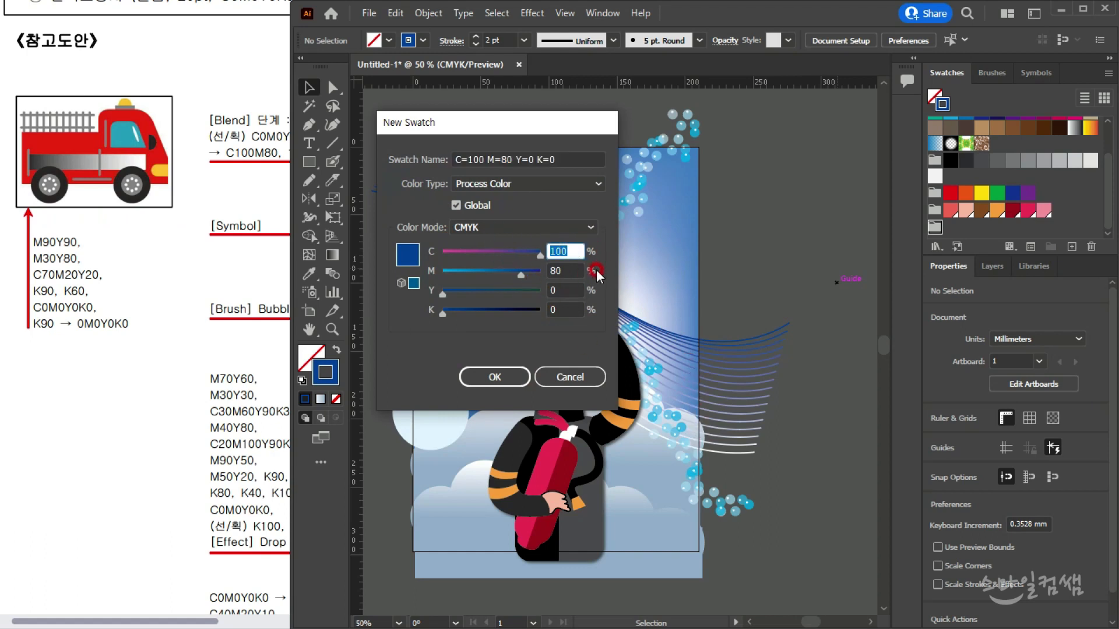
key(Tab)
key(Tab)
key(Return)
Add a global yellow-orange swatch with C=0 M=30 Y=80 K=0 to the fire truck color group
click(937, 291)
click(1047, 246)
click(160, 290)
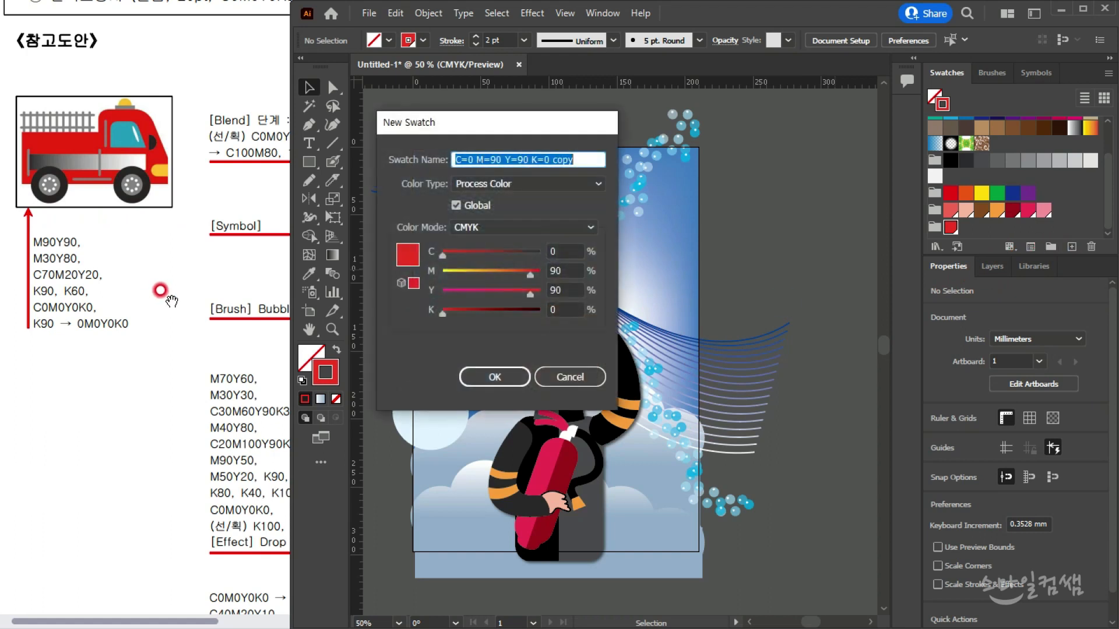
click(570, 271)
text(30)
key(Tab)
key(Return)
Add a global teal swatch with C=70 M=20 Y=20 K=0 to the fire truck color group
click(1076, 247)
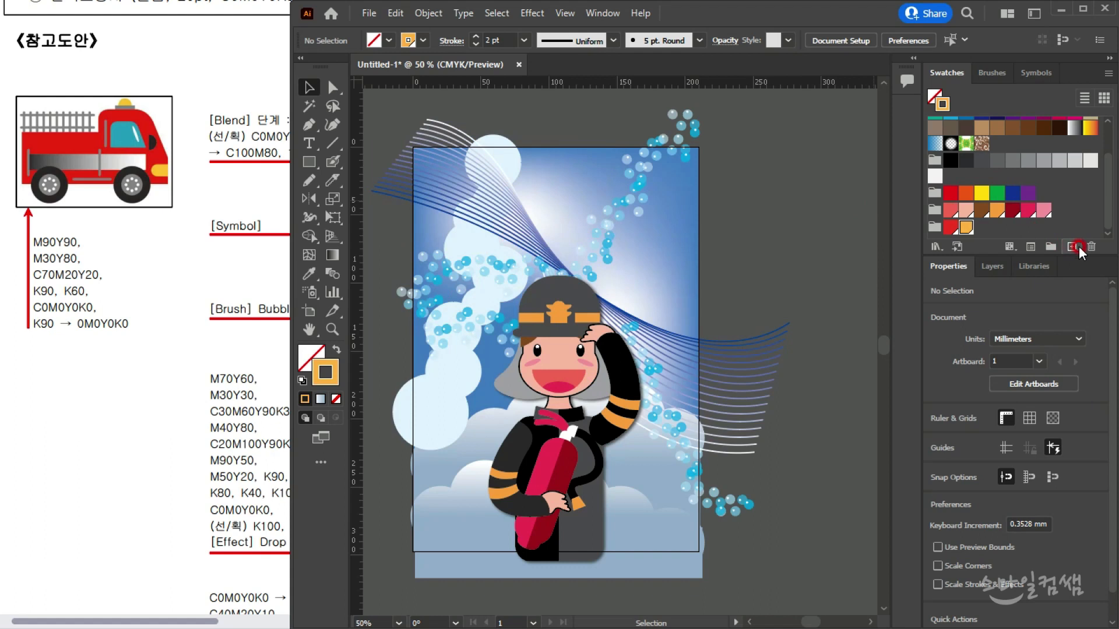
click(74, 291)
click(456, 252)
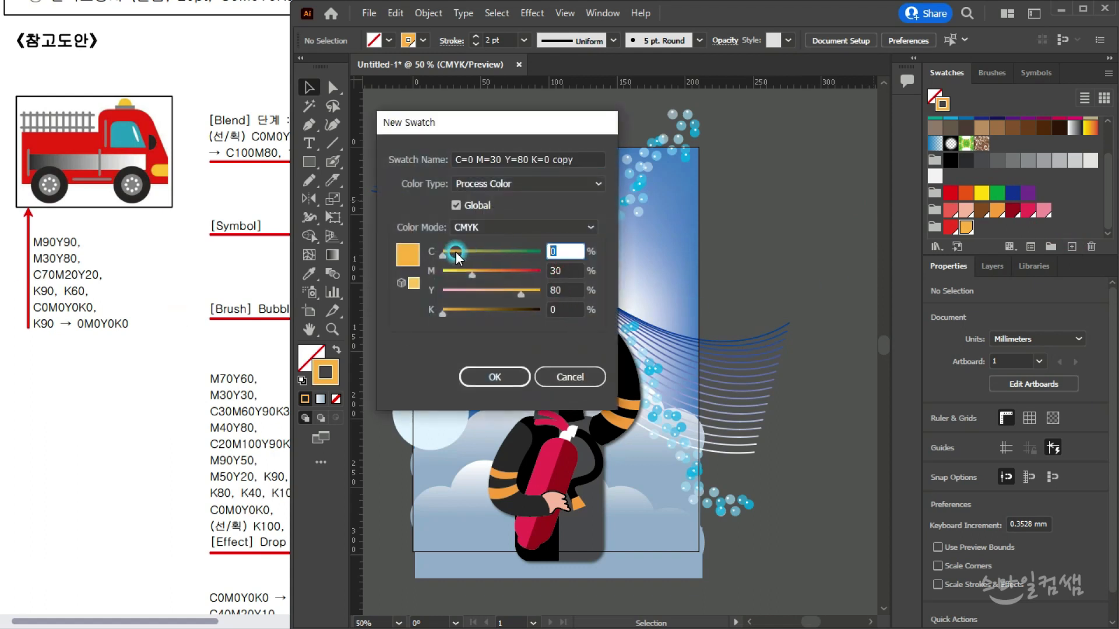
text(70)
key(Tab)
text(20)
key(Tab)
text(20)
key(Return)
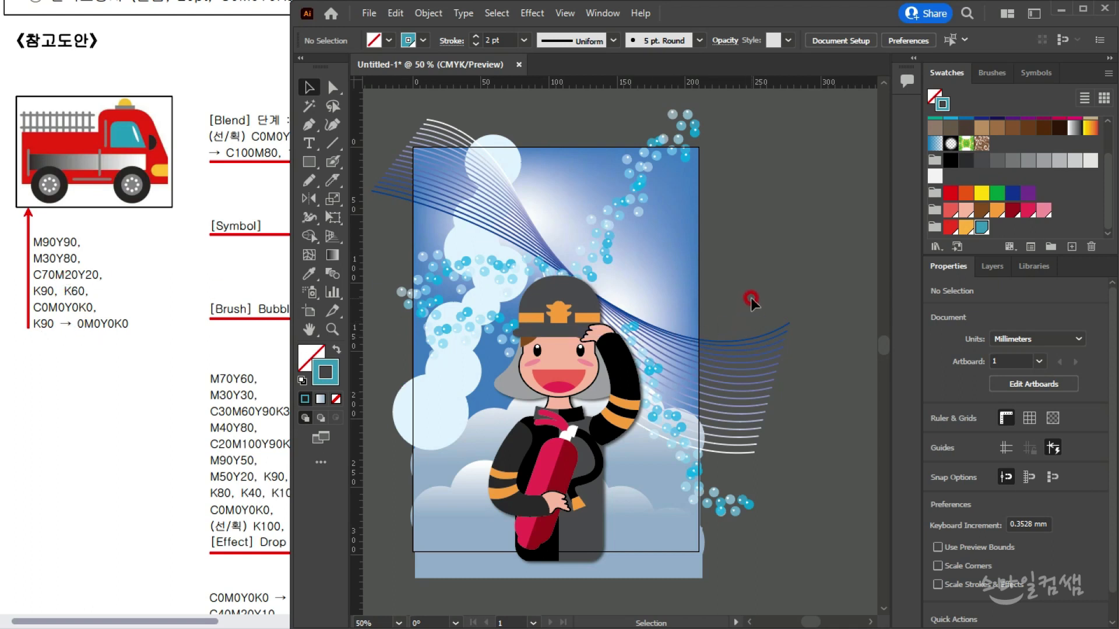
Examine the fire trucks in the poster reference on the exam sheet for their shape and placement
alt+scroll(677, 277, up, 3)
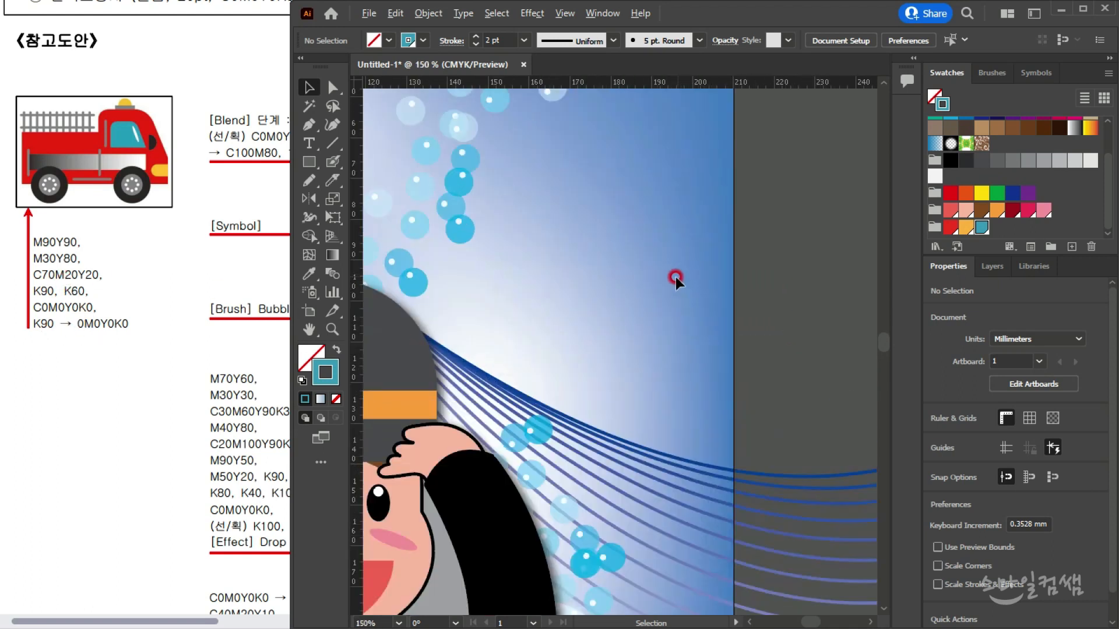
drag(626, 273, 643, 338)
click(131, 349)
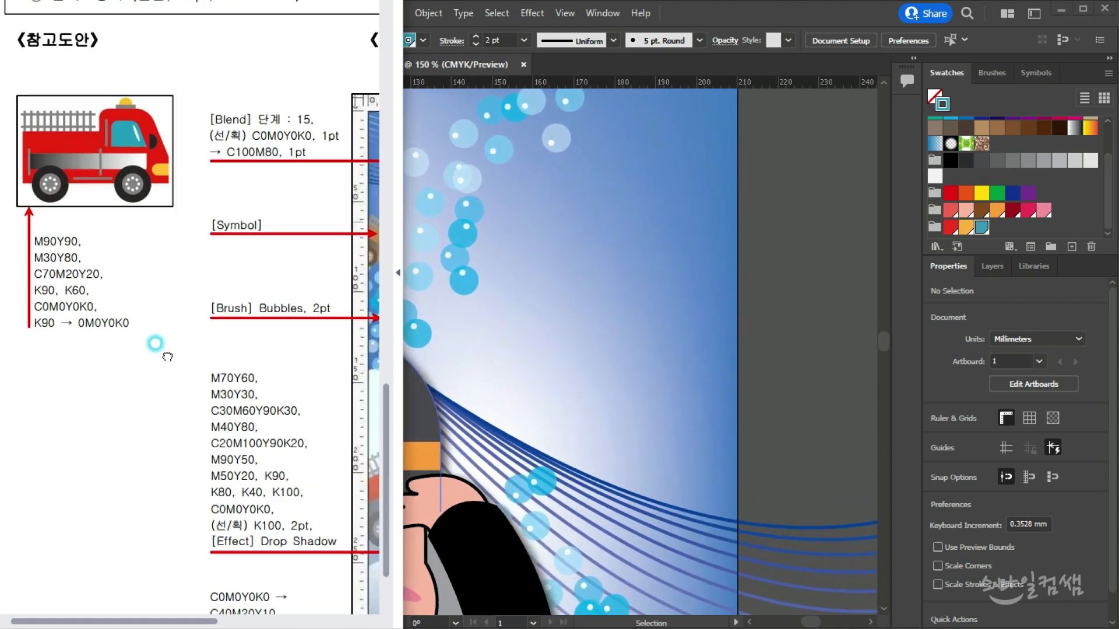
scroll(233, 397, down, 10)
scroll(174, 393, right, 2)
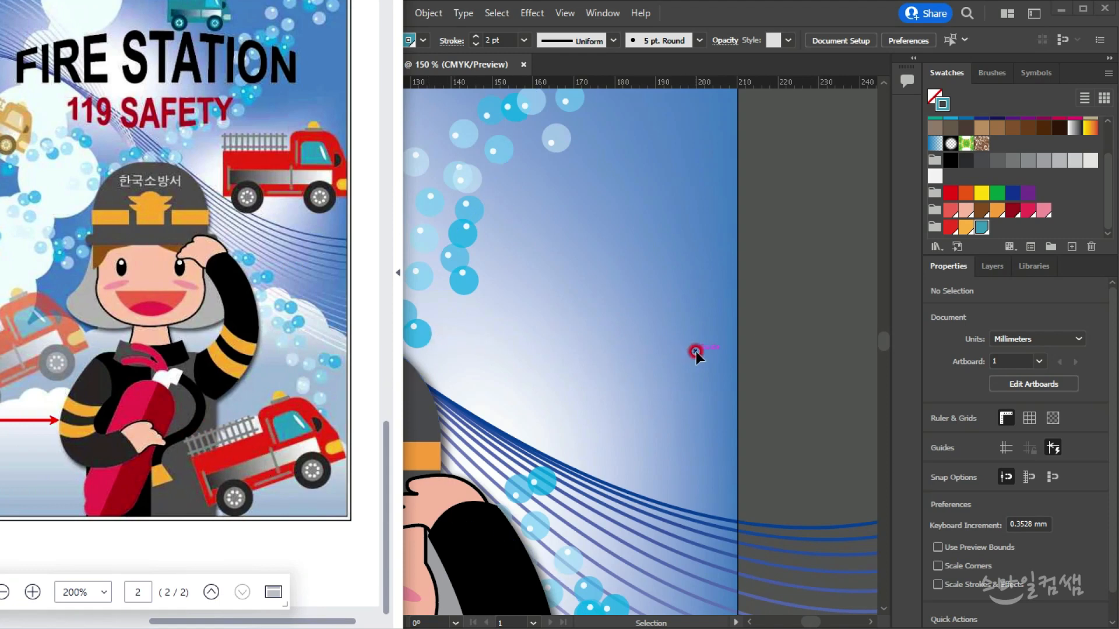
Examine the fire truck reference drawing and its color list next to the poster's empty upper-right area
click(595, 348)
key(ctrl+plus)
drag(656, 320, 592, 357)
click(152, 285)
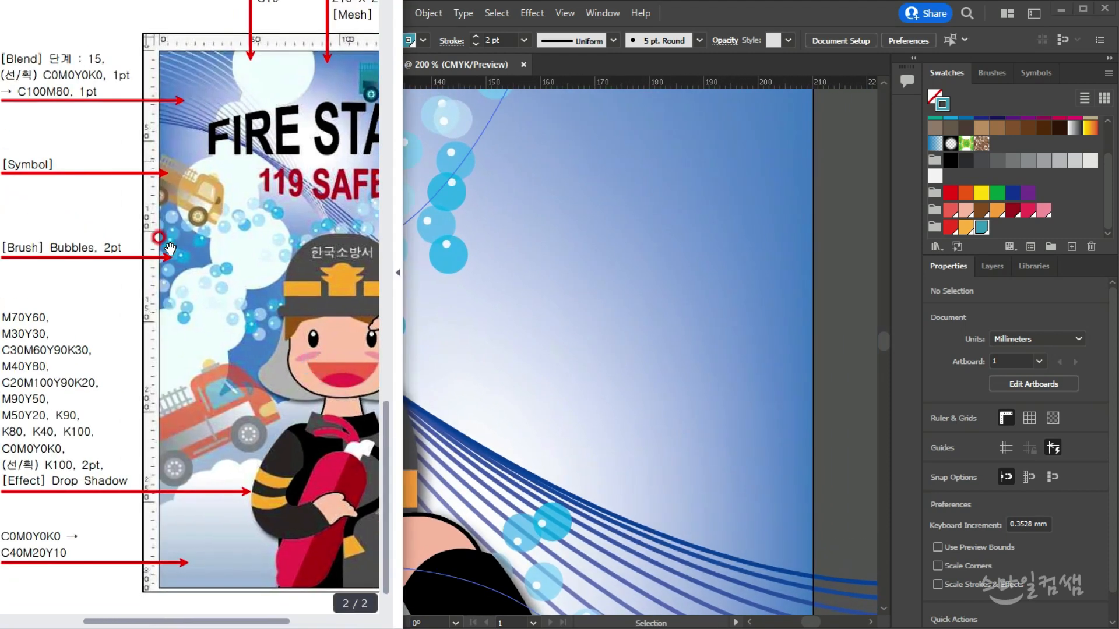
drag(153, 294, 150, 265)
click(513, 200)
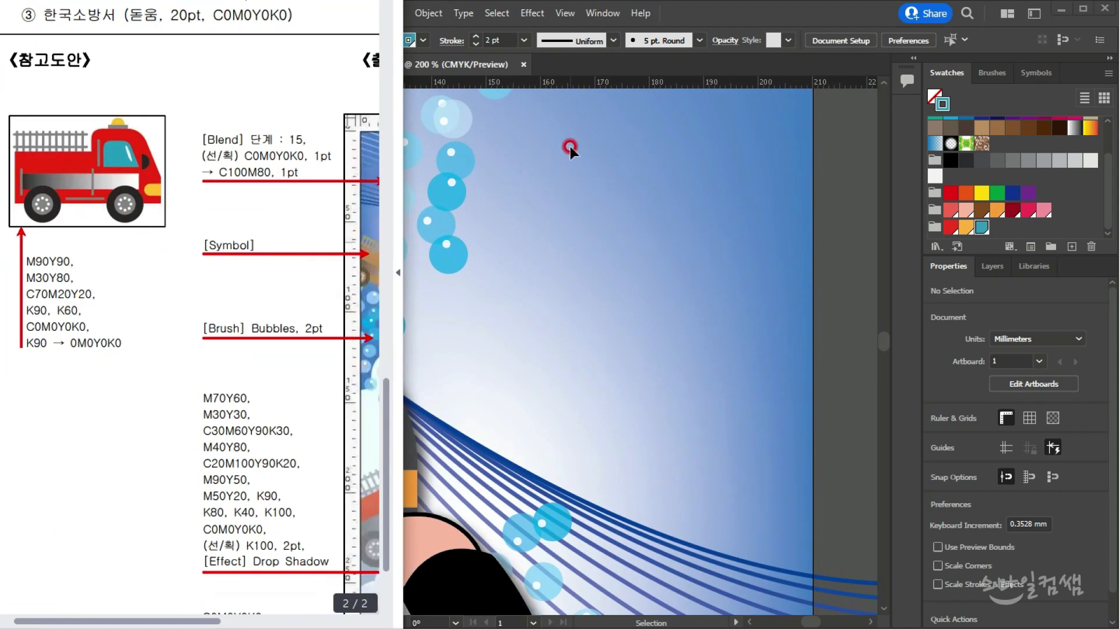
Undock the collapsed comments panel from the workspace and close it
click(967, 93)
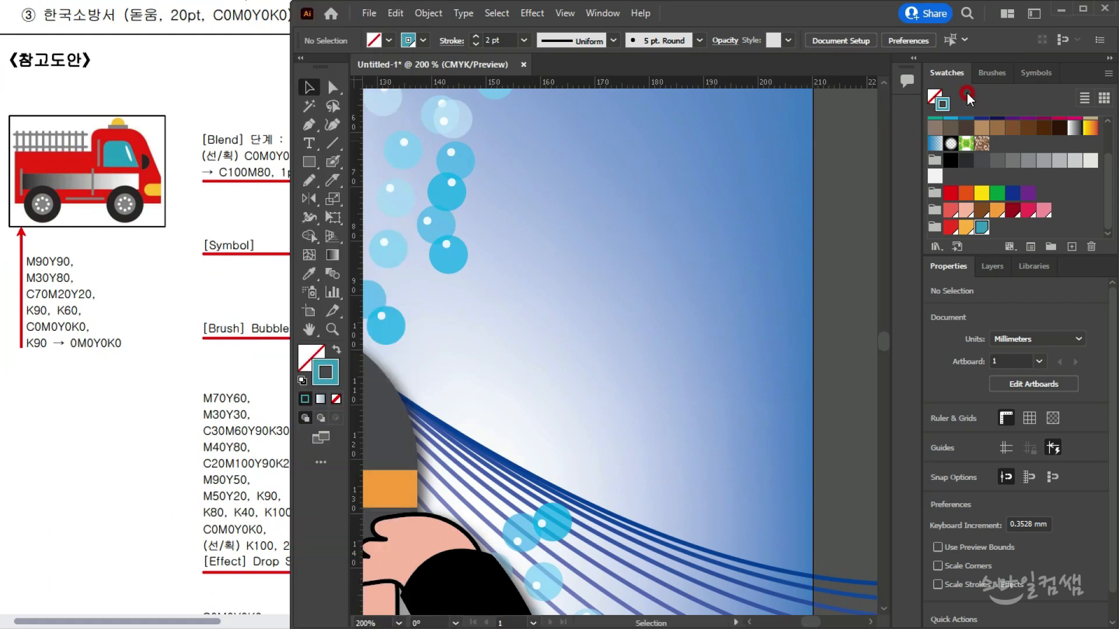
drag(907, 79, 759, 111)
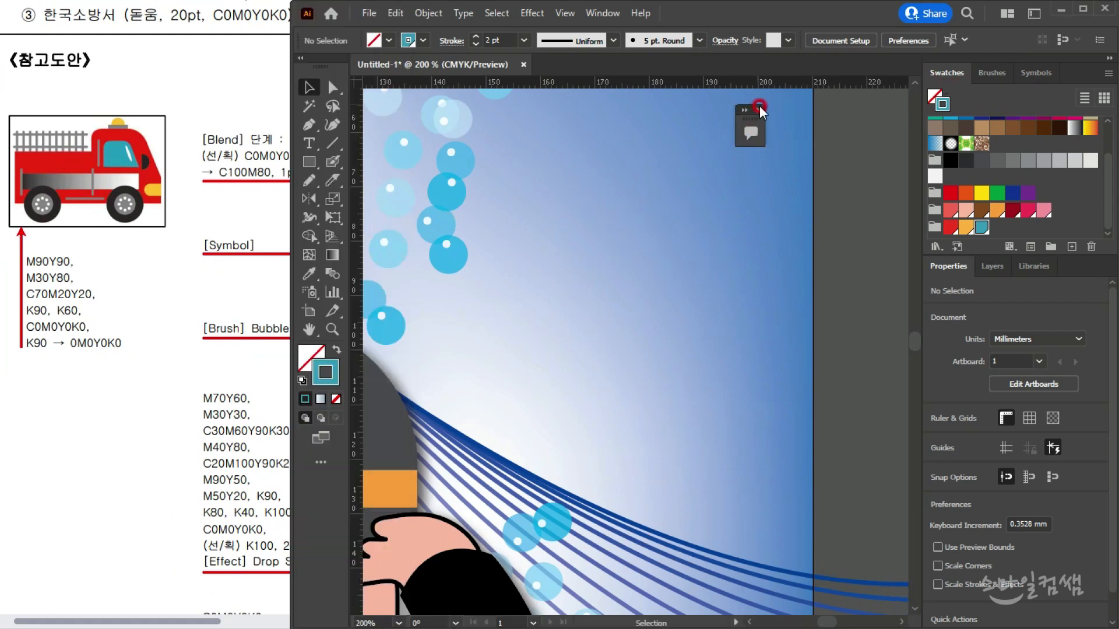
click(760, 109)
Draw a rectangle about 54 by 30 mm for the truck body beside the helmet, using the default white fill and black stroke
scroll(704, 379, left, 3)
click(697, 375)
key(m)
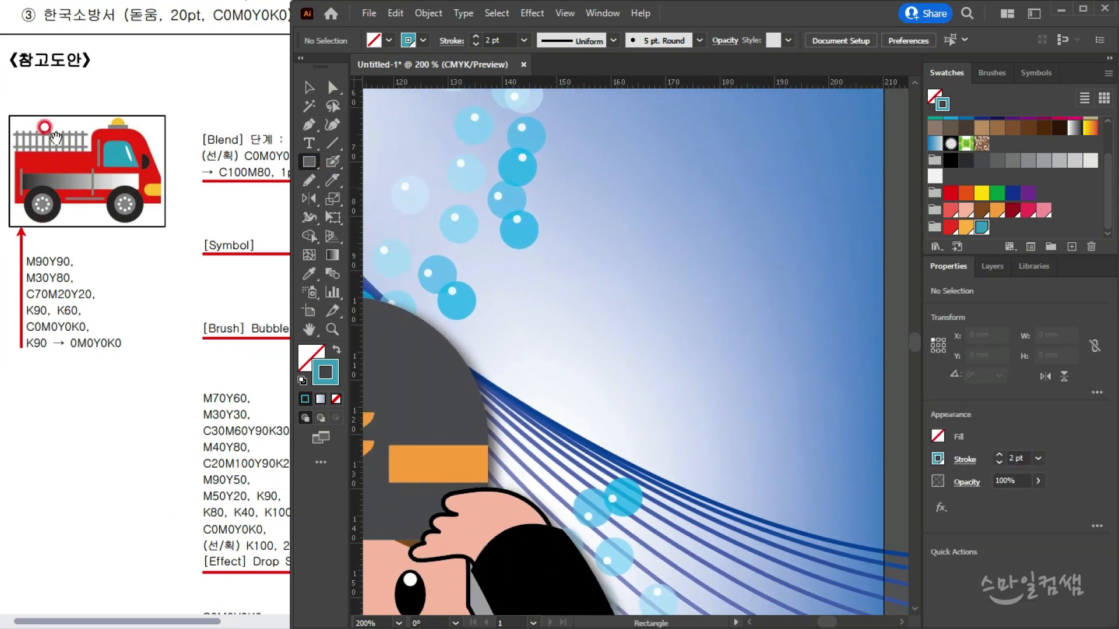
mouse_move(520, 252)
mouse_down()
mouse_move(795, 395)
mouse_move(817, 417)
mouse_up()
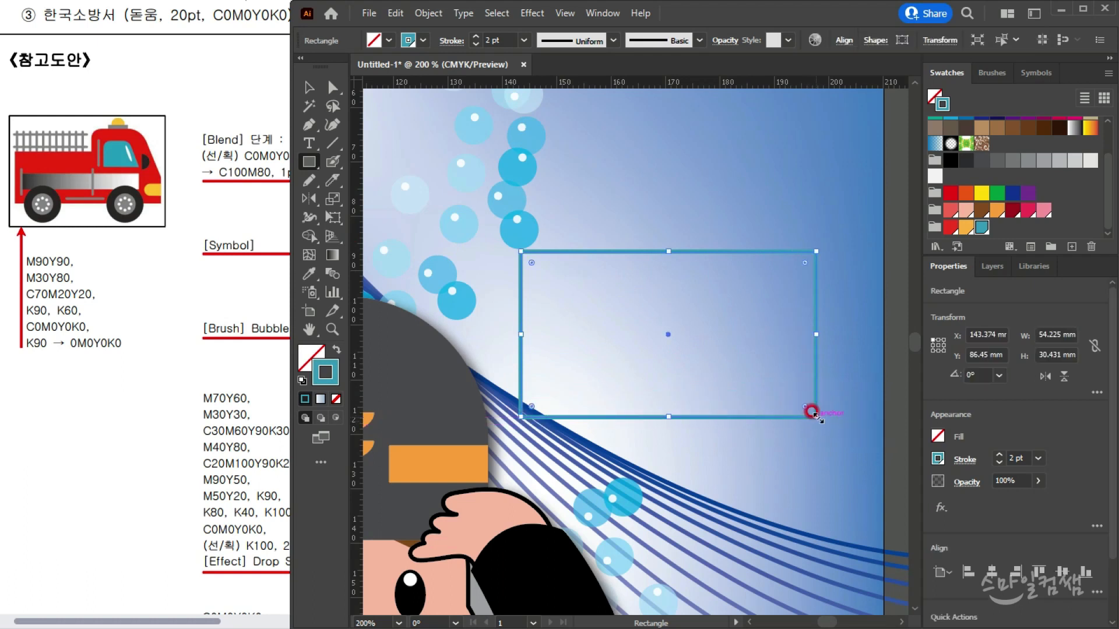
key(d)
key(v)
click(307, 86)
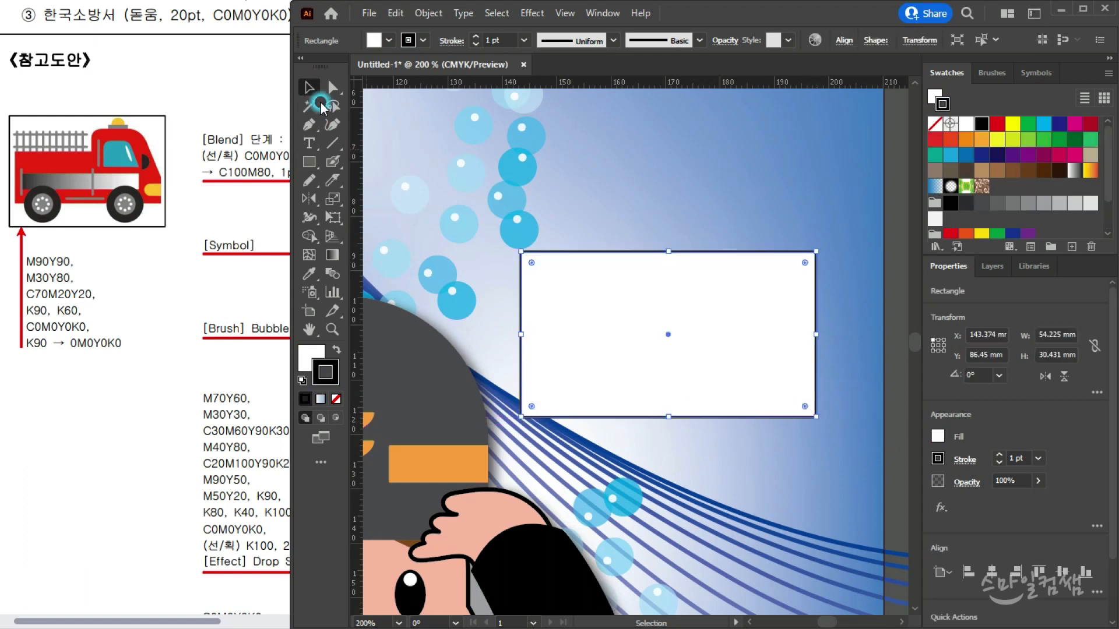
Duplicate the body rectangle to its right, shape the copy into a taller cab, and shorten the body's length
drag(613, 332, 782, 345)
drag(860, 334, 848, 424)
drag(598, 428, 671, 421)
click(645, 220)
scroll(667, 443, down, 1)
drag(530, 367, 582, 381)
drag(720, 457, 752, 474)
Extend the body rectangle away from the cab to about 46 mm wide, and reduce the heights of both rectangles
click(552, 387)
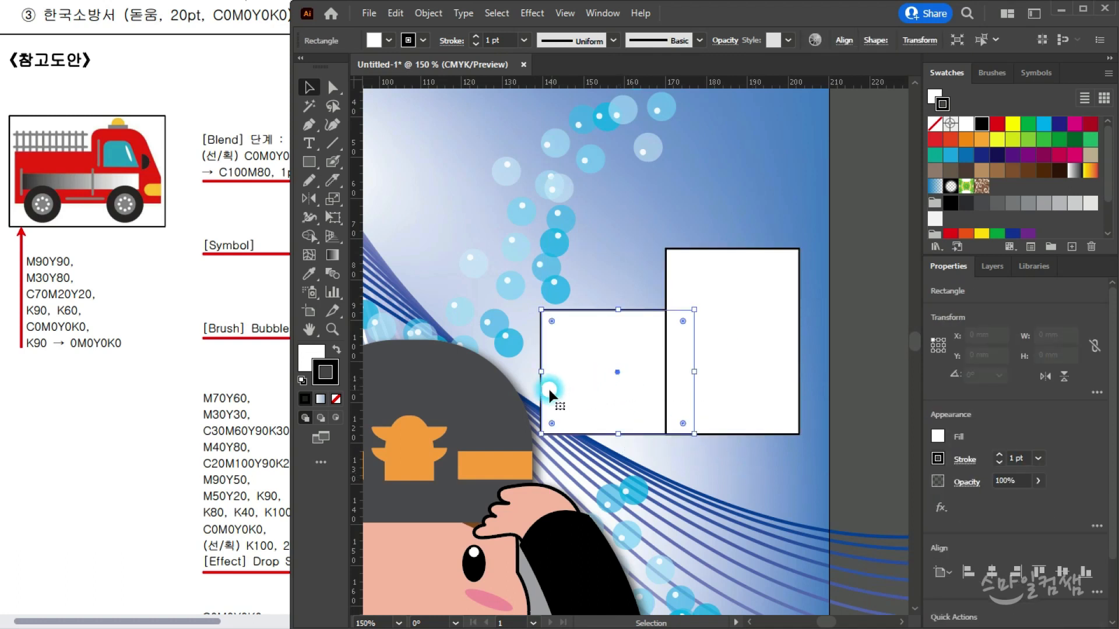
drag(540, 372, 507, 375)
click(724, 425)
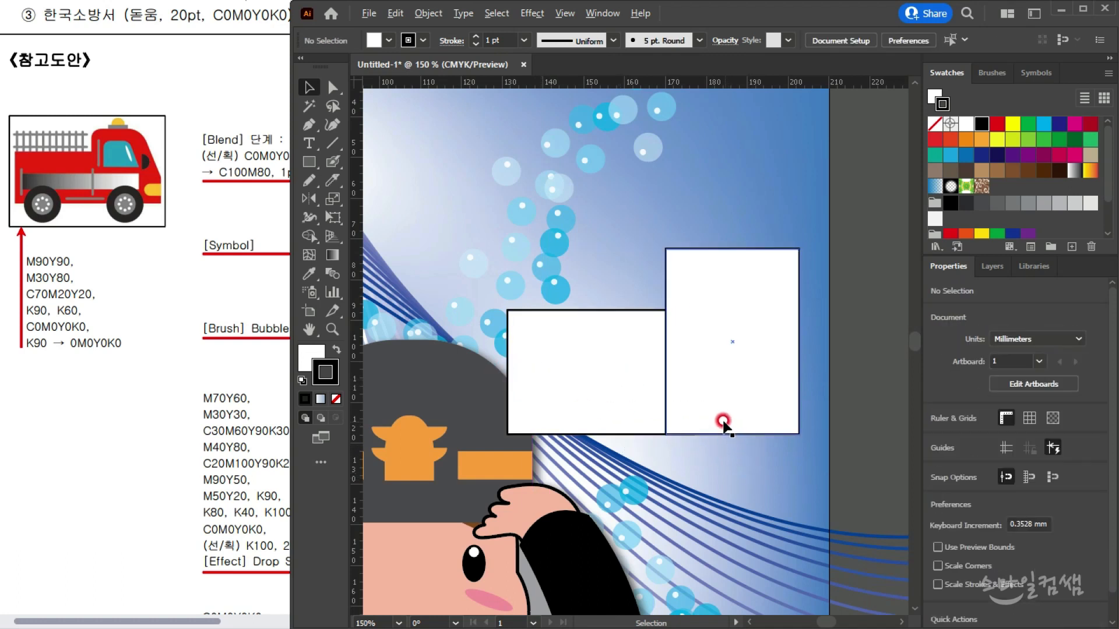
scroll(590, 268, down, 2)
drag(591, 272, 624, 285)
scroll(624, 284, up, 3)
drag(556, 327, 566, 329)
click(670, 438)
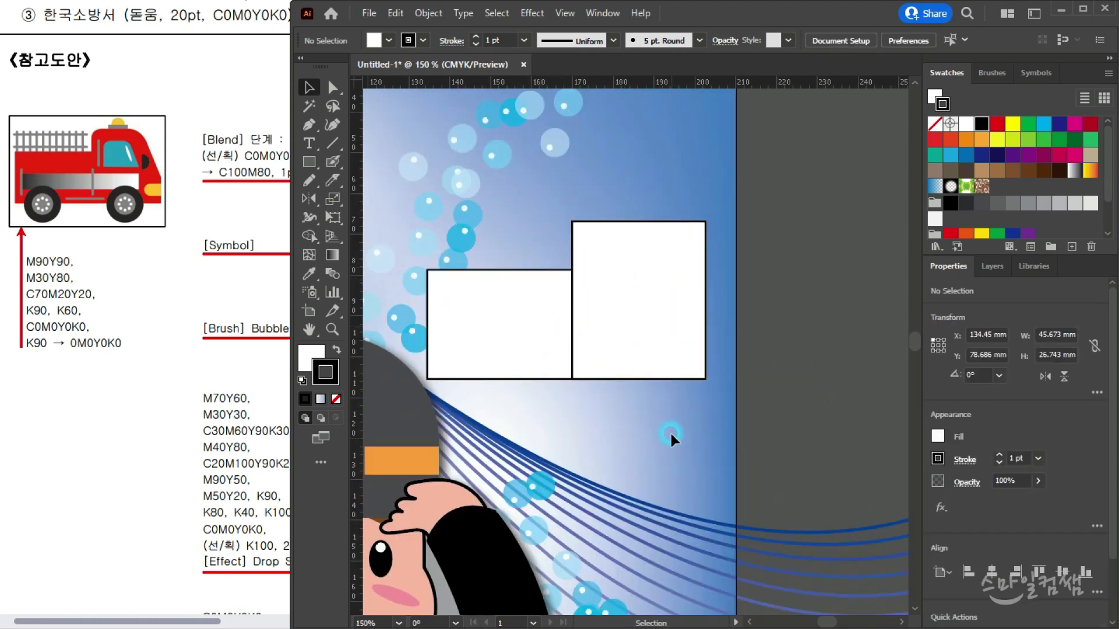
Narrow the cab rectangle from its outer side to about 27 mm wide
click(679, 309)
drag(706, 300, 679, 304)
drag(620, 383, 535, 380)
click(571, 355)
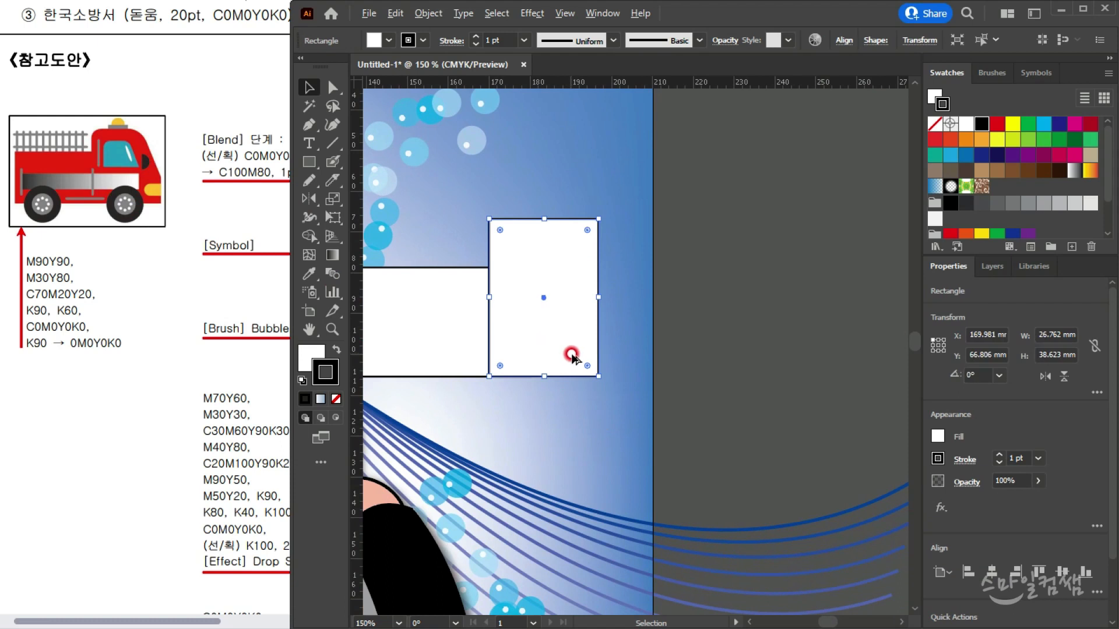
Add an anchor point on the cab's outer edge slightly below its middle, at about Y 93 mm
scroll(570, 353, up, 1)
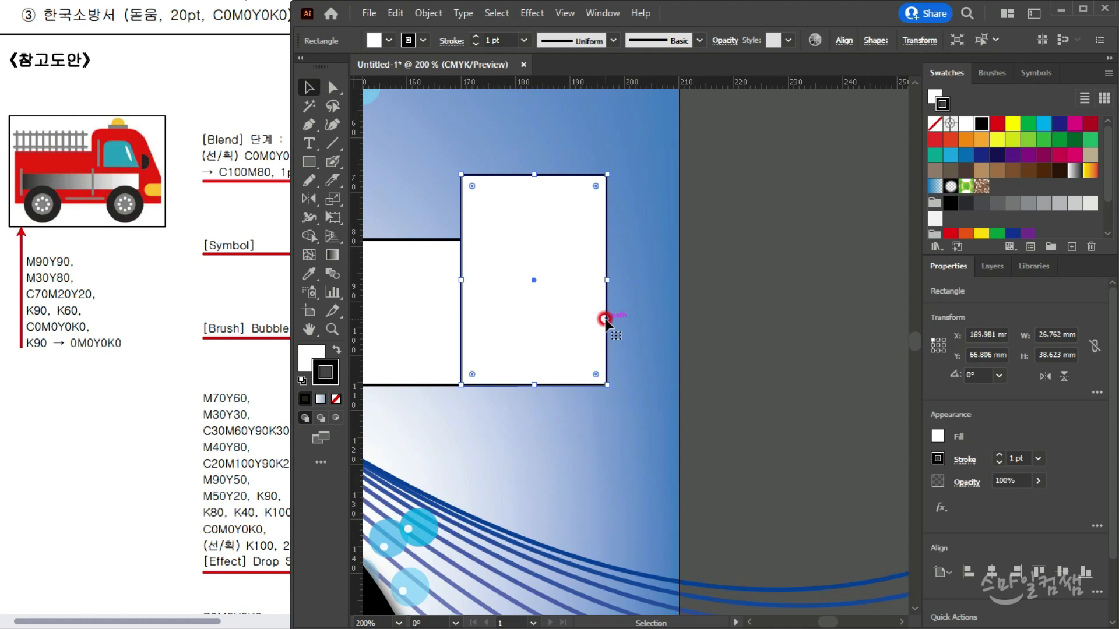
drag(309, 125, 376, 148)
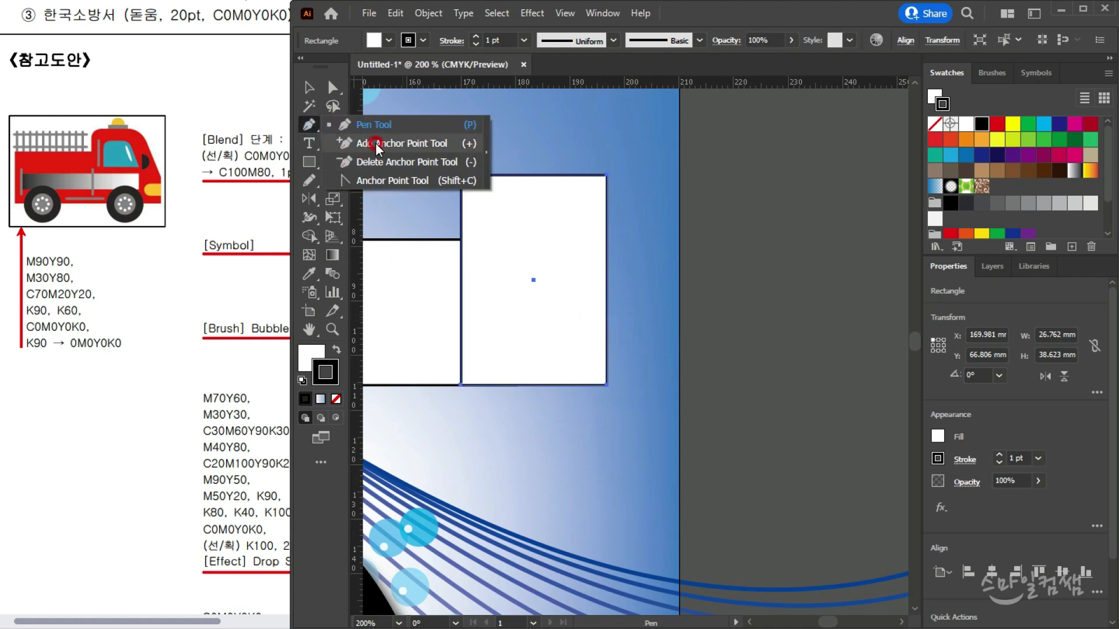
drag(376, 148, 377, 148)
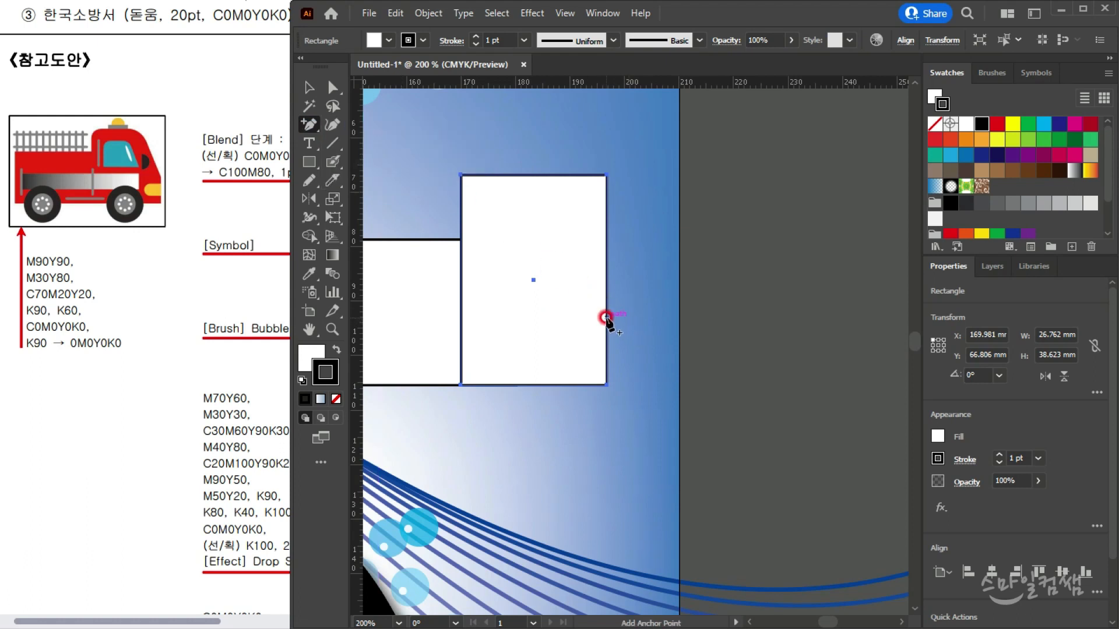
click(606, 327)
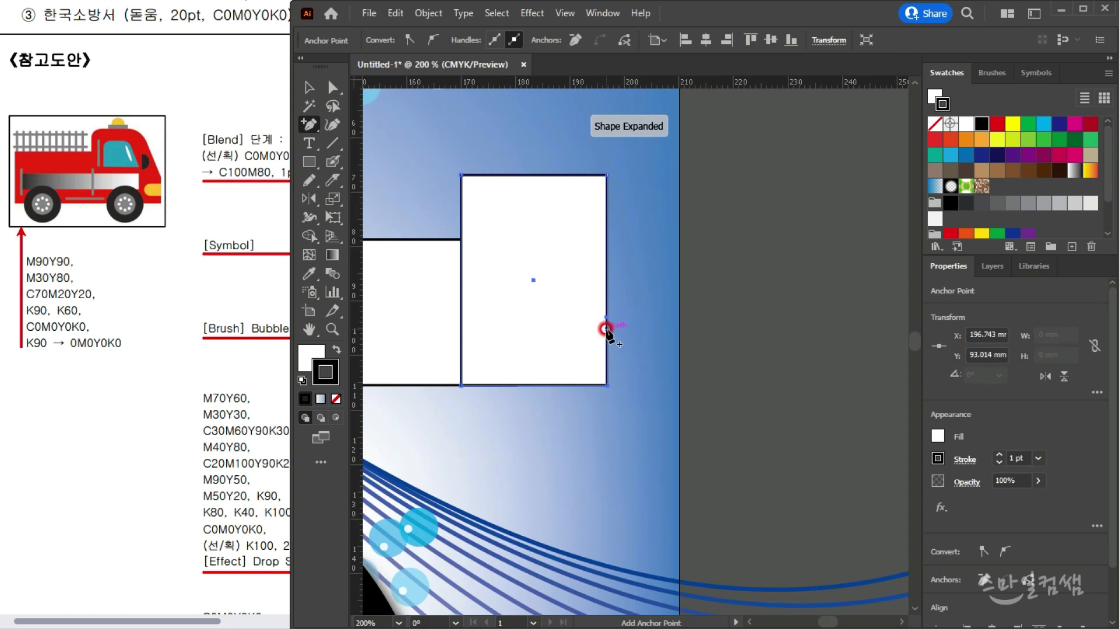
click(334, 89)
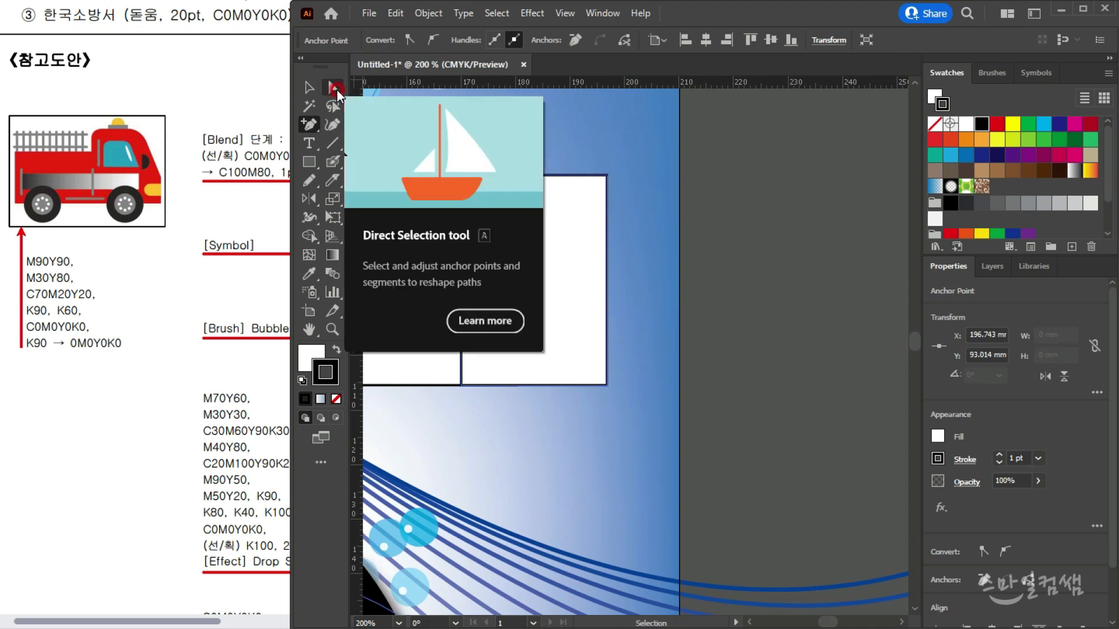
Shift the cab's two lower front anchor points outward to slant the windshield edge, making the shape about 36.3 mm wide
click(571, 319)
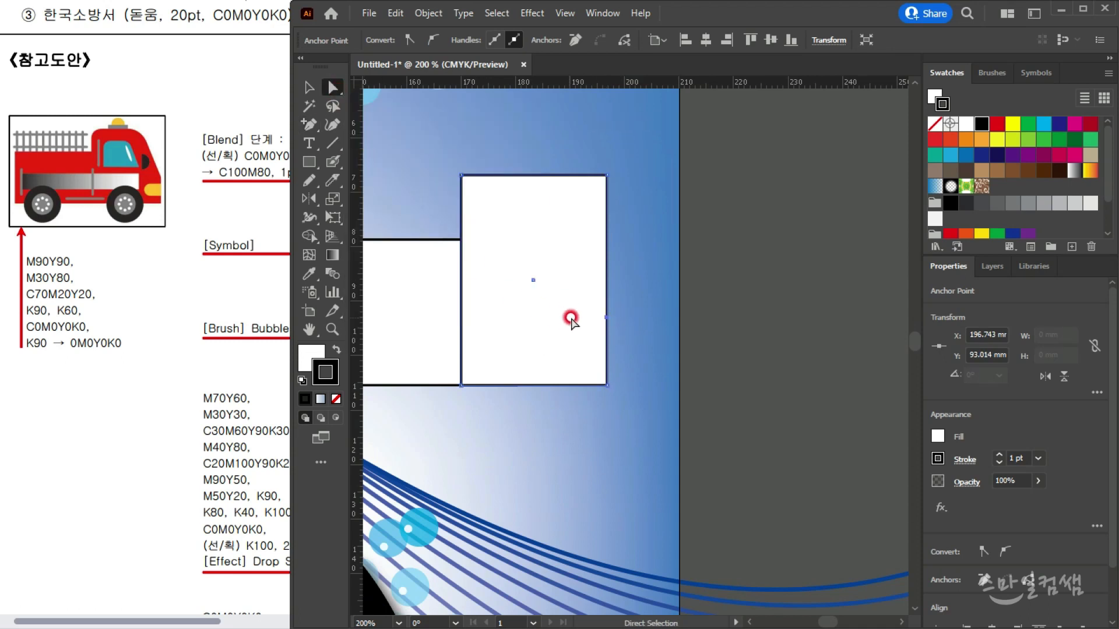
drag(636, 309, 542, 428)
key(Right)
key(Right)
key(Right)
key(Right)
key(Right)
key(Right)
key(Right)
key(Right)
key(Right)
key(Right)
key(Right)
key(Right)
key(Right)
key(Right)
key(Right)
key(Right)
key(Right)
key(Right)
key(Right)
key(Right)
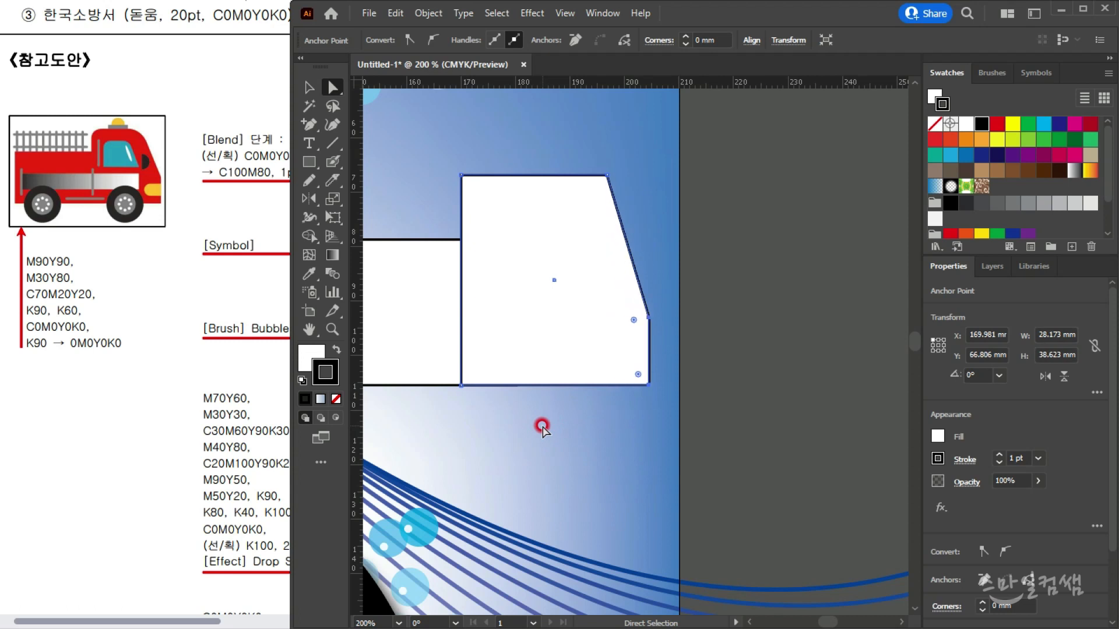
key(Right)
key(Right)
key(Right)
key(Right)
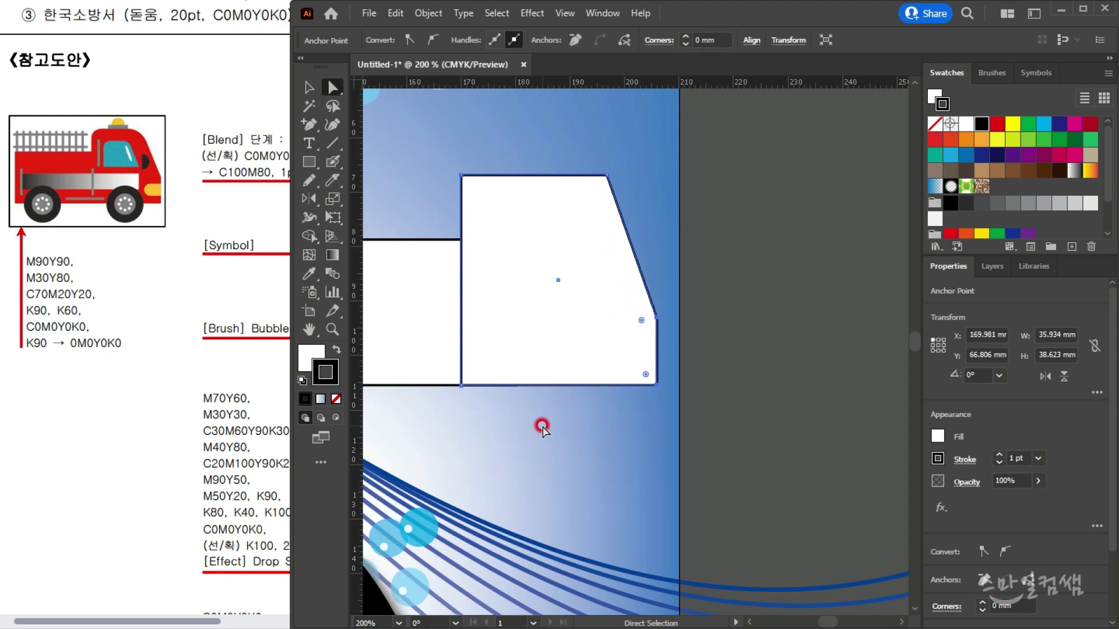
key(Right)
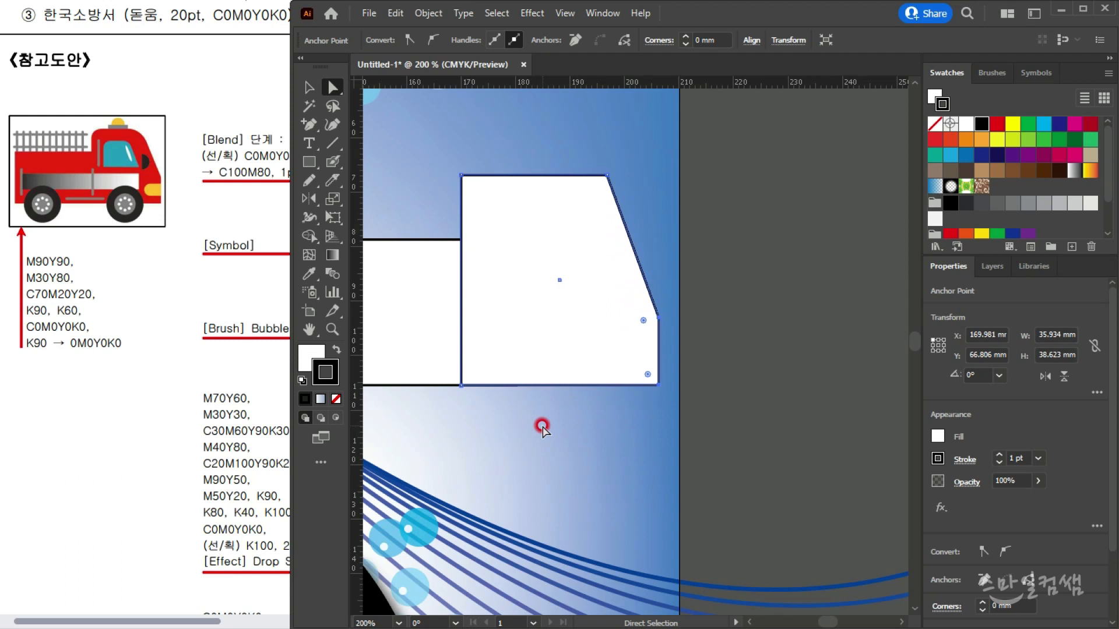
Round the cab's two upper corners, giving the front one a larger radius than the rear one
click(600, 120)
click(595, 229)
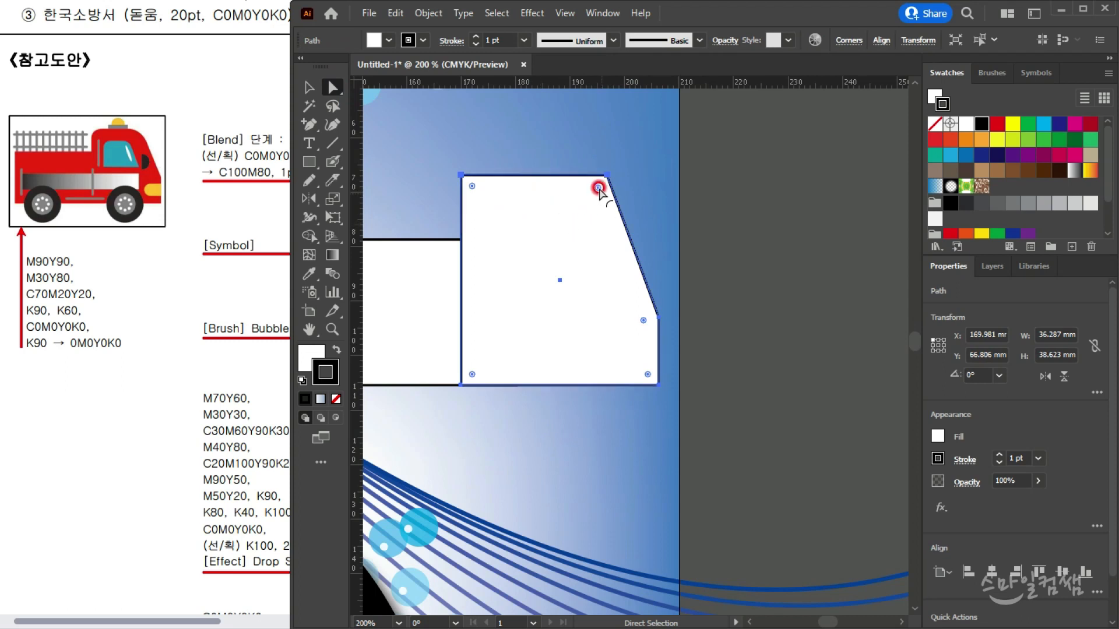
click(579, 257)
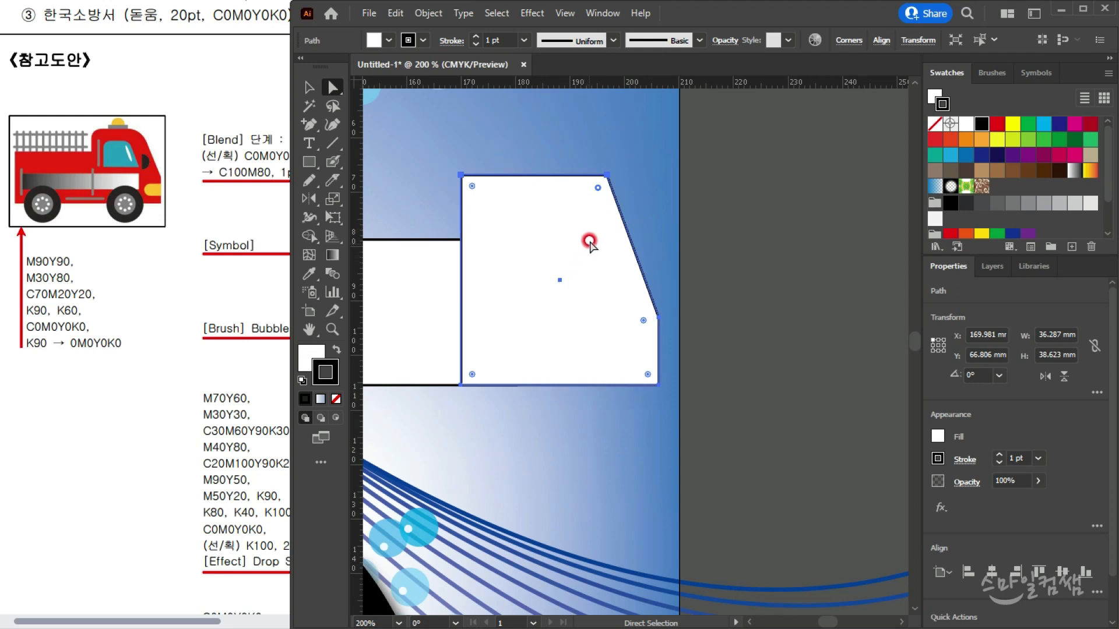
drag(601, 204, 562, 233)
click(474, 186)
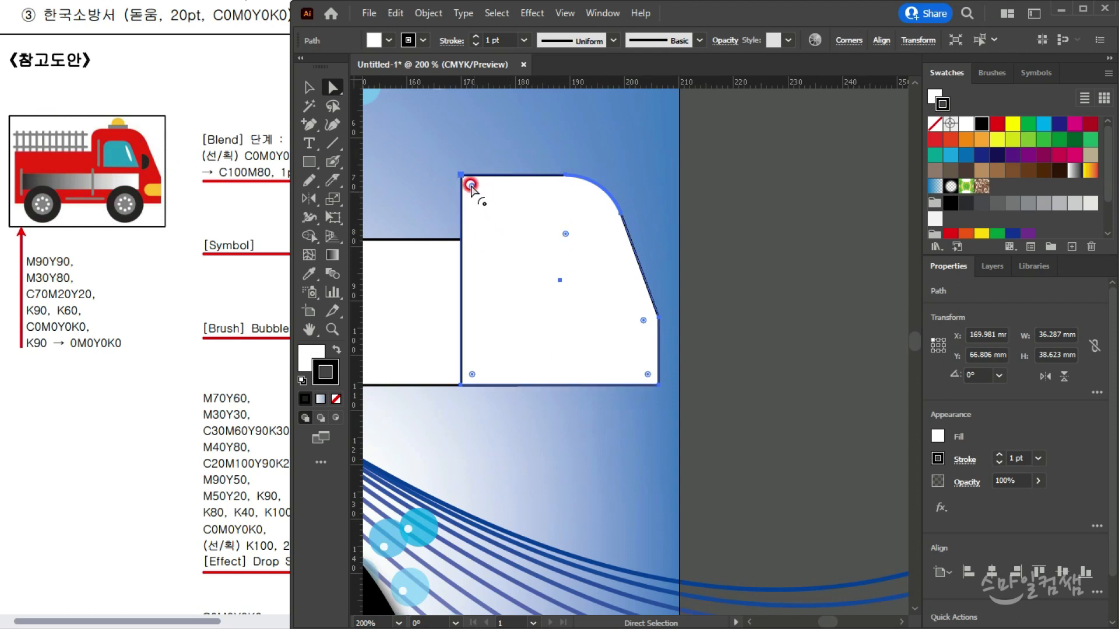
drag(472, 188, 493, 221)
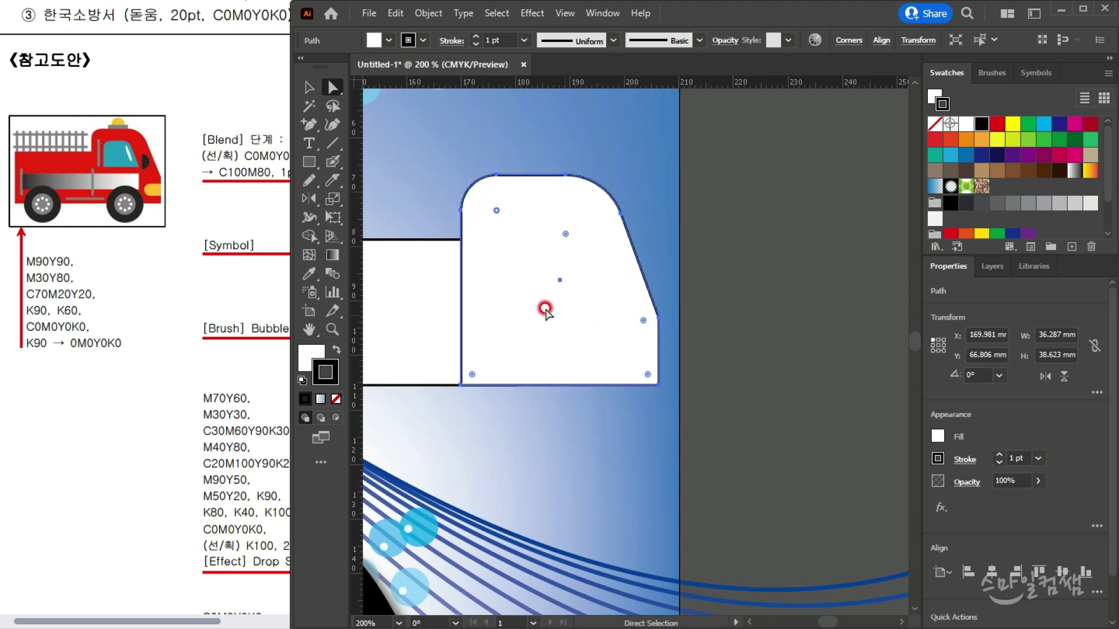
Make a reduced copy of the cab shape, about 17.4 × 16.5 mm, inside the cab's upper part as a window
click(308, 93)
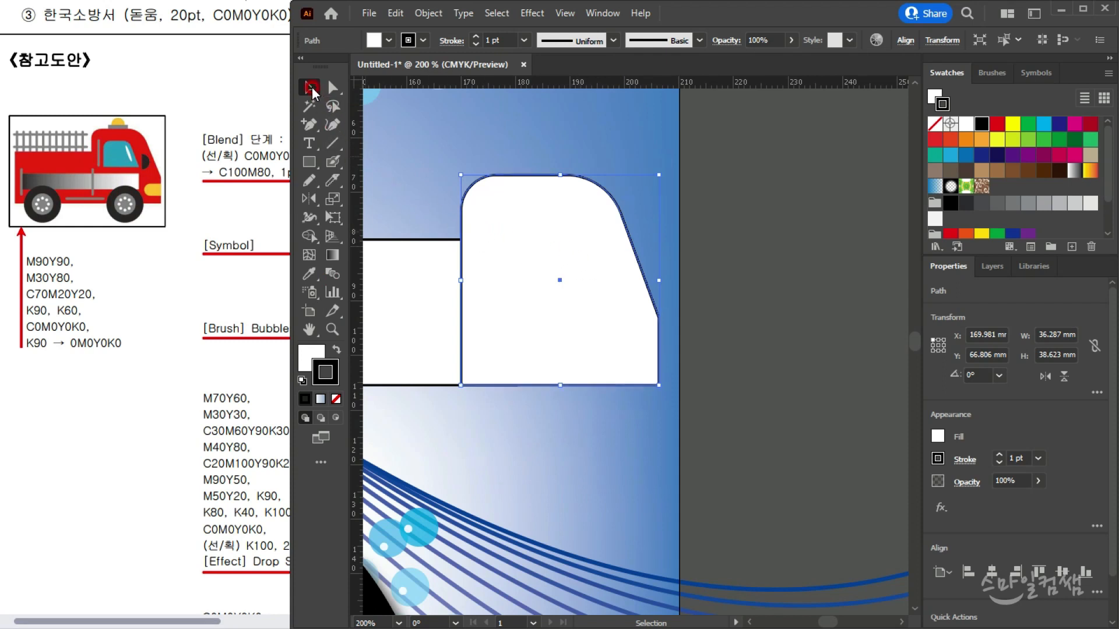
click(650, 133)
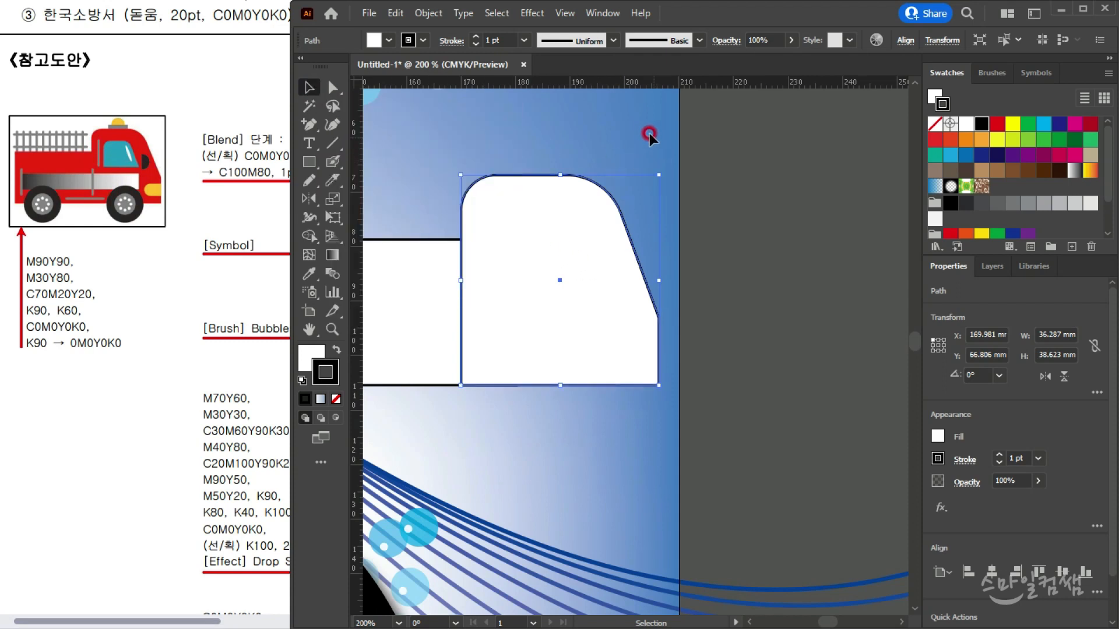
click(575, 344)
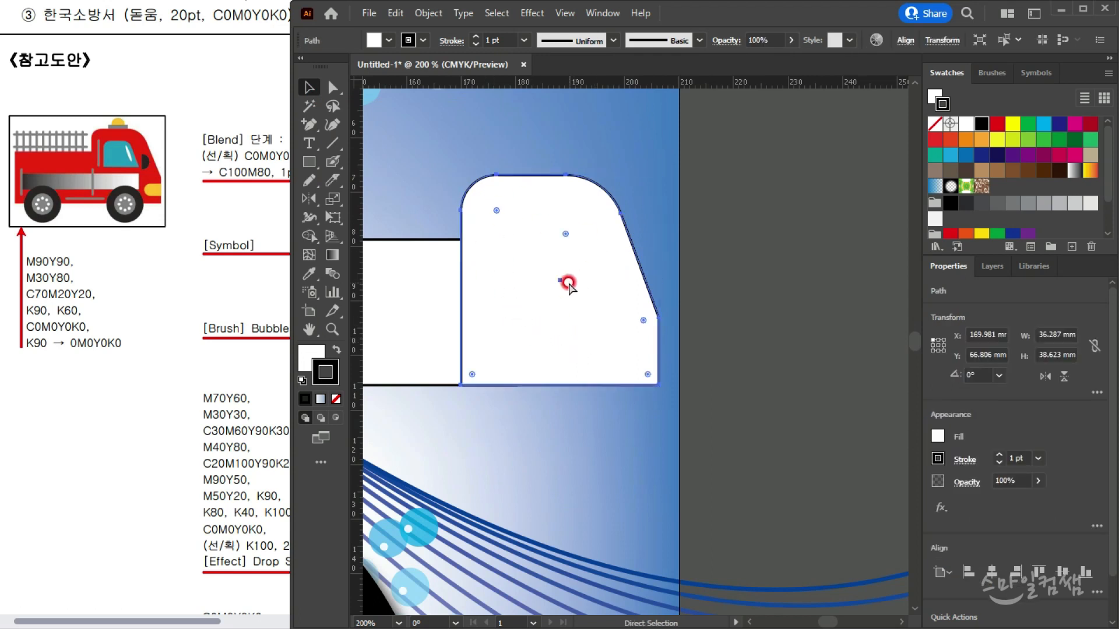
drag(652, 170, 588, 259)
drag(567, 300, 590, 250)
drag(544, 287, 532, 302)
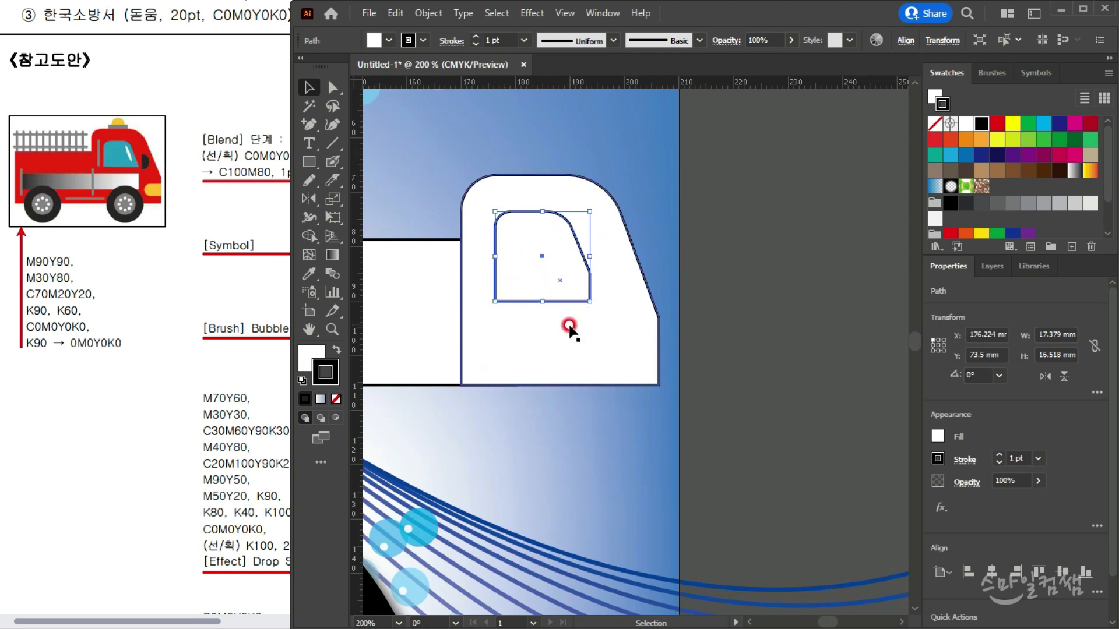
Draw a horizontal line about 24 mm long across the window shape at the lower end of its slanted edge
key(a)
click(578, 300)
scroll(577, 300, up, 2)
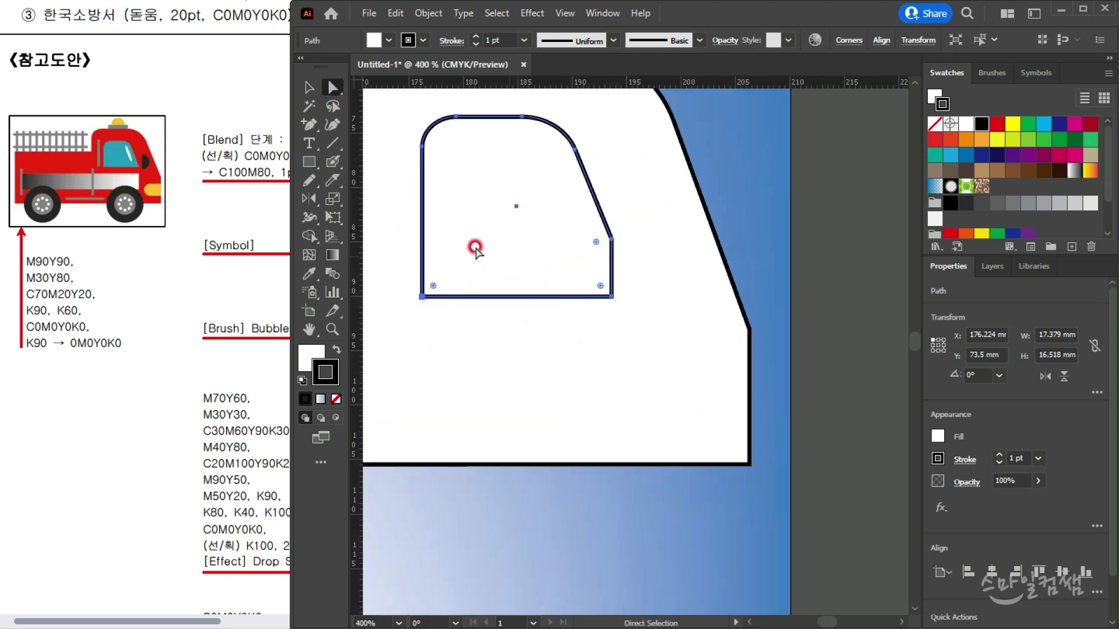
click(333, 144)
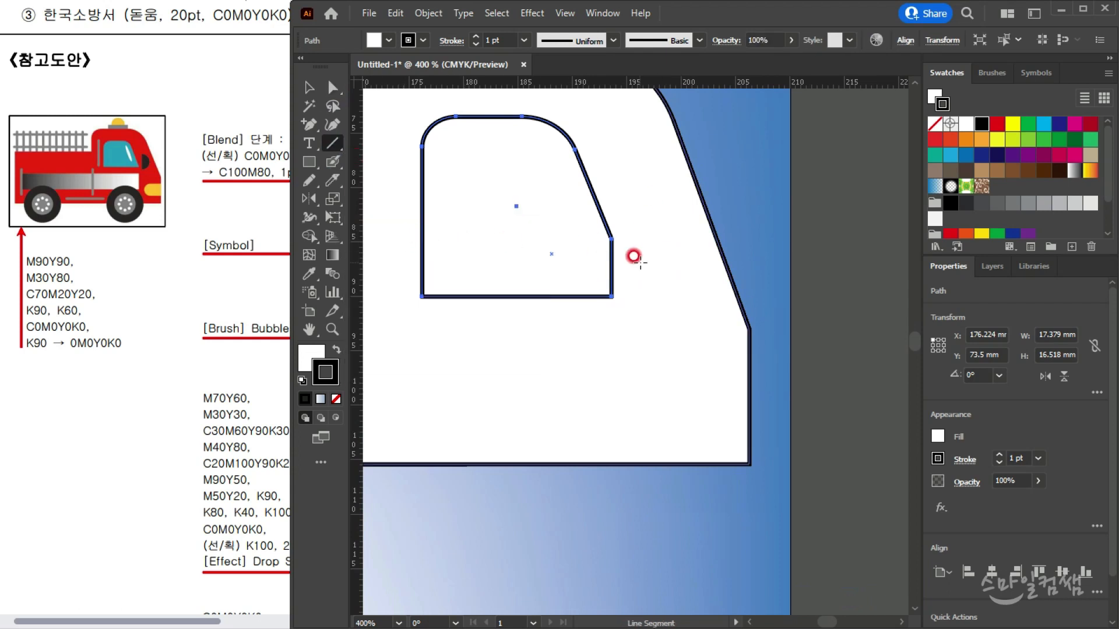
drag(651, 235, 388, 235)
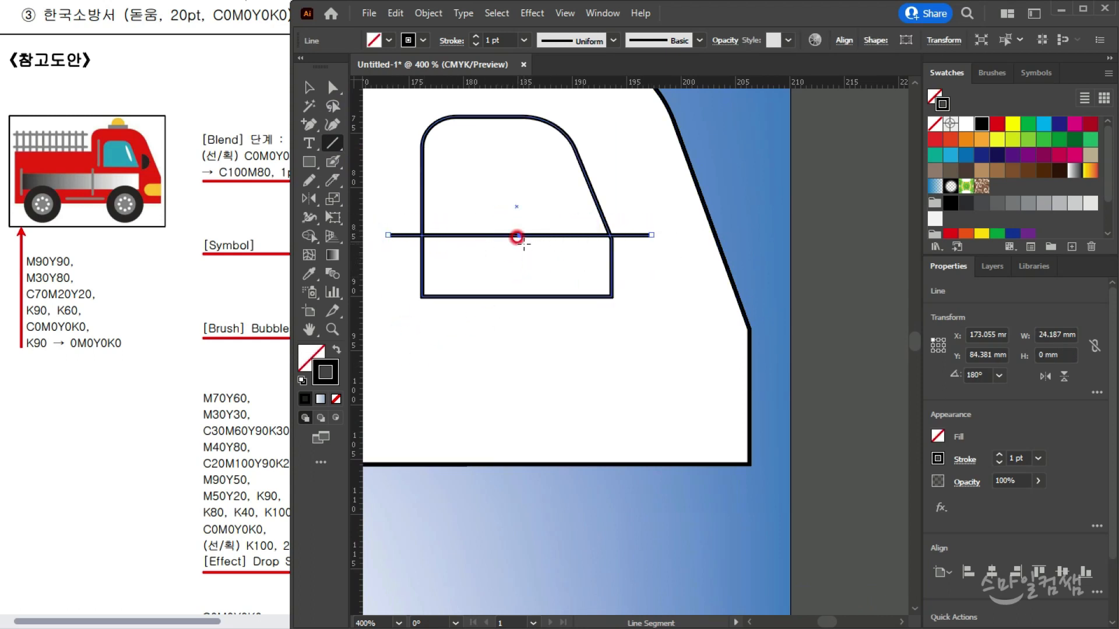
Split the window shape along the horizontal line with Pathfinder Divide
key(v)
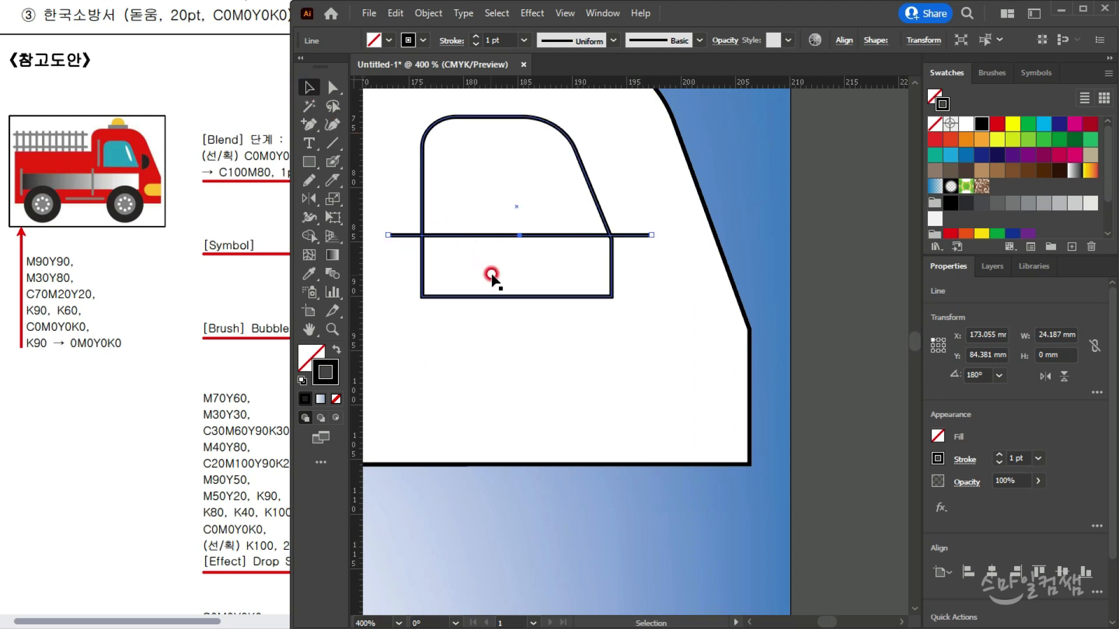
shift+click(530, 175)
click(971, 394)
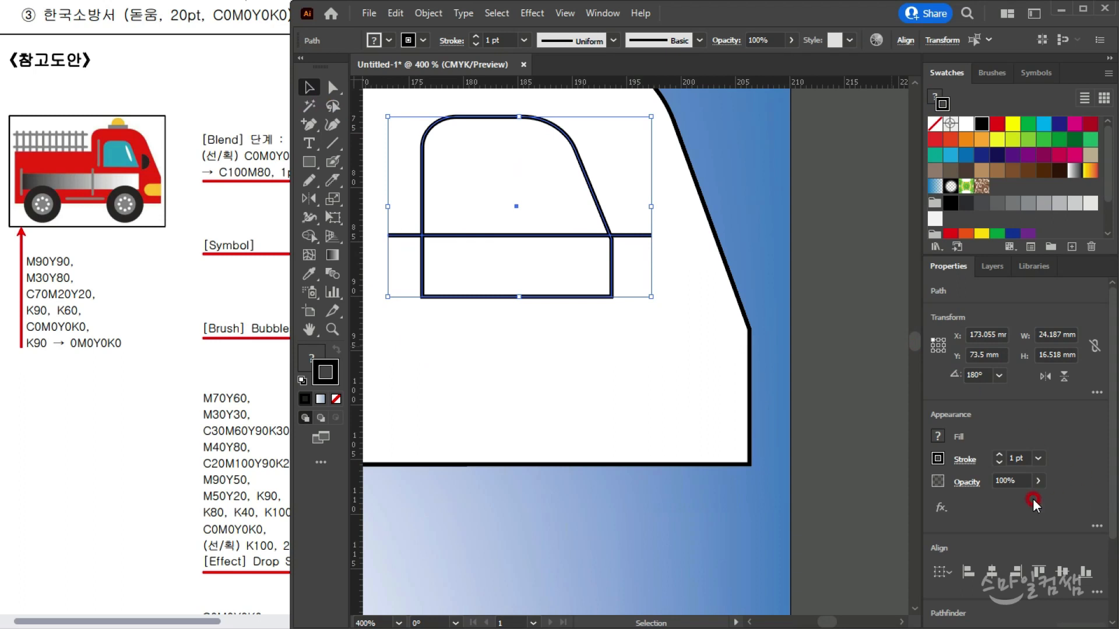
scroll(1040, 535, down, 3)
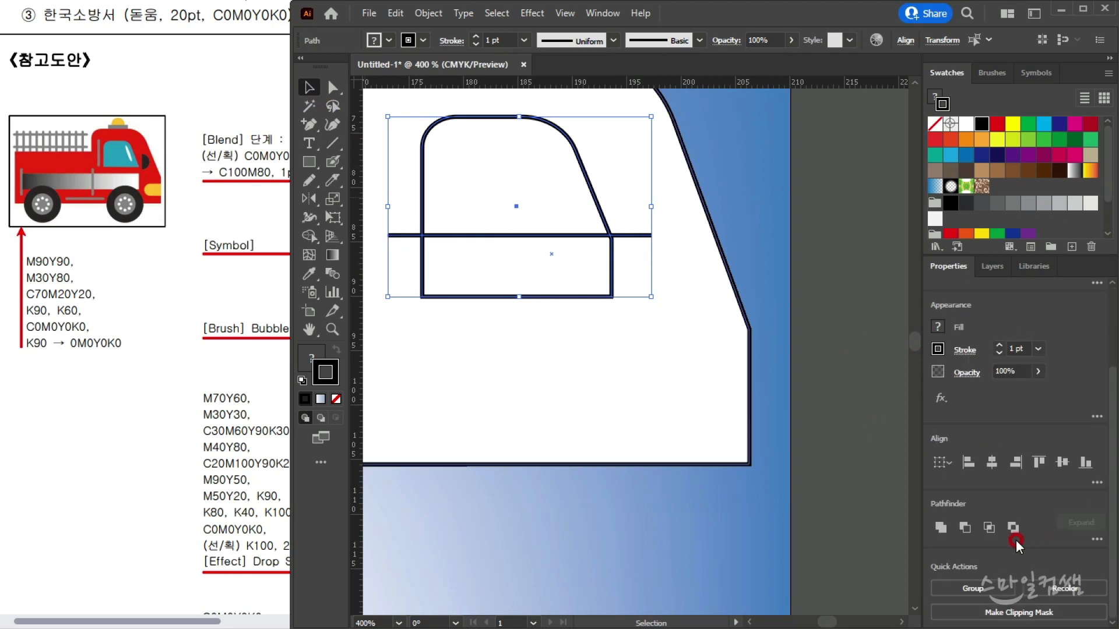
click(603, 197)
click(975, 515)
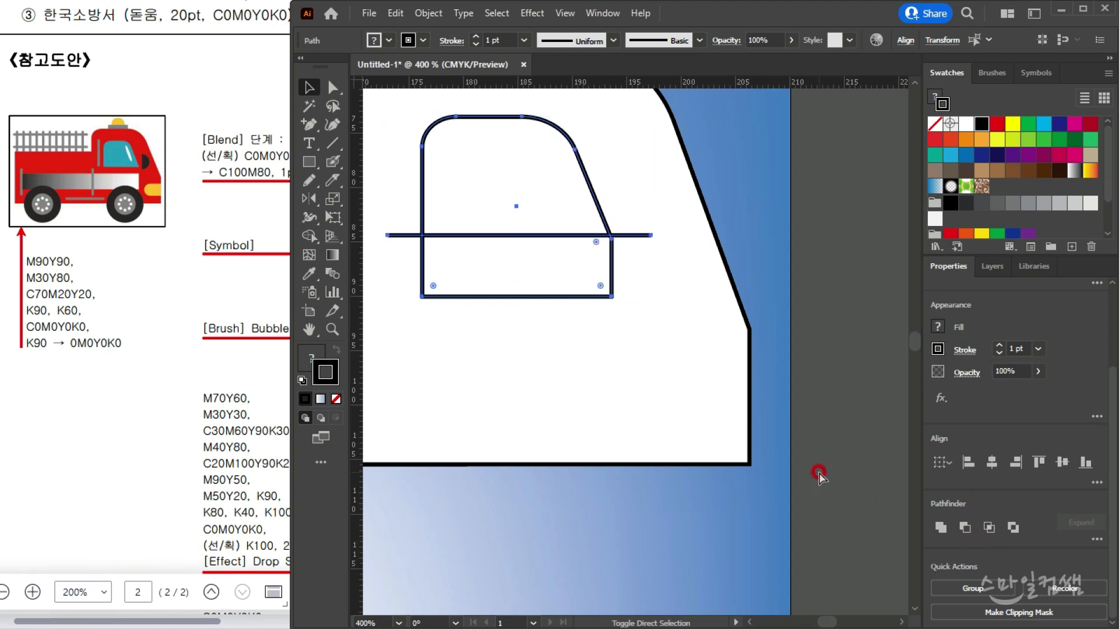
key(shift+ctrl+F9)
drag(803, 511, 824, 493)
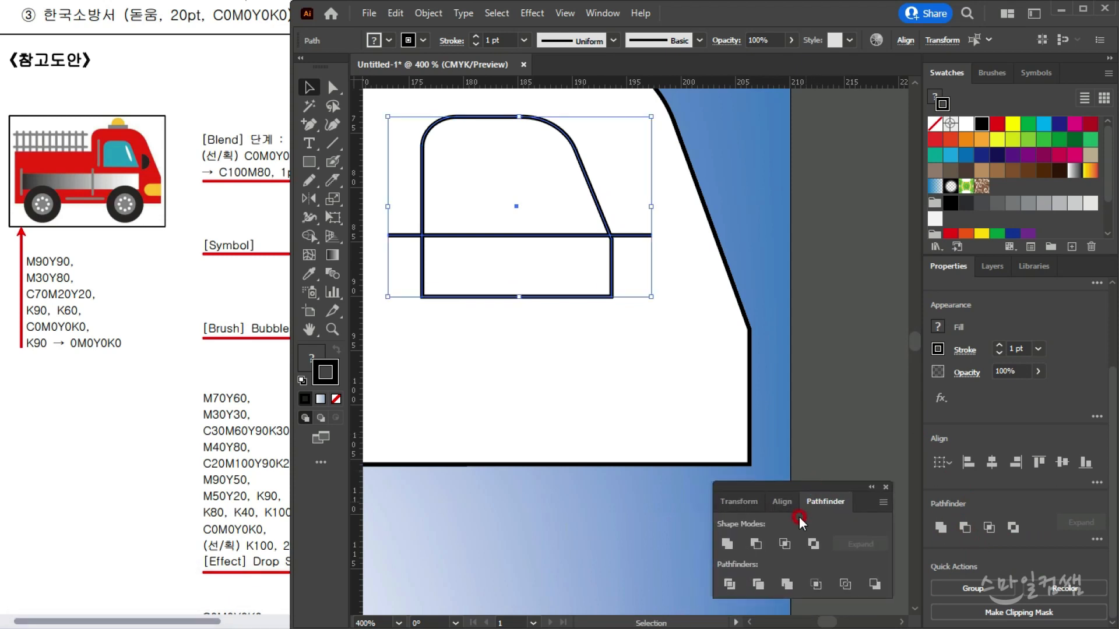
click(729, 584)
Delete the rectangular piece of the divided window below the cutting line
click(333, 88)
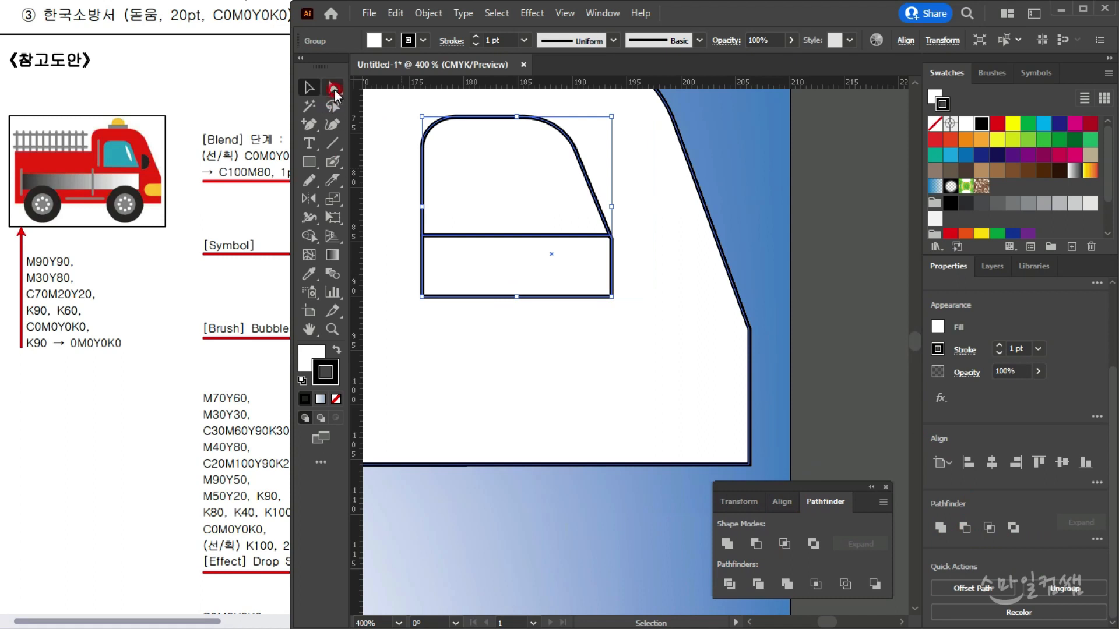
click(524, 442)
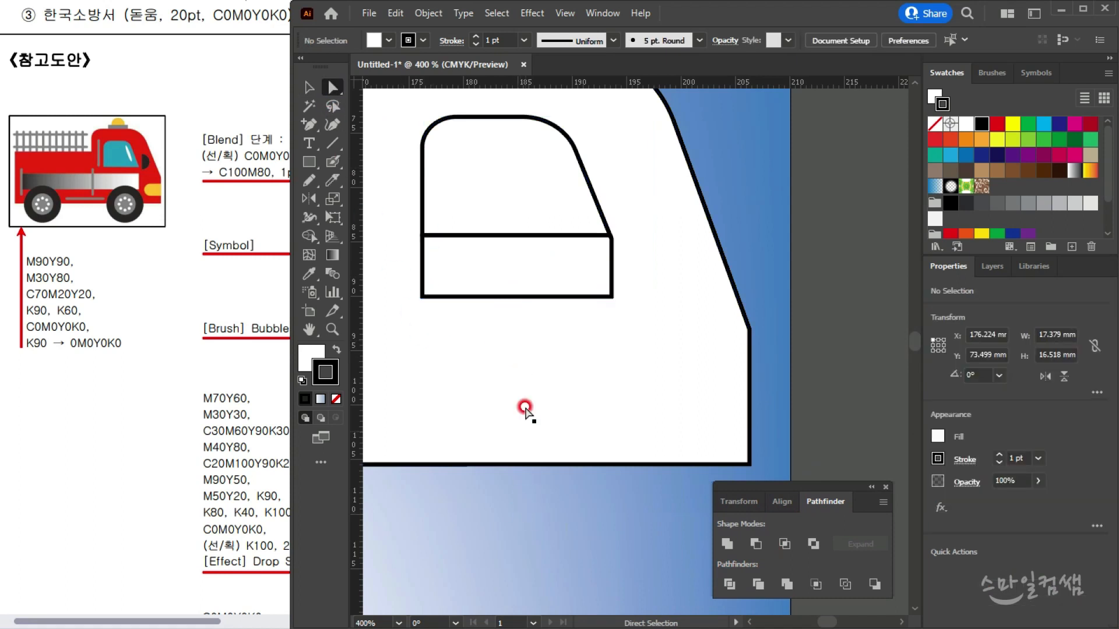
click(524, 273)
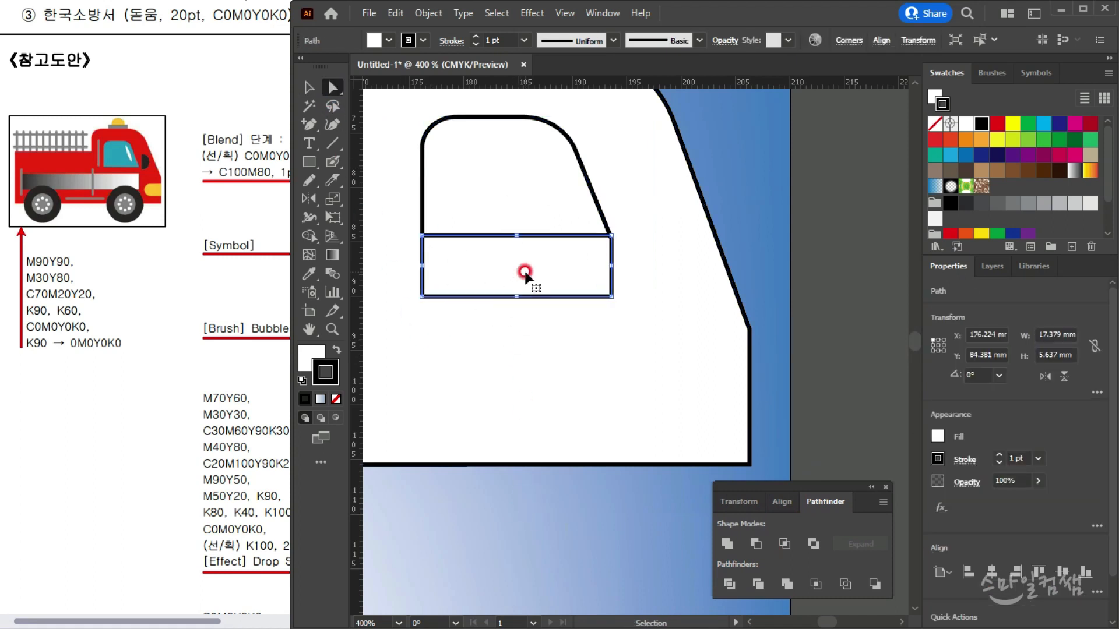
key(Delete)
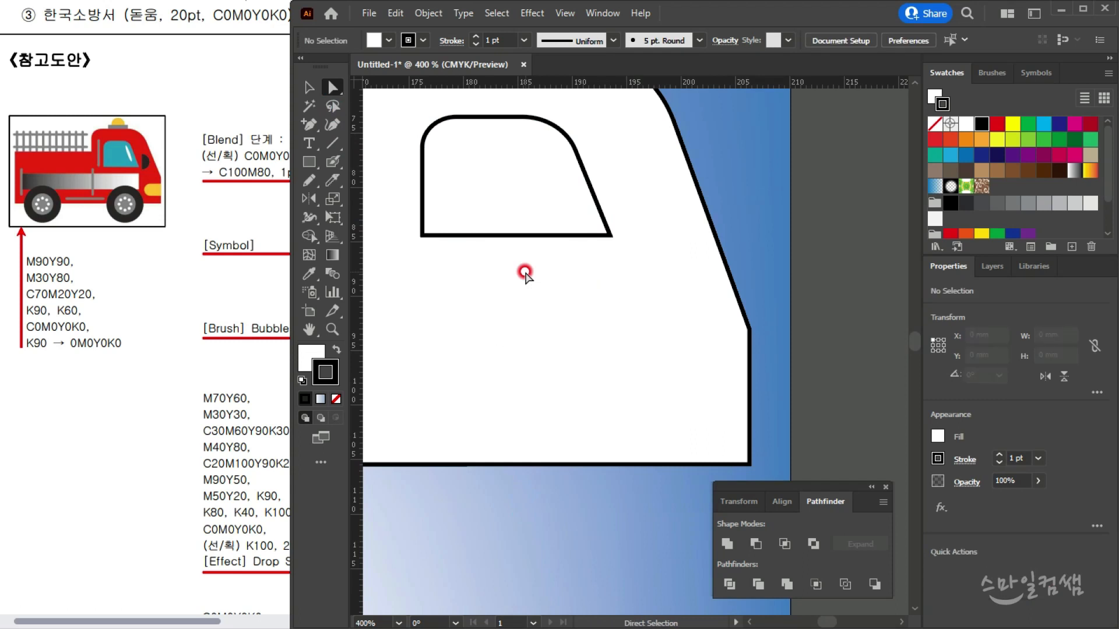
Enlarge the window shape to about 18.2 × 13.4 mm, keeping its upper rear corner in place
scroll(525, 273, down, 4)
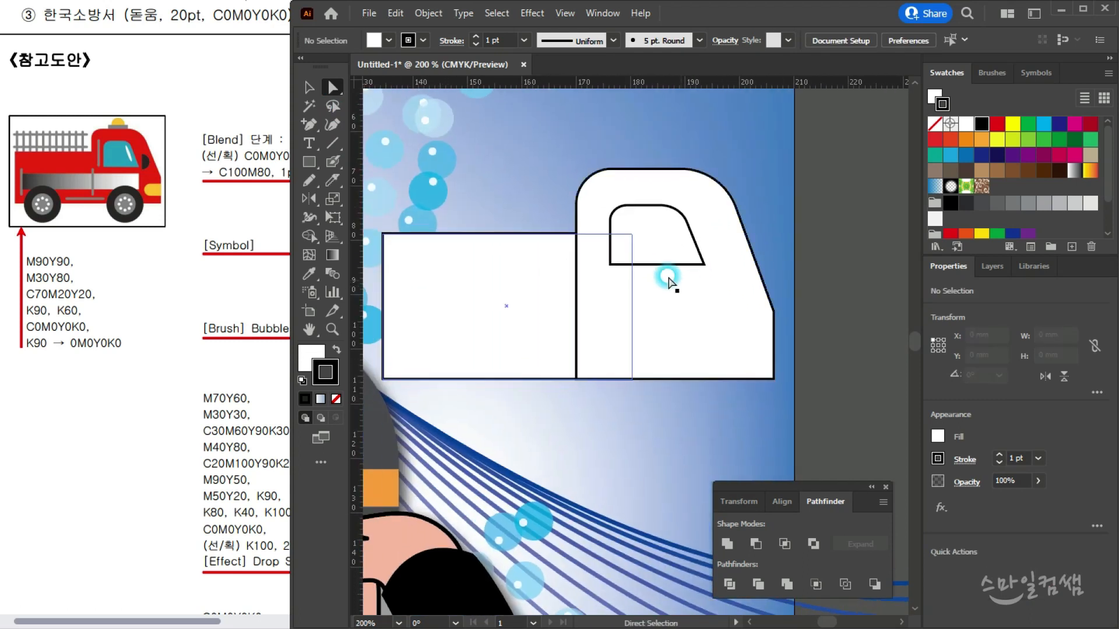
click(309, 87)
click(702, 265)
drag(706, 265, 712, 282)
Give the window the teal swatch as fill and remove its stroke
scroll(1035, 210, down, 3)
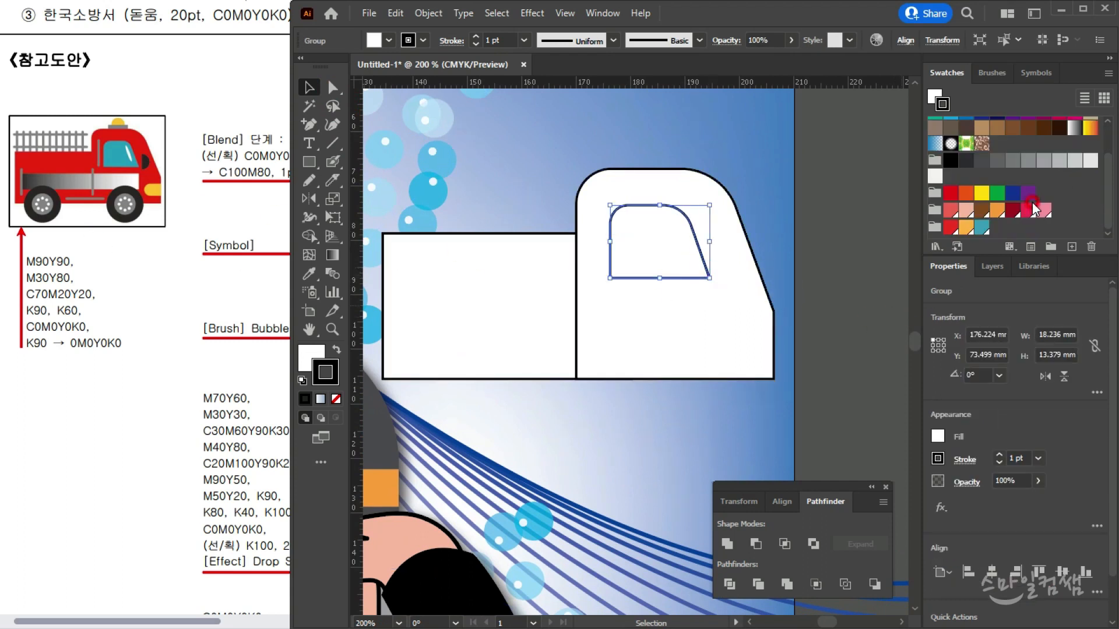
click(980, 229)
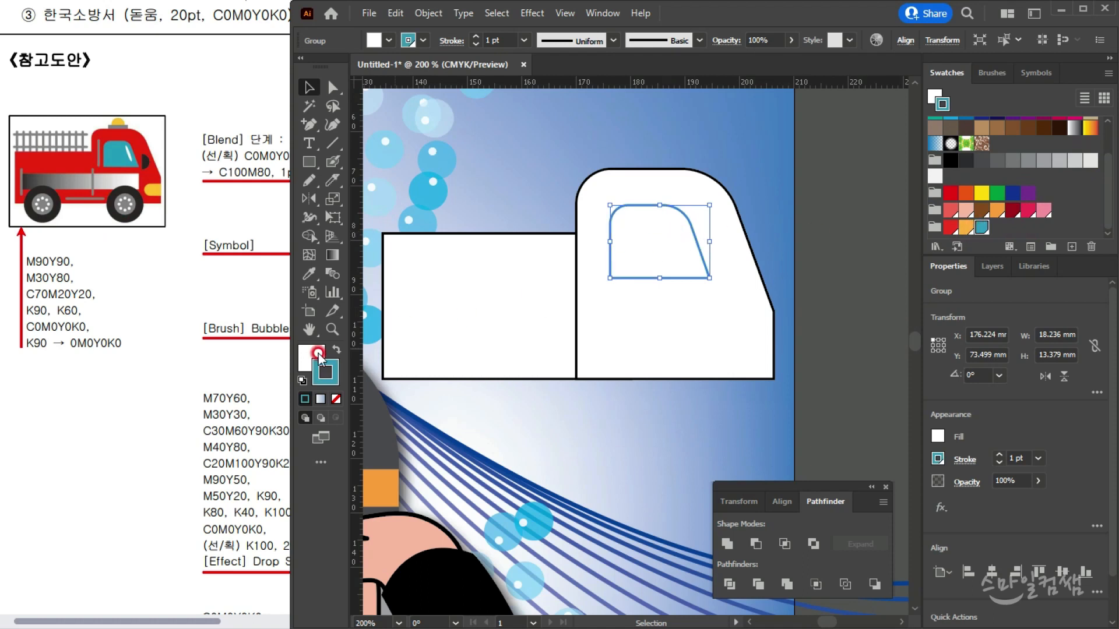
click(335, 348)
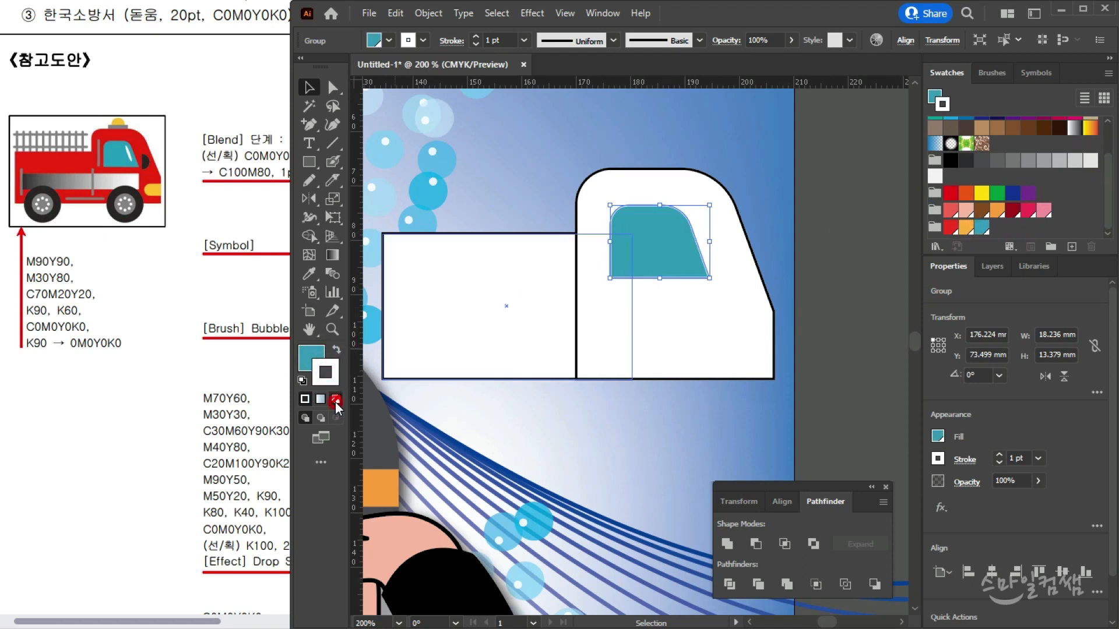
click(336, 400)
click(314, 355)
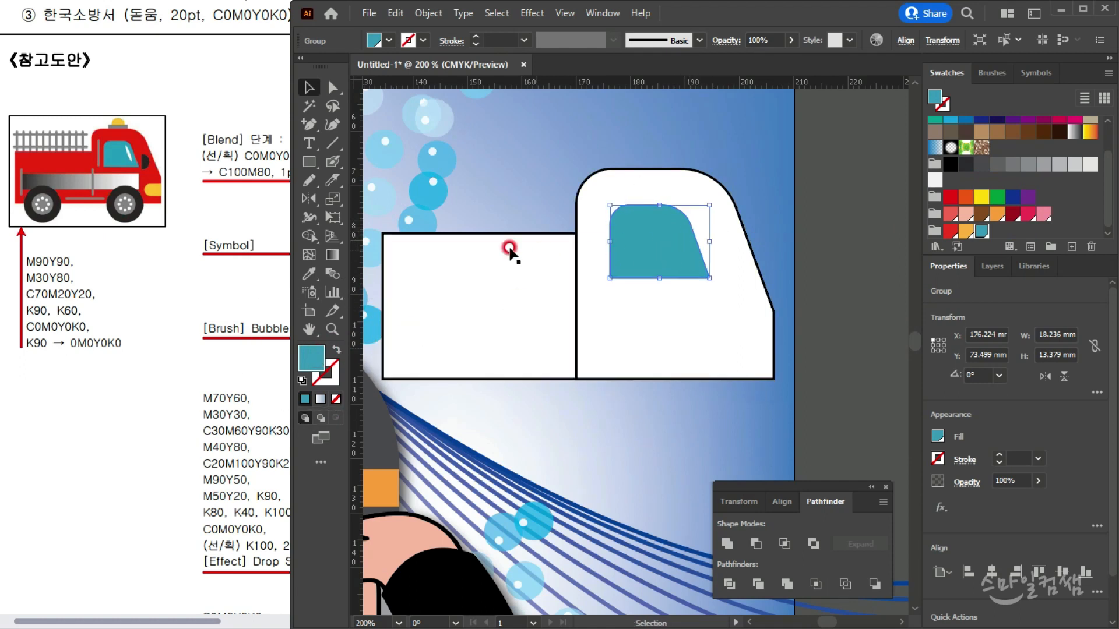
Draw a narrow ellipse about 1.4 × 8 mm near the window's front edge and fill it white
drag(308, 164, 365, 200)
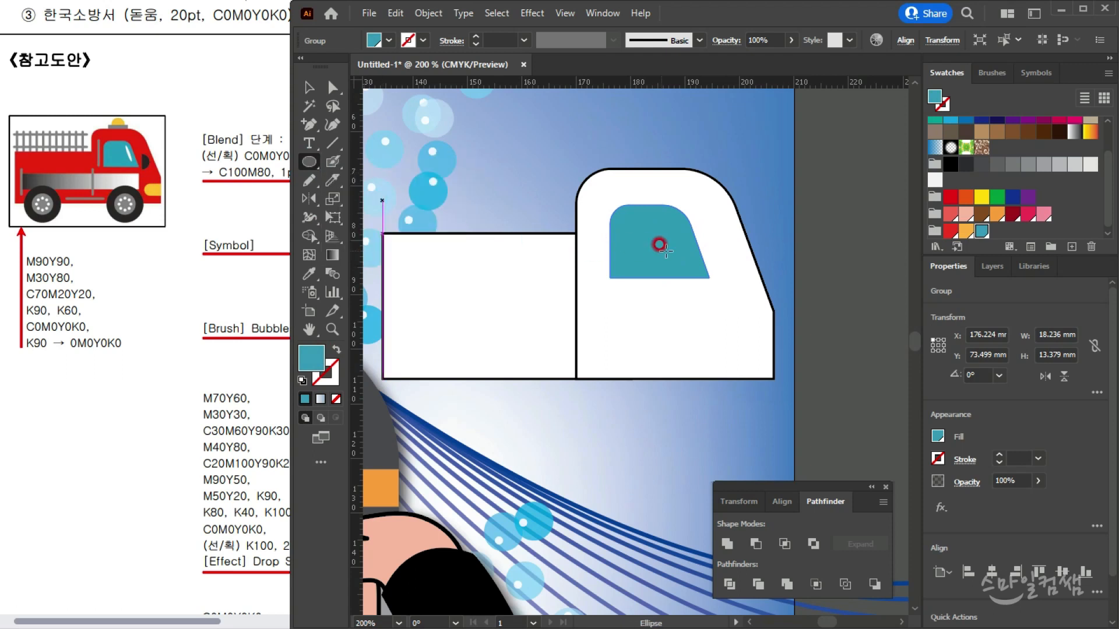
drag(679, 224, 687, 269)
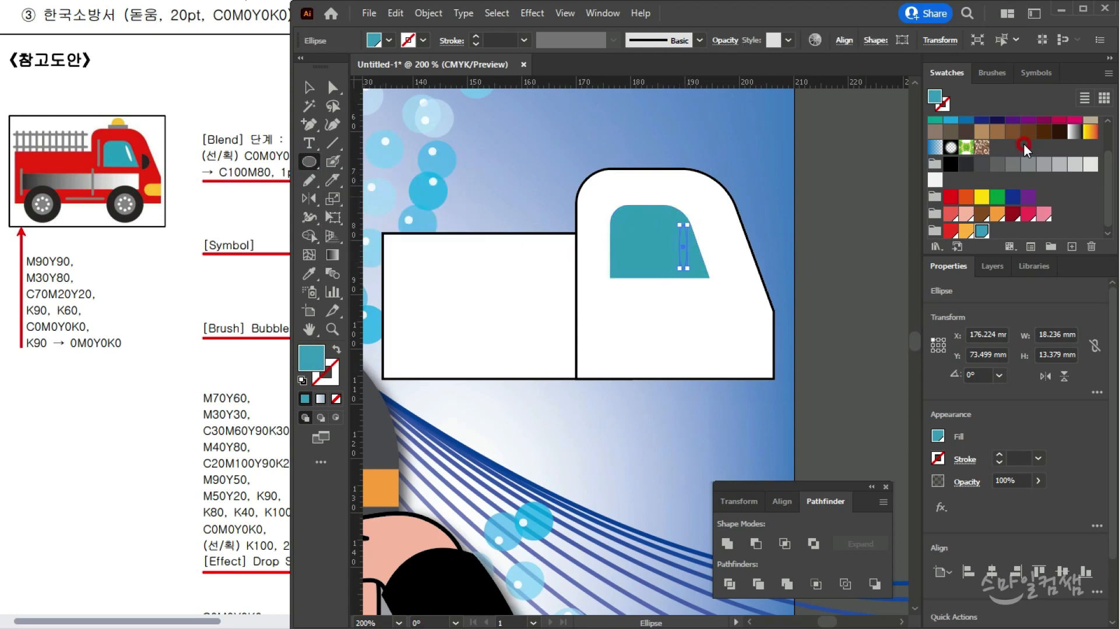
scroll(985, 137, up, 2)
click(964, 124)
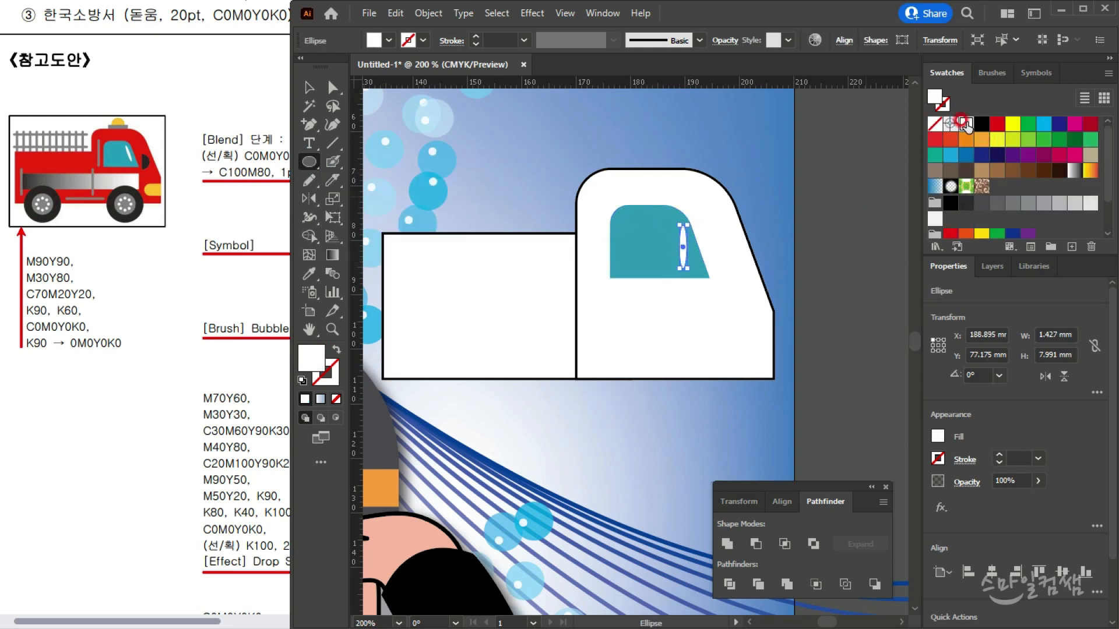
Rotate the white ellipse by about 20° and place it along the window's slanted edge as a highlight
click(300, 89)
scroll(697, 248, up, 3)
drag(666, 152, 634, 143)
drag(667, 250, 676, 229)
scroll(676, 233, down, 4)
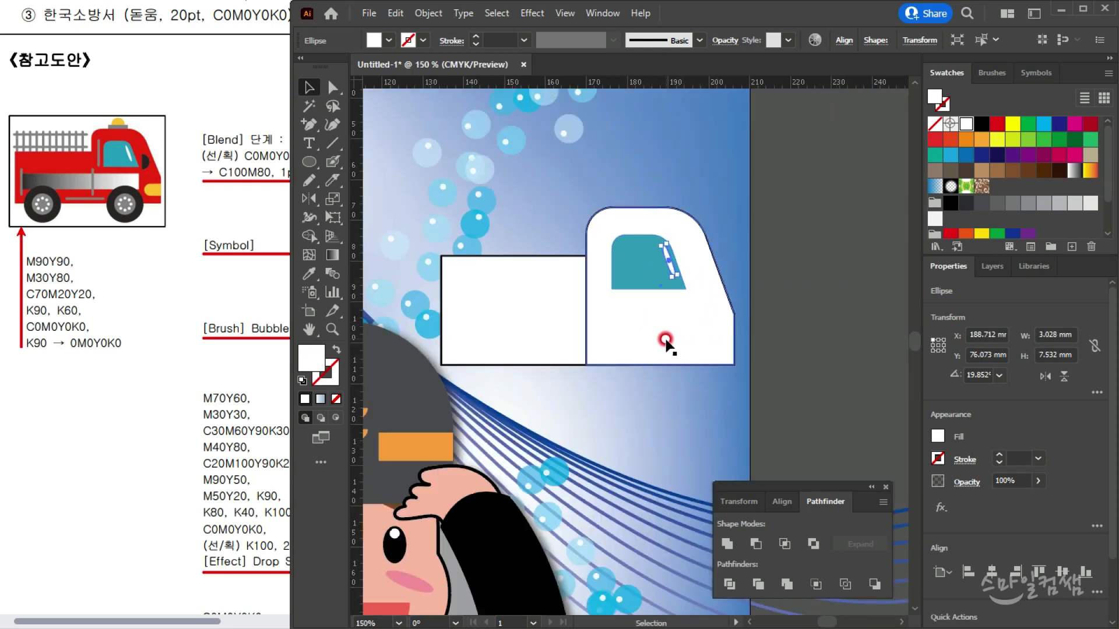
Fill the cab body with the red swatch from the fire truck color group
click(664, 344)
scroll(1020, 230, down, 2)
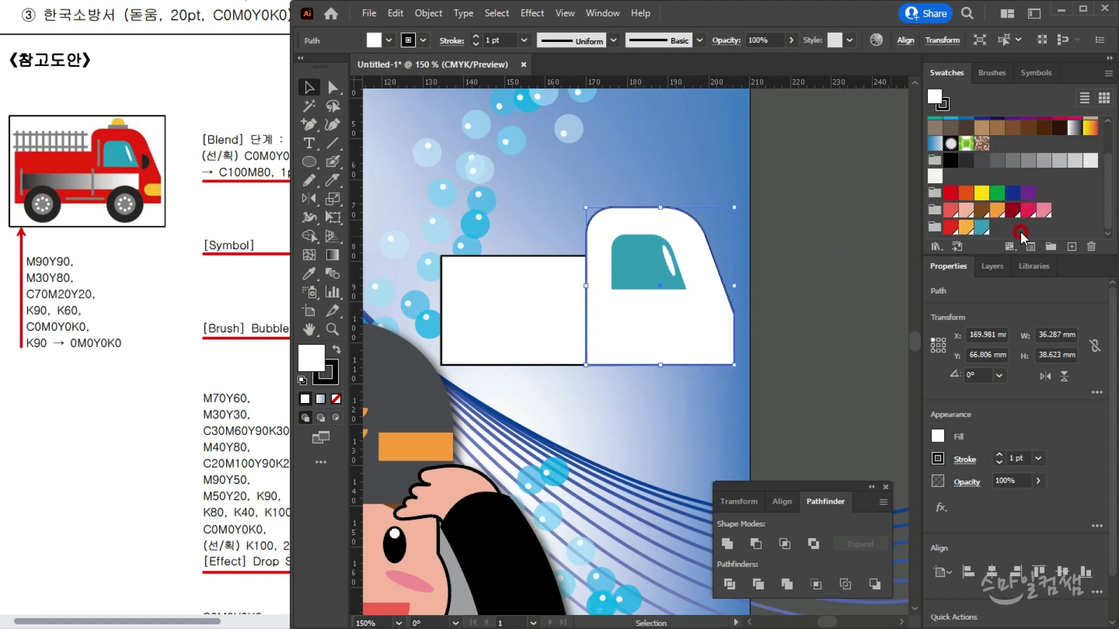
click(948, 227)
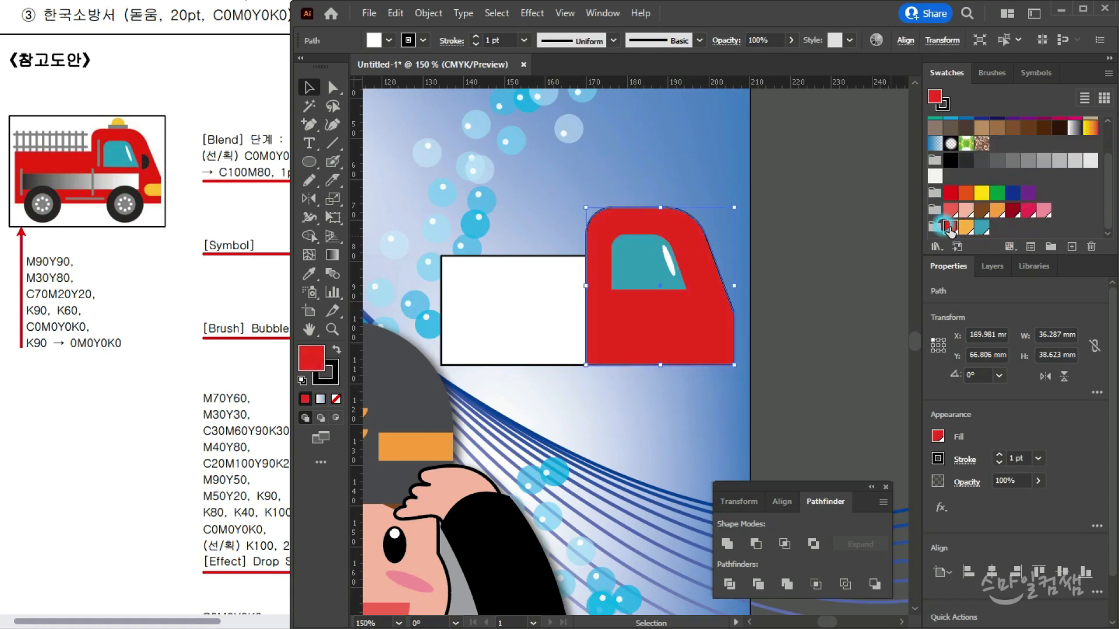
Fill the rear body rectangle with the red swatch and unite it with the cab body into one shape
click(532, 326)
click(949, 229)
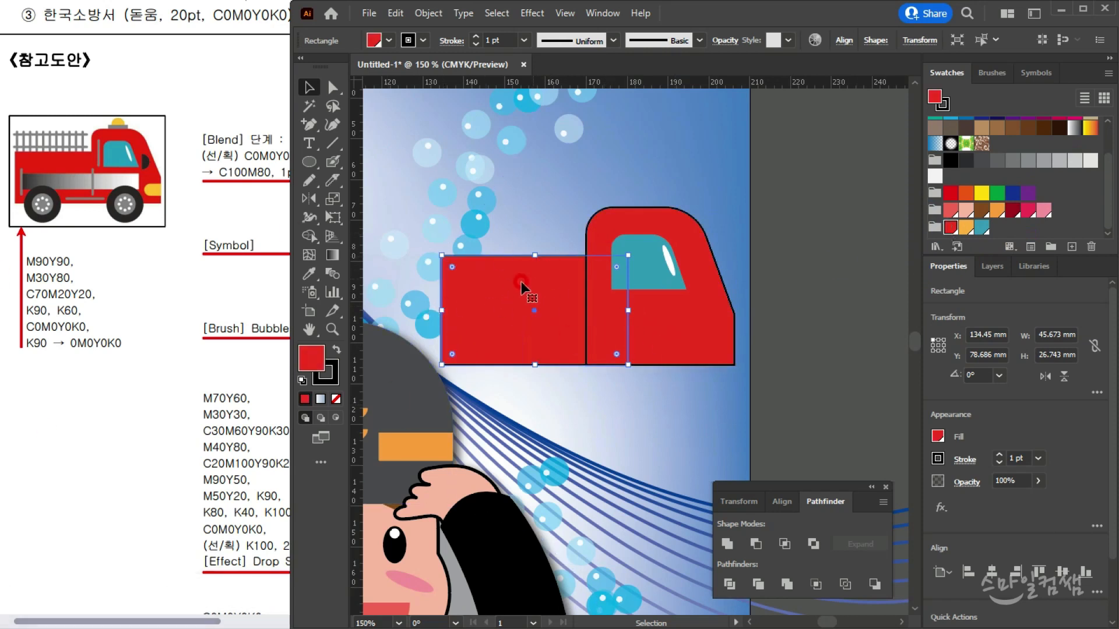
shift+click(703, 330)
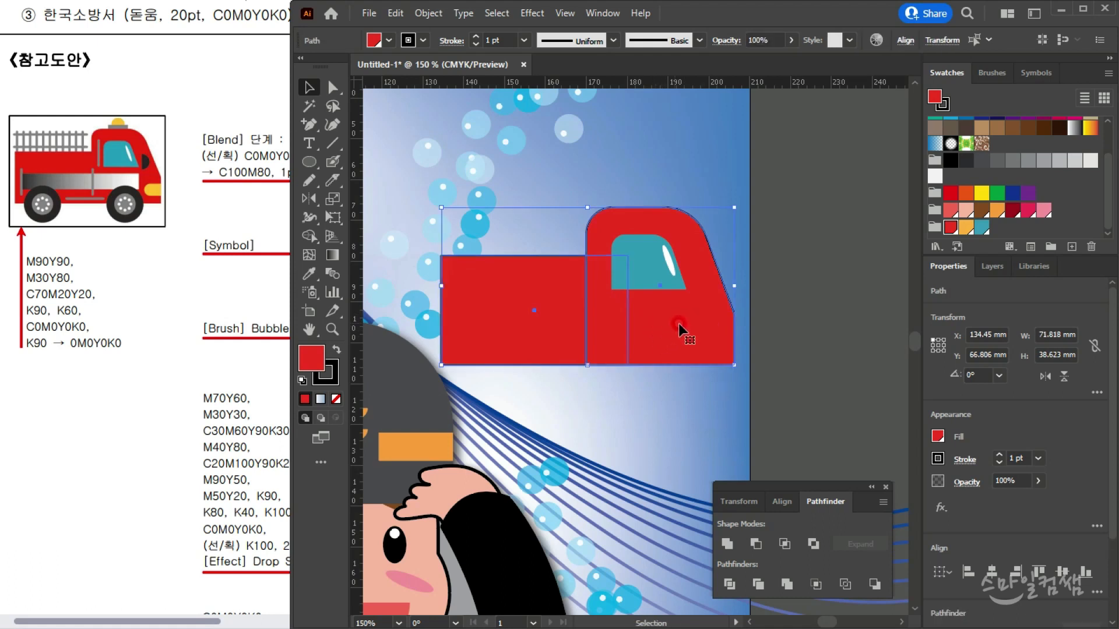
click(725, 545)
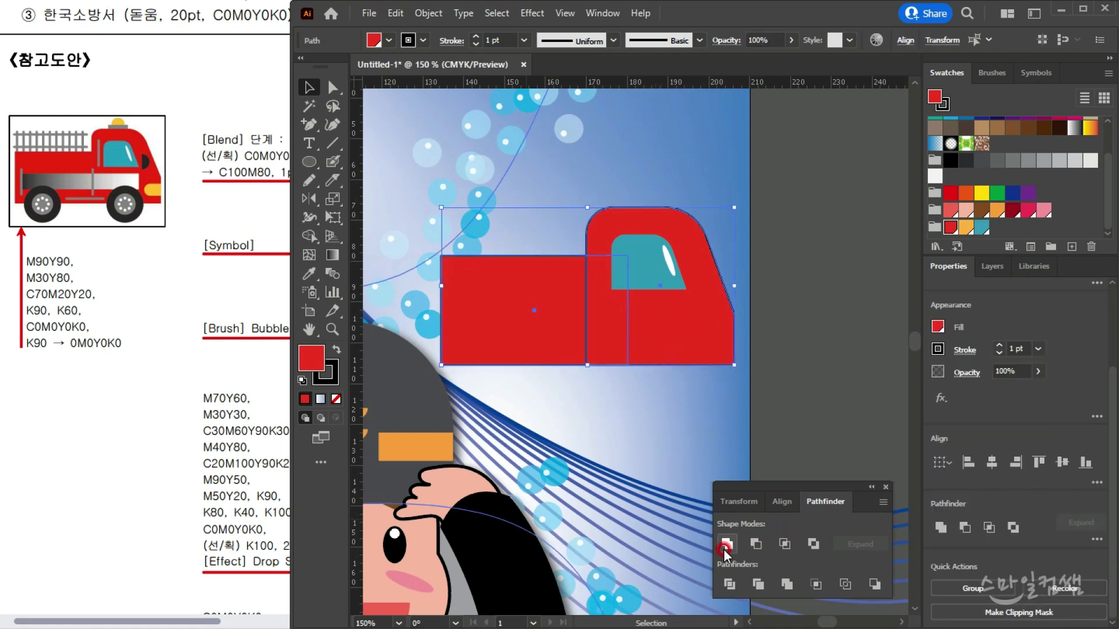
Remove the stroke from the united truck body
click(321, 379)
click(333, 400)
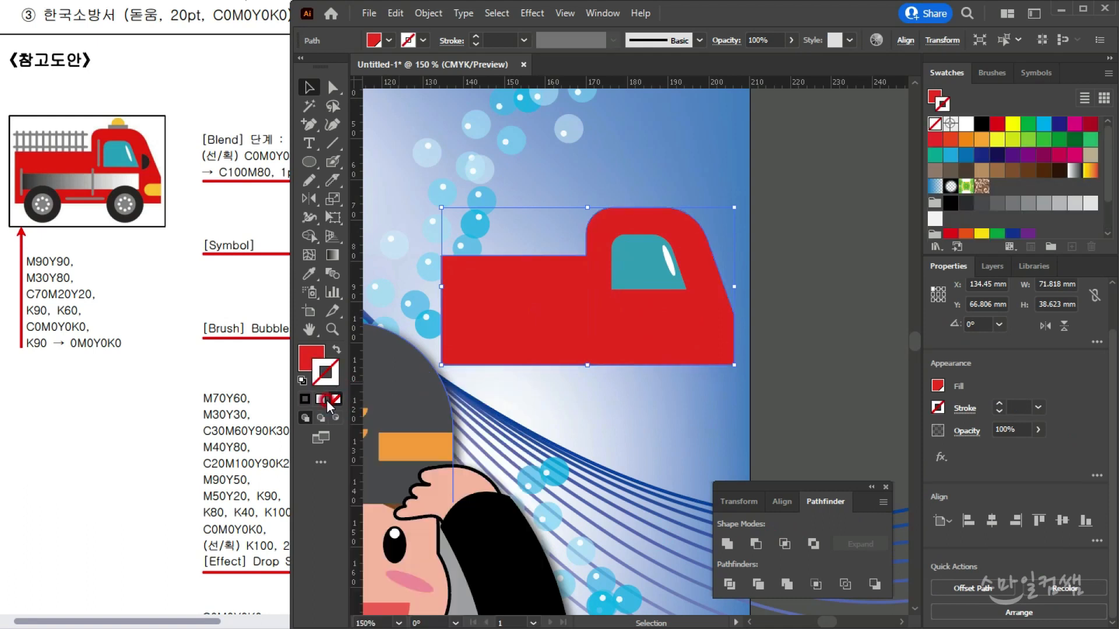
click(309, 356)
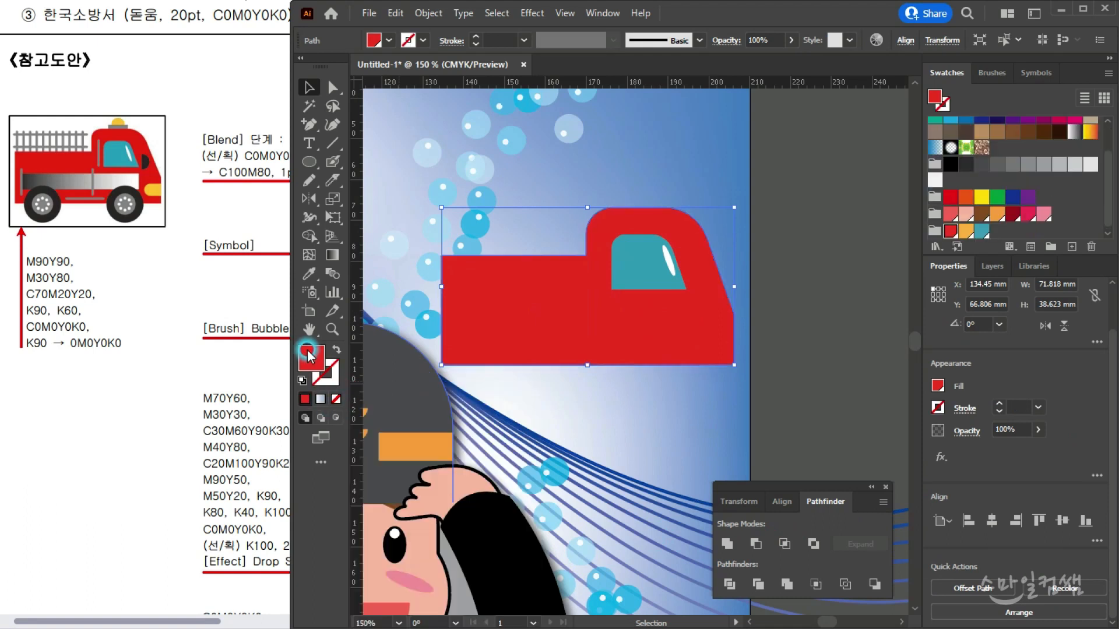
click(684, 156)
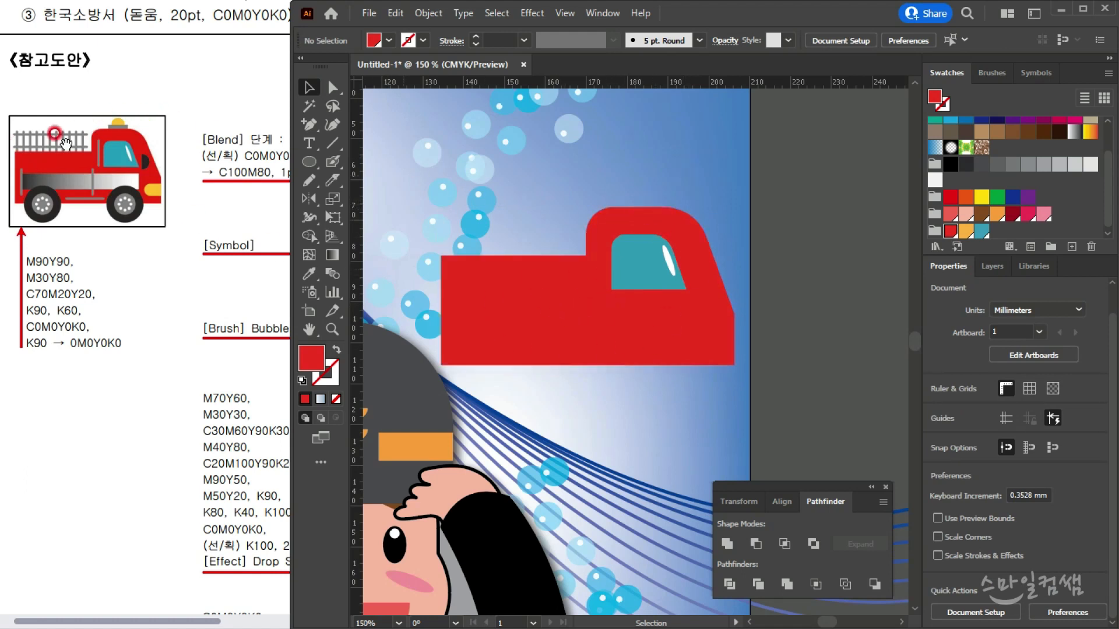
Draw a narrow upright rounded bar about 1 × 14 mm above the rear body near the cab and fill it with mid gray
scroll(504, 249, up, 1)
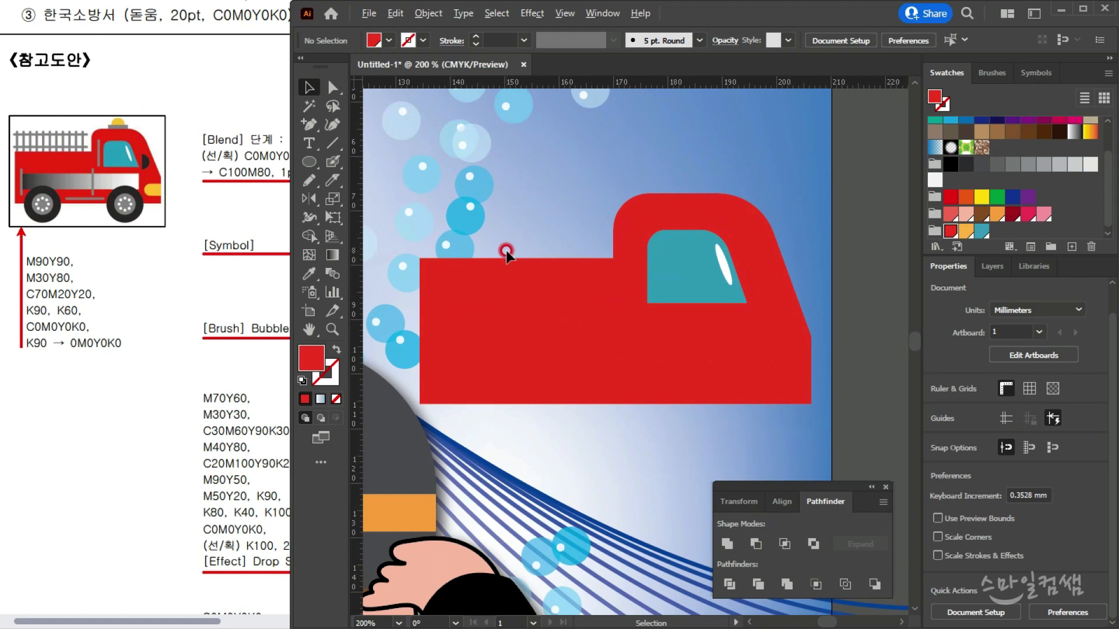
scroll(478, 259, up, 1)
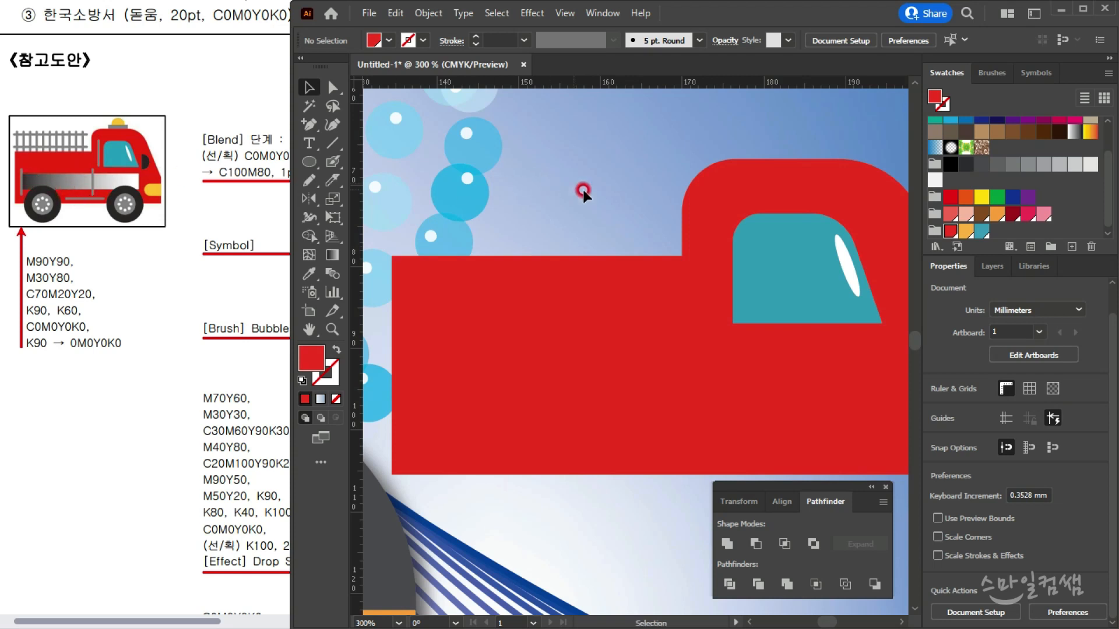
drag(309, 161, 375, 182)
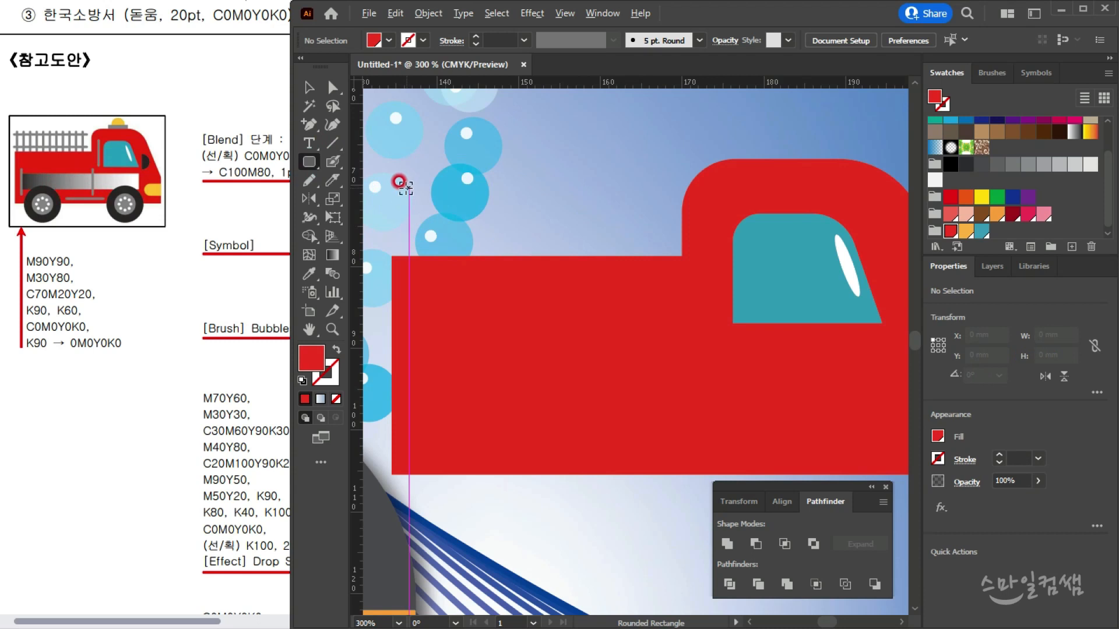
scroll(413, 198, up, 2)
scroll(468, 207, down, 1)
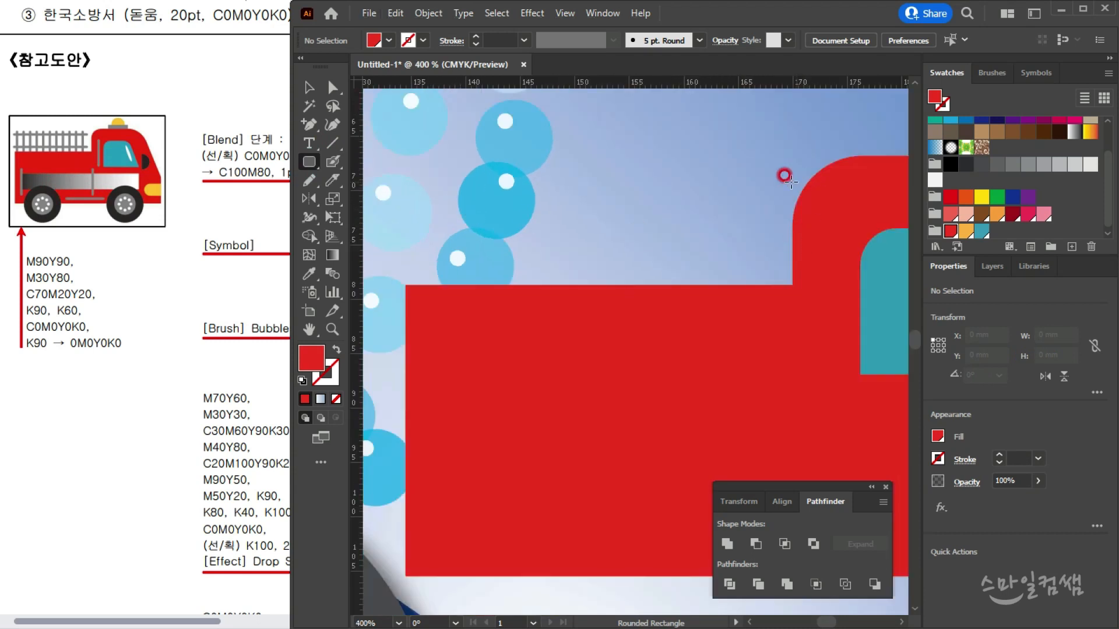
drag(701, 210, 585, 195)
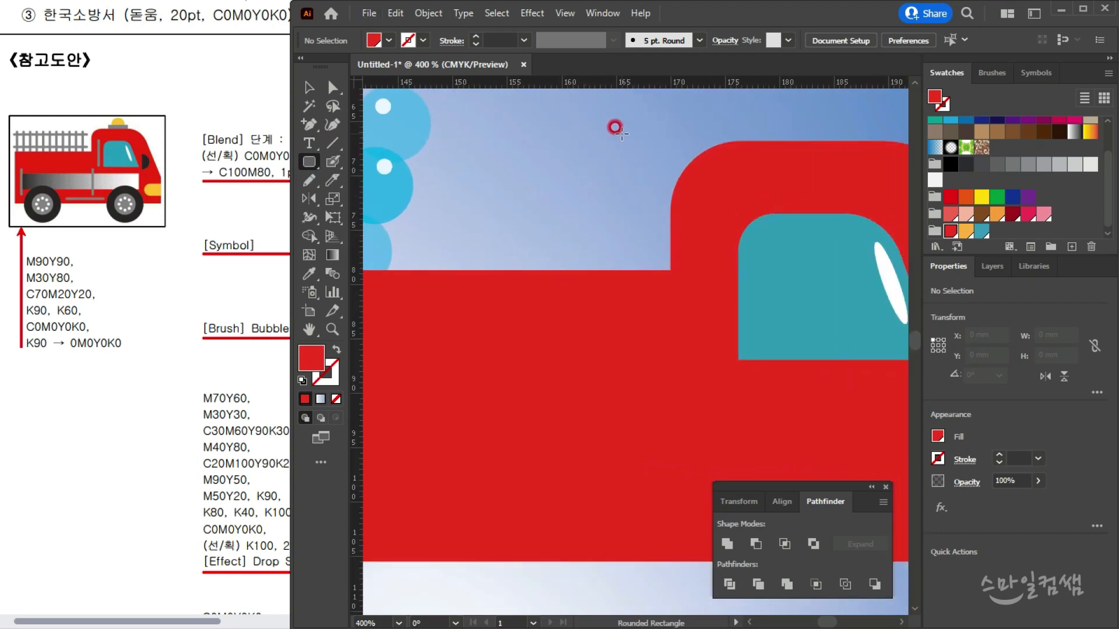
drag(618, 138, 622, 284)
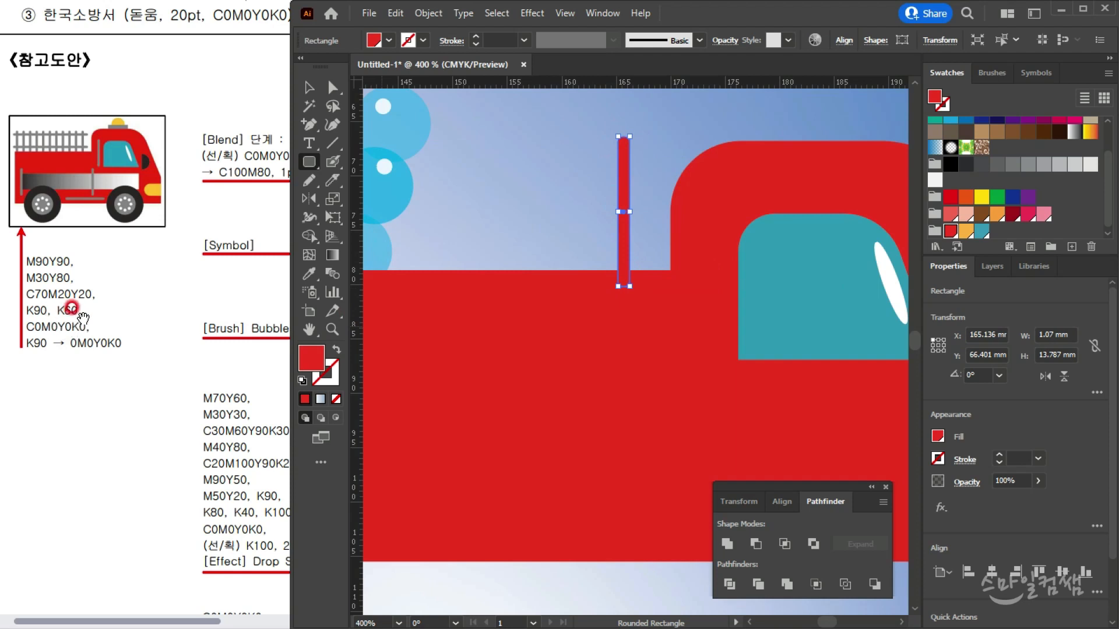
click(1014, 167)
Move the gray bar to the back end of the truck so it stands on the rear body's upper edge
key(v)
click(534, 190)
alt+scroll(687, 204, down, 2)
drag(713, 269, 735, 297)
drag(692, 261, 529, 248)
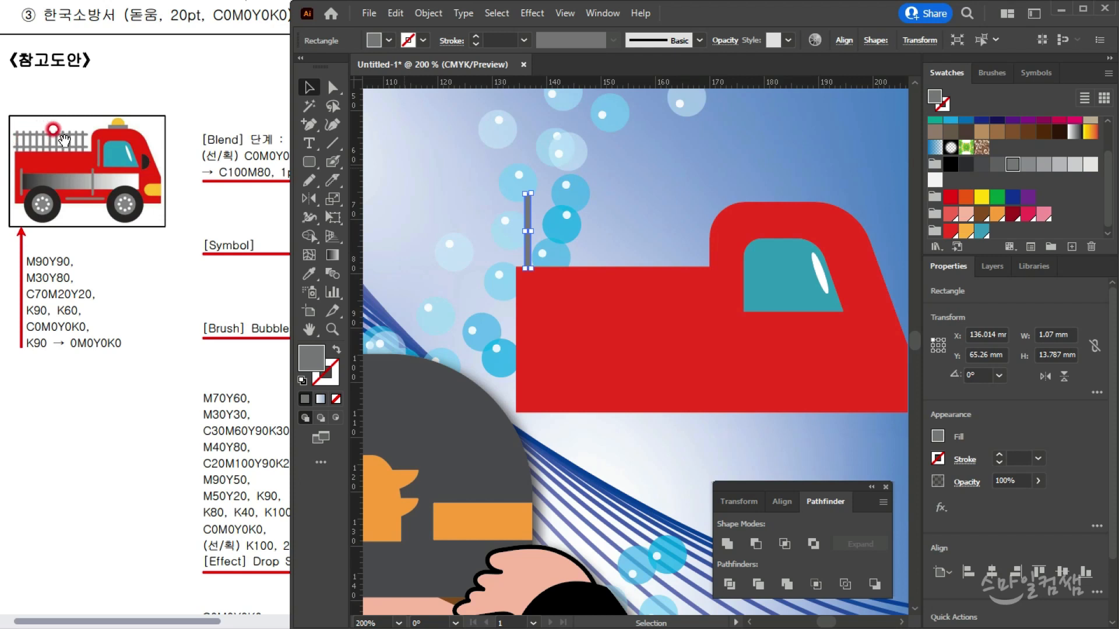
Duplicate the bar about 2.6 mm toward the cab and repeat the copy to make a row of eleven bars
scroll(568, 245, up, 1)
scroll(525, 286, up, 1)
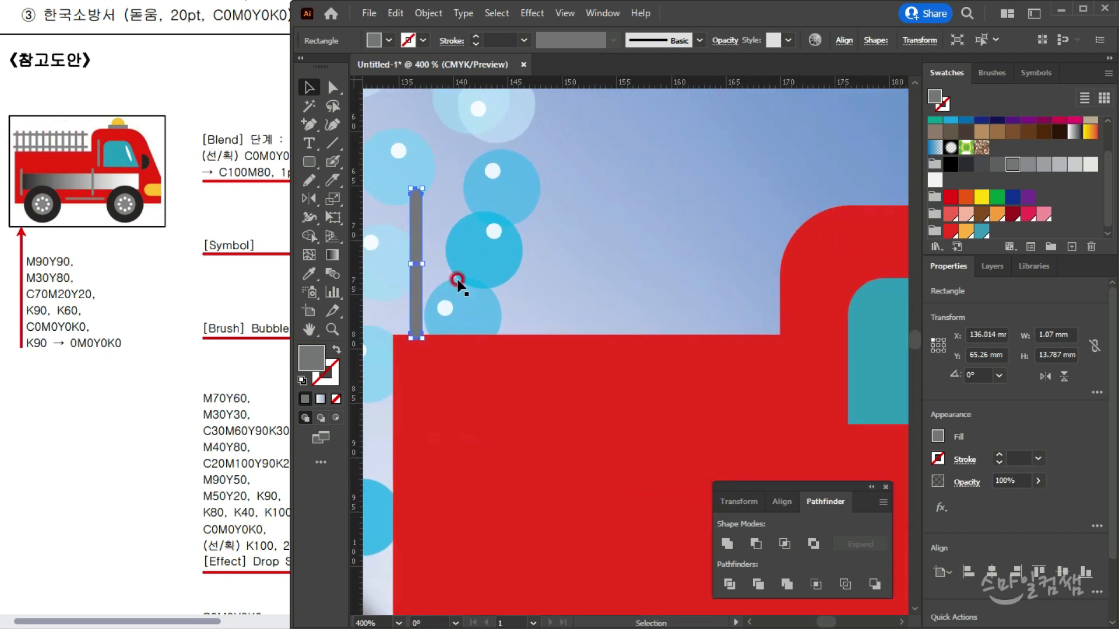
drag(418, 232, 449, 237)
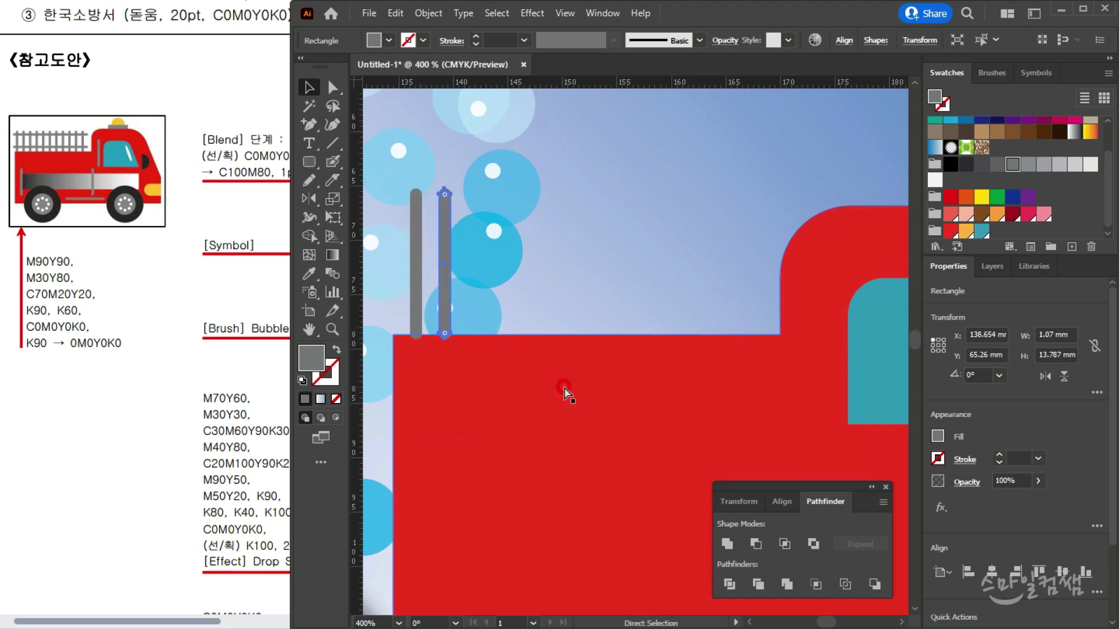
key(ctrl+d)
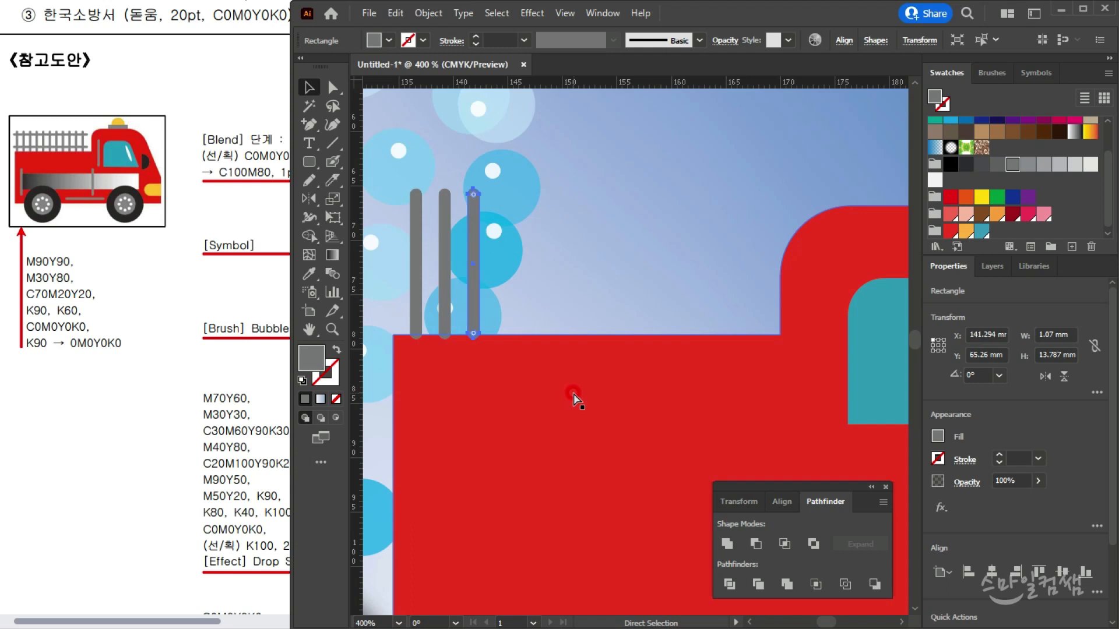
key(ctrl+d)
key(ctrl+d)
key(ctrl+d)
key(ctrl+d)
key(ctrl+d)
key(ctrl+d)
key(ctrl+d)
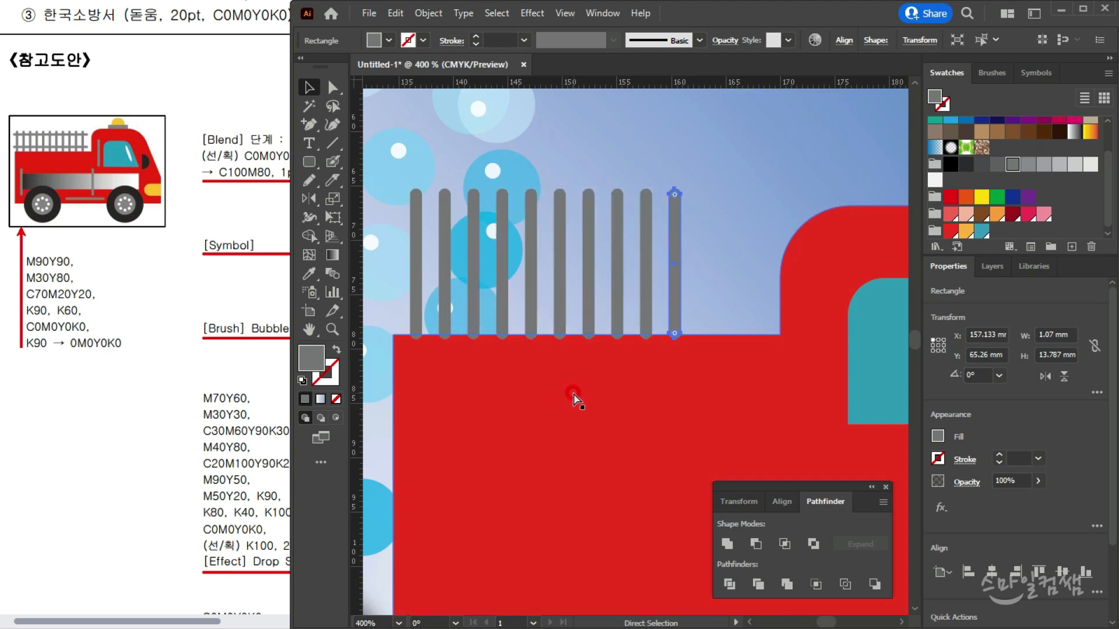
key(ctrl+d)
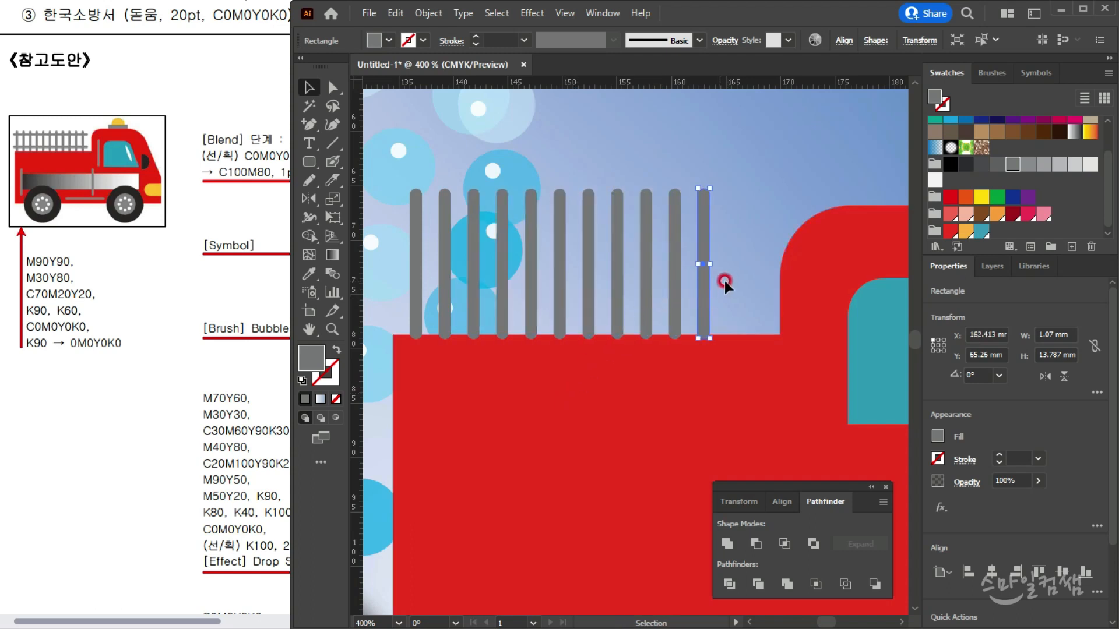
Move the last bar closer to the cab and distribute all eleven bars evenly by their horizontal centers
drag(704, 225, 735, 225)
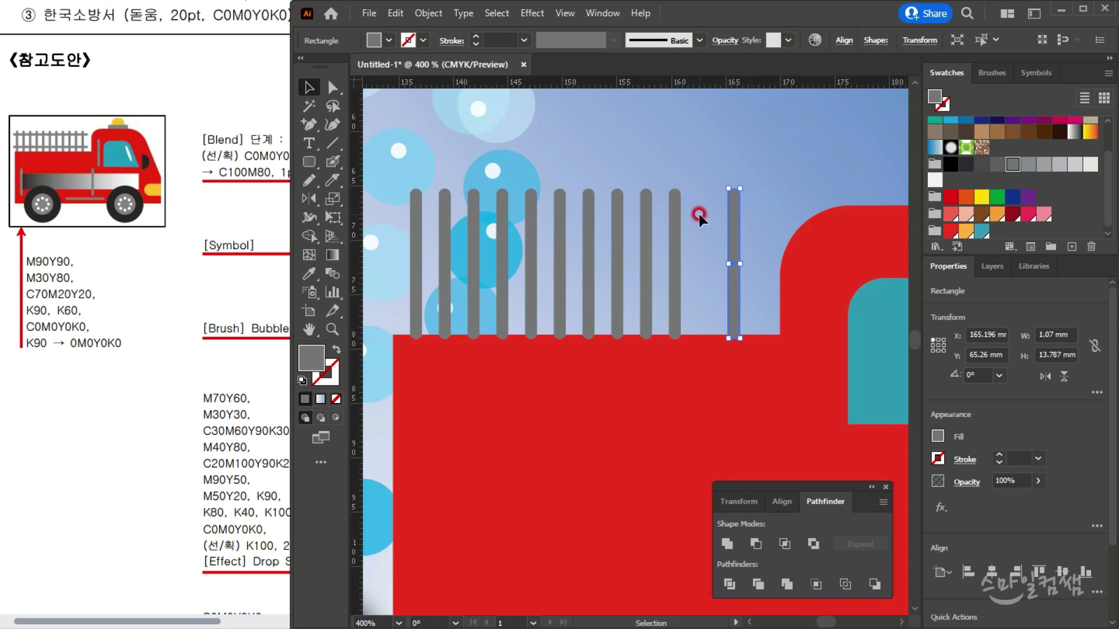
click(396, 281)
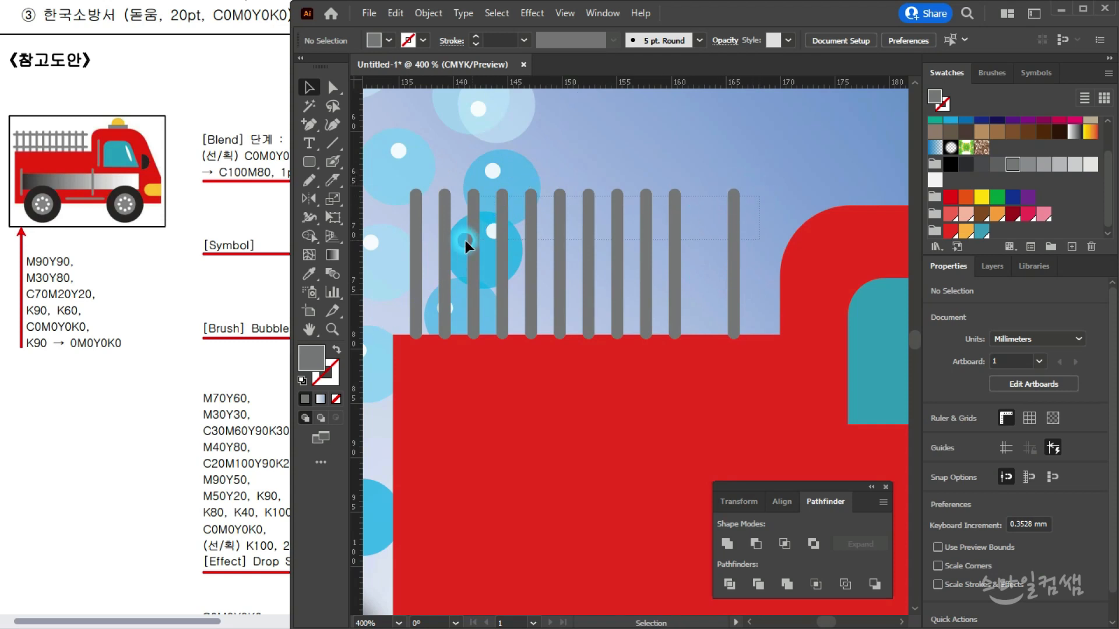
click(405, 265)
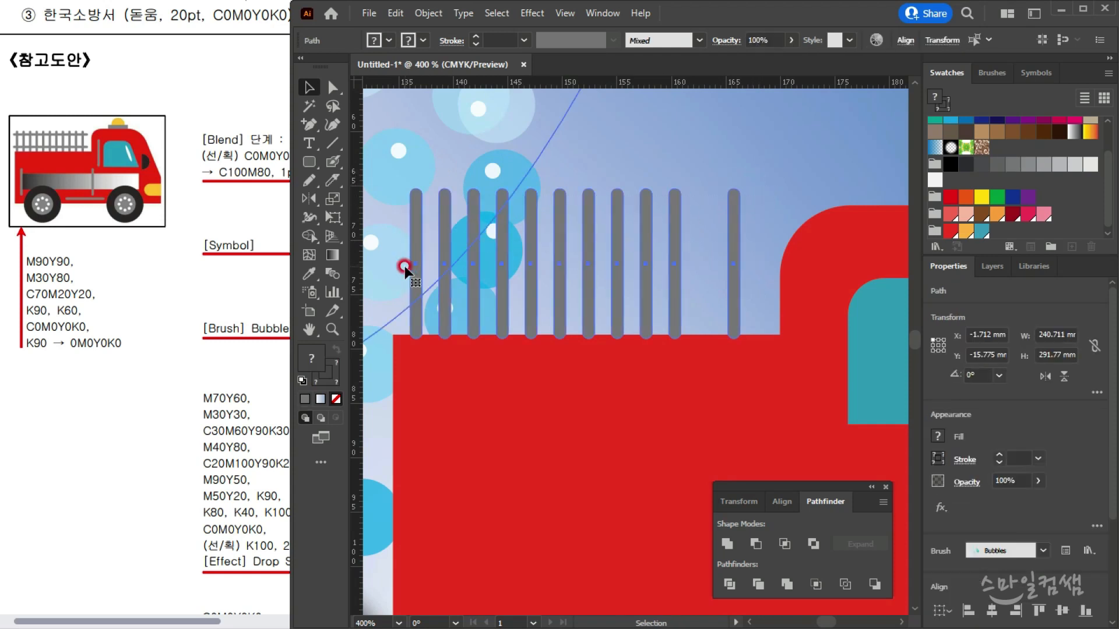
shift+click(546, 145)
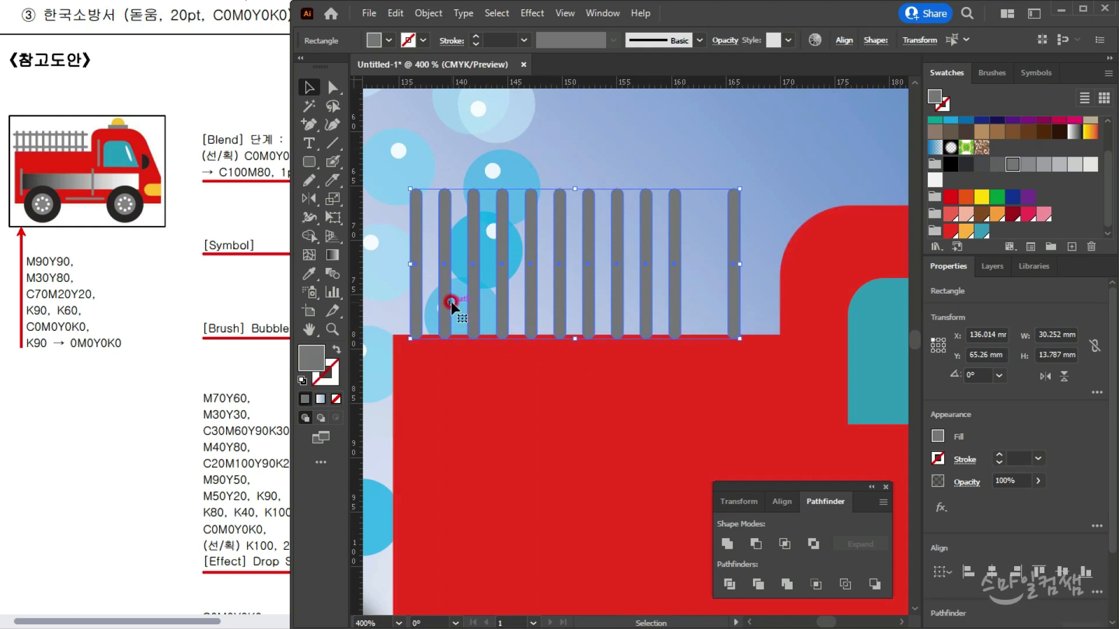
click(844, 45)
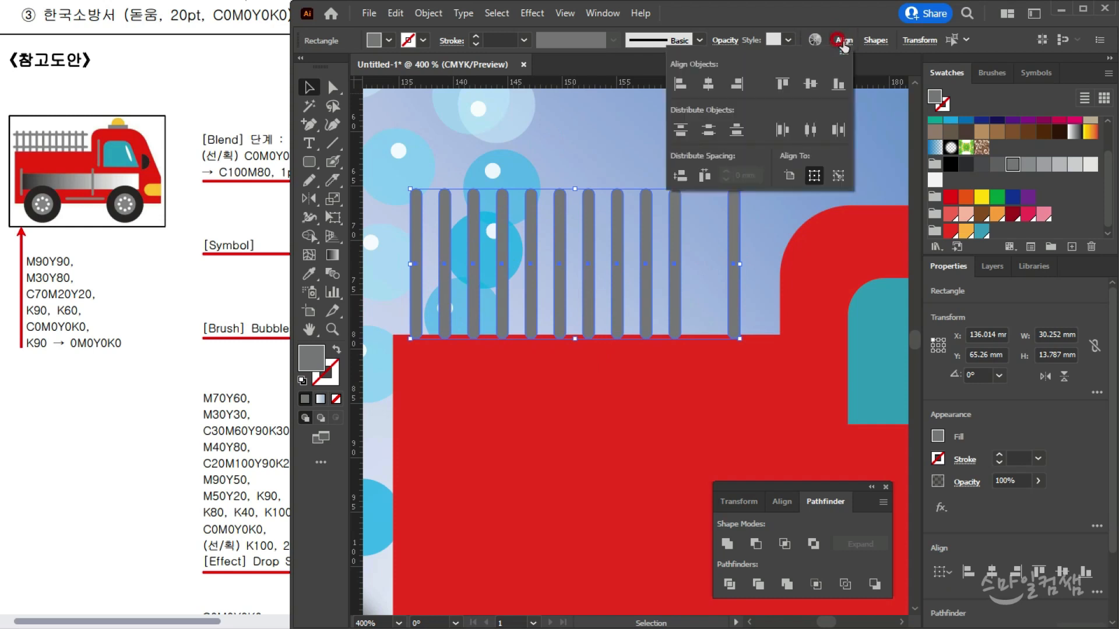
click(809, 130)
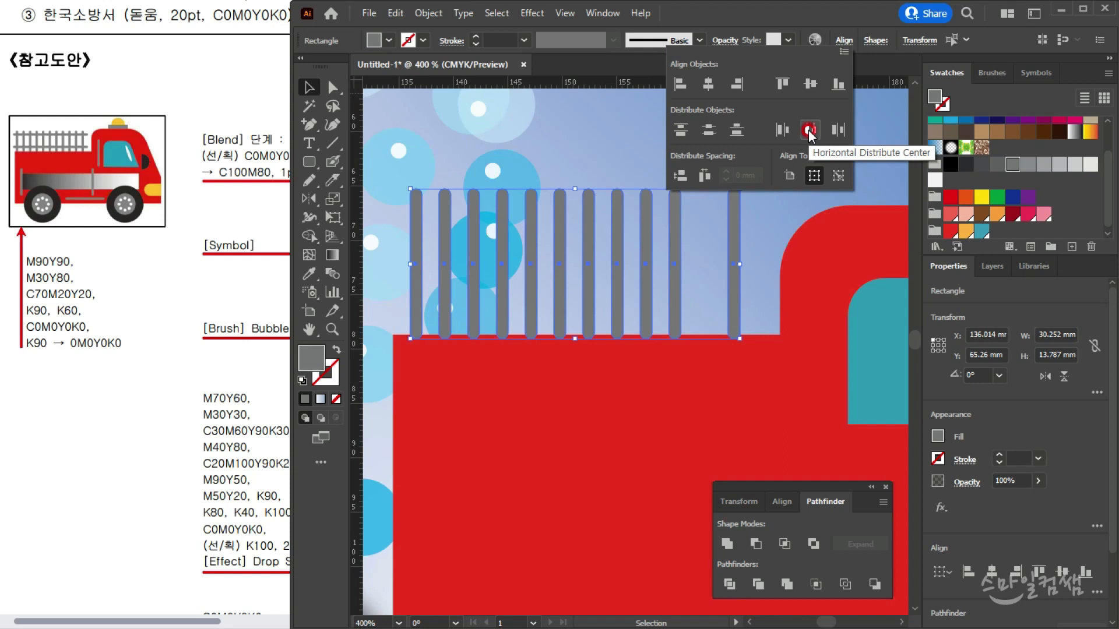
click(810, 131)
click(756, 284)
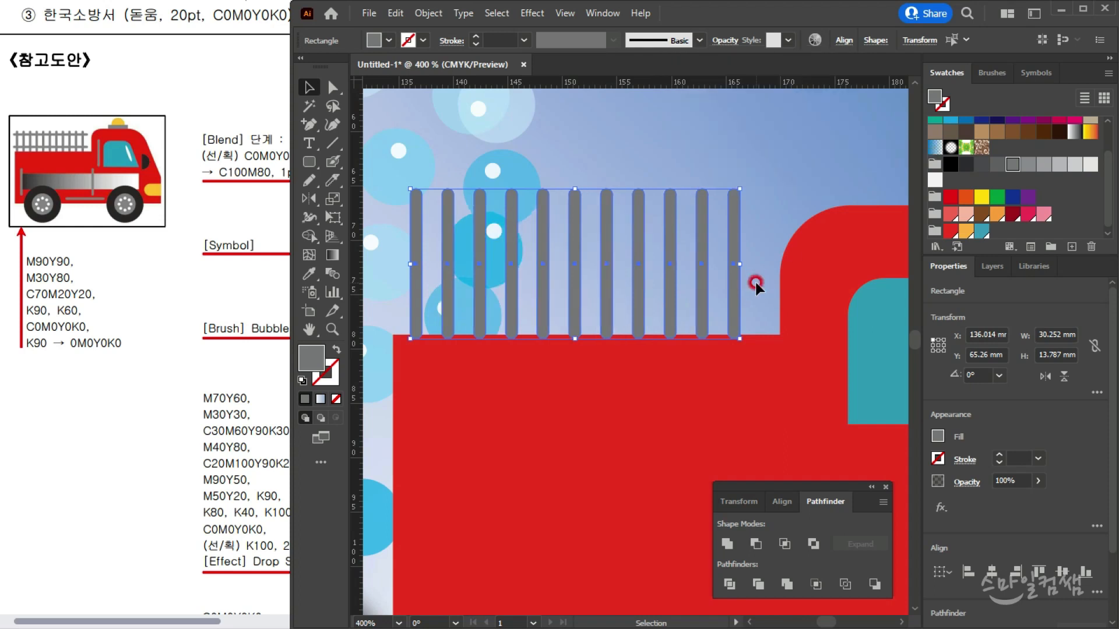
Copy a gray bar onto the cab beside the window and another onto the lower rear end of the body
click(312, 93)
click(820, 171)
drag(732, 228, 422, 491)
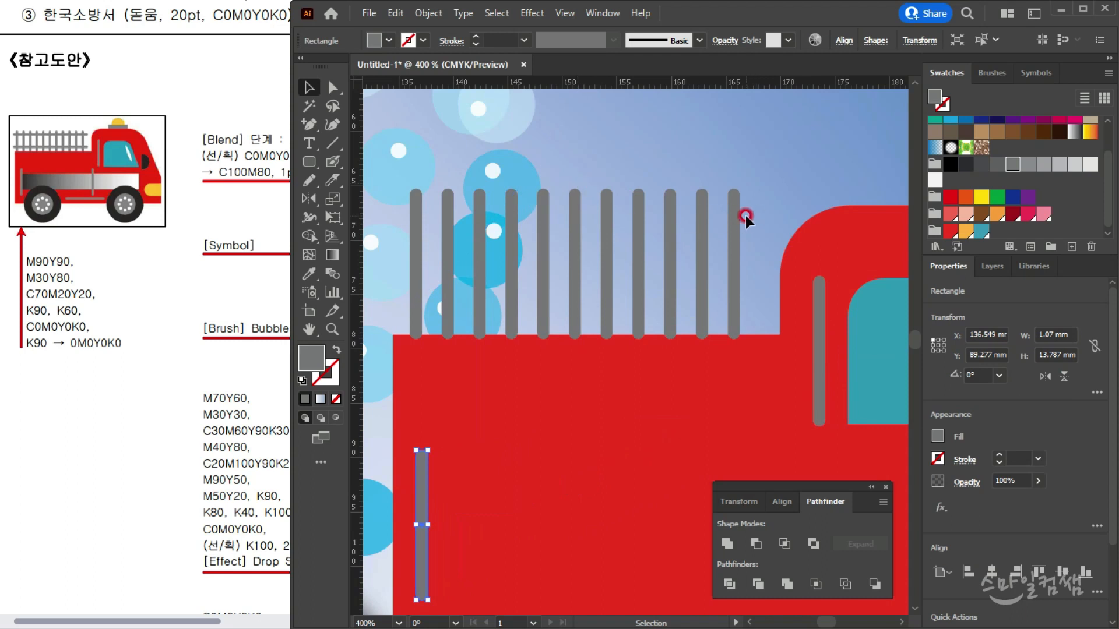
Copy a bar rotated 90°, lengthen it to about 34 mm as the fence's upper rail, and duplicate it as the lower rail
drag(738, 222, 530, 373)
drag(529, 334, 428, 212)
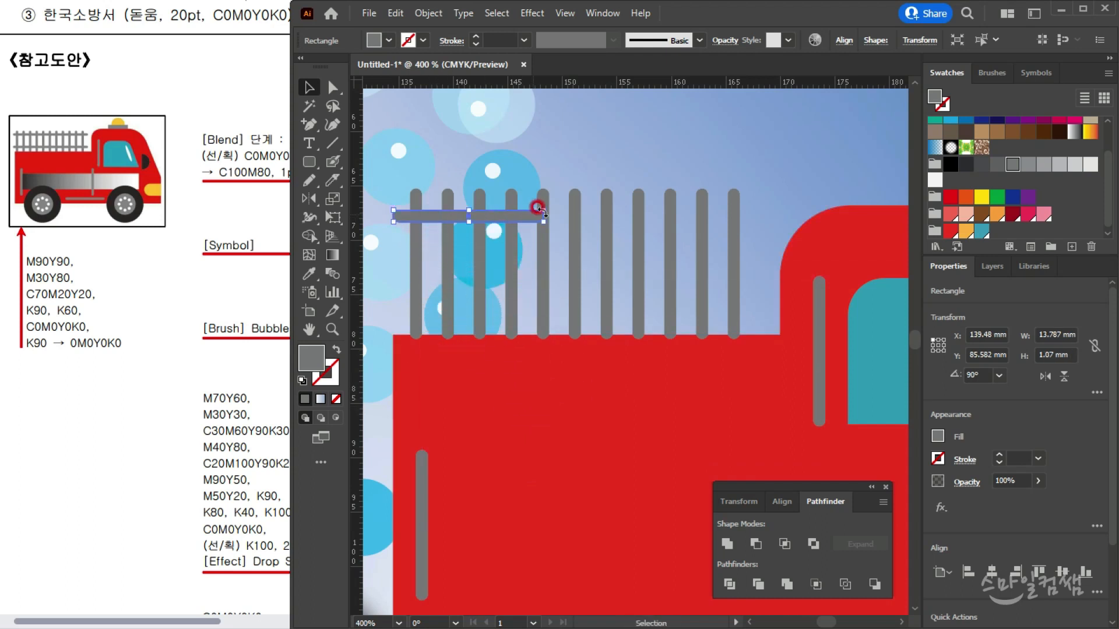
drag(544, 219, 750, 319)
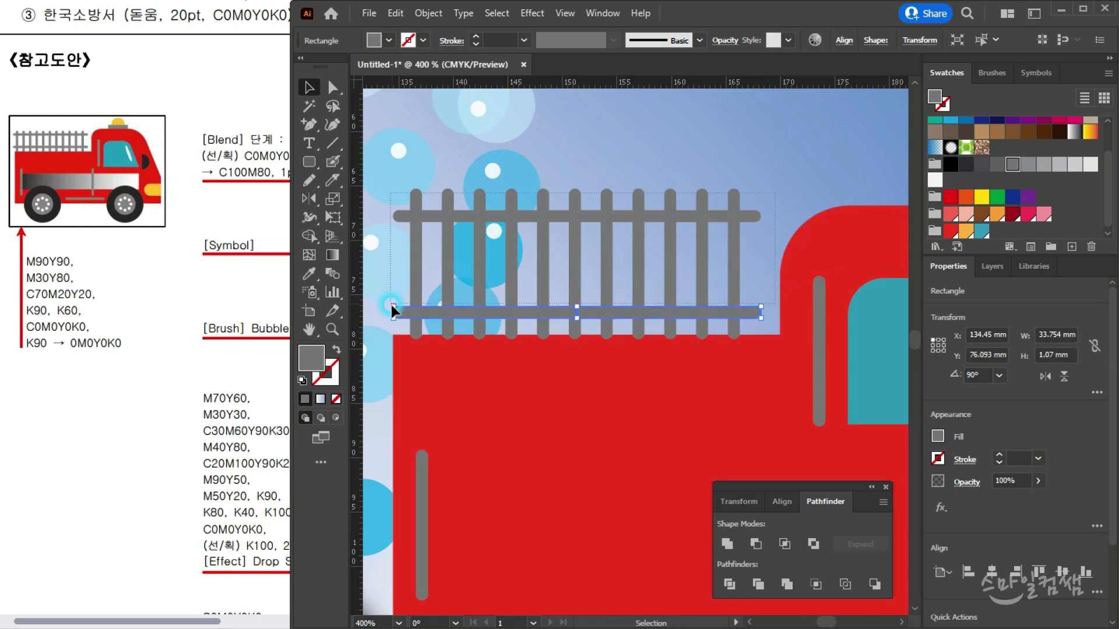
Group the eleven upright bars with both rails and shift the fence slightly up to sit on the rear body
key(ctrl+a)
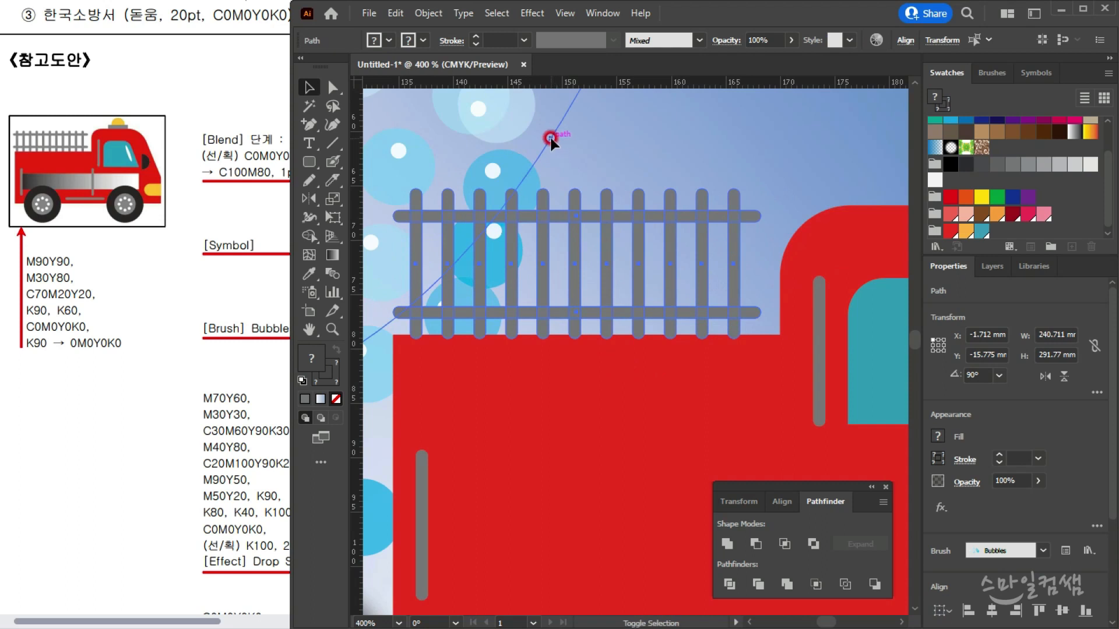
shift+click(550, 138)
key(a)
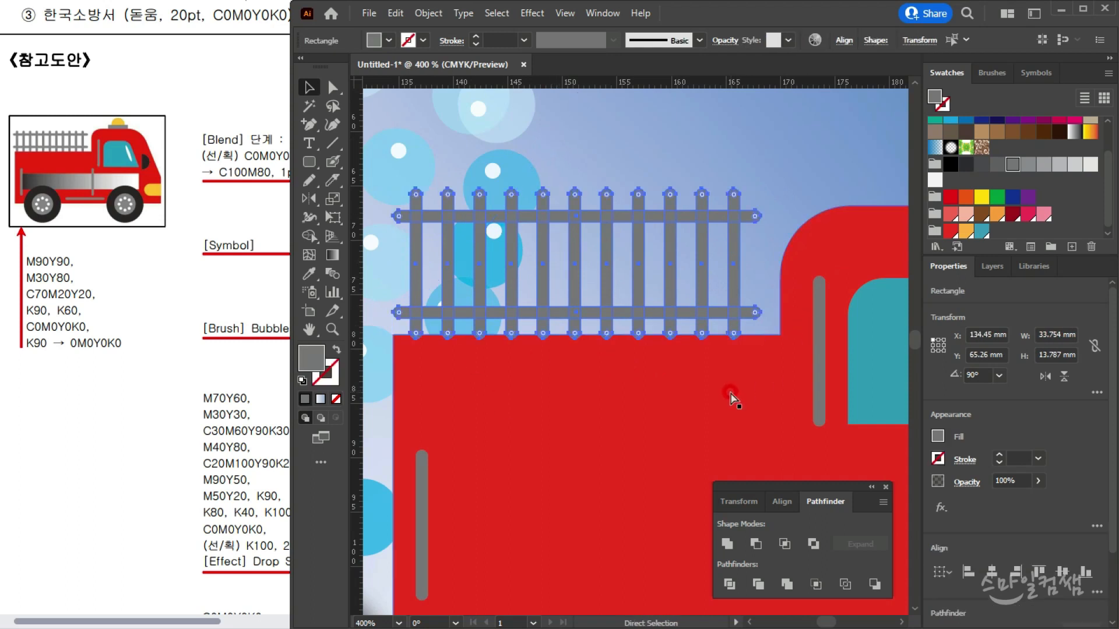
key(ctrl+g)
mouse_move(734, 215)
mouse_down()
mouse_move(741, 205)
mouse_move(732, 209)
mouse_up()
click(757, 266)
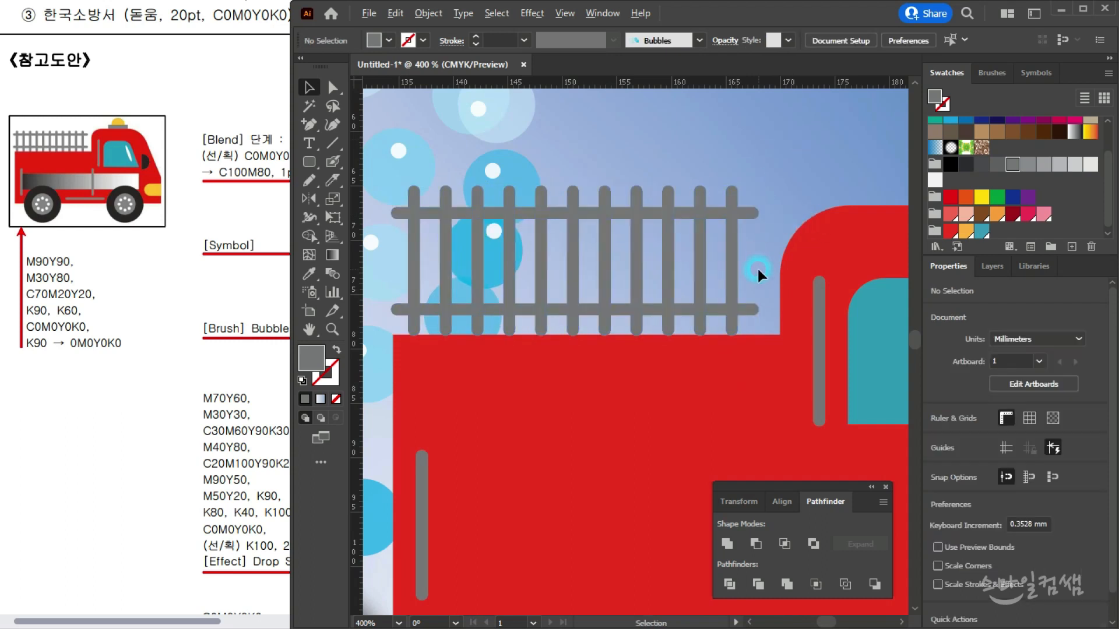
Draw a gray rectangle rising above the cab roof as the siren base, tucked behind the truck body
scroll(757, 267, down, 2)
drag(736, 306, 668, 259)
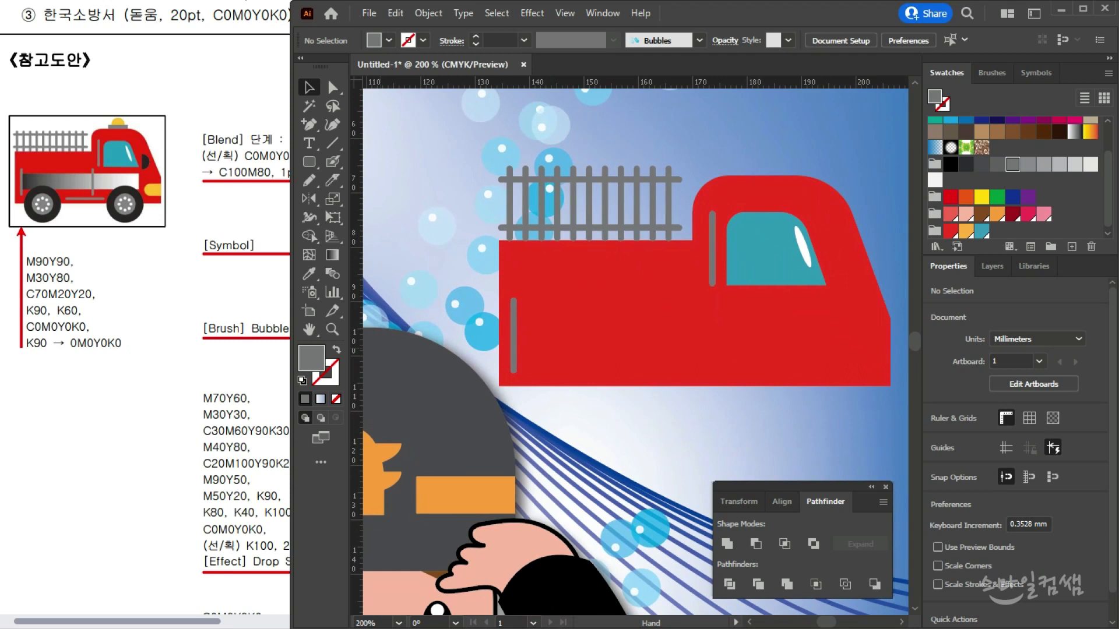
click(764, 167)
click(309, 165)
drag(310, 164, 349, 162)
drag(766, 162, 716, 190)
click(310, 88)
click(758, 170)
Draw a gray ellipse about 7.4 × 4.2 mm above the siren base
scroll(769, 172, up, 3)
click(532, 164)
drag(719, 144, 629, 218)
click(268, 199)
drag(314, 167, 379, 202)
drag(503, 153, 624, 221)
Cut the ellipse down to its upper half by deleting its lowest anchor point
click(333, 87)
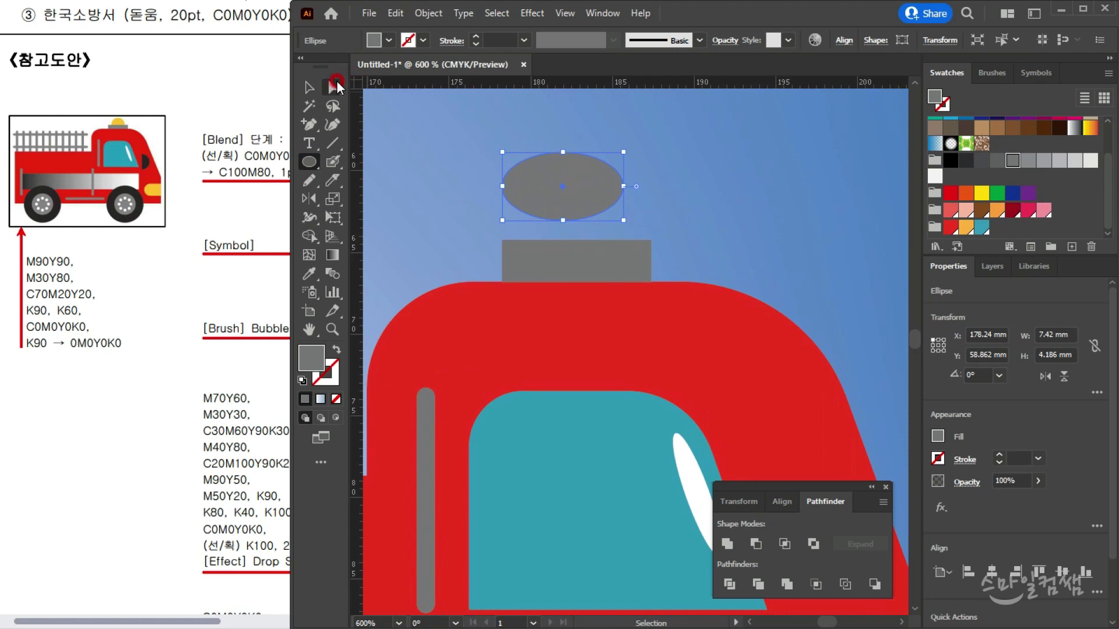
click(581, 209)
click(562, 221)
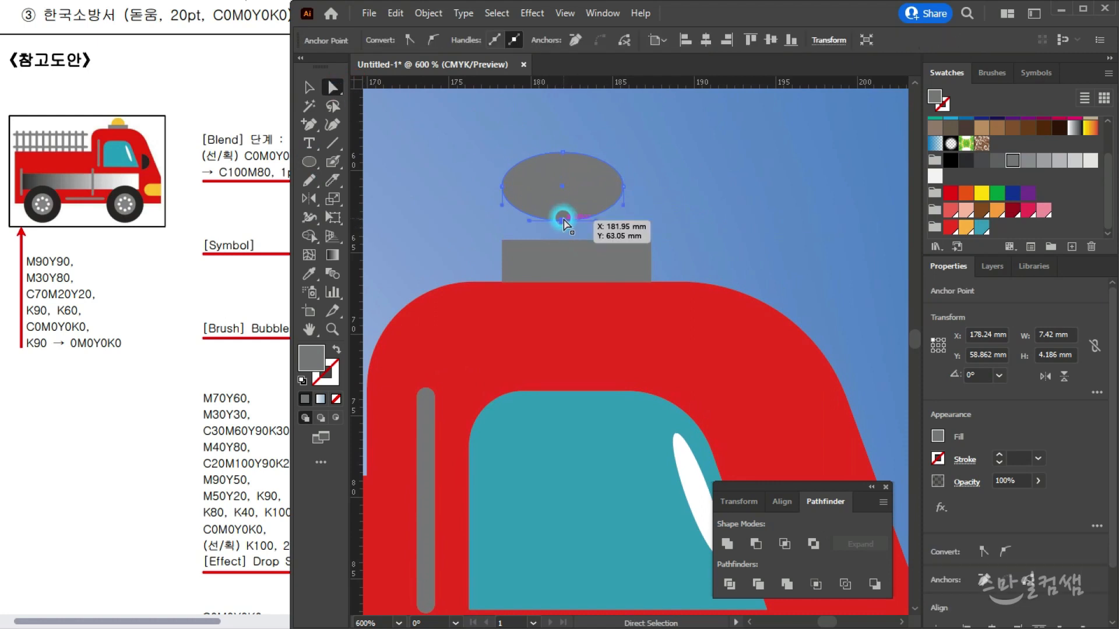
key(Delete)
click(309, 87)
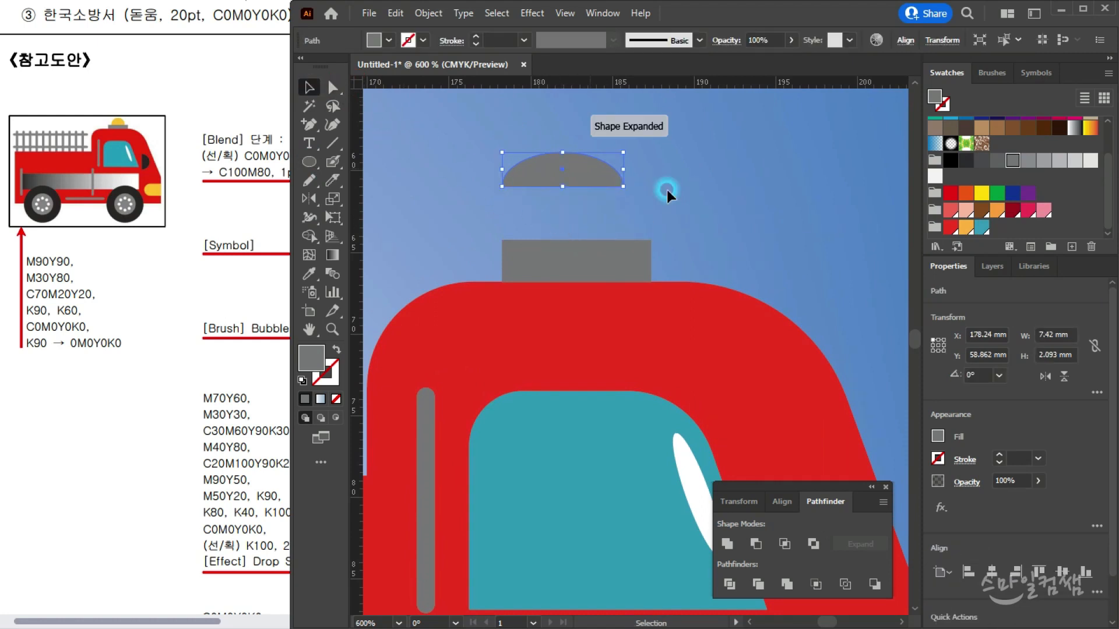
Fill the half-dome yellow-orange (M30Y80), shrink it to about 6 × 2.4 mm and seat it on the gray siren base
click(963, 229)
drag(623, 186, 590, 220)
click(664, 281)
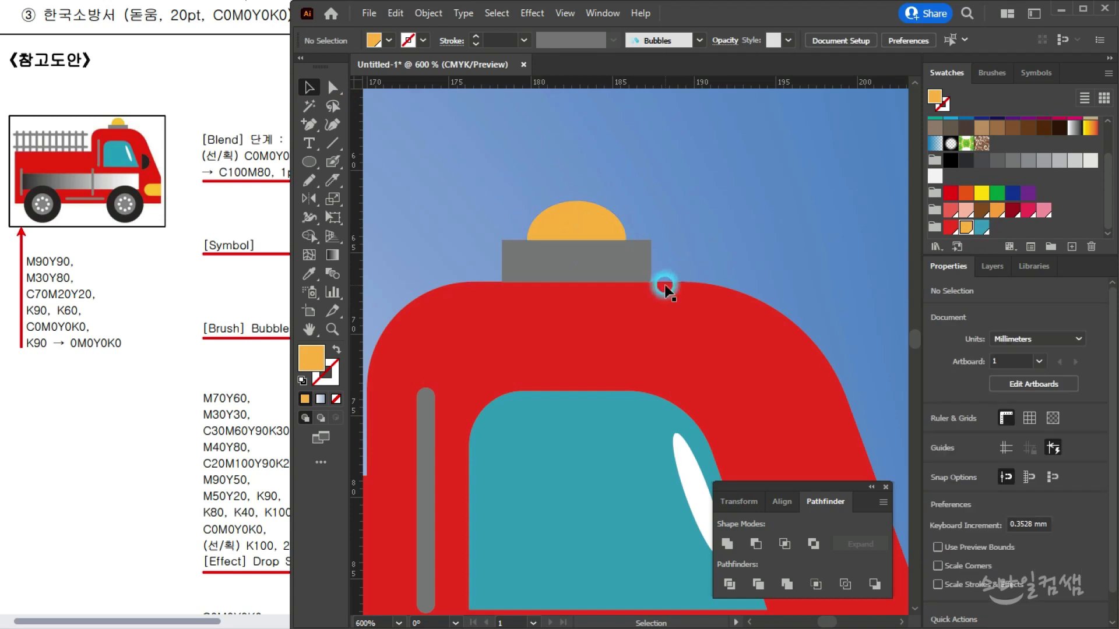
scroll(664, 282, down, 4)
scroll(603, 420, down, 2)
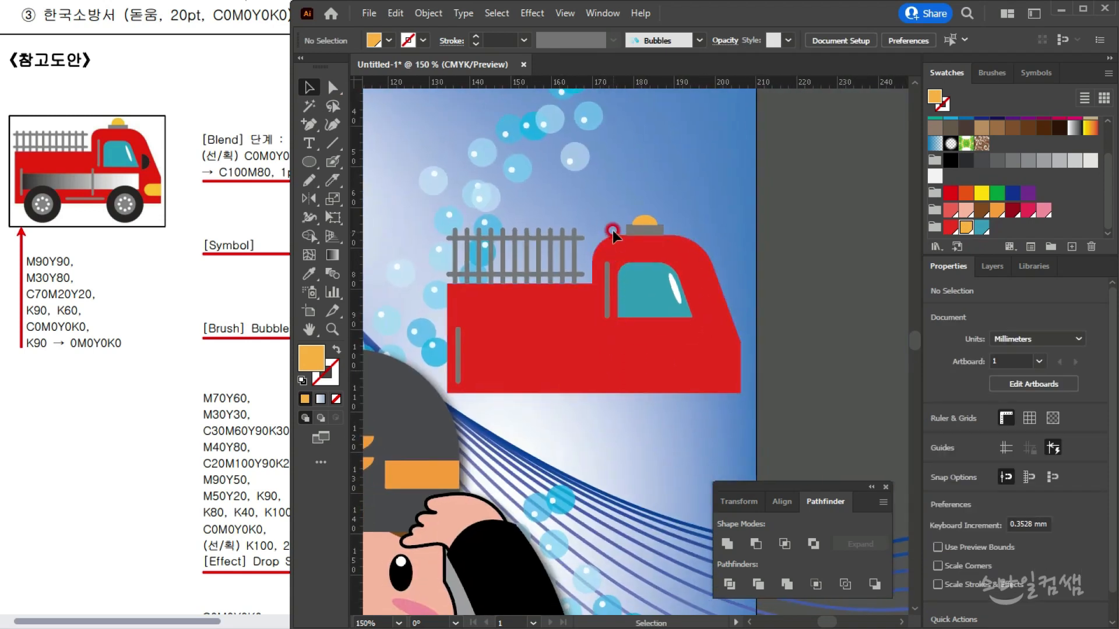
Copy the yellow-orange dome onto the cab in front of the window and rotate the copy 90° clockwise
scroll(649, 219, up, 3)
drag(498, 92, 675, 324)
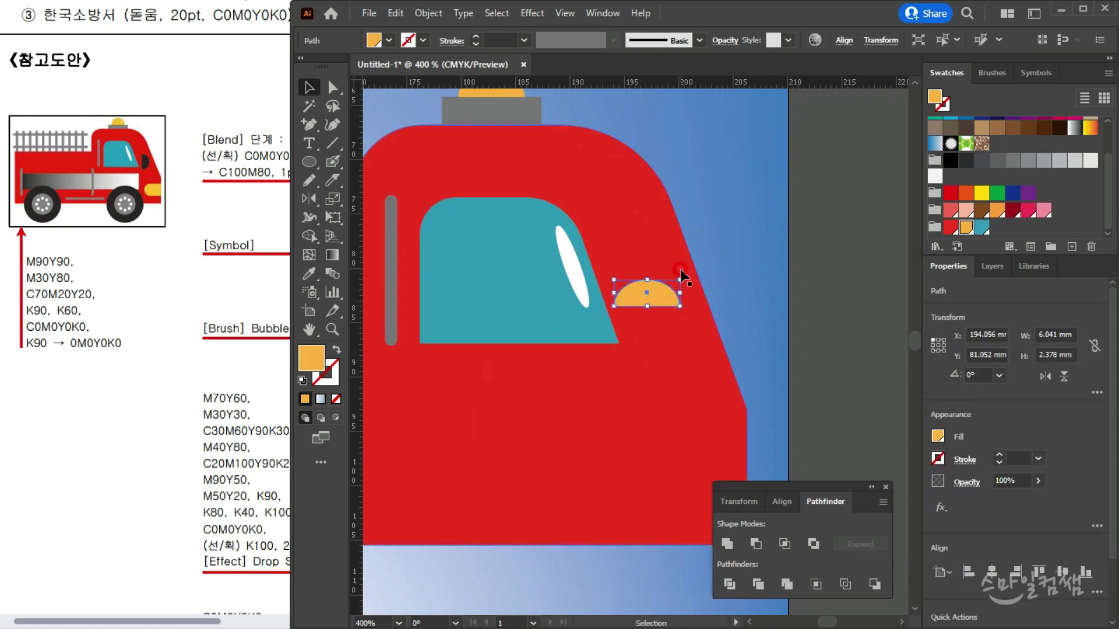
drag(678, 269, 676, 330)
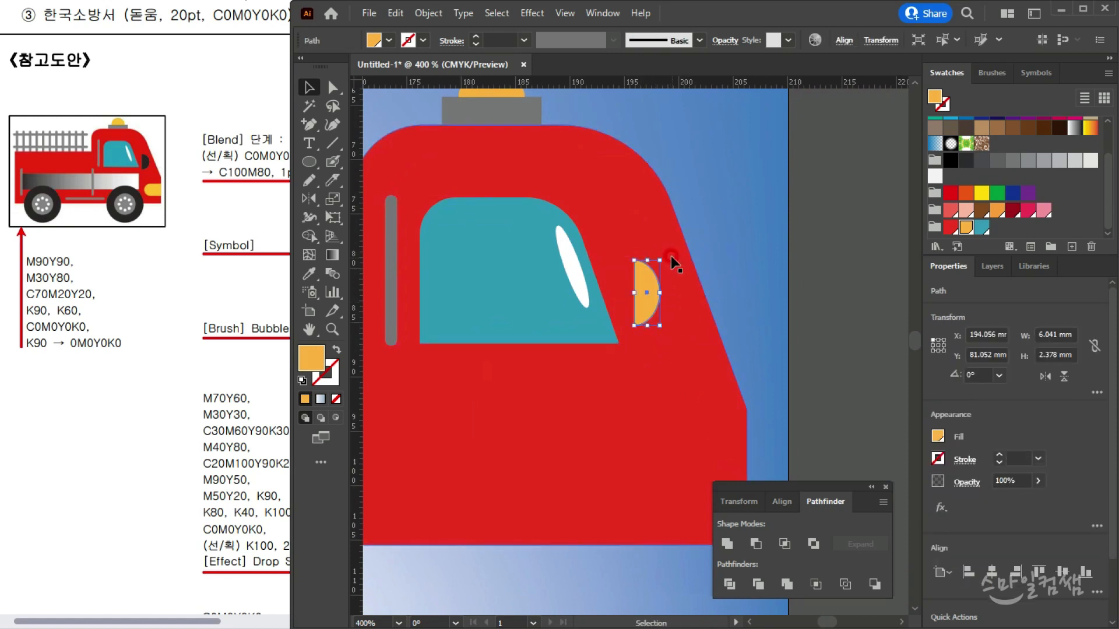
Enlarge the rotated half-disc to about 3.1 × 7.2 mm and fill it dark gray K90, lowering it beside the window's lower corner
drag(662, 260, 663, 241)
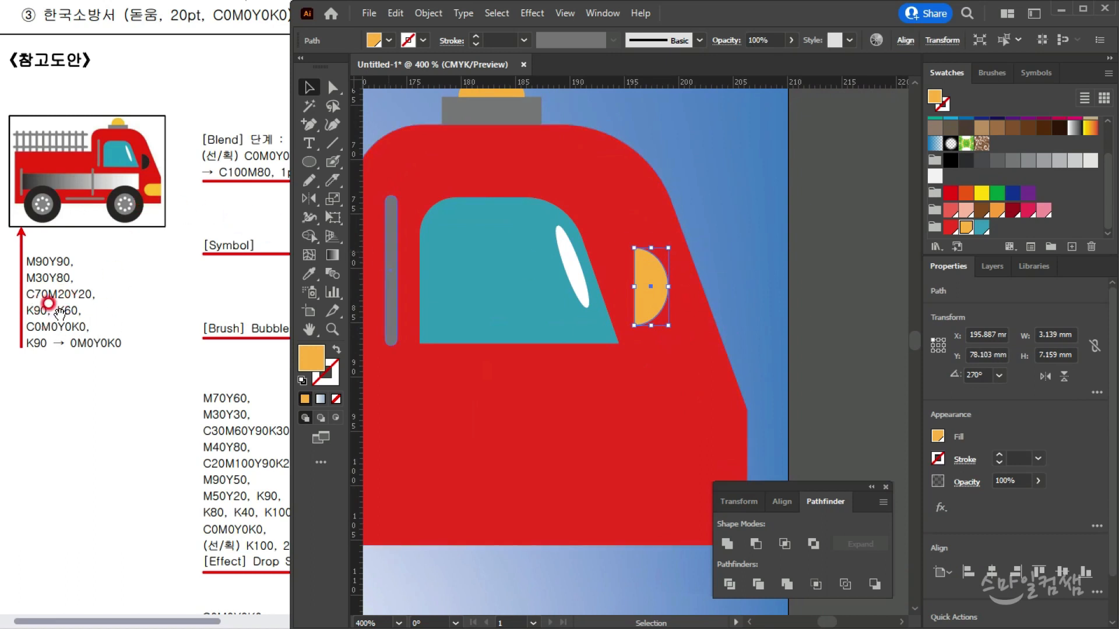
click(966, 160)
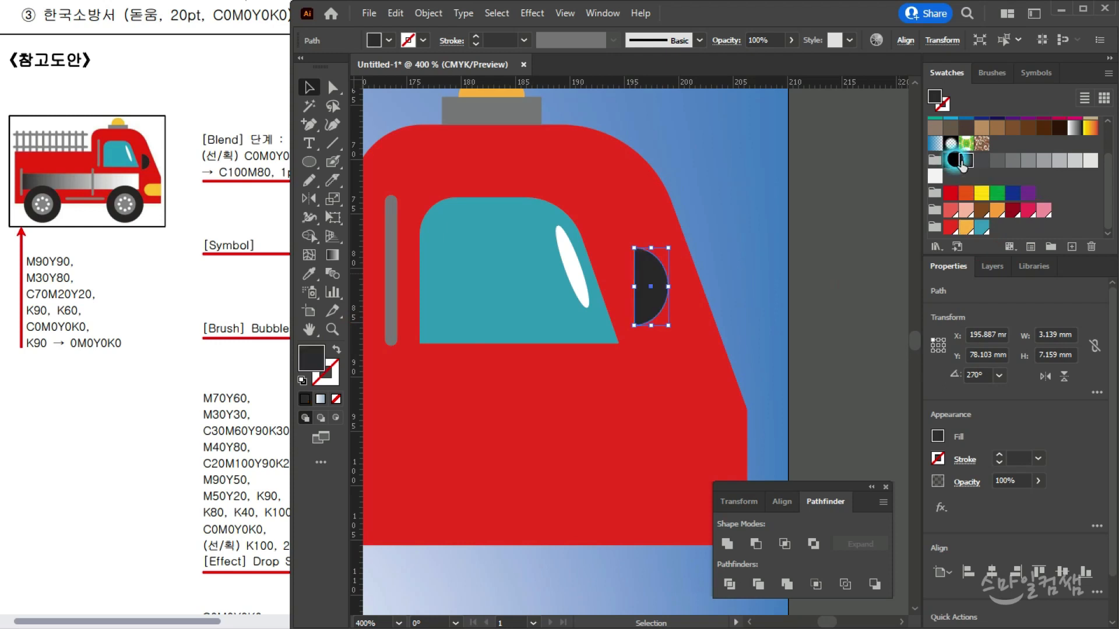
drag(651, 302, 653, 342)
Copy the gray siren base onto the lower truck body and stretch it into a band about 56.8 × 9.8 mm
scroll(653, 343, down, 2)
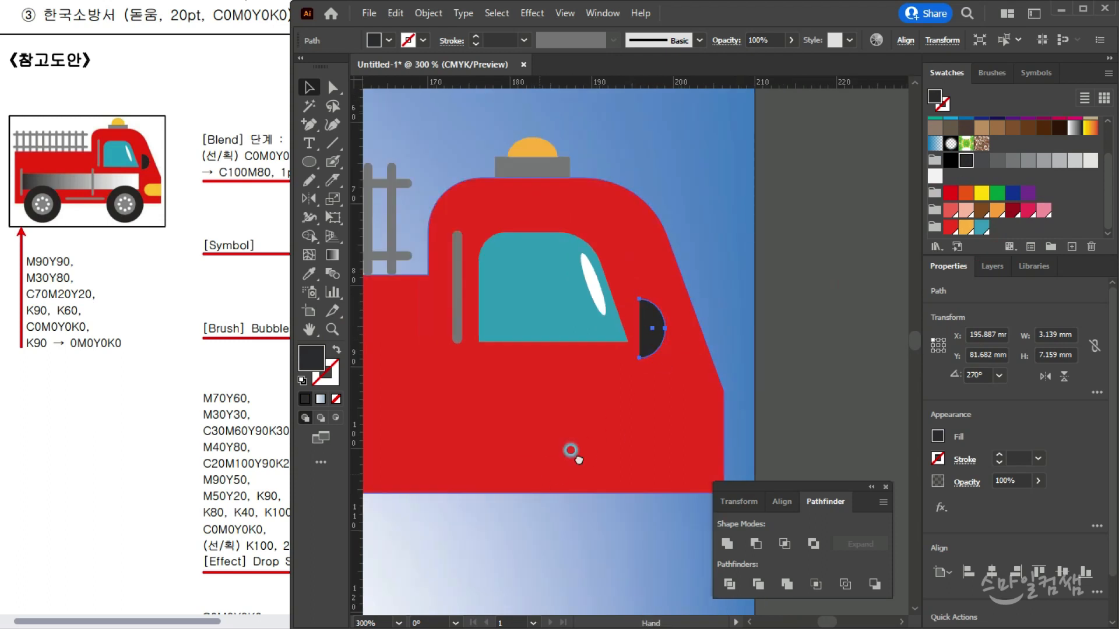
scroll(655, 348, up, 1)
scroll(653, 348, down, 1)
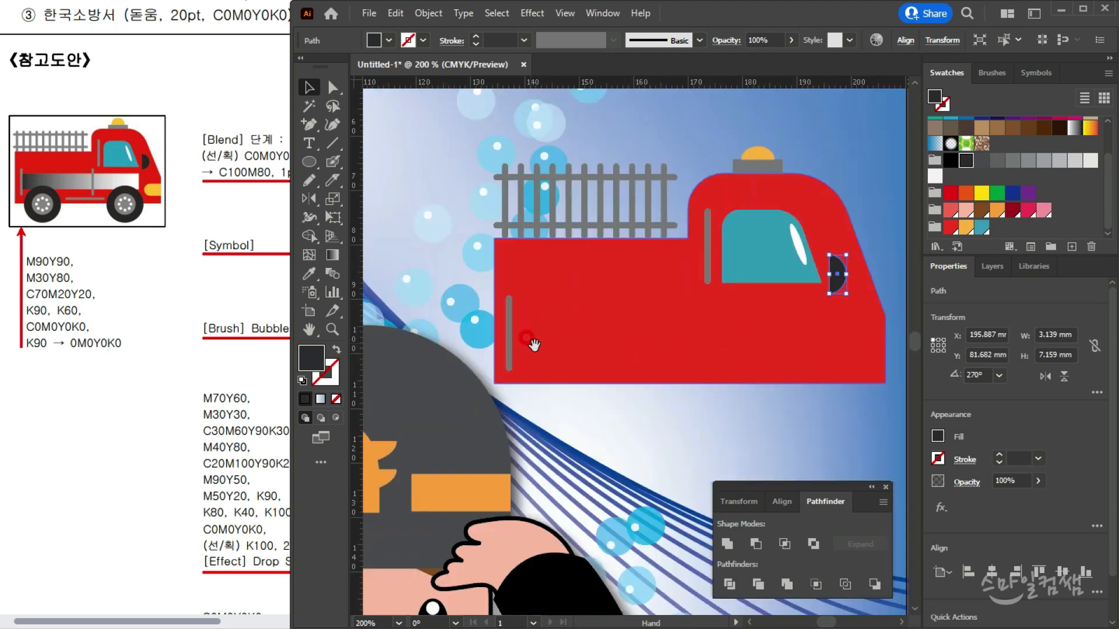
drag(537, 345, 505, 316)
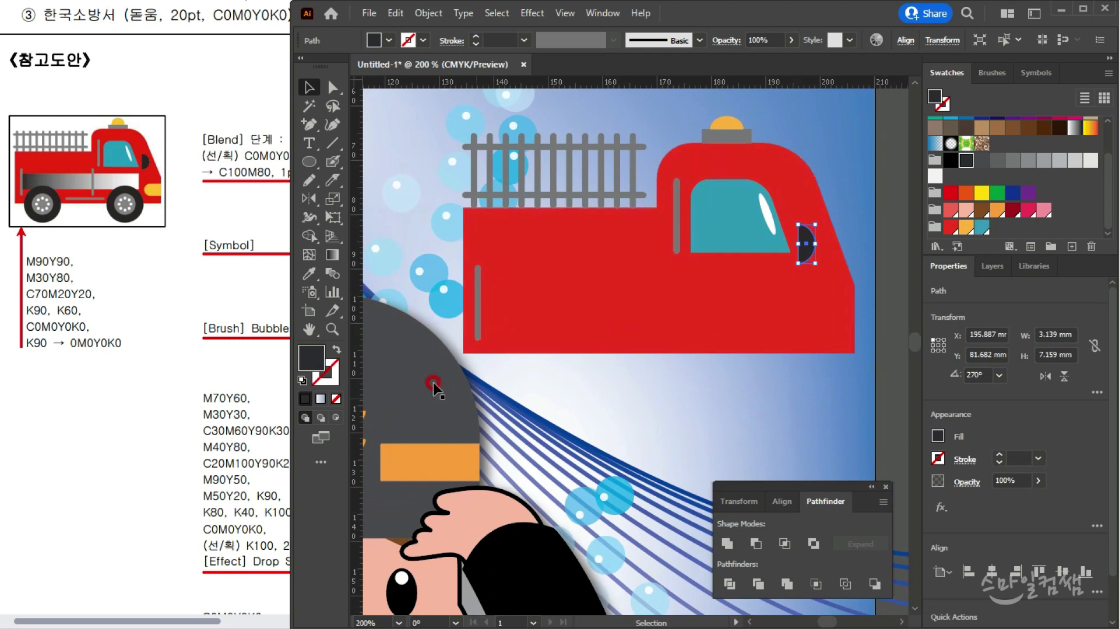
click(309, 164)
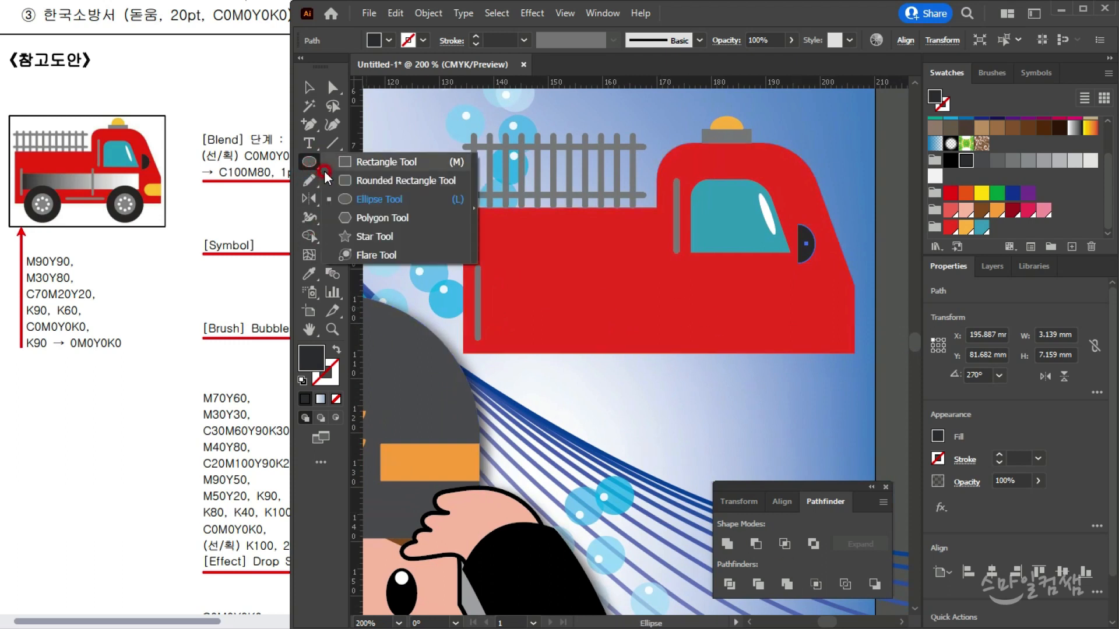
click(309, 87)
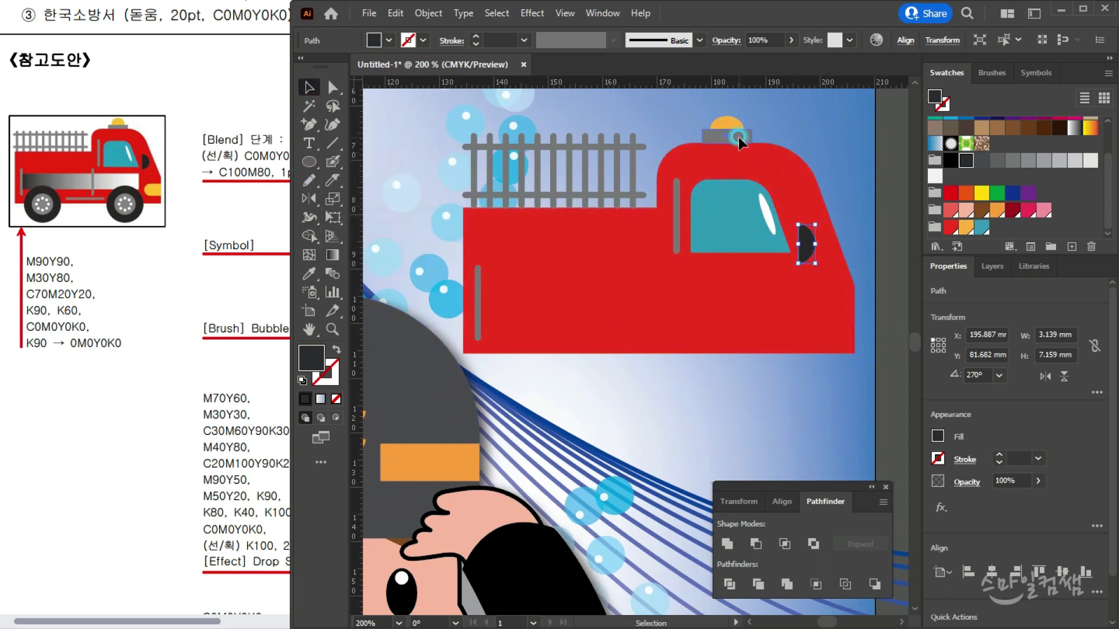
drag(739, 138, 791, 328)
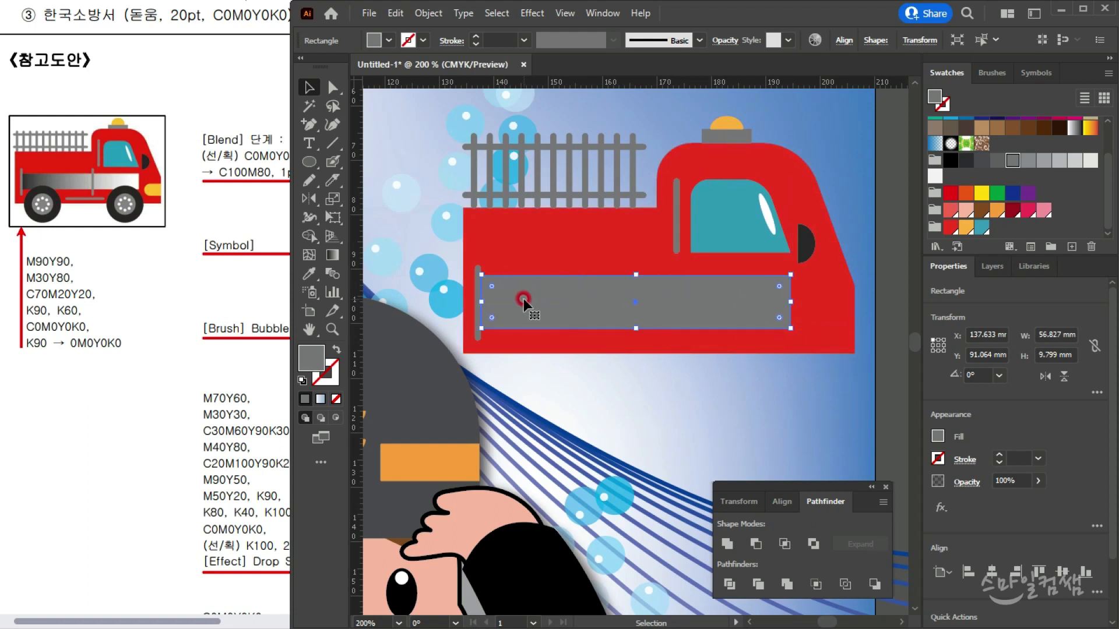
Apply a linear gradient to the gray band and change its blue end stop to black K100
click(603, 12)
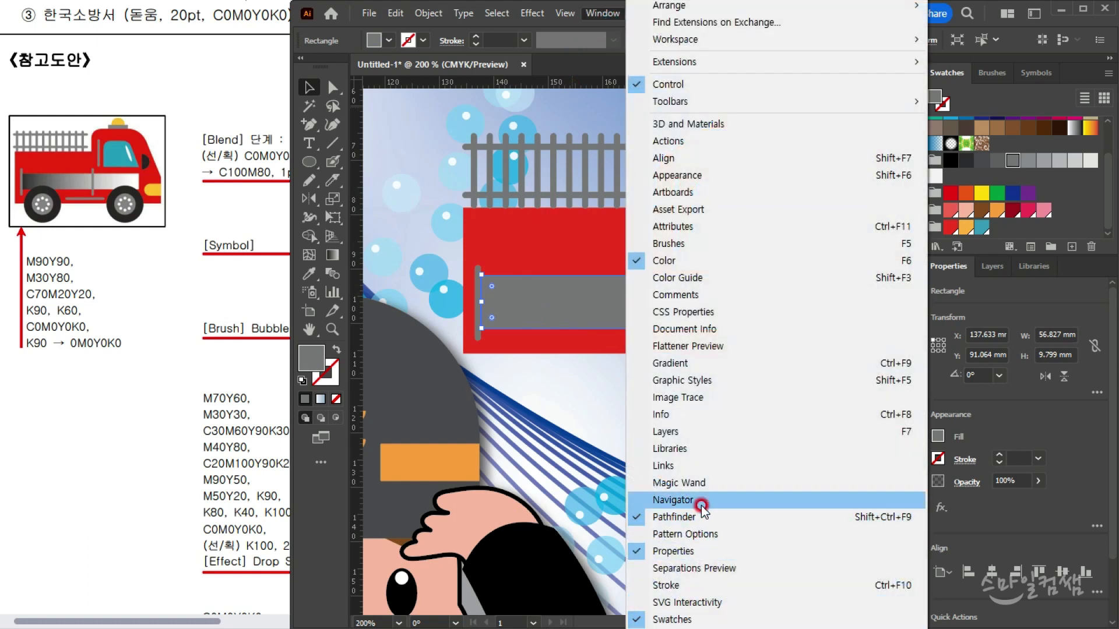
click(715, 368)
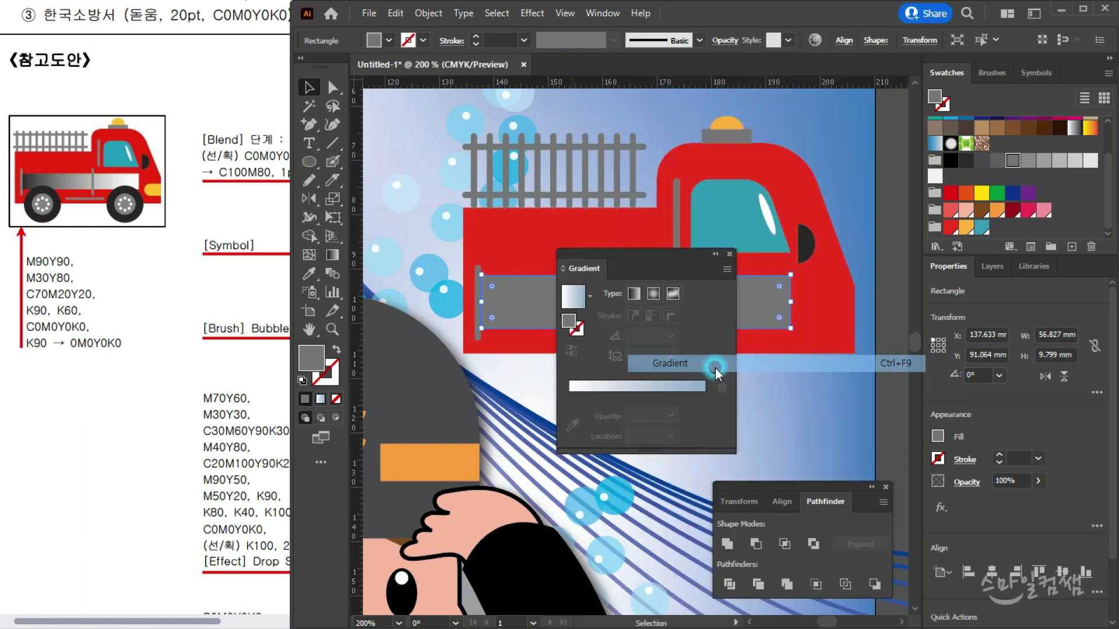
click(634, 295)
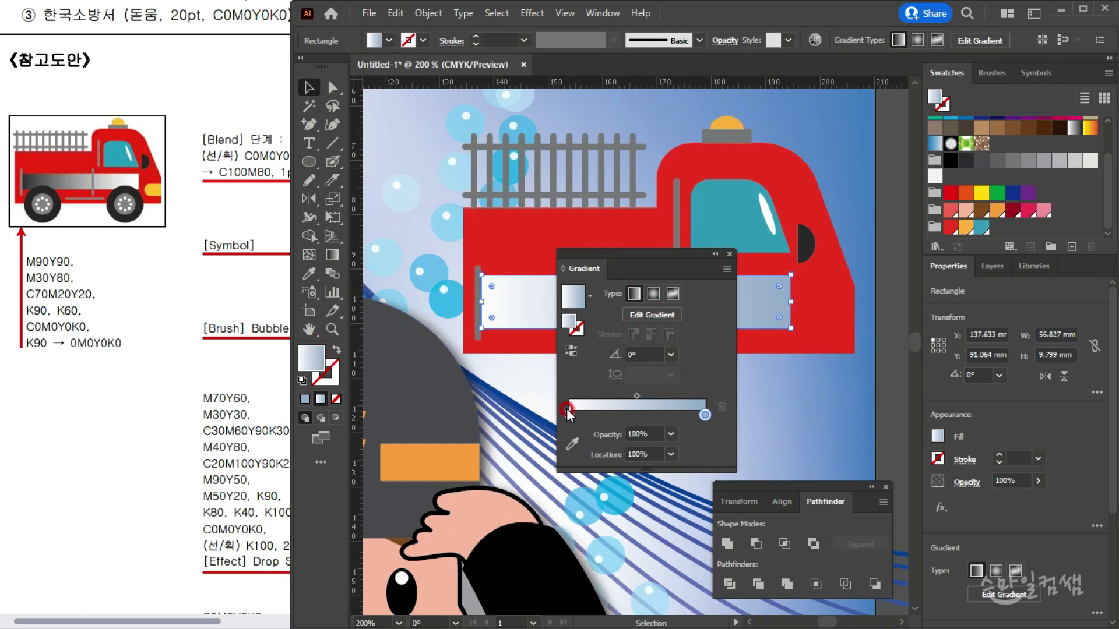
double_click(705, 415)
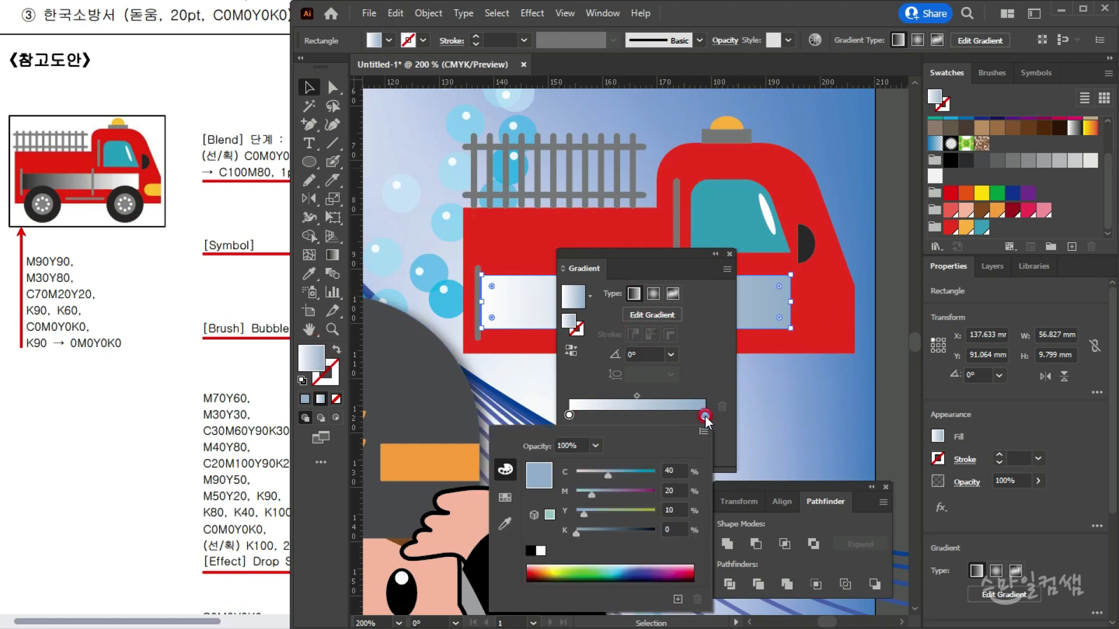
click(548, 515)
click(529, 547)
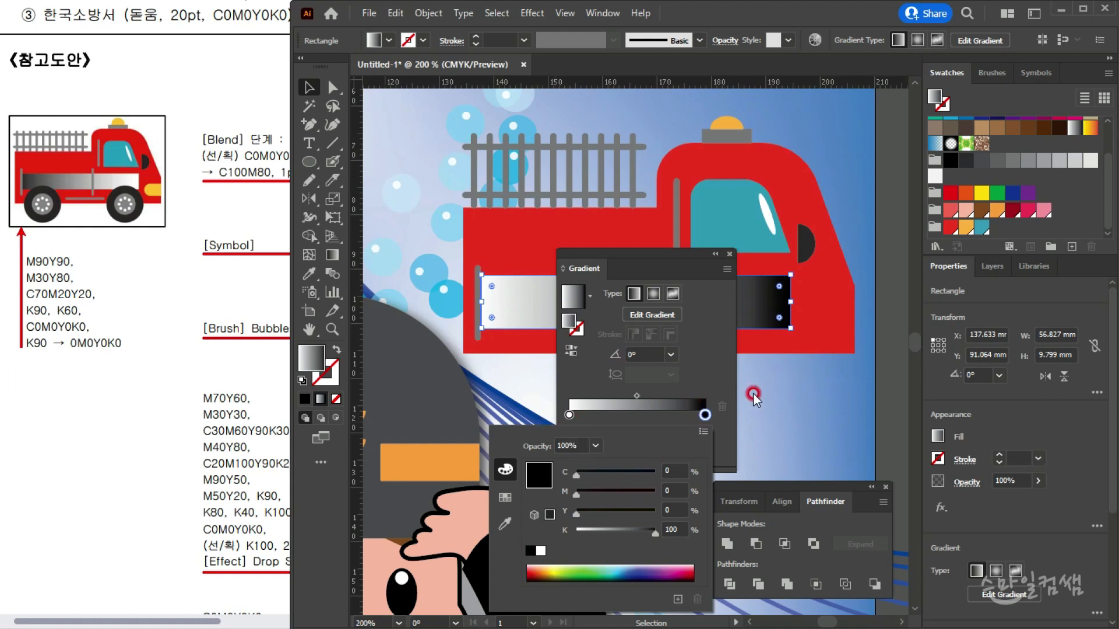
Reverse the band's gradient so it runs from black at the rear to white toward the cab
click(572, 351)
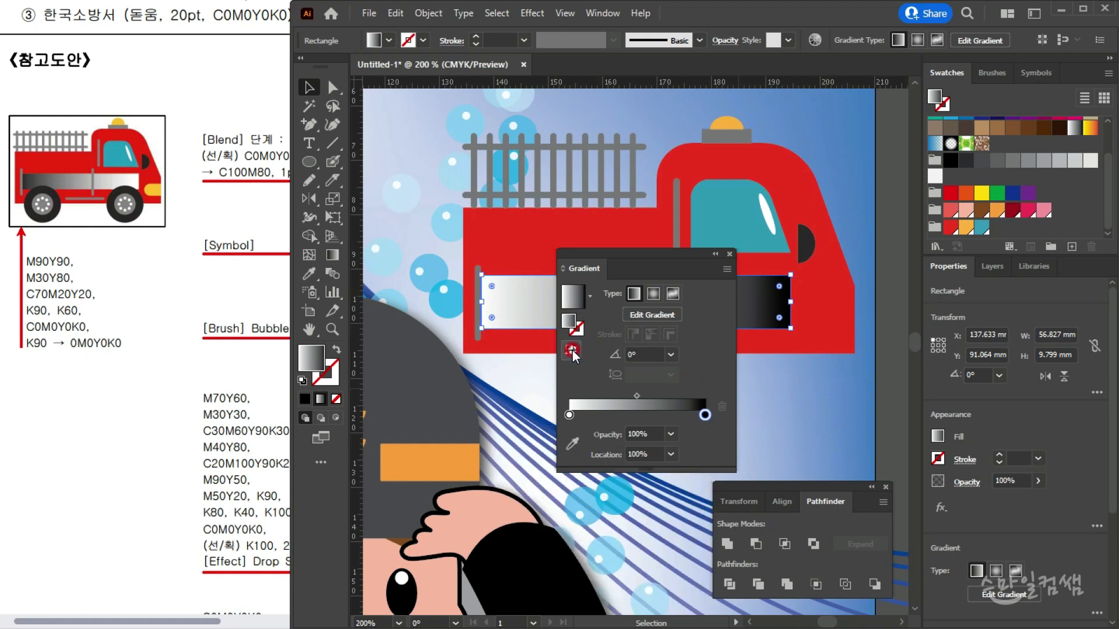
click(573, 352)
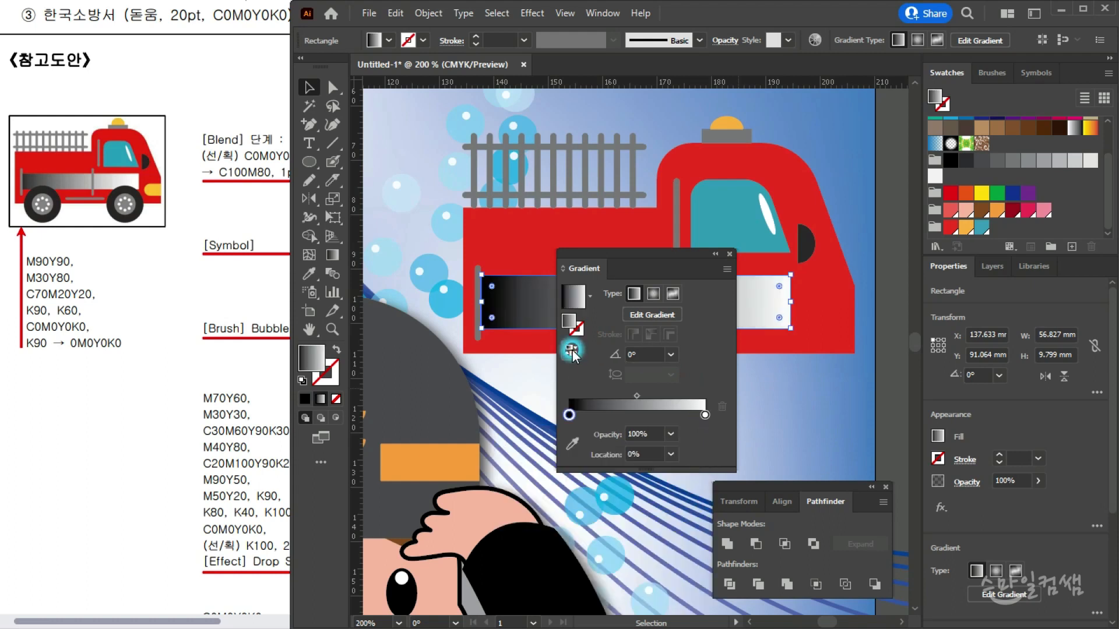
click(729, 254)
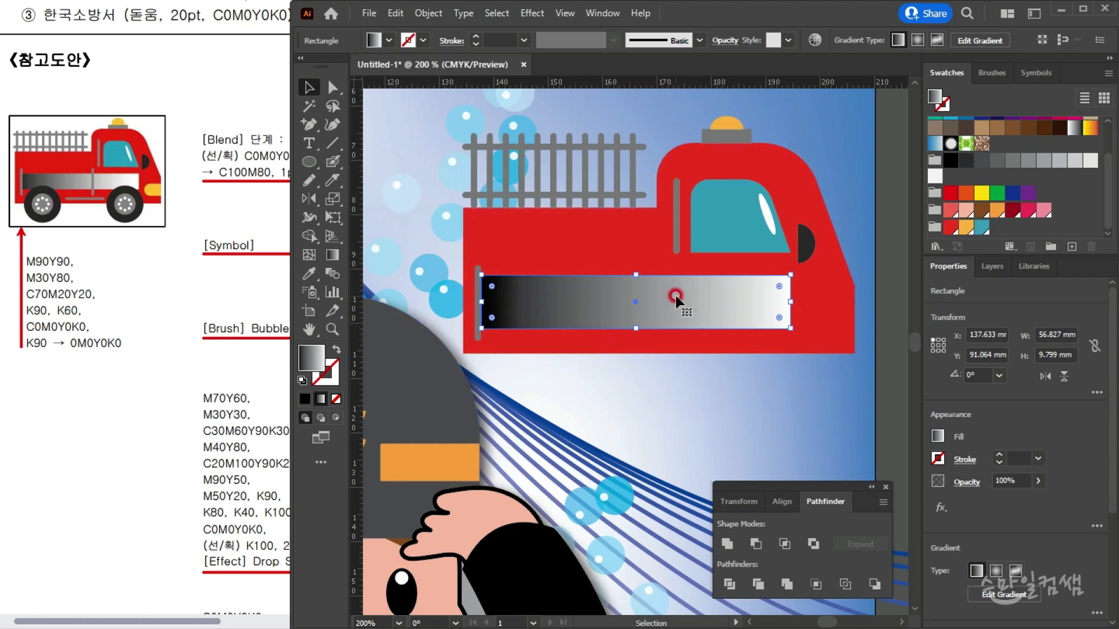
Set the black stop of the band's gradient to K90
key(ctrl+F9)
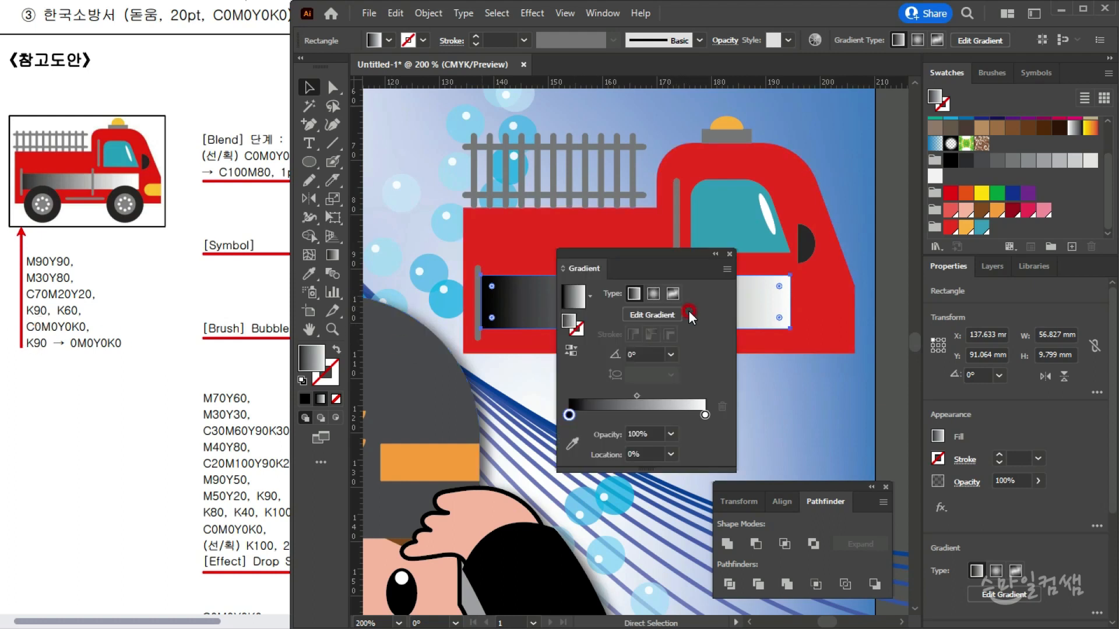
double_click(568, 415)
drag(678, 526, 636, 532)
click(635, 529)
key(Return)
click(725, 310)
click(731, 255)
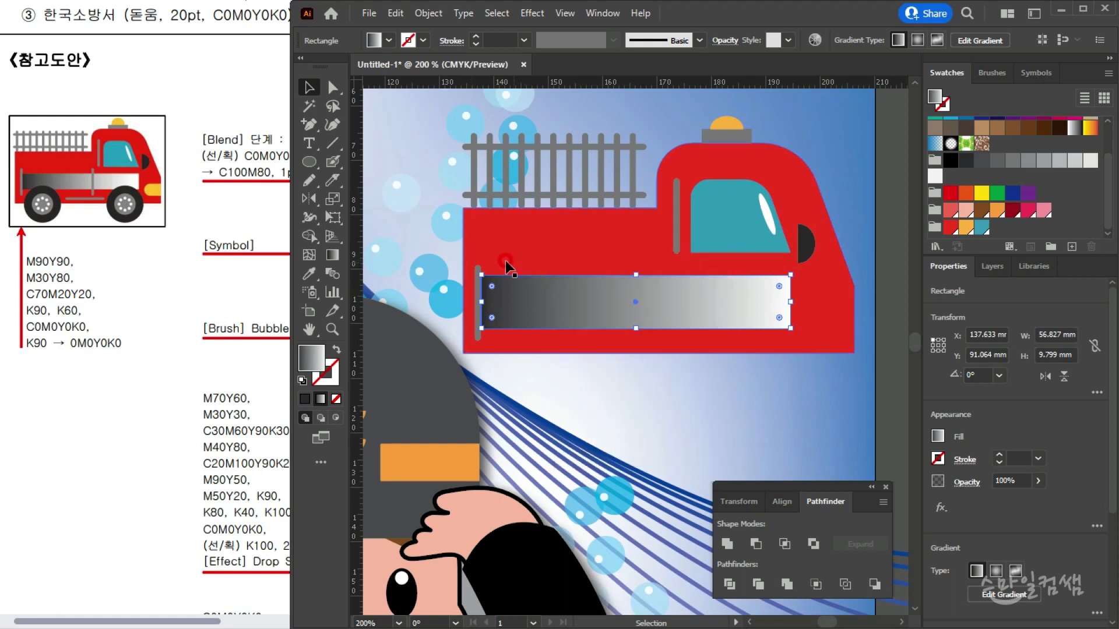
Copy the gray vertical bar at the truck's rear so it crosses the gradient band behind the cab window
click(310, 88)
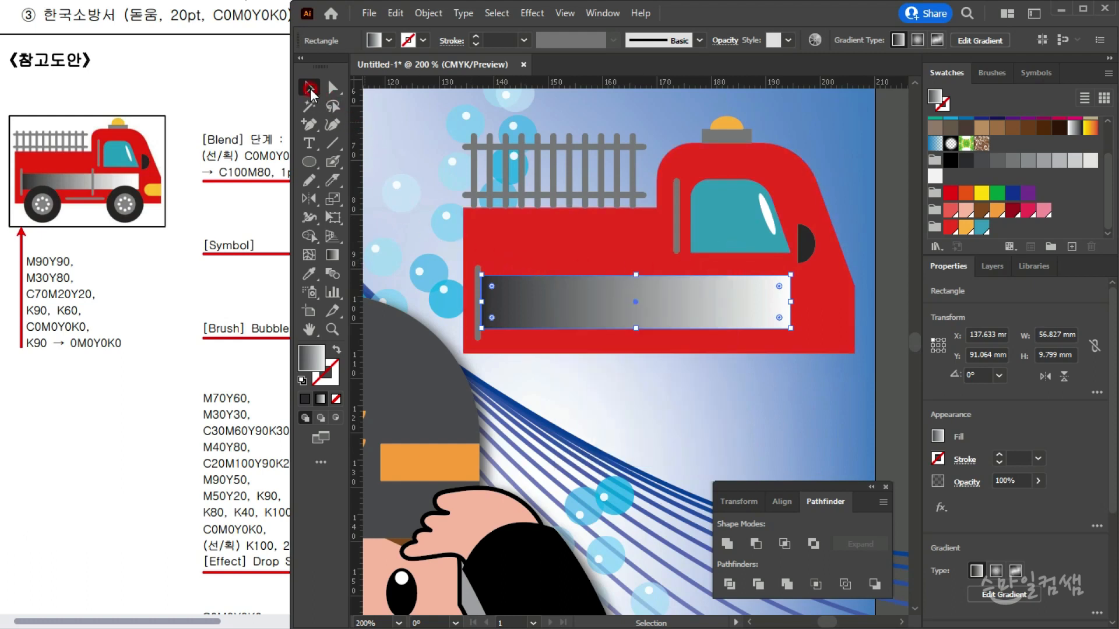
click(758, 411)
drag(476, 293, 659, 325)
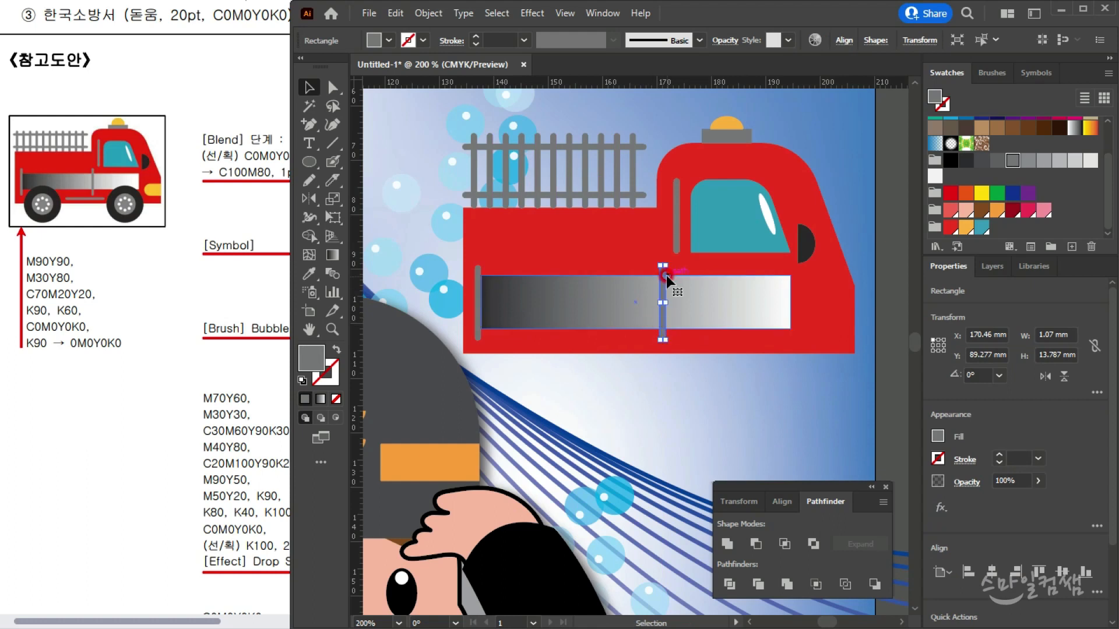
Copy the gray bar again, rotate it 90° to horizontal and place it beneath the gradient band
drag(665, 280, 547, 326)
scroll(583, 320, up, 1)
drag(639, 355, 656, 382)
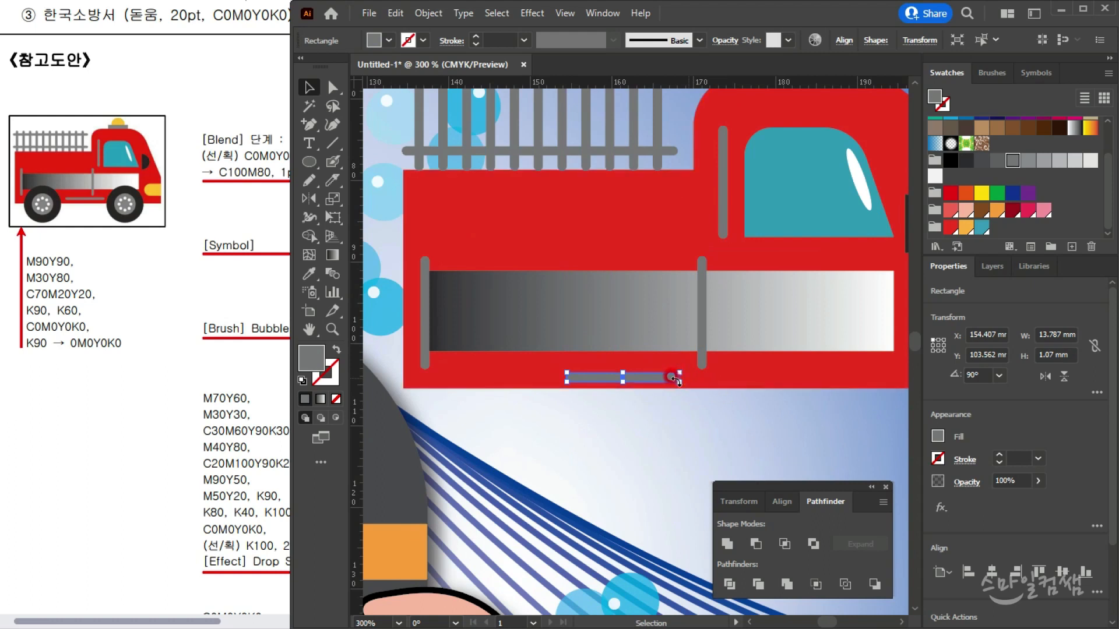
Nudge the gradient band and its two vertical bars slightly upward on the truck body
click(425, 277)
shift+click(648, 305)
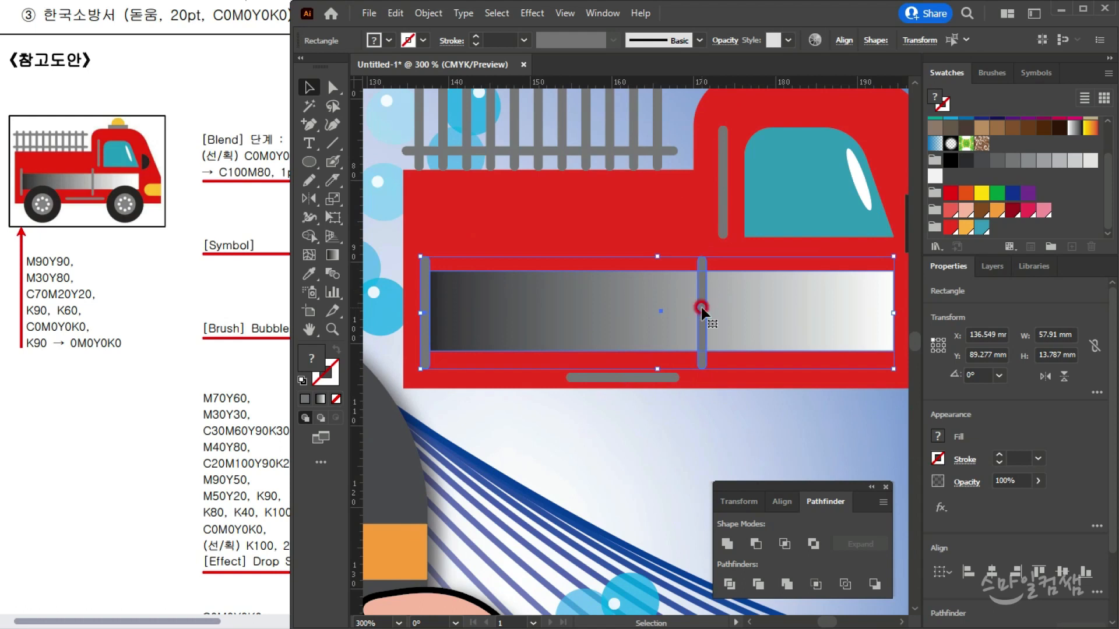
key(Up)
key(Up)
key(Up)
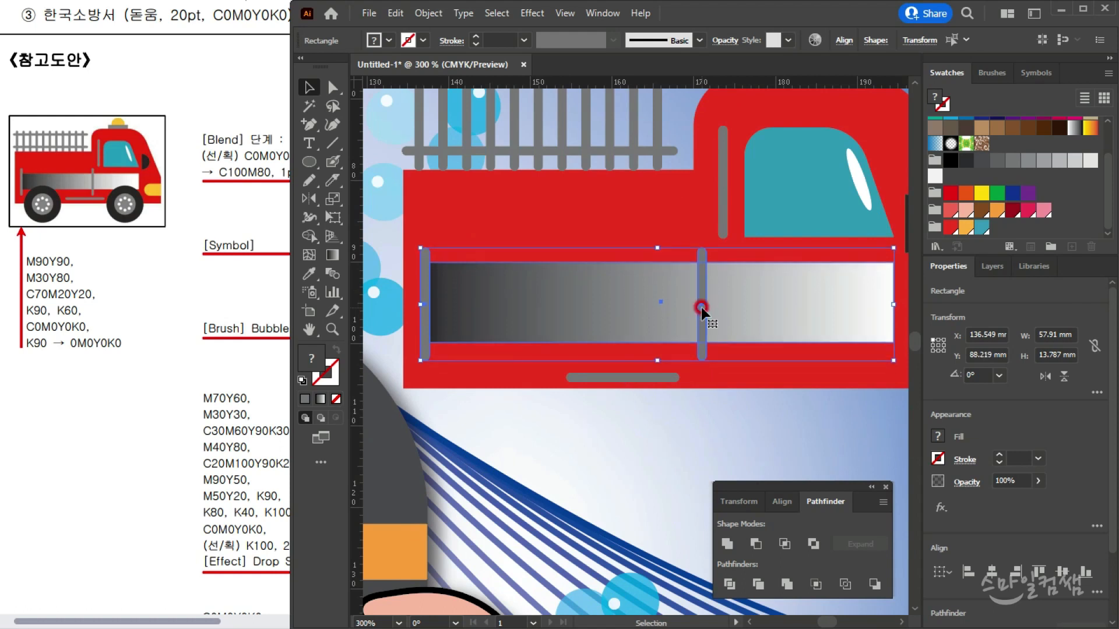
key(Up)
key(ctrl+shift+a)
Lengthen the horizontal gray bar toward the front so it extends past the second vertical bar
drag(658, 379, 861, 365)
scroll(697, 369, up, 2)
click(580, 424)
scroll(580, 424, down, 2)
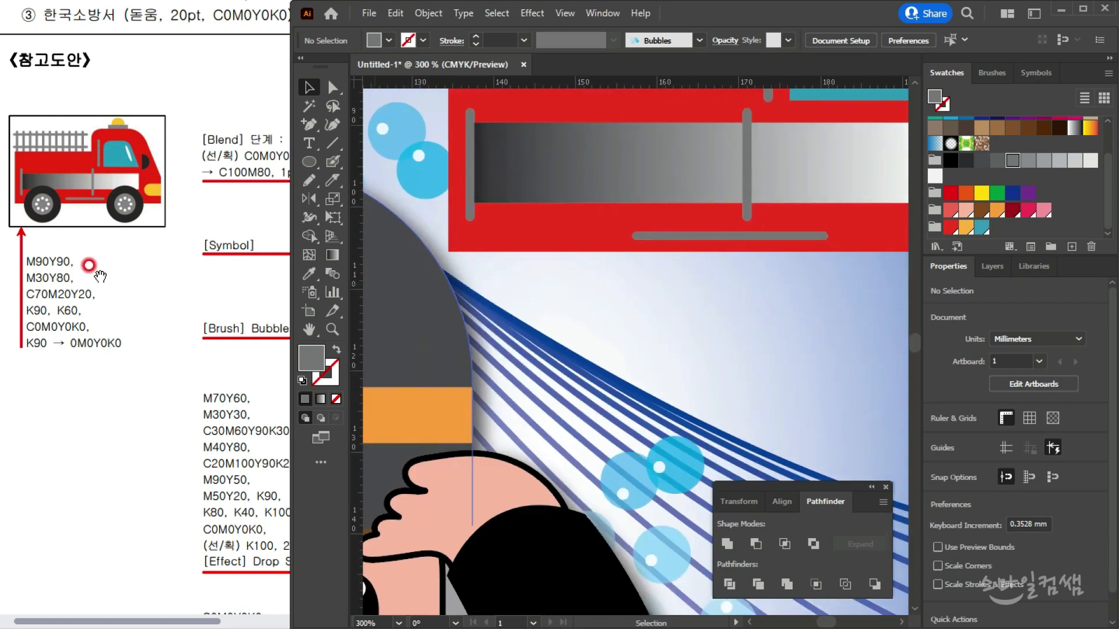
Enlarge the reference truck, and draw a circle about 14.1 mm across on the body's lower rear edge for the wheel
click(88, 266)
click(42, 211)
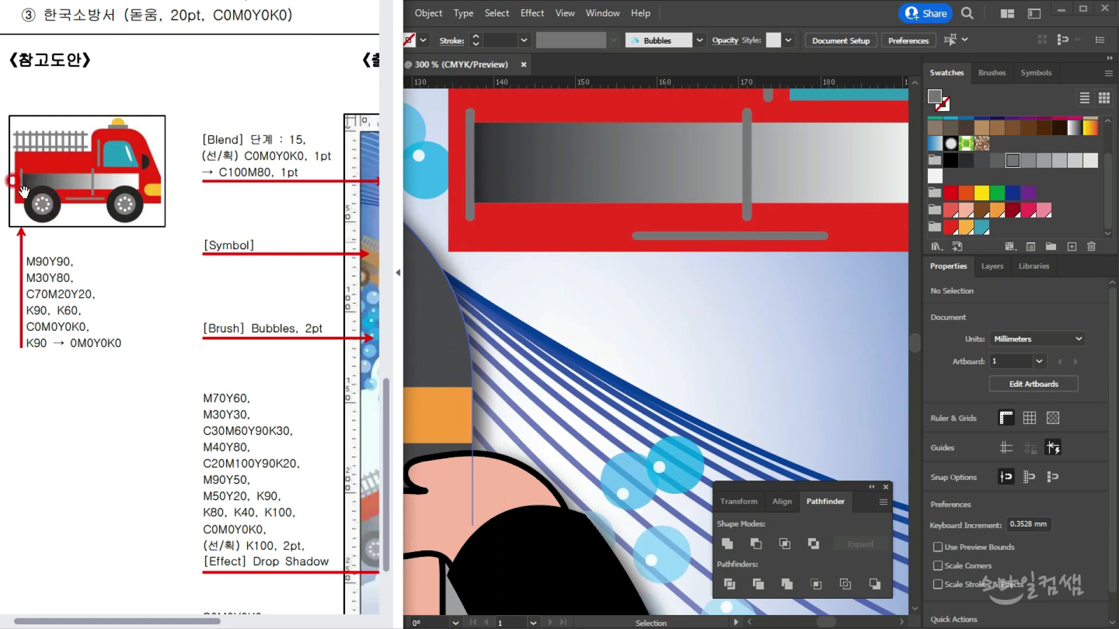
scroll(46, 211, up, 2)
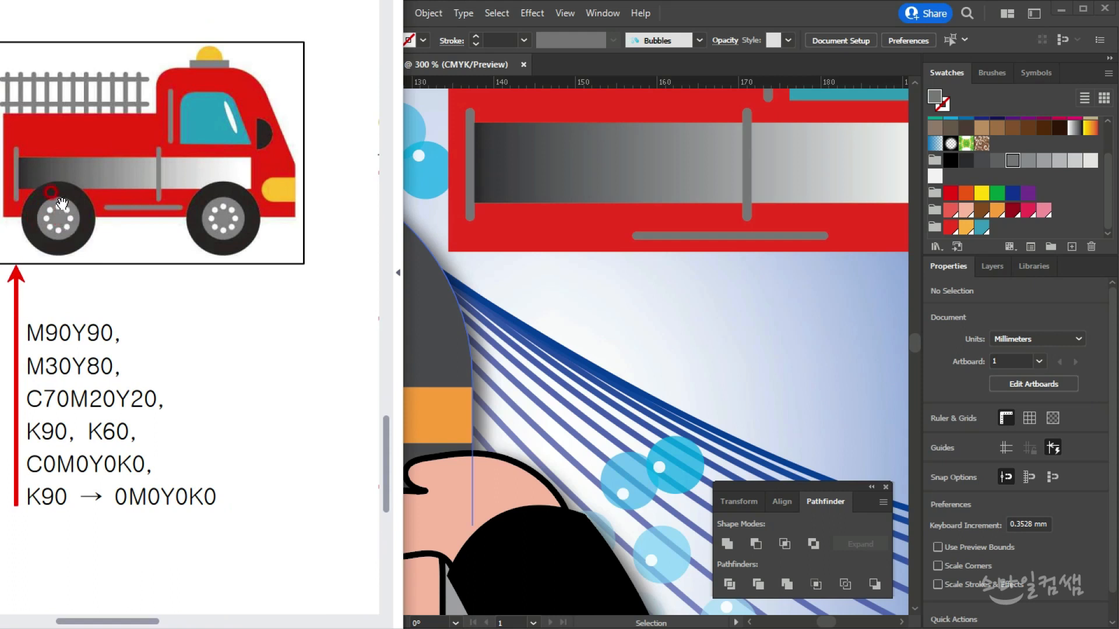
click(668, 316)
scroll(668, 317, down, 3)
scroll(507, 245, up, 4)
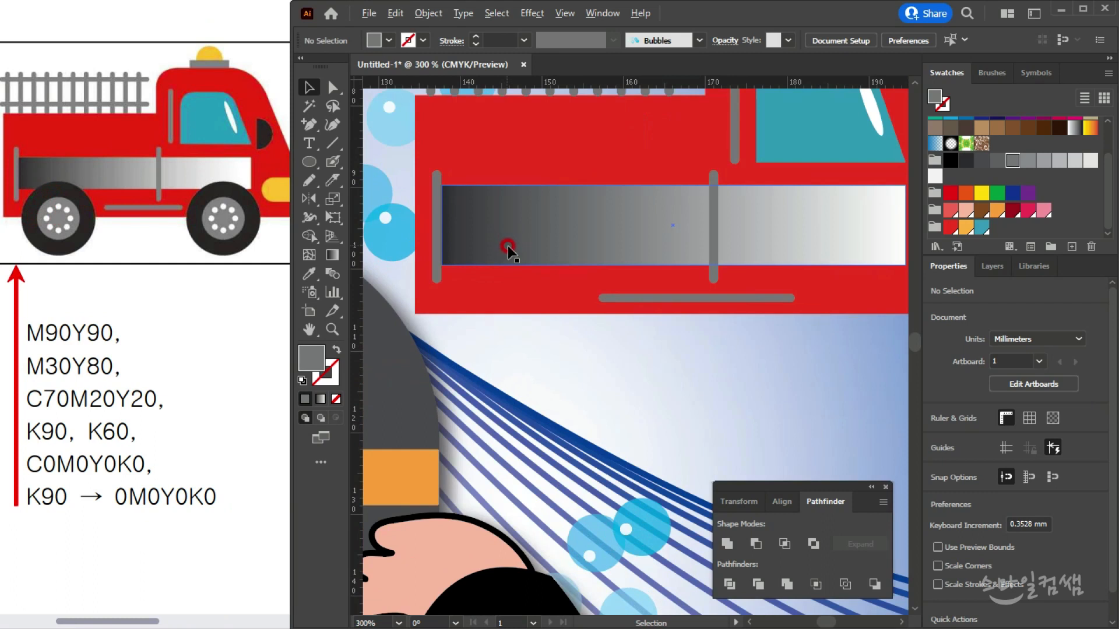
scroll(524, 280, down, 1)
drag(309, 161, 343, 199)
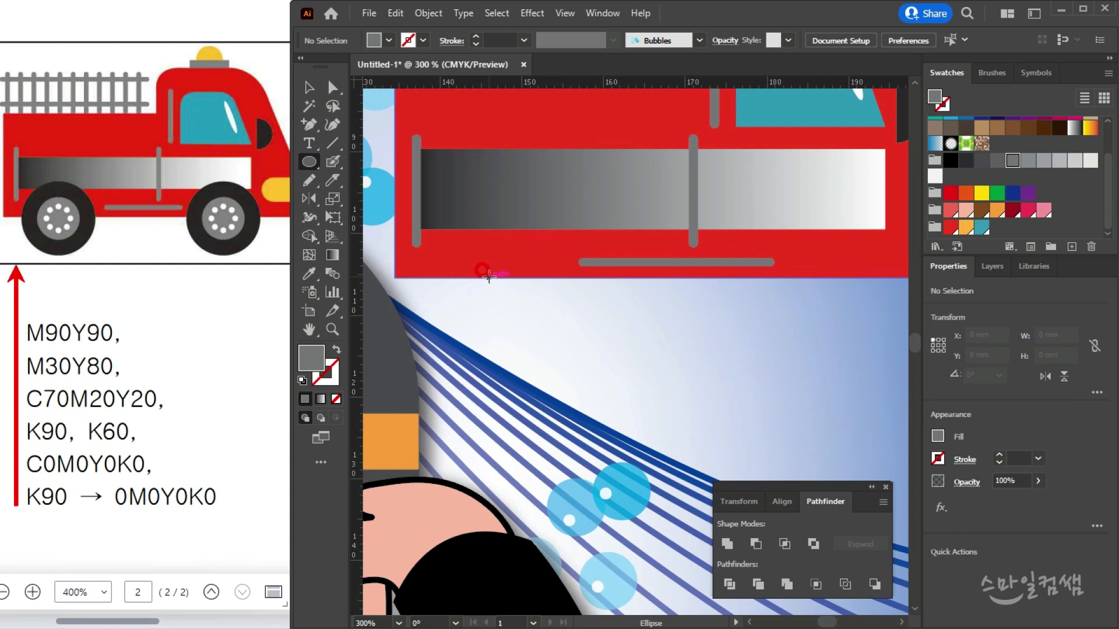
drag(489, 276, 546, 318)
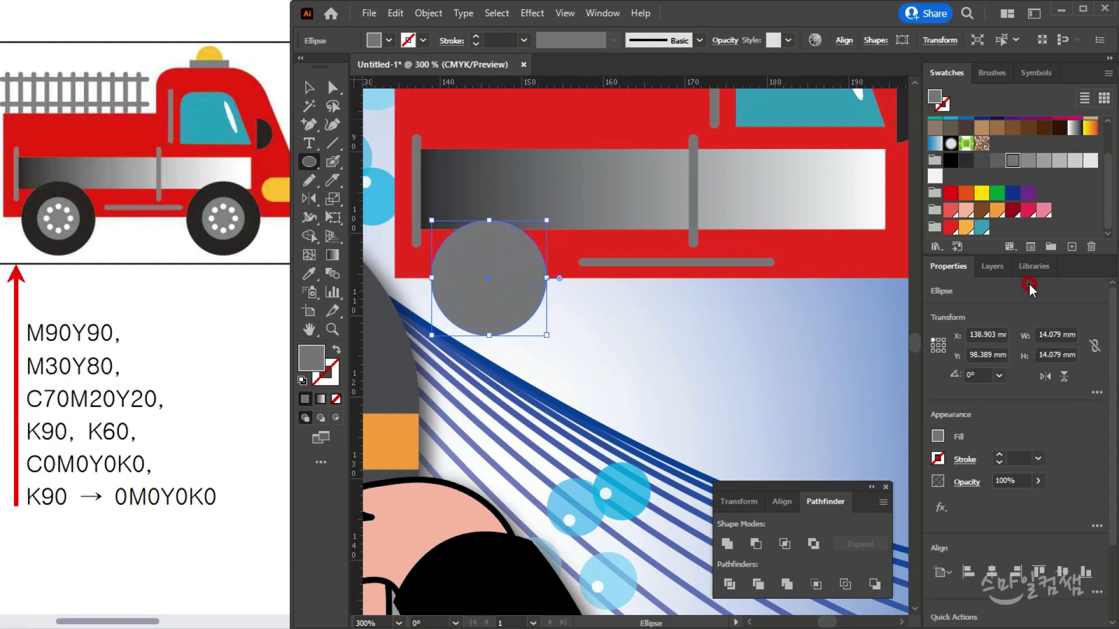
Fill the rear wheel circle dark gray K90 and deselect it
click(966, 165)
click(312, 89)
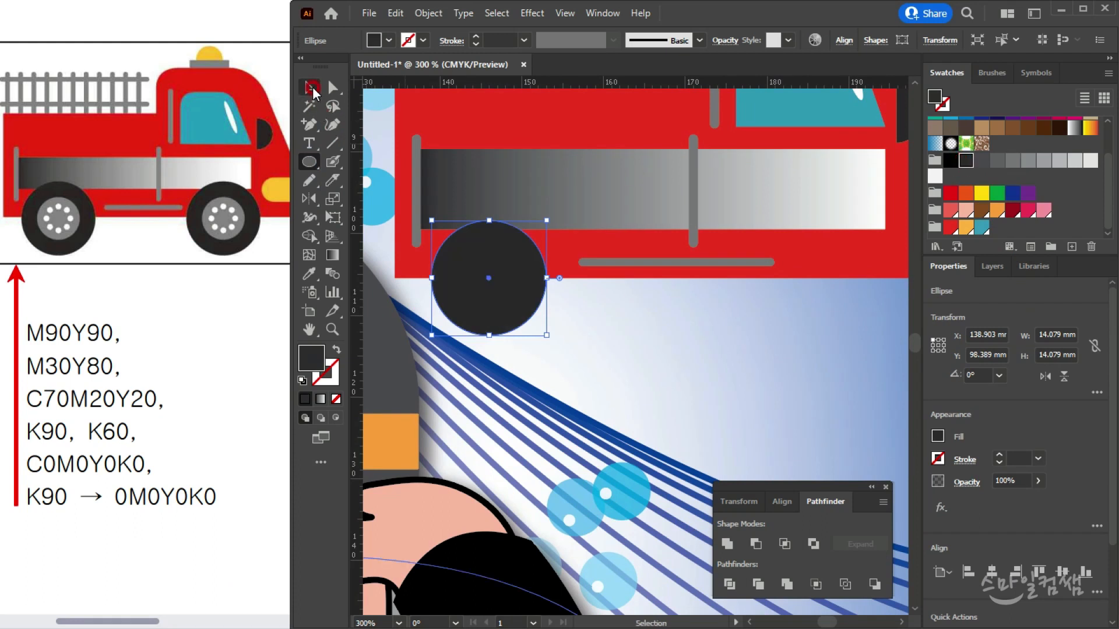
click(677, 336)
scroll(676, 337, down, 2)
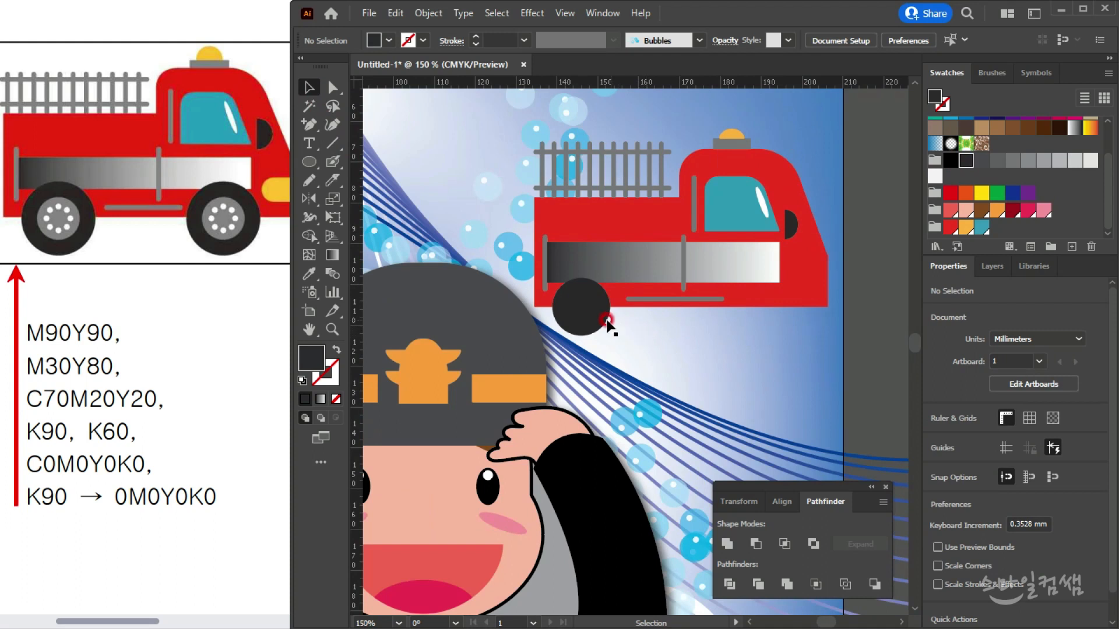
Enlarge the rear wheel circle to about 15.6 mm across and shift it slightly toward the front of the truck
click(592, 319)
scroll(592, 318, up, 2)
drag(611, 272, 675, 267)
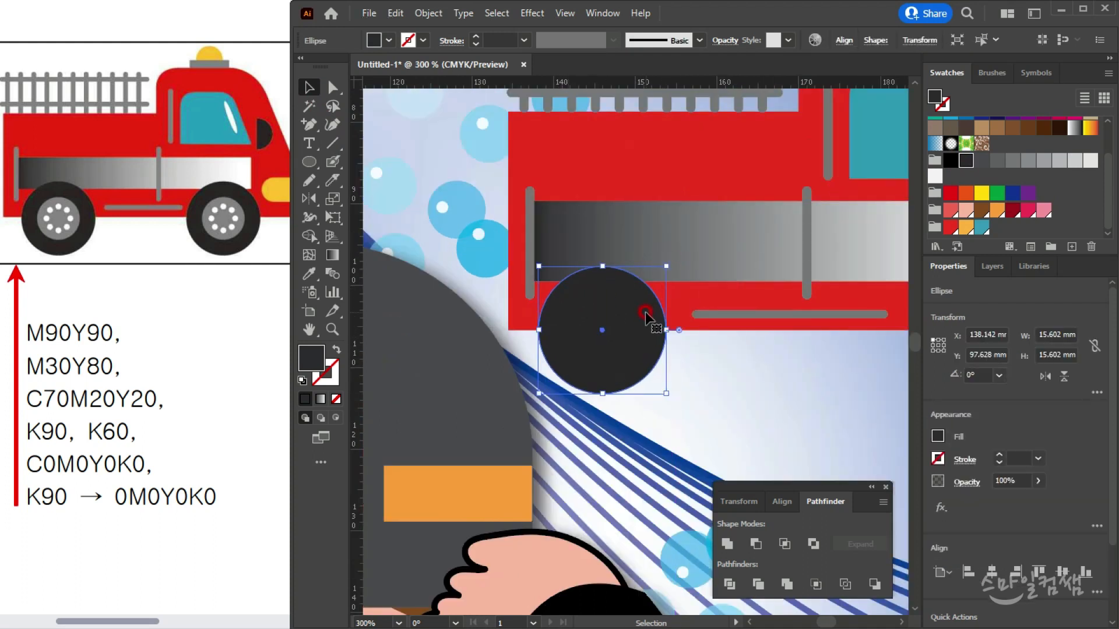
drag(644, 313, 652, 314)
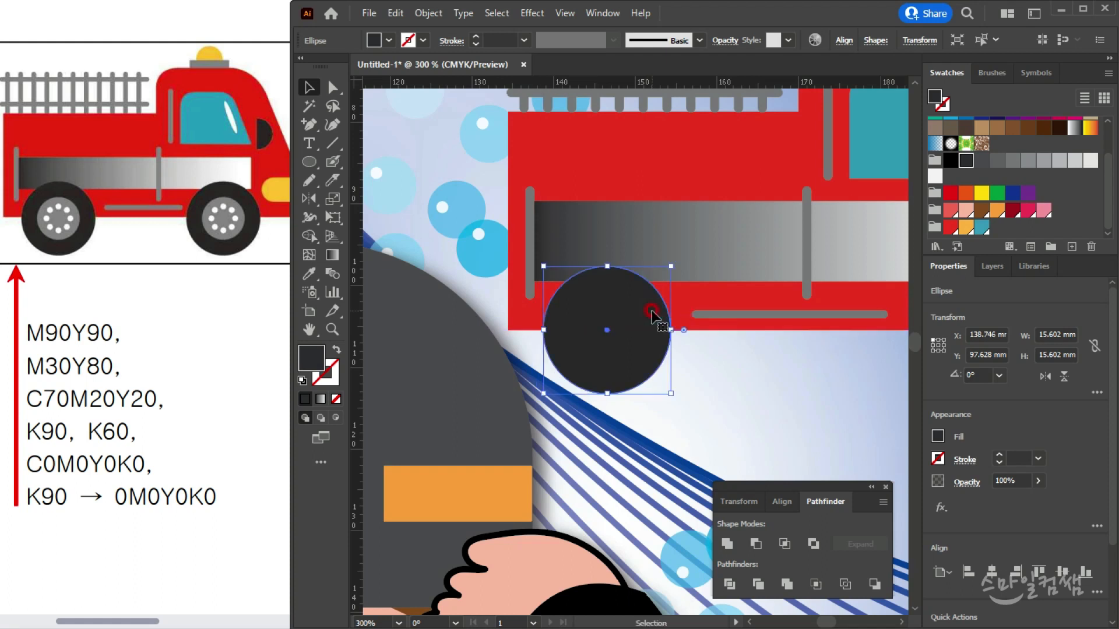
Copy the wheel circle in place, shrink the copy concentrically to about 8.8 mm, and fill it gray K60 as the hub
key(a)
key(v)
drag(670, 266, 639, 299)
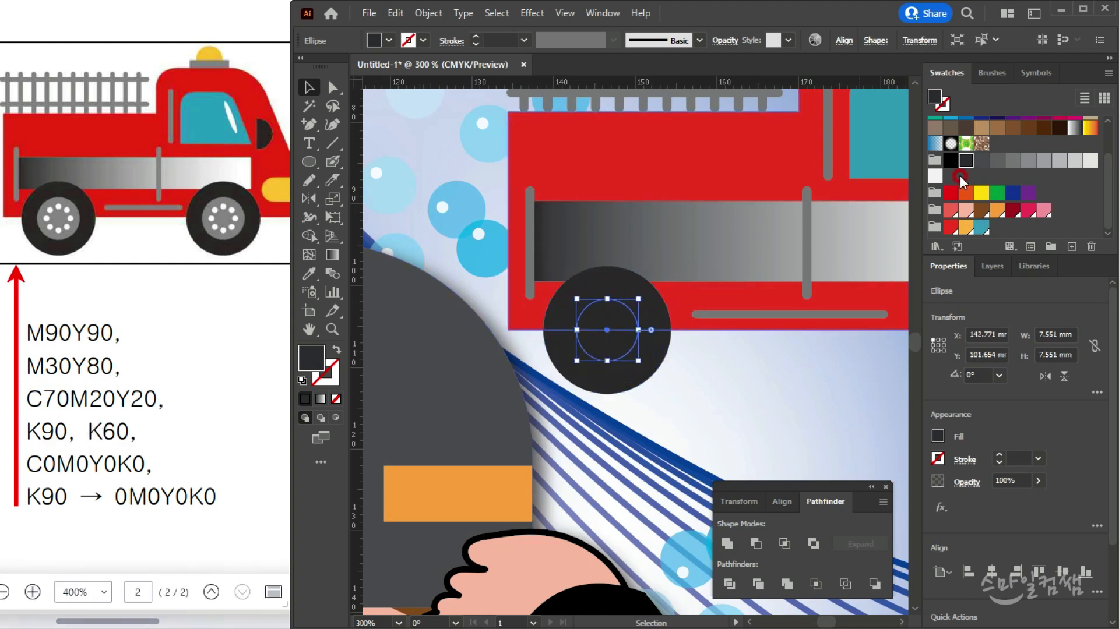
click(1013, 159)
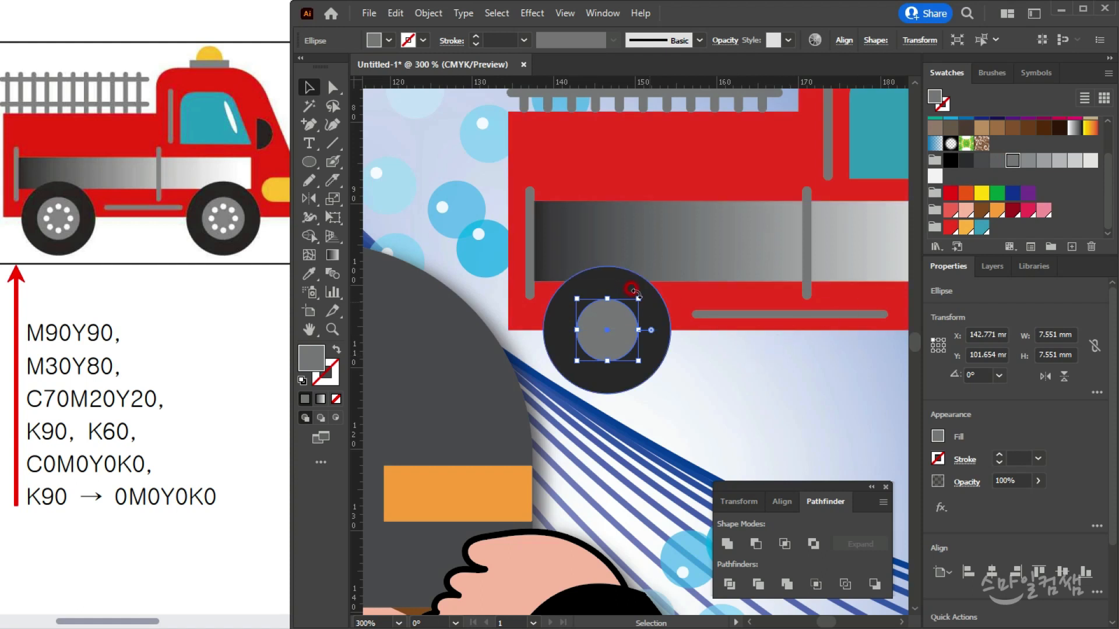
drag(636, 296, 643, 294)
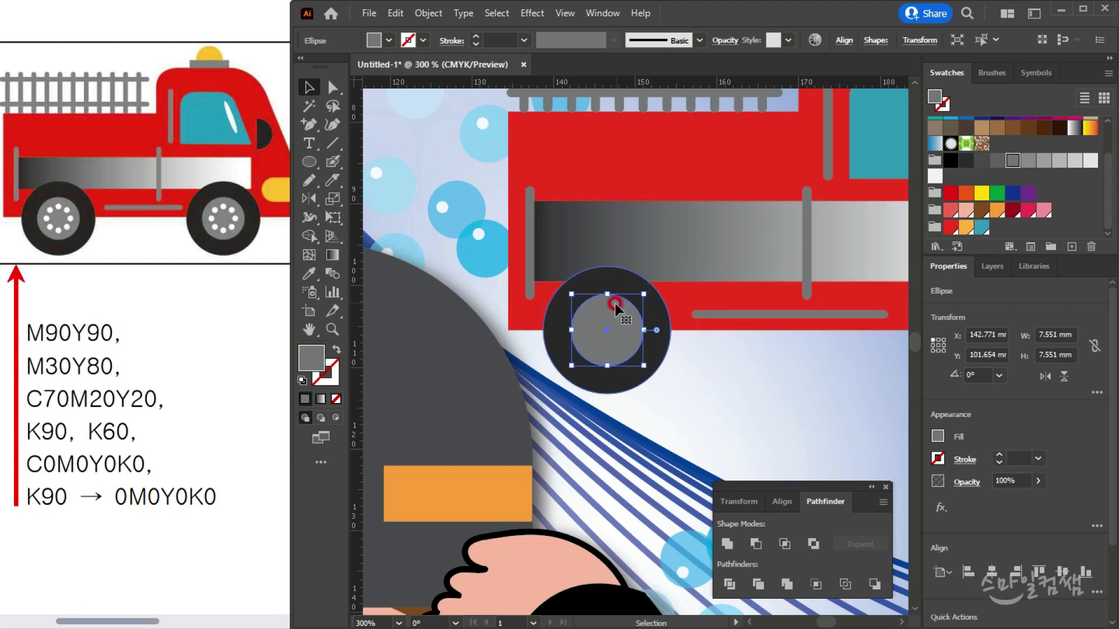
Select both wheel circles, move them together to the empty area below the truck, and deselect them
scroll(596, 338, up, 1)
scroll(589, 320, up, 1)
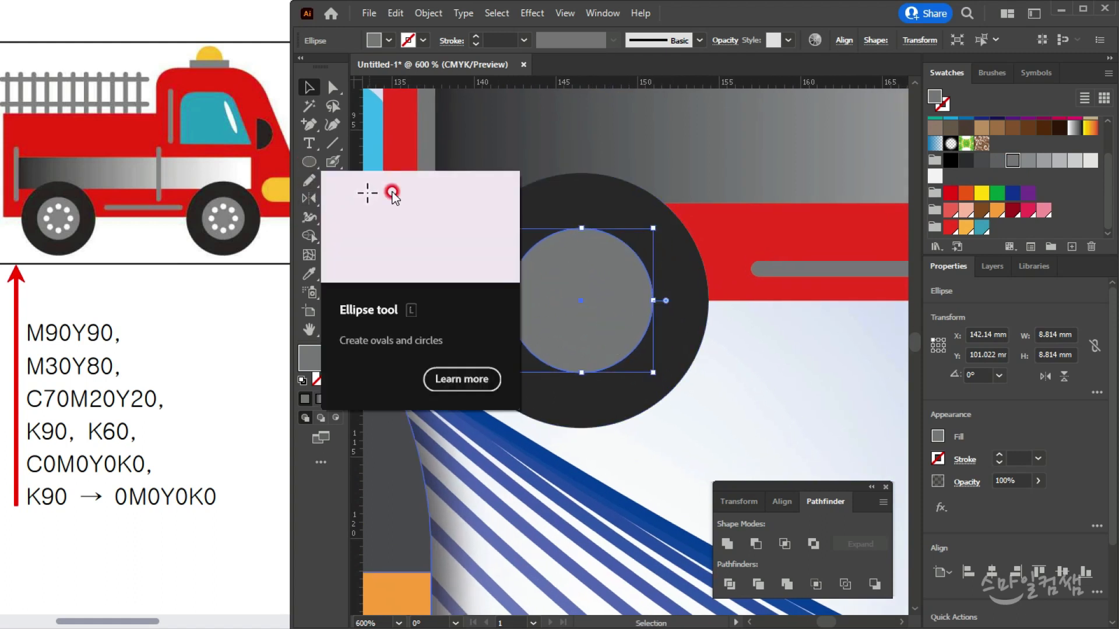
click(709, 407)
drag(710, 408, 574, 334)
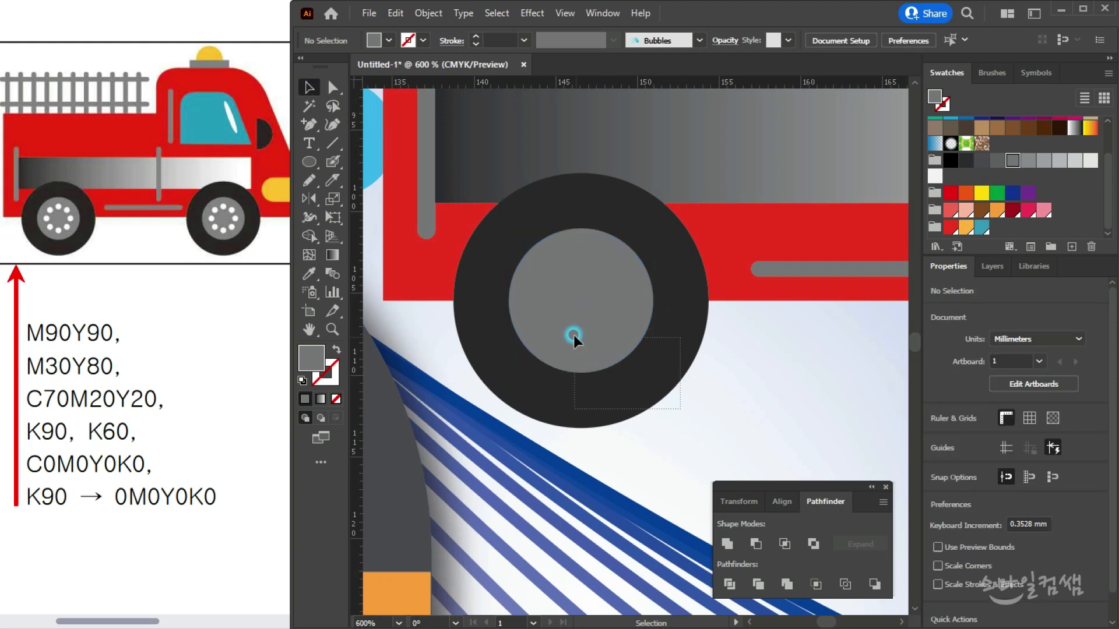
scroll(573, 334, down, 3)
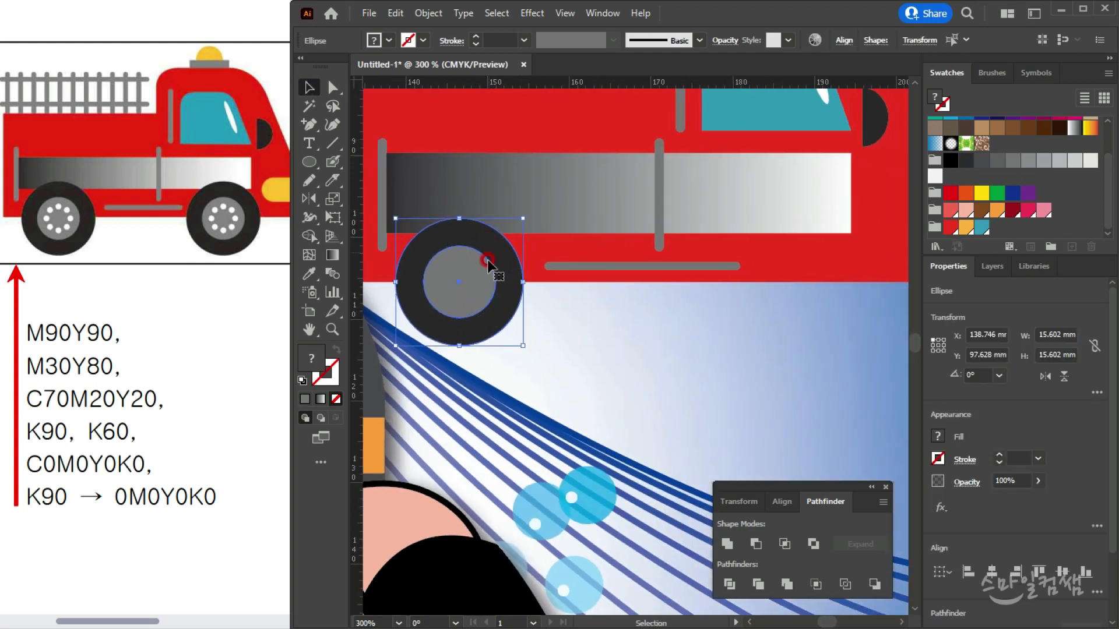
drag(479, 296, 683, 373)
scroll(683, 373, up, 3)
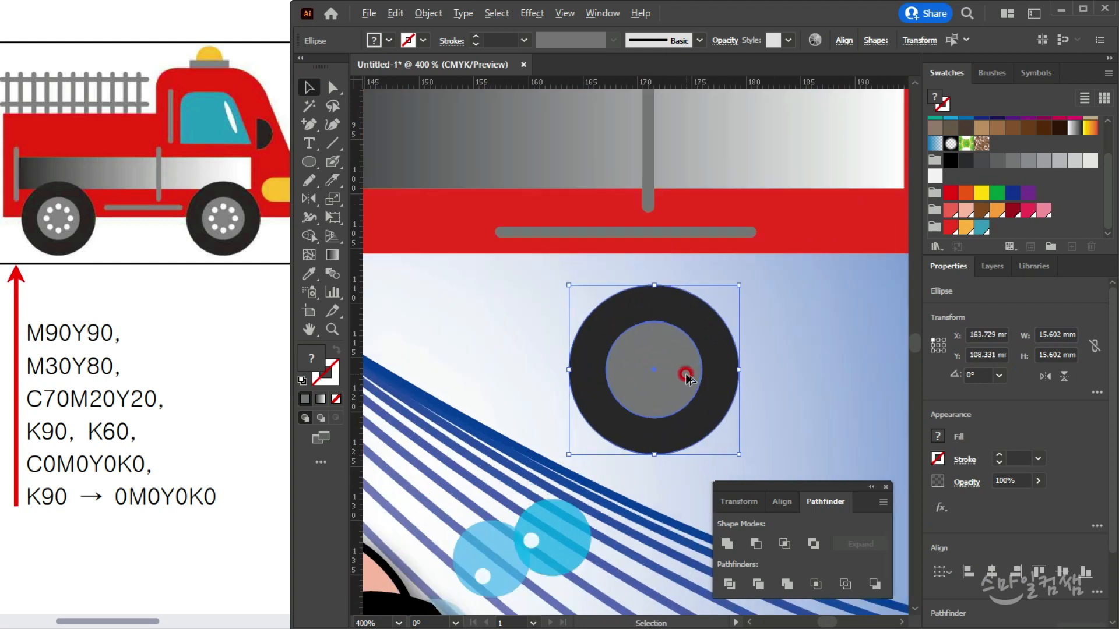
drag(582, 327, 533, 296)
click(675, 382)
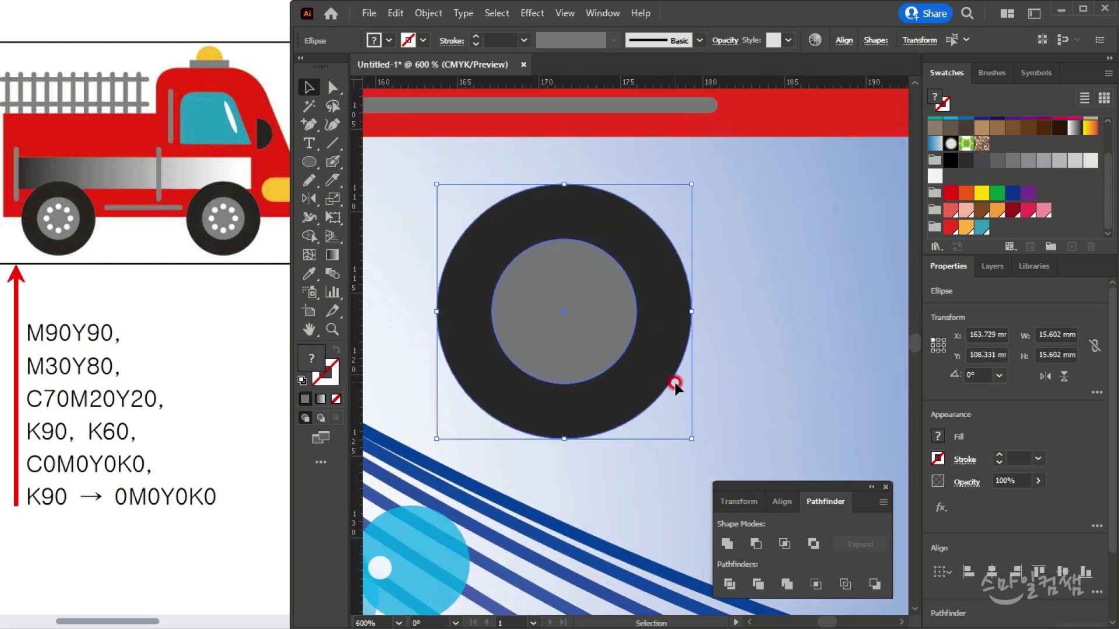
click(786, 379)
click(619, 299)
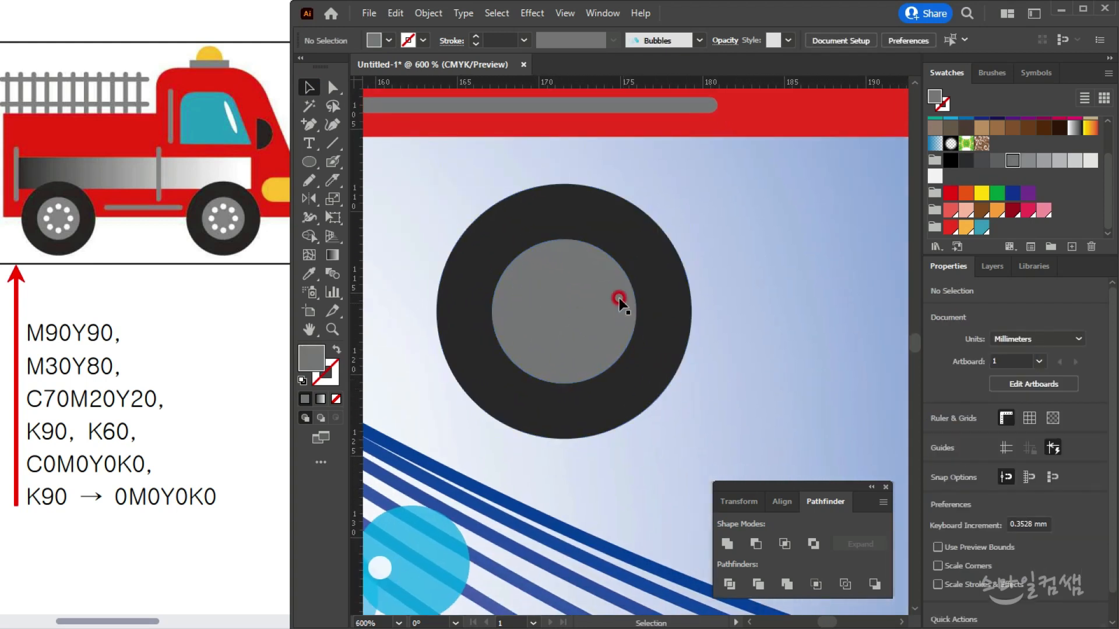
drag(690, 189, 452, 369)
click(747, 362)
click(564, 287)
click(733, 386)
Draw a circle about 1.5 mm across near the upper edge of the gray hub and fill it white
click(302, 162)
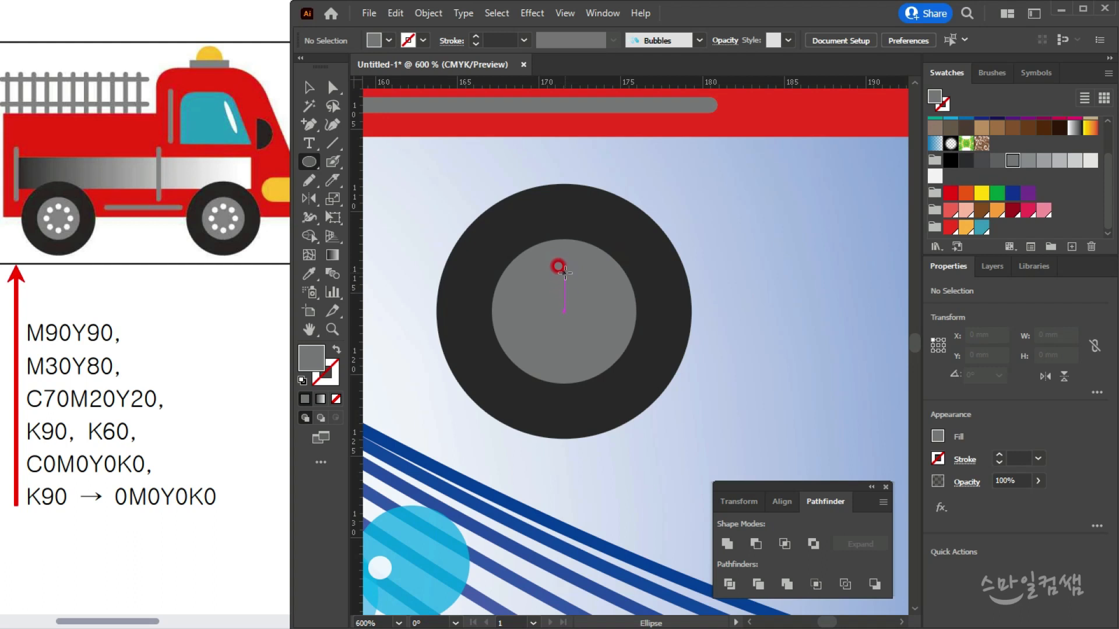
drag(564, 261, 577, 274)
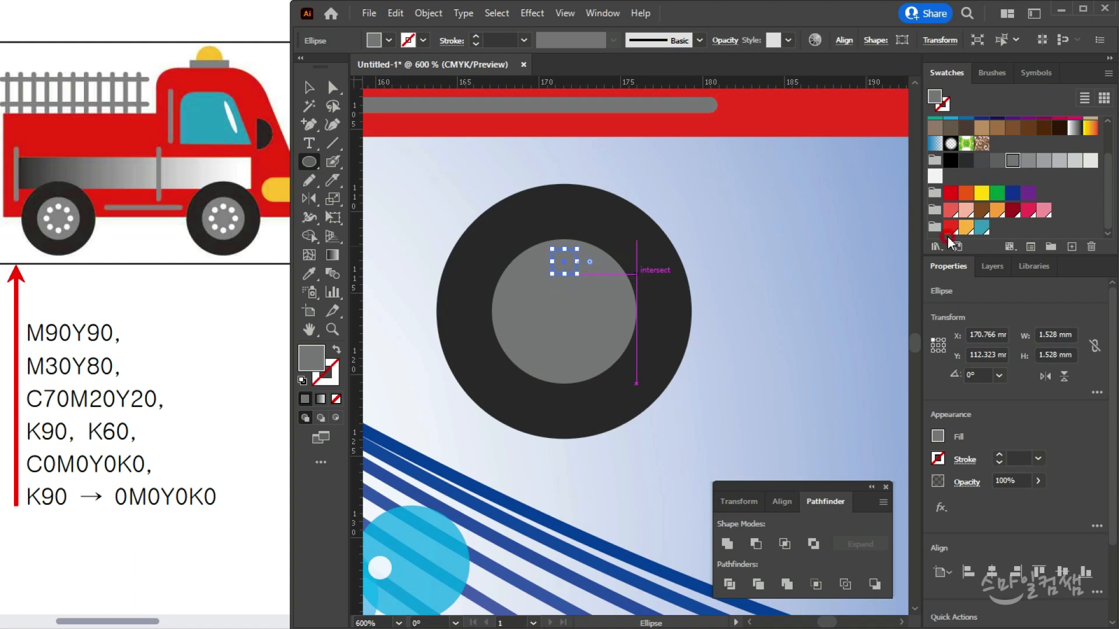
scroll(985, 152, up, 3)
click(966, 124)
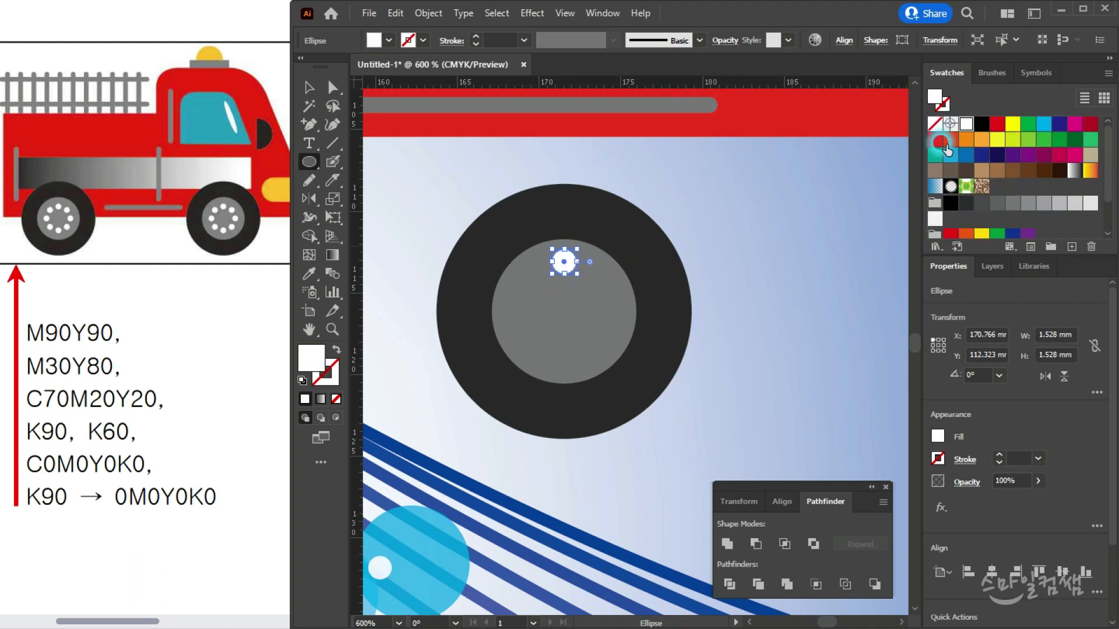
In outline view, create a copy of the small white circle rotated 45° about the hub's center
key(v)
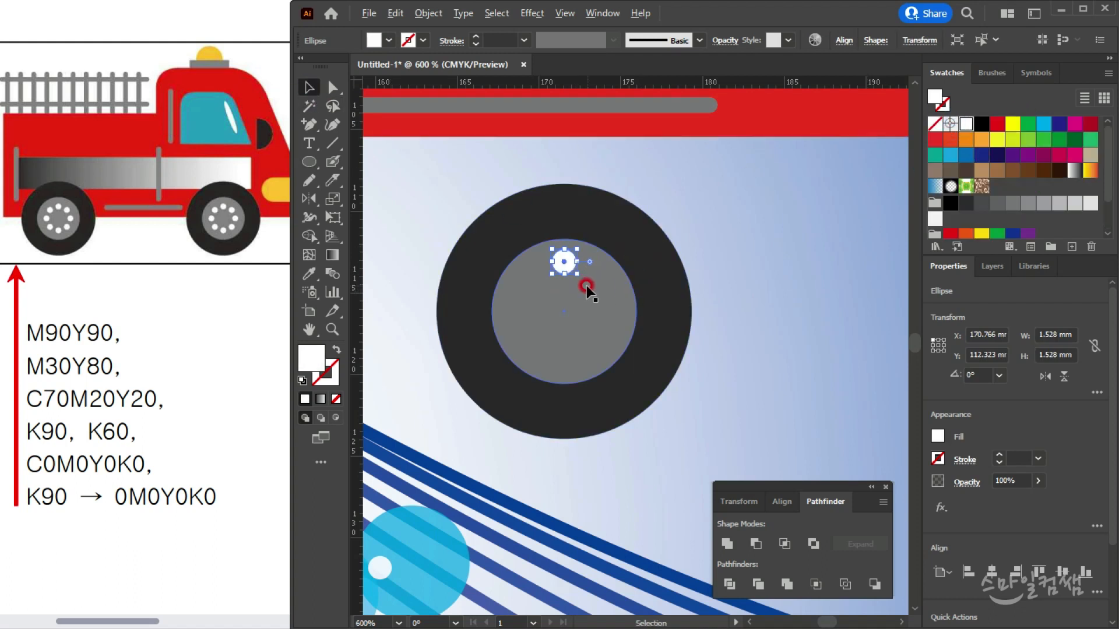
scroll(586, 286, up, 2)
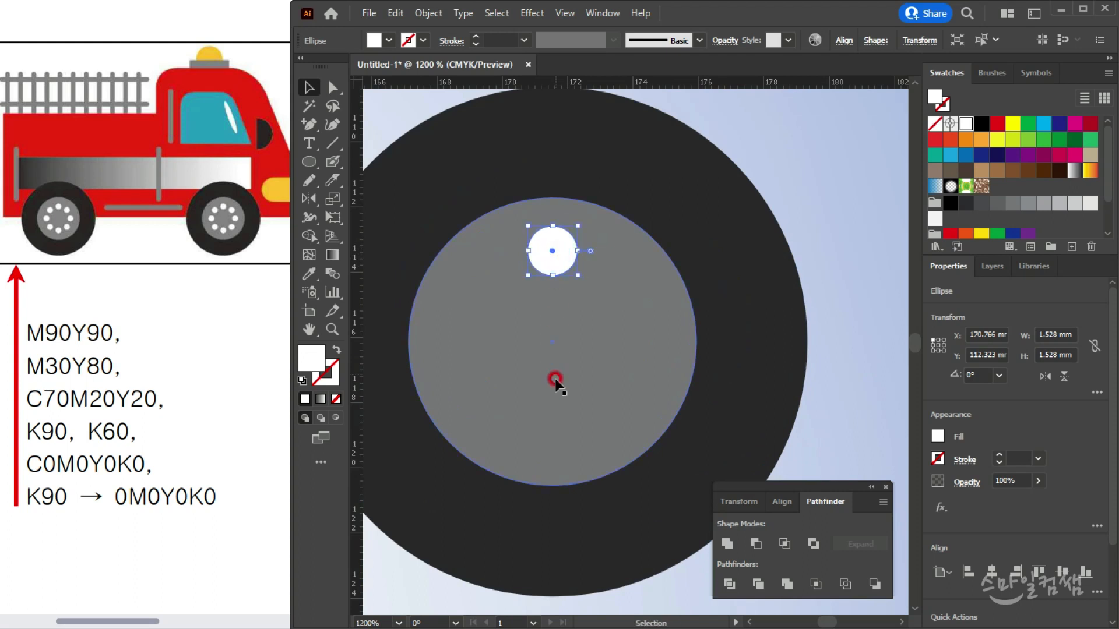
click(309, 199)
click(311, 199)
click(361, 199)
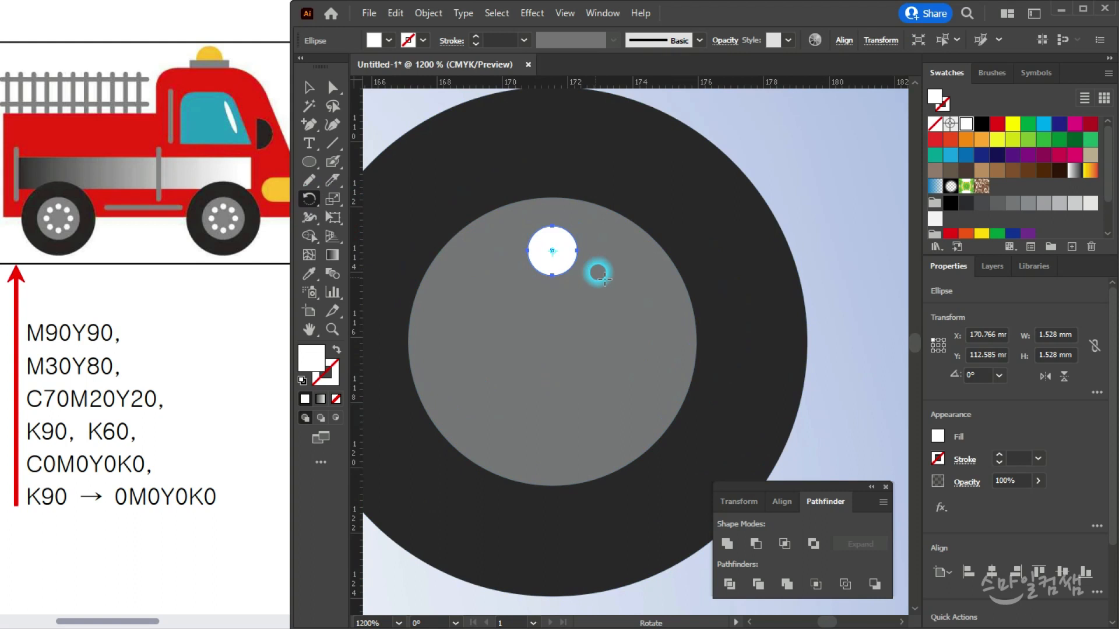
click(552, 341)
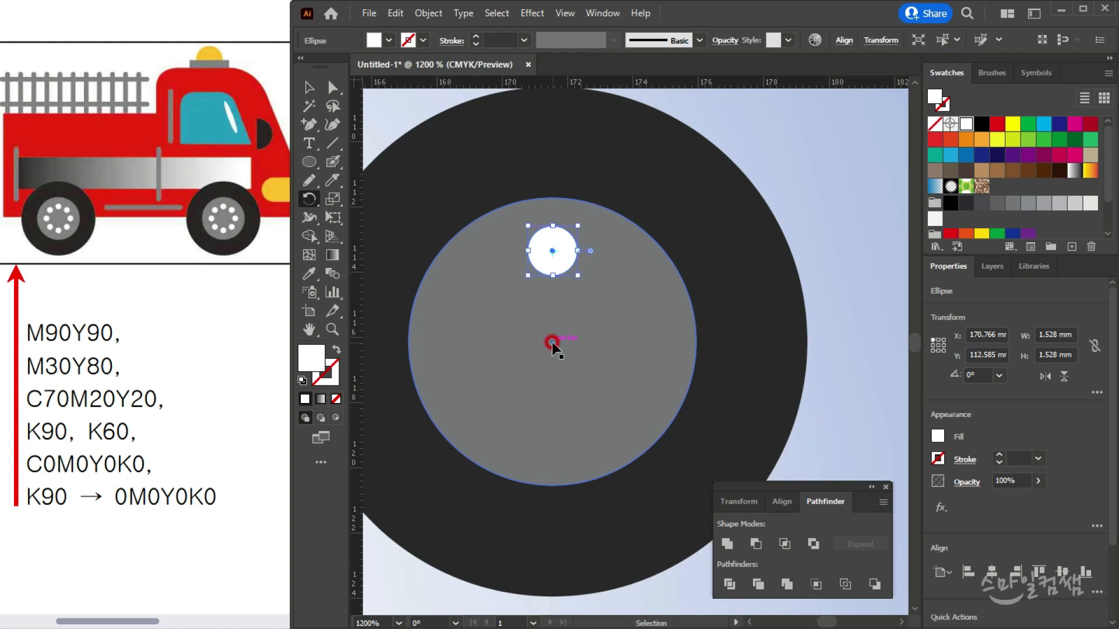
key(ctrl+y)
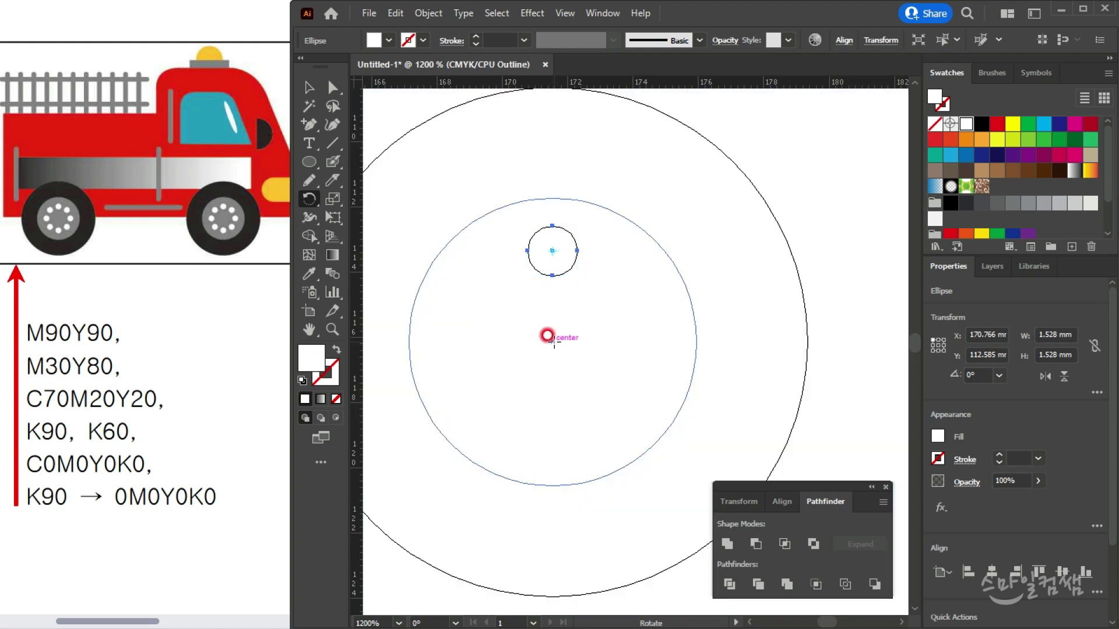
alt+click(551, 341)
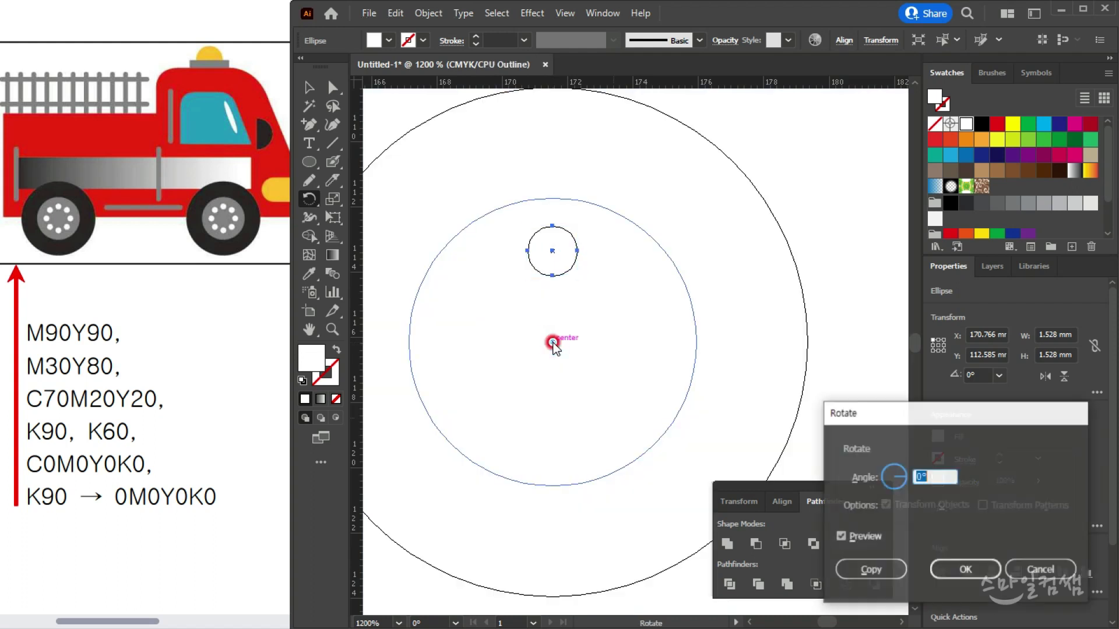
drag(843, 404, 662, 296)
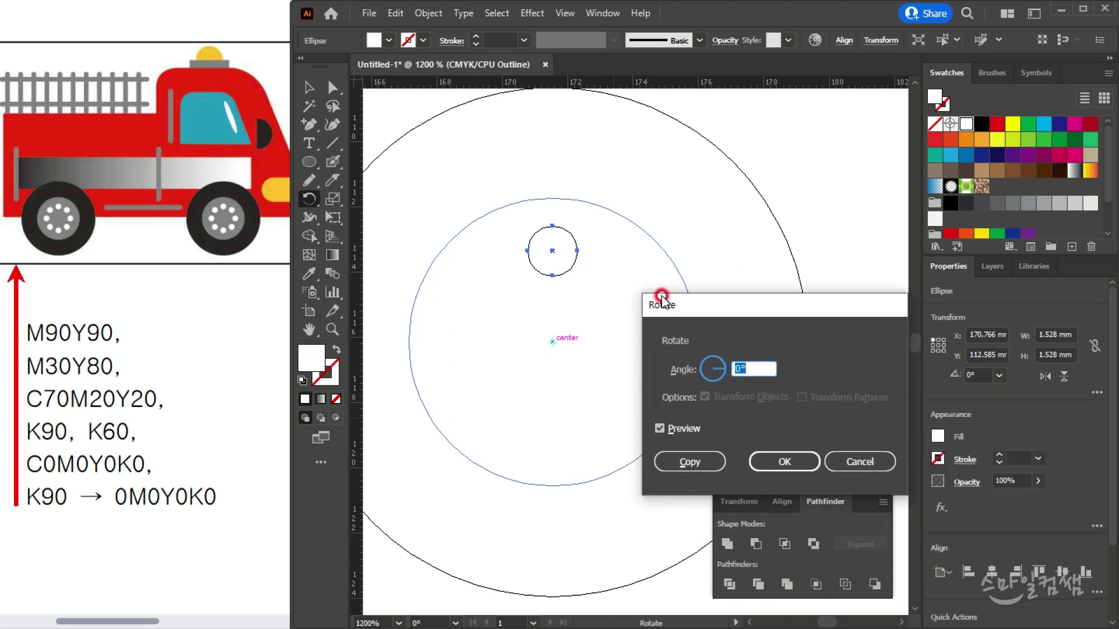
click(730, 419)
click(693, 463)
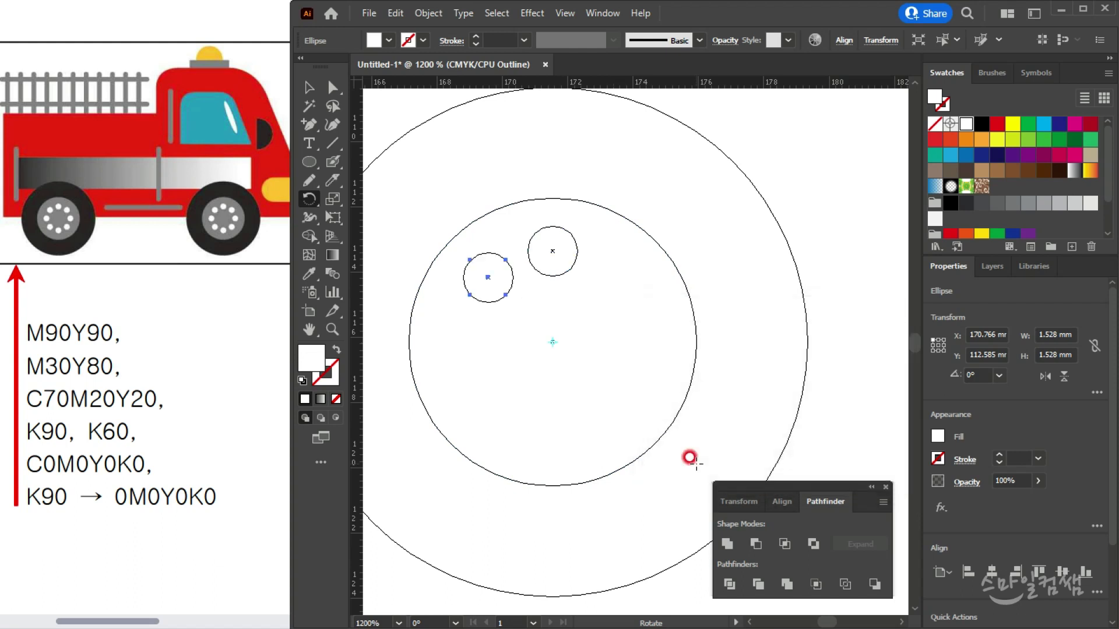
Repeat the rotated copy until eight small circles ring the hub, and return to preview mode
key(v)
key(ctrl+d)
key(ctrl+d)
key(ctrl+d)
key(ctrl+d)
key(ctrl+d)
key(ctrl+d)
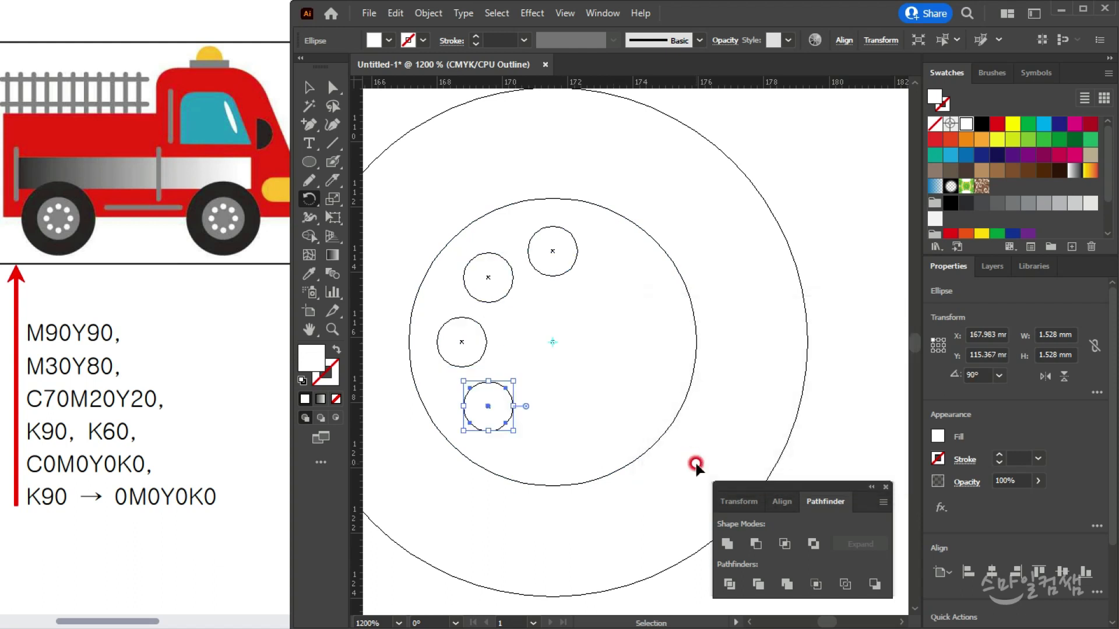
key(ctrl)
key(ctrl)
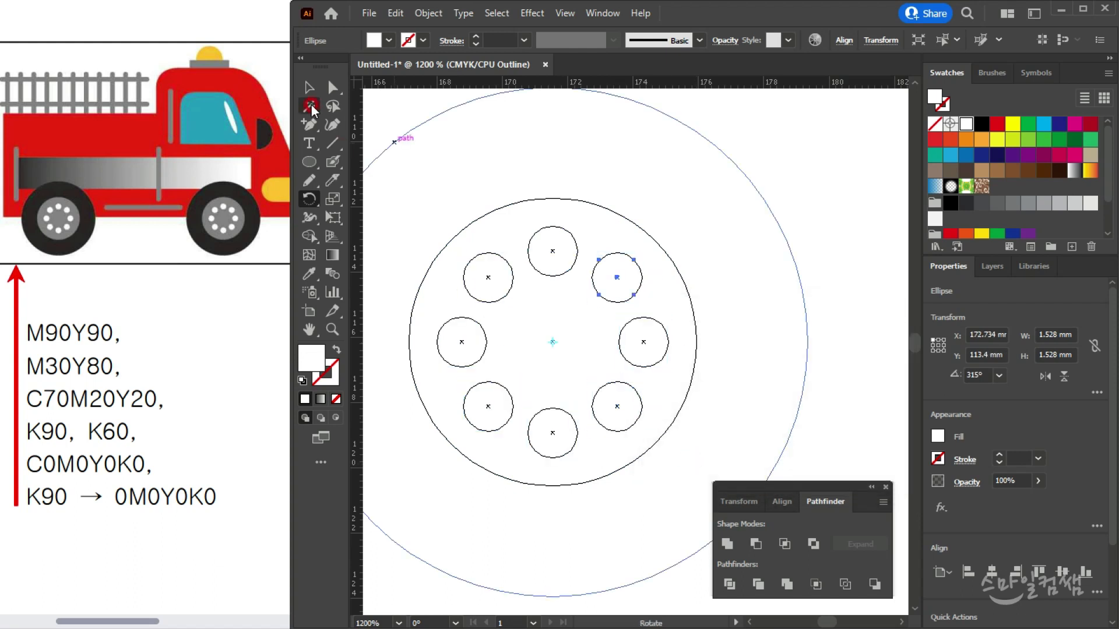
key(ctrl+y)
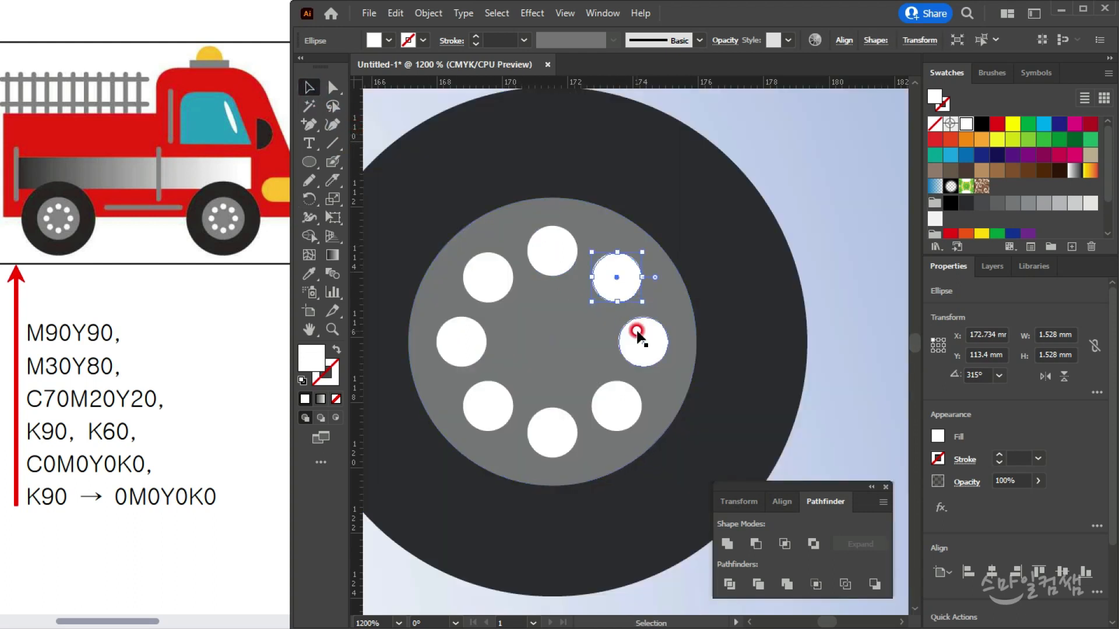
Select the tire, the hub and its eight white circles, and group them into one wheel
key(ctrl+minus)
key(ctrl+minus)
scroll(635, 365, down, 1)
click(764, 315)
click(757, 378)
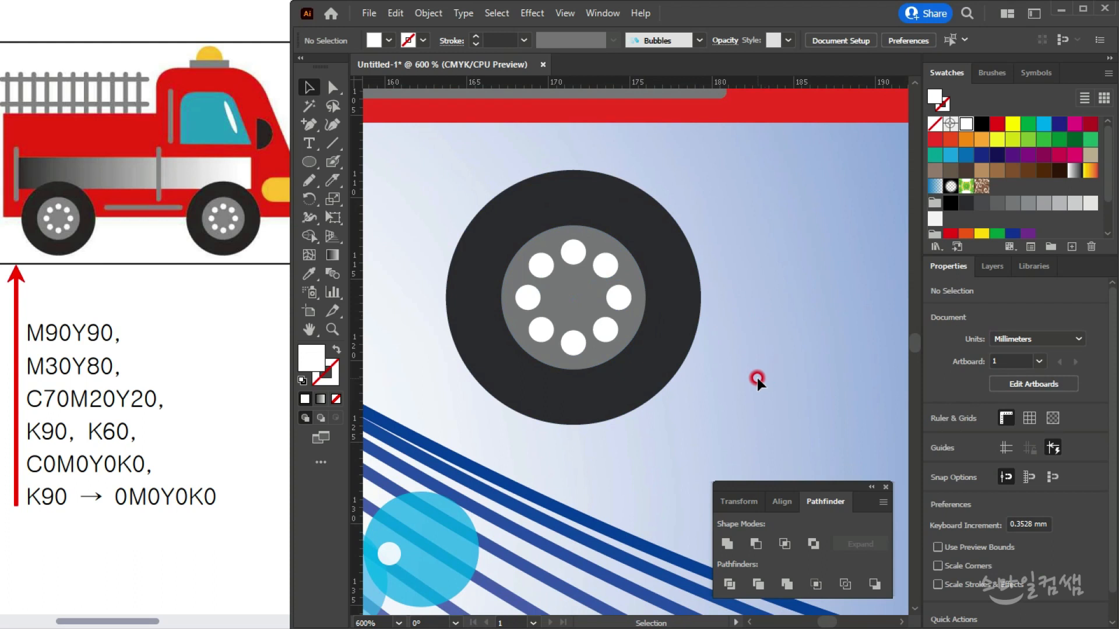
drag(452, 201, 709, 404)
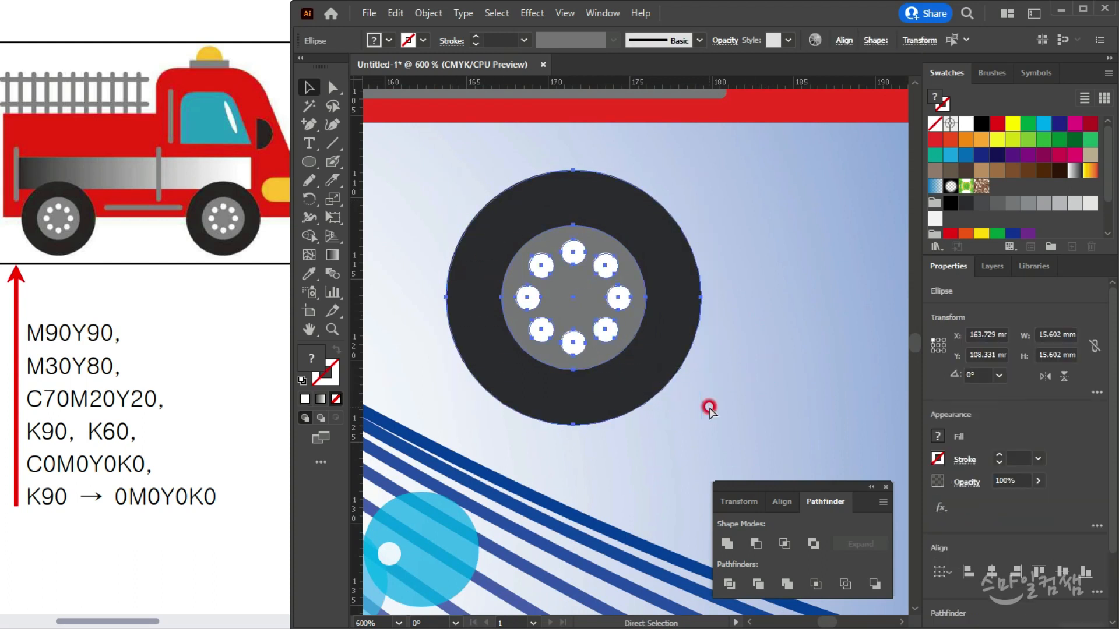
key(ctrl+g)
key(v)
Move the grouped wheel back onto the body's lower rear edge and place a copy level with it at the front
scroll(729, 403, down, 3)
drag(677, 380, 775, 313)
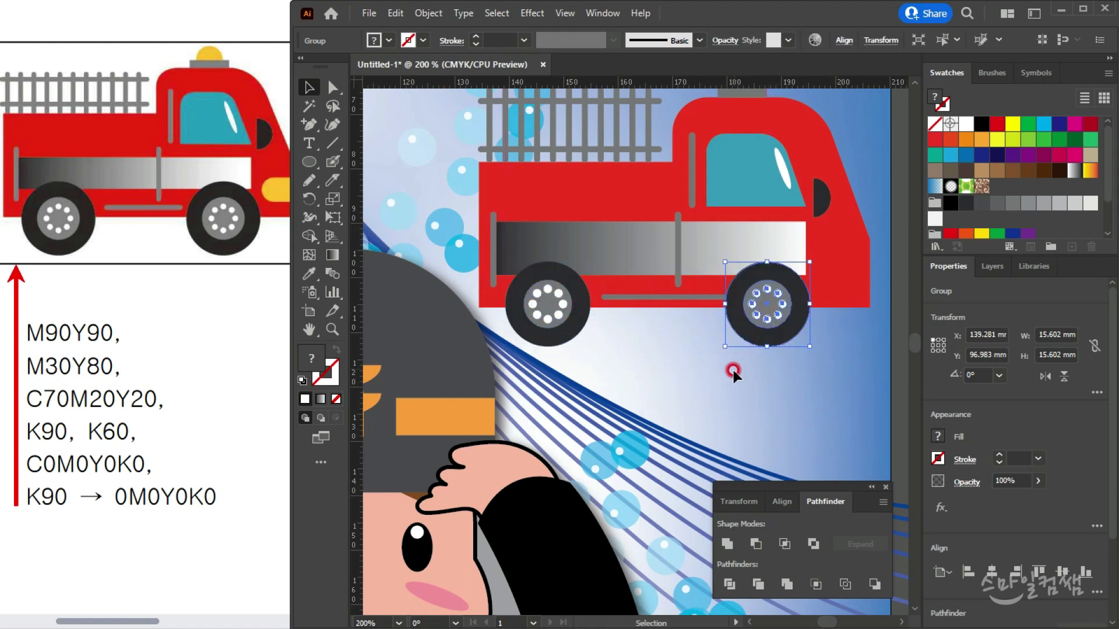
click(652, 330)
Select the horizontal gray bar between the wheels and expand its live rectangle shape into a path
alt+scroll(655, 323, up, 2)
click(666, 266)
drag(754, 265, 727, 348)
alt+scroll(804, 270, up, 3)
drag(815, 257, 725, 274)
click(688, 440)
alt+scroll(682, 417, down, 3)
drag(652, 375, 651, 178)
alt+scroll(667, 379, up, 5)
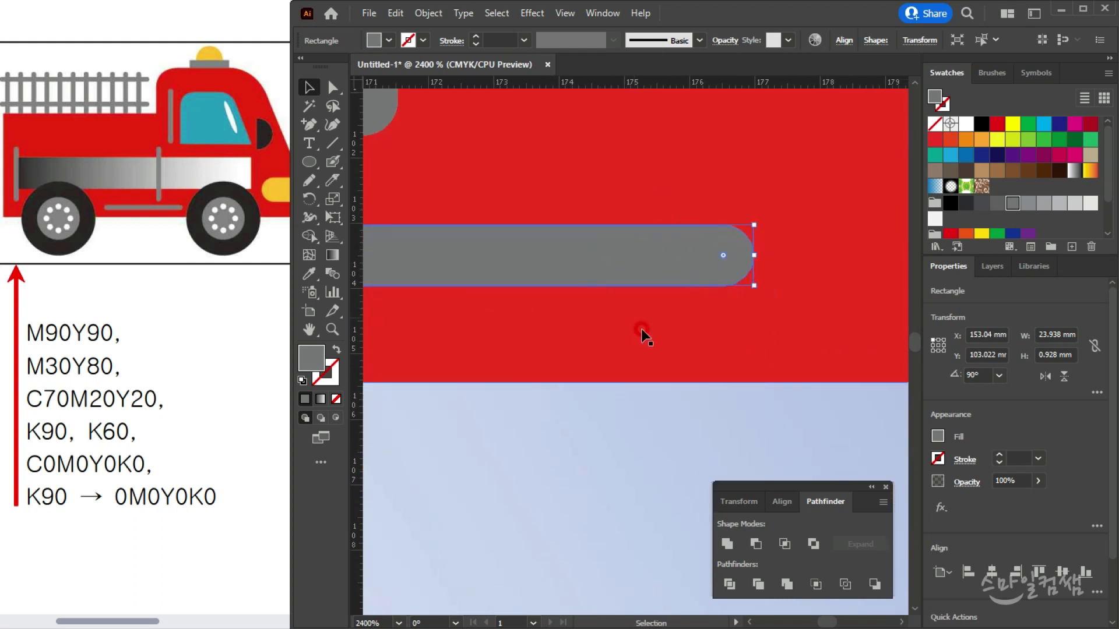
click(429, 13)
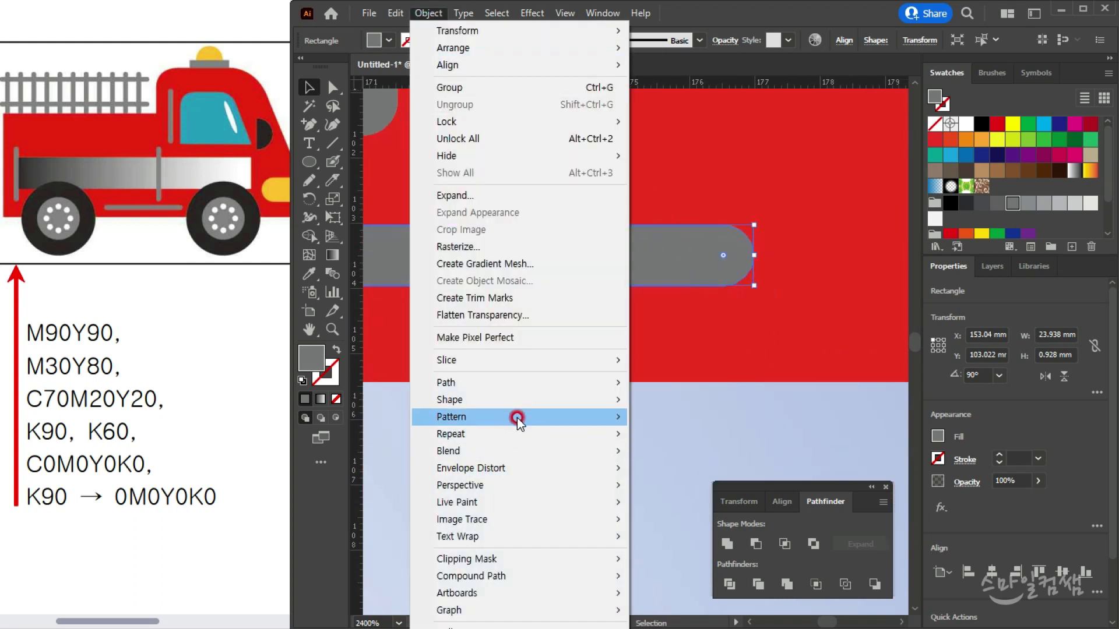
mouse_move(536, 407)
click(656, 417)
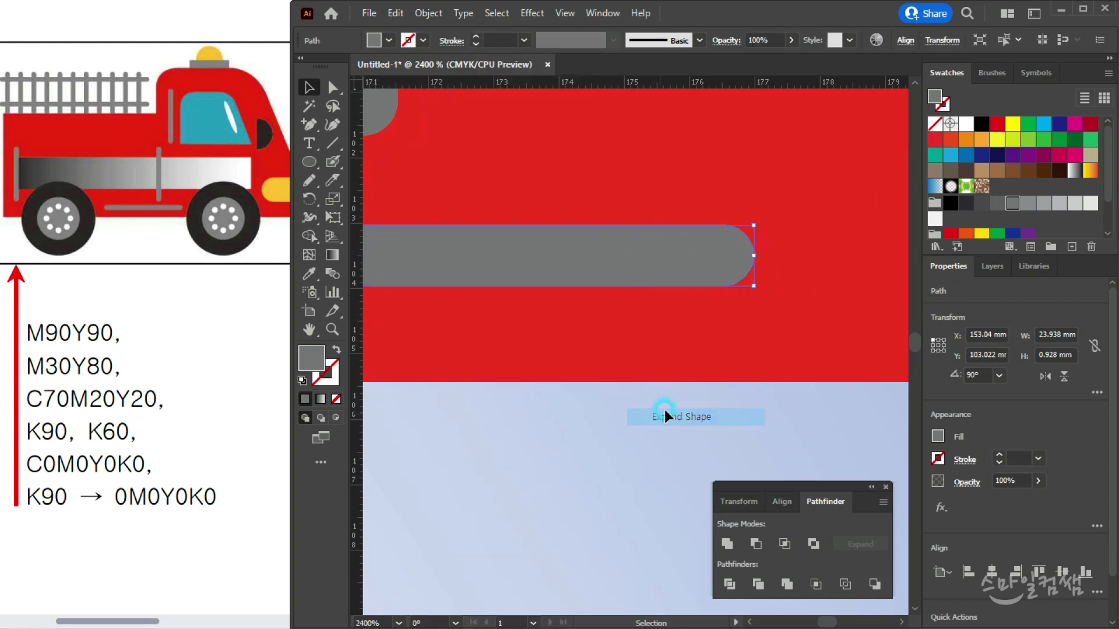
Shorten the horizontal gray bar from its front end, center it between the two wheels, and deselect it
drag(756, 225, 622, 230)
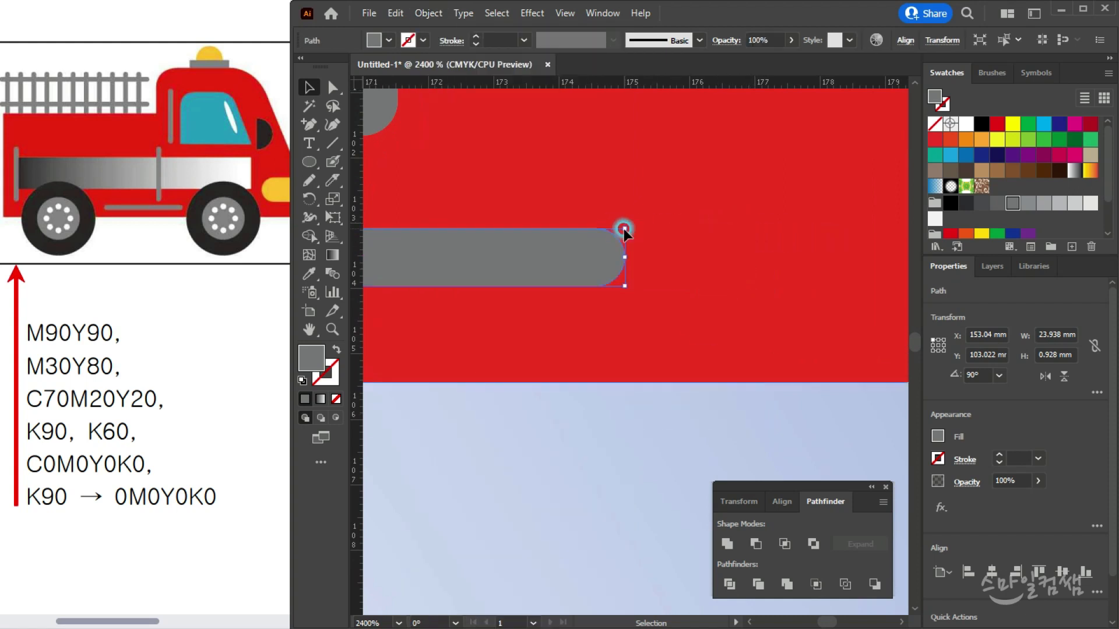
scroll(609, 317, down, 4)
drag(606, 304, 643, 306)
scroll(639, 348, down, 1)
scroll(572, 364, down, 2)
drag(578, 275, 587, 277)
click(439, 444)
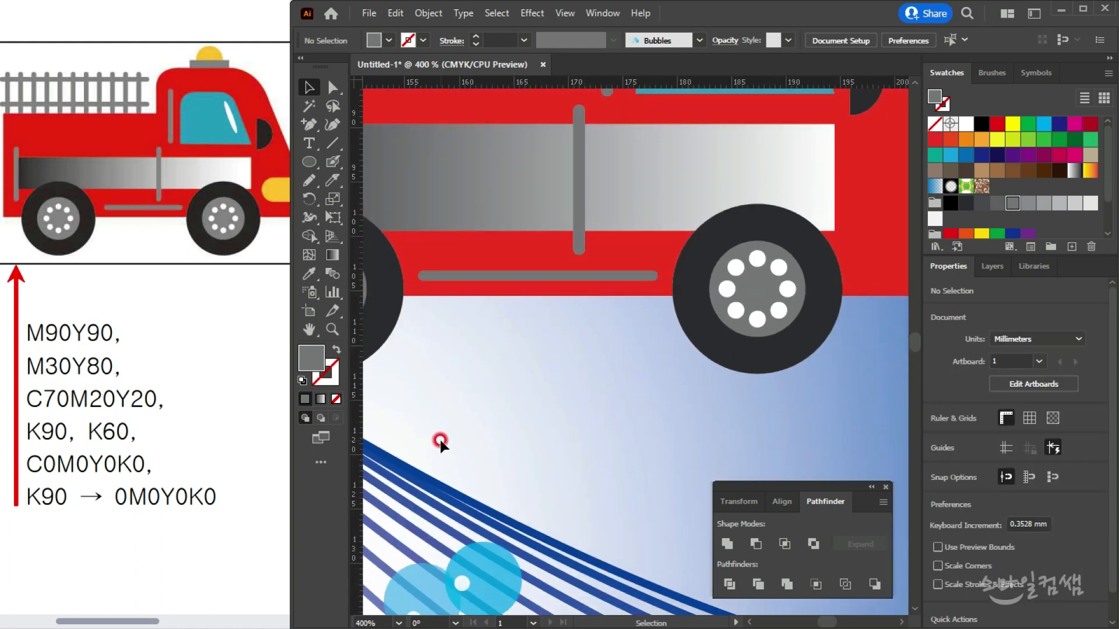
scroll(590, 327, down, 2)
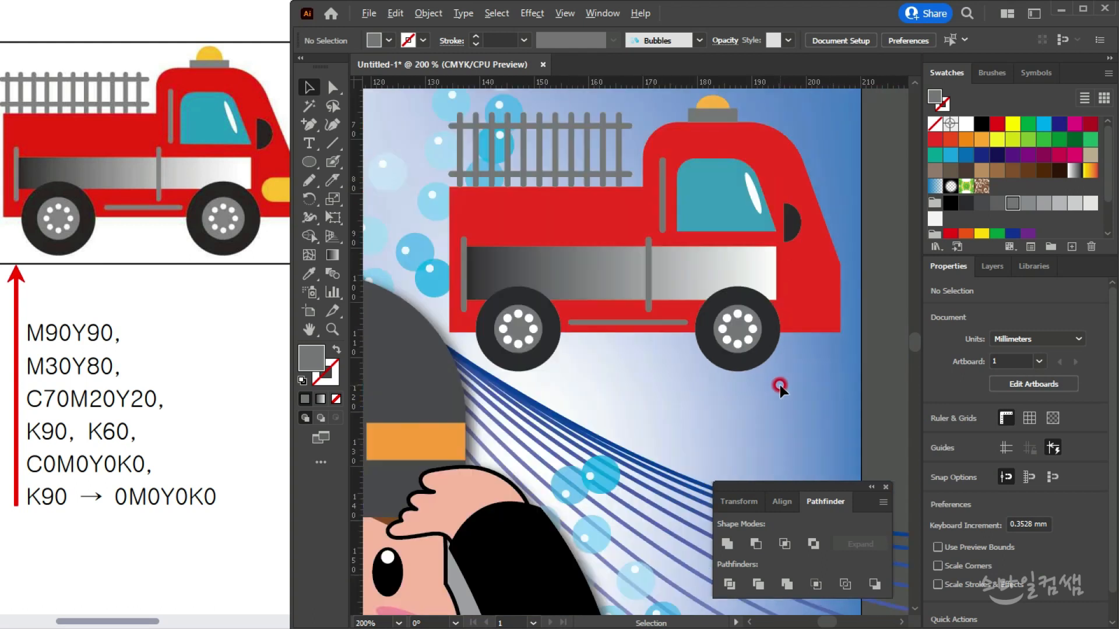
scroll(668, 297, up, 3)
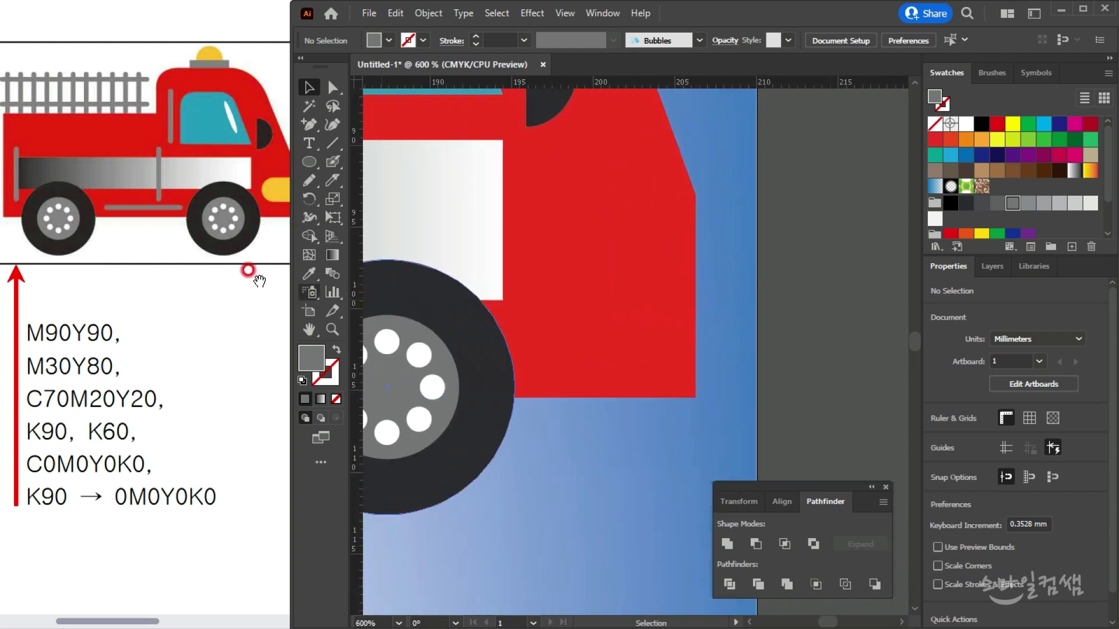
Draw a fully rounded headlight bar about 11.8 by 4 mm across the body's lower front edge and fill it with the M30Y80 orange swatch
click(257, 219)
click(737, 302)
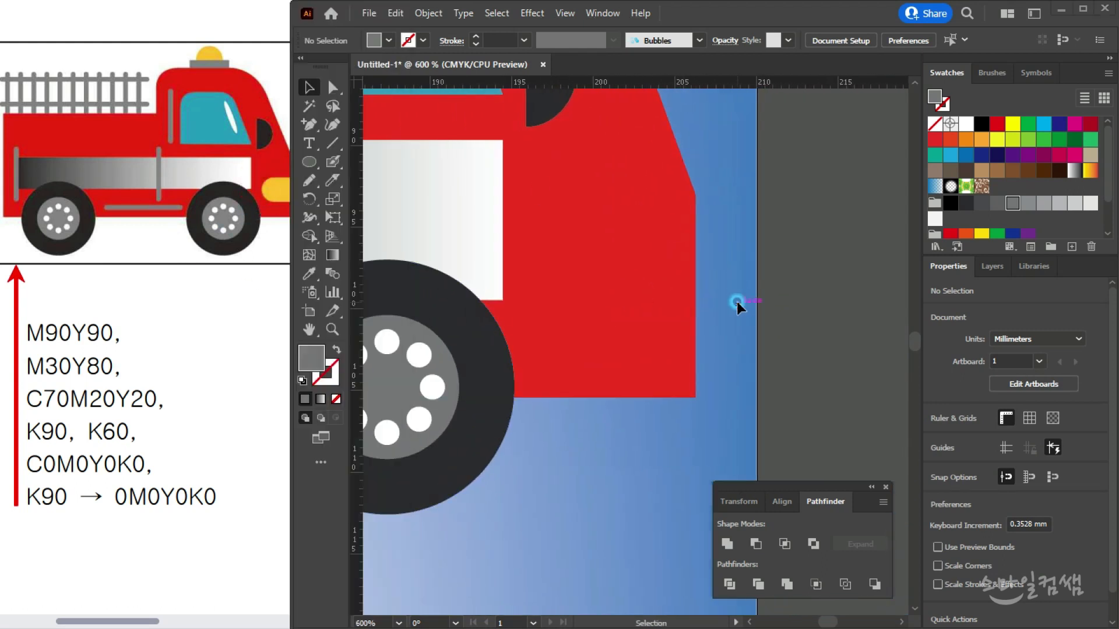
drag(654, 305, 606, 317)
click(165, 212)
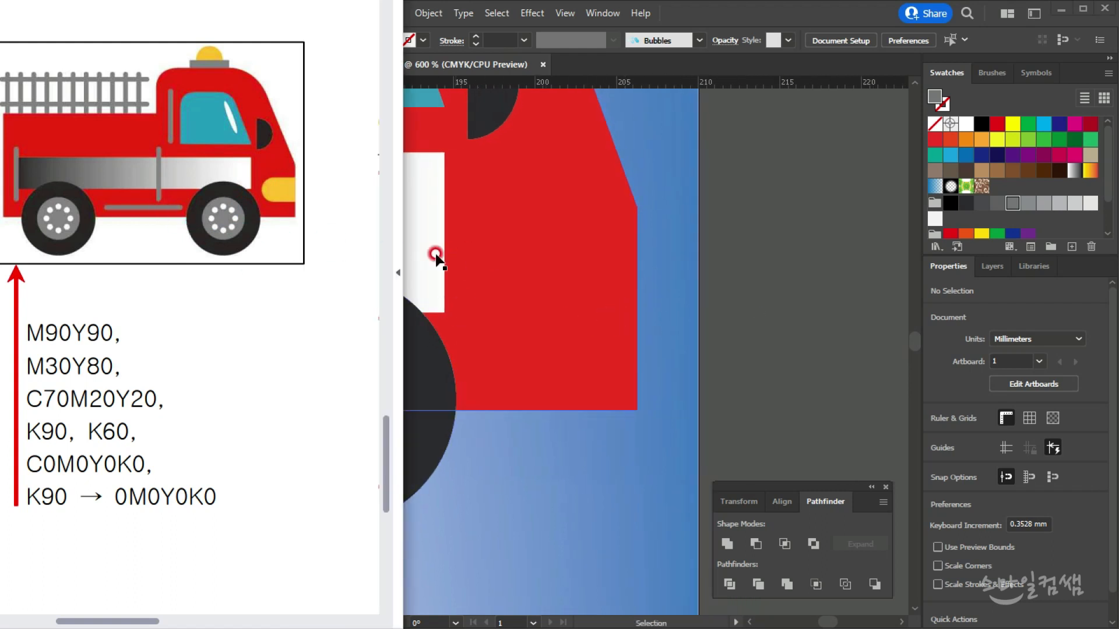
drag(294, 242, 249, 239)
click(572, 250)
drag(309, 162, 369, 181)
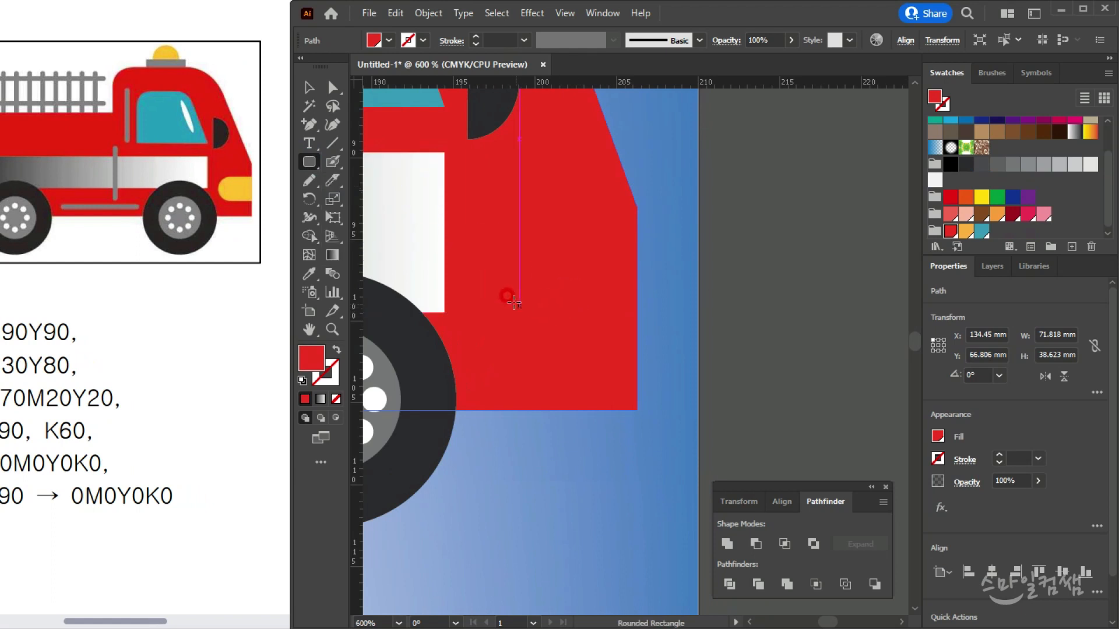
drag(509, 294, 702, 352)
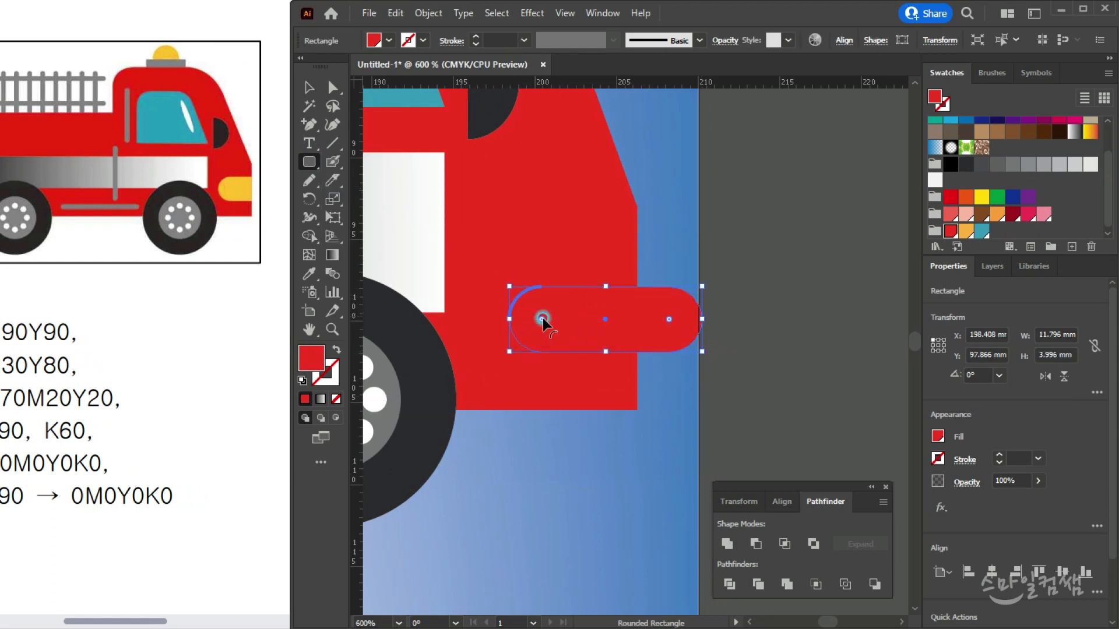
click(1030, 161)
click(968, 230)
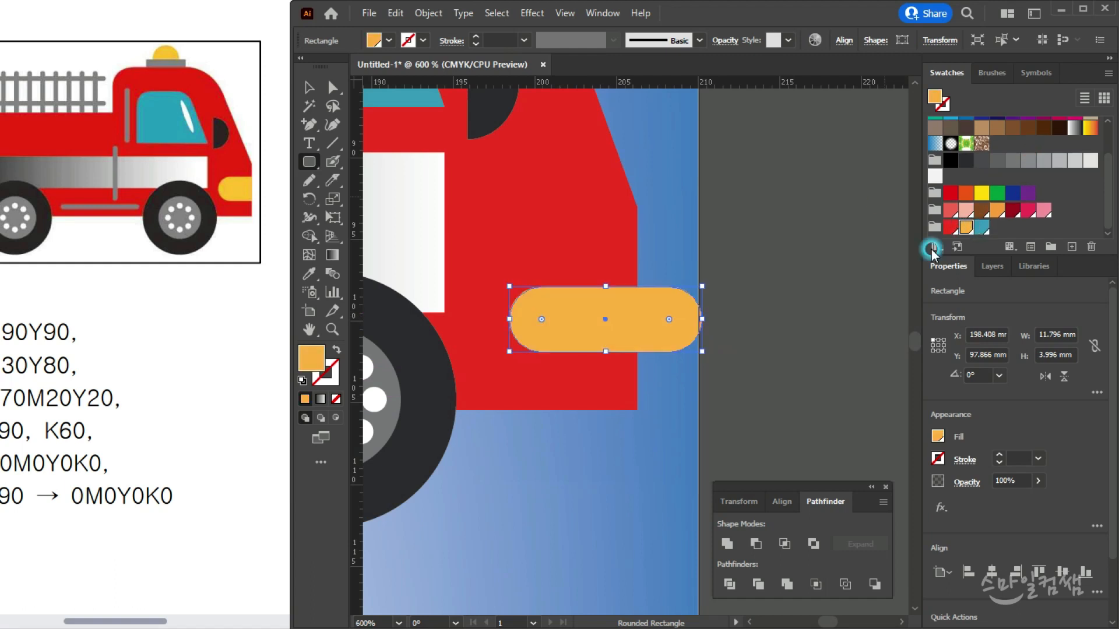
Move the orange headlight bar about 0.3 mm forward and 0.5 mm down, and deselect it
click(309, 88)
click(620, 495)
drag(632, 338, 636, 345)
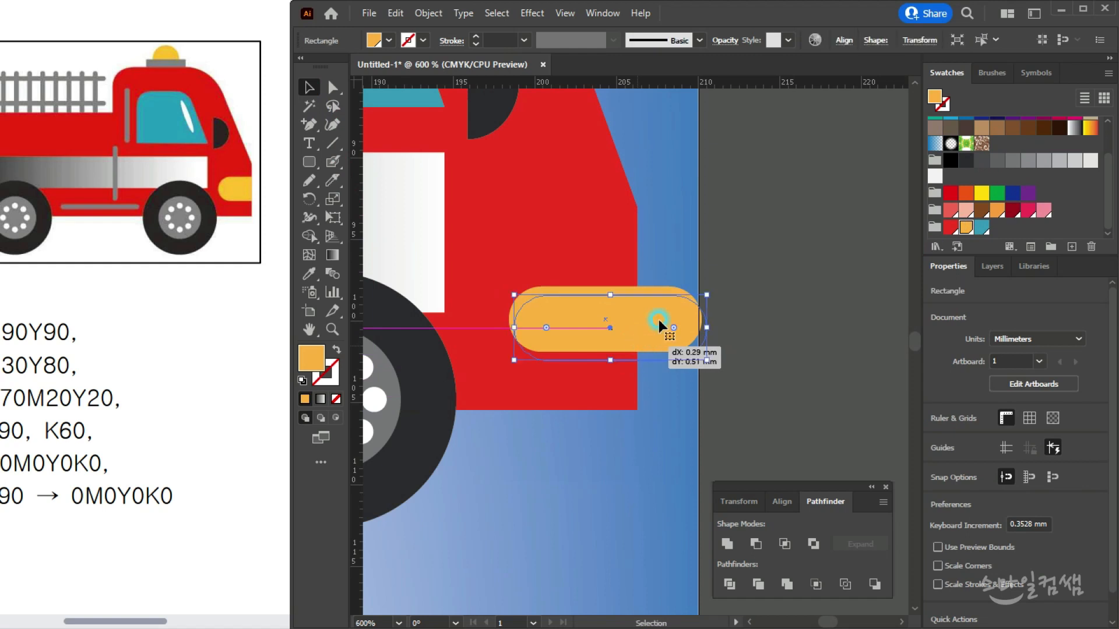
click(657, 258)
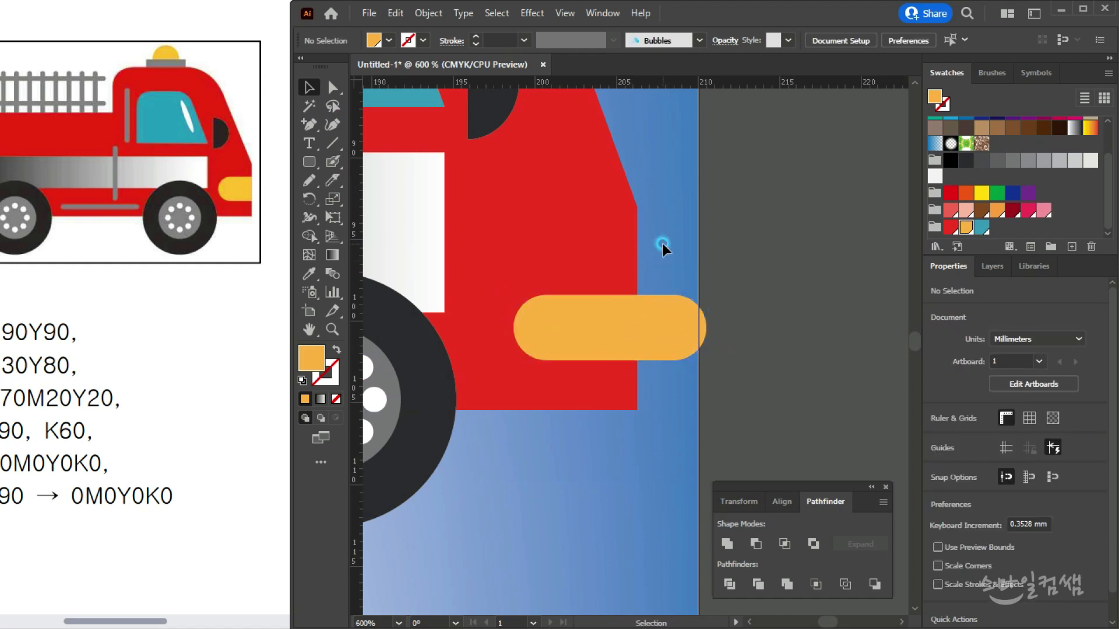
Select the headlight and red body, remove the headlight part overhanging the front edge with Shape Builder, and deselect
click(551, 352)
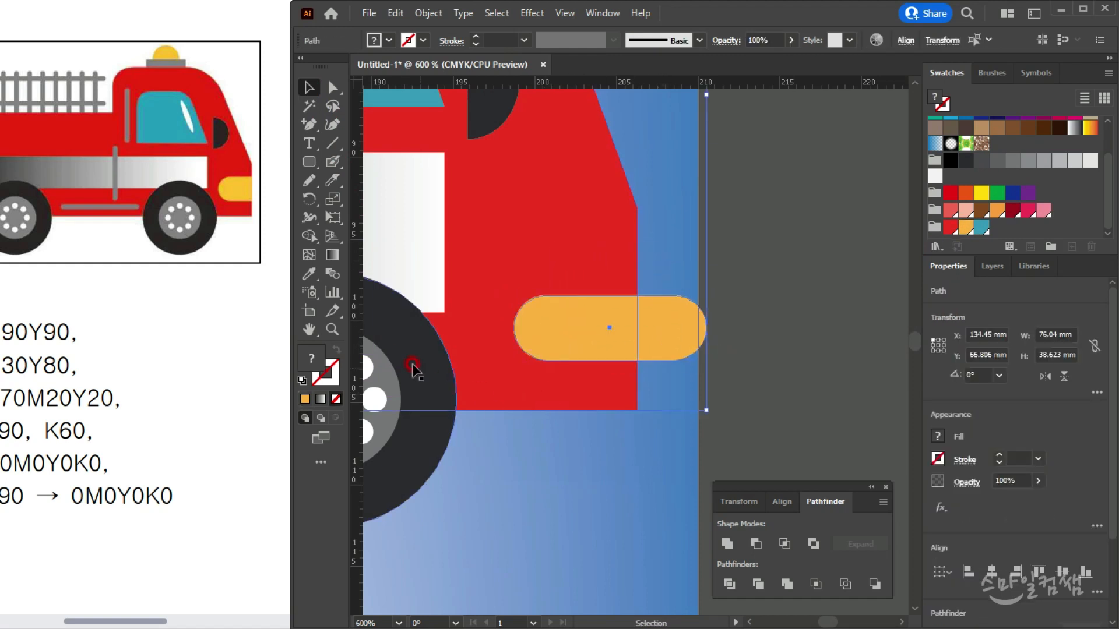
click(313, 207)
click(310, 236)
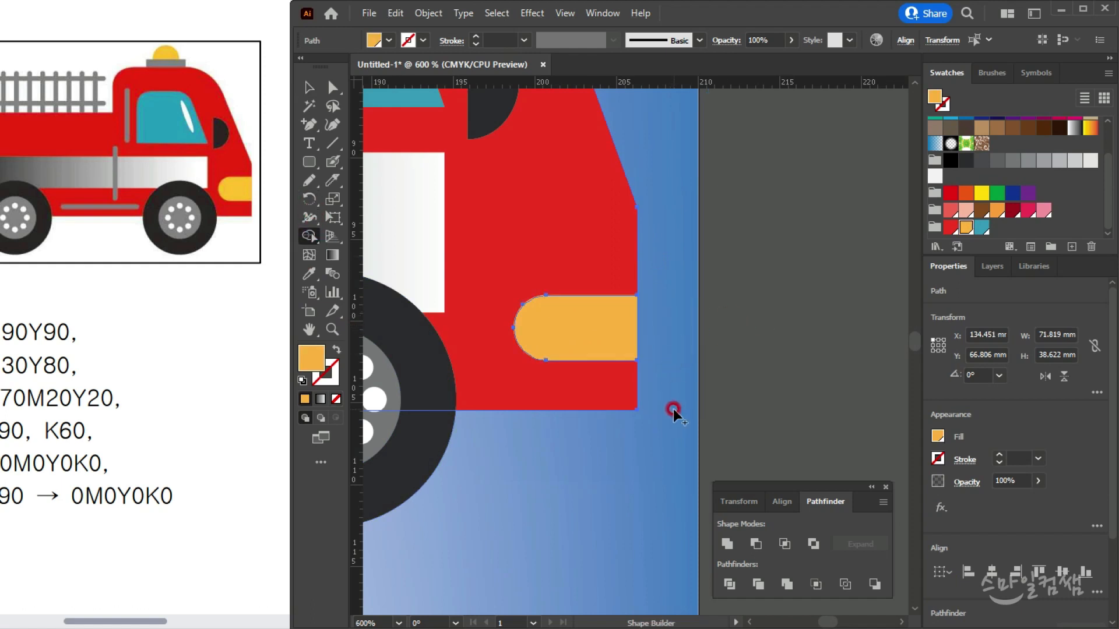
click(309, 88)
click(622, 297)
click(664, 314)
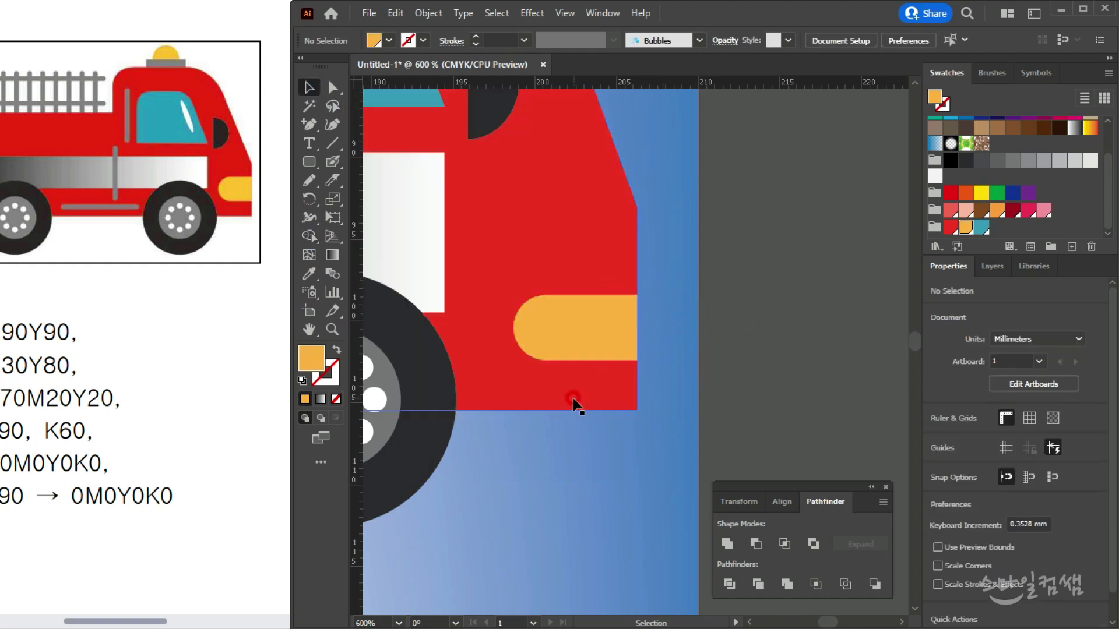
Select the fire truck's parts without the background strokes, try moving them beyond the artboard, and undo the move
scroll(572, 398, down, 3)
scroll(566, 419, down, 2)
drag(466, 439, 614, 383)
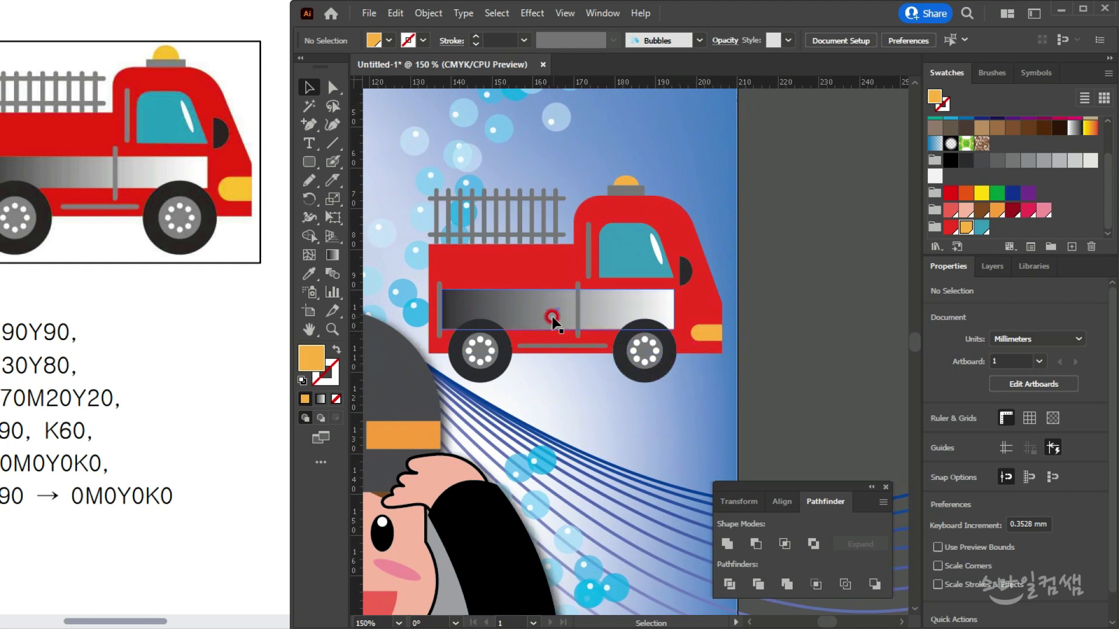
scroll(576, 313, down, 1)
drag(529, 321, 502, 343)
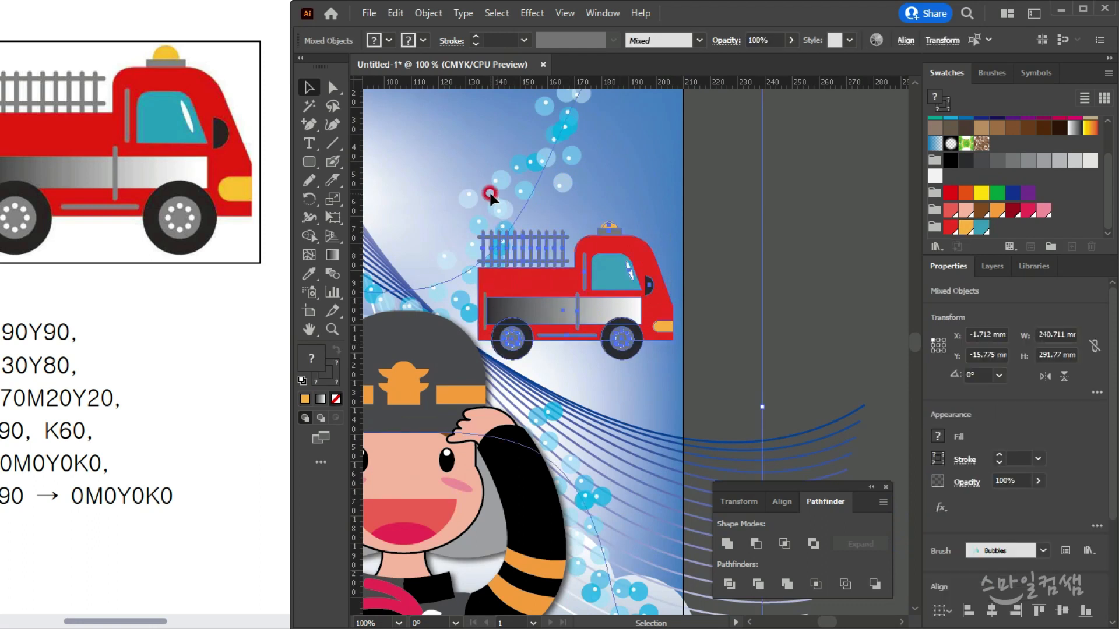
shift+click(535, 186)
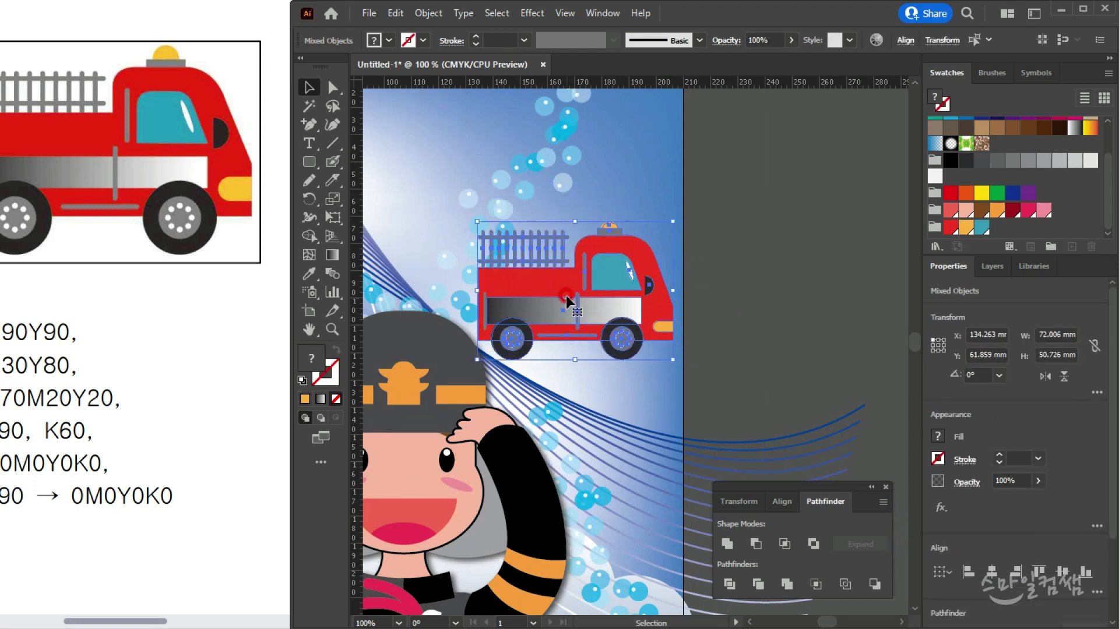
drag(566, 300, 705, 250)
key(ctrl+z)
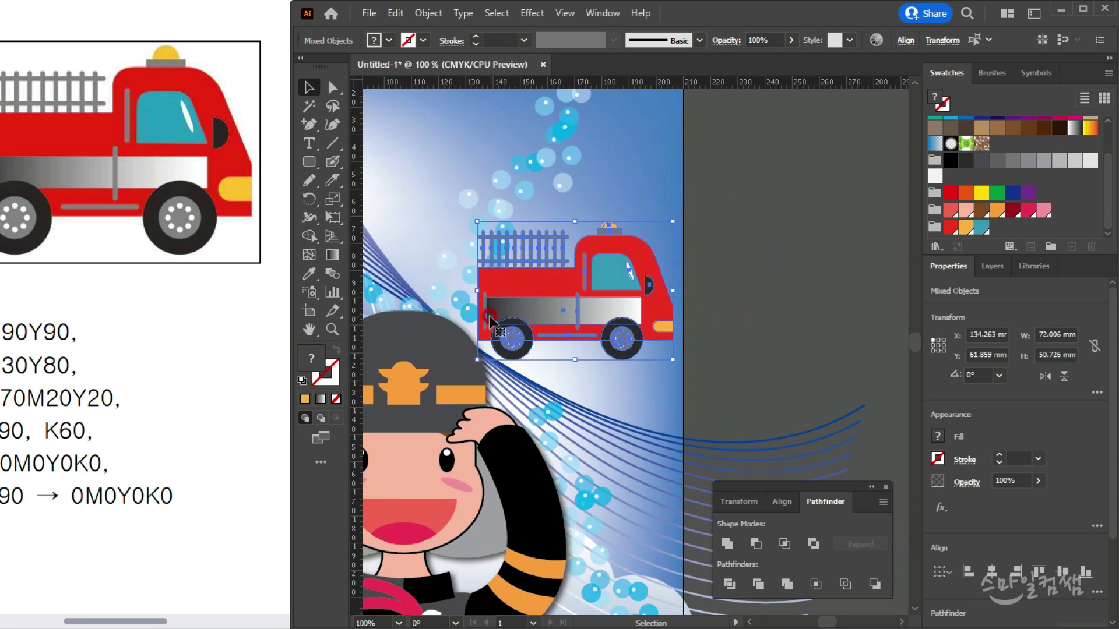
Try moving the selected truck parts again, undo the move, and clear the selection
scroll(493, 313, up, 2)
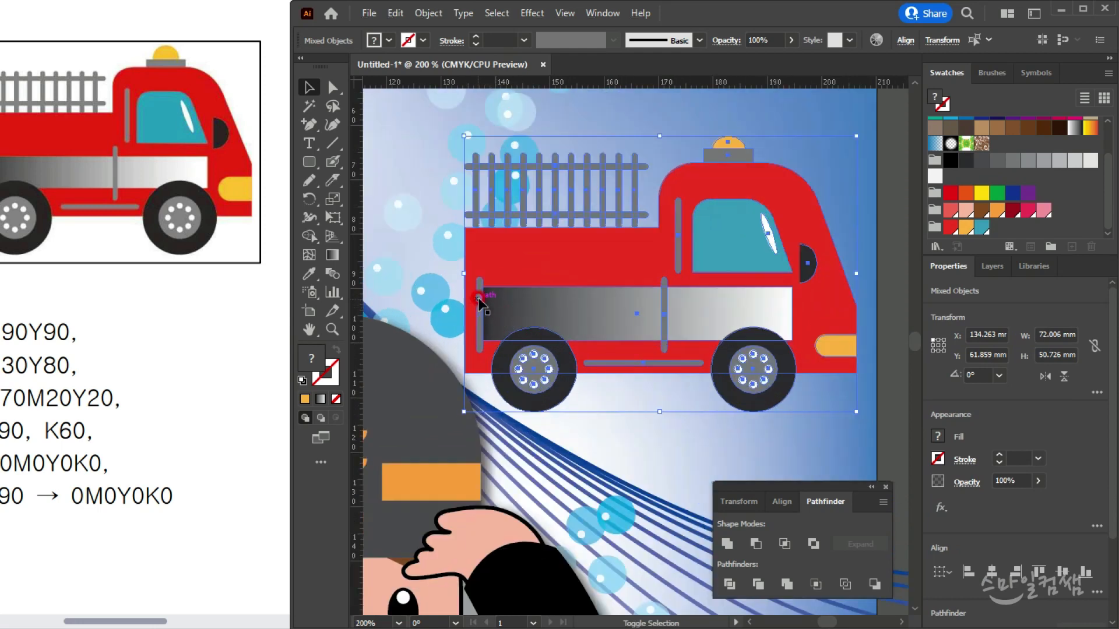
scroll(620, 286, down, 2)
drag(620, 286, 768, 306)
key(ctrl+z)
click(817, 260)
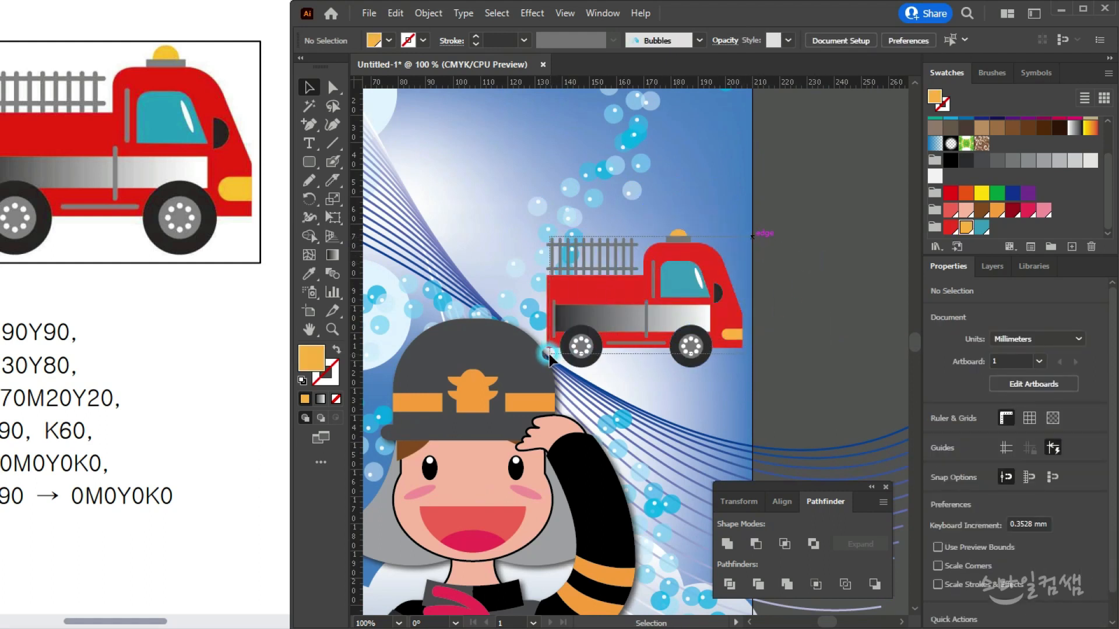
Reselect the fire truck's parts, test the selection by moving them off the artboard, and undo the move
key(ctrl+a)
click(678, 269)
drag(677, 269, 774, 228)
scroll(736, 262, up, 2)
mouse_move(736, 262)
mouse_down()
mouse_move(519, 303)
mouse_move(717, 269)
mouse_up()
scroll(712, 291, down, 2)
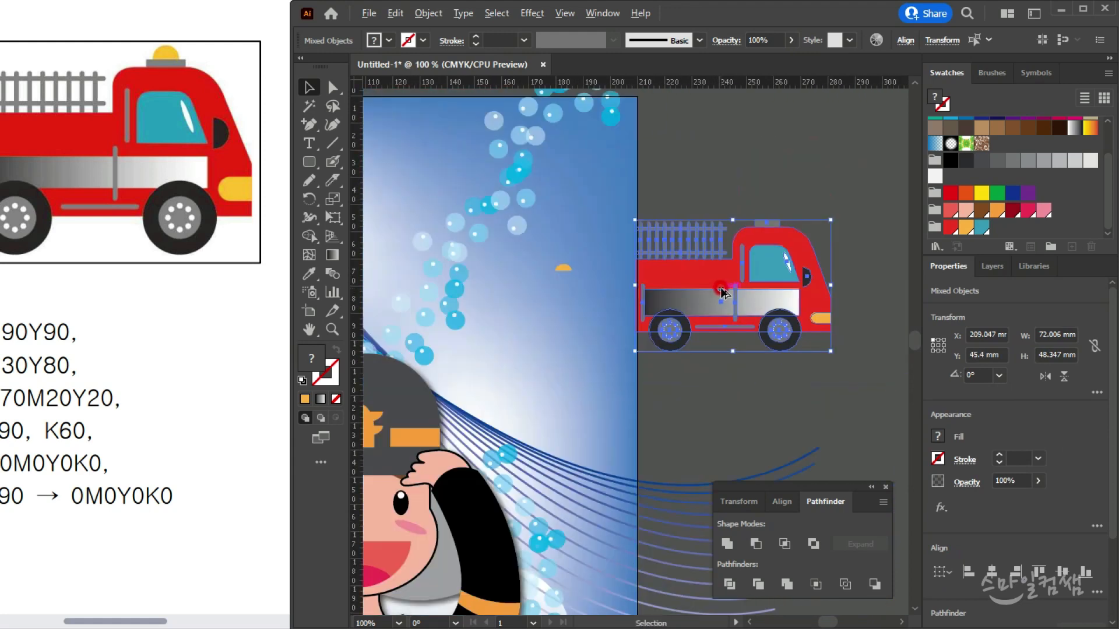
drag(712, 335, 507, 384)
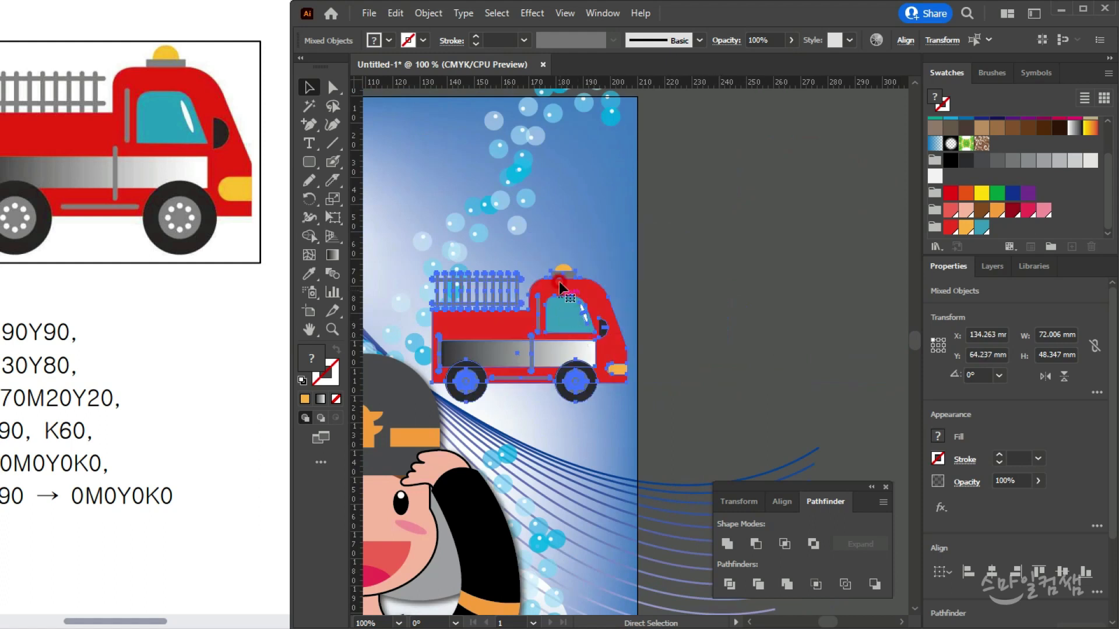
Add the orange beacon dome to the selected truck parts, group everything, and move the truck across the artboard's upper side edge
scroll(500, 298, up, 3)
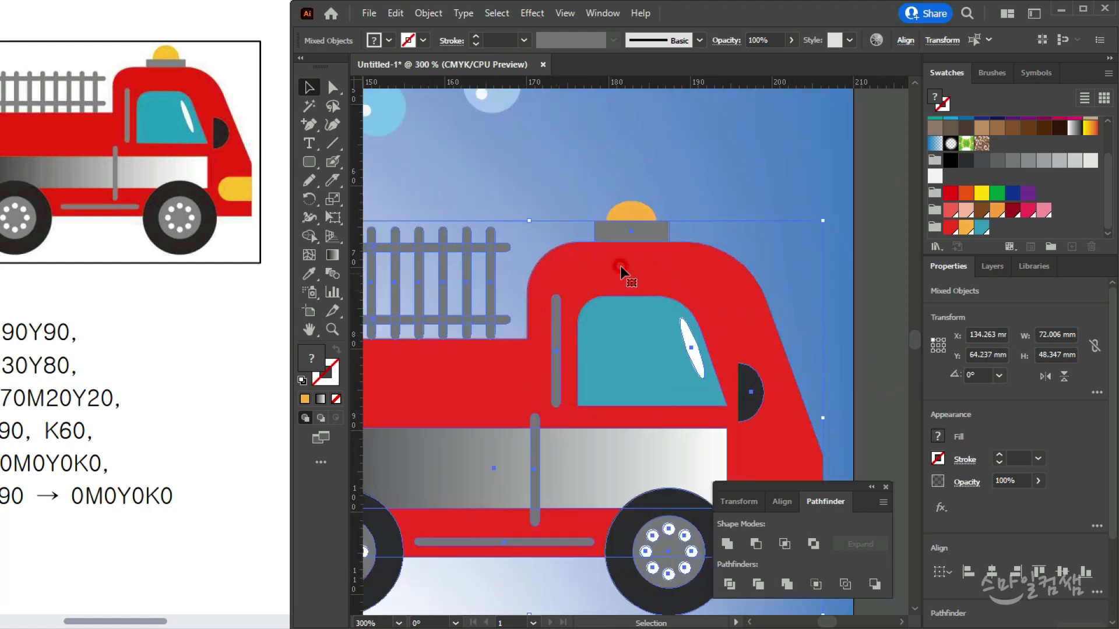
shift+click(638, 211)
key(ctrl+g)
scroll(654, 282, down, 3)
drag(647, 273, 618, 338)
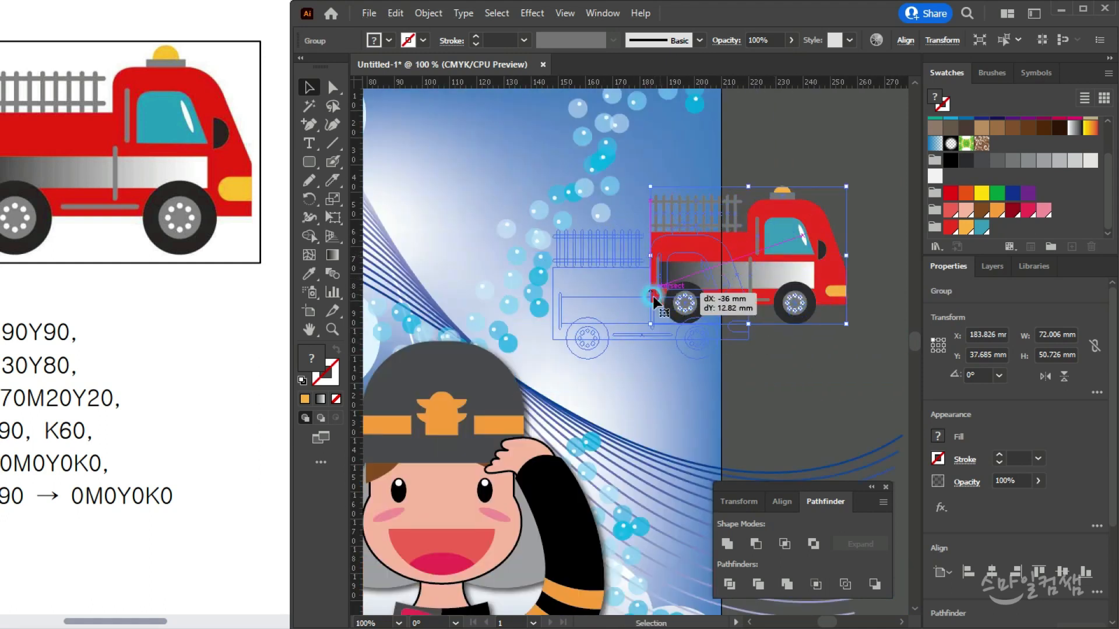
scroll(614, 344, down, 1)
Consult the truck placements in the reference poster and move the truck group down beside the firefighter's lower body
click(162, 374)
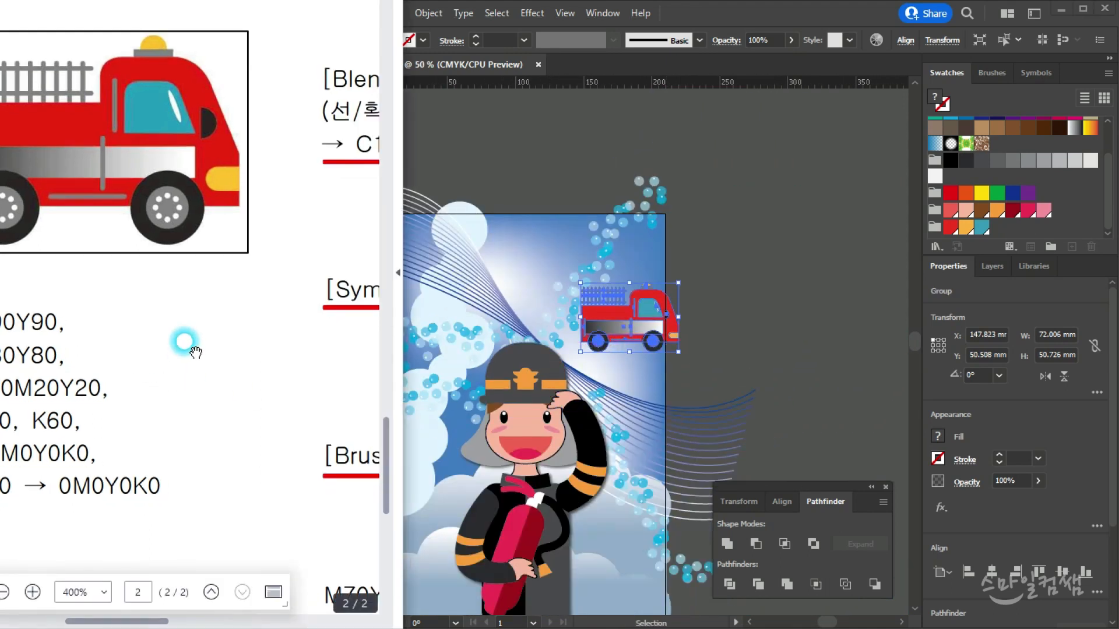
scroll(201, 309, down, 2)
scroll(210, 316, down, 5)
scroll(280, 454, right, 2)
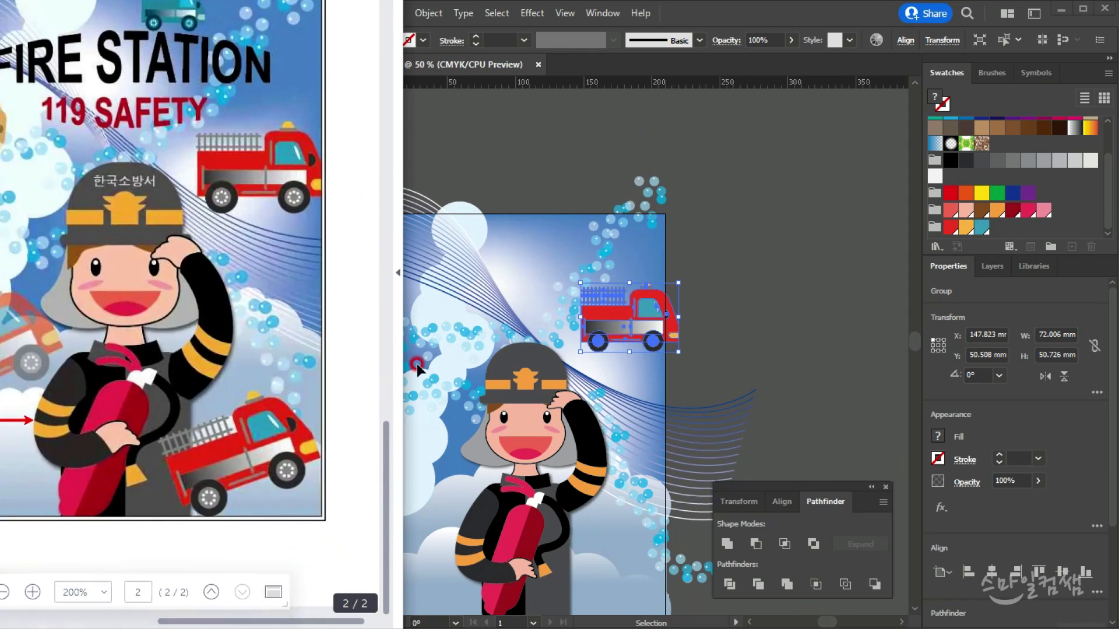
click(647, 382)
scroll(638, 385, up, 1)
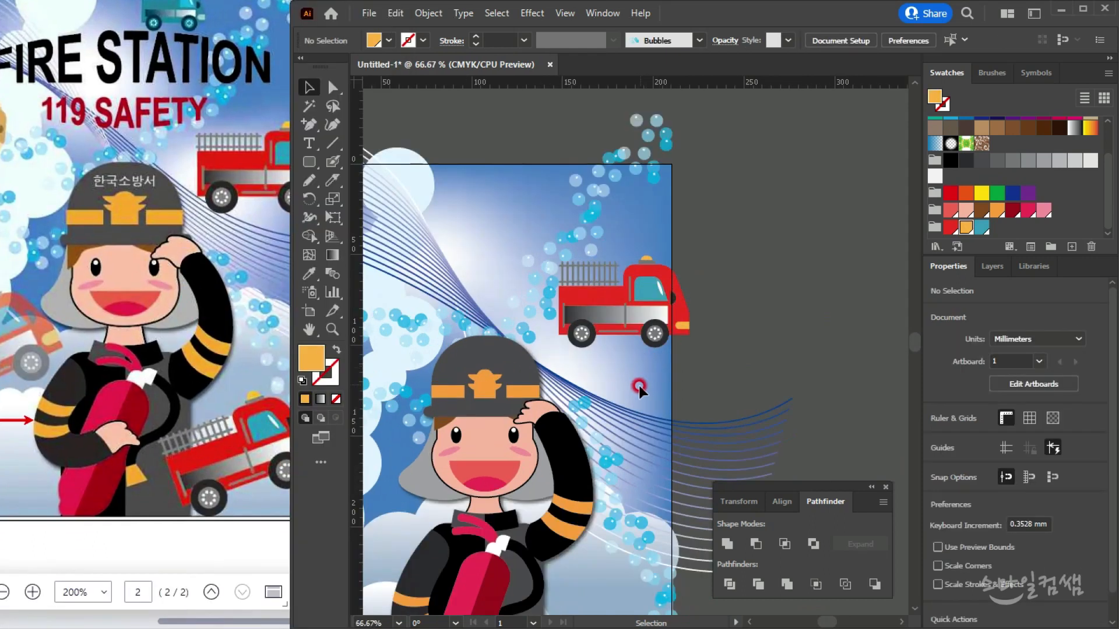
scroll(631, 386, down, 1)
drag(631, 386, 651, 278)
drag(649, 214, 641, 467)
Enlarge the truck group to about 77.5 by 54.6 mm and shift it slightly toward the firefighter and downward
scroll(642, 468, up, 2)
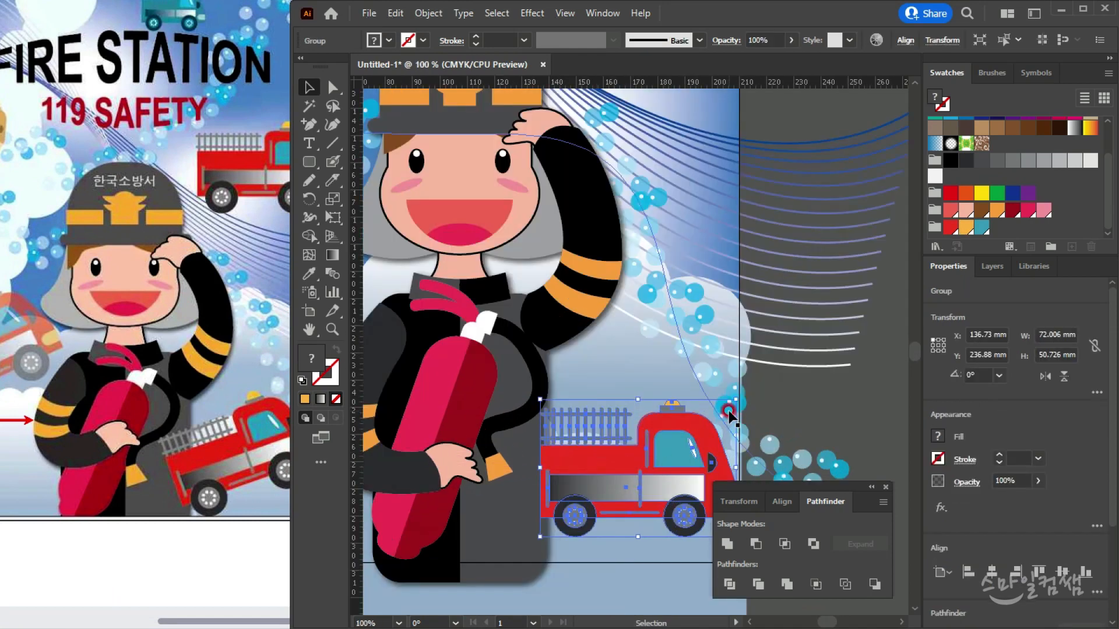
drag(732, 397, 751, 387)
drag(632, 459, 616, 465)
scroll(615, 460, down, 1)
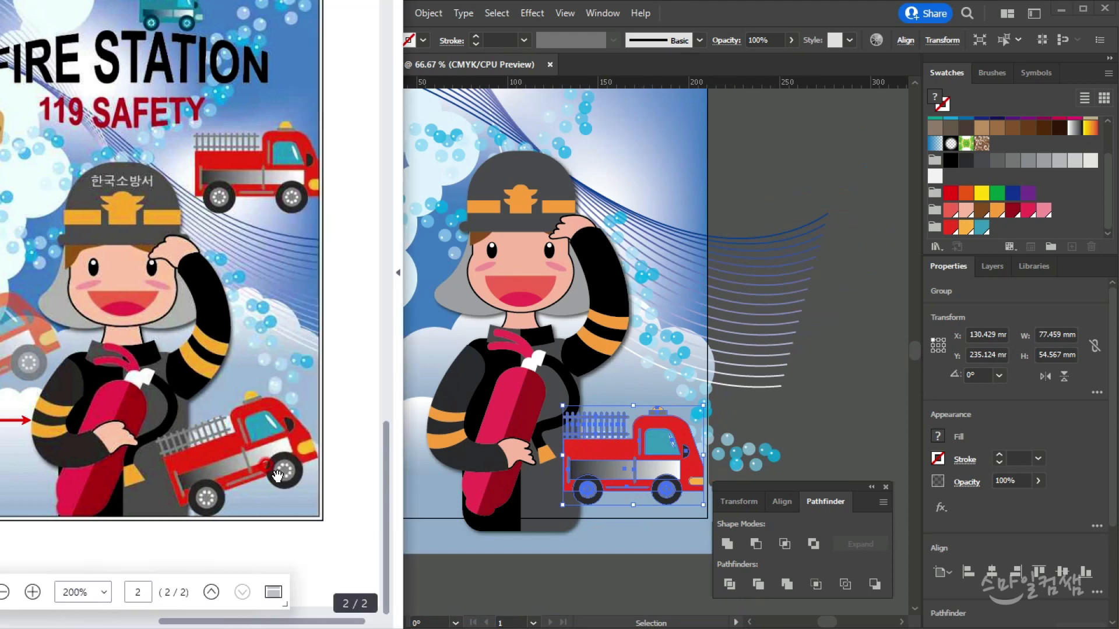
drag(629, 460, 619, 465)
scroll(542, 343, down, 2)
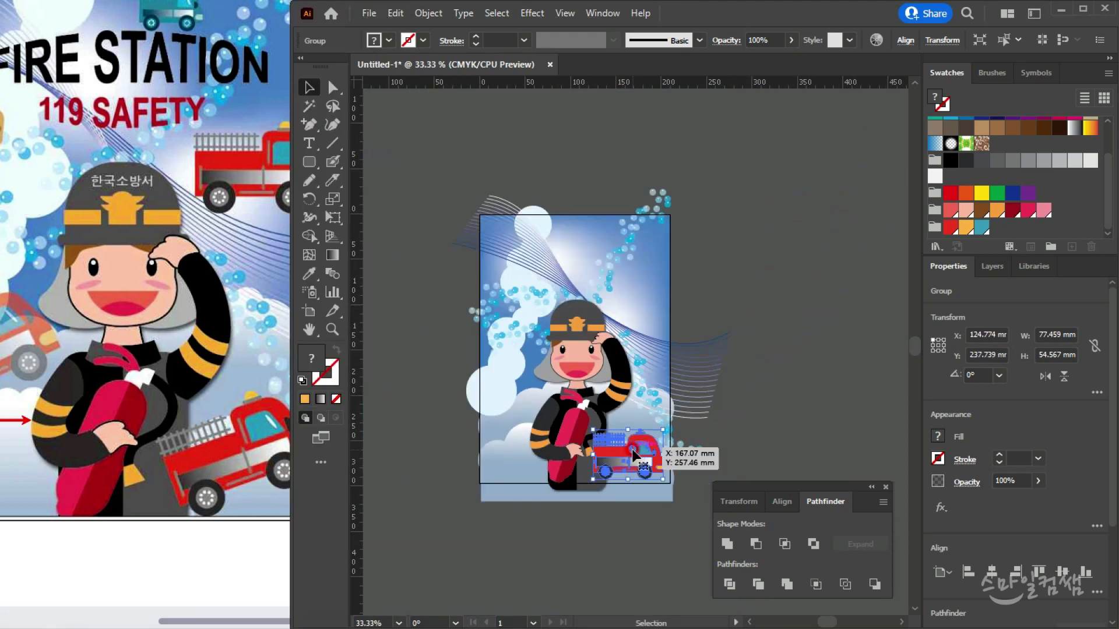
Place a spare copy of the truck outside the artboard and reselect the truck beside the firefighter
drag(577, 425, 720, 403)
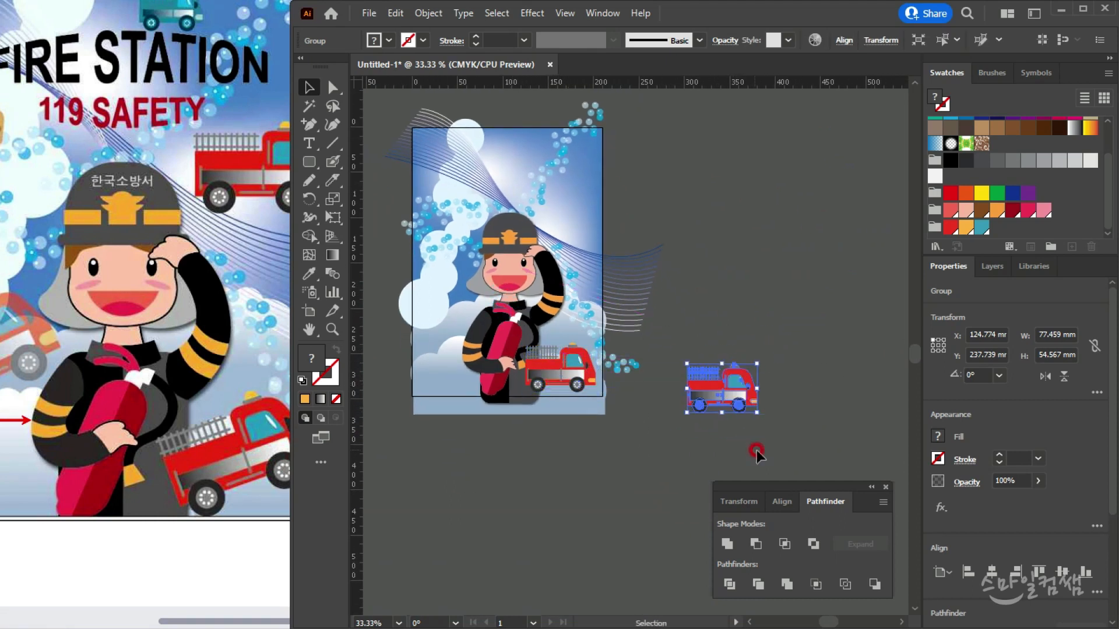
scroll(784, 406, up, 1)
click(560, 378)
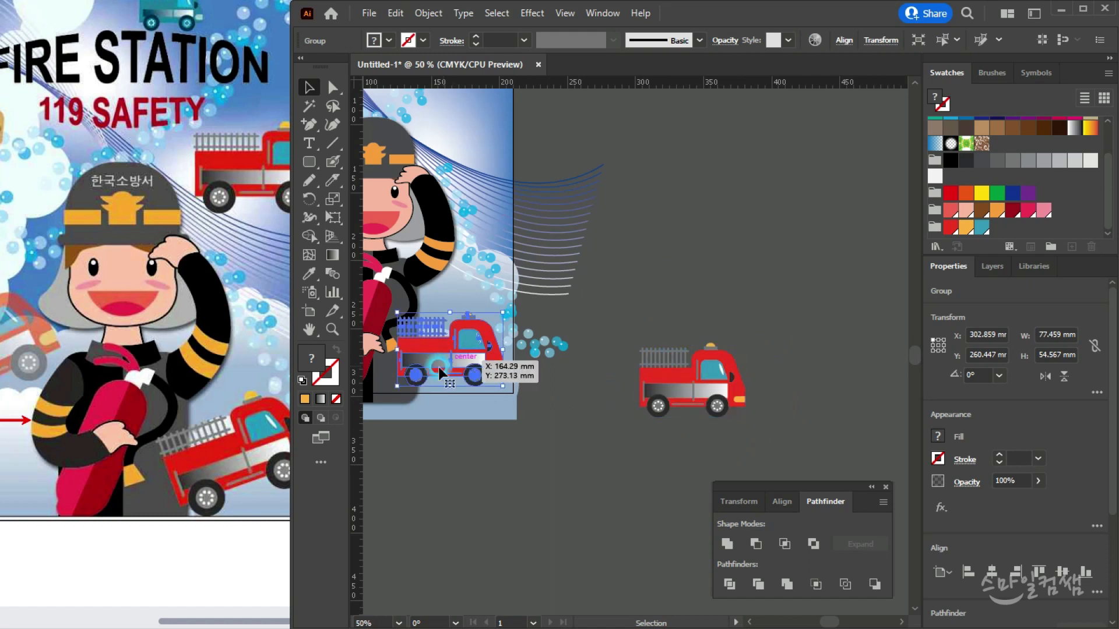
drag(450, 366, 523, 358)
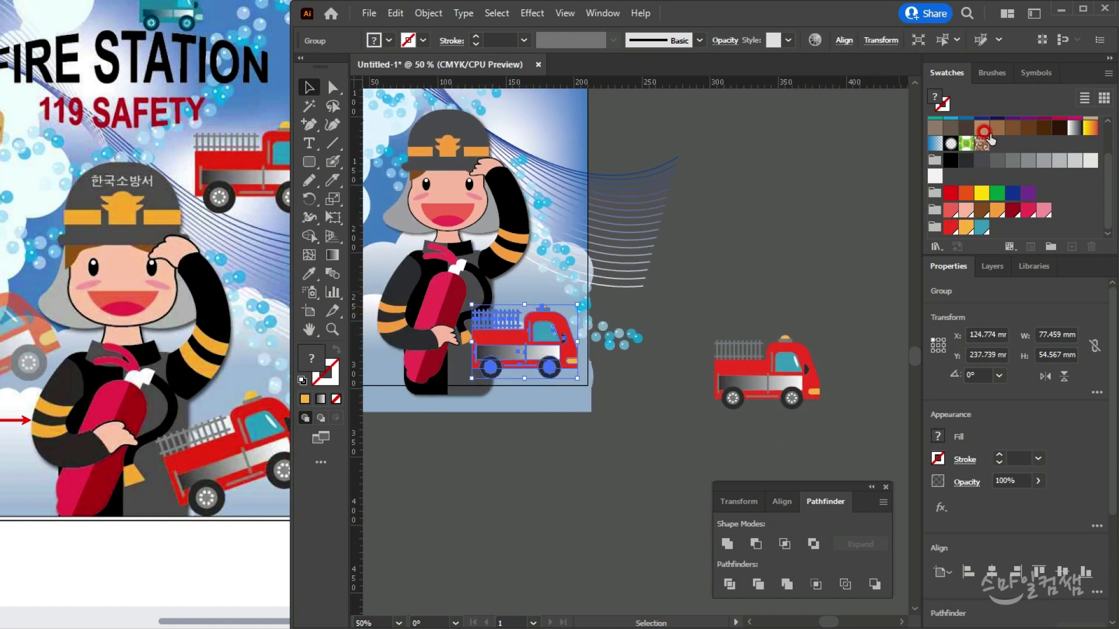
Create a dynamic Movie Clip symbol named 소방차 from the fire truck beside the firefighter
click(1025, 75)
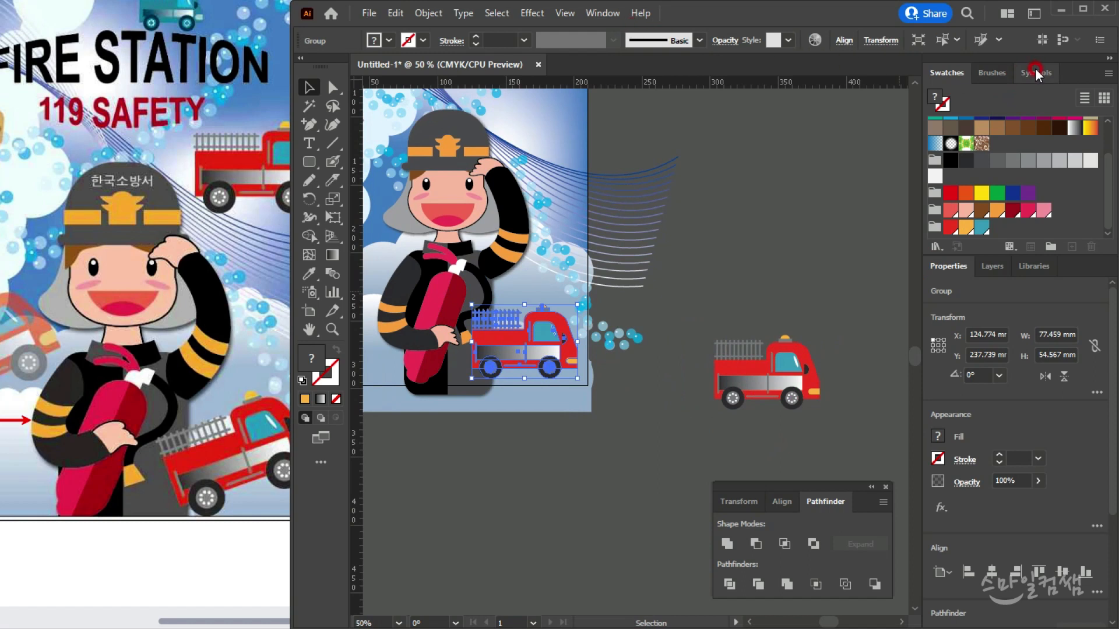
drag(514, 341, 1059, 130)
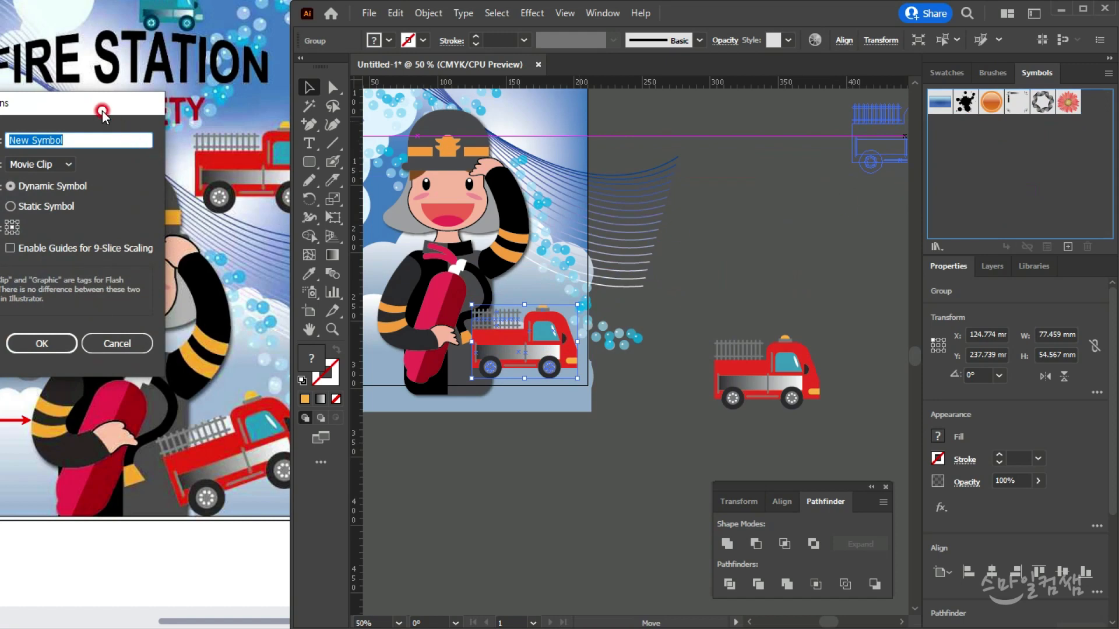
drag(112, 127, 444, 88)
drag(290, 314, 402, 315)
scroll(186, 292, up, 5)
drag(37, 130, 246, 185)
scroll(246, 186, down, 7)
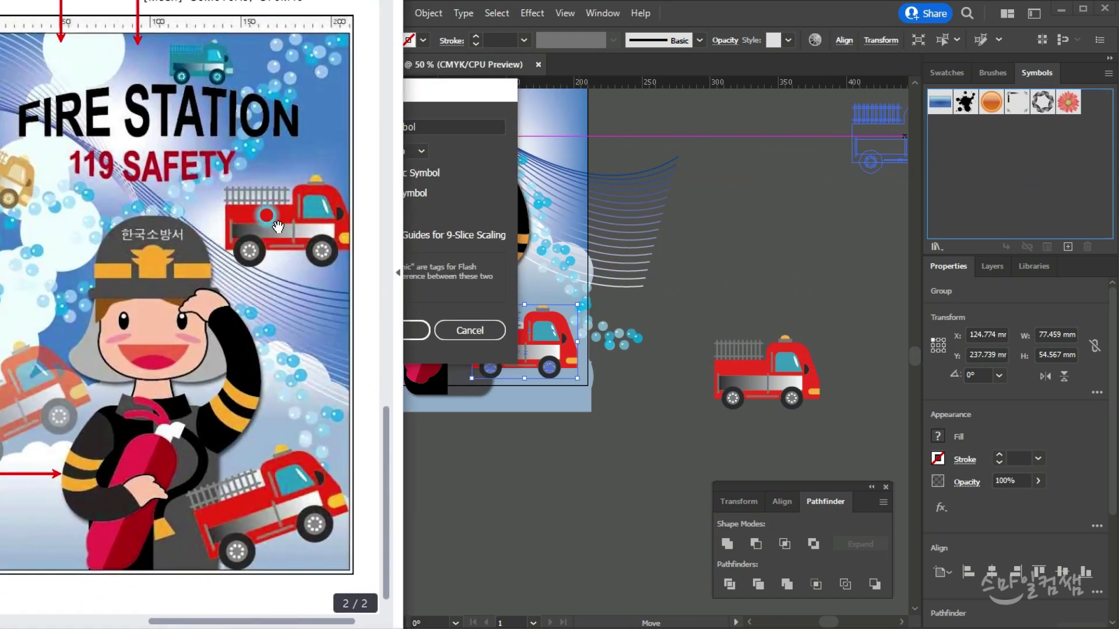
scroll(208, 283, down, 1)
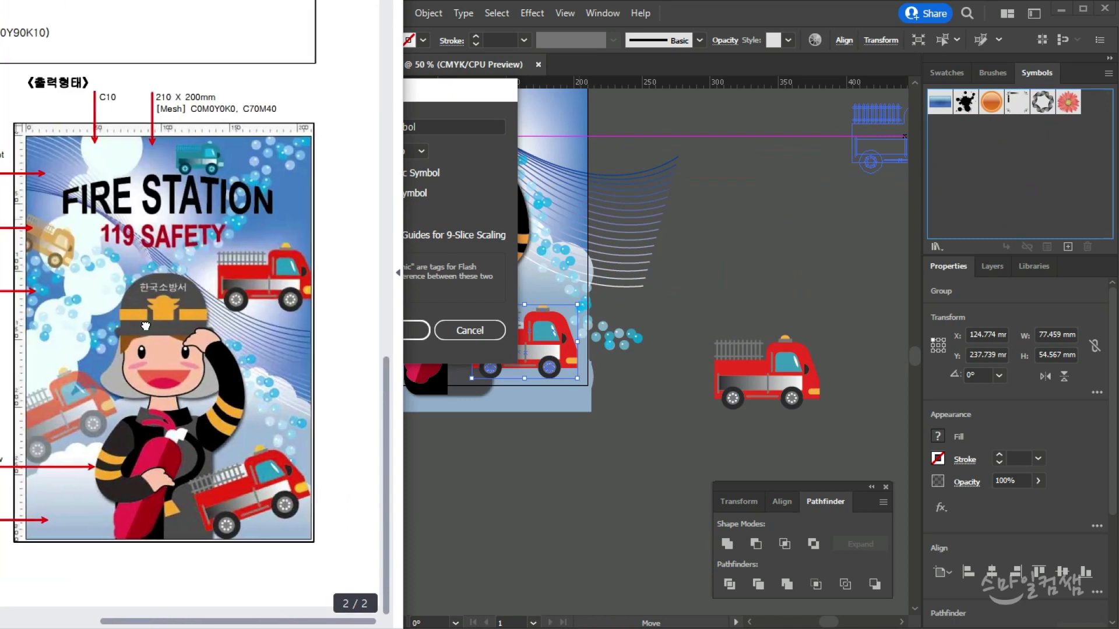
click(452, 94)
drag(454, 98, 560, 96)
text(t)
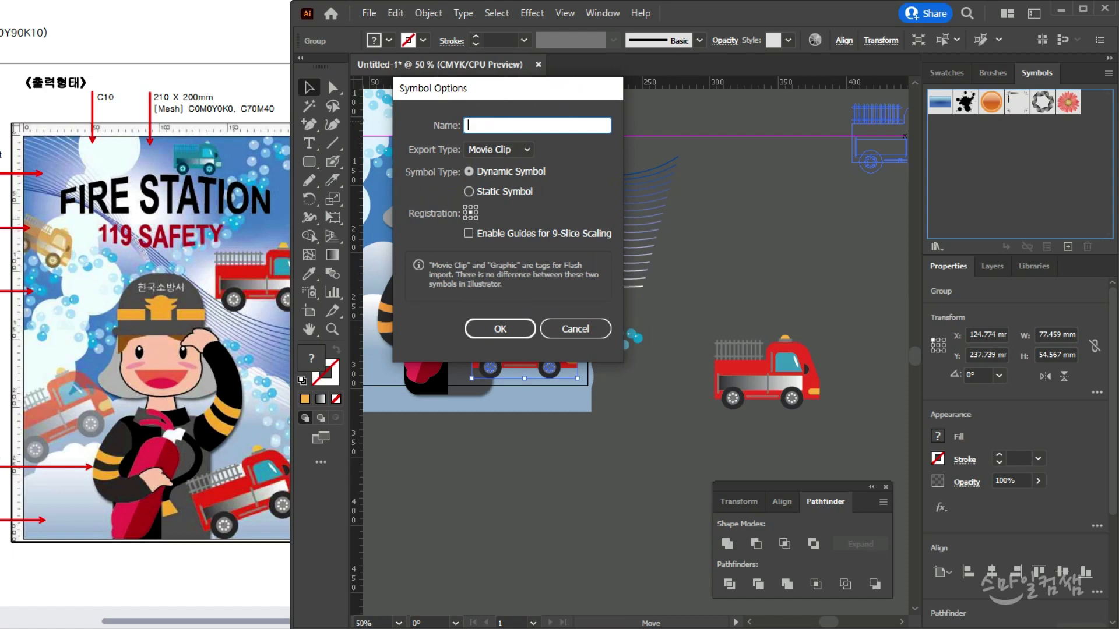
text(hqkdck)
key(Return)
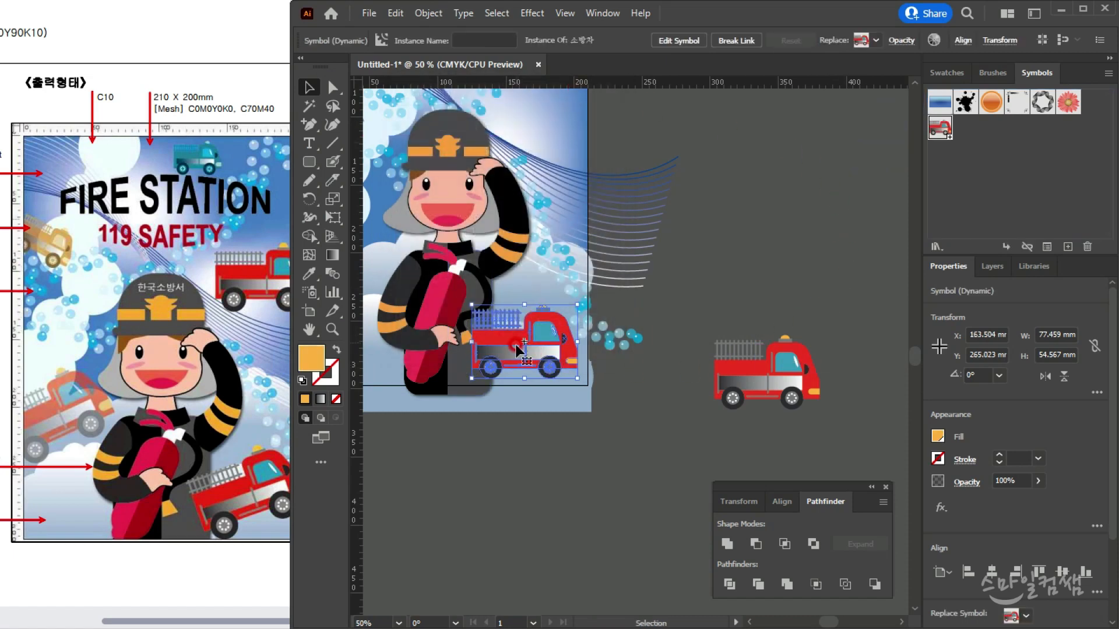
Spray four more 소방차 symbol instances onto the poster: upper left, upper right, top centre and lower left
key(ctrl+plus)
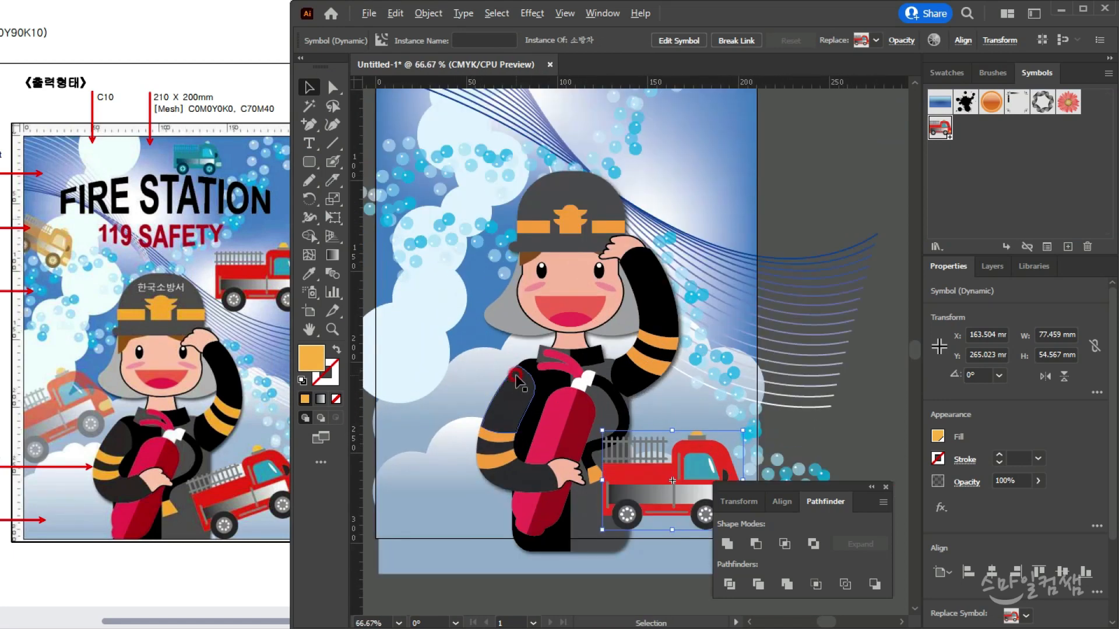
key(ctrl+minus)
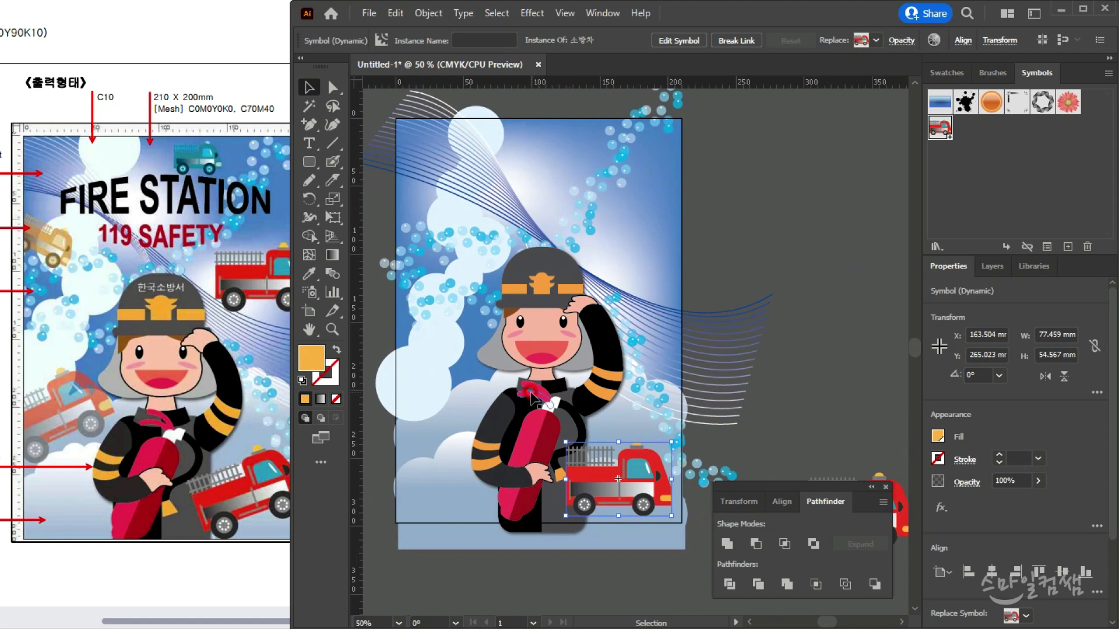
click(312, 294)
click(42, 240)
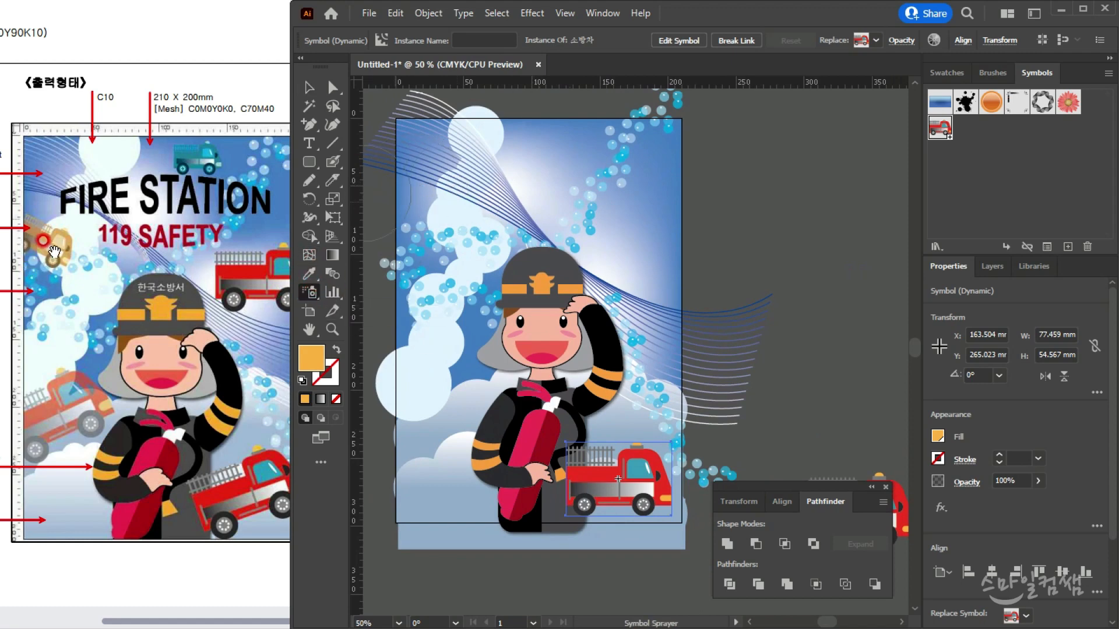
click(415, 217)
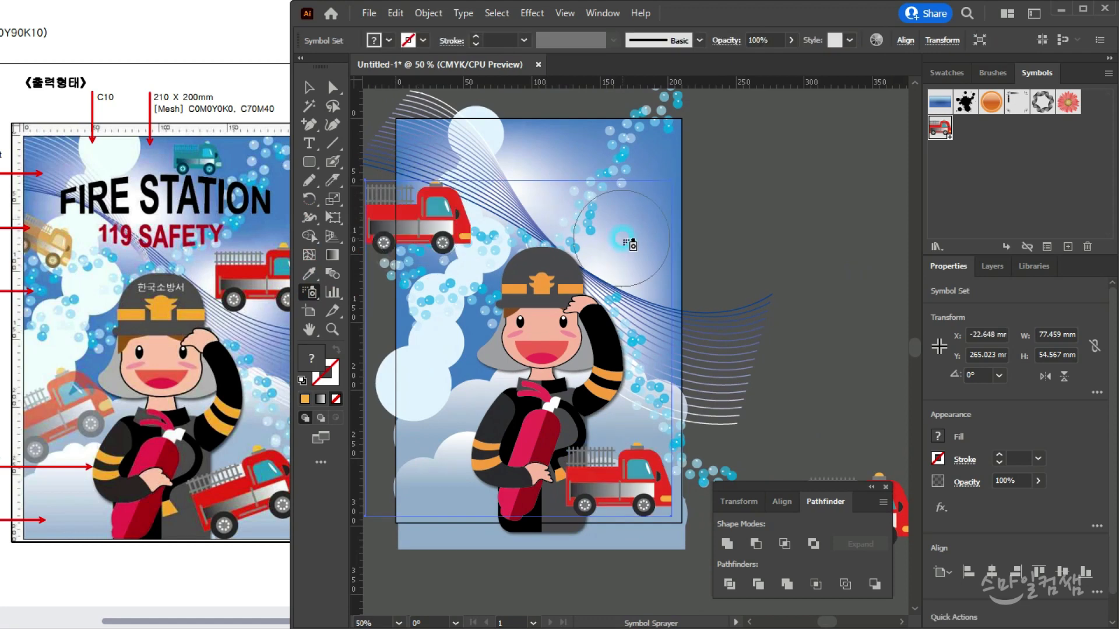
click(646, 237)
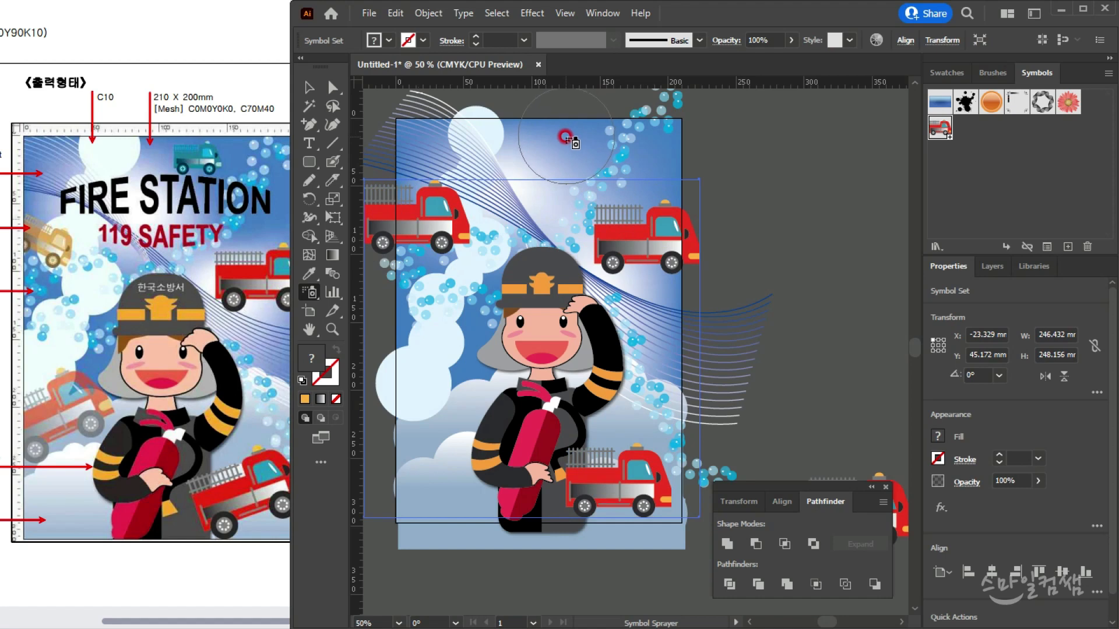
click(563, 138)
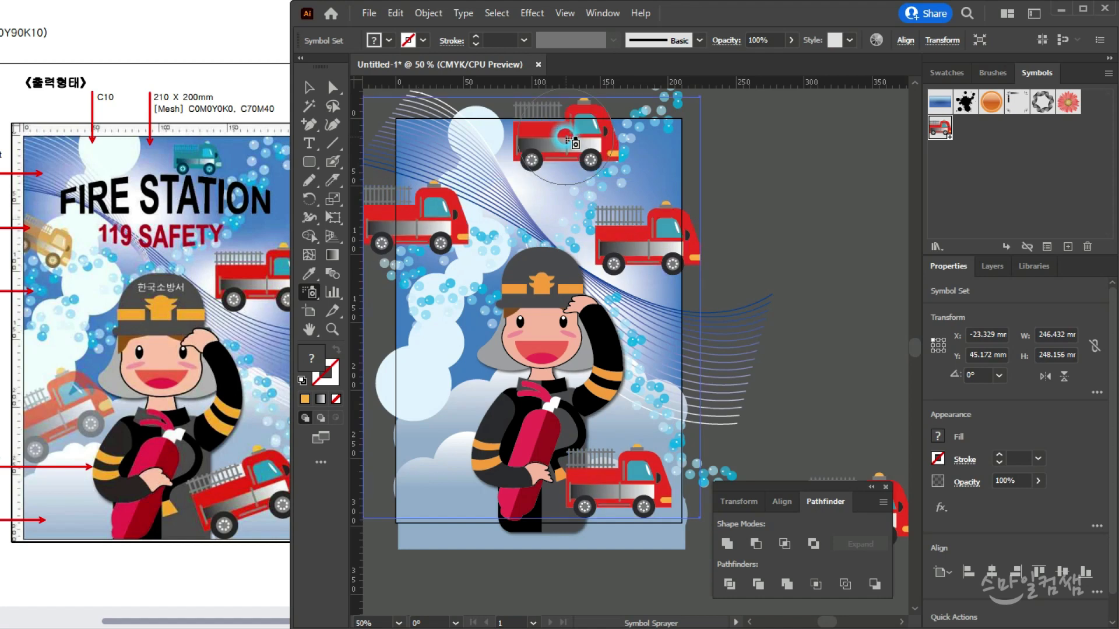
click(441, 424)
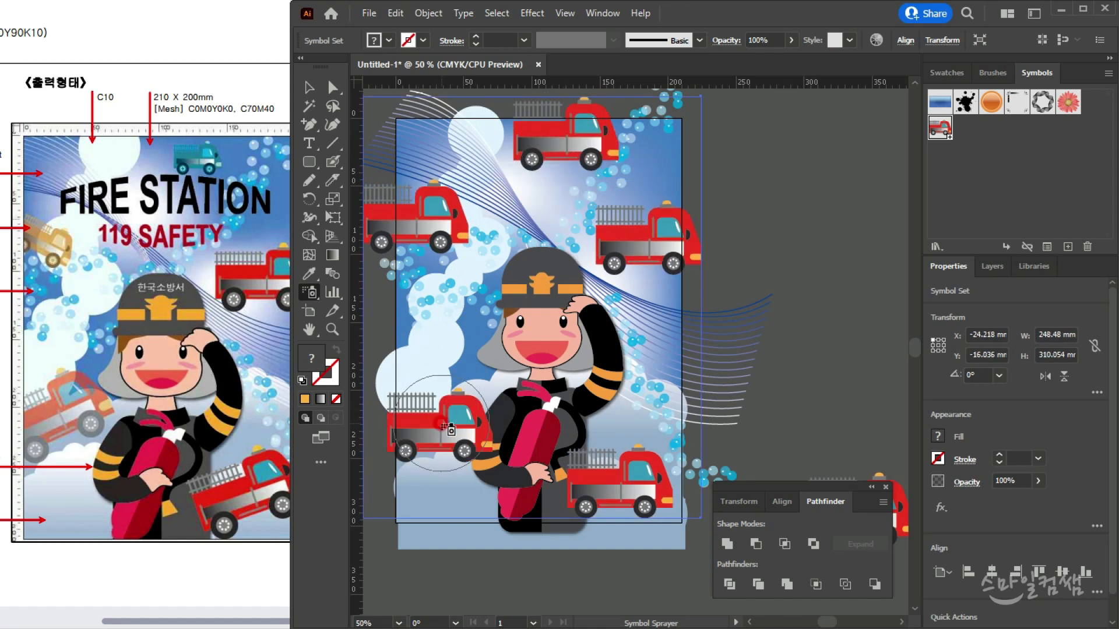
Shrink the poster's upper-left truck moderately and the top-centre truck to about half size with the Symbol Sizer
click(313, 292)
click(371, 349)
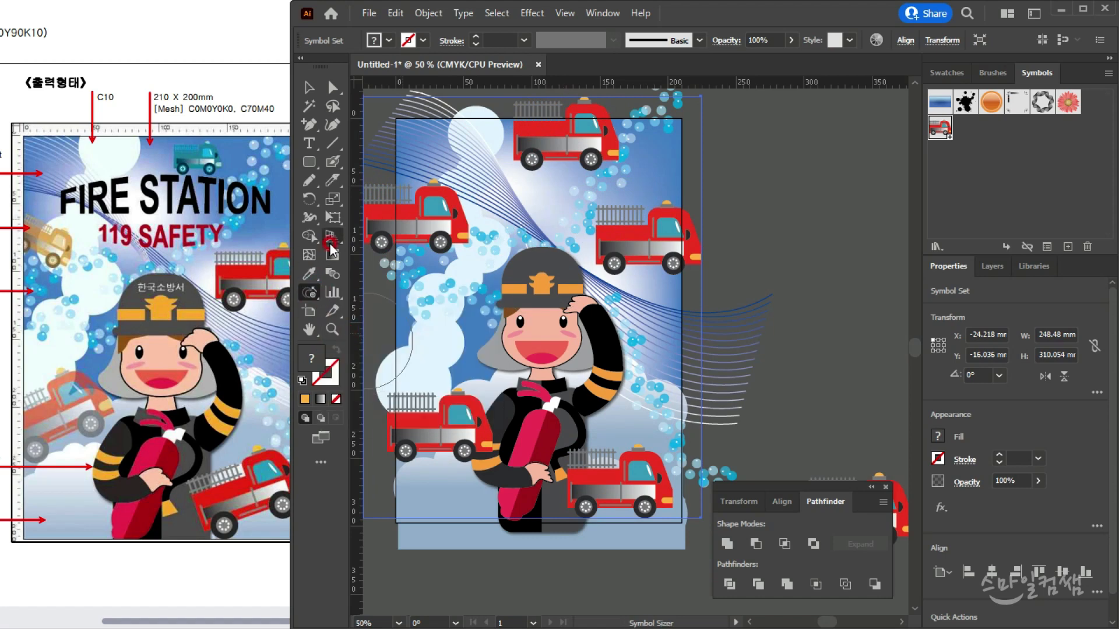
click(422, 225)
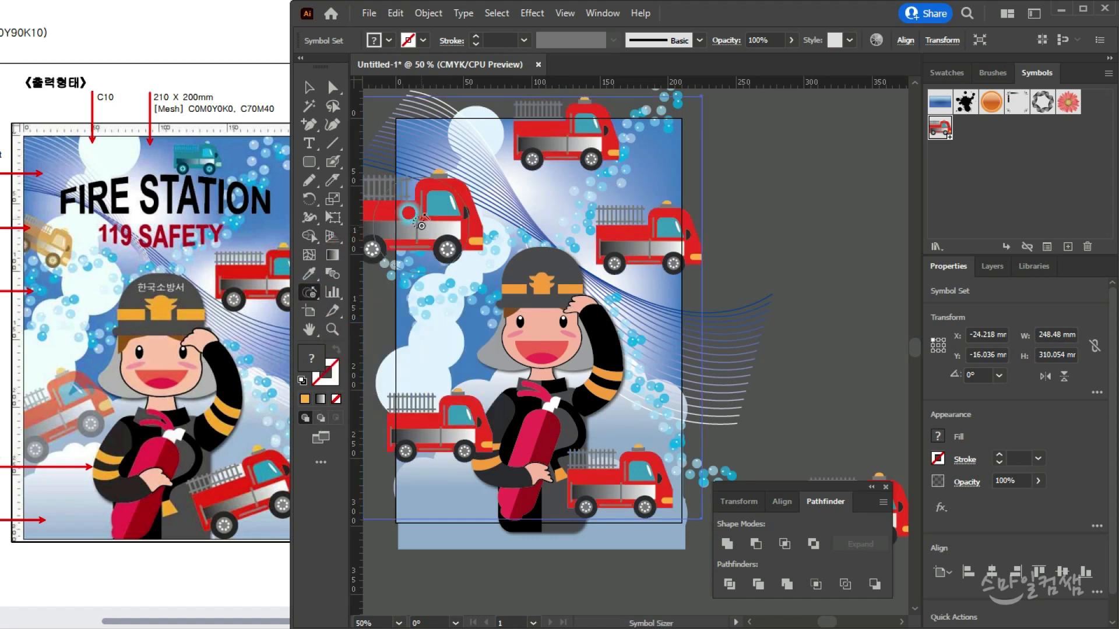
alt+click(422, 225)
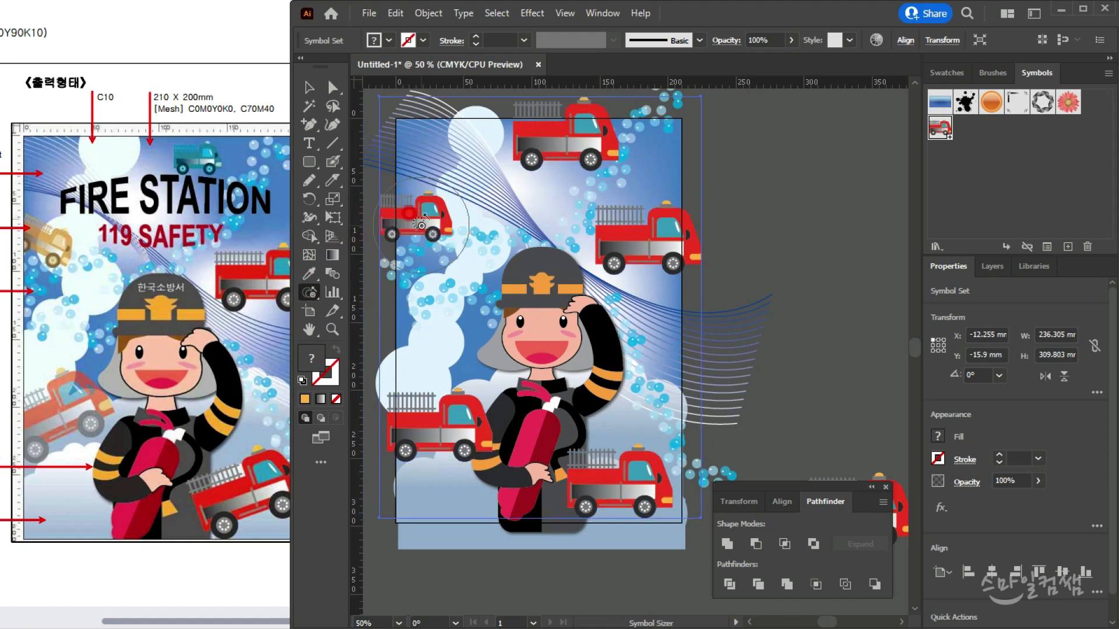
alt+click(558, 137)
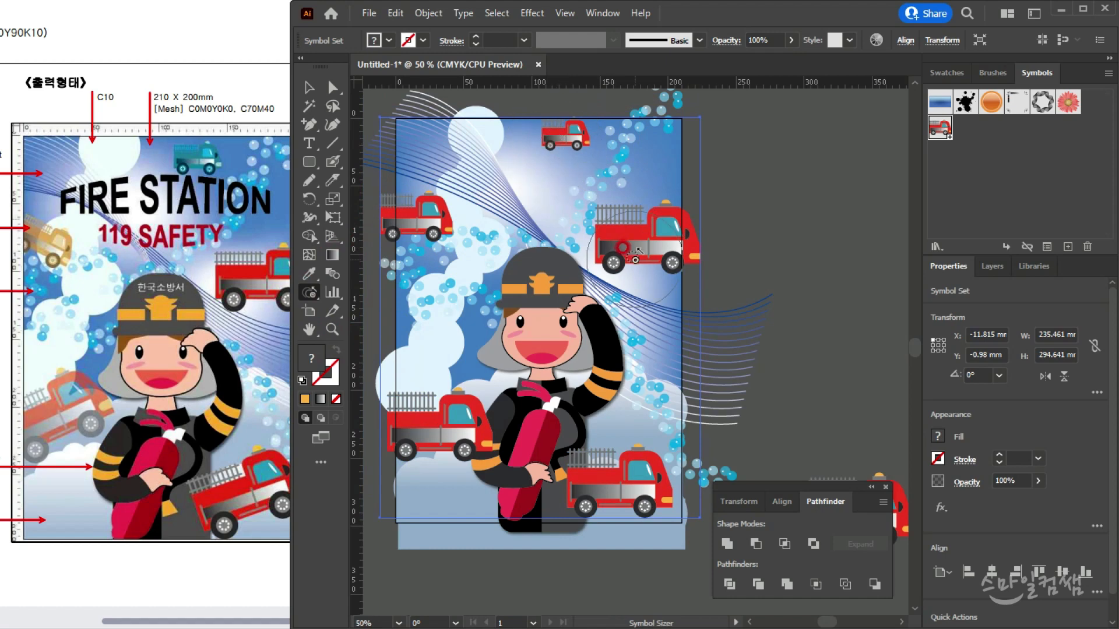
Compare truck sizes with the reference poster and slightly shrink the upper-right and lower-left trucks
click(198, 379)
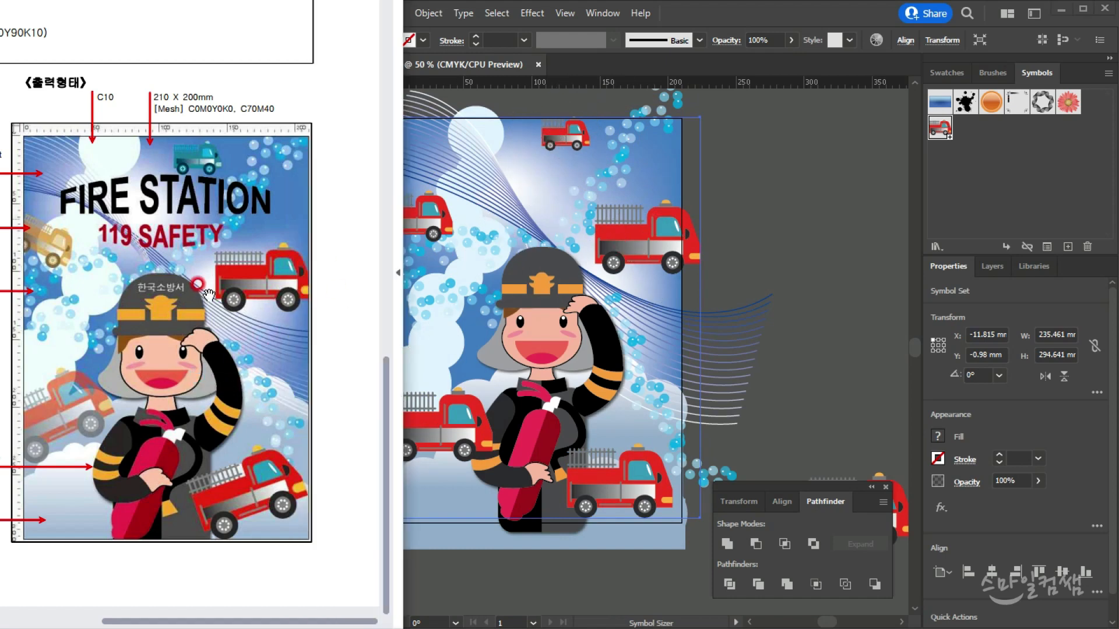
alt+click(664, 245)
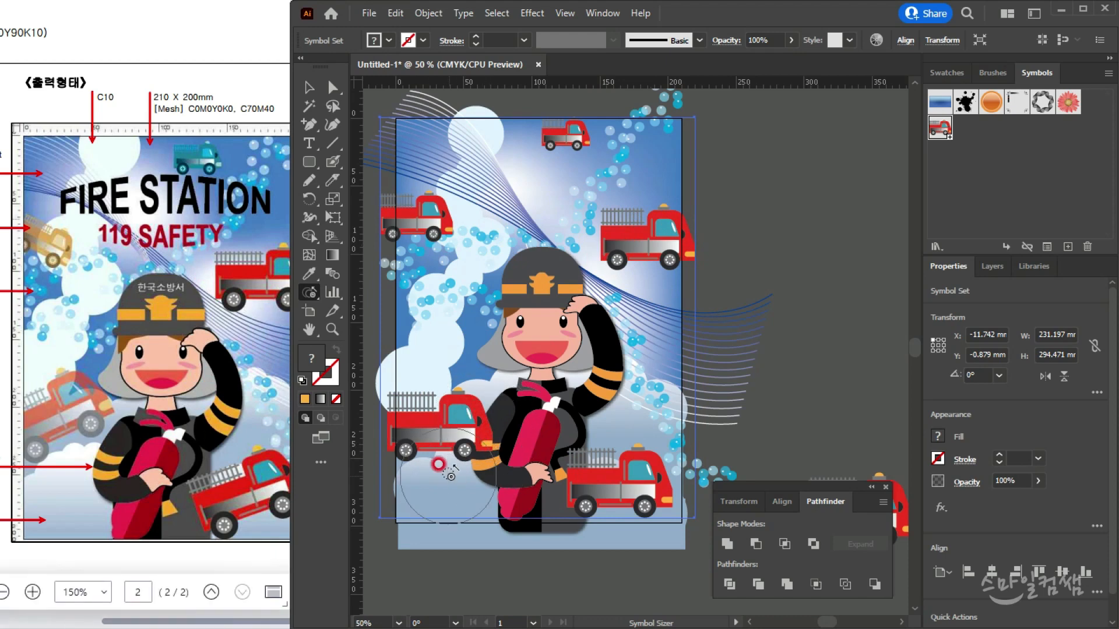
click(259, 496)
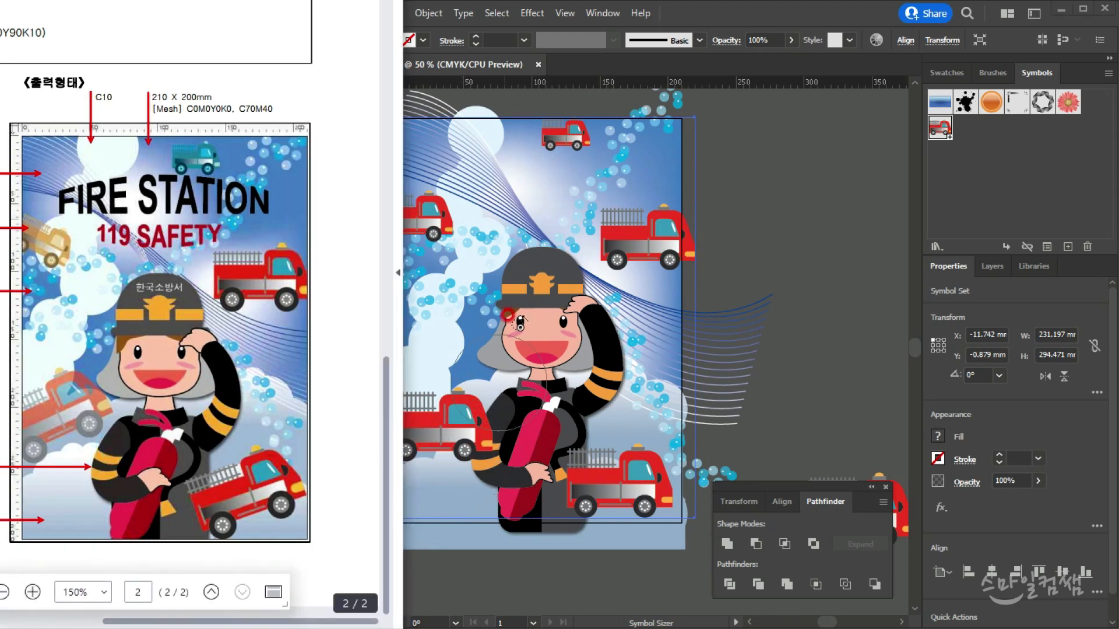
click(625, 79)
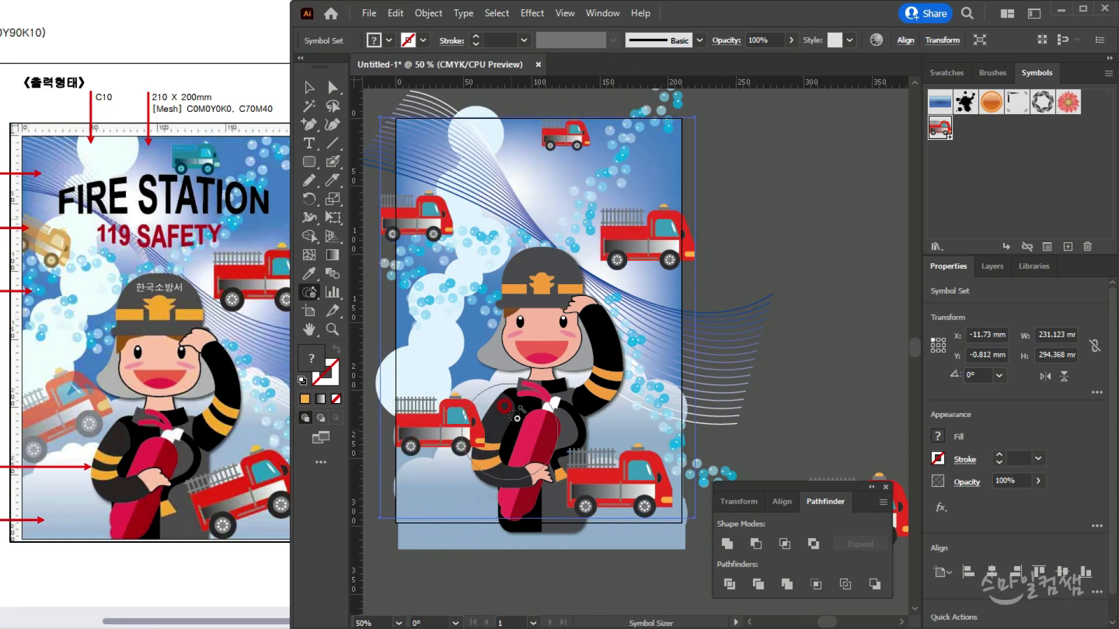
Shift the top-centre truck slightly down-left, the upper-right truck inside the artboard, and the lower-left truck upward to match the reference
click(310, 292)
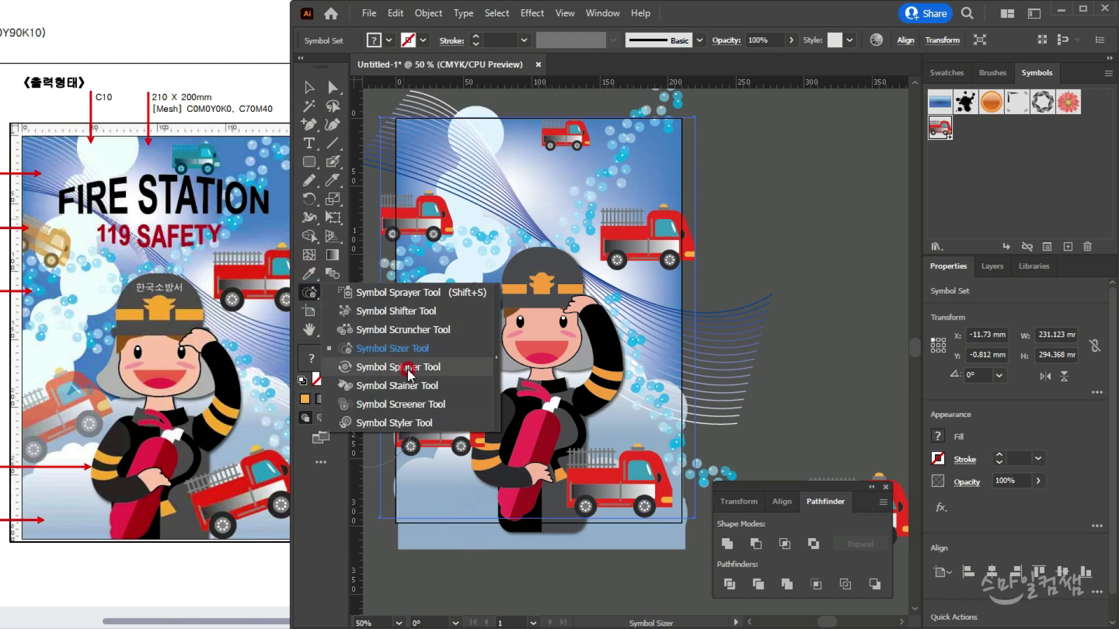
click(396, 311)
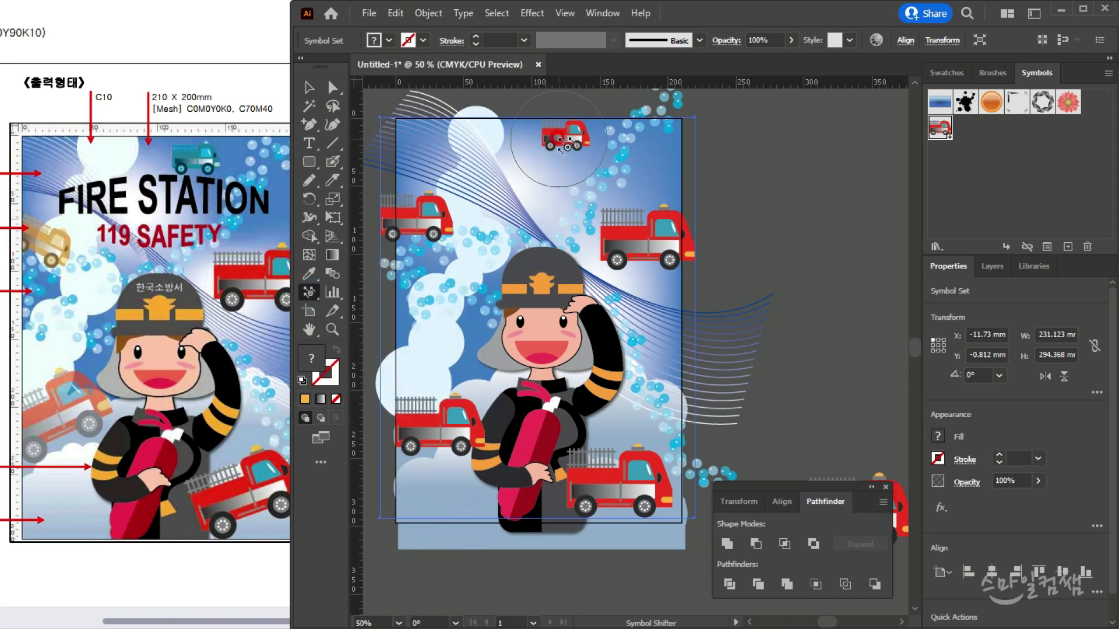
drag(564, 132, 551, 151)
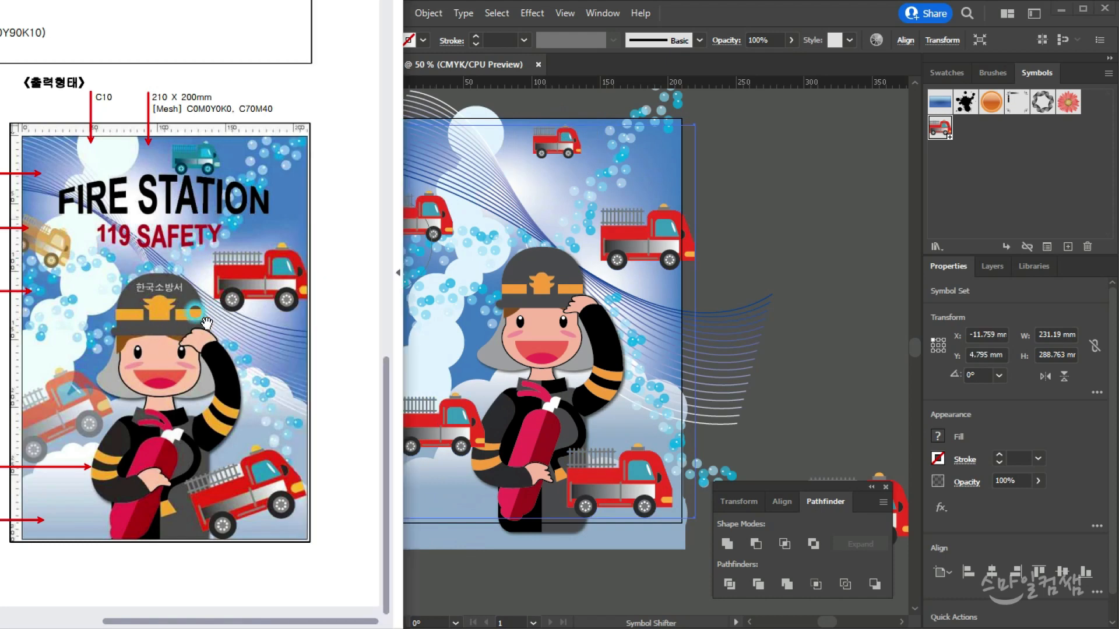
mouse_move(638, 239)
mouse_down()
mouse_move(621, 277)
mouse_move(628, 252)
mouse_up()
click(217, 485)
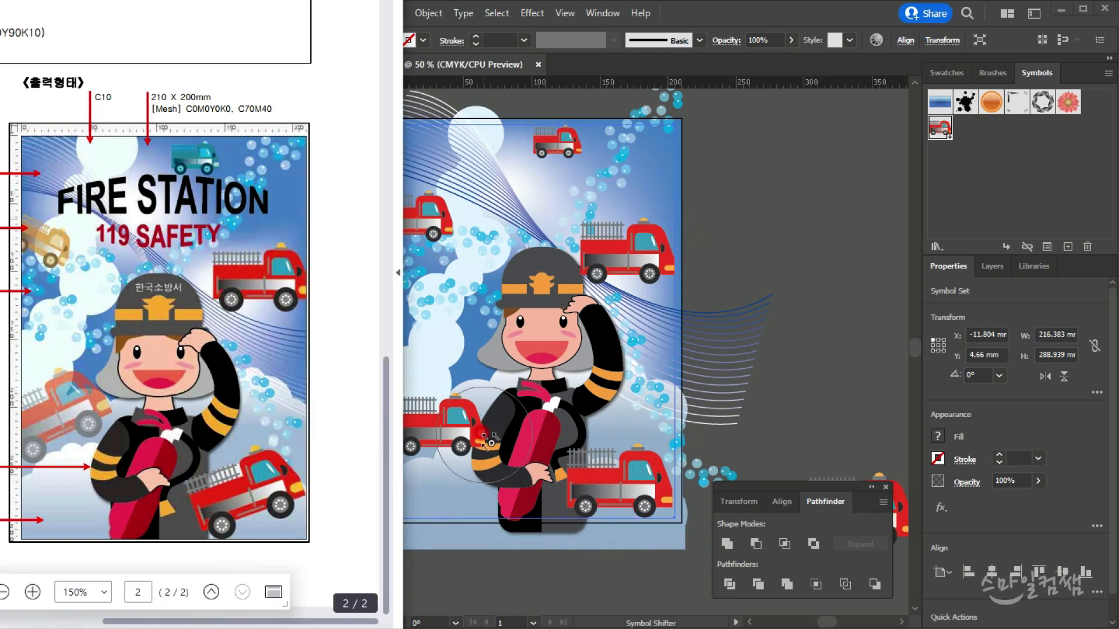
click(467, 429)
mouse_move(466, 431)
mouse_down()
mouse_move(456, 396)
mouse_move(456, 409)
mouse_move(436, 405)
mouse_up()
Enlarge the lower-left truck slightly, then shift it toward the poster's left edge and move the upper-left truck slightly down
click(309, 291)
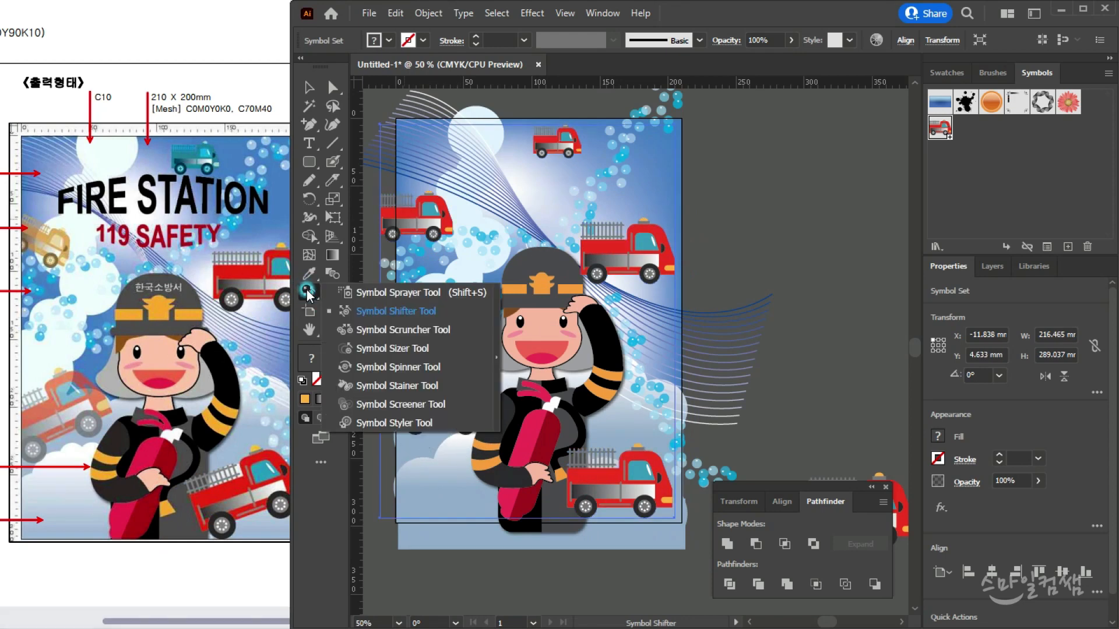
click(393, 348)
click(440, 441)
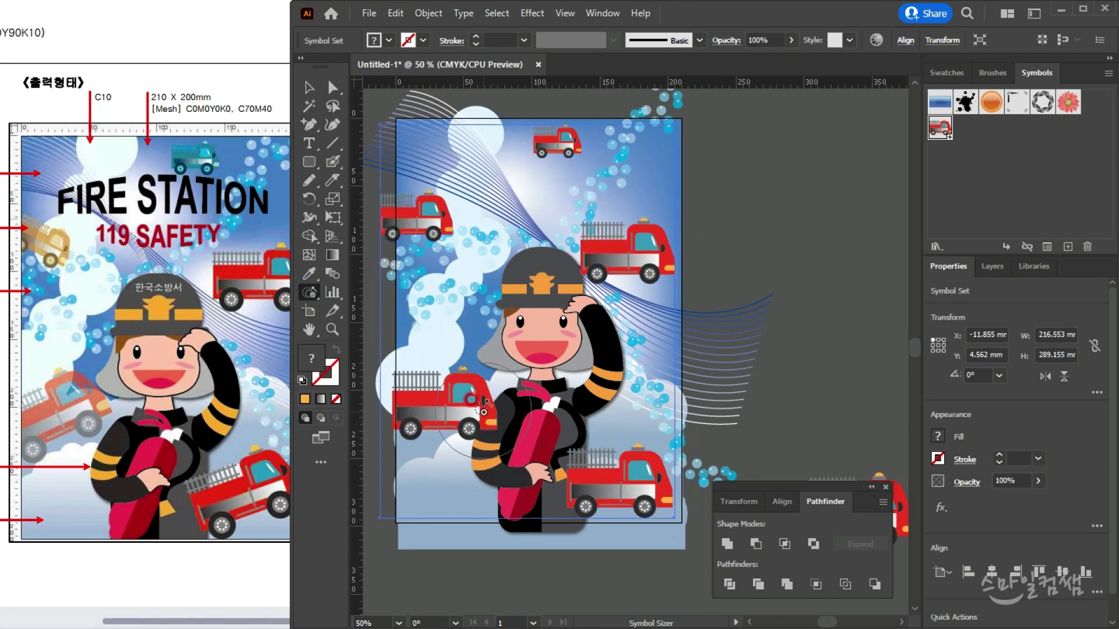
click(305, 292)
click(332, 314)
drag(443, 431, 454, 410)
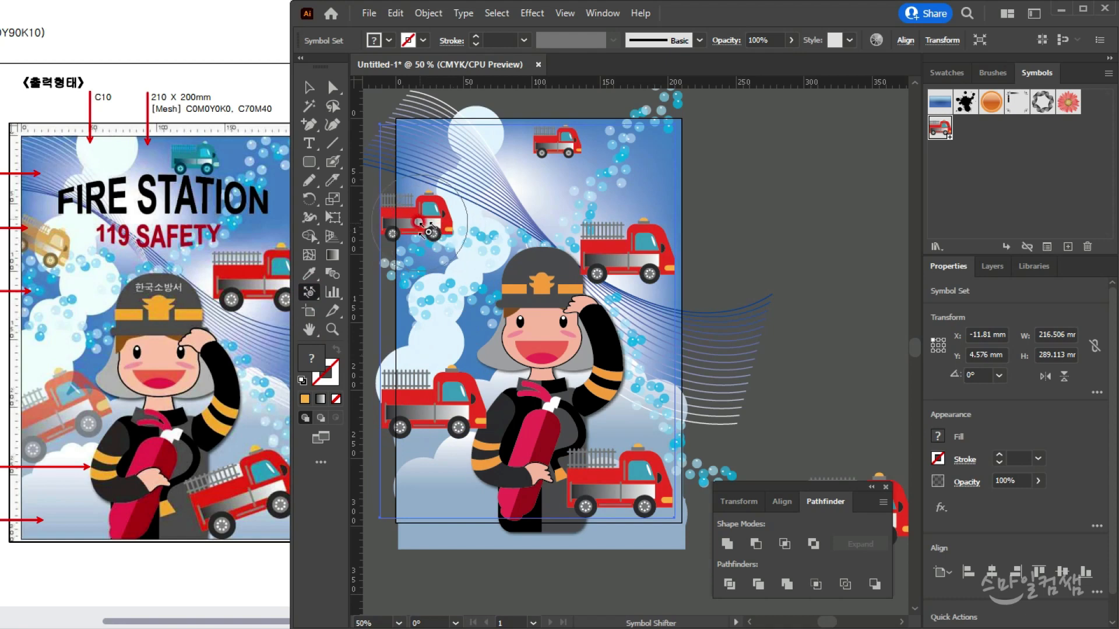
drag(432, 243, 433, 251)
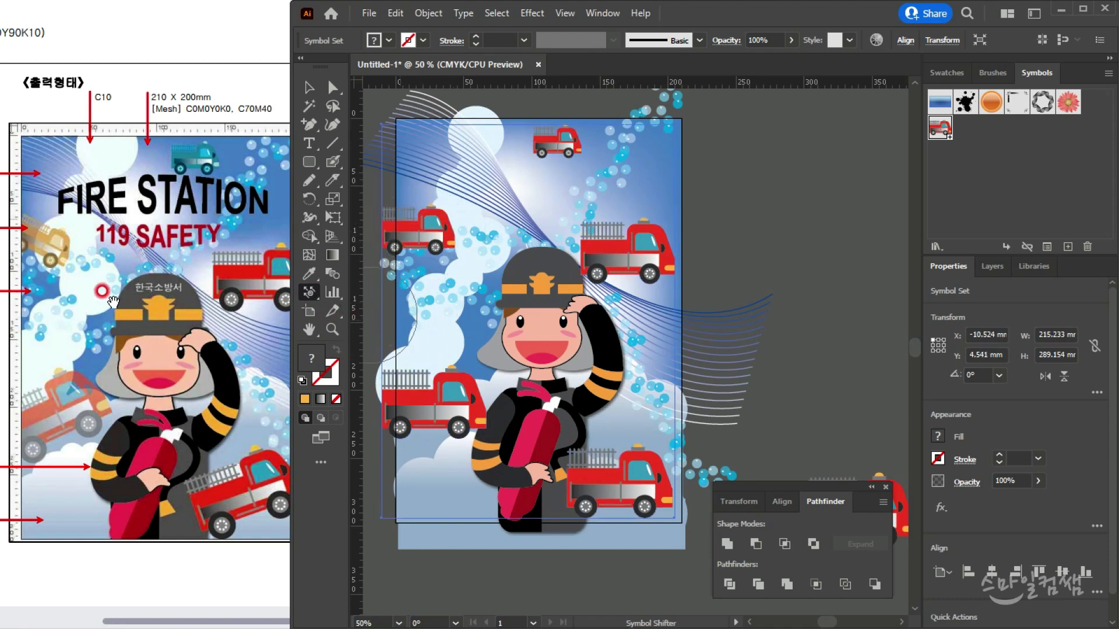
Rotate the upper-left truck to tilt downward and the two lower trucks to tilt upward with the Symbol Spinner, as in the reference
click(310, 293)
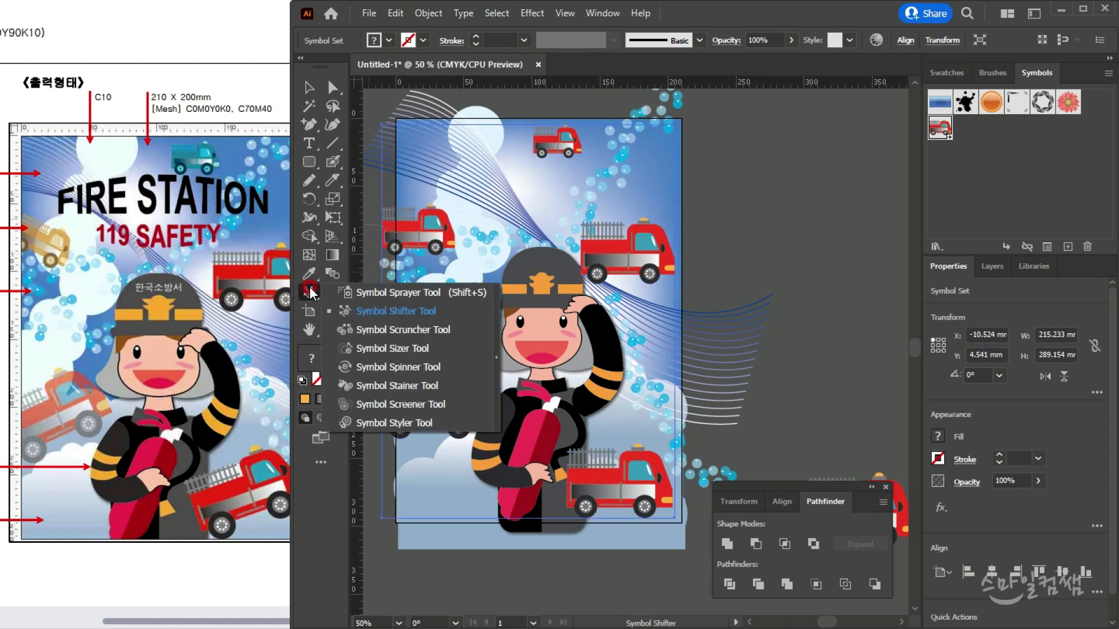
click(398, 367)
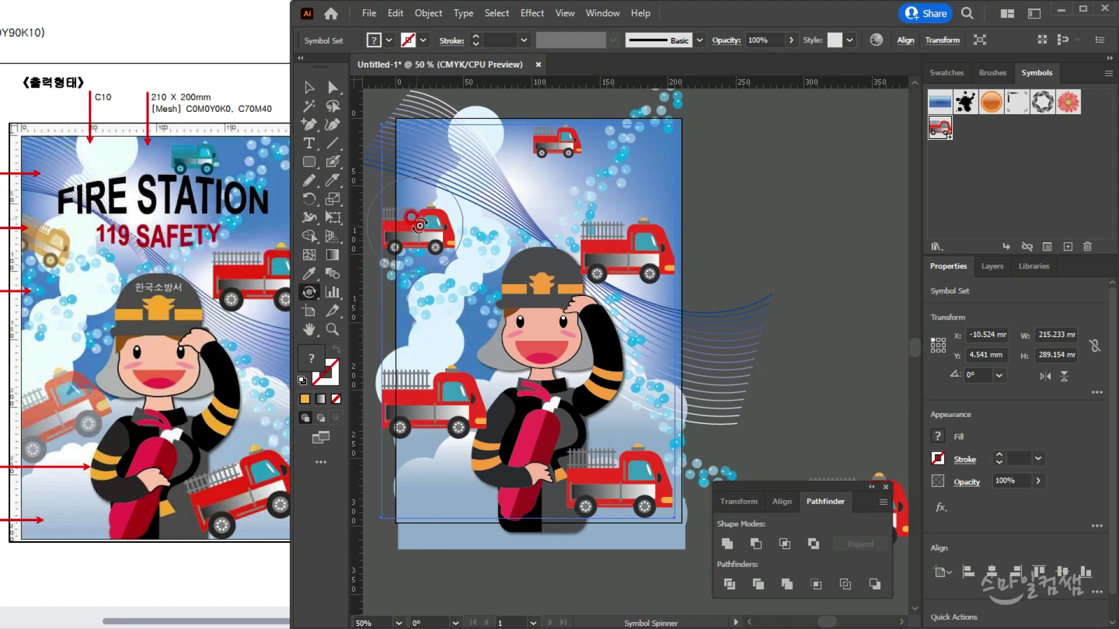
mouse_move(444, 226)
mouse_down()
mouse_move(452, 233)
mouse_move(439, 236)
mouse_up()
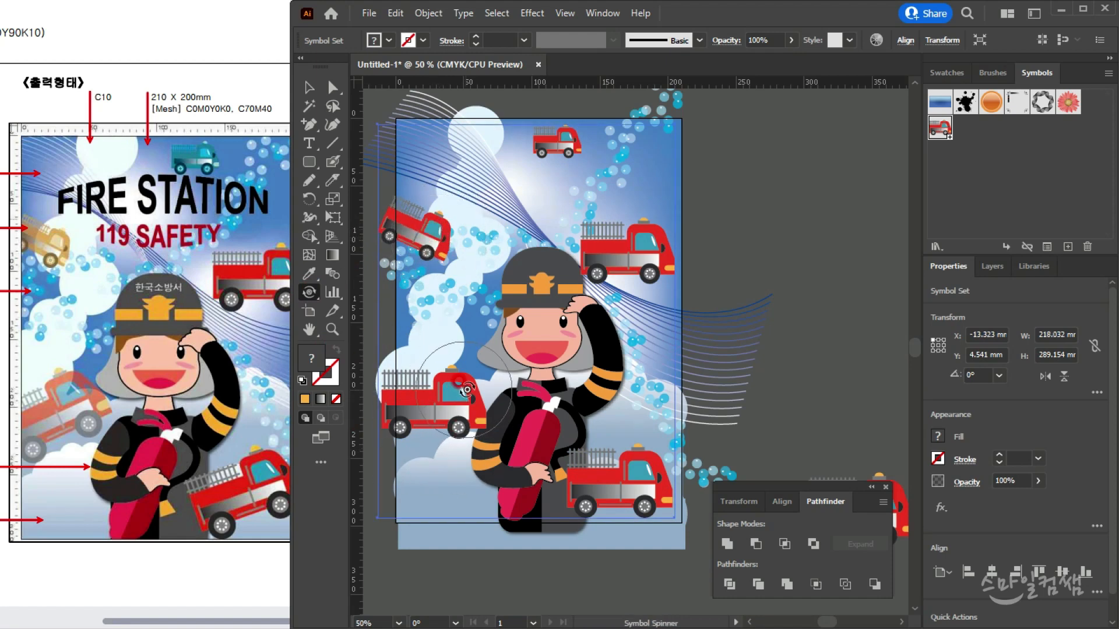
mouse_move(466, 375)
mouse_down()
mouse_move(497, 355)
mouse_move(486, 405)
mouse_up()
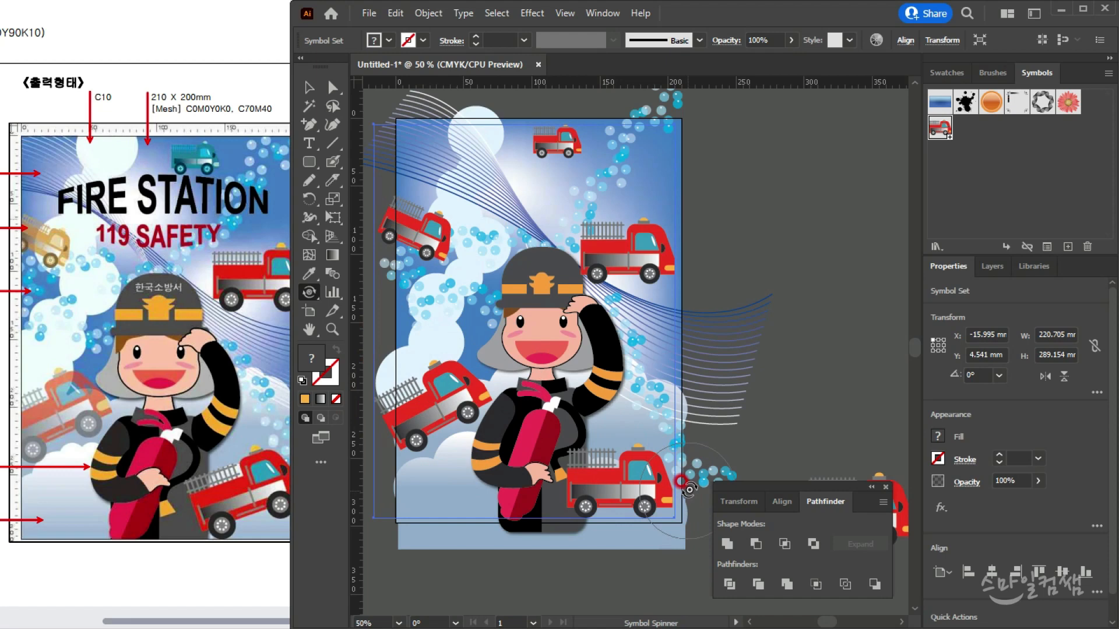
mouse_move(665, 486)
mouse_down()
mouse_move(633, 451)
mouse_move(670, 463)
mouse_move(637, 457)
mouse_move(655, 471)
mouse_move(643, 449)
mouse_move(645, 463)
mouse_move(610, 493)
mouse_move(649, 541)
mouse_move(577, 534)
mouse_up()
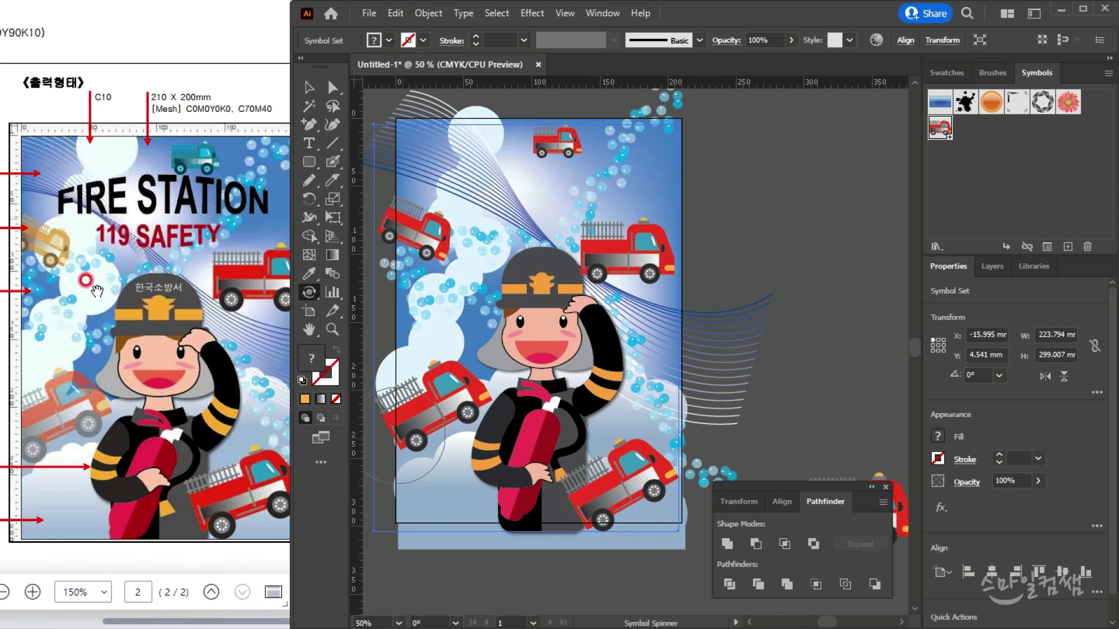
Stain the small top-centre truck cyan and the upper-left truck yellow-orange with the Symbol Stainer
click(308, 292)
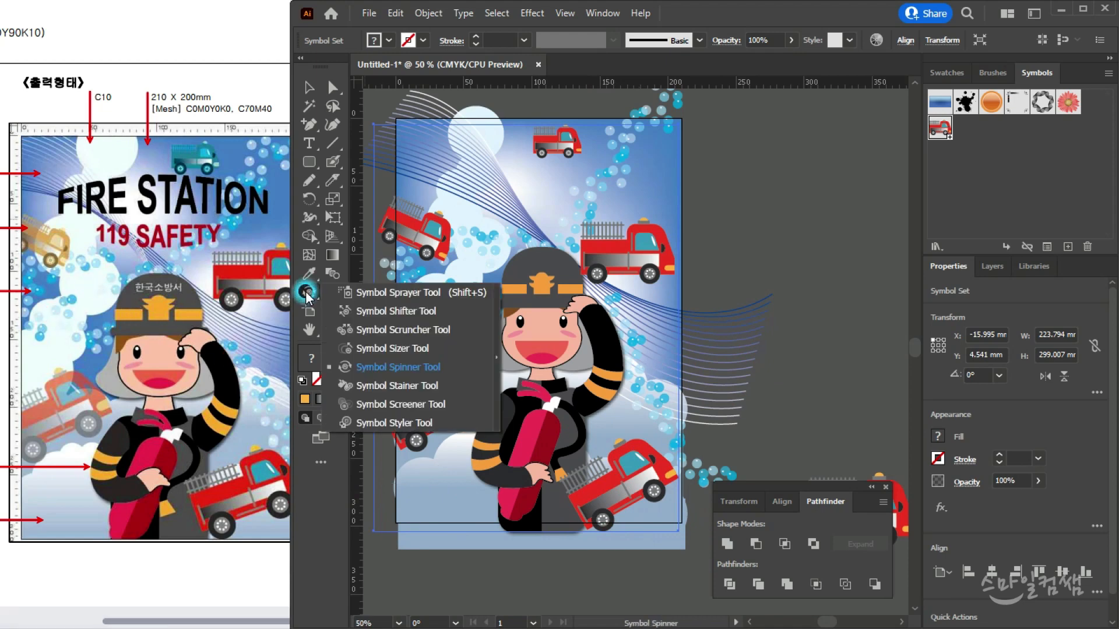
click(397, 385)
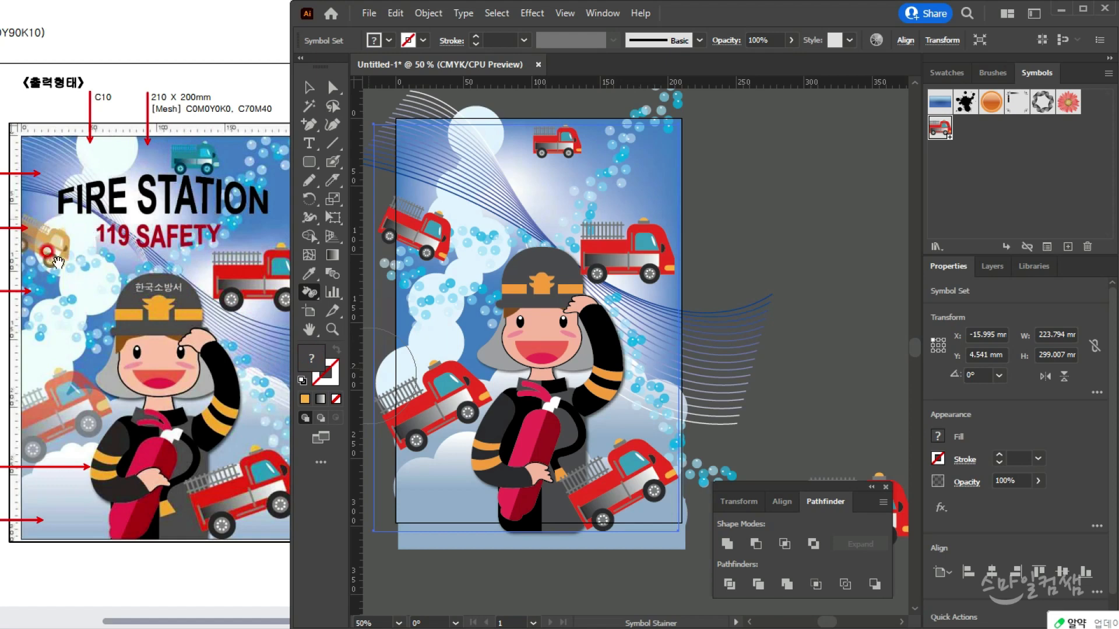
click(948, 87)
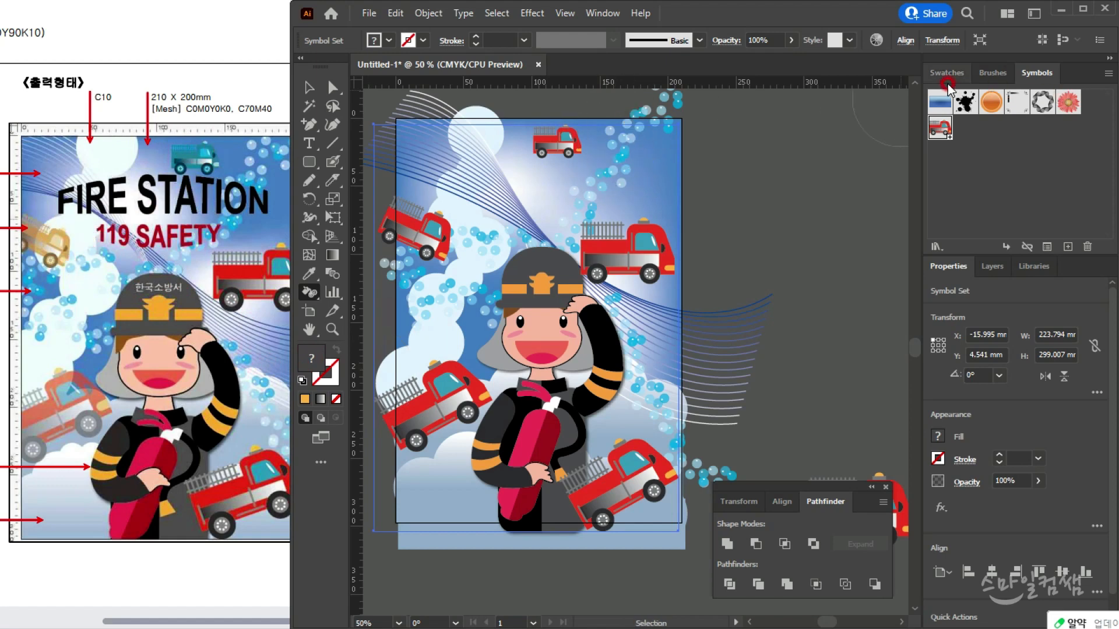
click(947, 74)
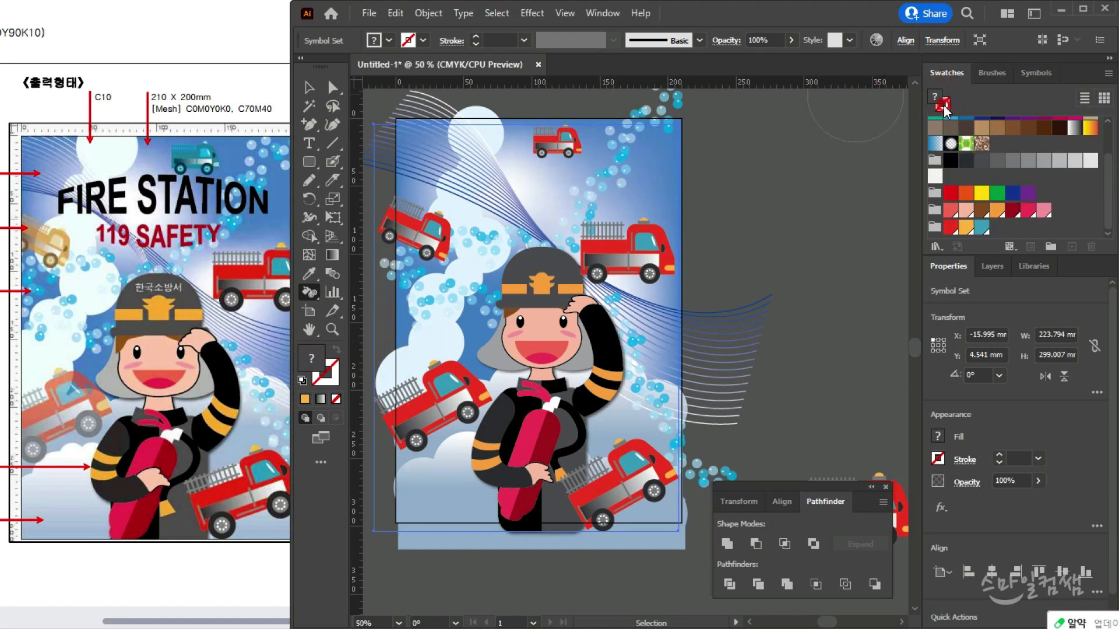
click(928, 125)
scroll(1060, 182, up, 3)
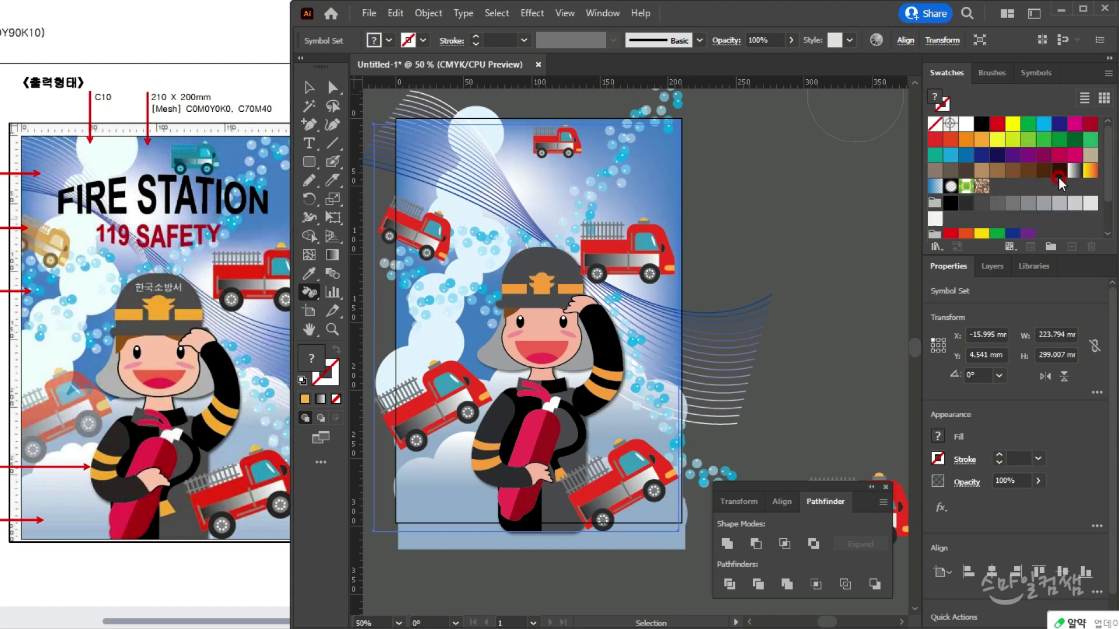
click(1042, 133)
click(557, 151)
drag(557, 150, 564, 140)
click(964, 138)
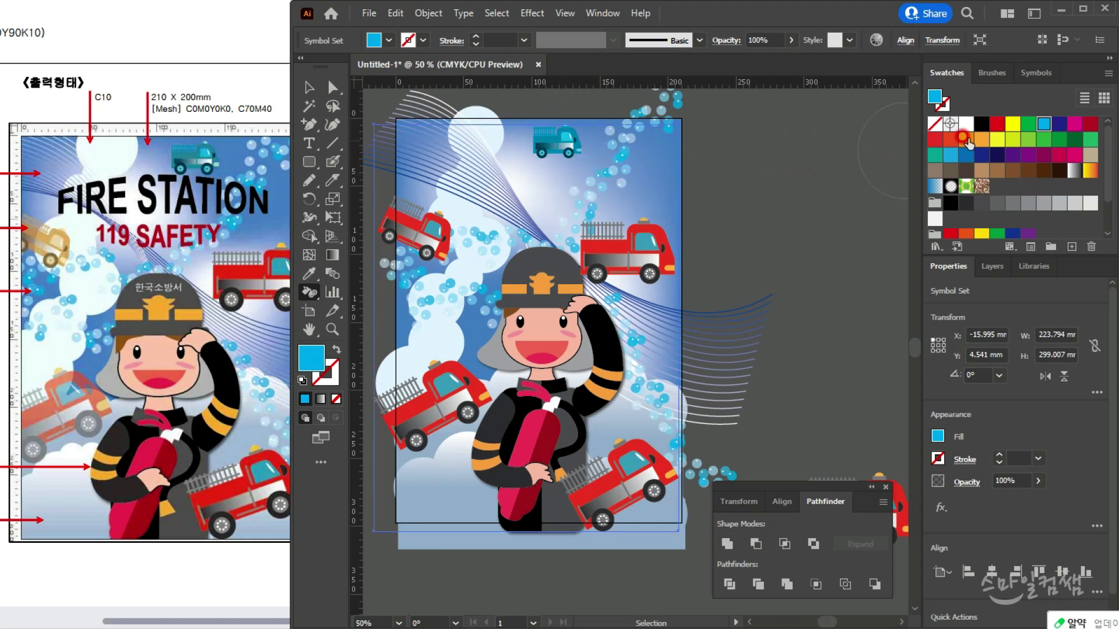
mouse_move(411, 231)
mouse_down()
mouse_move(428, 262)
mouse_move(453, 272)
mouse_move(439, 235)
mouse_up()
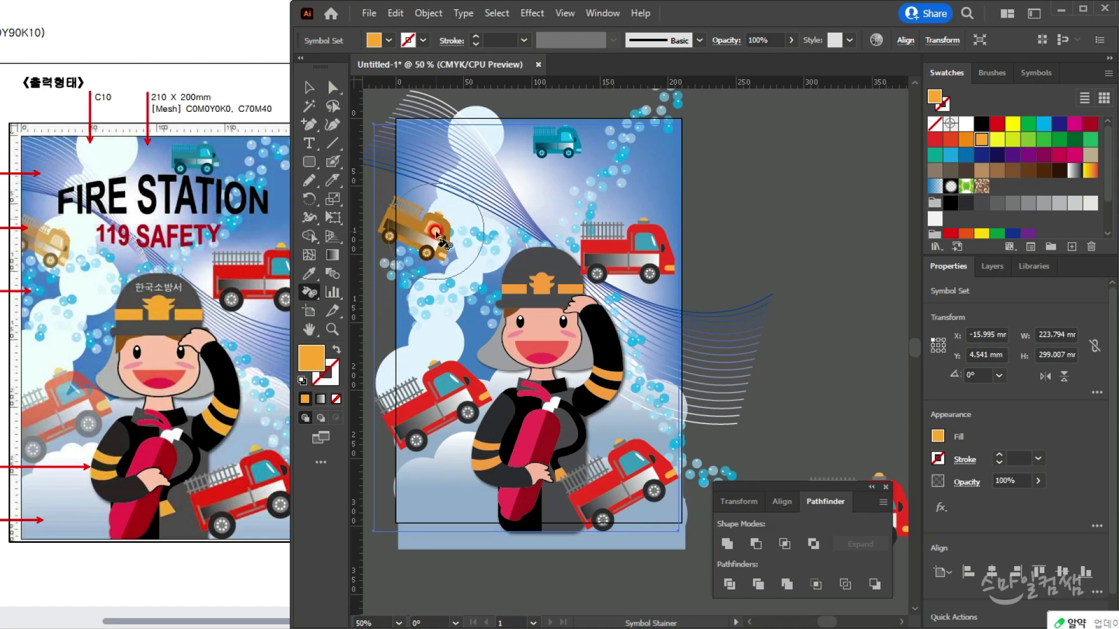
Finish staining the upper-left truck yellow-orange, then make it semi-transparent with the Symbol Screener as in the reference
drag(438, 235, 438, 235)
click(310, 293)
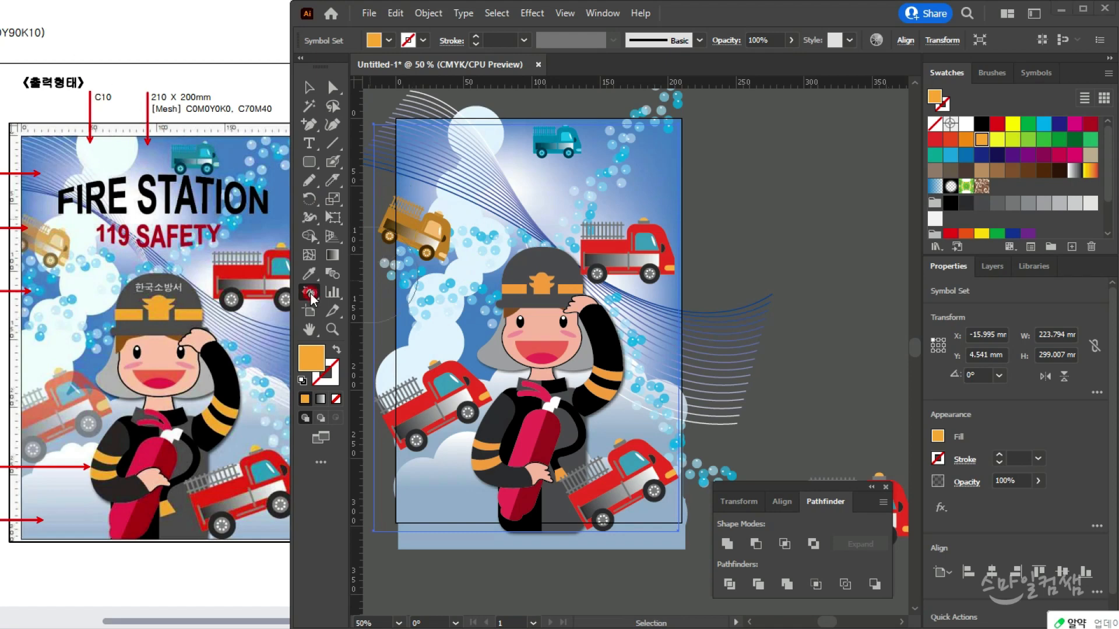
click(311, 293)
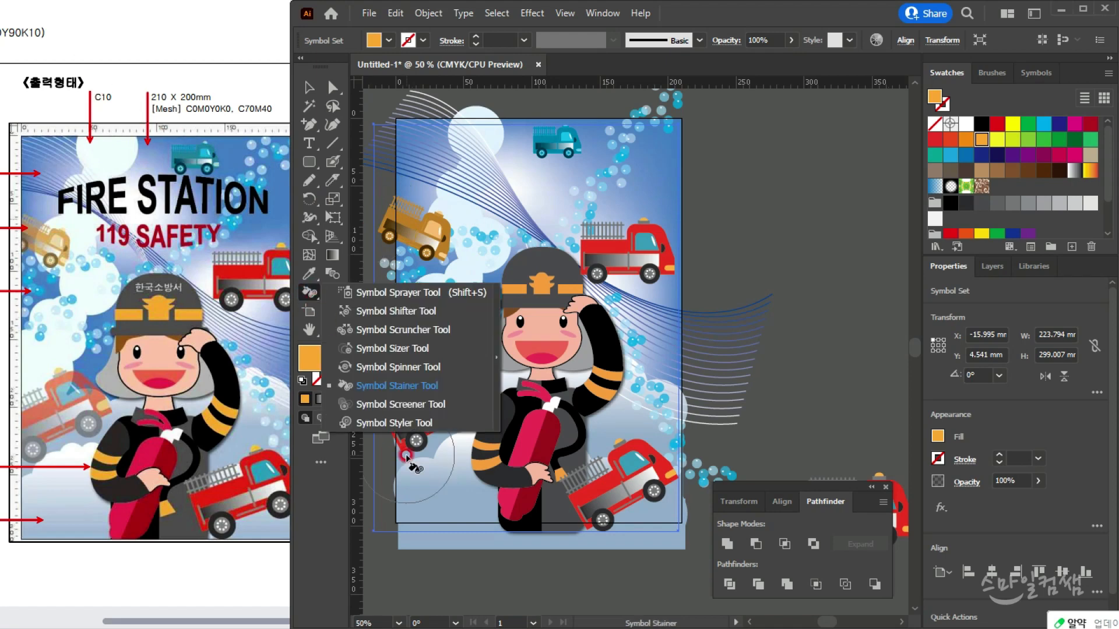
click(416, 405)
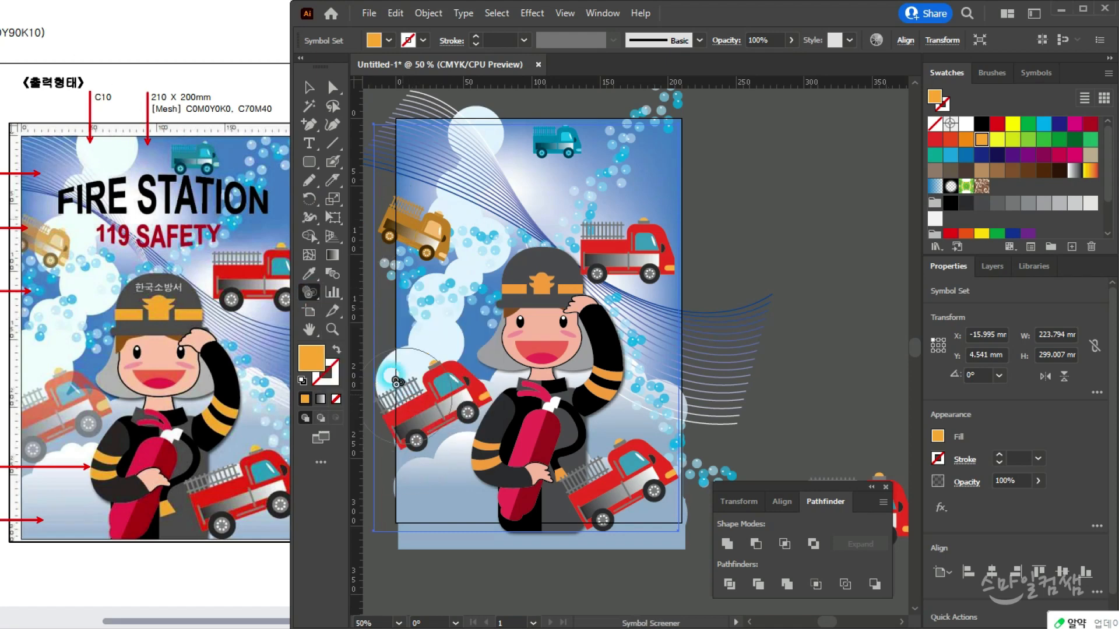
drag(421, 234, 420, 242)
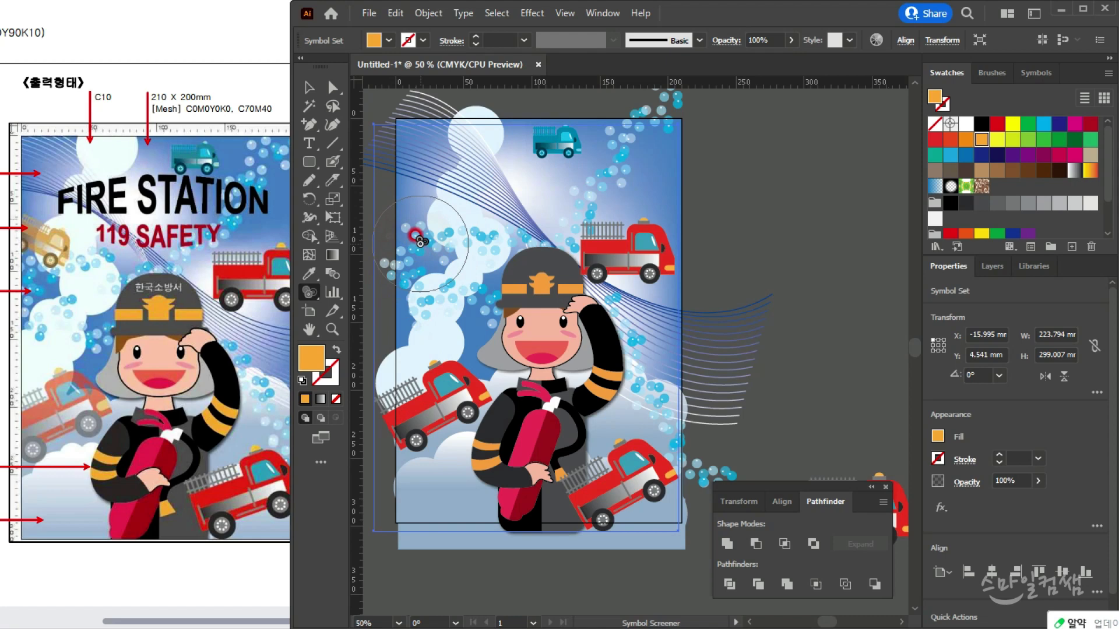
mouse_move(421, 241)
mouse_down()
mouse_move(432, 265)
mouse_move(421, 235)
mouse_up()
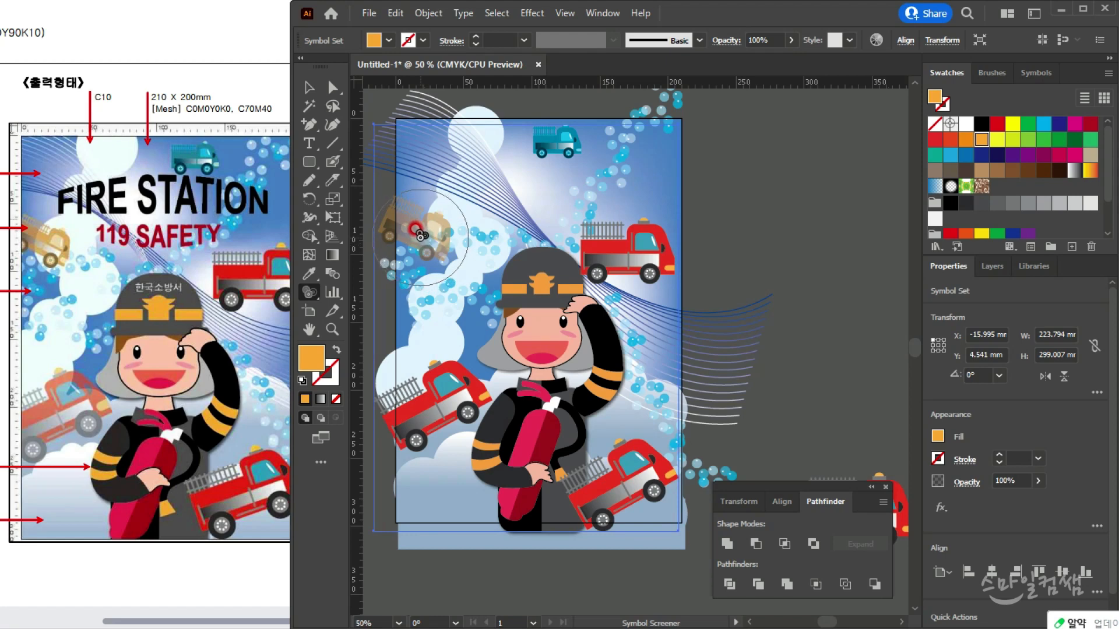
Make the lower-left red truck semi-transparent with the Symbol Screener to match the reference
click(77, 392)
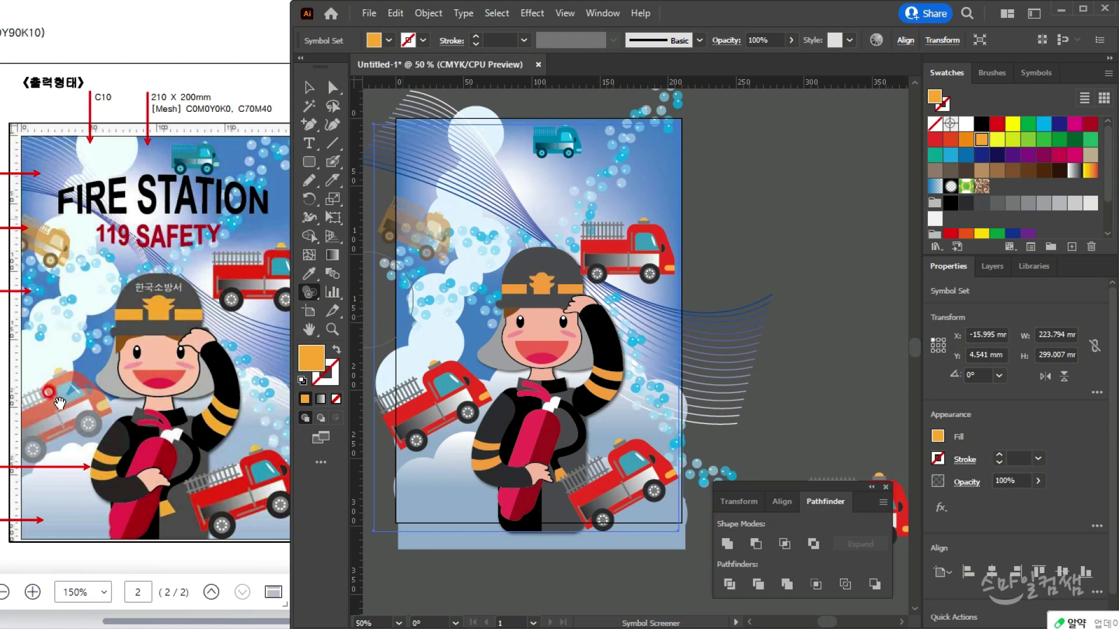
drag(432, 402, 435, 404)
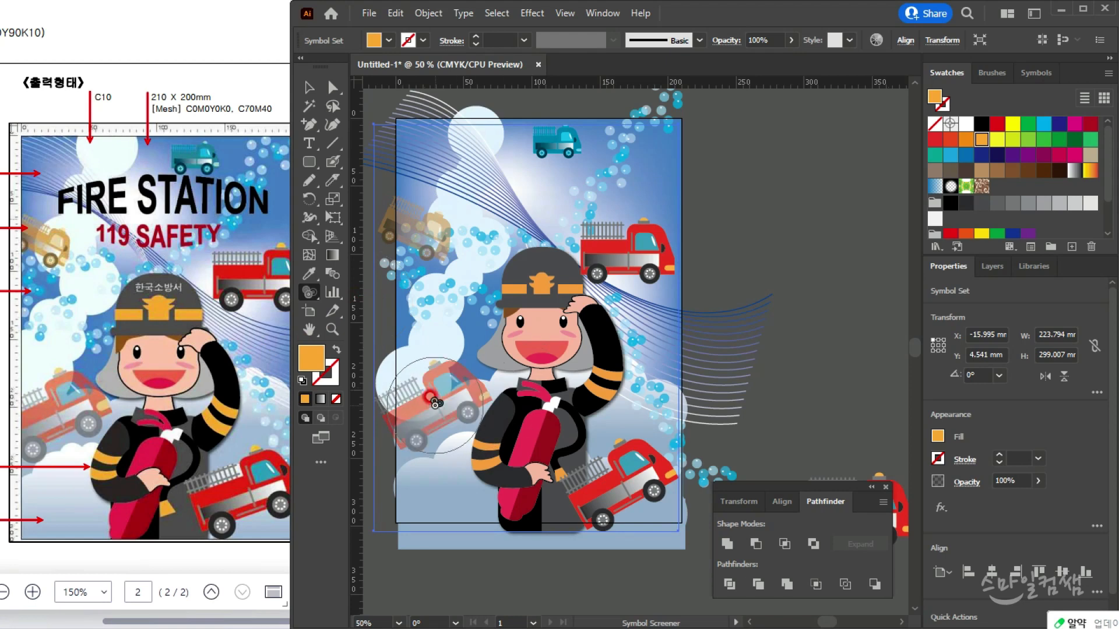
click(656, 383)
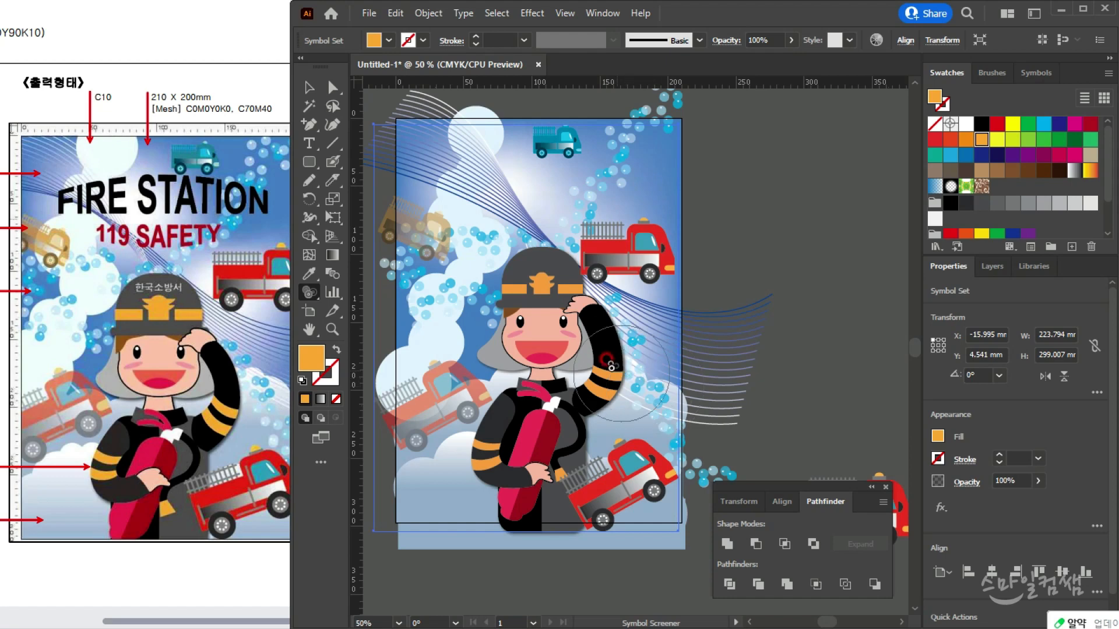
Remove the spare fire truck beside the artboard and clear the selection
click(309, 88)
click(459, 198)
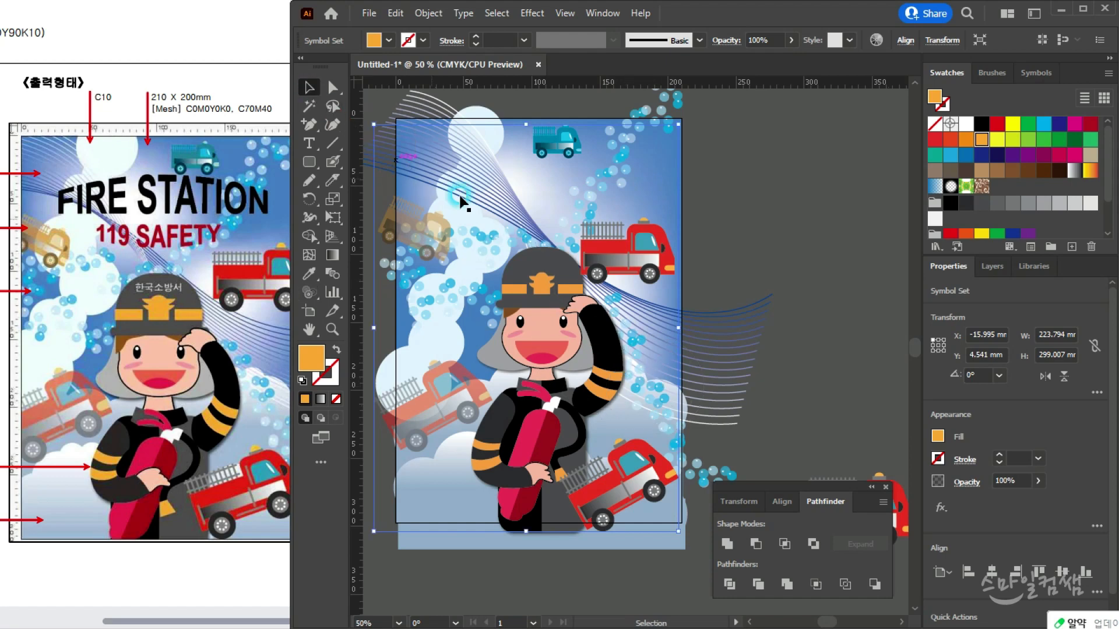
click(797, 300)
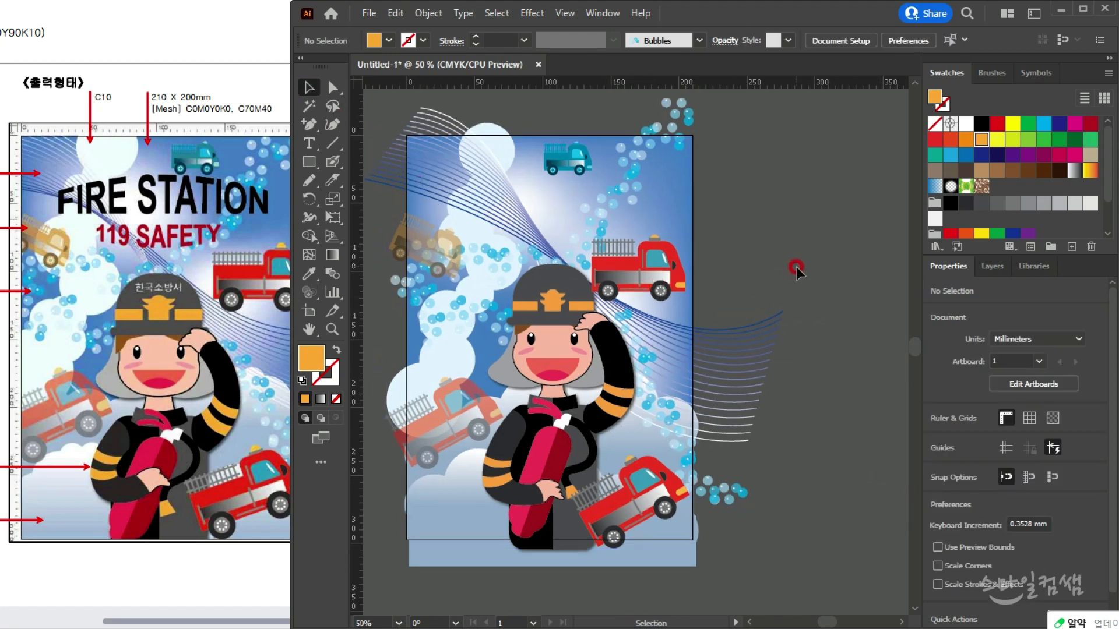
click(747, 282)
click(765, 283)
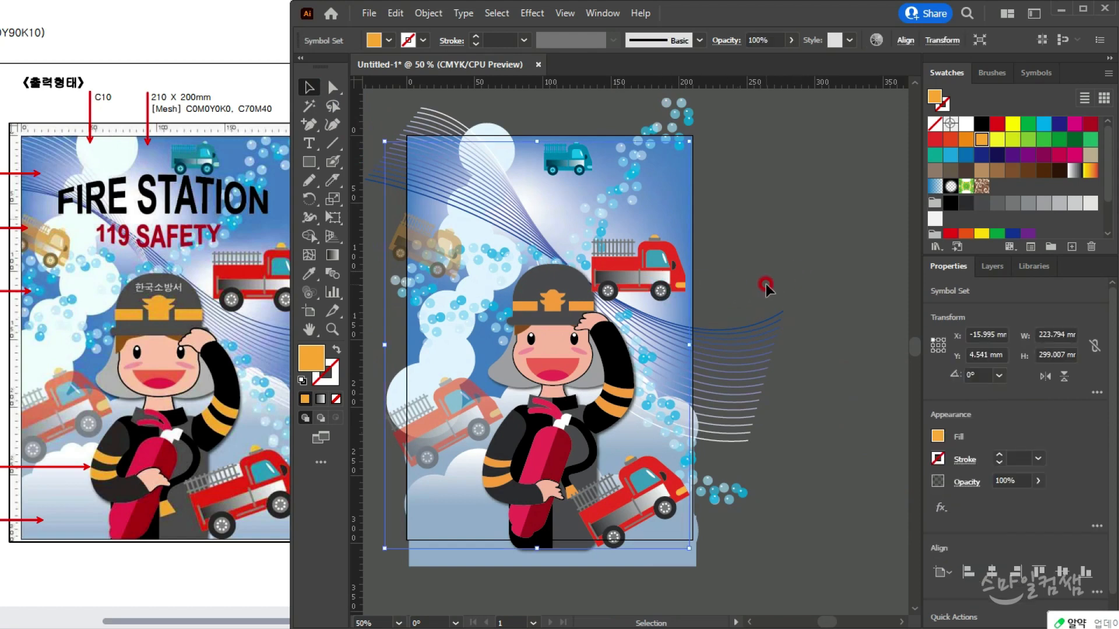
click(787, 207)
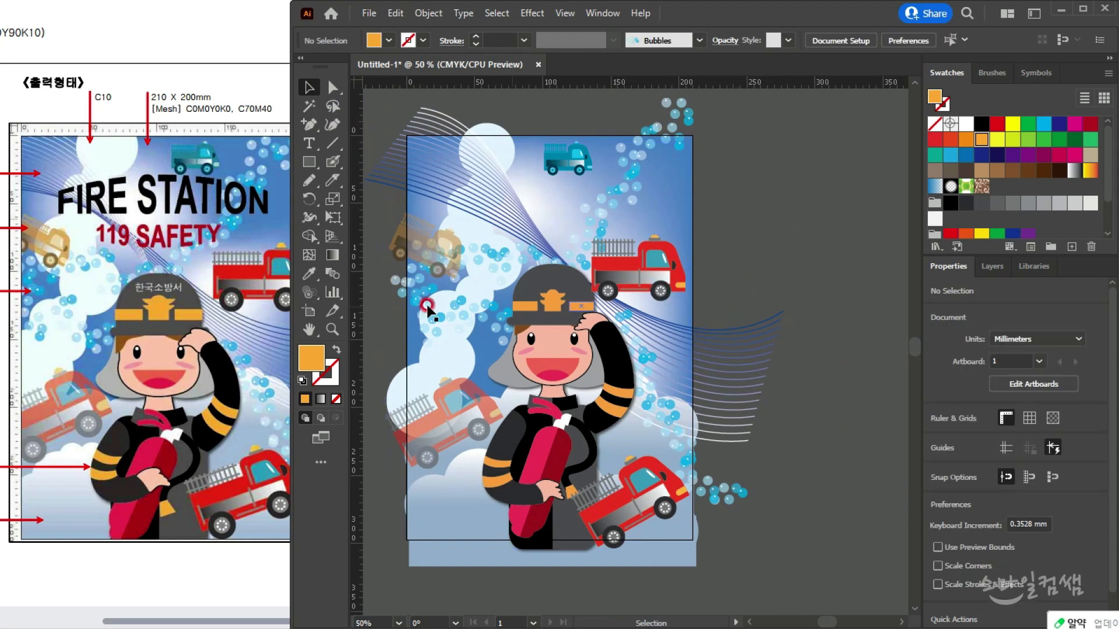
Check the reference's text specifications and add the point text "FIRE STATION" in the upper part of the poster
click(174, 247)
drag(120, 202, 127, 133)
click(760, 227)
click(326, 236)
click(310, 294)
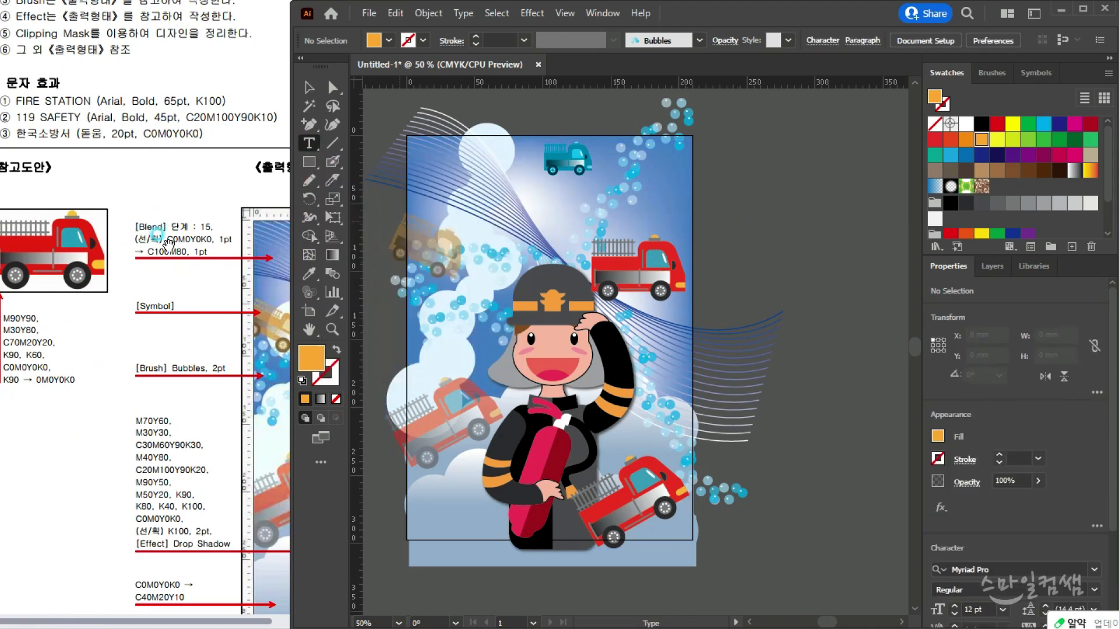
click(447, 192)
click(737, 316)
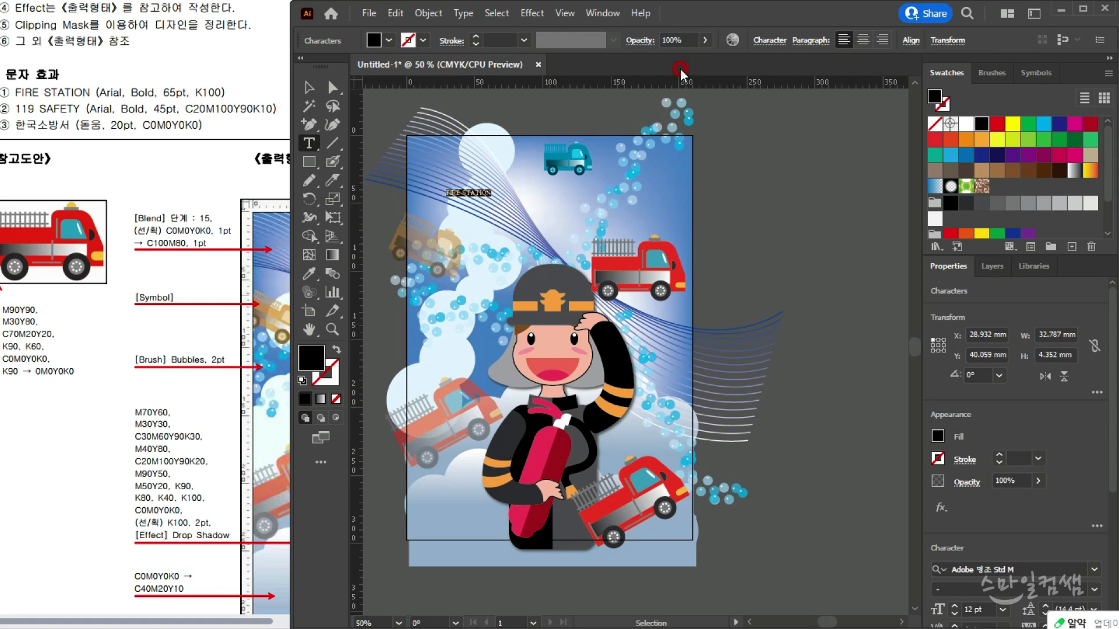
Set the "FIRE STATION" text to Arial Bold at 65 pt
key(ctrl+t)
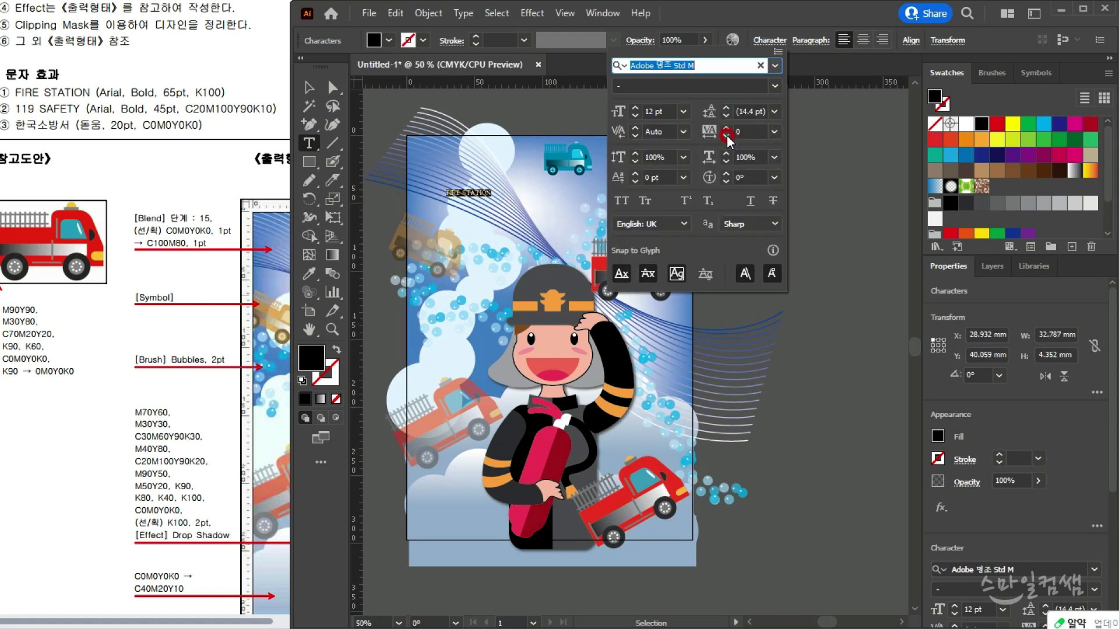
text(ar)
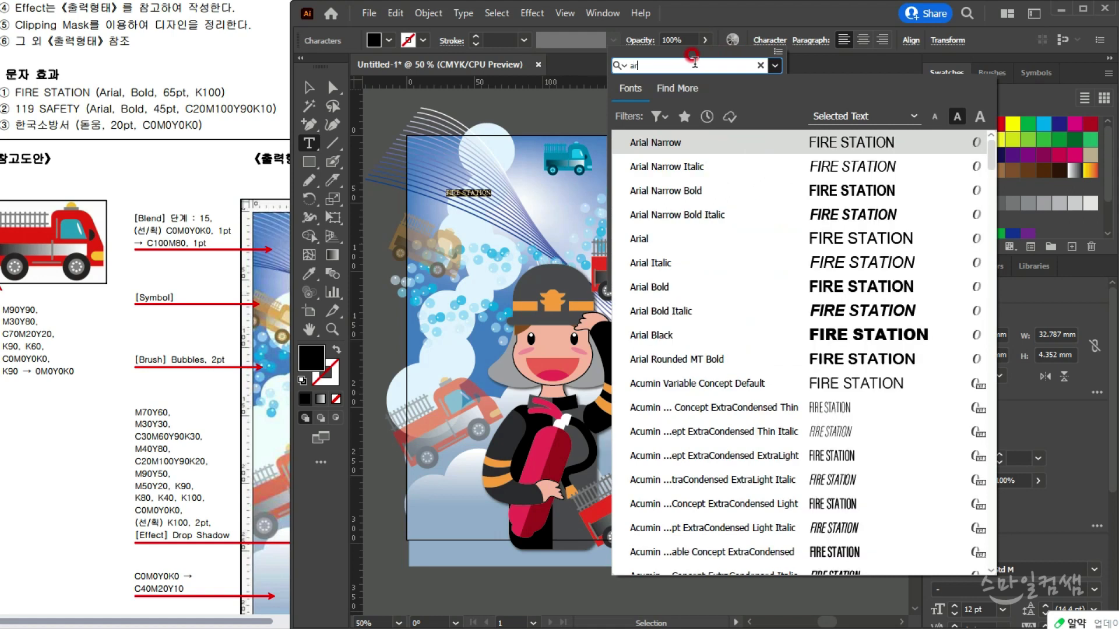
click(660, 287)
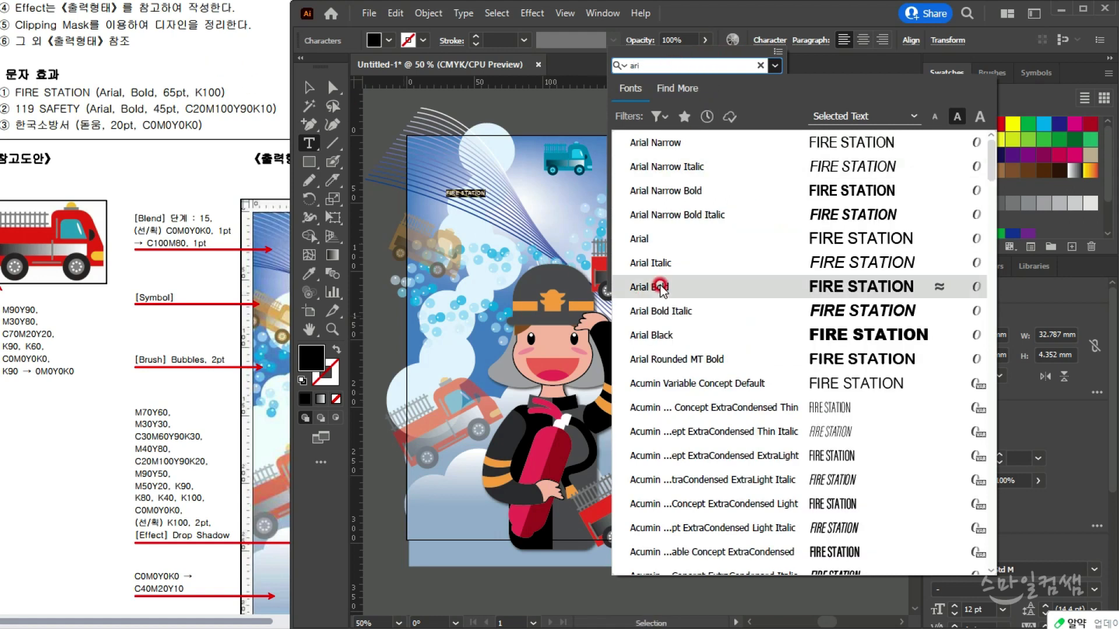
click(676, 54)
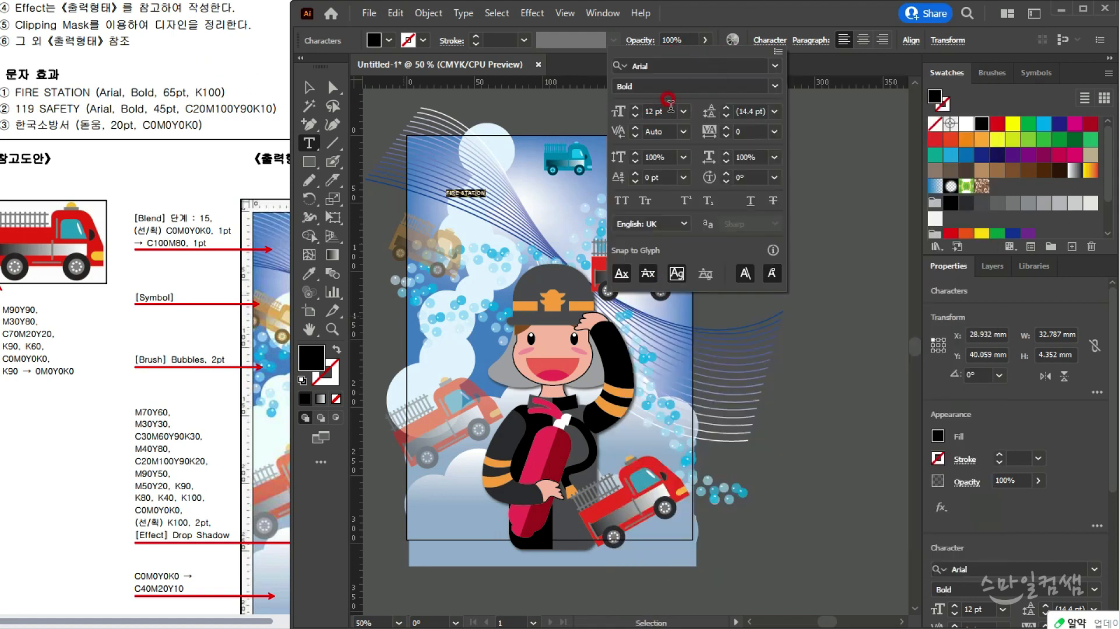
click(609, 112)
text(65)
key(Return)
click(942, 158)
click(360, 83)
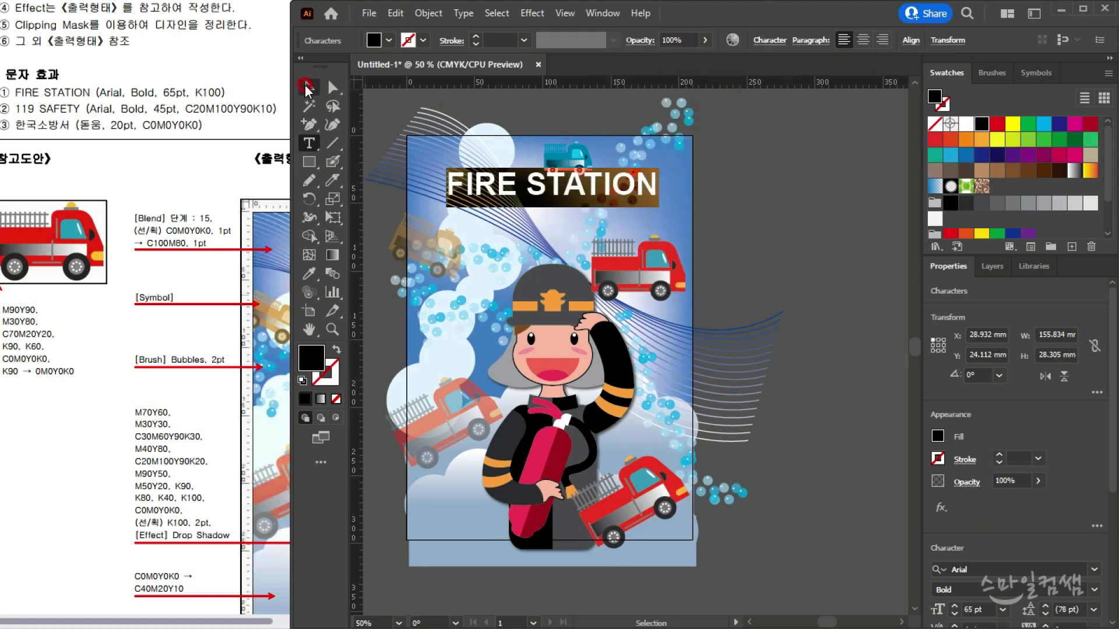
Move the "FIRE STATION" title slightly down, below the small cyan truck, and compare it with the reference
drag(518, 186, 522, 200)
click(208, 295)
drag(220, 309, 20, 255)
click(588, 198)
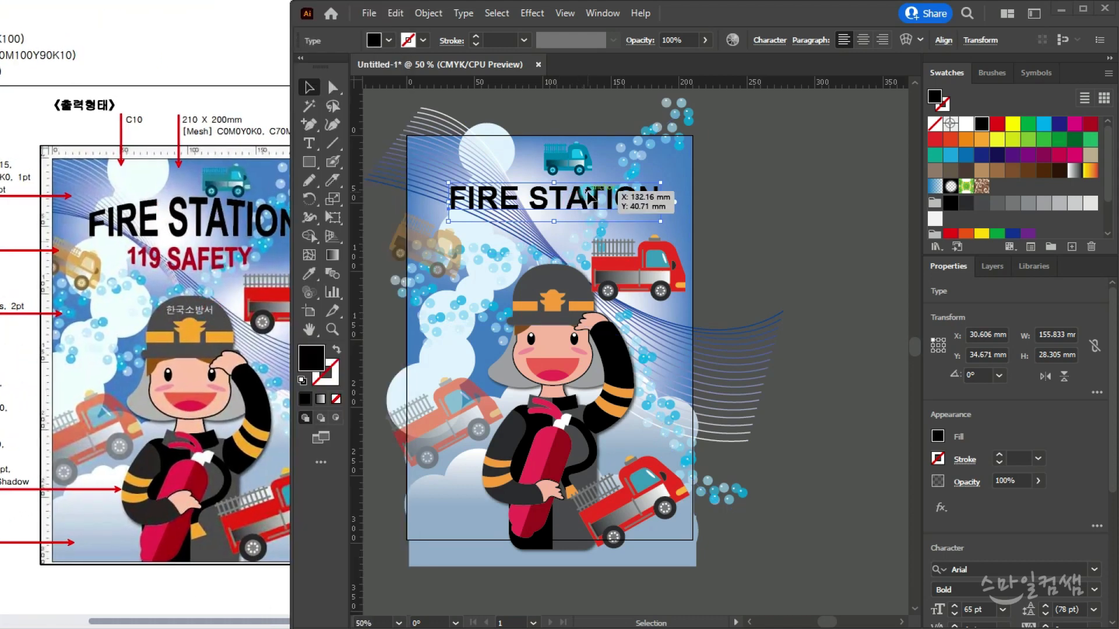
Start an envelope warp on the "FIRE STATION" title and set its style to Arc Upper
click(482, 135)
click(431, 14)
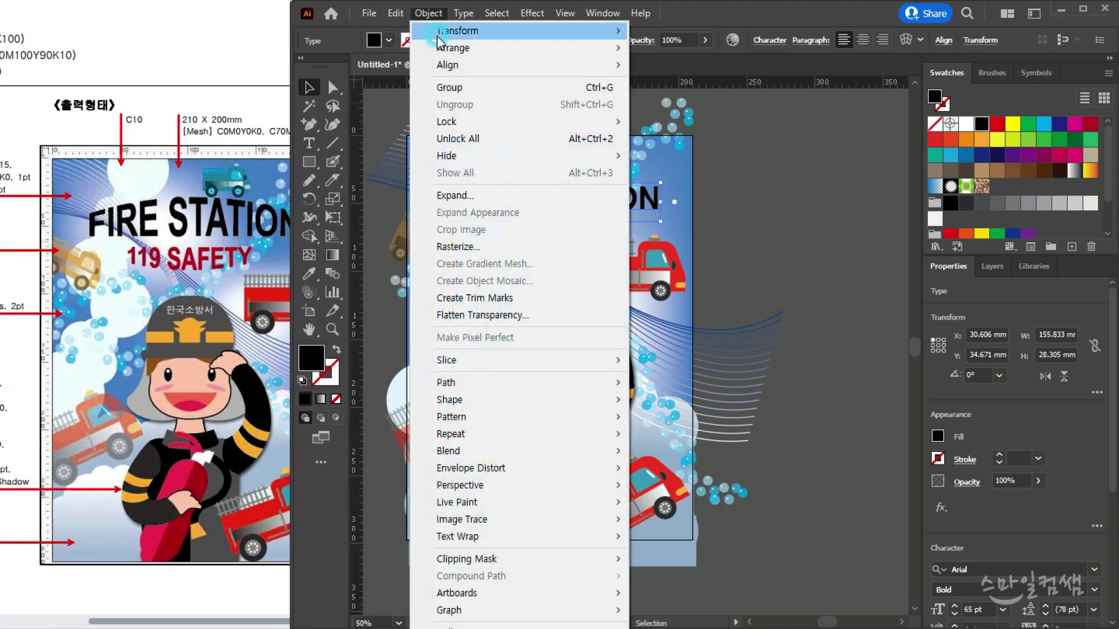
mouse_move(563, 468)
click(678, 466)
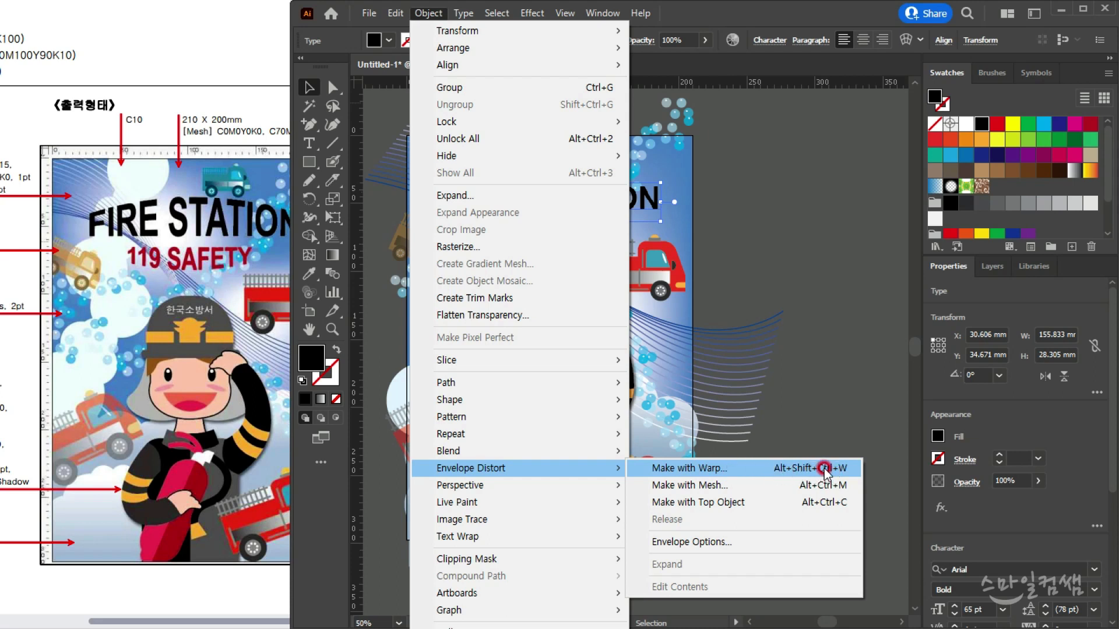
click(753, 474)
drag(729, 211, 529, 271)
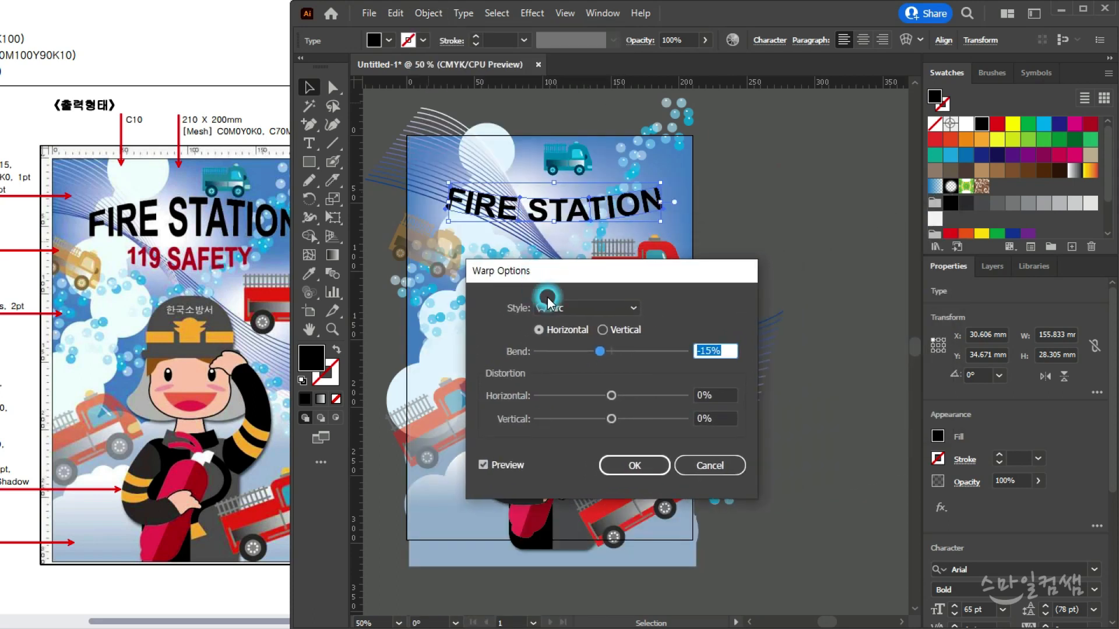
drag(601, 351, 646, 356)
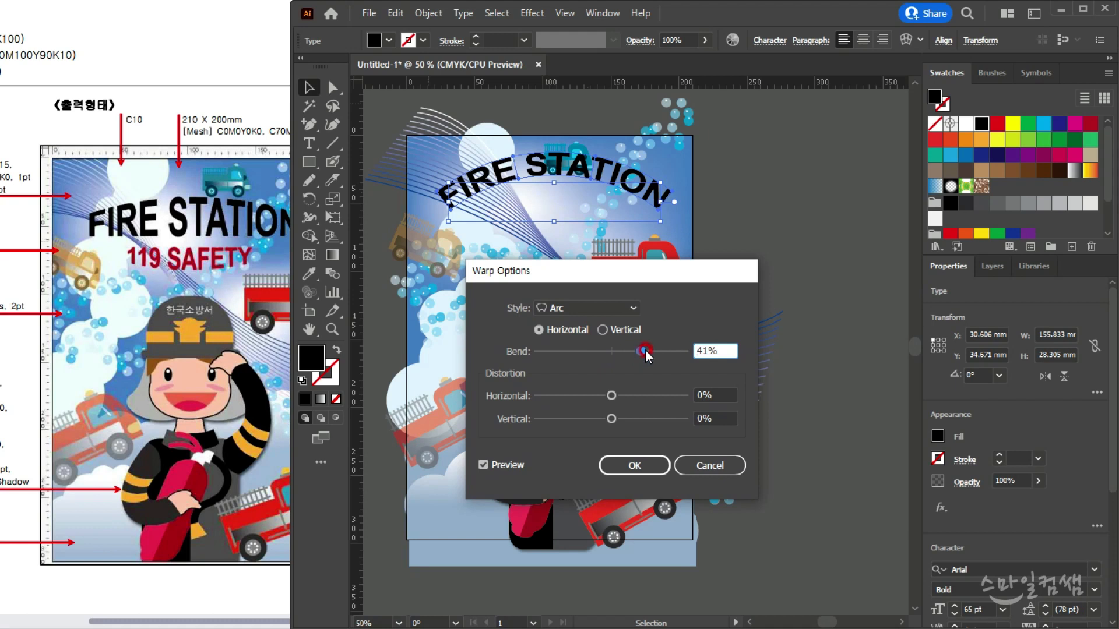
click(565, 318)
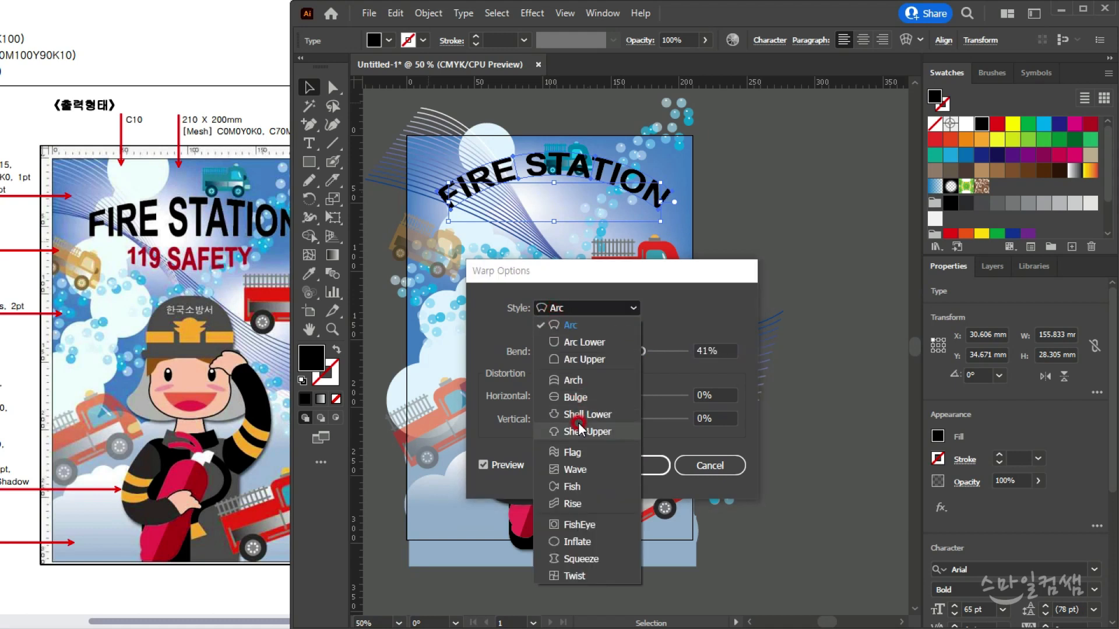
click(574, 360)
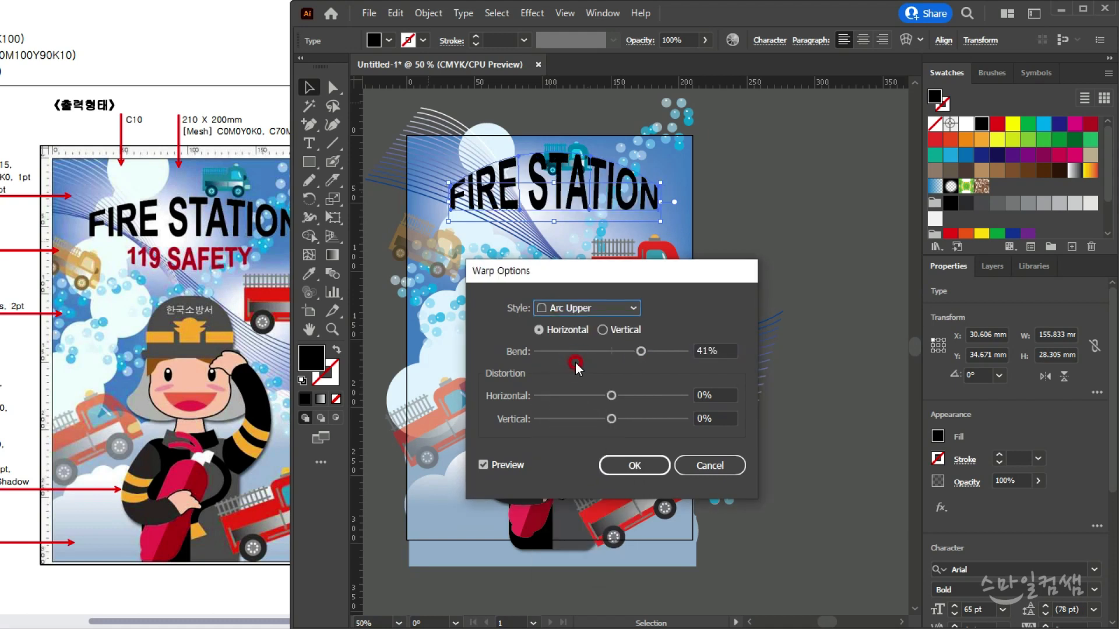
Apply the title's Arc Upper warp with a 25% bend, then shift the title slightly down-left beneath the cyan truck
click(711, 348)
click(637, 351)
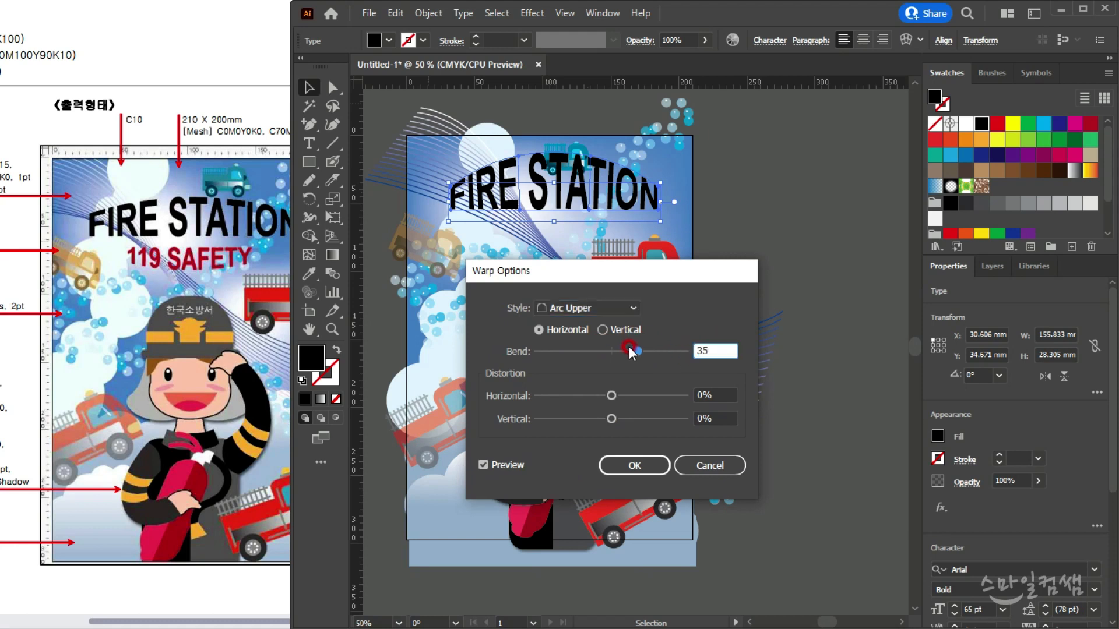
click(702, 391)
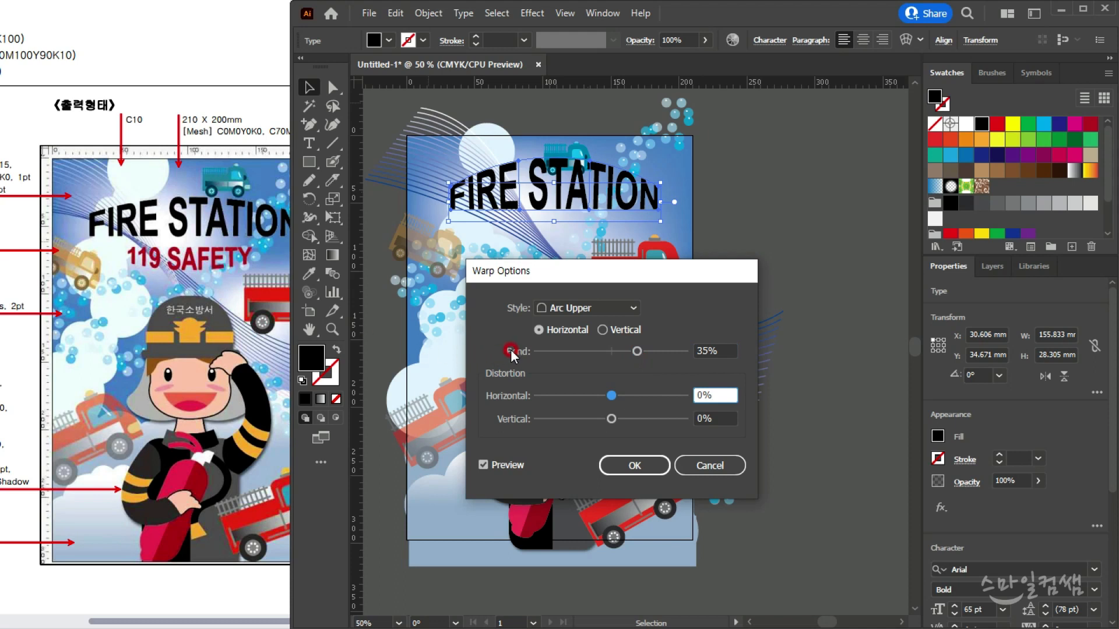
click(715, 348)
text(25)
click(712, 394)
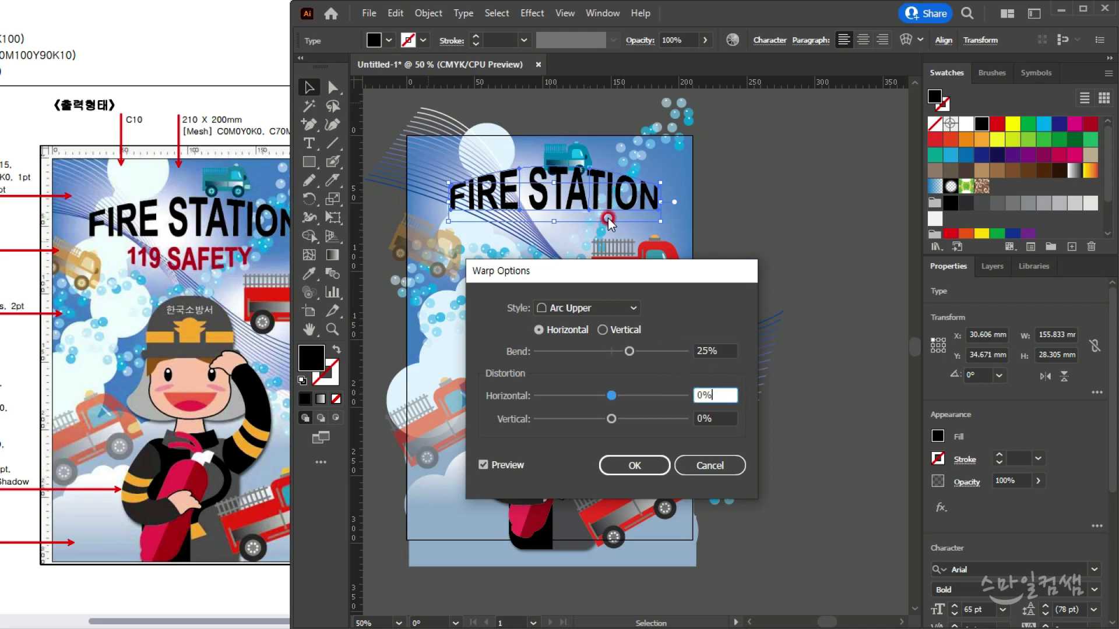
click(609, 461)
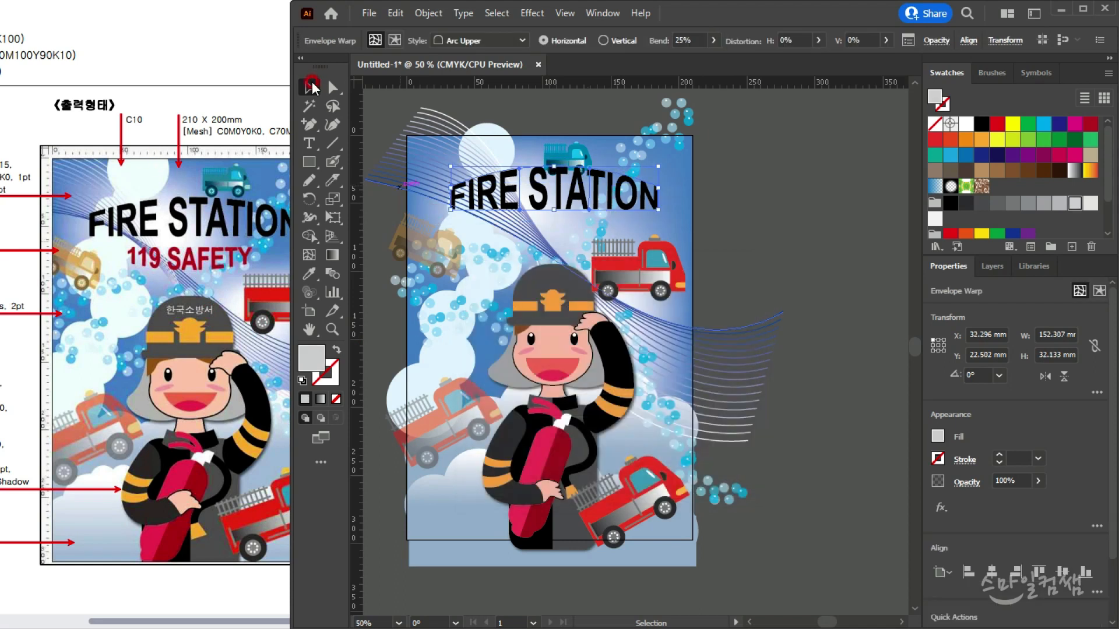
mouse_move(604, 217)
mouse_down()
mouse_move(653, 213)
mouse_move(601, 227)
mouse_move(602, 204)
mouse_up()
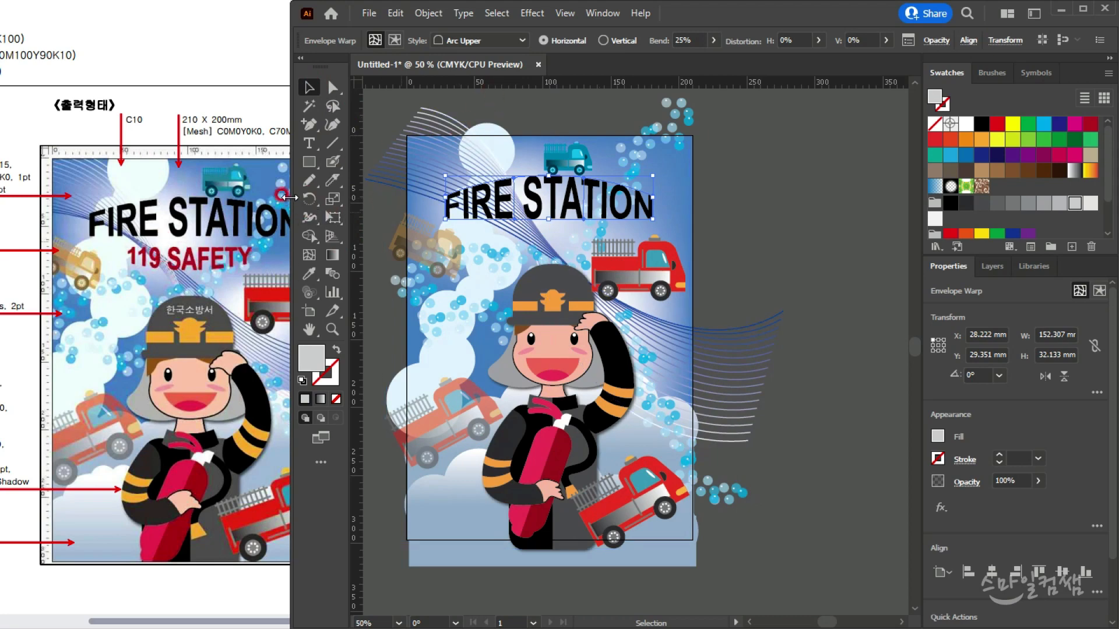
Add the point text "119 SAFETY" beneath the "FIRE STATION" title, above the firefighter's helmet
click(309, 144)
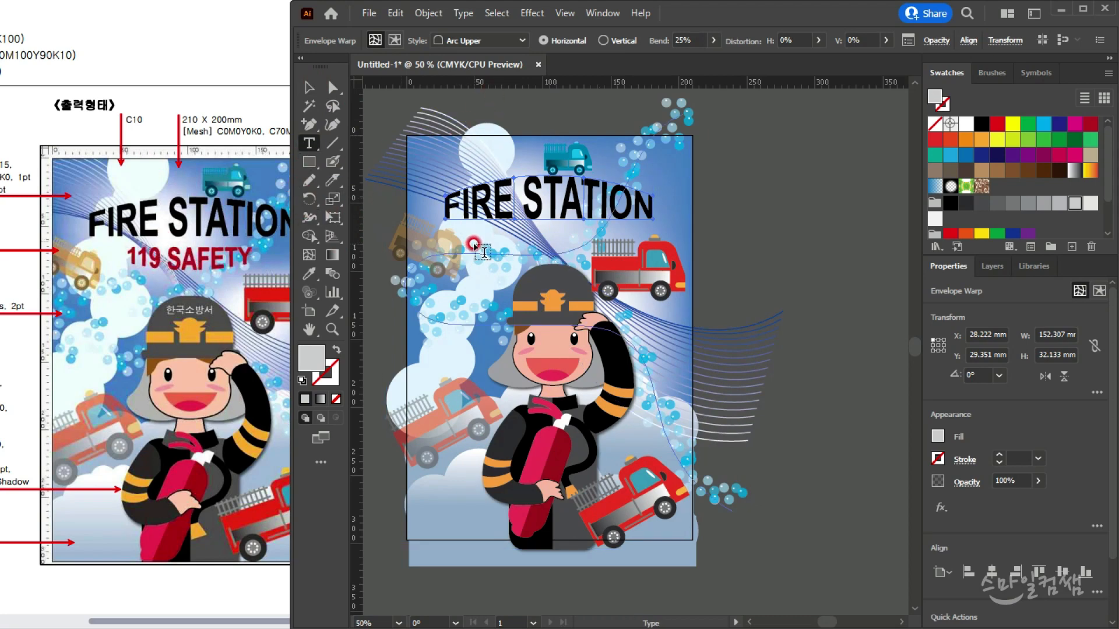
scroll(484, 252, up, 2)
click(478, 236)
text(1)
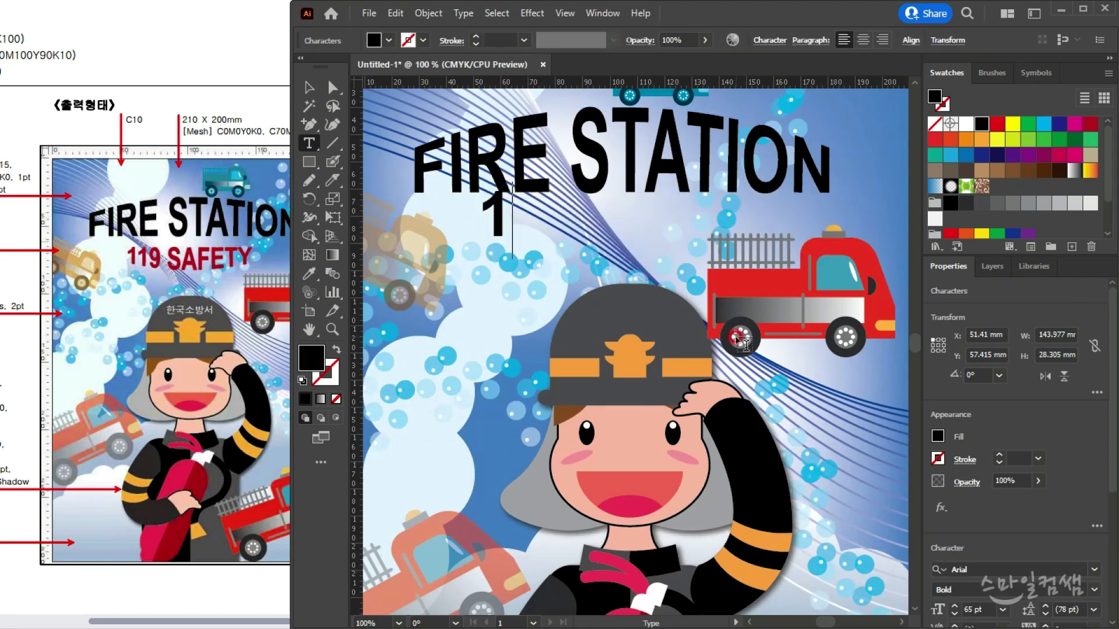
text(19 SAF)
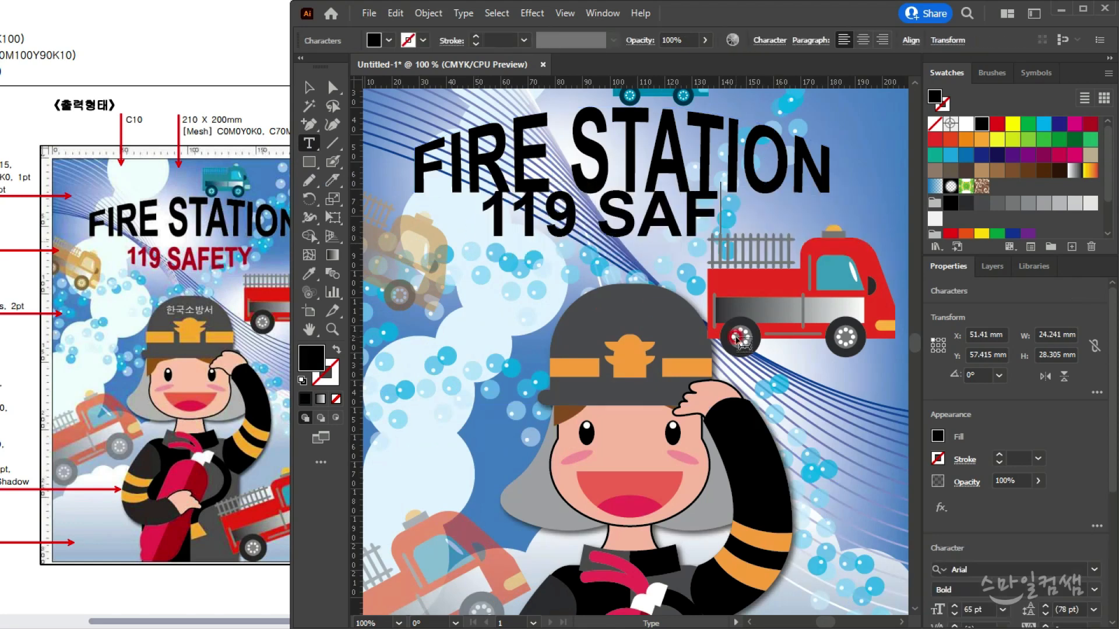
text(ETY)
key(ctrl)
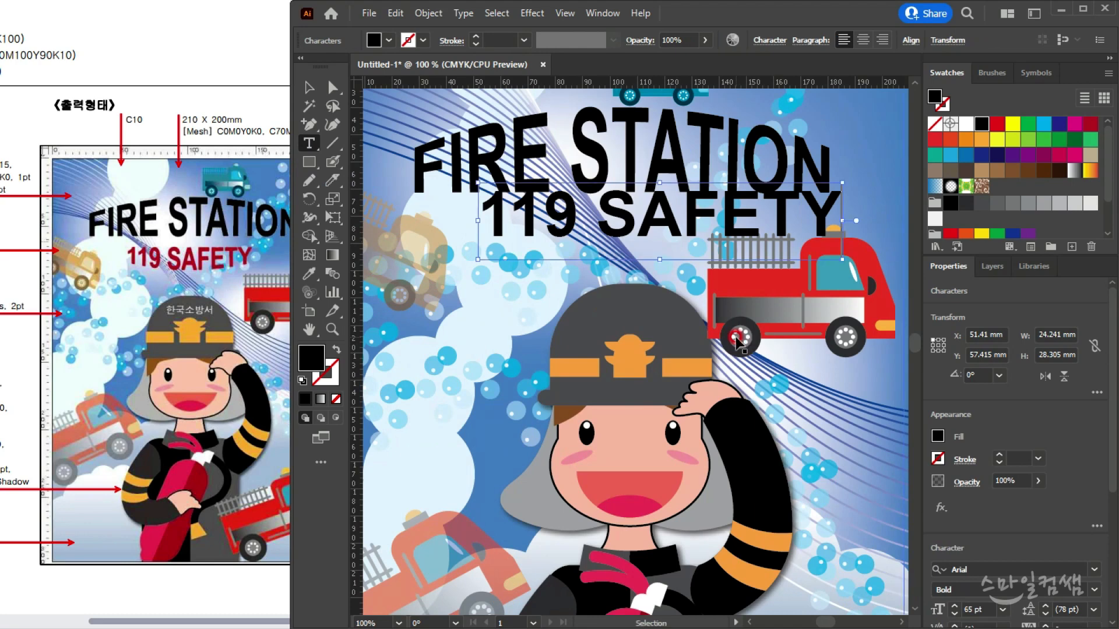
Check the reference specification and set the "119 SAFETY" text to 45 pt
key(ctrl+a)
click(64, 91)
scroll(101, 41, left, 5)
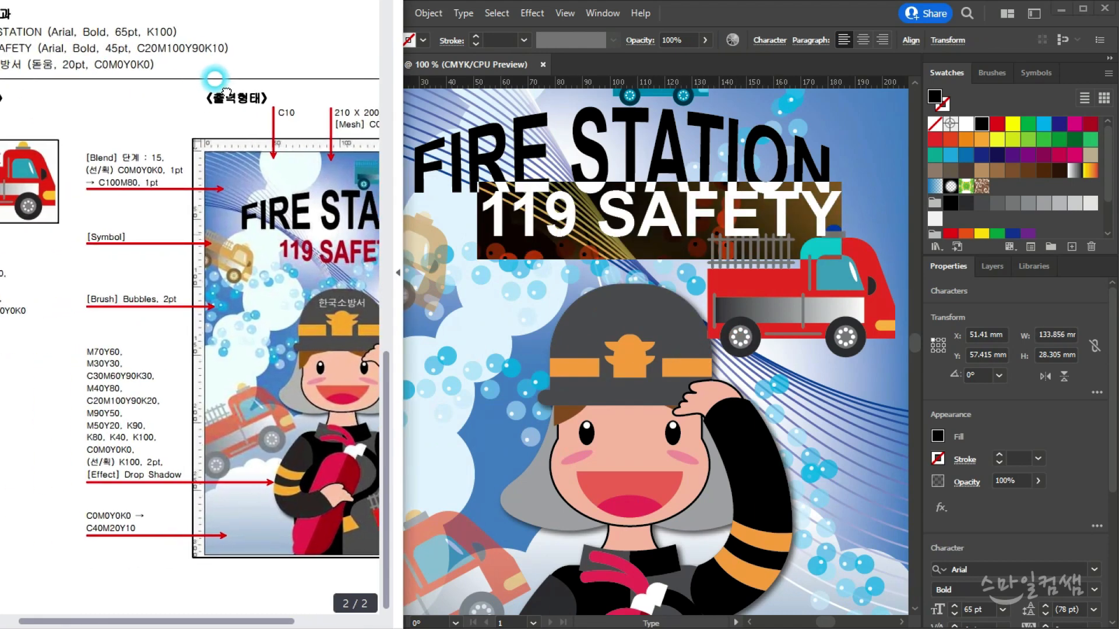
click(770, 41)
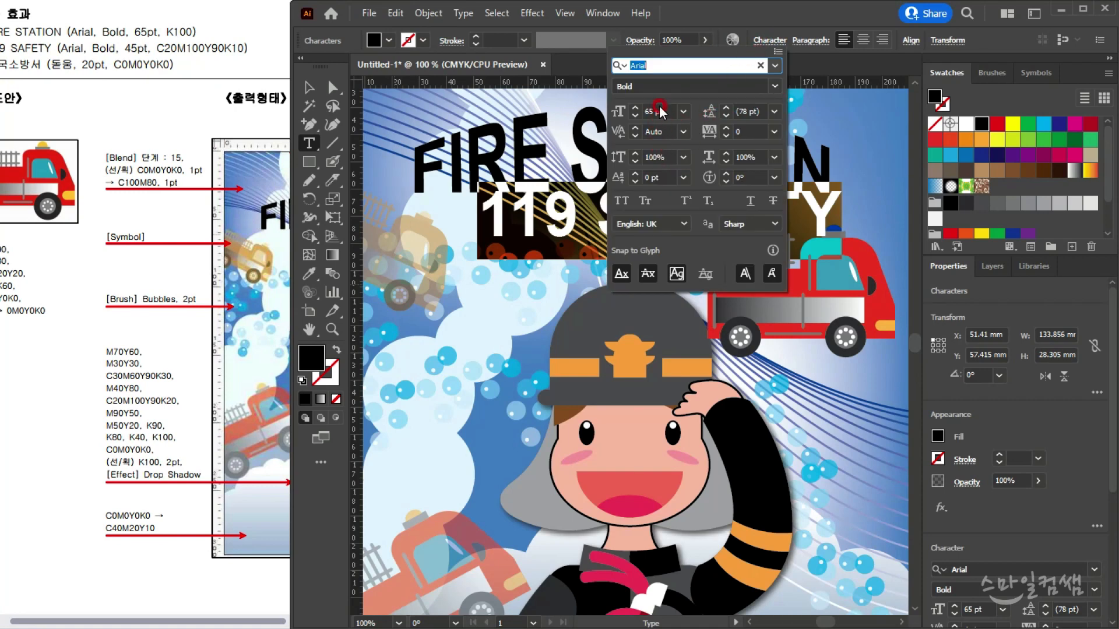
click(662, 112)
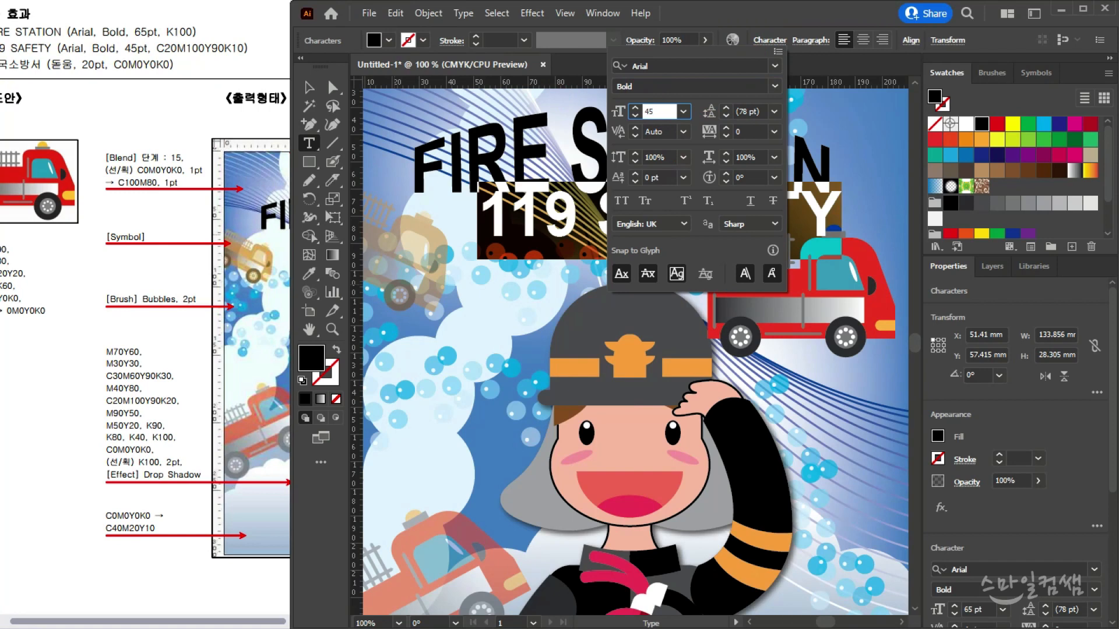
click(312, 88)
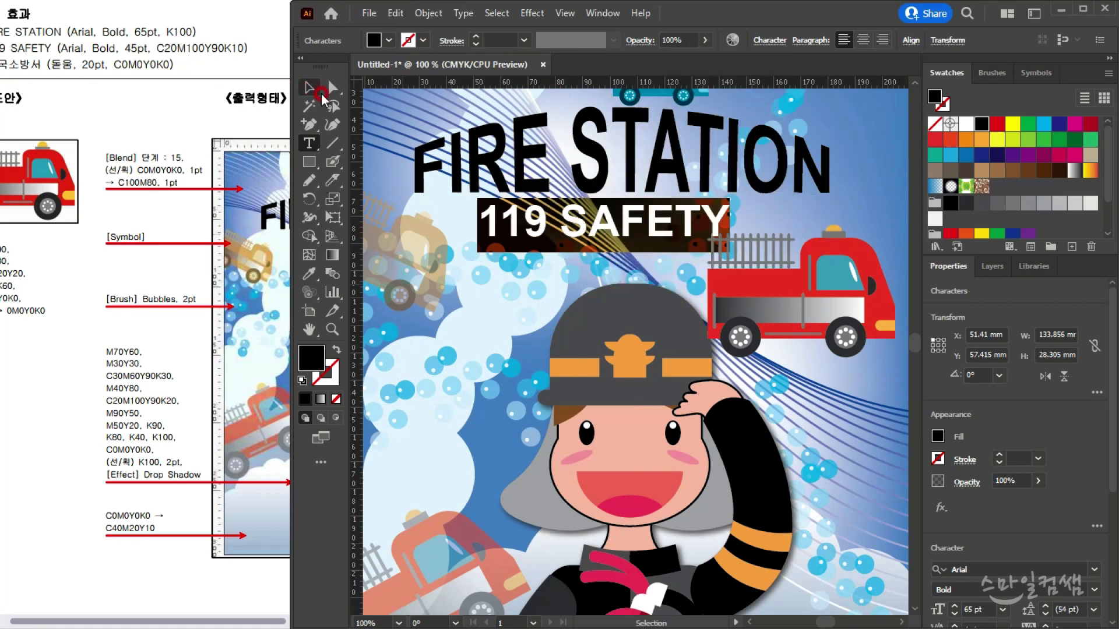
click(312, 88)
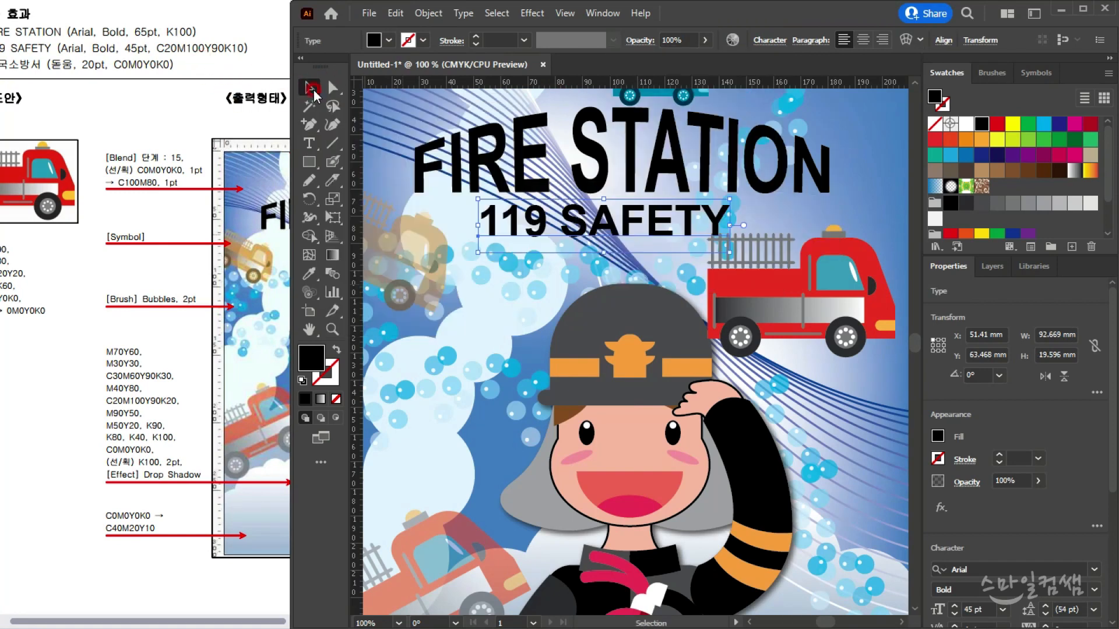
Fill the "119 SAFETY" text with dark red C20 M100 Y90 K10
click(936, 97)
click(158, 32)
click(559, 407)
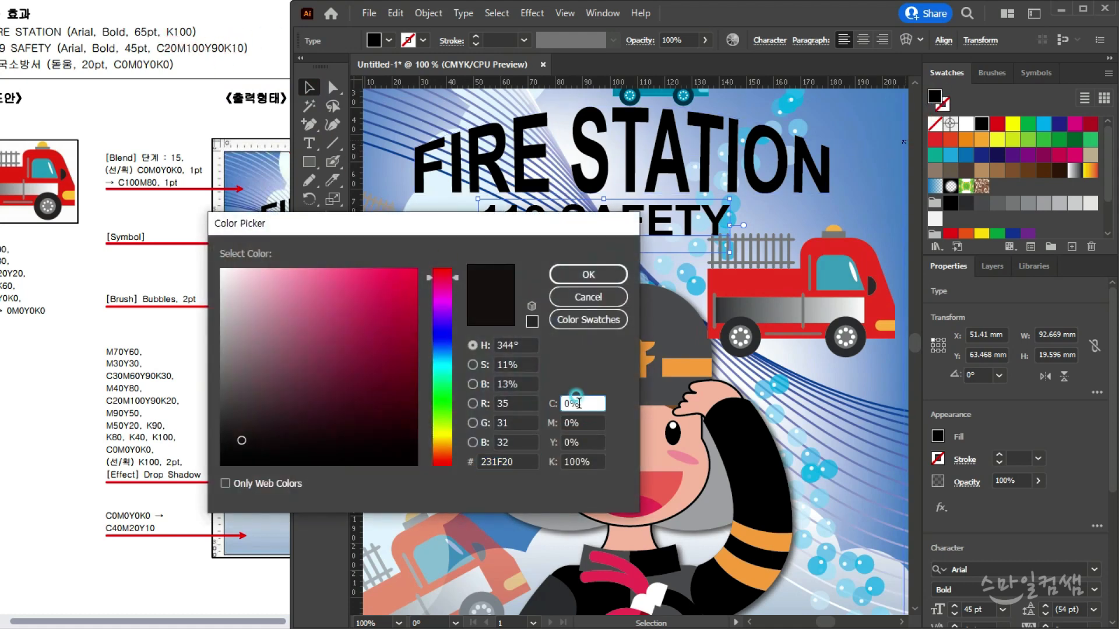
text(20)
key(Tab)
text(100)
key(Tab)
text(90)
key(Tab)
text(10)
key(Return)
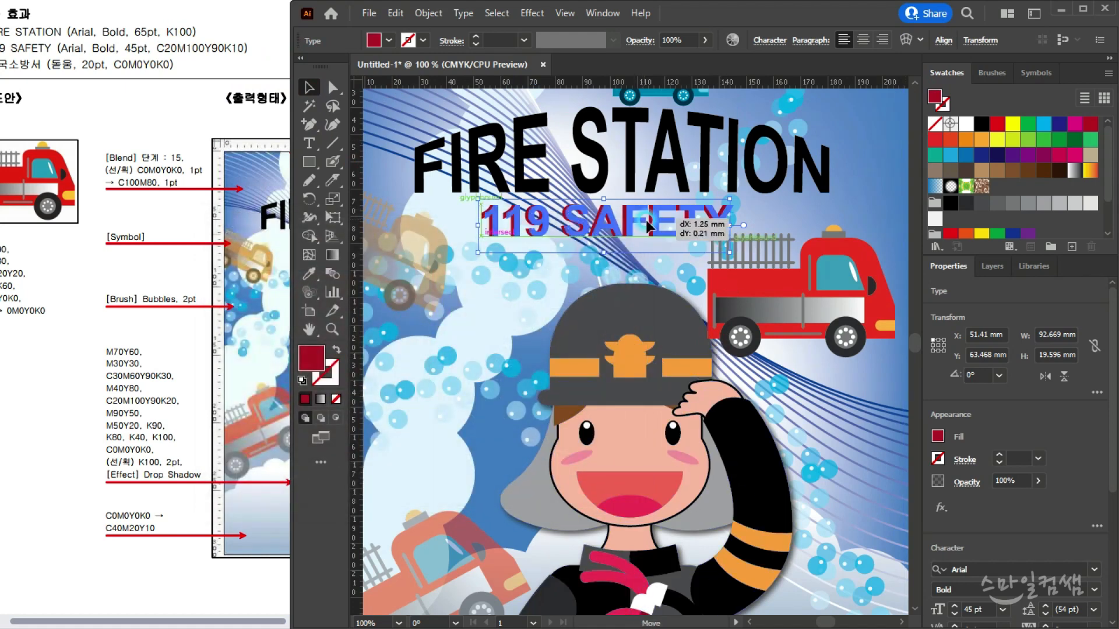
Compare with the reference and move "119 SAFETY" slightly lower beneath the "FIRE STATION" title
click(234, 258)
drag(211, 263, 55, 259)
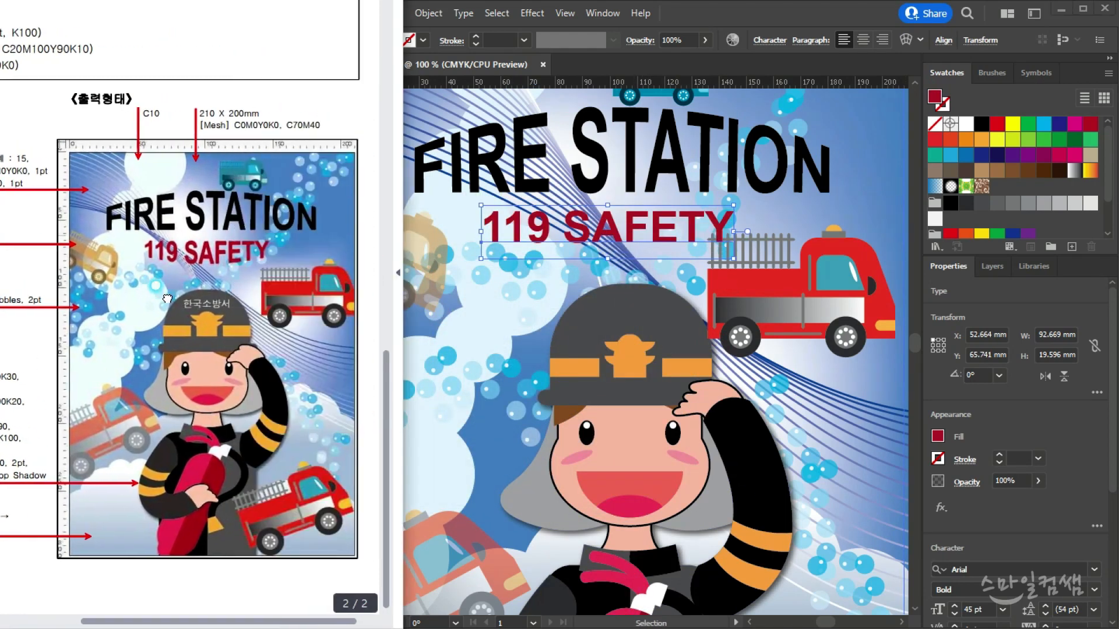
drag(612, 227, 606, 233)
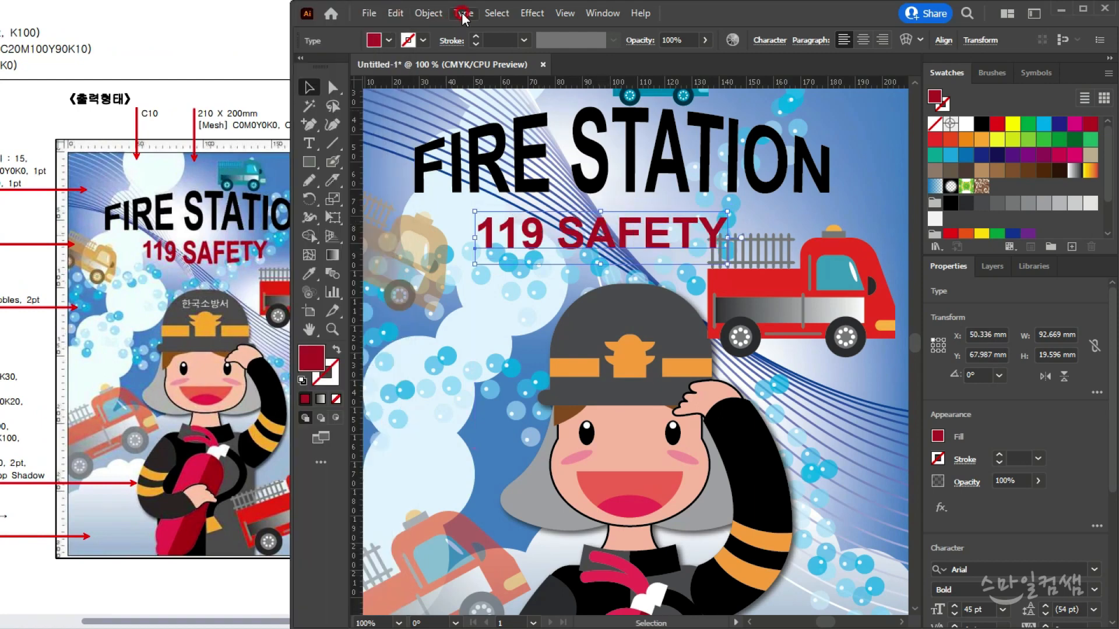
Start an envelope warp on the "119 SAFETY" text and set its style to Arc Lower
click(391, 12)
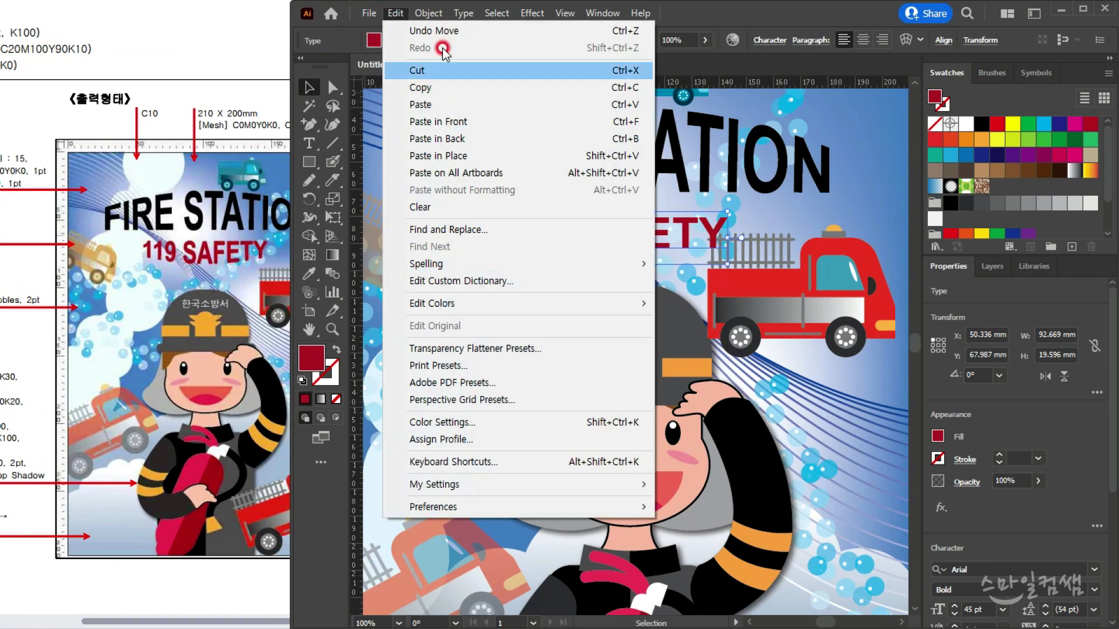
mouse_move(429, 13)
click(584, 470)
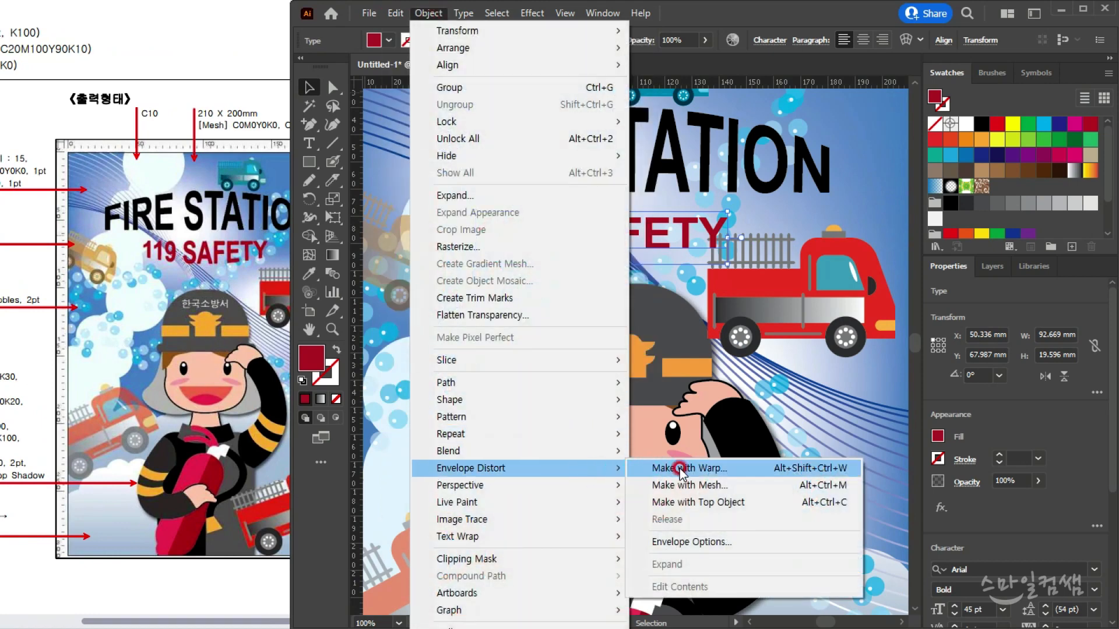
click(679, 469)
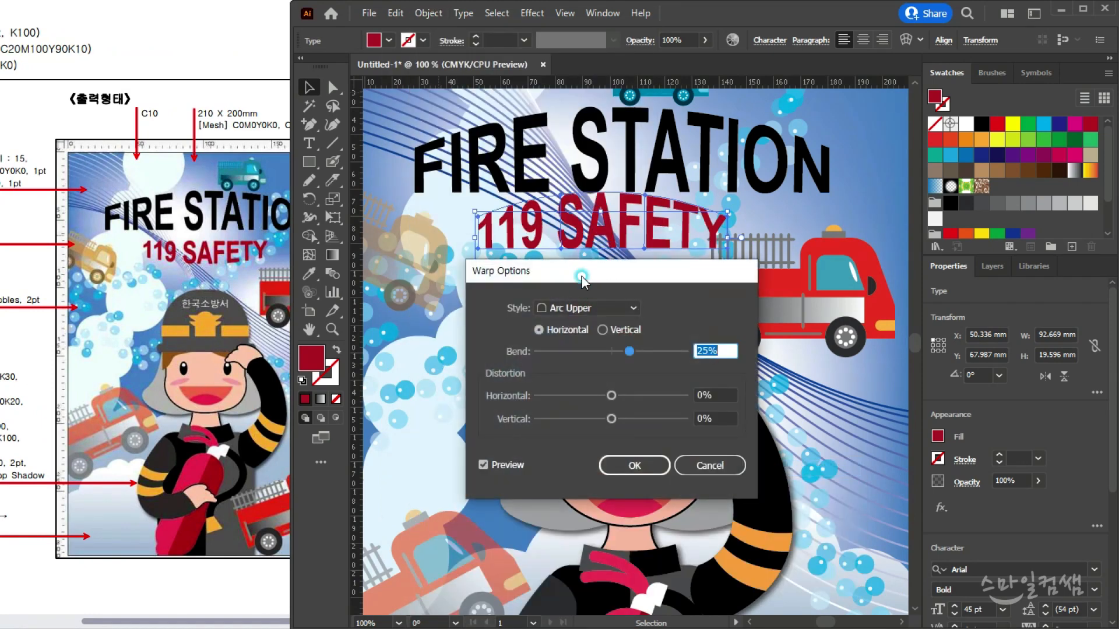
drag(581, 280, 669, 247)
click(674, 276)
click(674, 328)
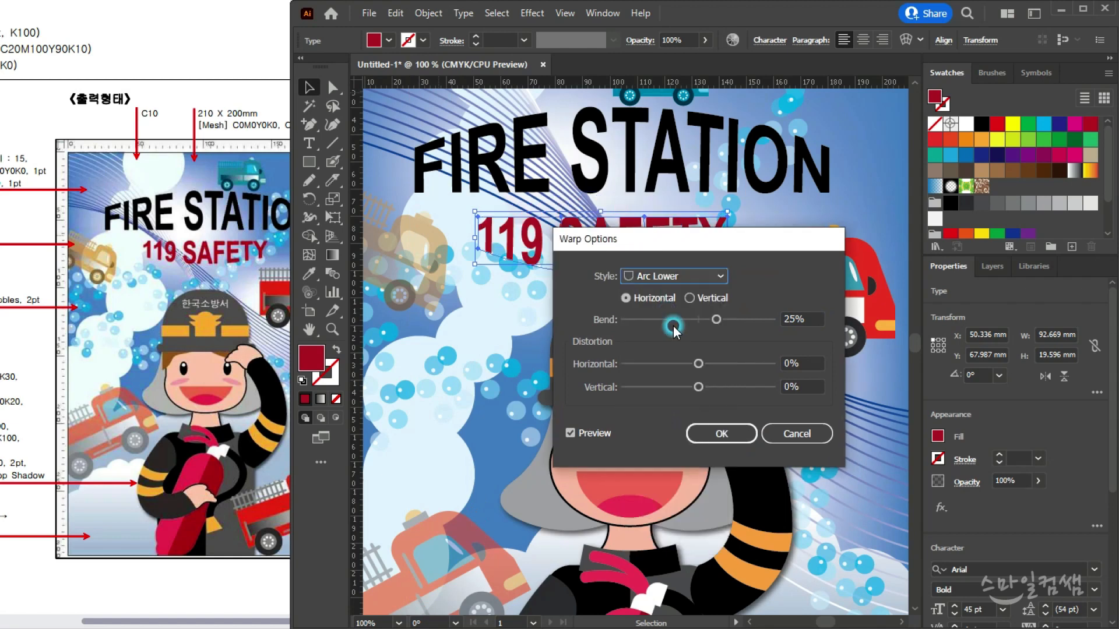
Try a -25% bend on the "119 SAFETY" text's Arc Lower warp
drag(717, 320, 688, 322)
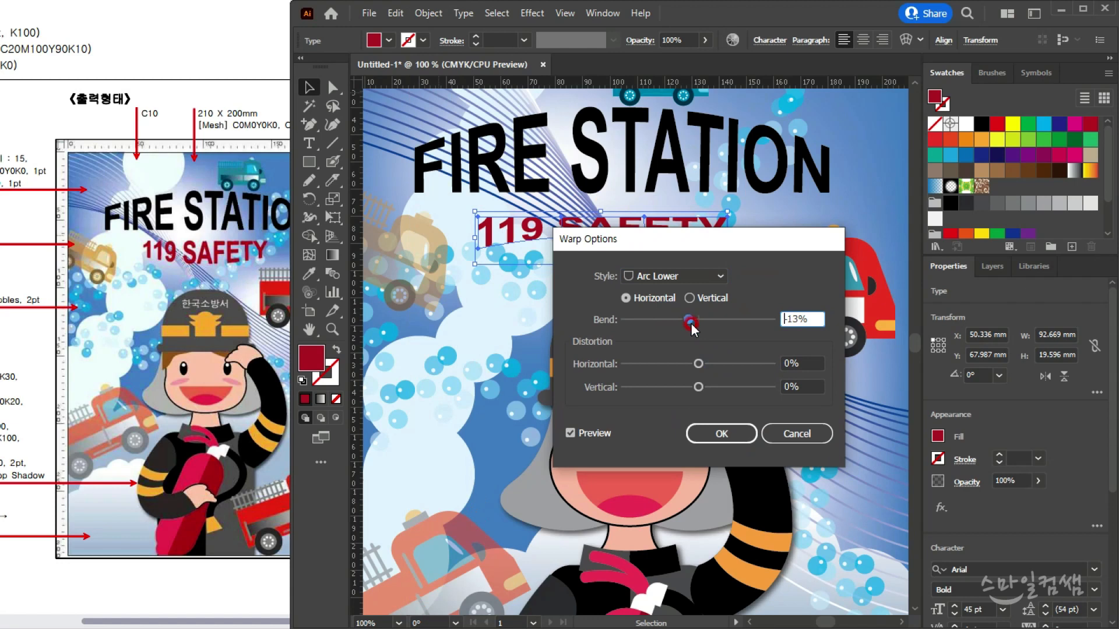
double_click(817, 318)
key(BackSpace)
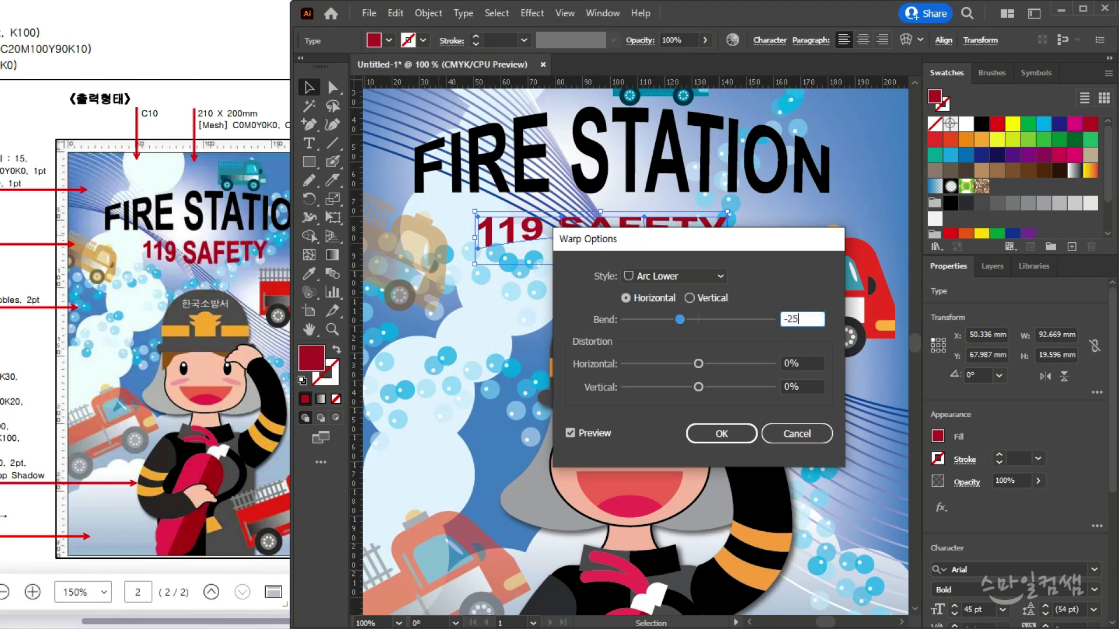
key(Tab)
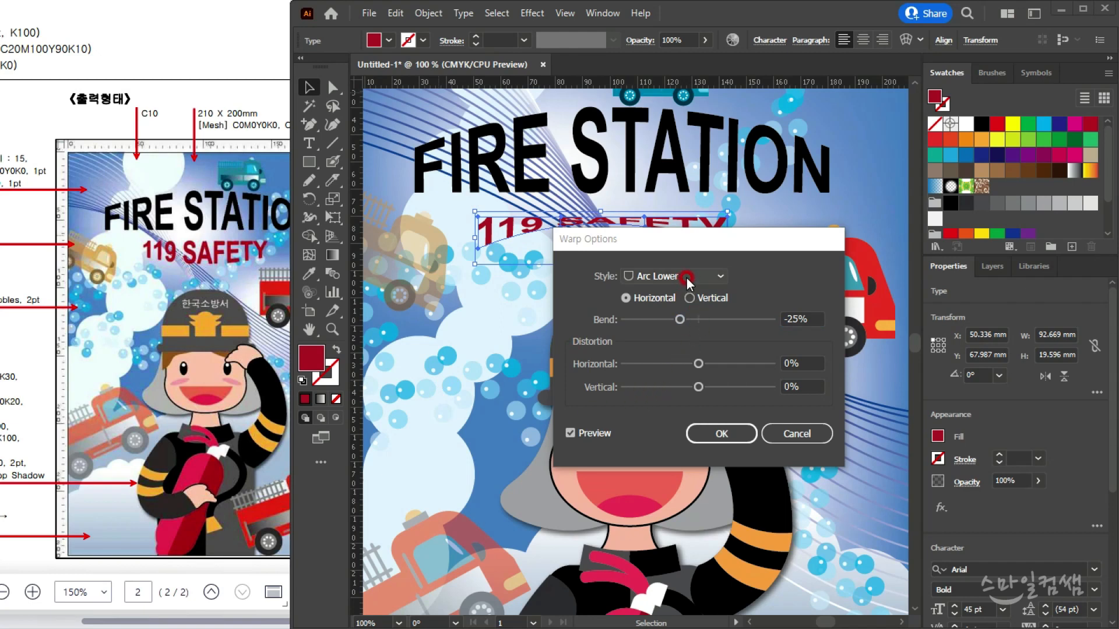
drag(695, 245, 728, 309)
click(823, 394)
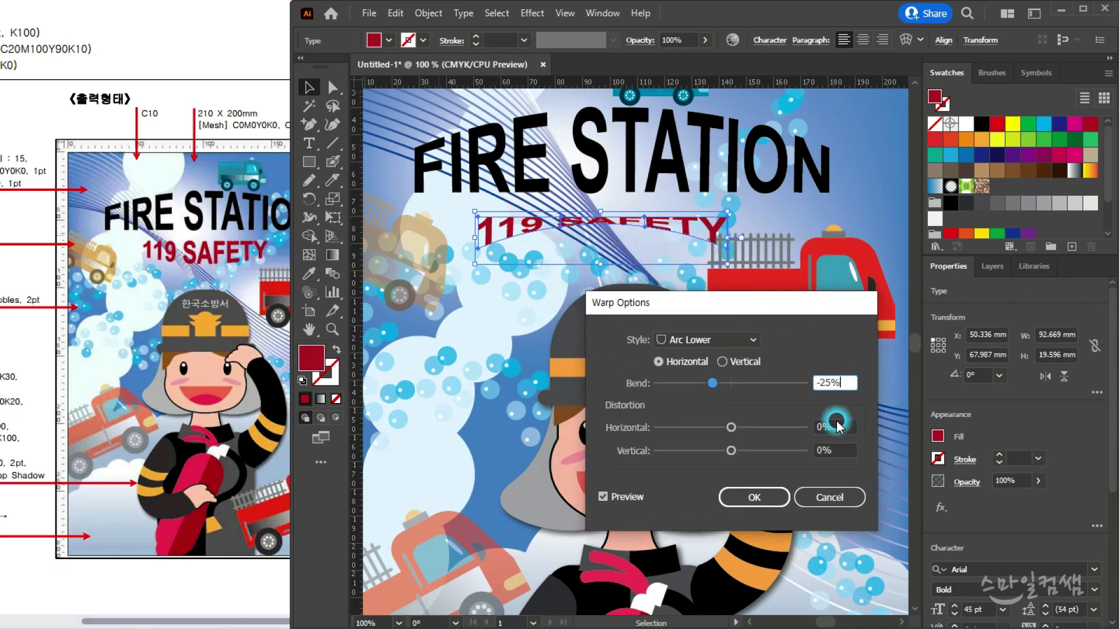
Apply the Arc Lower warp to "119 SAFETY" with a 25% bend, then move the text slightly up toward the title
click(698, 341)
click(716, 365)
drag(712, 383, 743, 385)
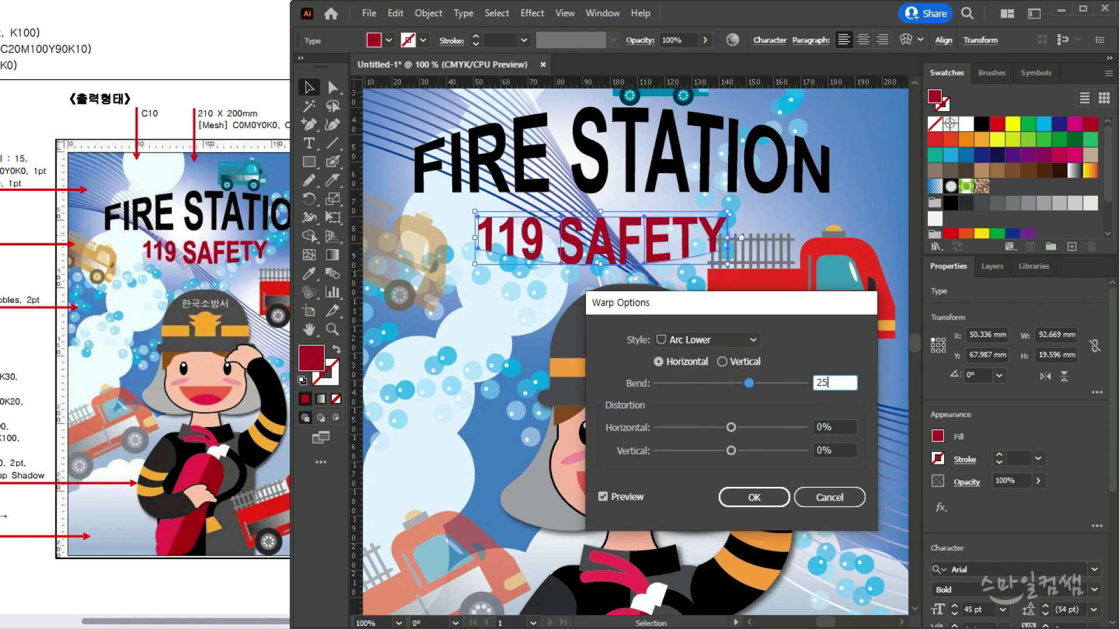
click(845, 427)
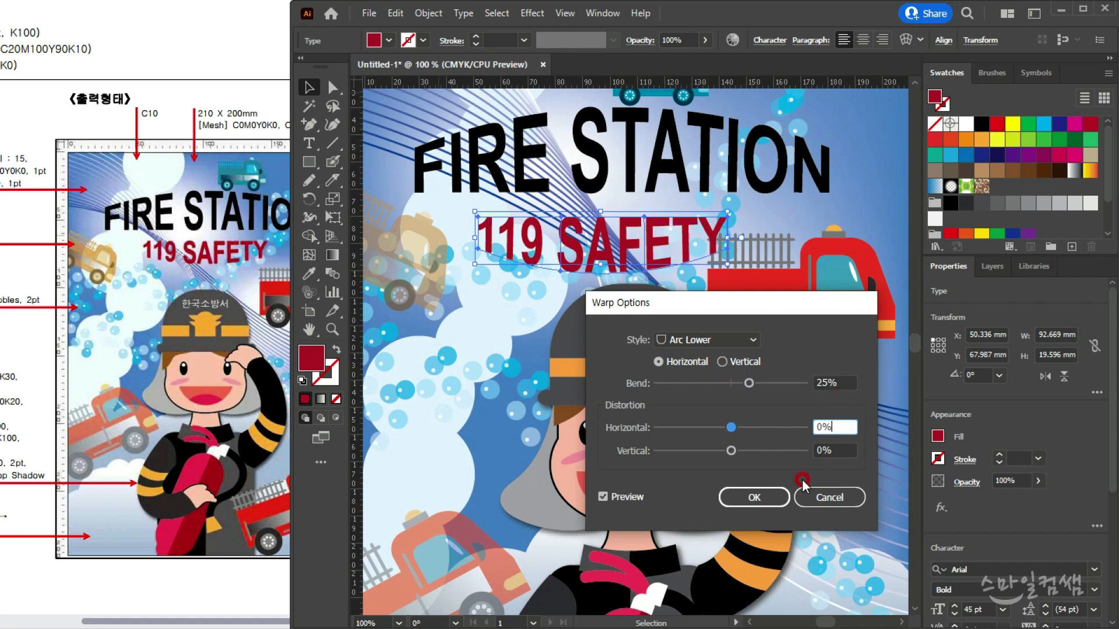
click(755, 497)
click(305, 87)
drag(678, 274, 681, 259)
scroll(680, 258, down, 2)
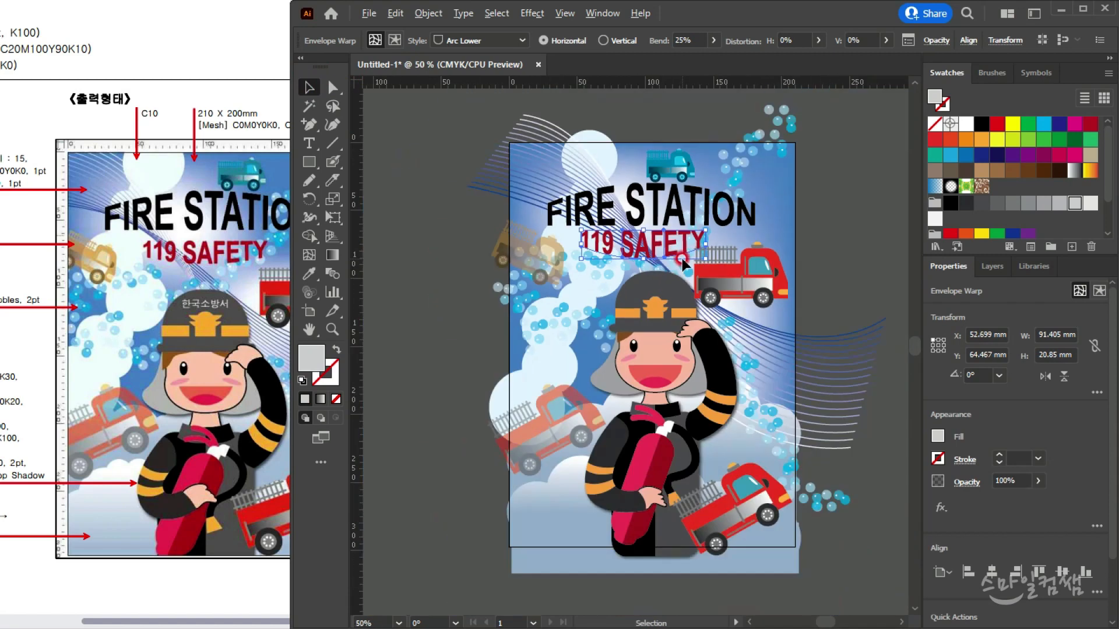
Move the truck symbol set slightly right and down, then nudge the upper red truck with the Symbol Shifter tool
scroll(693, 300, right, 2)
click(690, 302)
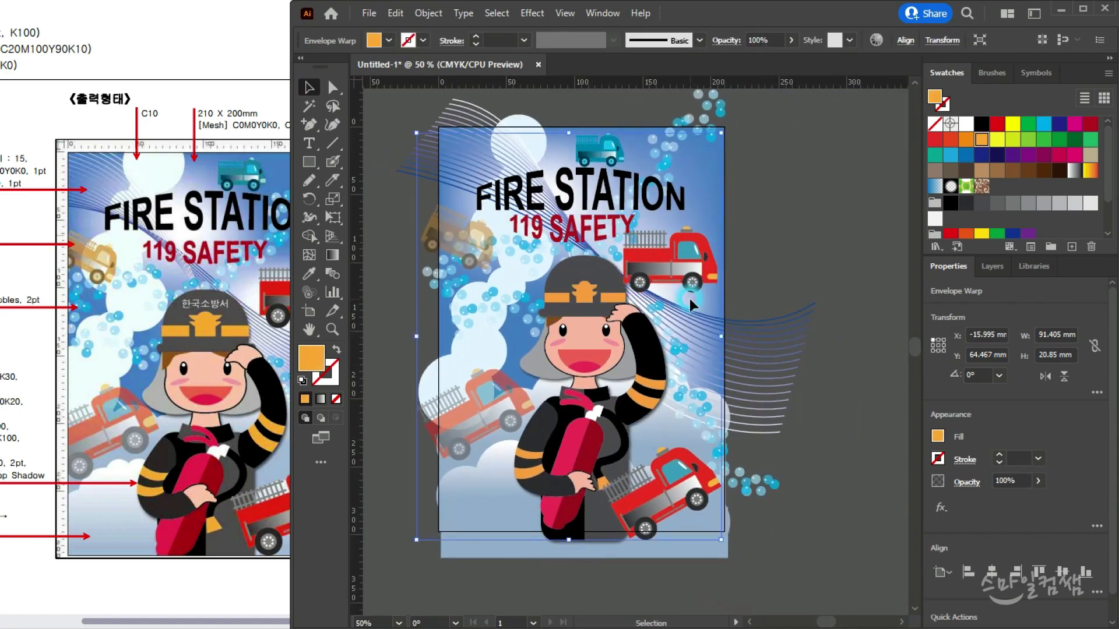
drag(692, 279, 696, 281)
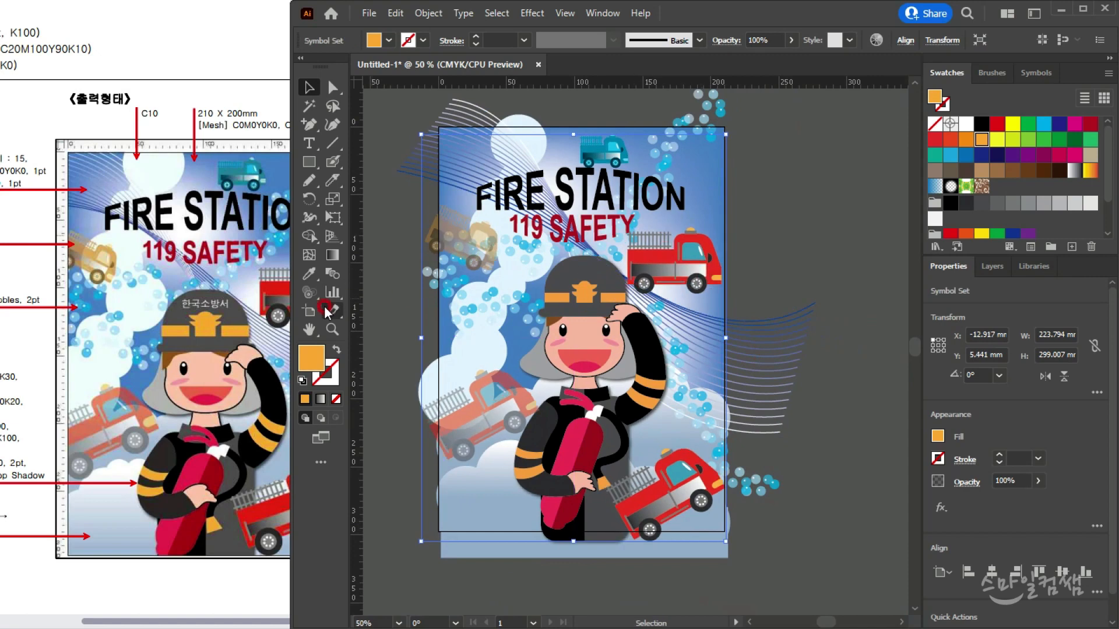
click(310, 292)
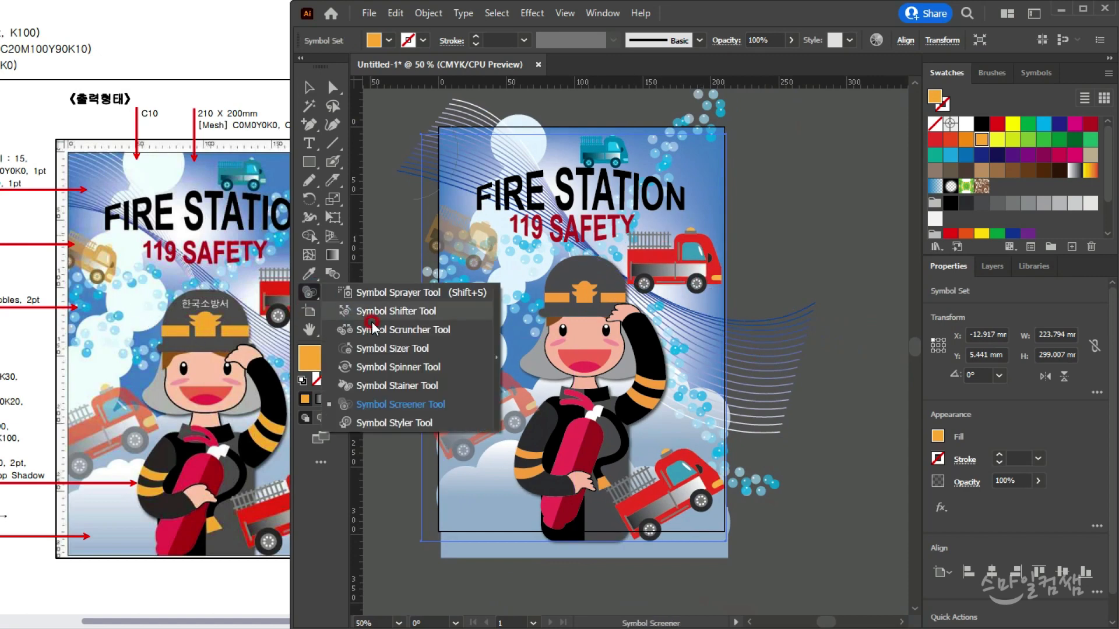
click(427, 318)
drag(659, 262, 681, 275)
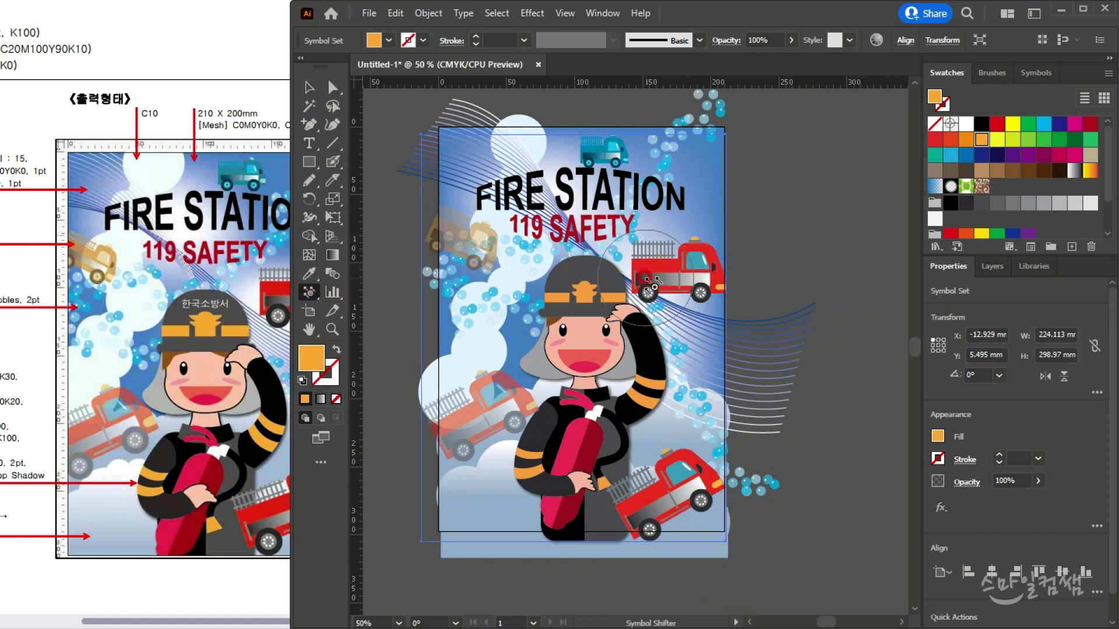
click(309, 88)
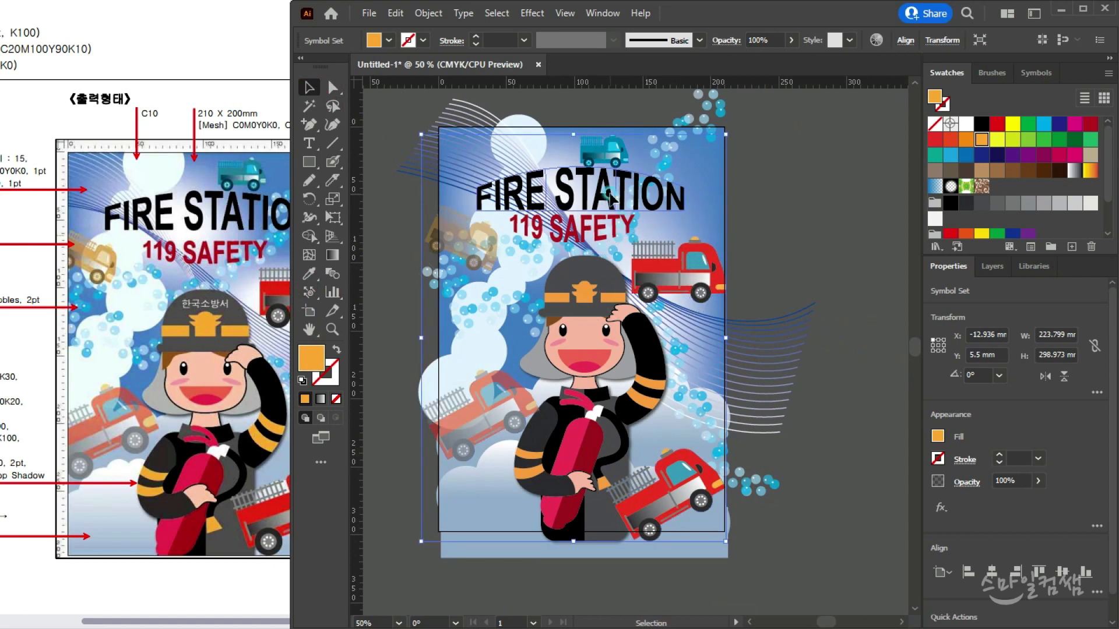
Shift the warped "119 SAFETY" text slightly right so it sits centred beneath "FIRE STATION"
click(590, 193)
scroll(589, 193, up, 2)
drag(602, 286, 613, 285)
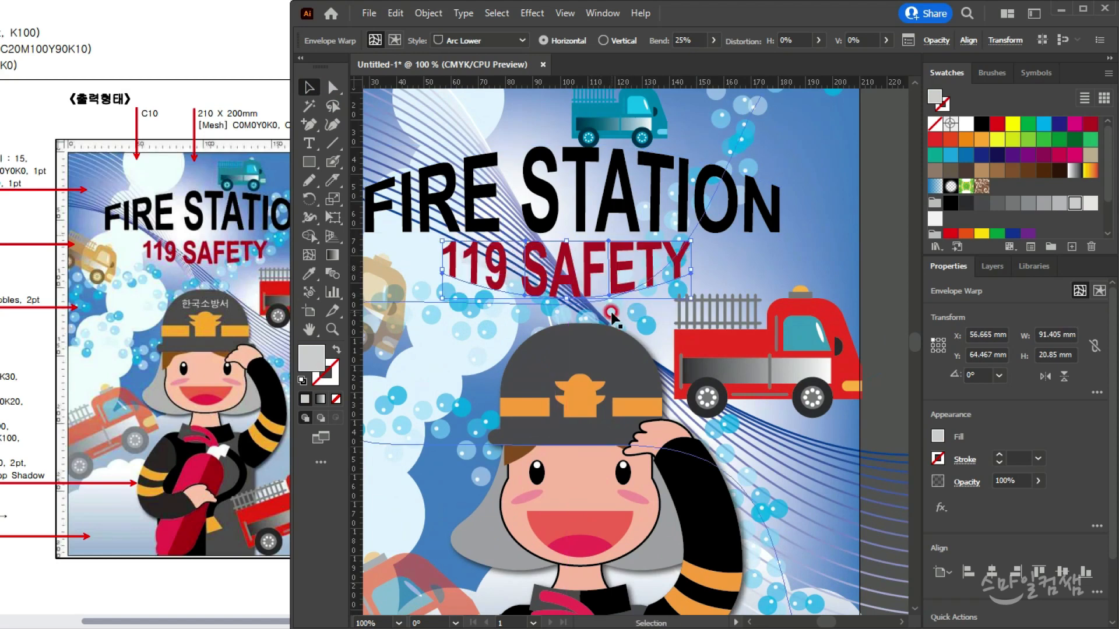
scroll(619, 325, down, 2)
scroll(619, 325, down, 1)
click(805, 262)
drag(637, 272, 641, 273)
click(789, 260)
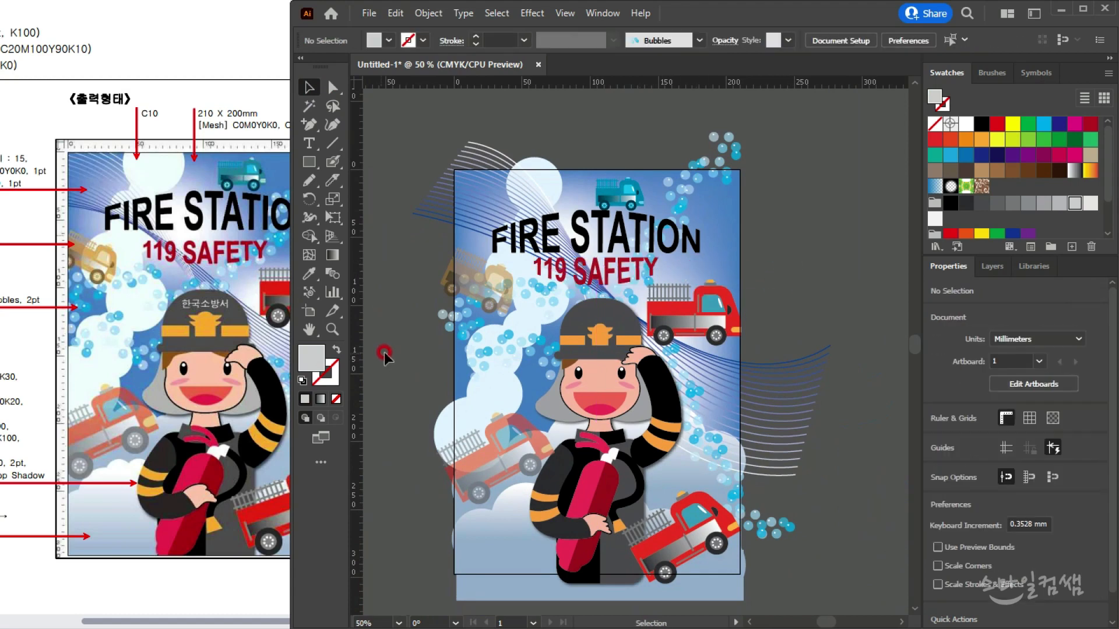
Nudge the truck symbol set slightly up to separate the cyan truck from the "FIRE STATION" title
click(623, 226)
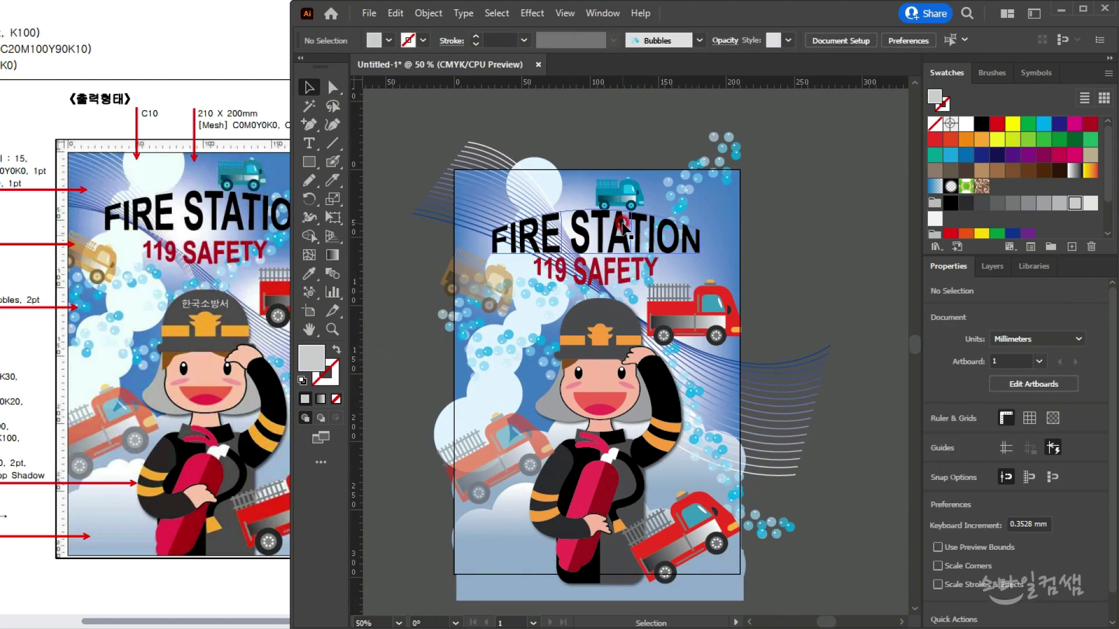
click(618, 191)
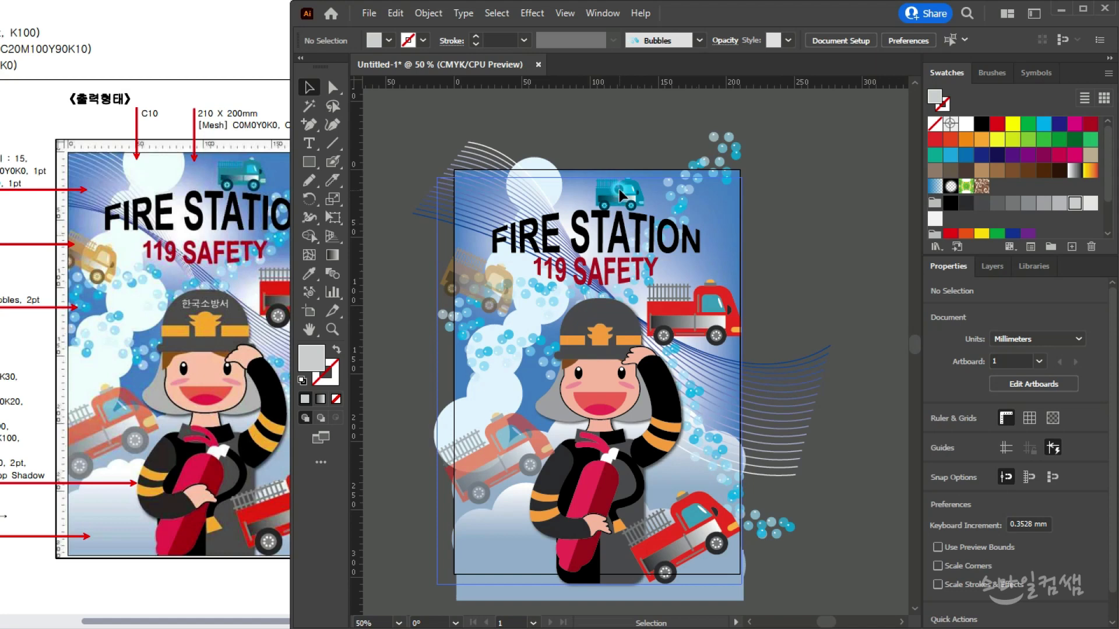
click(620, 197)
key(shift+Up)
Select the "FIRE STATION" and "119 SAFETY" titles together and nudge both upward
click(619, 233)
shift+click(620, 233)
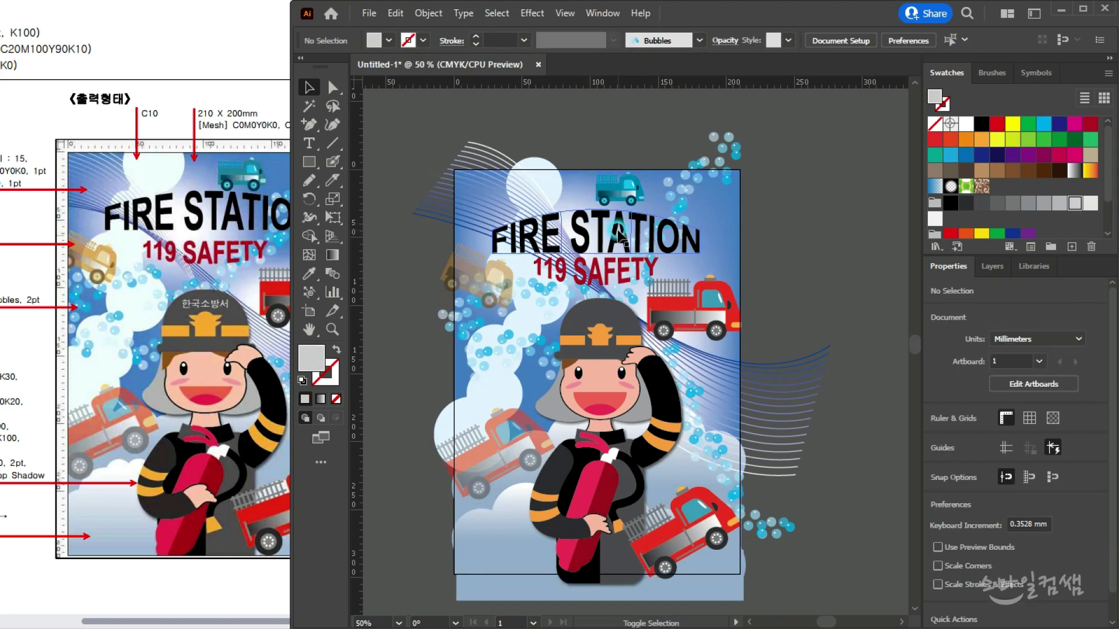
scroll(620, 233, up, 2)
click(618, 239)
shift+click(608, 325)
key(shift+Up)
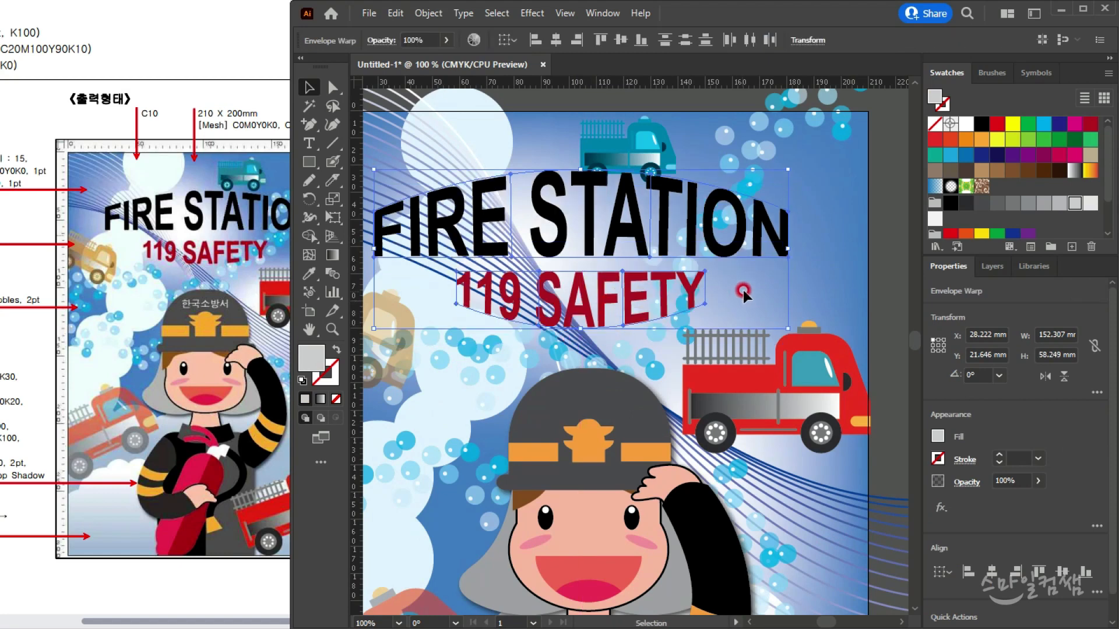
Nudge only the "FIRE STATION" title down, clear of the cyan truck and closer to "119 SAFETY"
click(822, 298)
click(614, 245)
key(shift+Down)
click(683, 353)
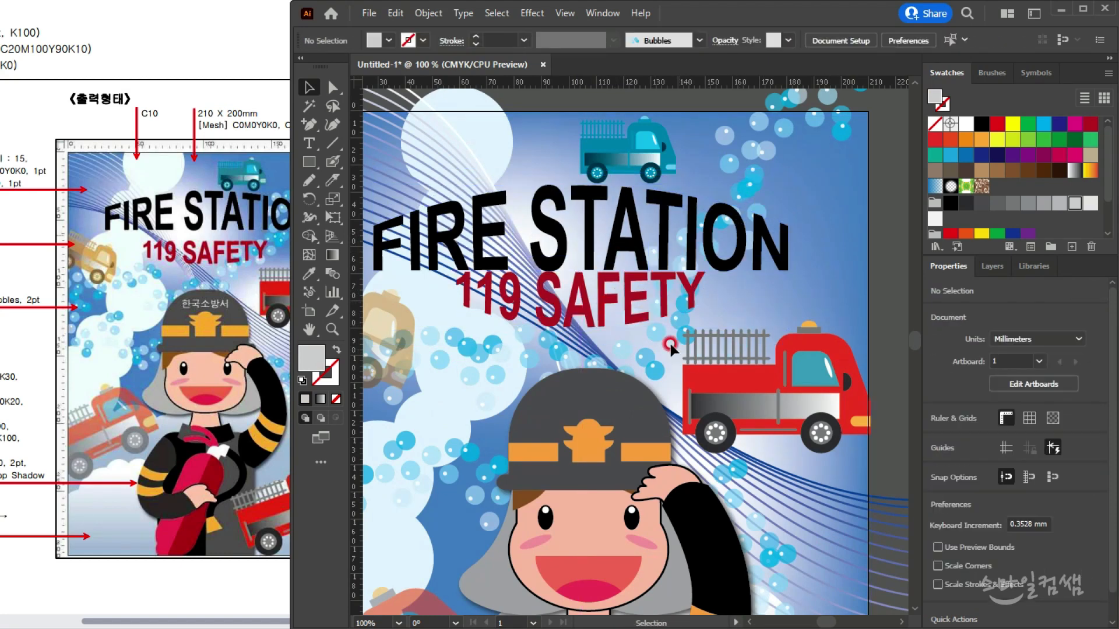
Add the point text "한국소방서" on the upper part of the firefighter's helmet
click(307, 198)
click(309, 143)
click(549, 399)
text(g)
key(BackSpace)
text(한국소방서)
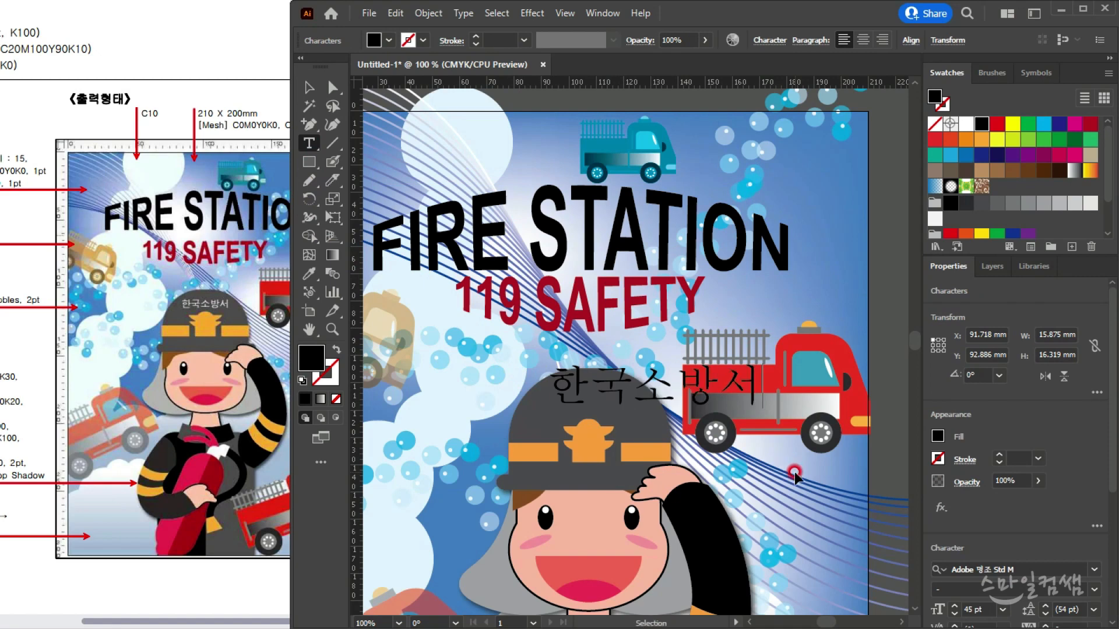
Set the font of the "한국소방서" helmet text to 돋움, as listed in the reference sheet
key(ctrl+a)
click(130, 217)
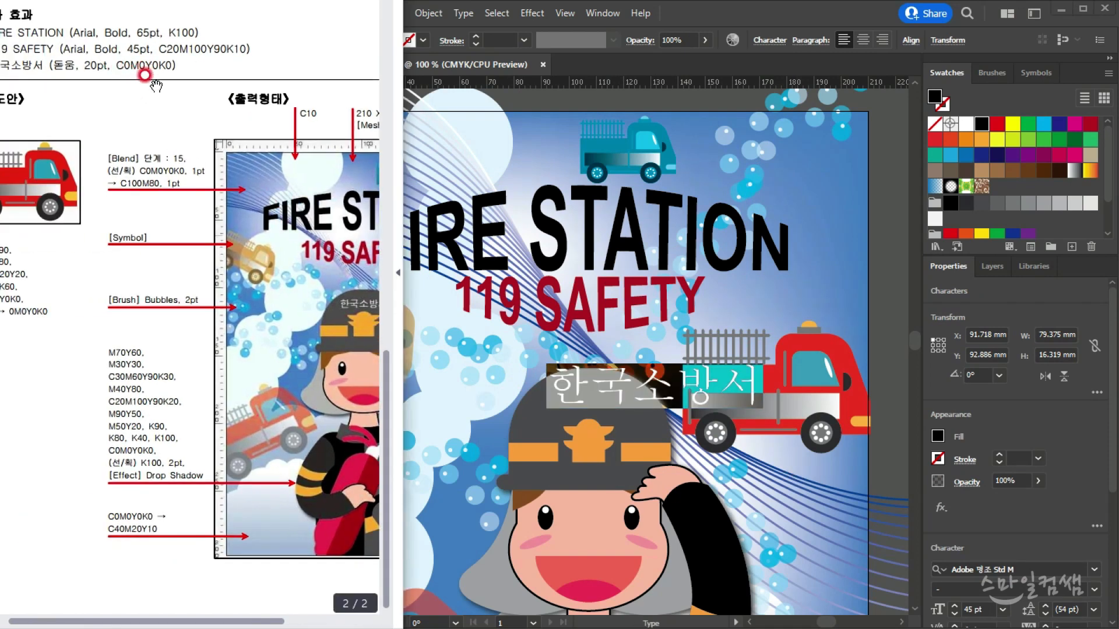
click(698, 15)
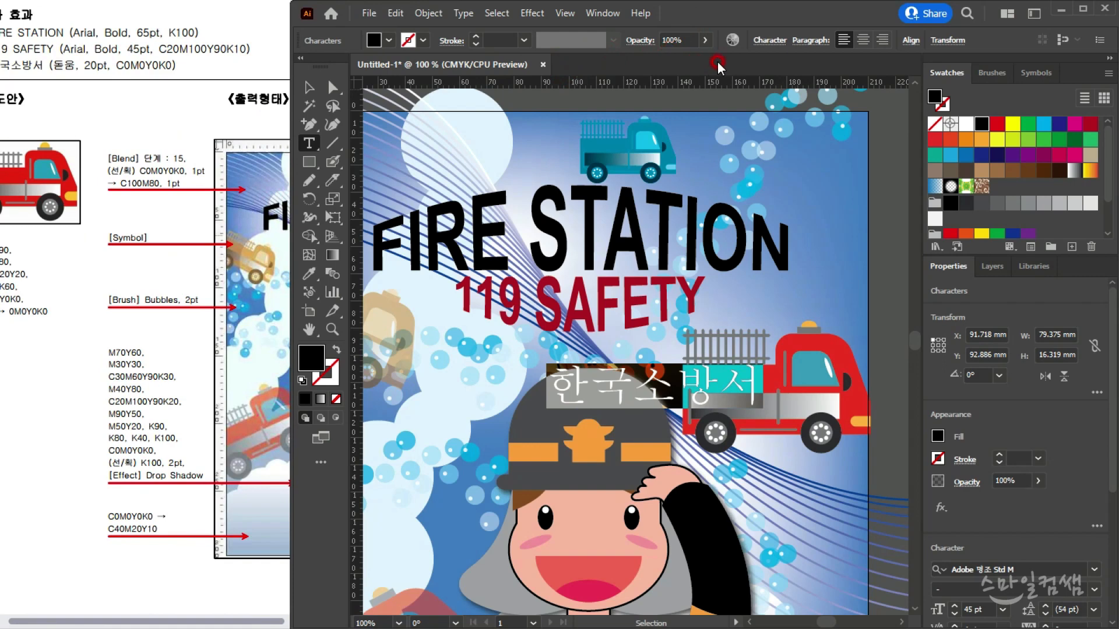
click(769, 39)
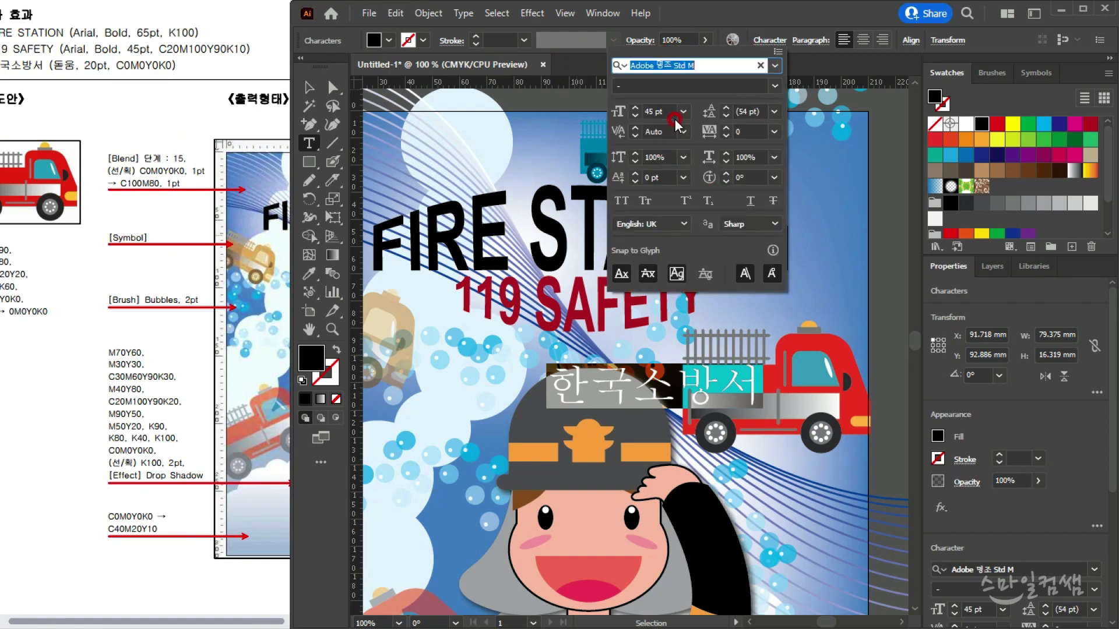
text(ㄷ)
key(BackSpace)
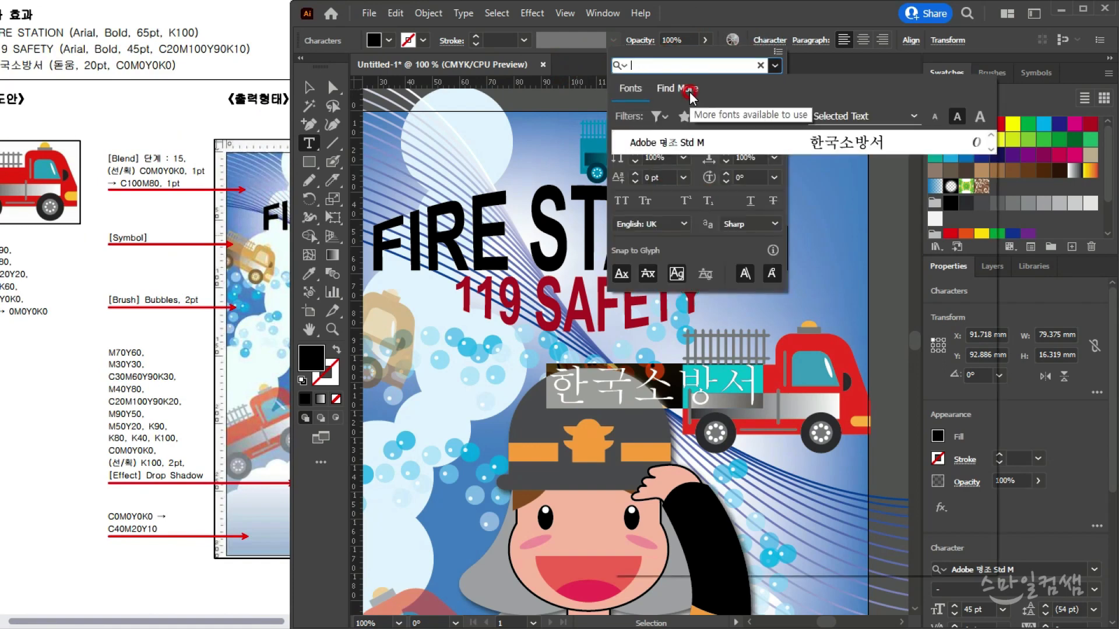
text(돋움)
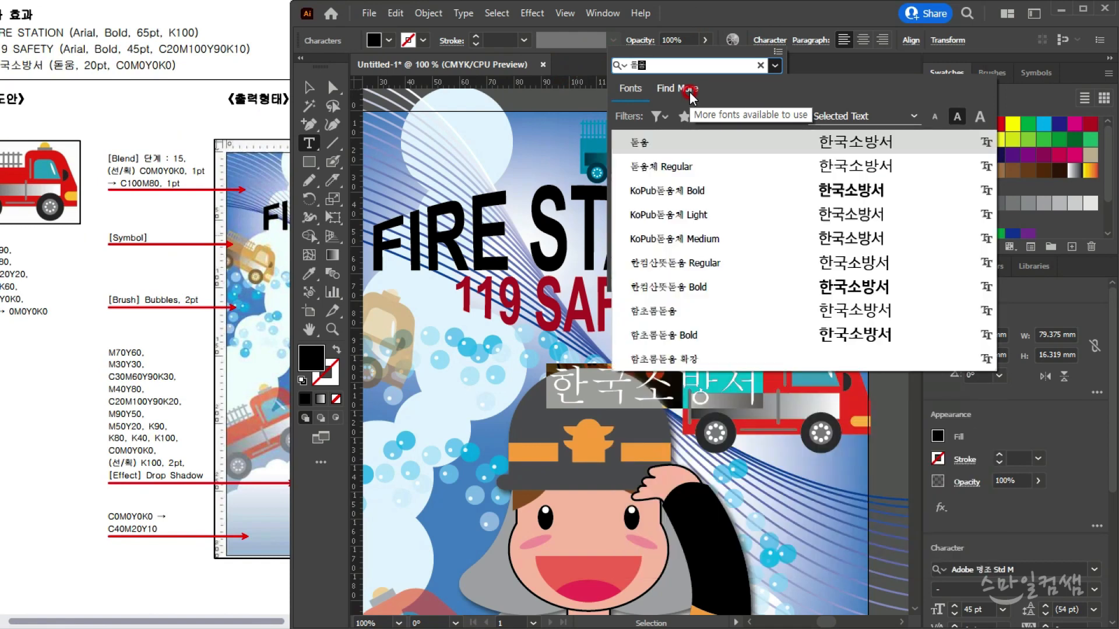
click(775, 67)
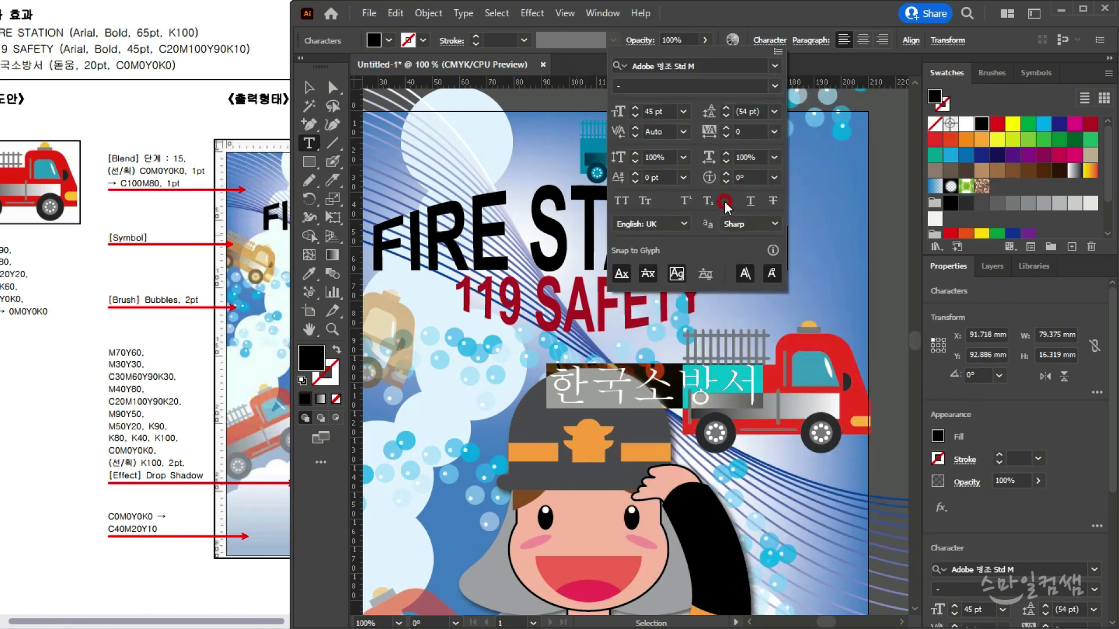
click(775, 66)
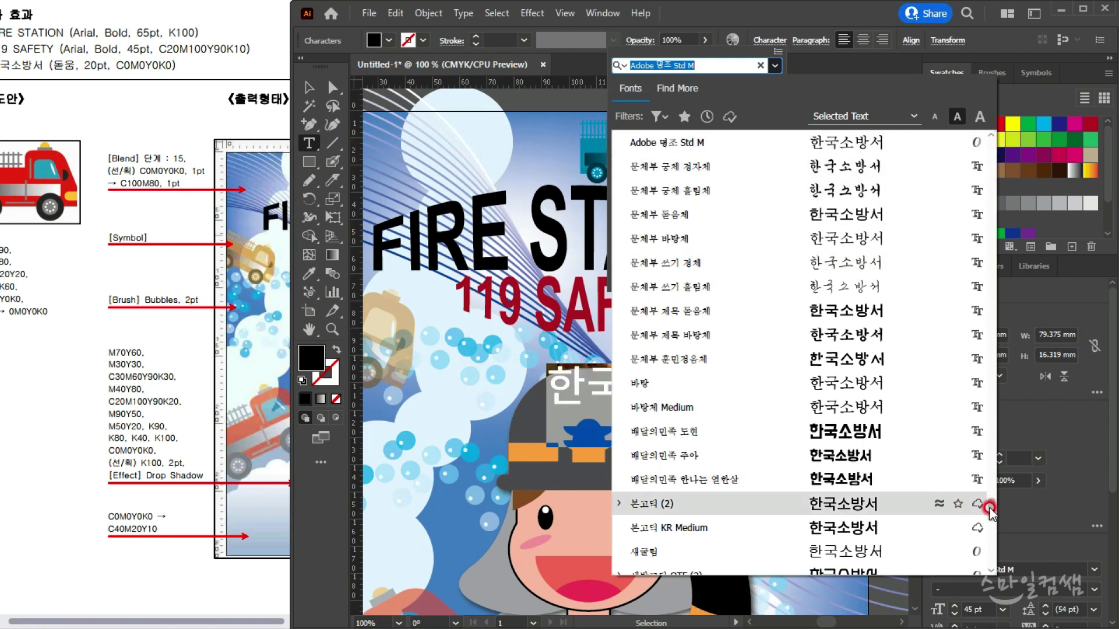
text(ㅁ)
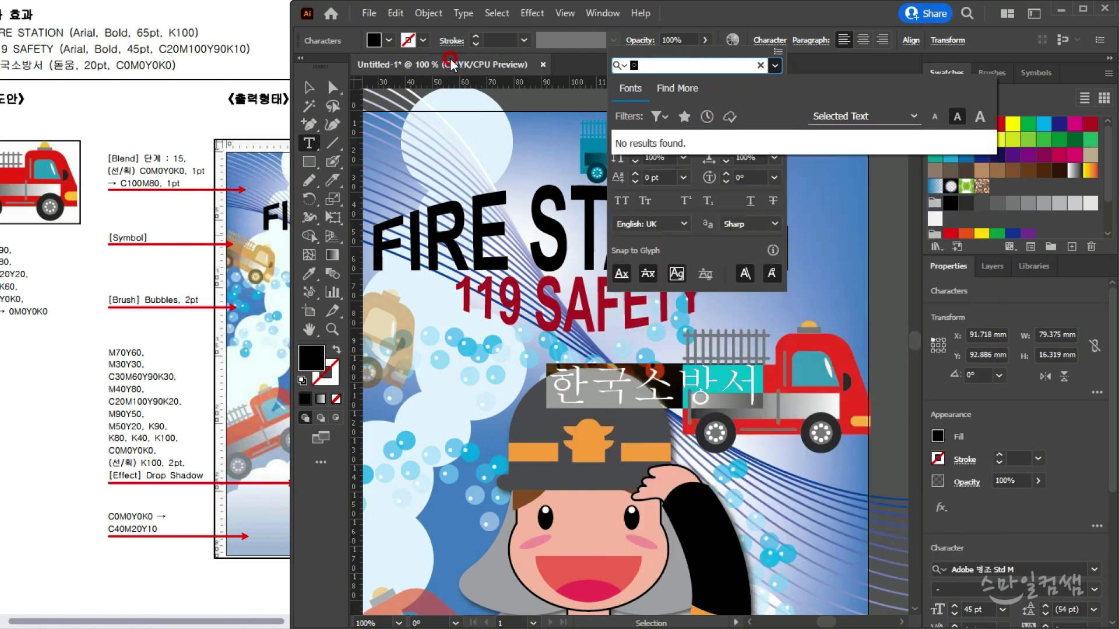
text(ㅇ)
key(BackSpace)
text(돋움)
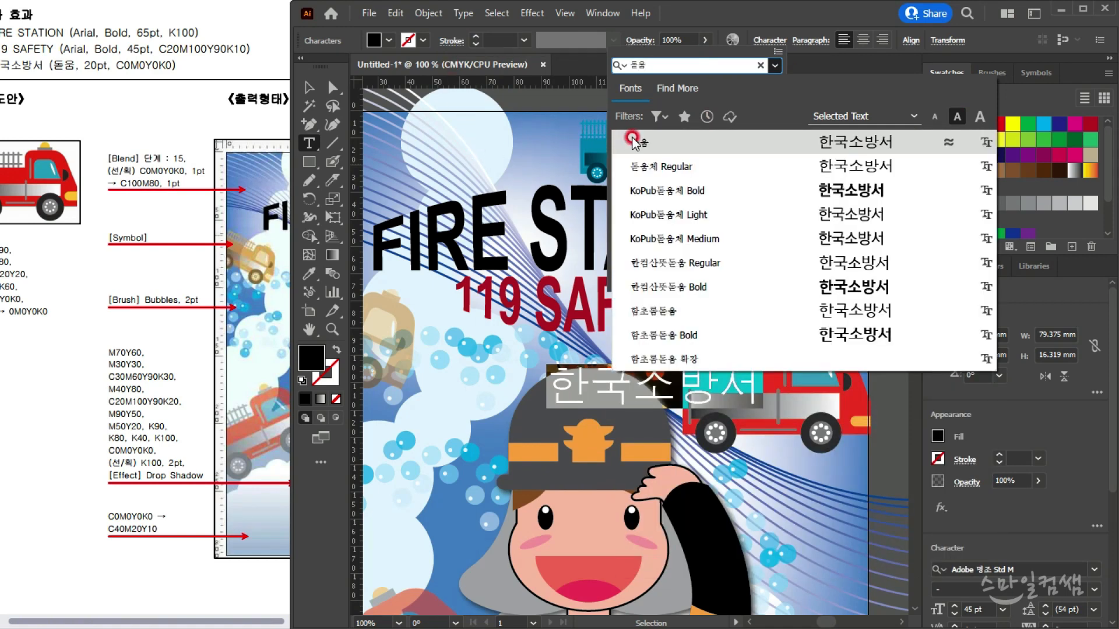
key(Return)
Set the "한국소방서" text size to 20 pt, fill it white, and deselect it
click(621, 116)
text(20)
key(Return)
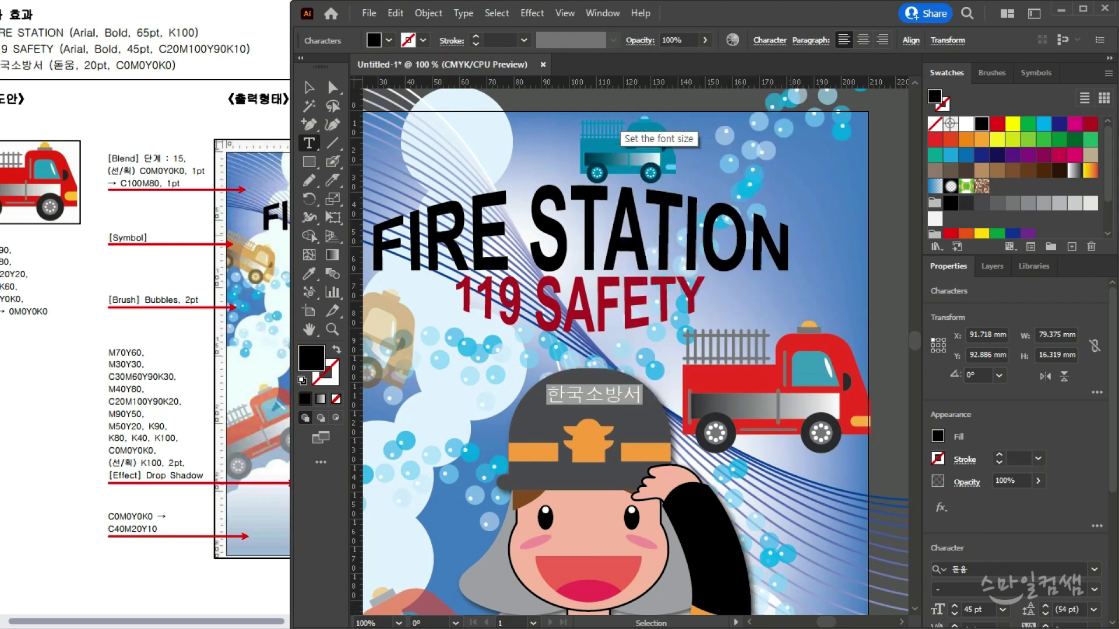
click(966, 130)
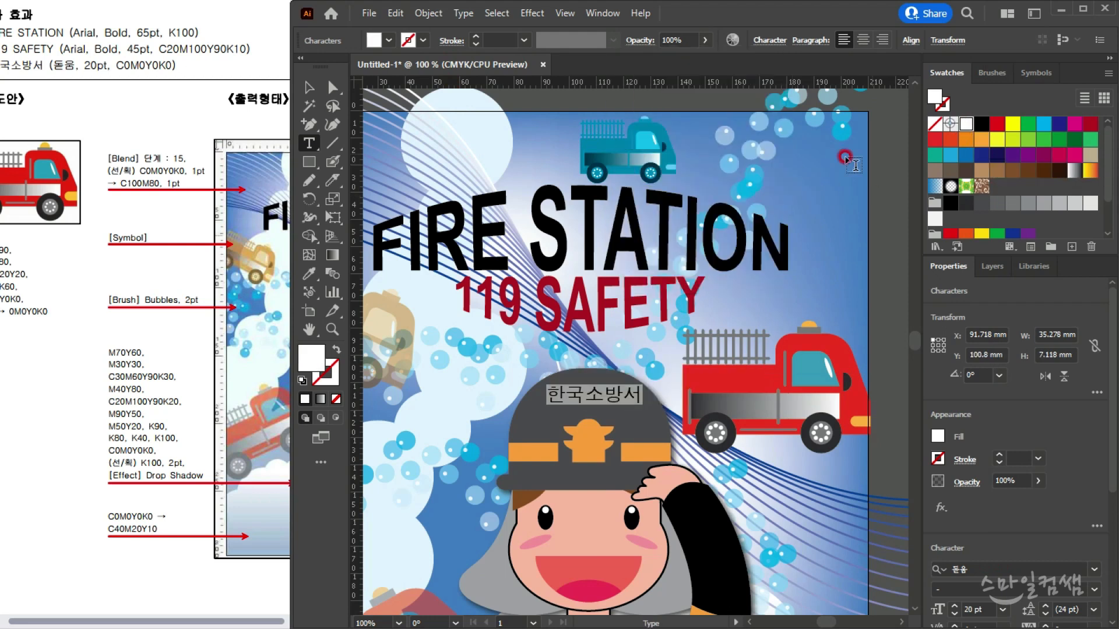
click(309, 87)
click(779, 302)
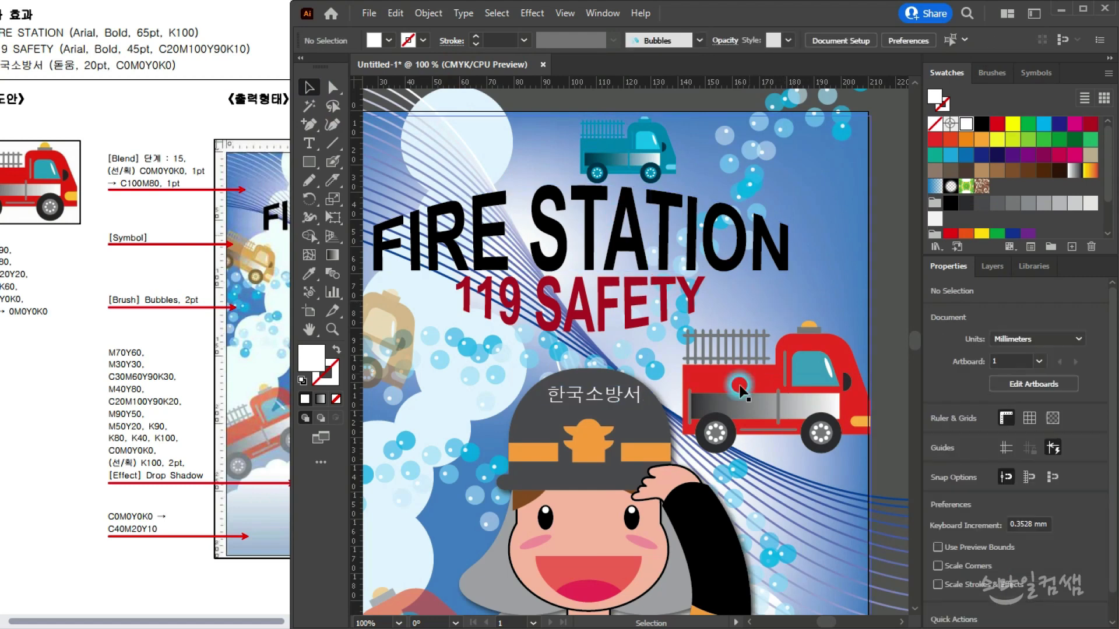
Reposition the "한국소방서" text slightly to centre it on the helmet, comparing the placement with the reference poster
drag(618, 400, 639, 318)
scroll(619, 425, up, 3)
scroll(647, 326, down, 2)
scroll(653, 362, down, 3)
click(192, 298)
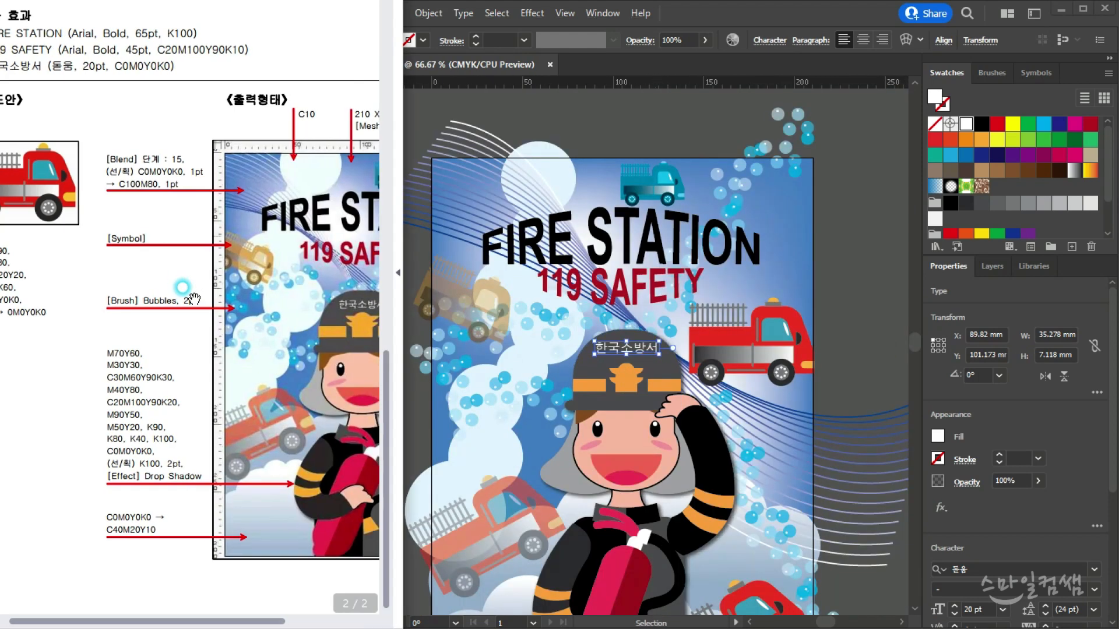
scroll(193, 299, right, 5)
click(852, 365)
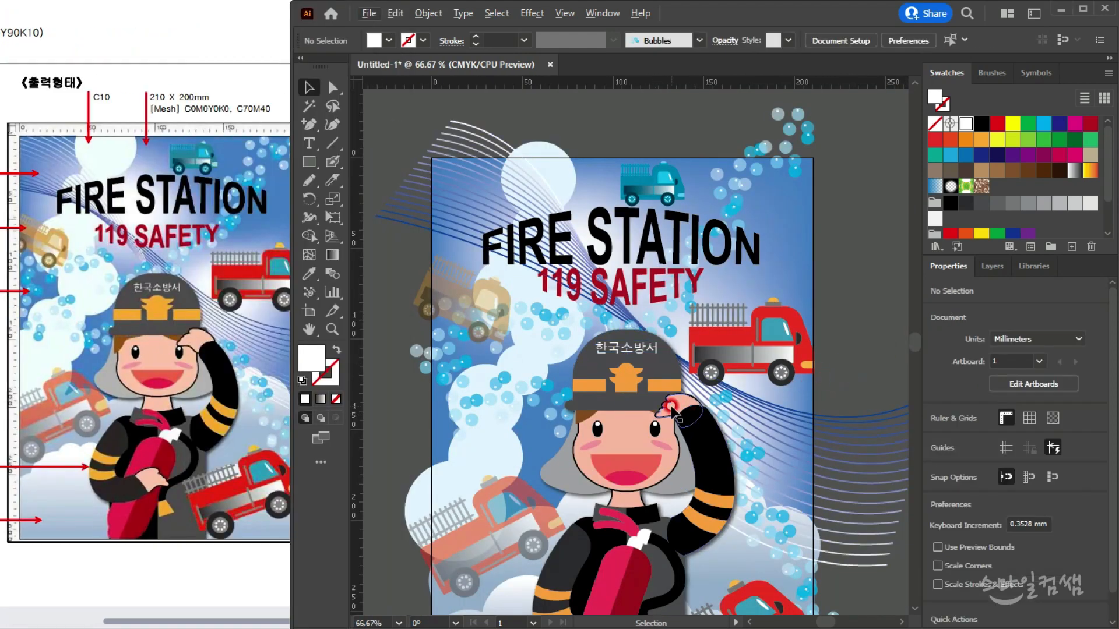
Create a white rectangle 210 mm wide and 297 mm high beside the artboard
scroll(673, 411, down, 2)
scroll(764, 382, down, 2)
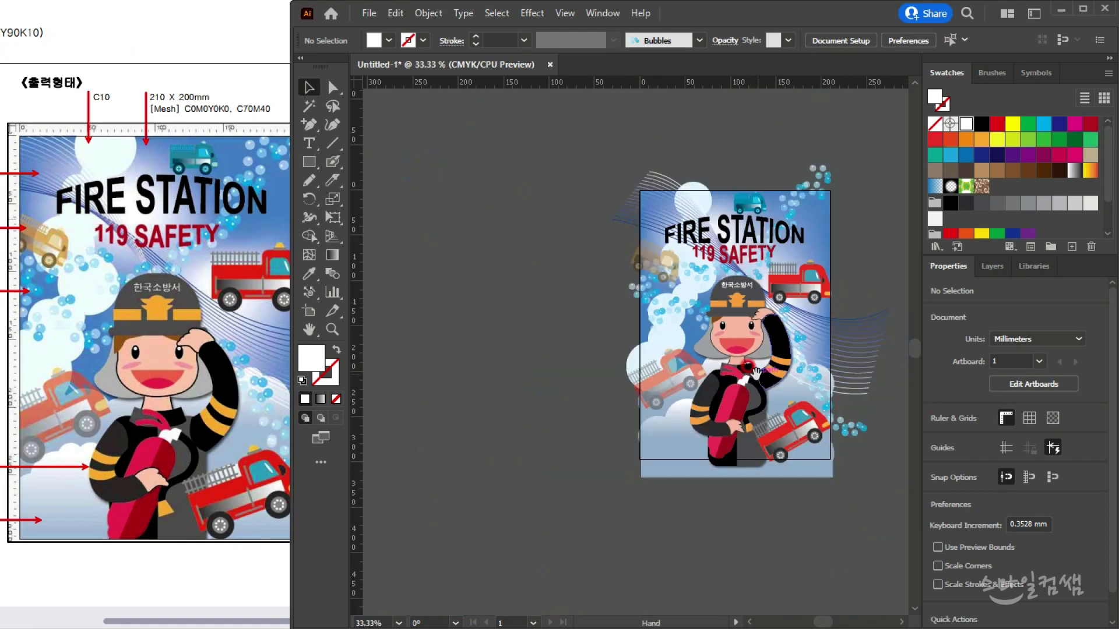
scroll(764, 382, up, 3)
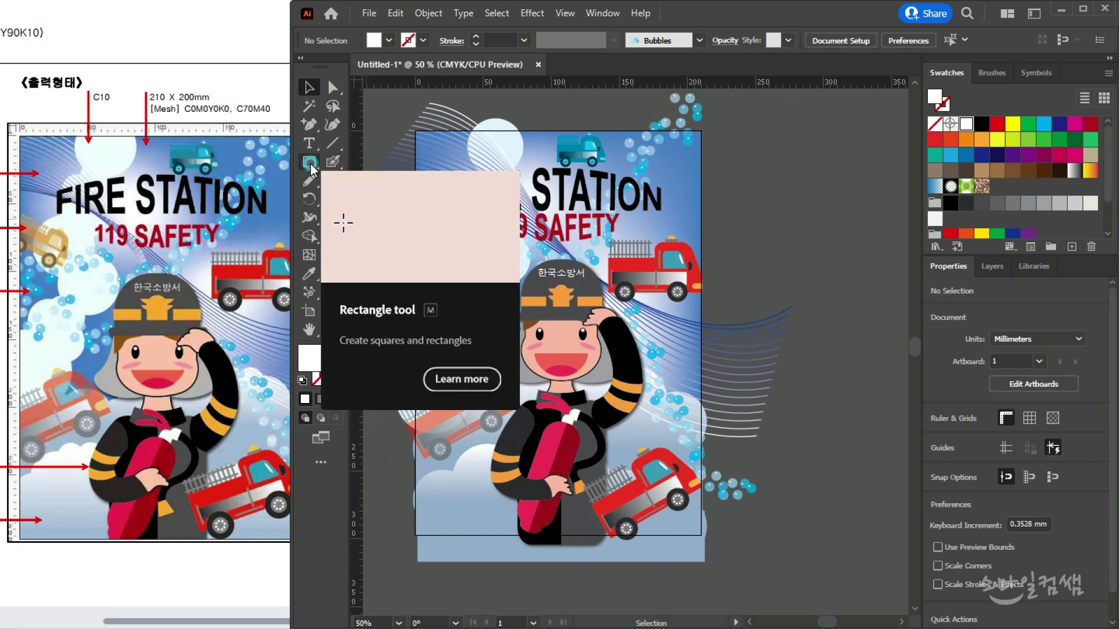
click(311, 163)
click(736, 341)
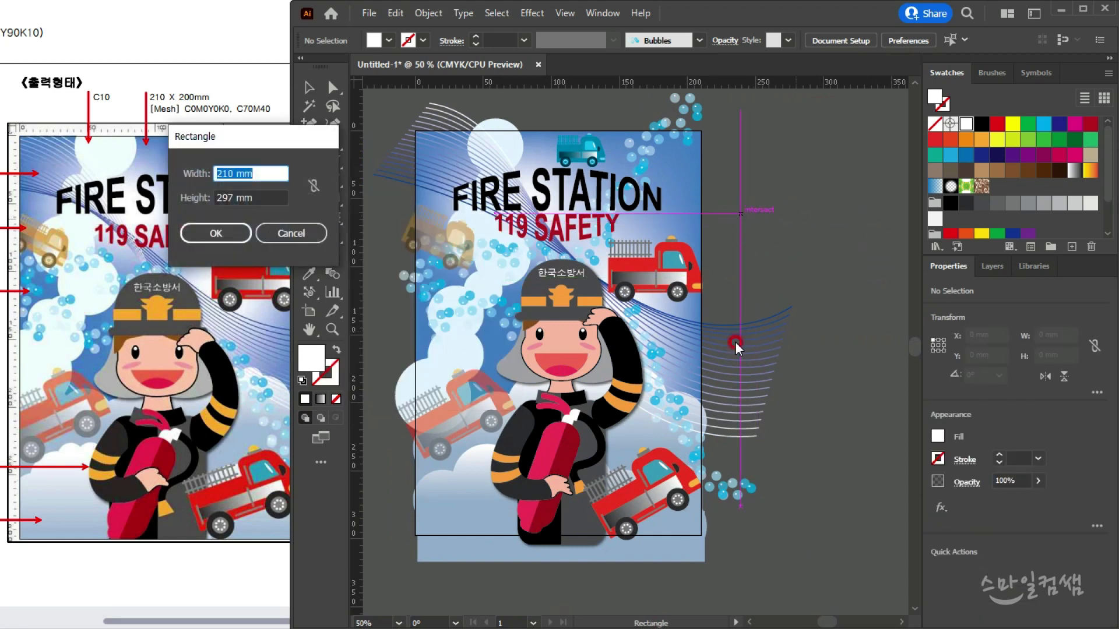
click(228, 233)
Move the white rectangle over the artwork and align it exactly with the artboard at X 0 mm, Y 0 mm
click(309, 88)
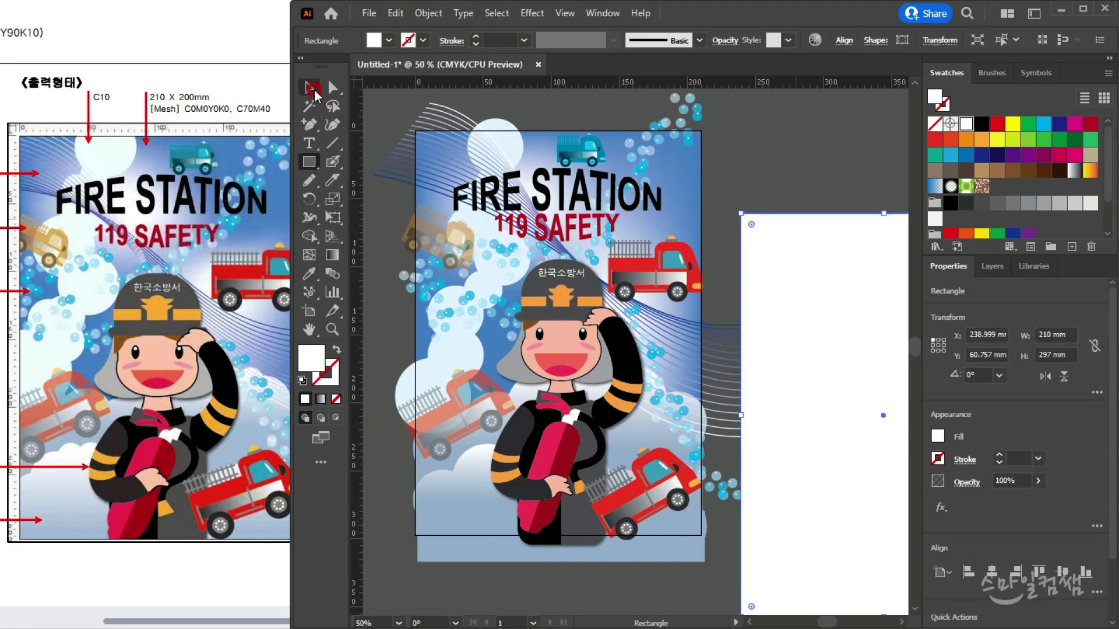
drag(821, 285, 496, 200)
click(915, 36)
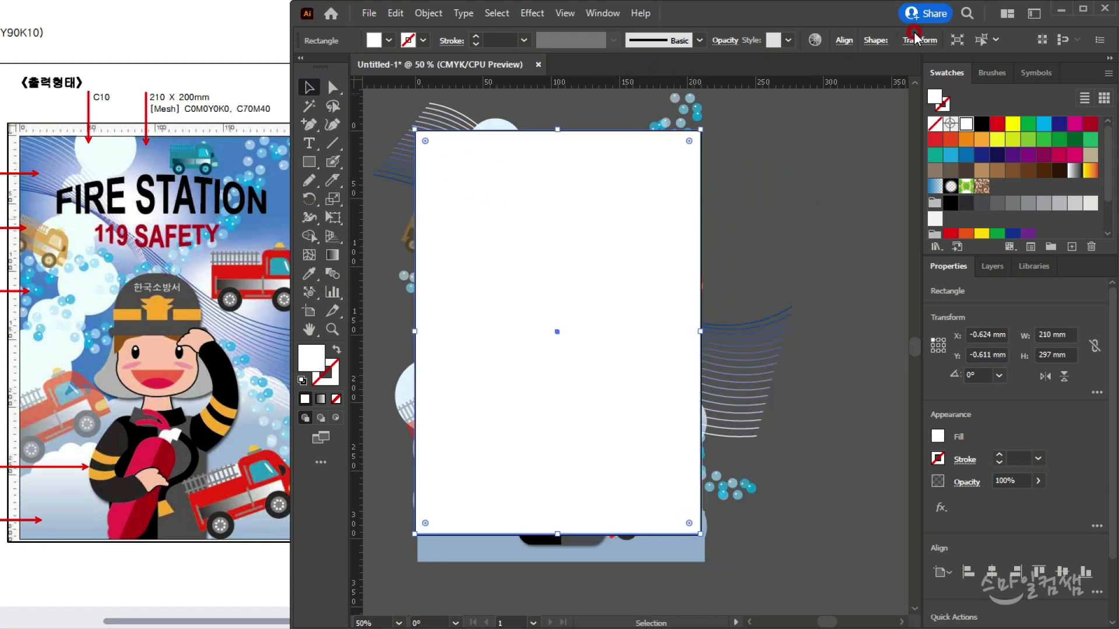
click(652, 208)
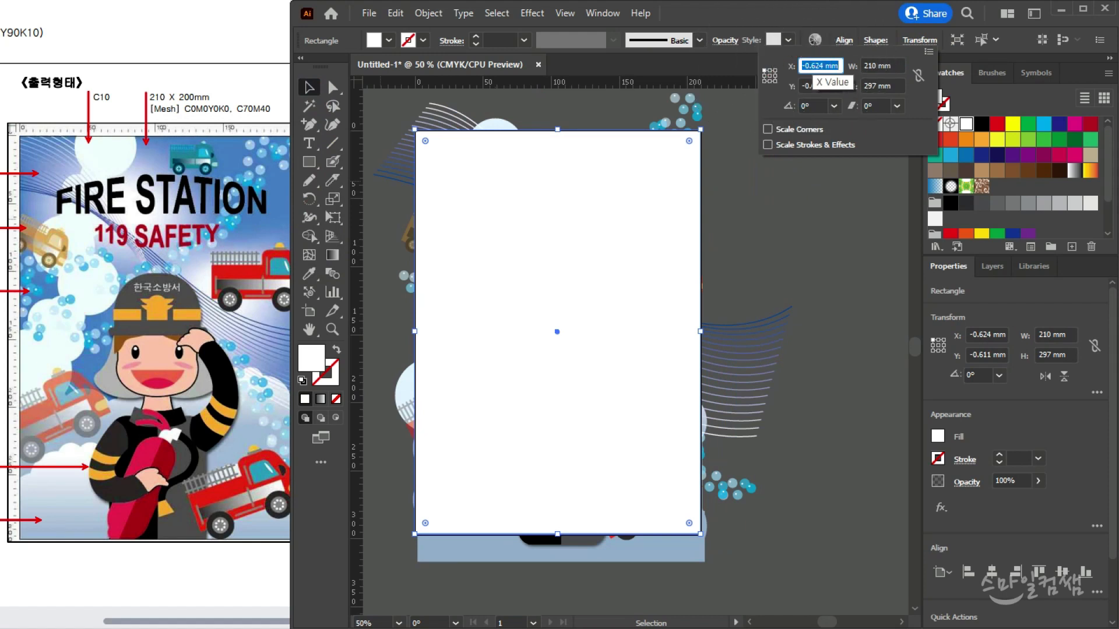
key(Escape)
click(727, 175)
click(382, 144)
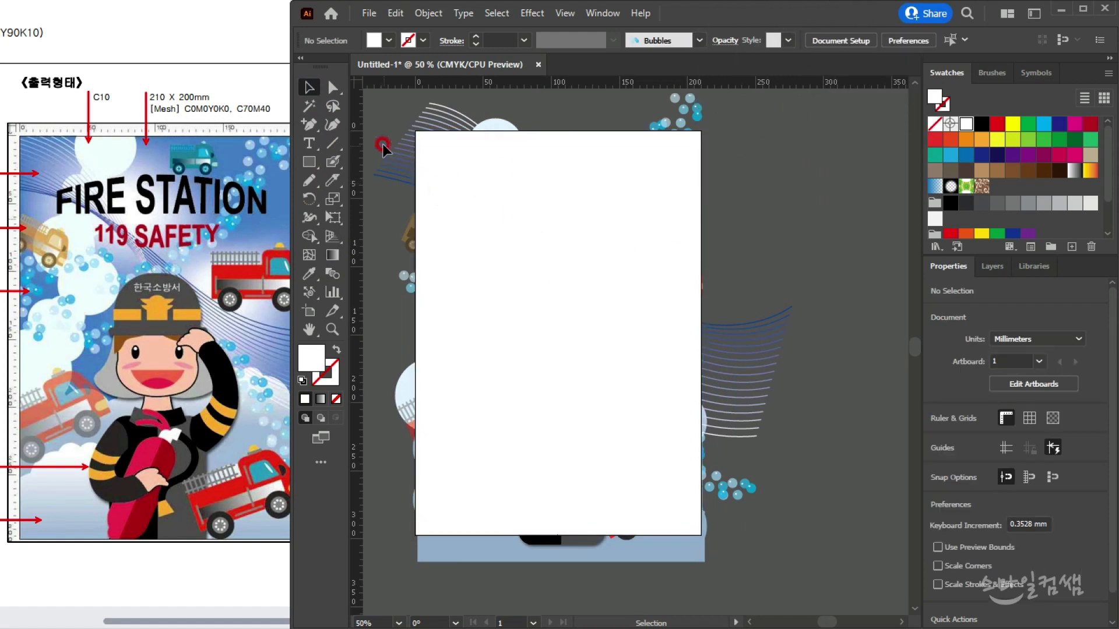
Try to clip the unlocked artwork to the artboard-sized rectangle with a clipping mask
drag(383, 149, 708, 560)
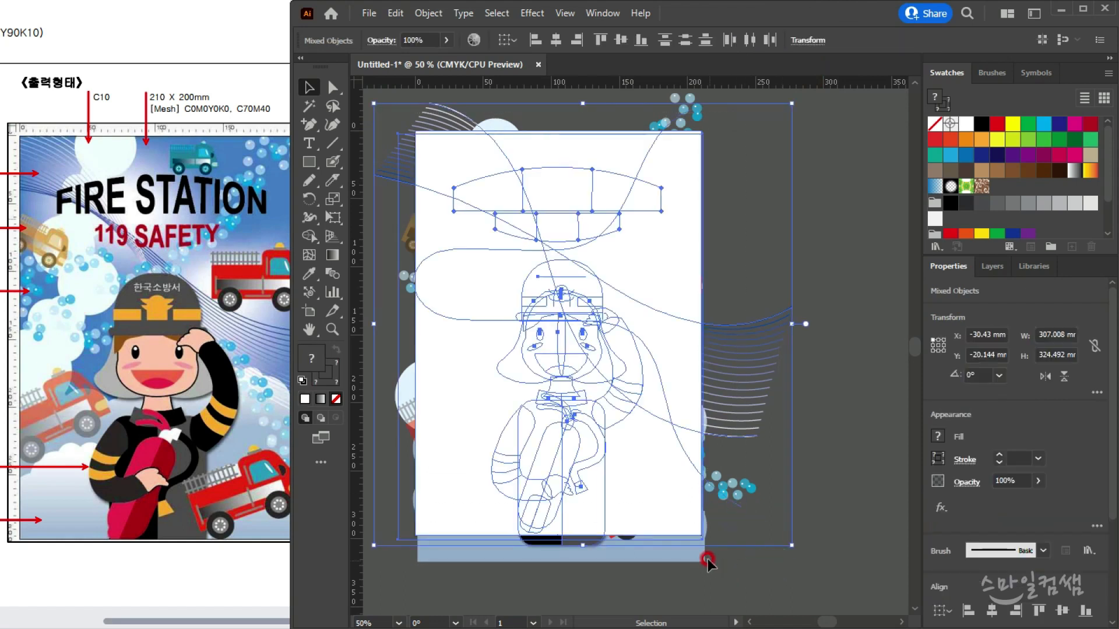
click(594, 586)
drag(386, 115, 742, 557)
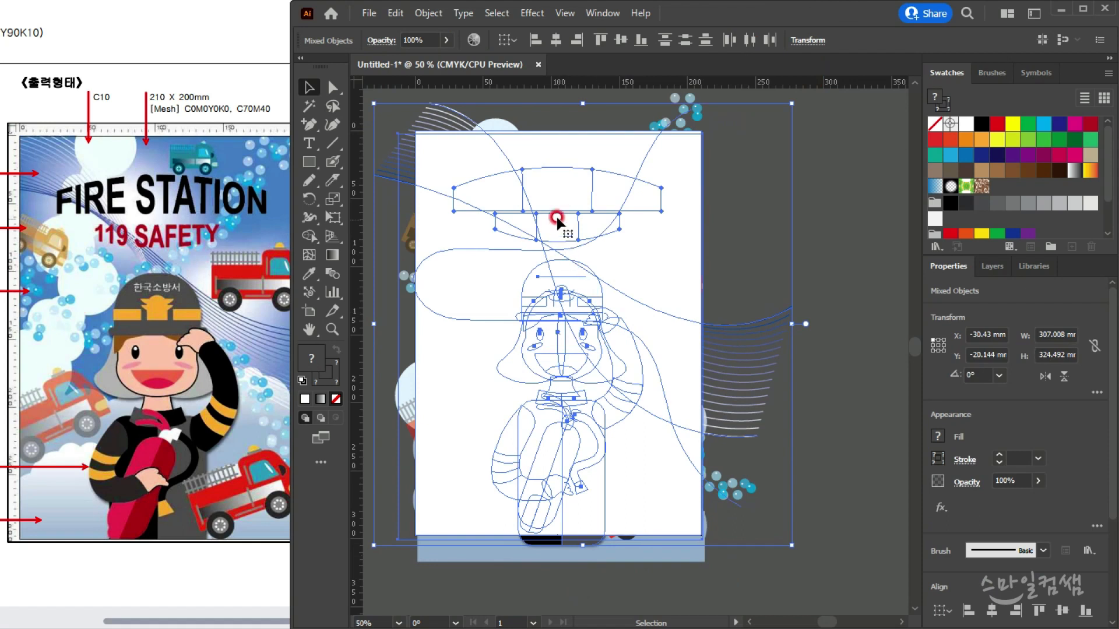
right_click(558, 217)
click(606, 373)
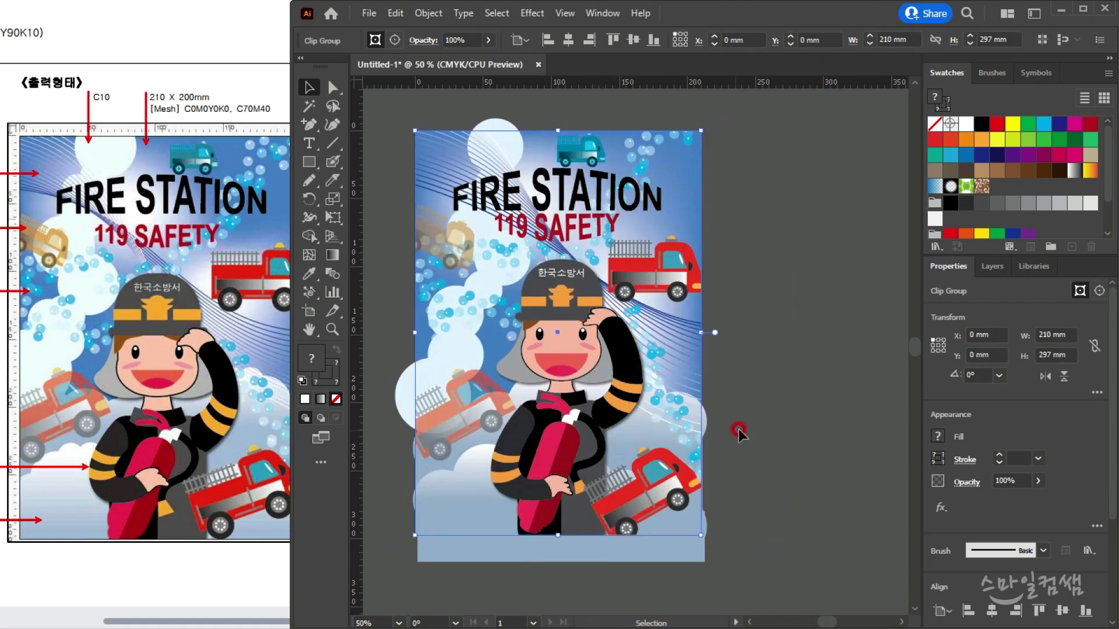
click(790, 429)
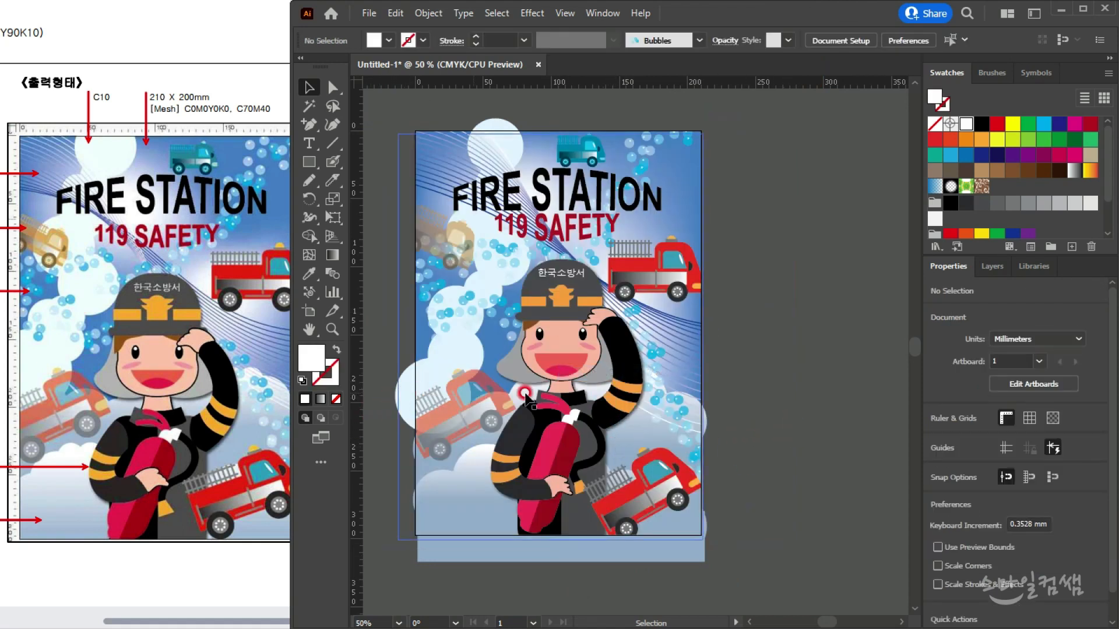
Undo the clipping mask made with the white rectangle
key(ctrl+z)
key(ctrl+z)
key(ctrl+z)
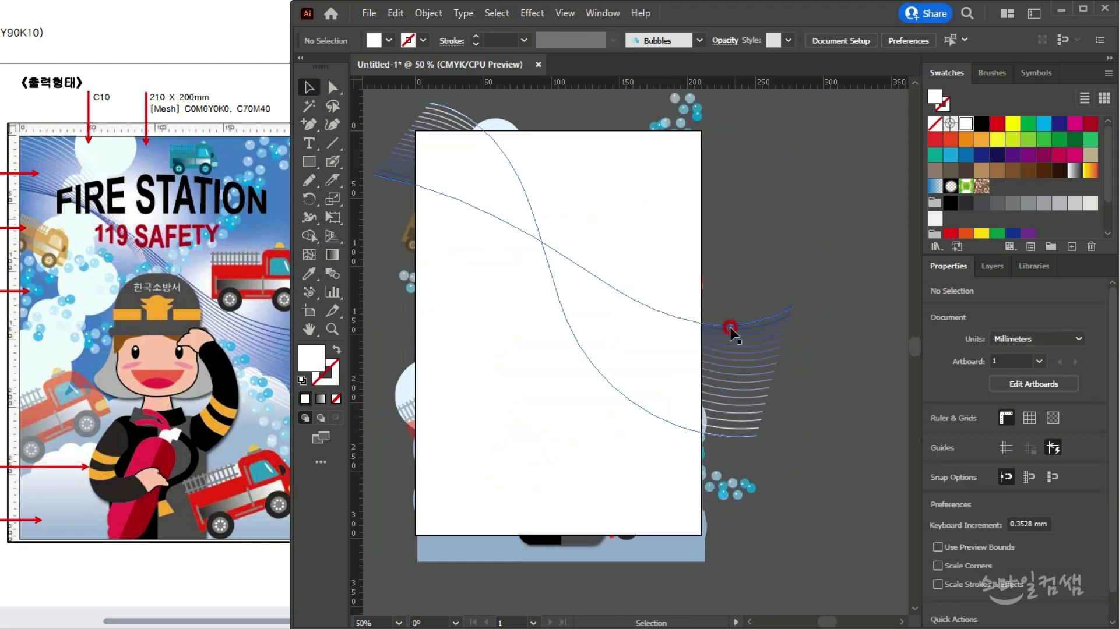
Unlock all locked objects, undo the trial move of the bottom cloud shape, and clear the selection
click(428, 13)
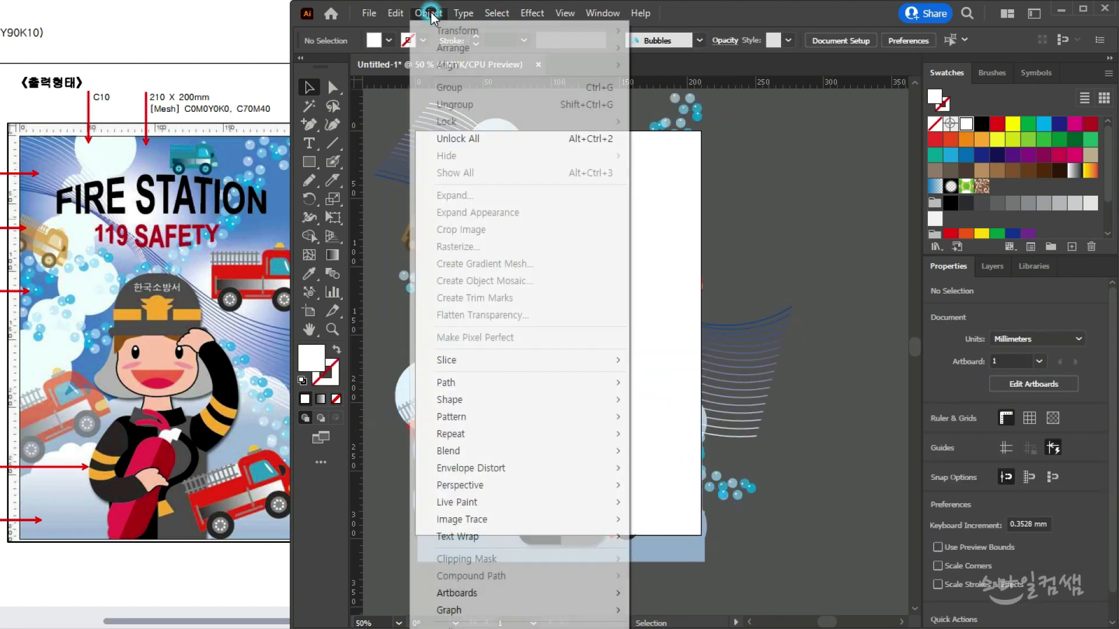
click(457, 142)
click(512, 579)
drag(515, 539, 683, 598)
key(ctrl+z)
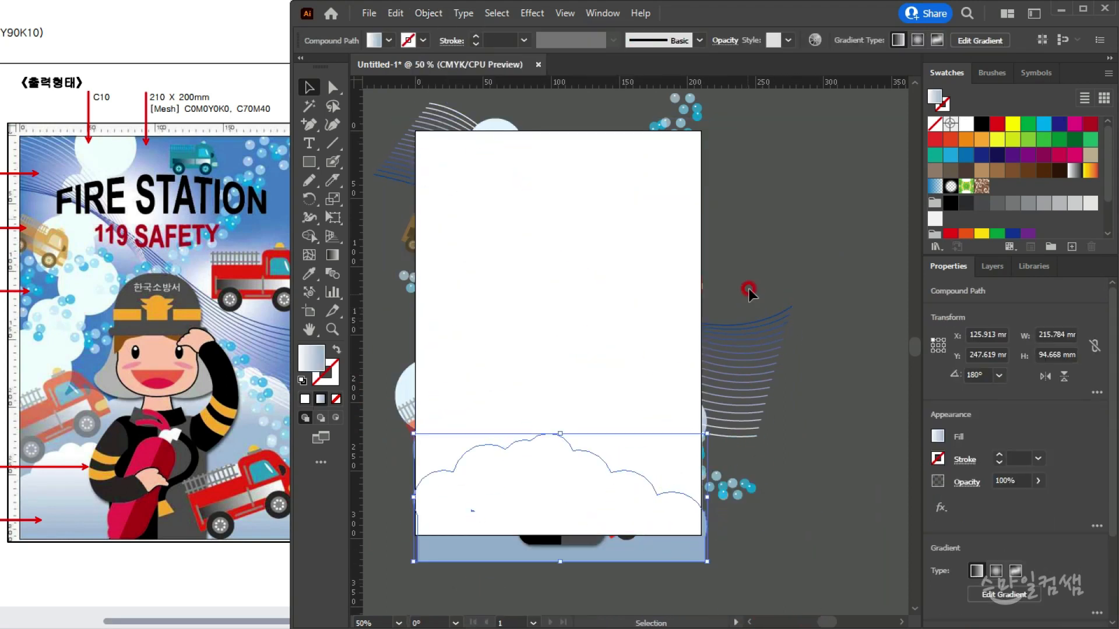
click(492, 182)
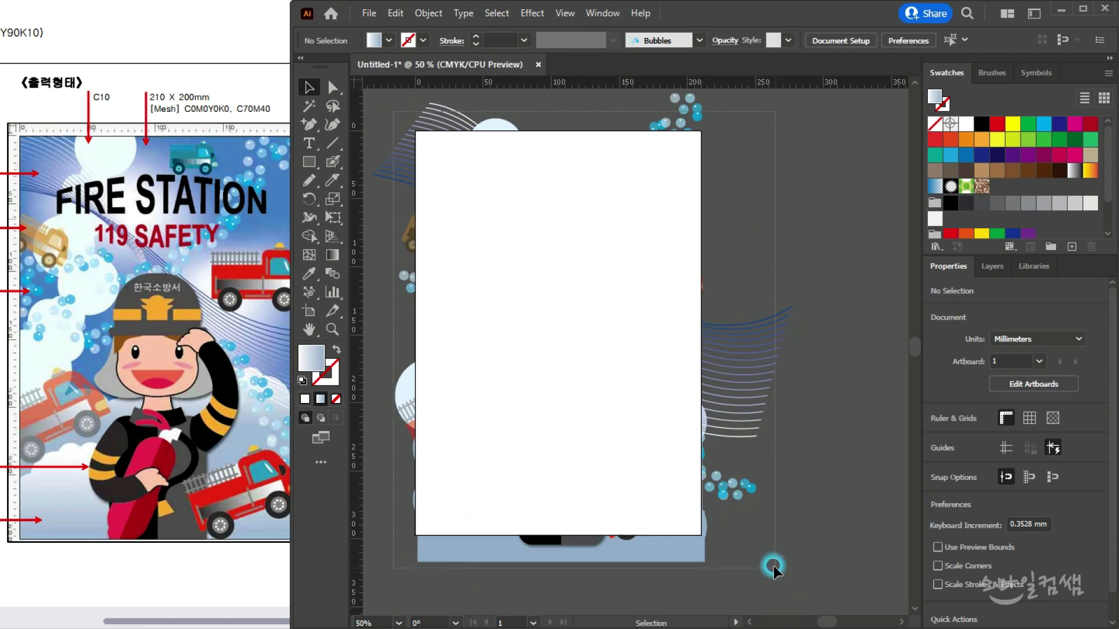
Select all artwork together with the white rectangle and make a clipping mask that trims the poster to the artboard
drag(771, 570, 512, 225)
right_click(508, 221)
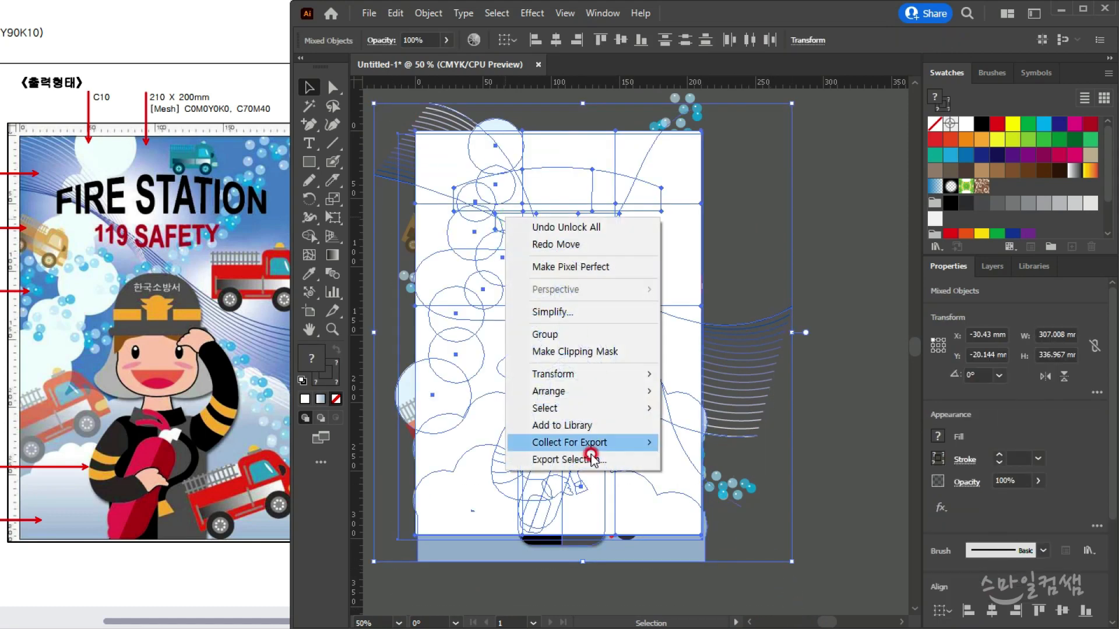
click(602, 353)
click(428, 13)
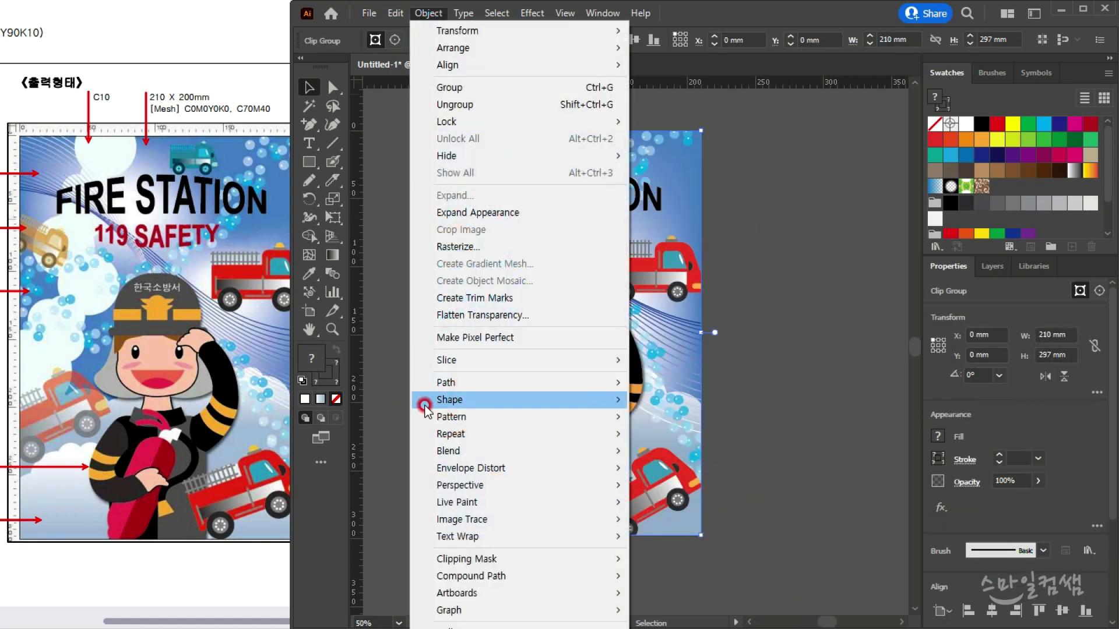
mouse_move(547, 560)
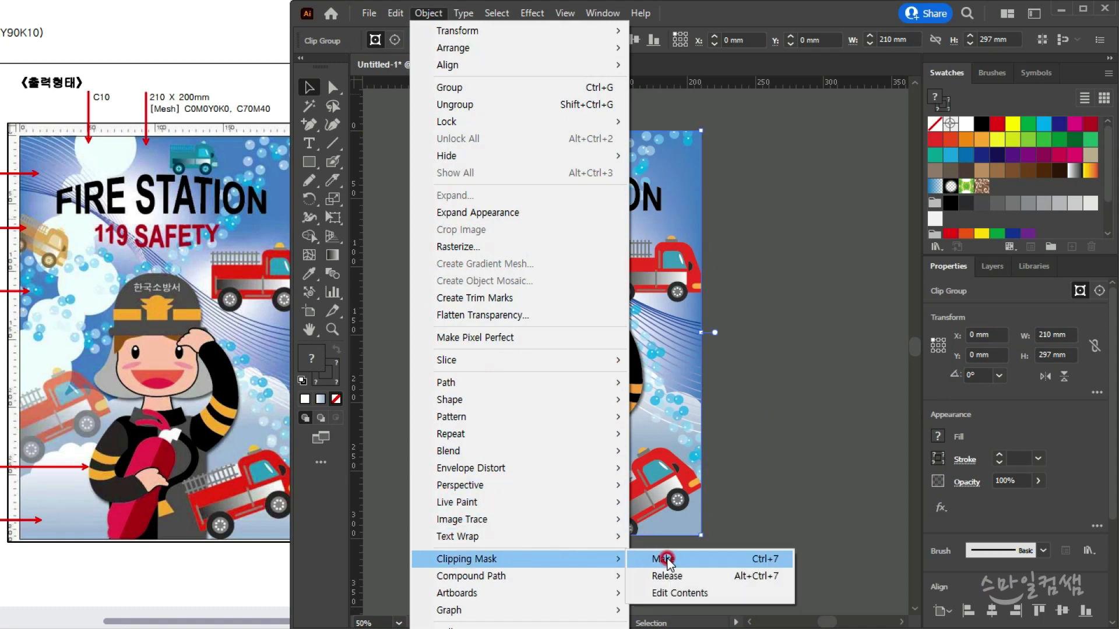
click(817, 289)
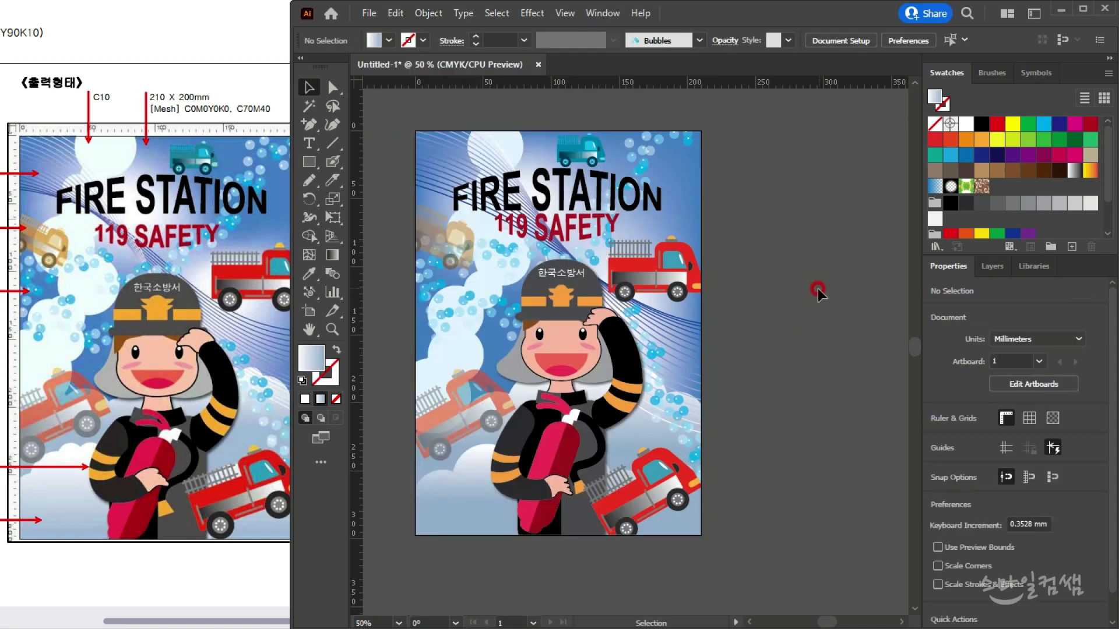
Enter isolation mode on the clip group with the "한국소방서" helmet text selected
scroll(582, 300, up, 2)
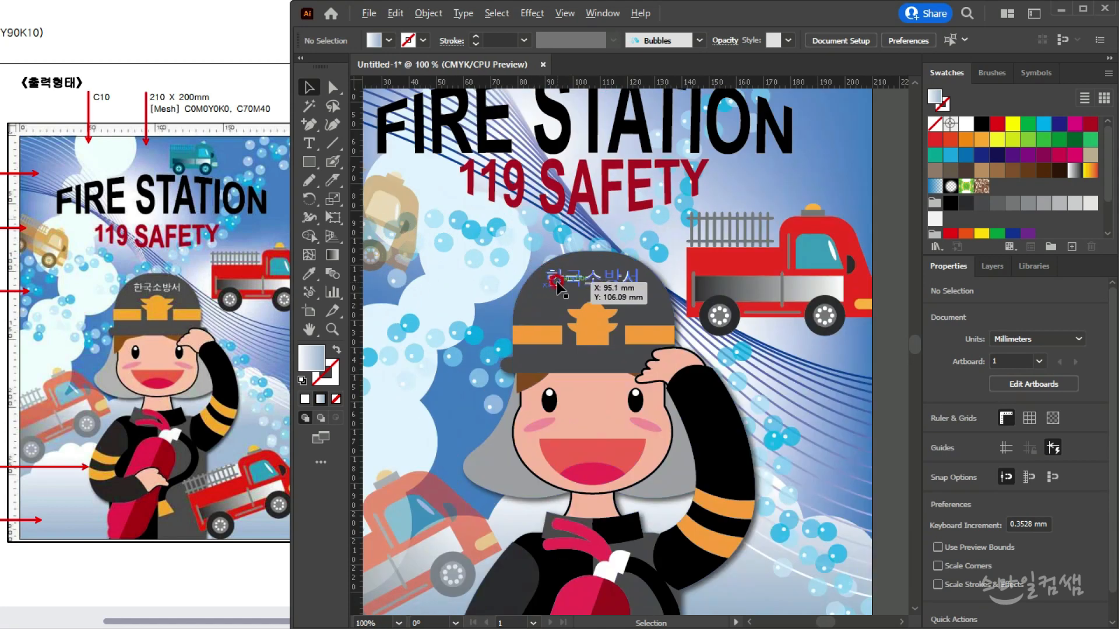
scroll(558, 287, down, 1)
double_click(558, 284)
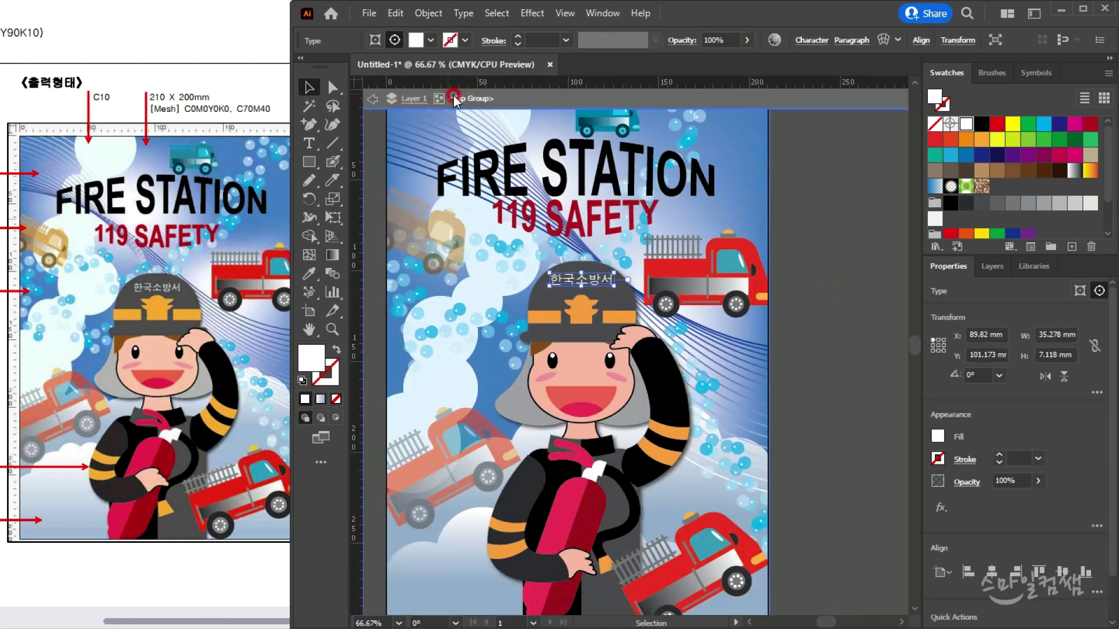
Exit isolation mode with nothing selected and hide all tools and panels around the poster
key(Escape)
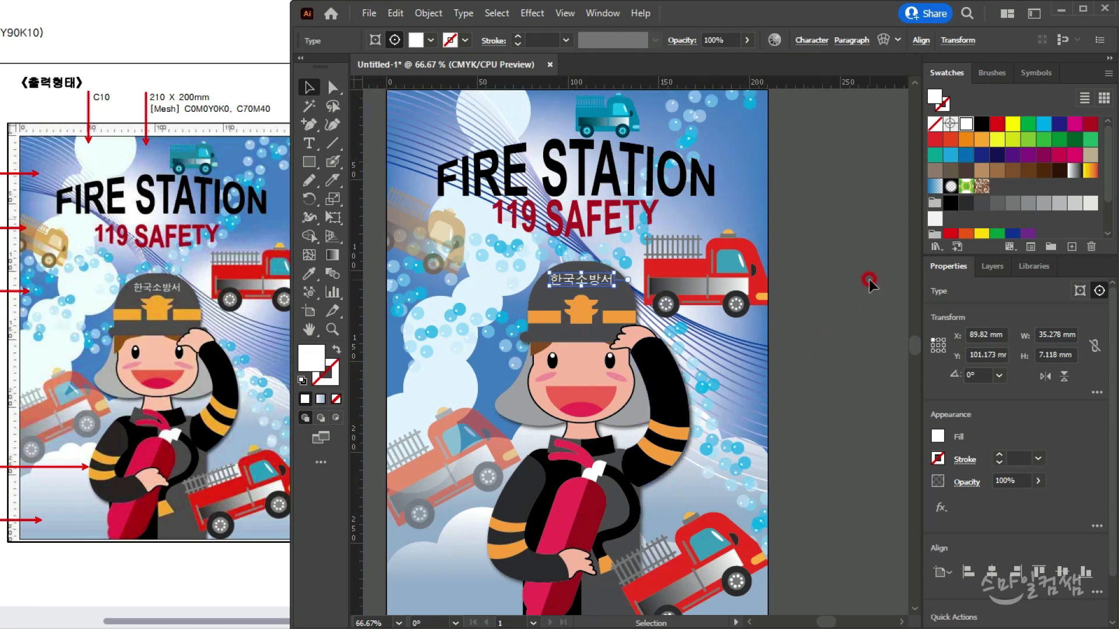
click(850, 347)
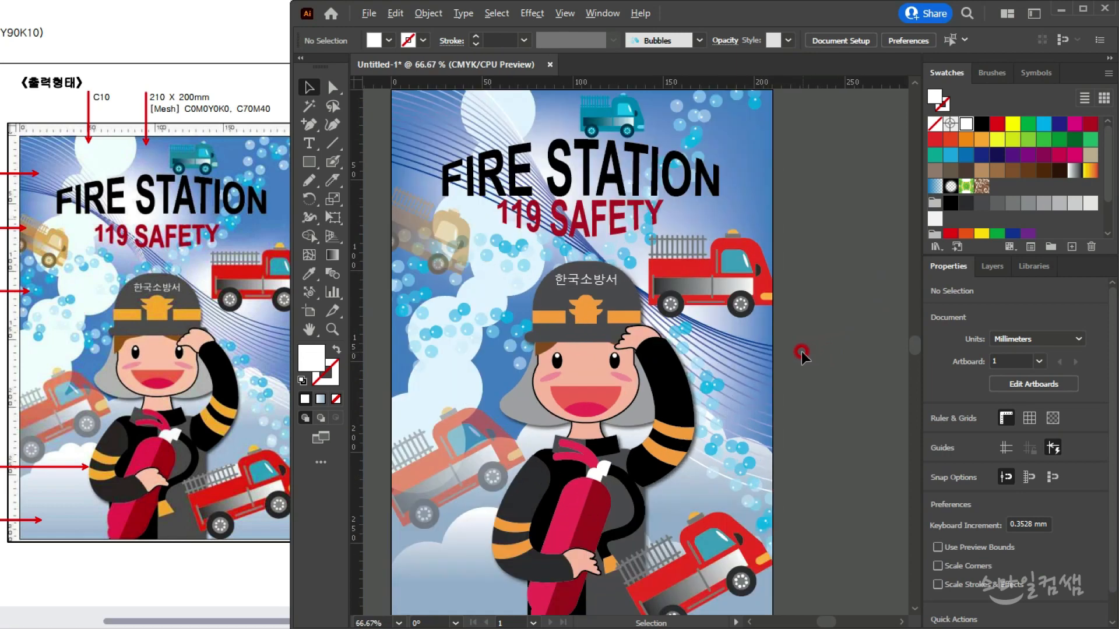
key(Tab)
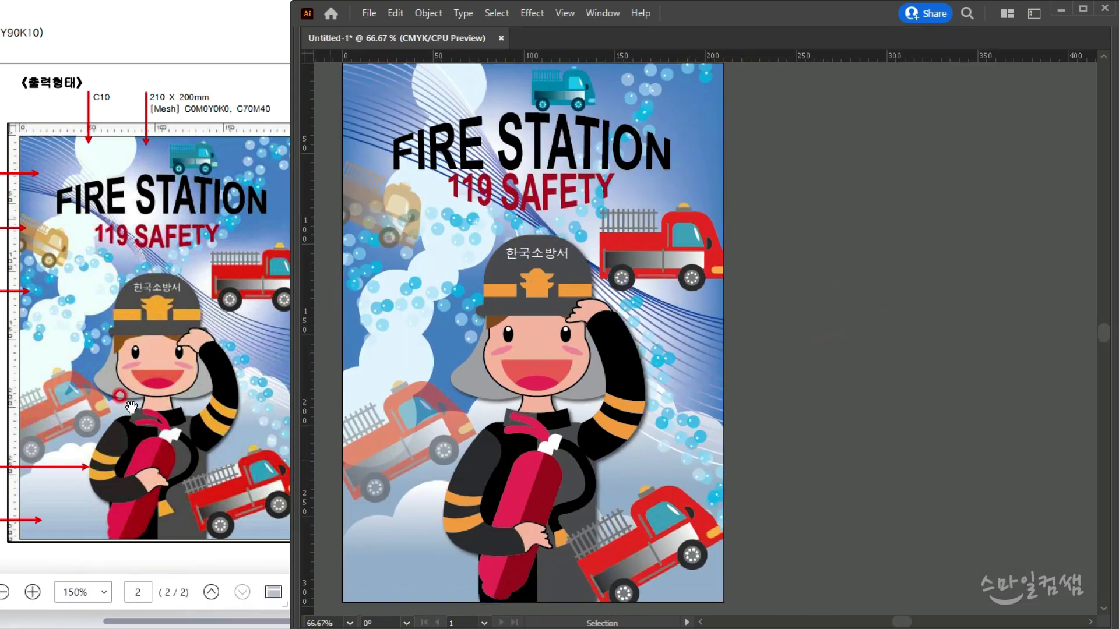
Compare the clipped poster with the reference artwork on page 2 of the exam document
click(131, 406)
drag(612, 329, 644, 335)
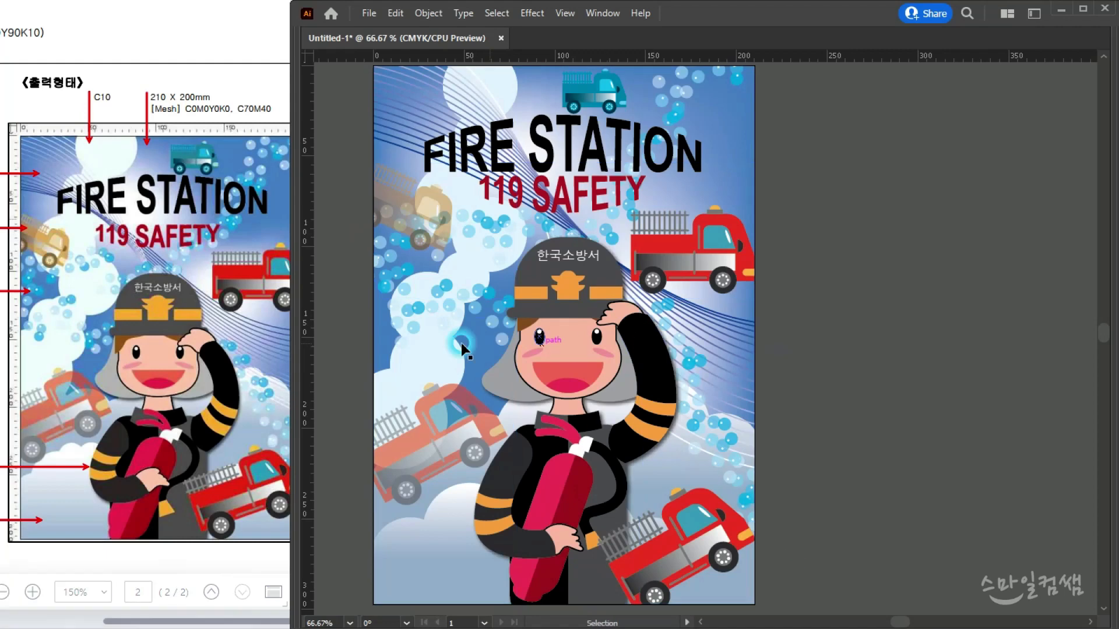
click(192, 305)
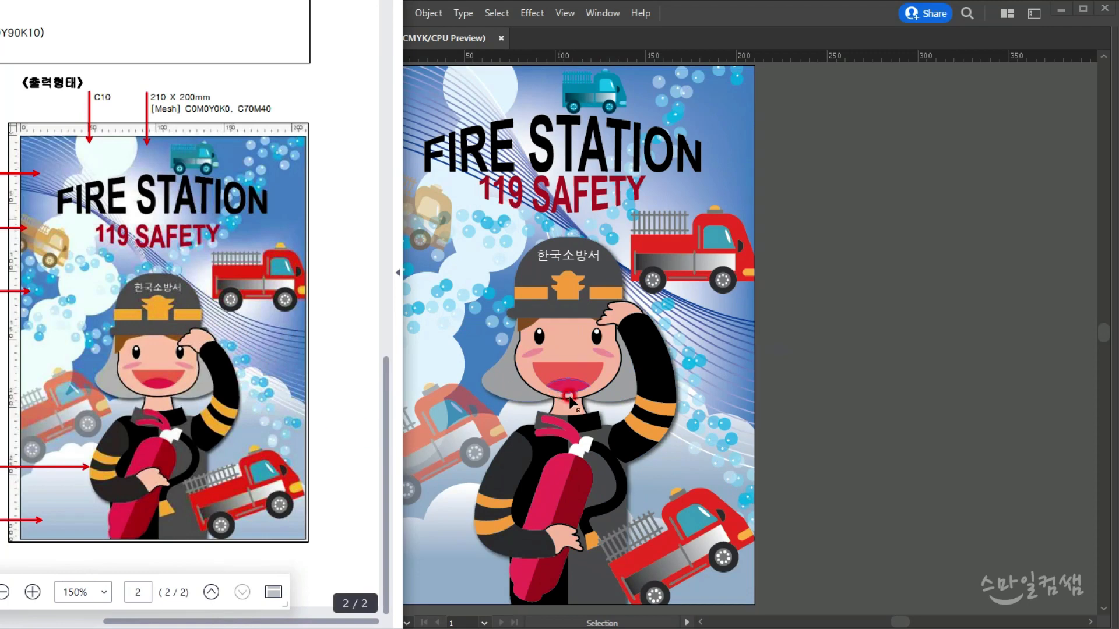
click(832, 418)
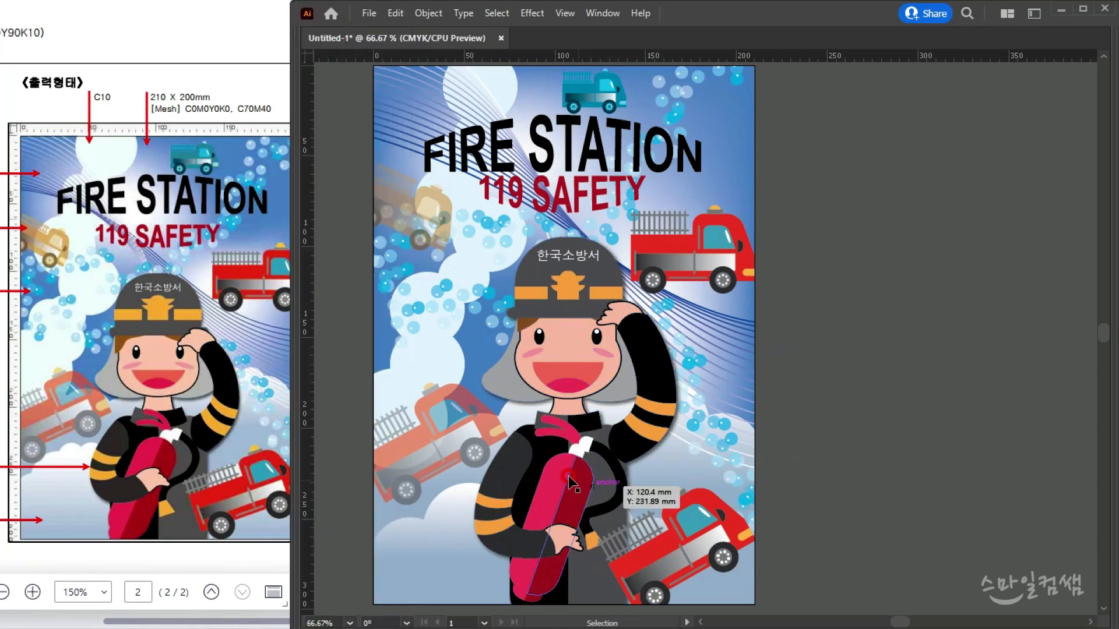